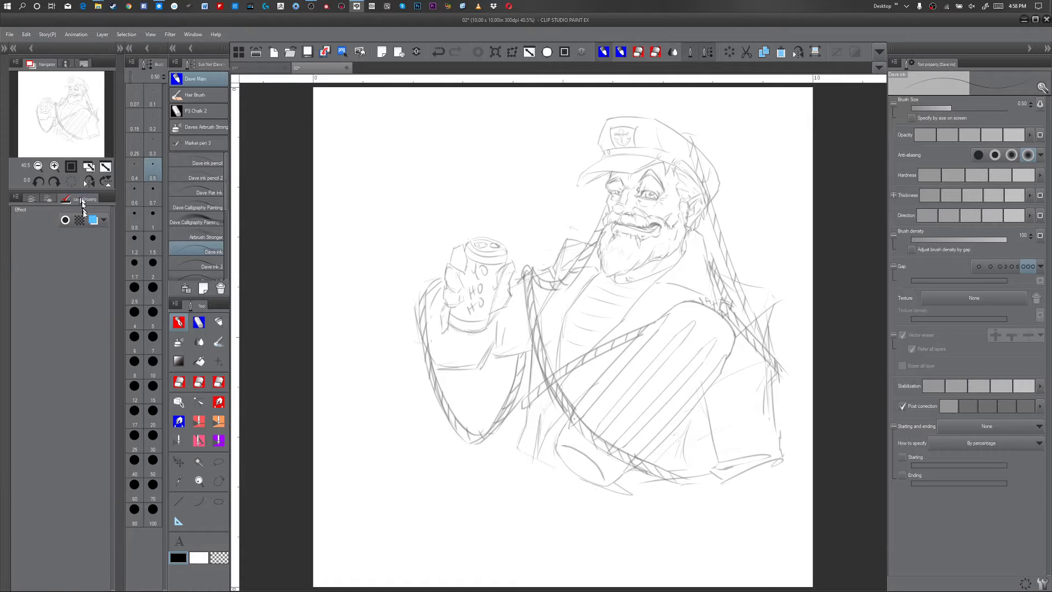
- Tint the pencil sketch blue with the layer color effect and make the Inks vector layer active
{"action": "left_click", "coordinate": [93, 220]}
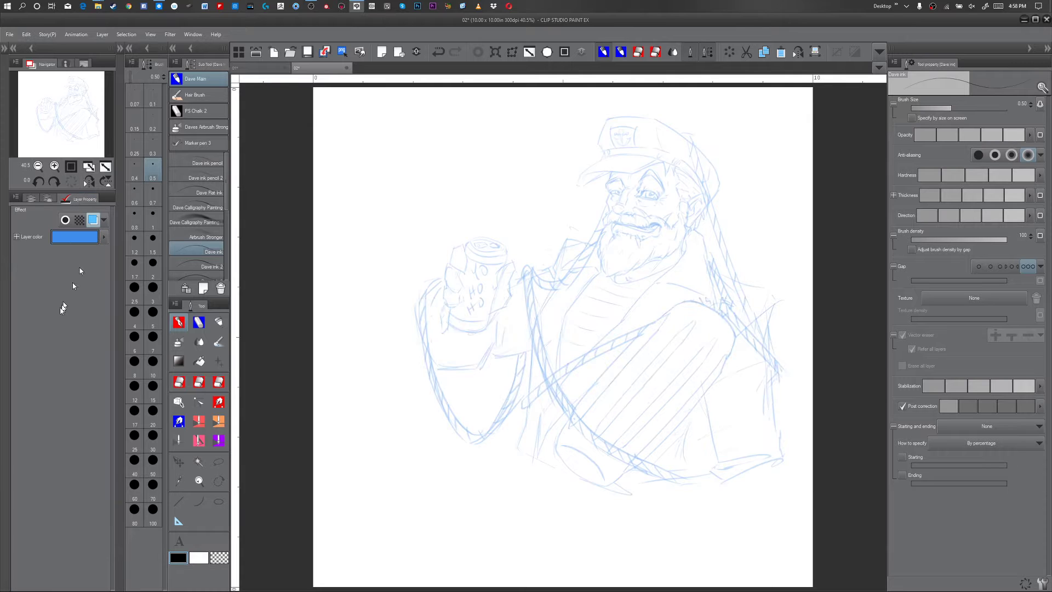
{"action": "left_click", "coordinate": [32, 198]}
{"action": "left_click", "coordinate": [94, 300]}
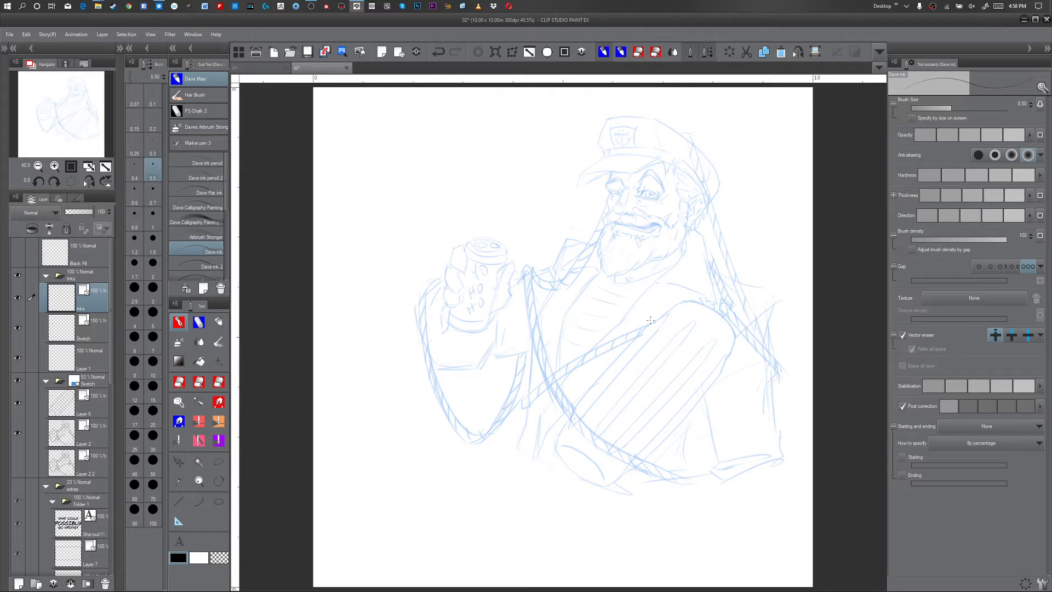
- Ink the upper eyelid and inner corner of the sailor's nearer eye with the Dave ink pen at size 0.50
{"action": "key", "text": "ctrl+space"}
{"action": "left_click_drag", "start_coordinate": [643, 334], "coordinate": [662, 336]}
{"action": "key", "text": "space"}
{"action": "left_click_drag", "start_coordinate": [693, 211], "coordinate": [607, 491]}
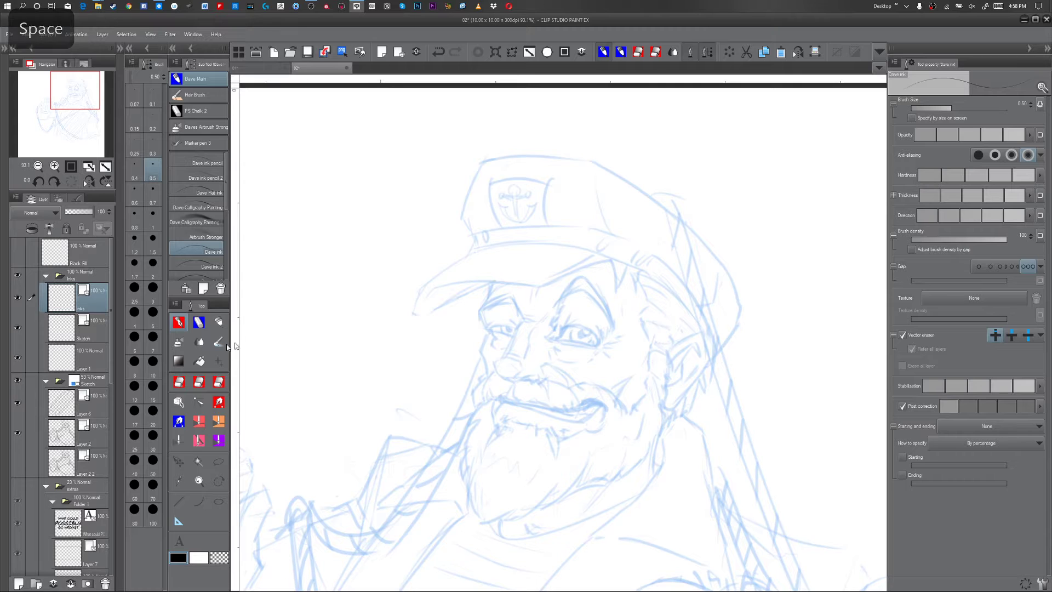
{"action": "mouse_move", "coordinate": [739, 168]}
{"action": "left_mouse_down"}
{"action": "mouse_move", "coordinate": [717, 230]}
{"action": "mouse_move", "coordinate": [712, 310]}
{"action": "left_mouse_up"}
{"action": "key", "text": "ctrl+z"}
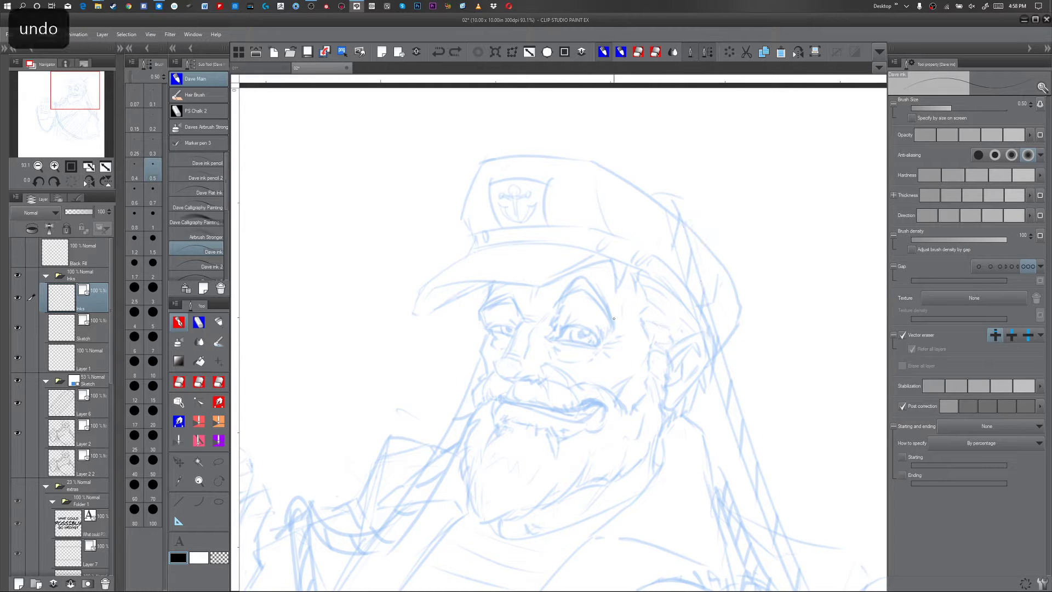
{"action": "key", "text": "ctrl+space"}
{"action": "left_click_drag", "start_coordinate": [592, 346], "coordinate": [614, 354]}
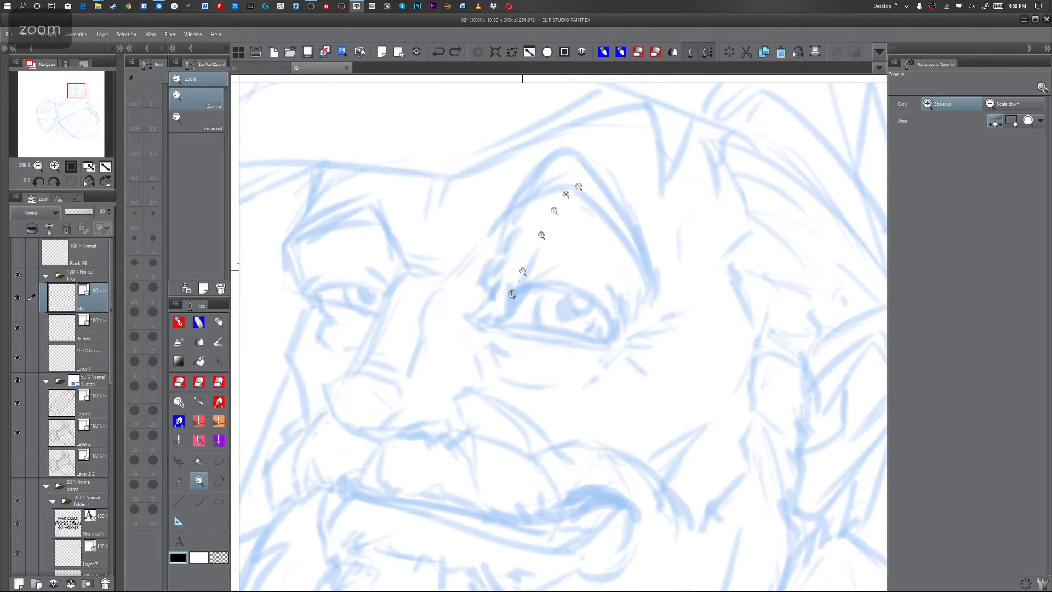
{"action": "key", "text": "p"}
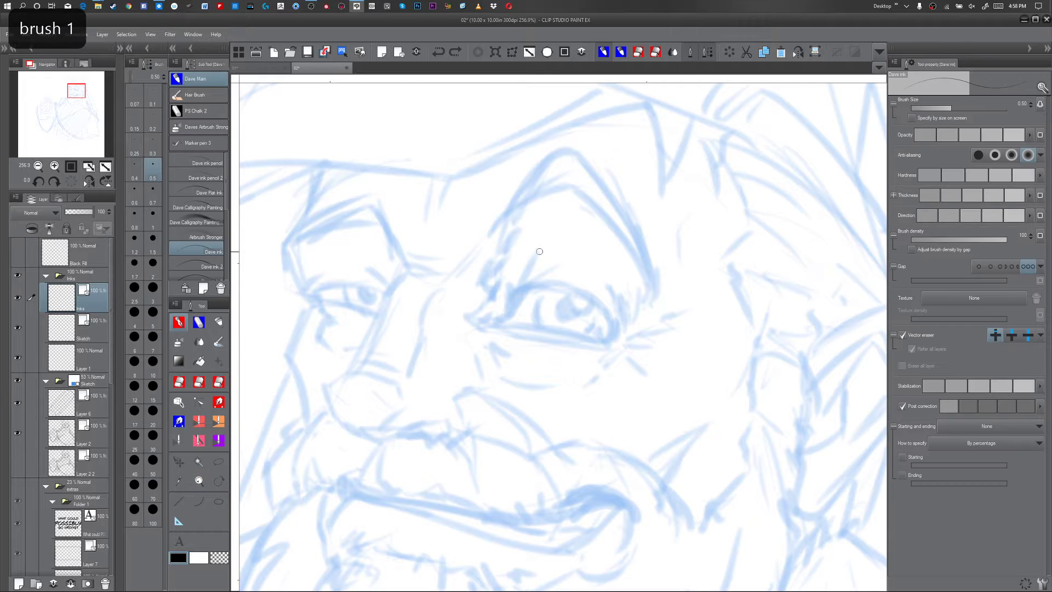
{"action": "left_click_drag", "start_coordinate": [511, 312], "coordinate": [534, 278]}
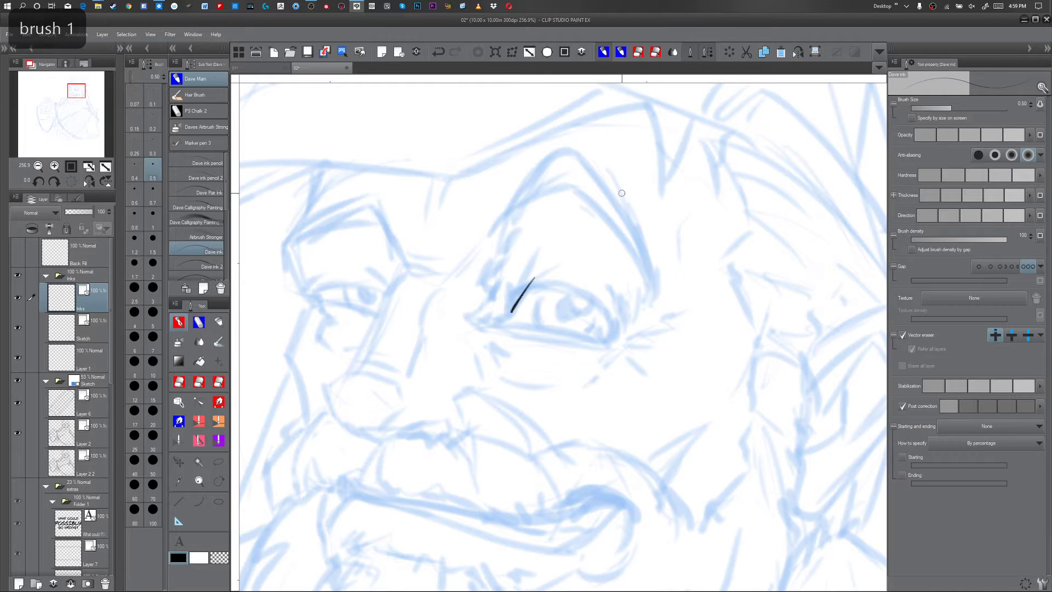
{"action": "left_click_drag", "start_coordinate": [602, 305], "coordinate": [613, 341]}
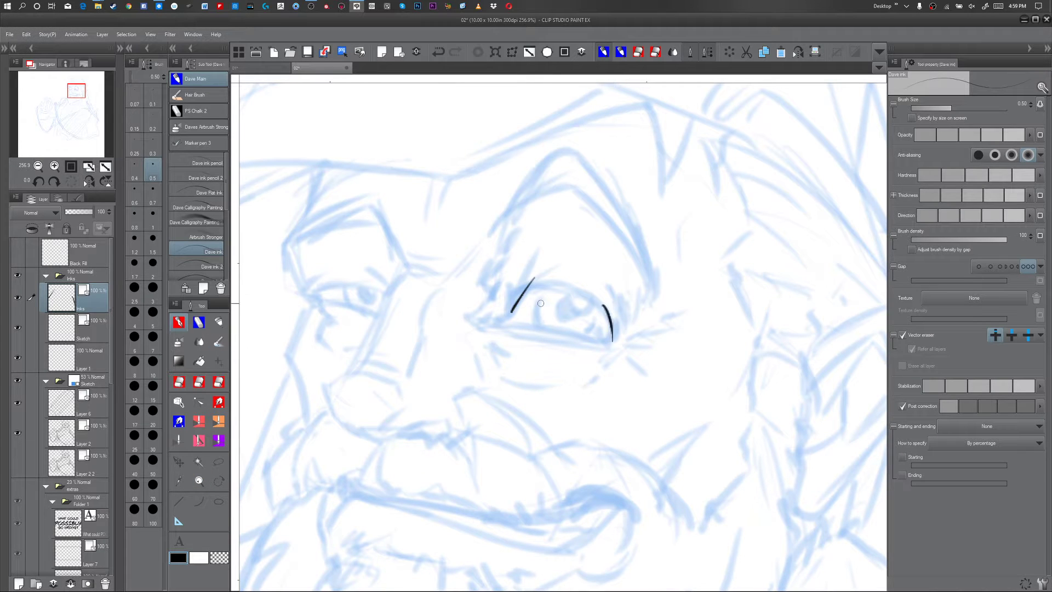
{"action": "left_click_drag", "start_coordinate": [512, 310], "coordinate": [496, 318]}
{"action": "left_click_drag", "start_coordinate": [531, 284], "coordinate": [599, 306]}
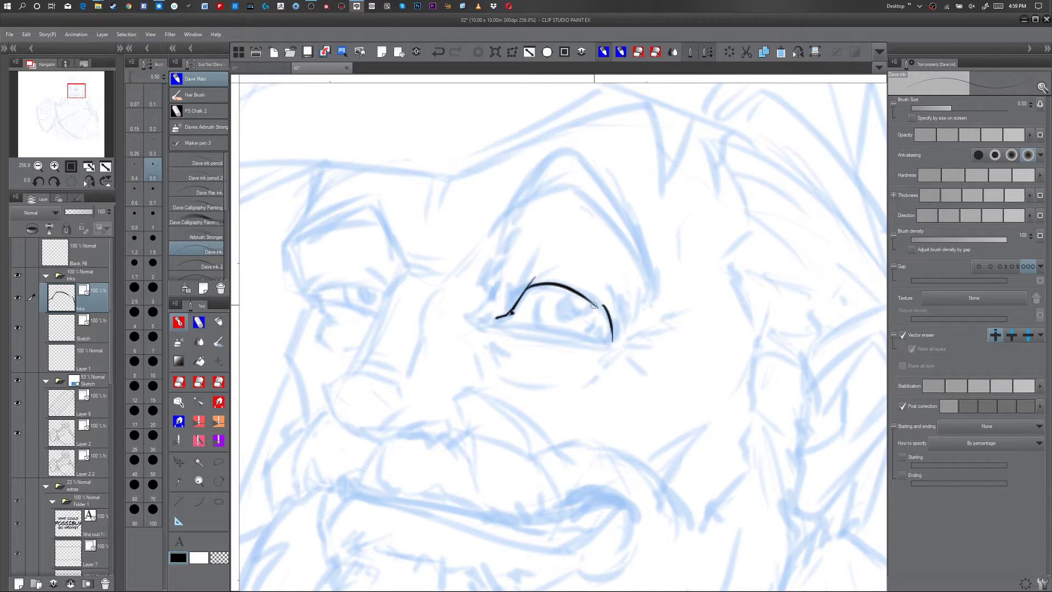
- Close the gap at the upper lid's outer end with Pinch vector line and retouch the lid's inner end in ink
{"action": "key", "text": "y"}
{"action": "left_click_drag", "start_coordinate": [593, 304], "coordinate": [602, 304]}
{"action": "key", "text": "p"}
{"action": "mouse_move", "coordinate": [515, 294]}
{"action": "left_mouse_down"}
{"action": "mouse_move", "coordinate": [524, 288]}
{"action": "mouse_move", "coordinate": [514, 307]}
{"action": "left_mouse_up"}
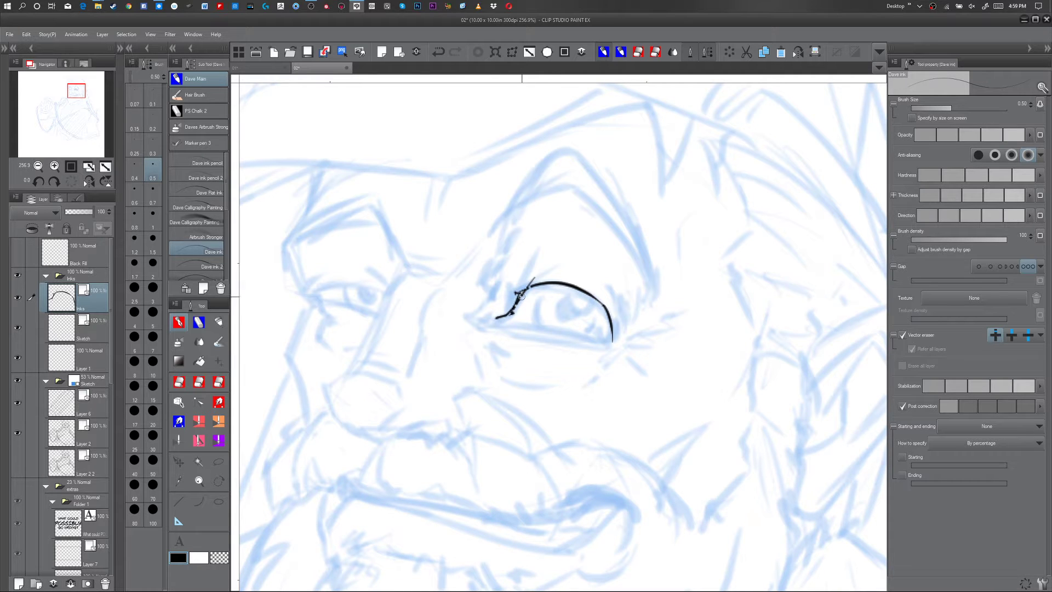
{"action": "key", "text": "ctrl+z"}
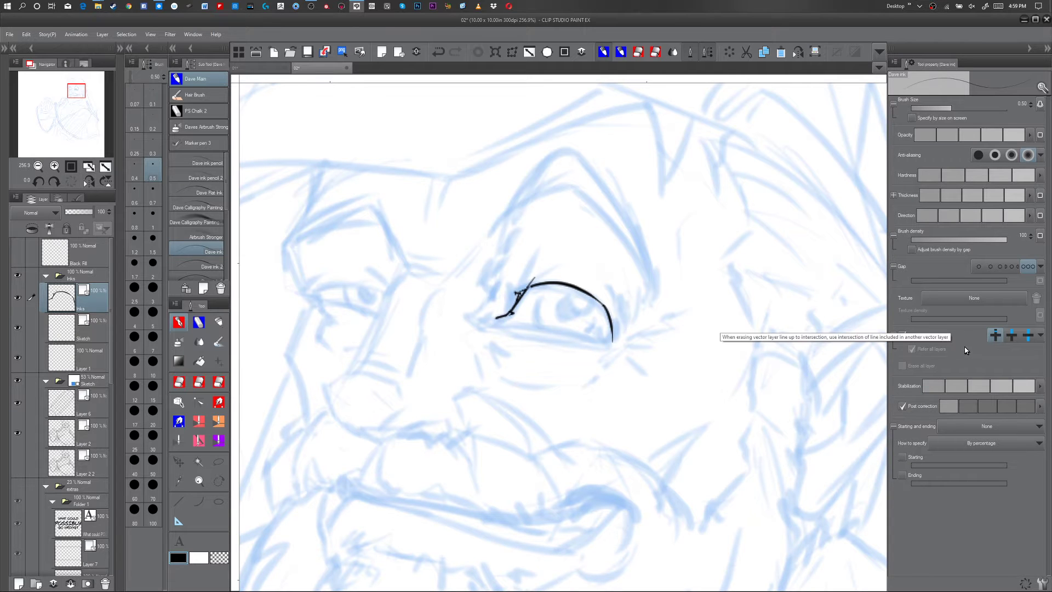
{"action": "left_click_drag", "start_coordinate": [520, 296], "coordinate": [536, 285]}
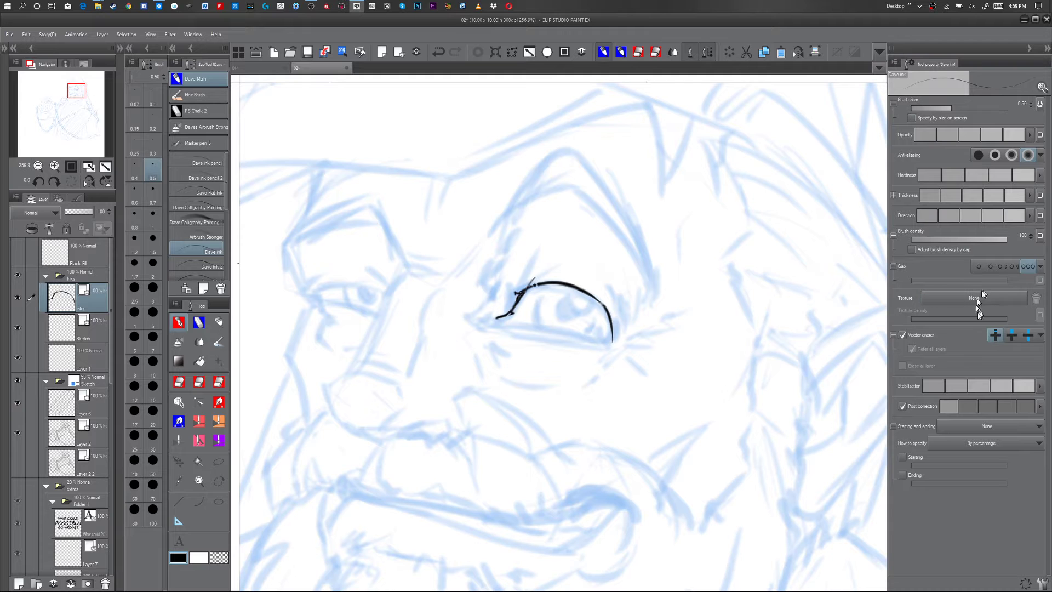
- Turn off Able to snap in the Dave ink correction settings and try the pen along the upper eyelid
{"action": "left_click", "coordinate": [1043, 584]}
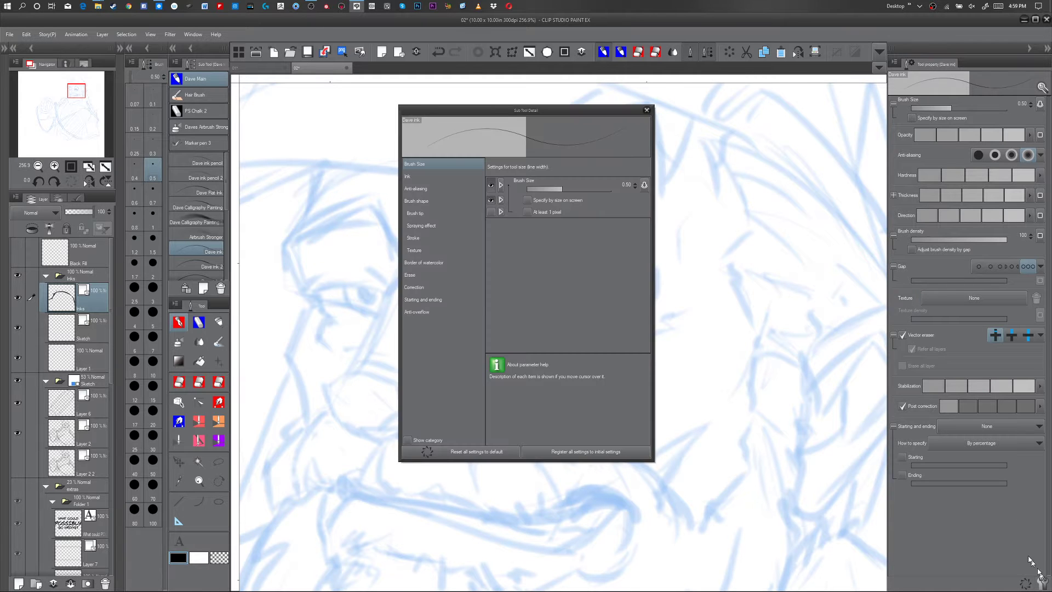
{"action": "left_click", "coordinate": [441, 275]}
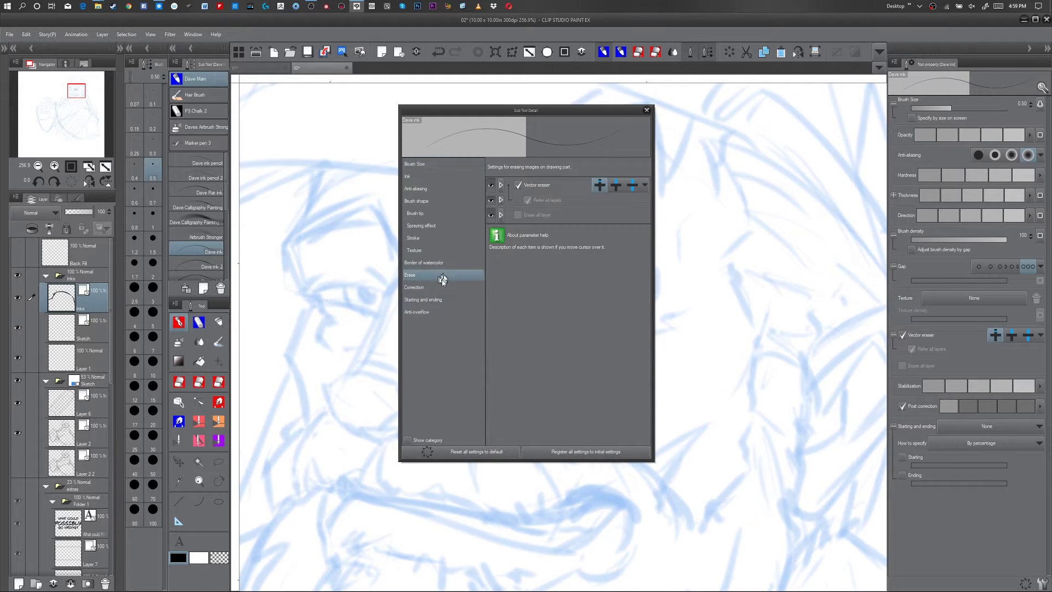
{"action": "left_click", "coordinate": [441, 287]}
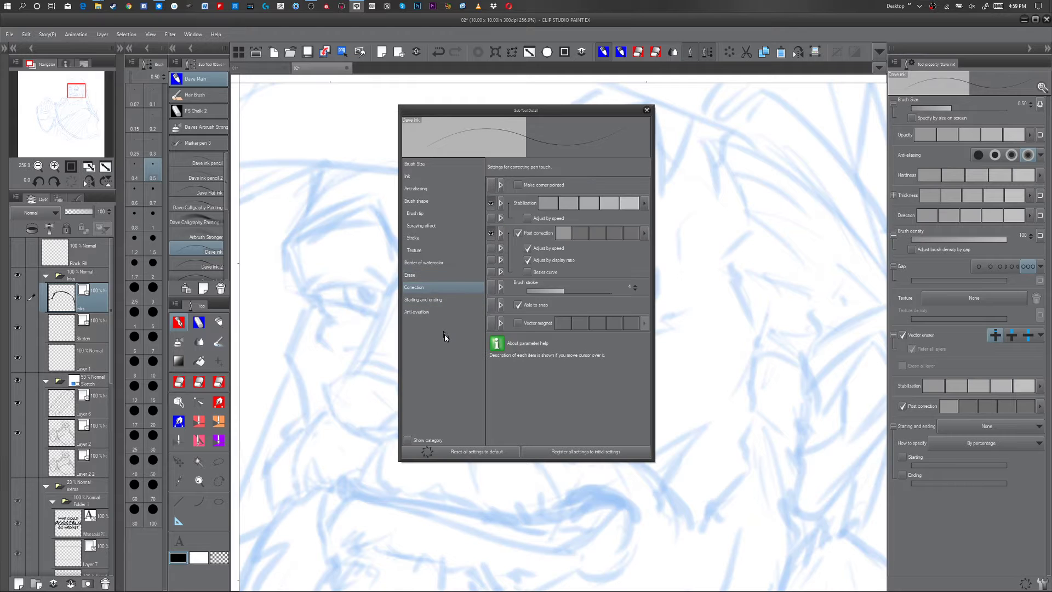
{"action": "left_click", "coordinate": [518, 305]}
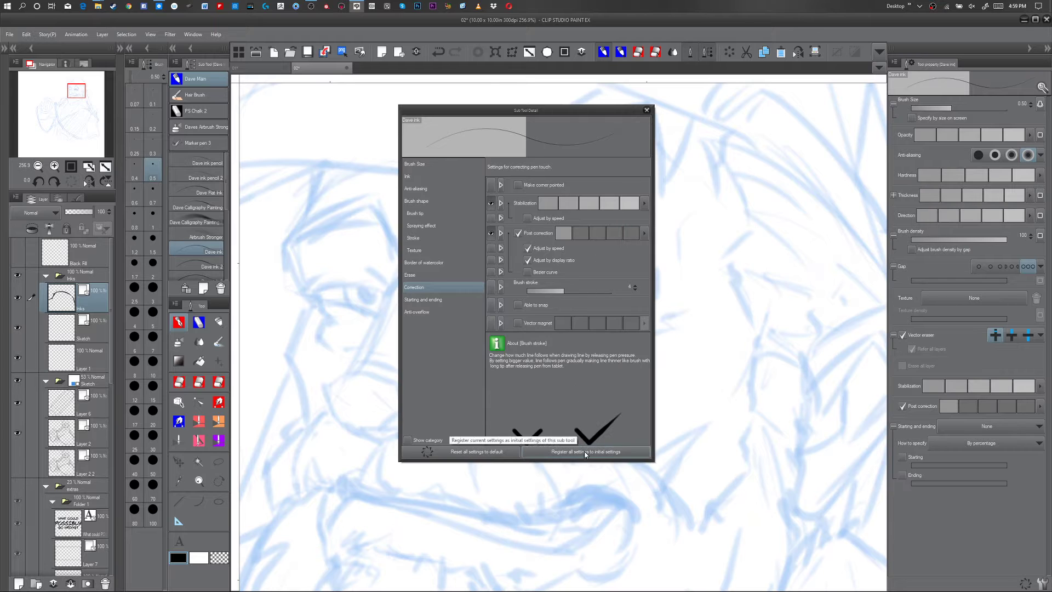
{"action": "left_click", "coordinate": [646, 111]}
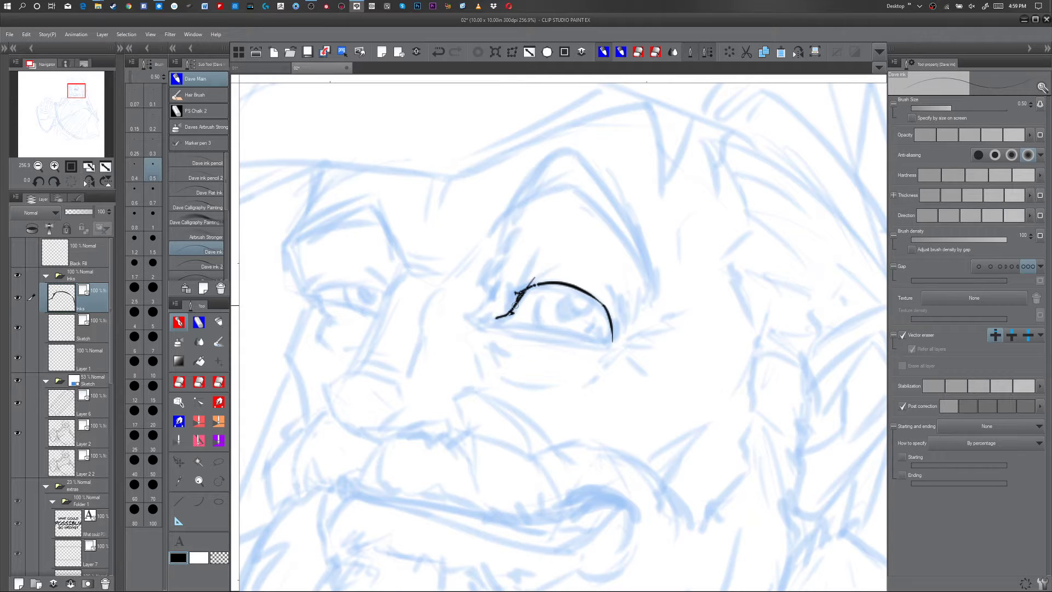
{"action": "left_click_drag", "start_coordinate": [526, 289], "coordinate": [556, 282]}
- Review the Dave ink anti-overflow, starting and ending, and correction settings, and disable Vector eraser in its erase settings
{"action": "left_click", "coordinate": [1042, 583]}
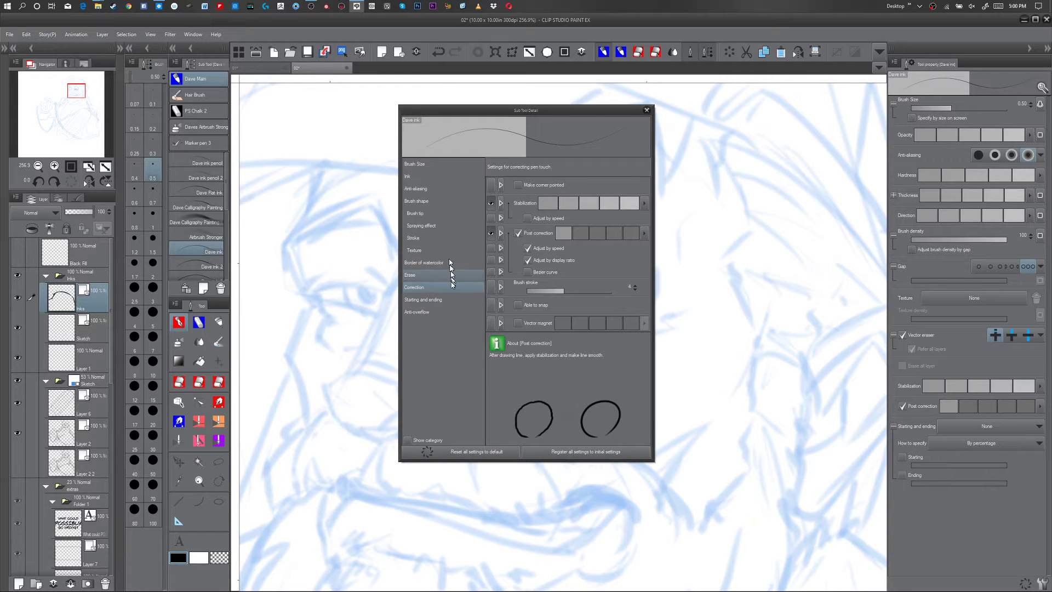
{"action": "left_click", "coordinate": [444, 312]}
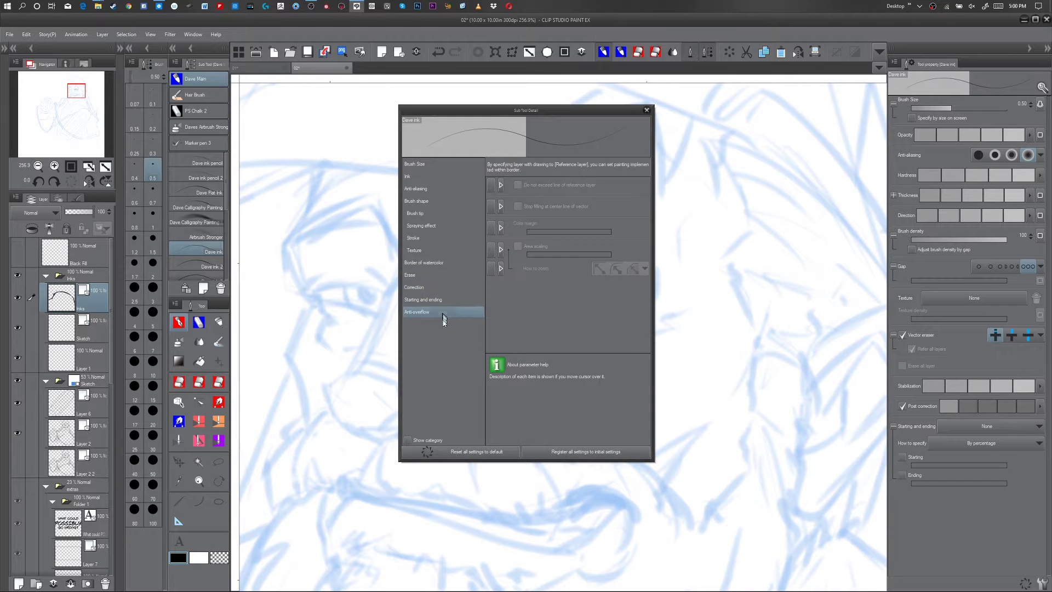
{"action": "left_click", "coordinate": [442, 300]}
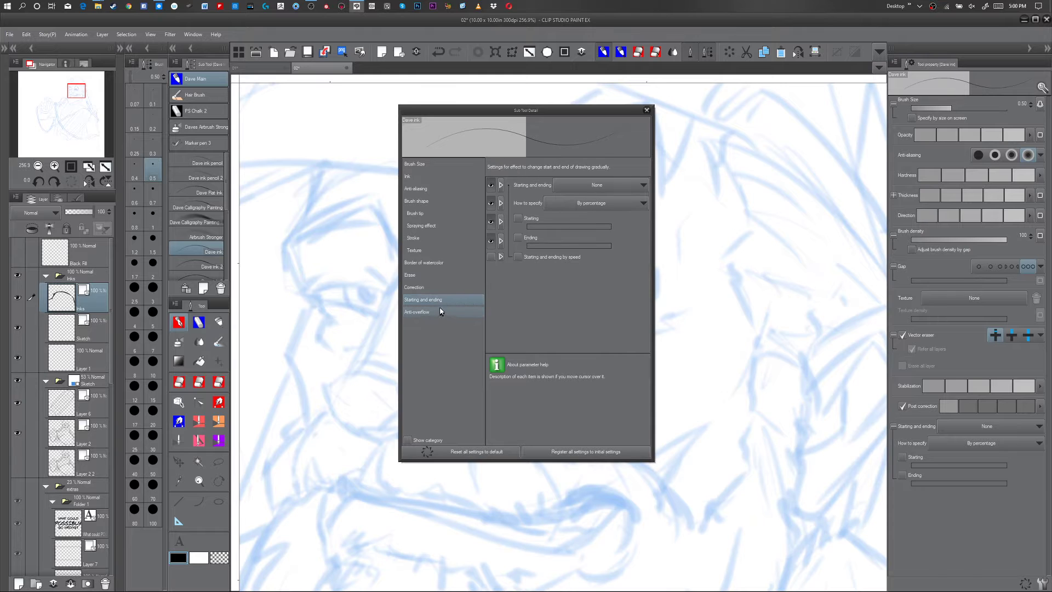
{"action": "left_click", "coordinate": [441, 287]}
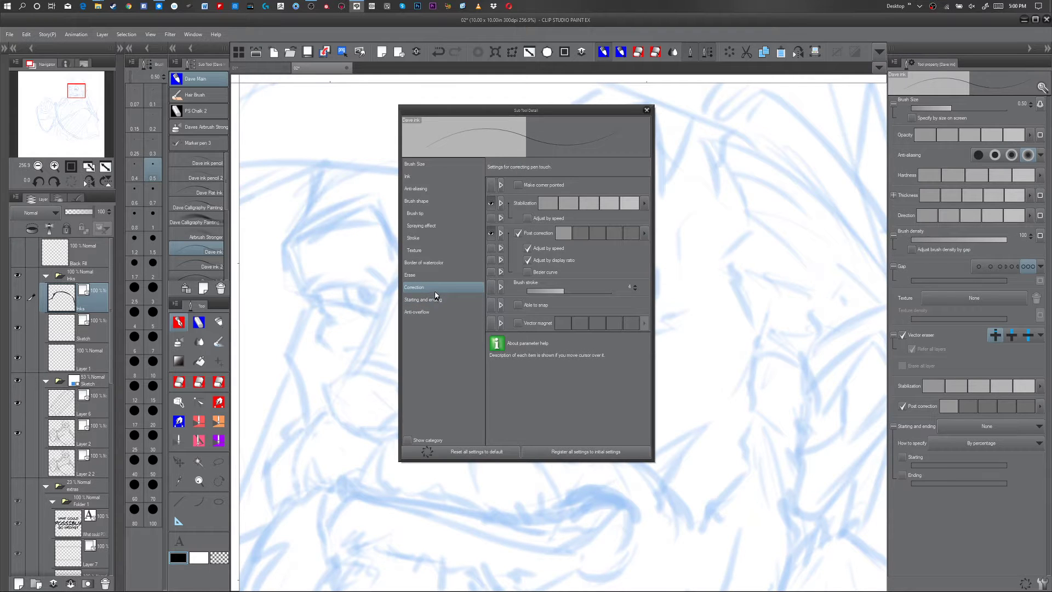
{"action": "left_click", "coordinate": [440, 276]}
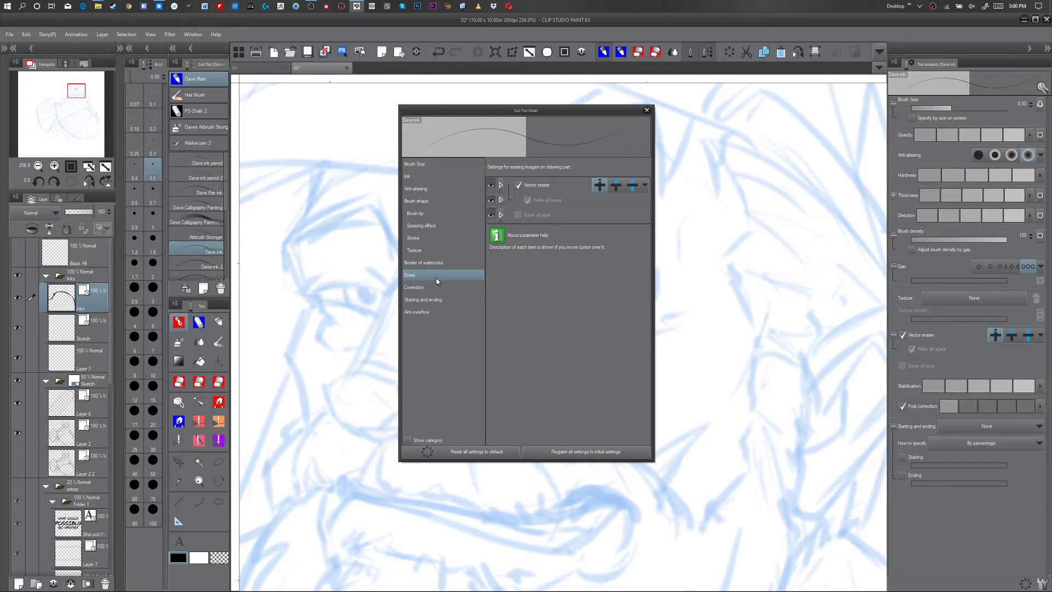
{"action": "left_click", "coordinate": [518, 185]}
{"action": "left_click", "coordinate": [646, 110]}
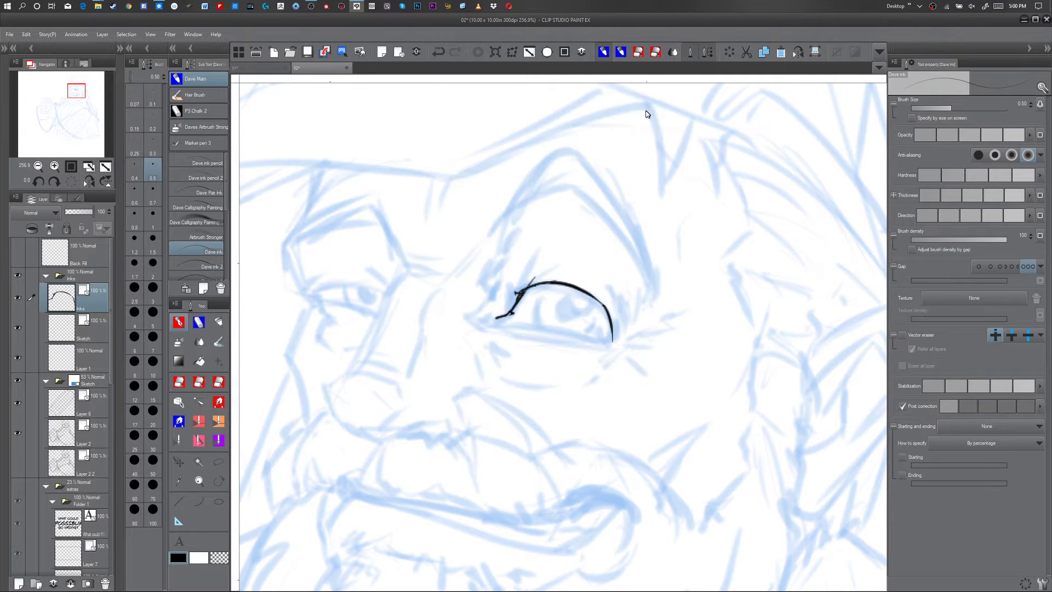
- Thicken the upper eyelid and ink the lower lid as two lines, with short crease marks at the outer corner
{"action": "left_click_drag", "start_coordinate": [518, 294], "coordinate": [554, 283]}
{"action": "mouse_move", "coordinate": [618, 333]}
{"action": "left_mouse_down"}
{"action": "mouse_move", "coordinate": [615, 344]}
{"action": "mouse_move", "coordinate": [629, 327]}
{"action": "left_mouse_up"}
{"action": "mouse_move", "coordinate": [643, 408]}
{"action": "left_mouse_down"}
{"action": "mouse_move", "coordinate": [698, 387]}
{"action": "mouse_move", "coordinate": [685, 285]}
{"action": "mouse_move", "coordinate": [638, 219]}
{"action": "mouse_move", "coordinate": [569, 303]}
{"action": "mouse_move", "coordinate": [531, 399]}
{"action": "left_mouse_up"}
{"action": "left_click_drag", "start_coordinate": [584, 295], "coordinate": [545, 400]}
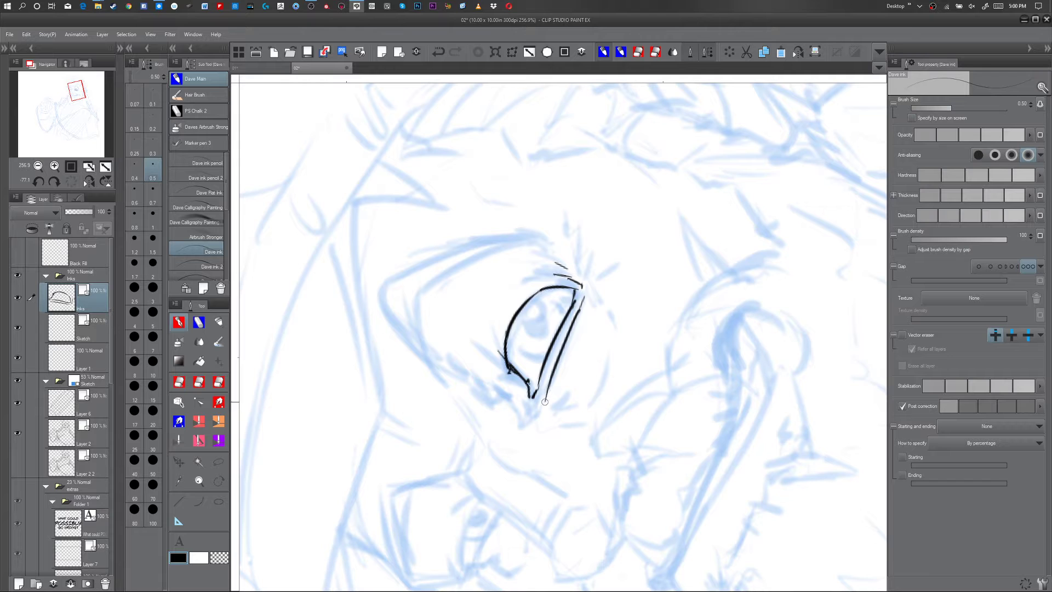
{"action": "key", "text": "y"}
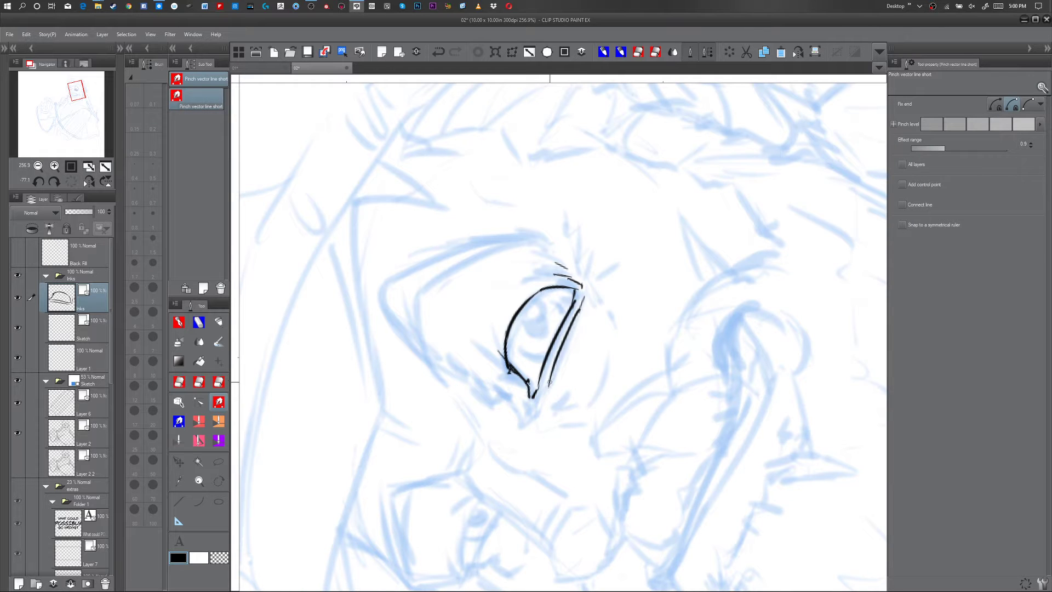
{"action": "key", "text": "p"}
{"action": "left_click_drag", "start_coordinate": [543, 393], "coordinate": [536, 408]}
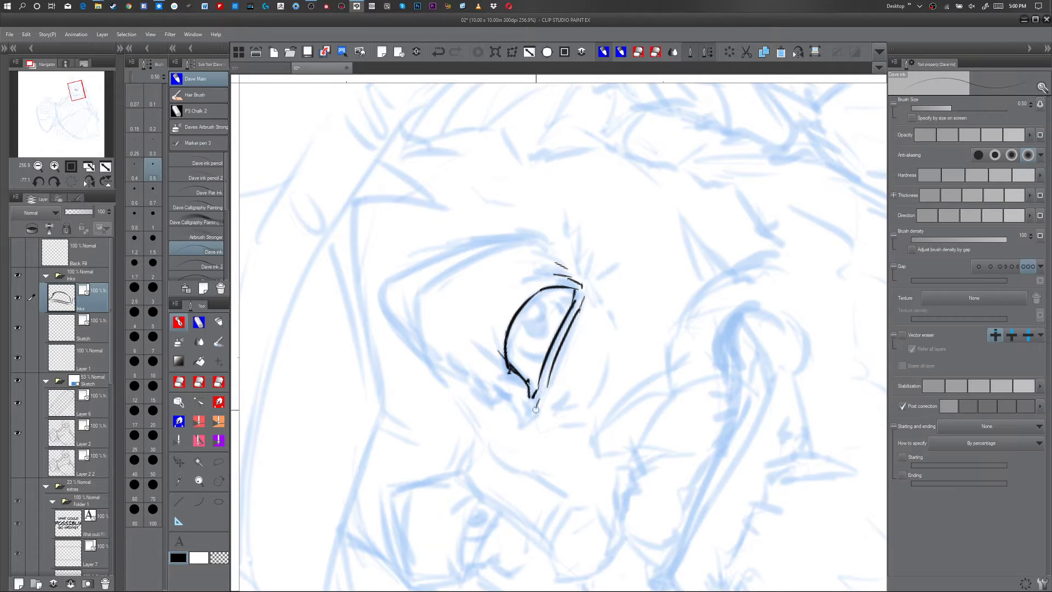
- Outline the arched eyebrow above the nearer eye with inner and outer ink lines, redoing its outer top stroke
{"action": "left_click_drag", "start_coordinate": [418, 294], "coordinate": [436, 369]}
{"action": "left_click_drag", "start_coordinate": [383, 285], "coordinate": [433, 366]}
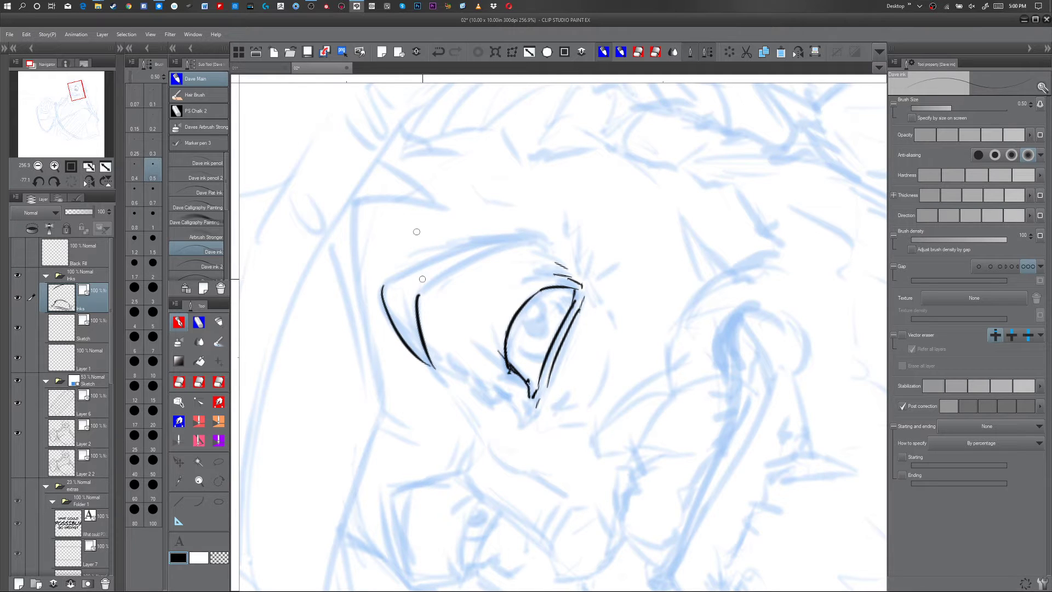
{"action": "left_click_drag", "start_coordinate": [417, 294], "coordinate": [544, 235]}
{"action": "left_click_drag", "start_coordinate": [385, 283], "coordinate": [543, 232]}
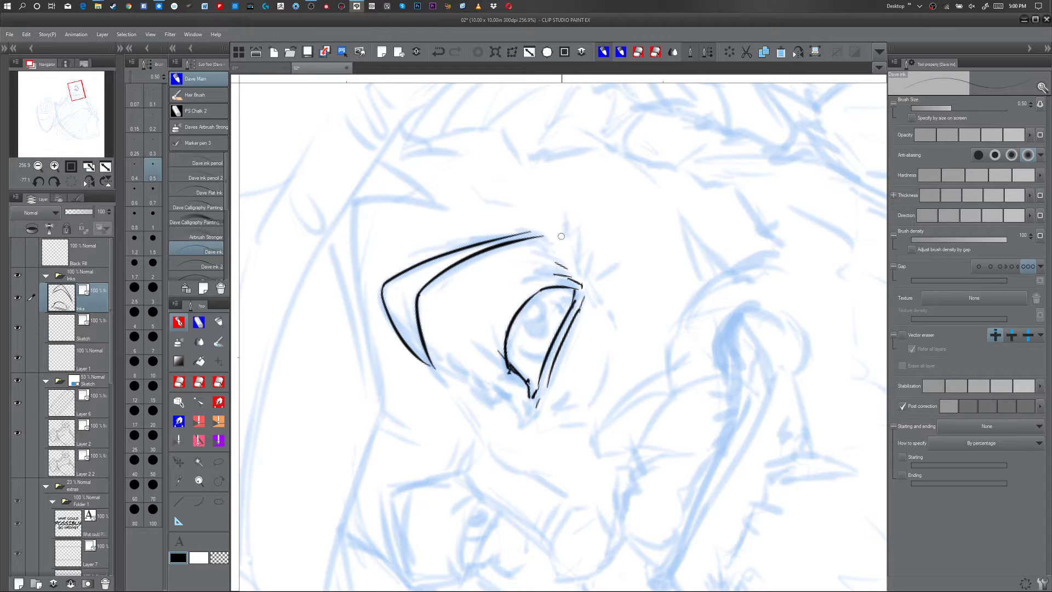
{"action": "key", "text": "ctrl+z"}
{"action": "mouse_move", "coordinate": [383, 284]}
{"action": "left_mouse_down"}
{"action": "mouse_move", "coordinate": [446, 251]}
{"action": "mouse_move", "coordinate": [550, 231]}
{"action": "mouse_move", "coordinate": [543, 236]}
{"action": "left_mouse_up"}
{"action": "key", "text": "y"}
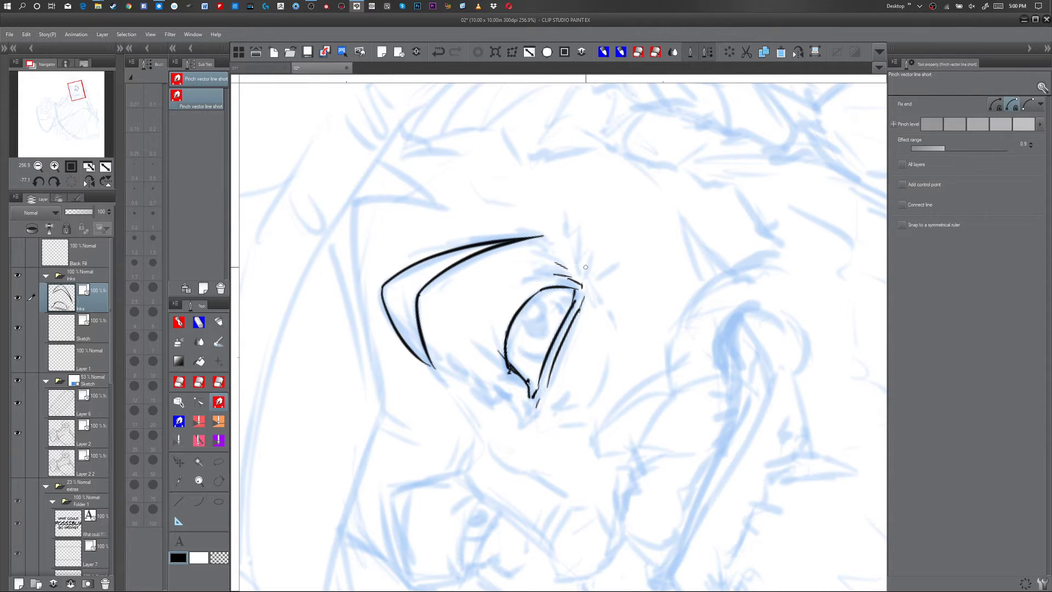
{"action": "key", "text": "p"}
- Ink the near side of the nose bridge, cleaning up its stray stroke with the vector eraser at size 0.70
{"action": "key", "text": "r"}
{"action": "mouse_move", "coordinate": [725, 298]}
{"action": "left_mouse_down"}
{"action": "mouse_move", "coordinate": [697, 437]}
{"action": "mouse_move", "coordinate": [653, 482]}
{"action": "mouse_move", "coordinate": [493, 219]}
{"action": "mouse_move", "coordinate": [483, 237]}
{"action": "left_mouse_up"}
{"action": "key", "text": "p"}
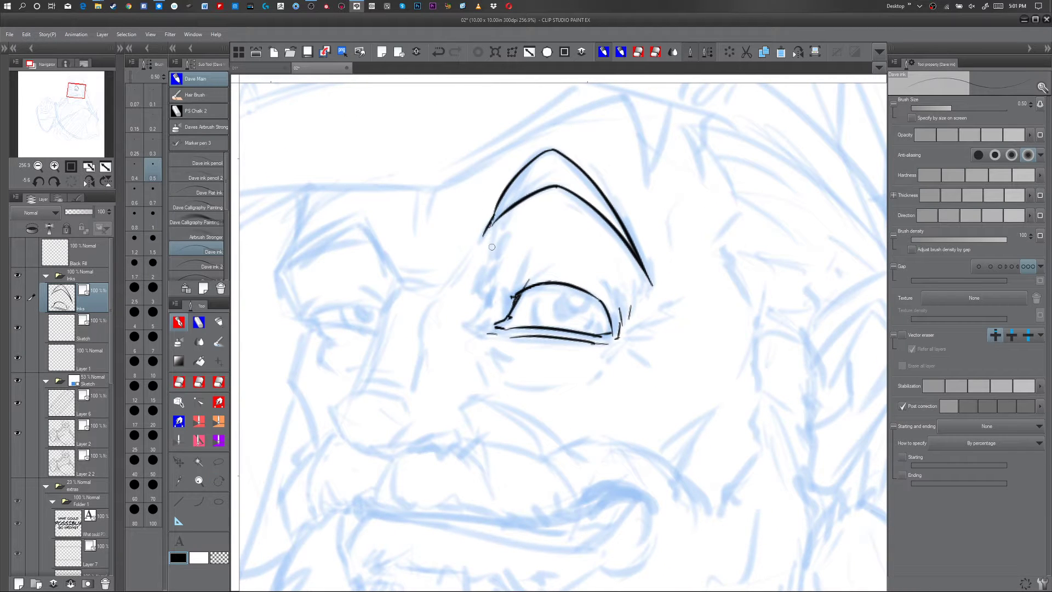
{"action": "left_click_drag", "start_coordinate": [437, 297], "coordinate": [430, 311]}
{"action": "left_click_drag", "start_coordinate": [438, 296], "coordinate": [419, 331]}
{"action": "key", "text": "e"}
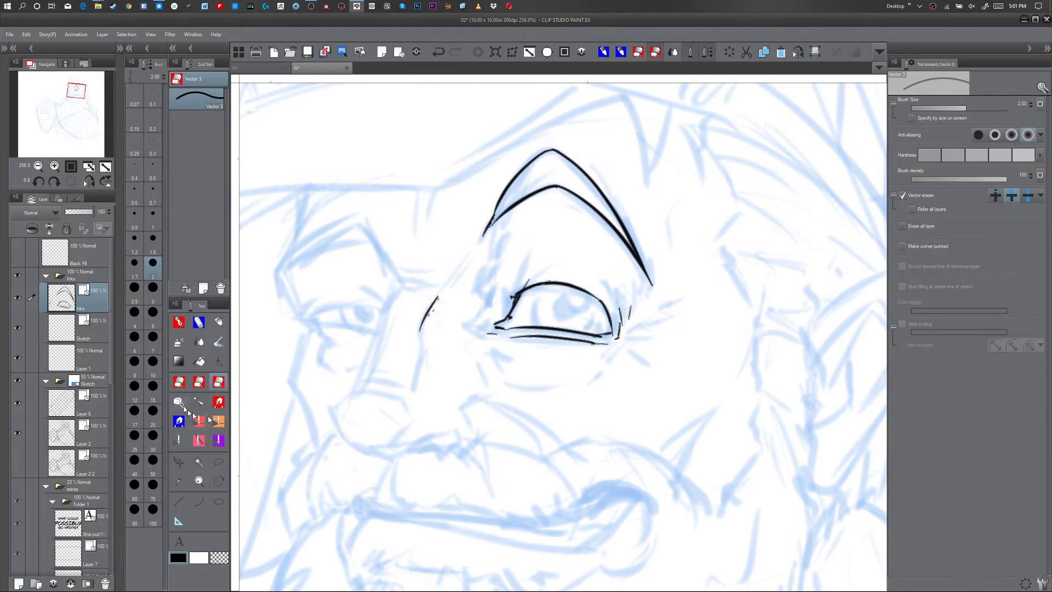
{"action": "left_click", "coordinate": [154, 192]}
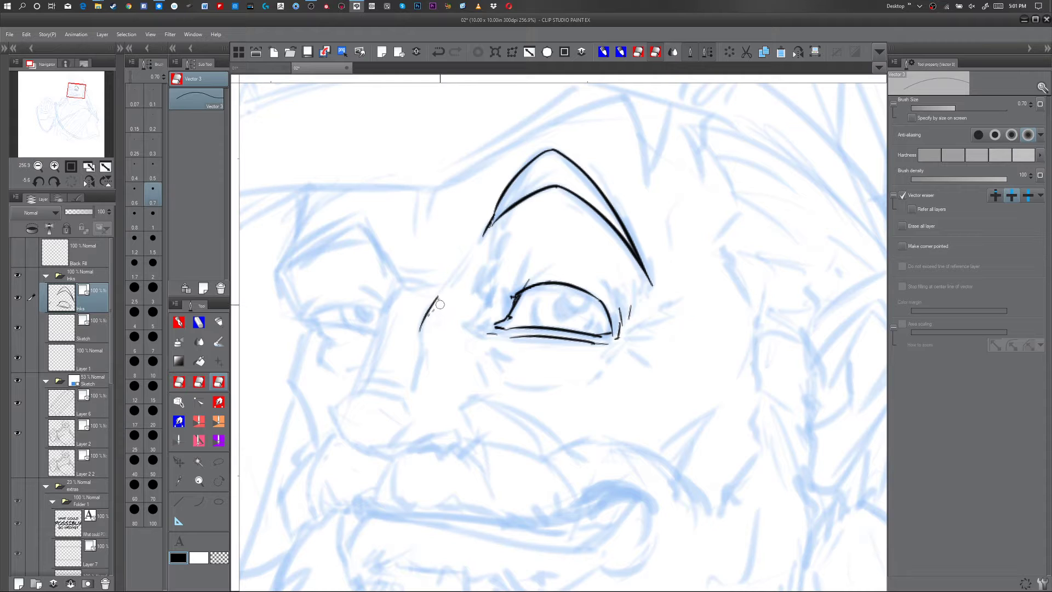
{"action": "left_click_drag", "start_coordinate": [438, 306], "coordinate": [408, 396]}
{"action": "key", "text": "p"}
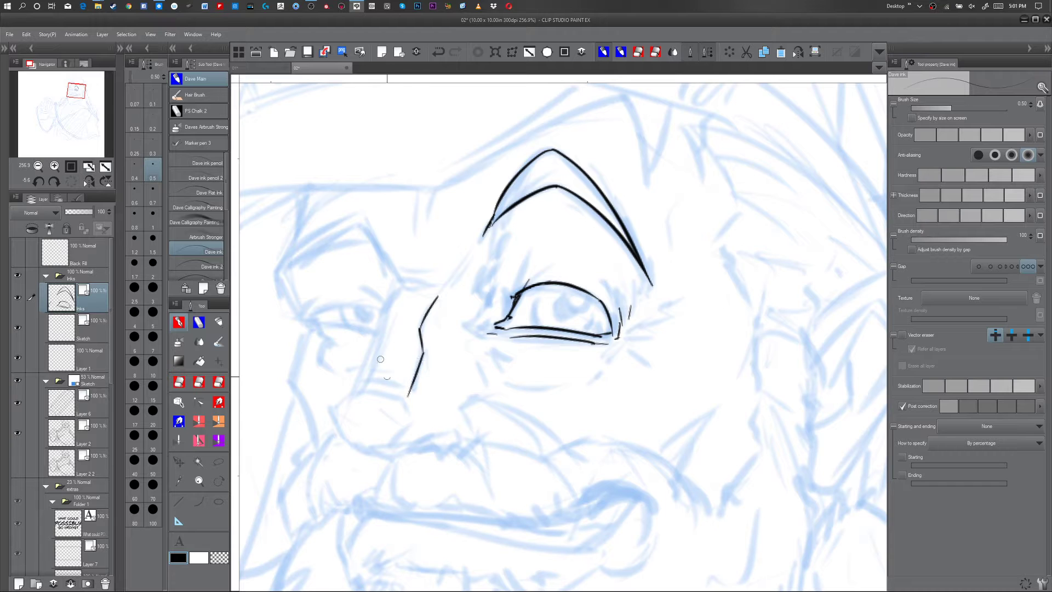
- Ink the far side of the nose bridge, the rounded nose tip, and the crease between the nose and eyebrow
{"action": "left_click_drag", "start_coordinate": [401, 290], "coordinate": [377, 356]}
{"action": "left_click_drag", "start_coordinate": [381, 328], "coordinate": [357, 389]}
{"action": "left_click_drag", "start_coordinate": [382, 324], "coordinate": [372, 359]}
{"action": "left_click_drag", "start_coordinate": [337, 404], "coordinate": [362, 386]}
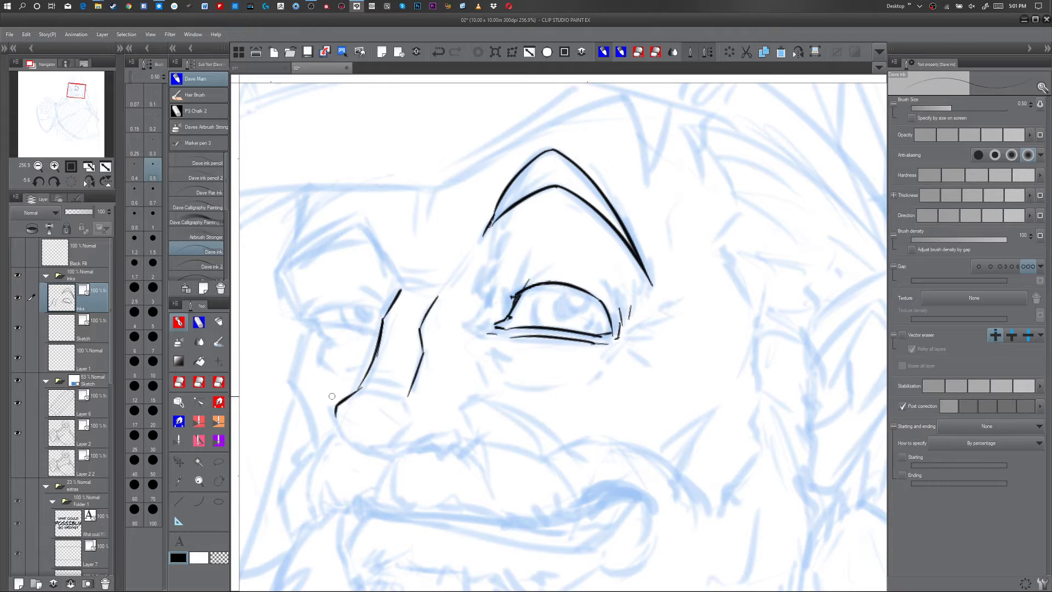
{"action": "mouse_move", "coordinate": [335, 405]}
{"action": "left_mouse_down"}
{"action": "mouse_move", "coordinate": [359, 452]}
{"action": "mouse_move", "coordinate": [406, 420]}
{"action": "left_mouse_up"}
{"action": "left_click_drag", "start_coordinate": [334, 409], "coordinate": [337, 418]}
{"action": "left_click_drag", "start_coordinate": [357, 452], "coordinate": [390, 441]}
{"action": "mouse_move", "coordinate": [439, 288]}
{"action": "left_mouse_down"}
{"action": "mouse_move", "coordinate": [470, 250]}
{"action": "mouse_move", "coordinate": [467, 262]}
{"action": "left_mouse_up"}
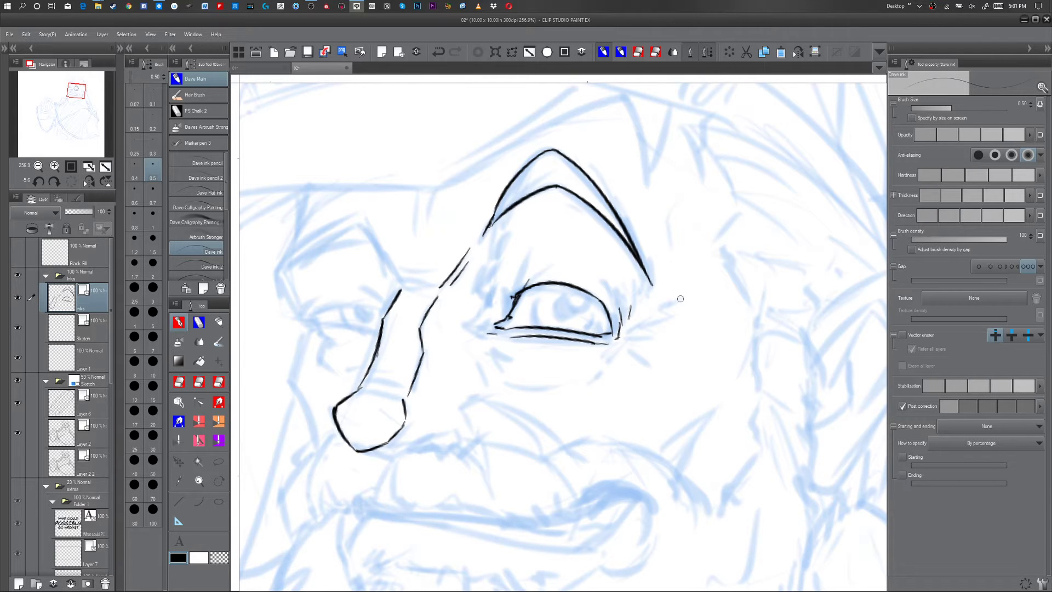
- Ink short crease marks around the nearer eye and a broken curved line for the bag beneath it
{"action": "left_click_drag", "start_coordinate": [545, 399], "coordinate": [590, 318]}
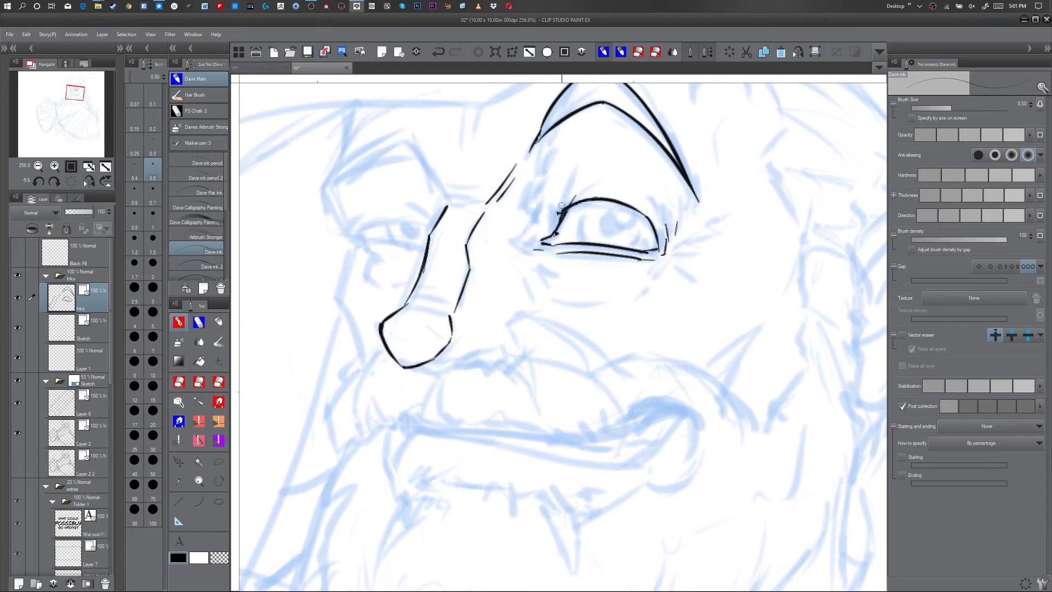
{"action": "mouse_move", "coordinate": [551, 206]}
{"action": "left_mouse_down"}
{"action": "mouse_move", "coordinate": [551, 215]}
{"action": "mouse_move", "coordinate": [592, 185]}
{"action": "mouse_move", "coordinate": [660, 216]}
{"action": "mouse_move", "coordinate": [661, 248]}
{"action": "left_mouse_up"}
{"action": "left_click_drag", "start_coordinate": [538, 257], "coordinate": [548, 283]}
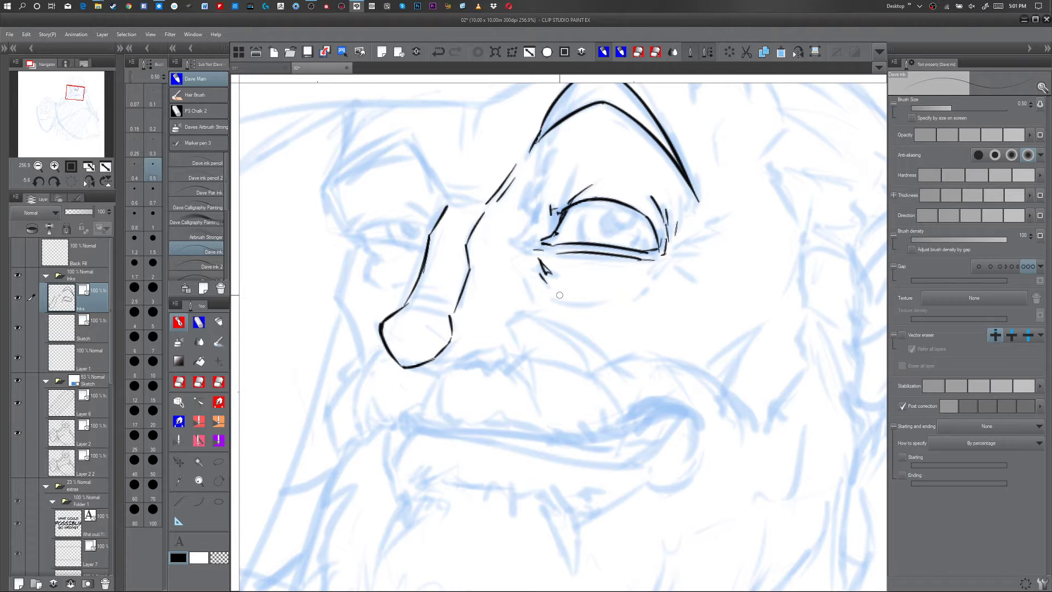
{"action": "mouse_move", "coordinate": [555, 296]}
{"action": "left_mouse_down"}
{"action": "mouse_move", "coordinate": [642, 291]}
{"action": "mouse_move", "coordinate": [668, 268]}
{"action": "left_mouse_up"}
- Ink crow's-feet at the nearer eye's outer corner and short crease marks above its upper lid
{"action": "left_click_drag", "start_coordinate": [695, 232], "coordinate": [726, 219]}
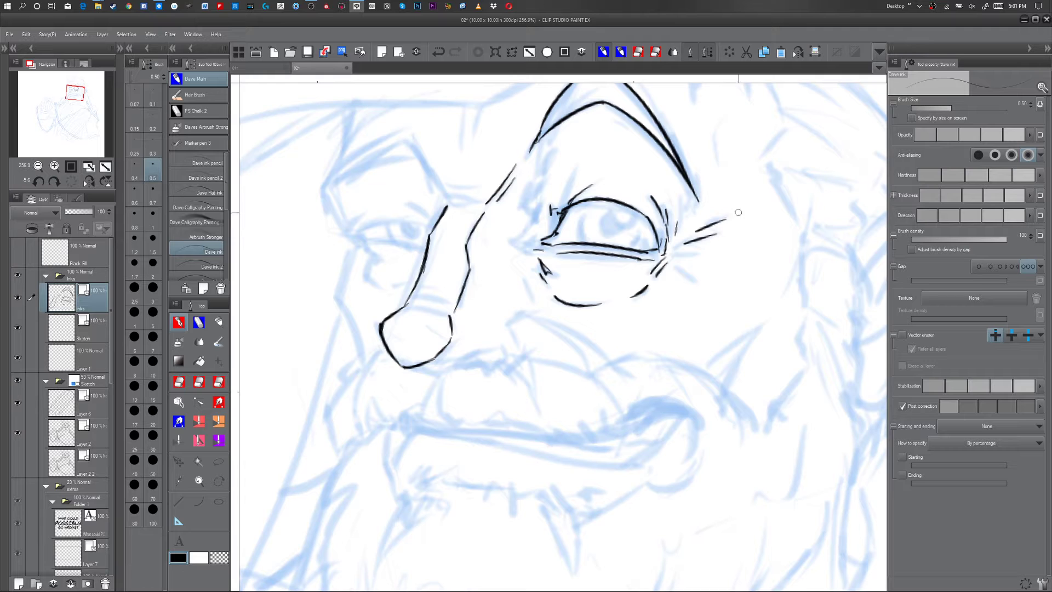
{"action": "left_click_drag", "start_coordinate": [678, 266], "coordinate": [698, 280]}
{"action": "left_click_drag", "start_coordinate": [689, 200], "coordinate": [689, 209]}
{"action": "left_click_drag", "start_coordinate": [570, 176], "coordinate": [565, 201]}
- Ink short wrinkles at the top of the nose bridge and outline the far eyebrow, redoing its upper stroke
{"action": "mouse_move", "coordinate": [454, 202]}
{"action": "left_mouse_down"}
{"action": "mouse_move", "coordinate": [481, 202]}
{"action": "mouse_move", "coordinate": [463, 198]}
{"action": "mouse_move", "coordinate": [476, 185]}
{"action": "left_mouse_up"}
{"action": "left_click_drag", "start_coordinate": [406, 129], "coordinate": [441, 186]}
{"action": "left_click_drag", "start_coordinate": [405, 144], "coordinate": [439, 184]}
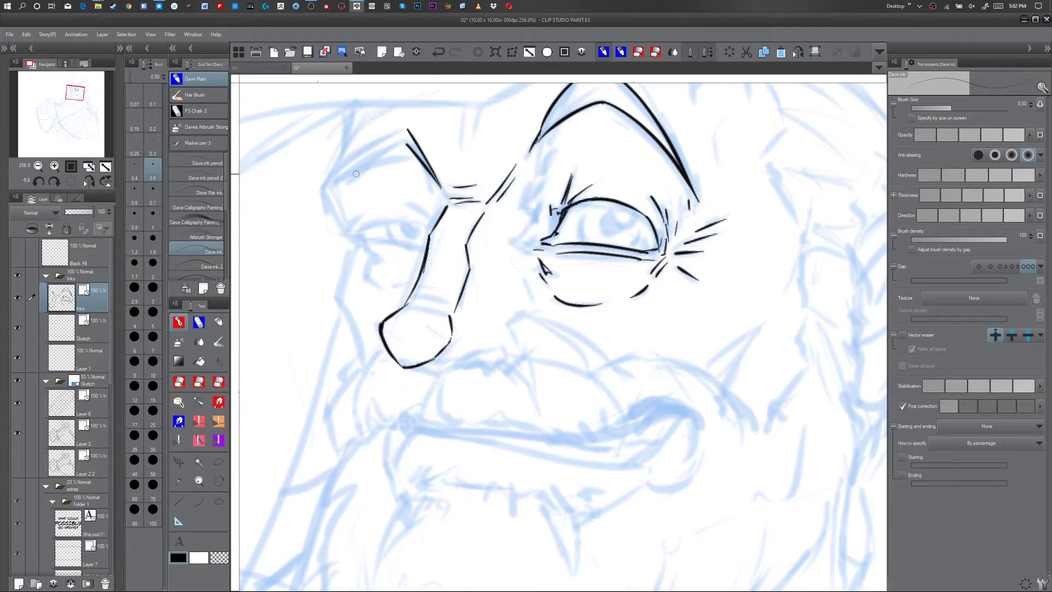
{"action": "left_click_drag", "start_coordinate": [331, 188], "coordinate": [407, 160]}
{"action": "key", "text": "y"}
{"action": "mouse_move", "coordinate": [404, 161]}
{"action": "left_mouse_down"}
{"action": "mouse_move", "coordinate": [416, 155]}
{"action": "mouse_move", "coordinate": [312, 203]}
{"action": "left_mouse_up"}
{"action": "key", "text": "p"}
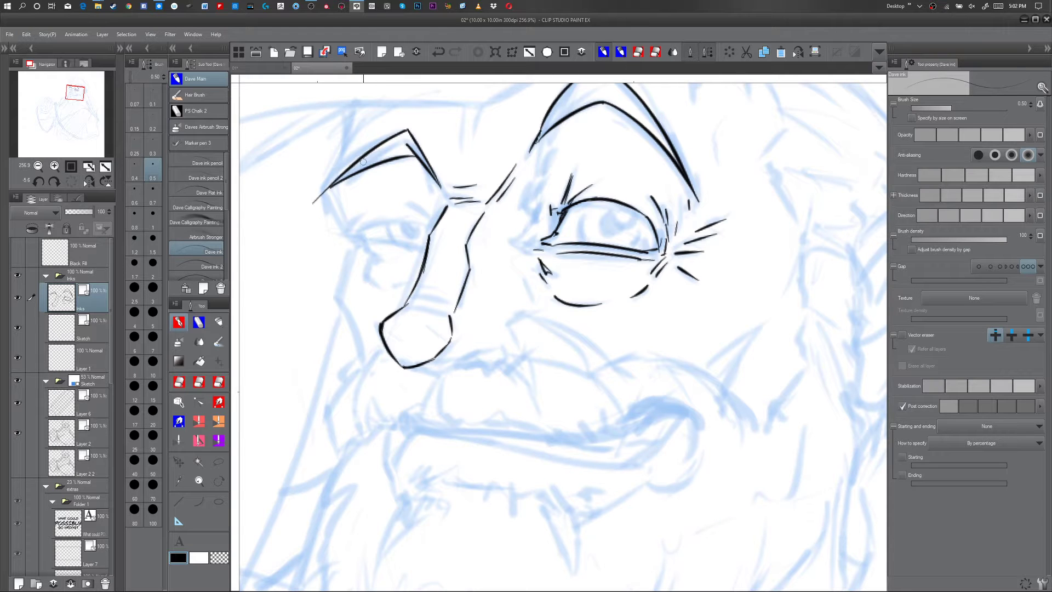
{"action": "key", "text": "ctrl+z"}
{"action": "left_click_drag", "start_coordinate": [407, 130], "coordinate": [323, 202]}
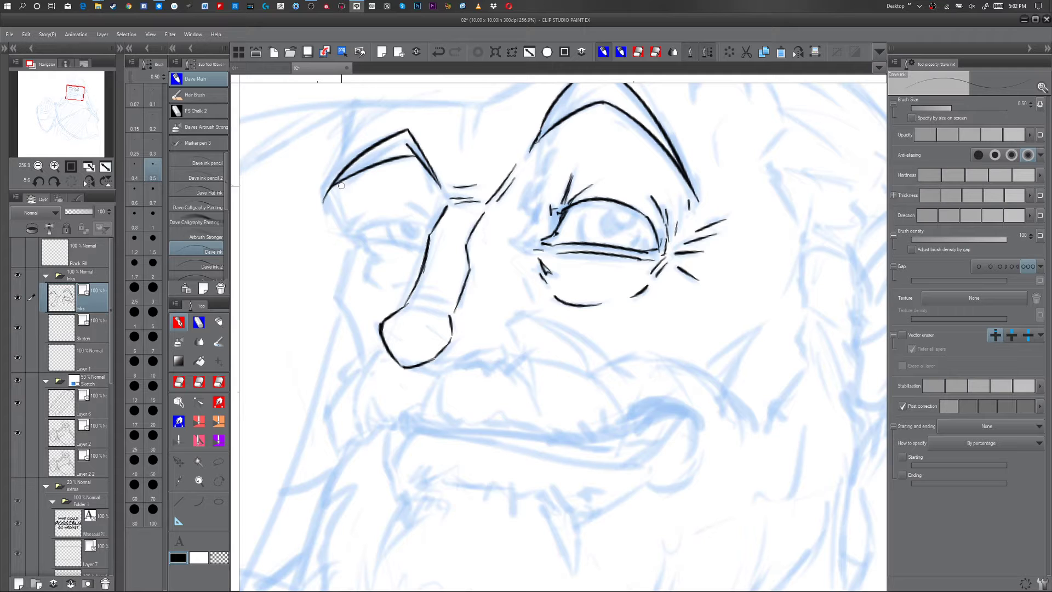
- Trim the far eyebrow's outer tail with the eraser and ink the forehead and eye-socket contour on that side
{"action": "key", "text": "e"}
{"action": "left_click_drag", "start_coordinate": [326, 201], "coordinate": [328, 176]}
{"action": "key", "text": "p"}
{"action": "mouse_move", "coordinate": [351, 110]}
{"action": "left_mouse_down"}
{"action": "mouse_move", "coordinate": [330, 188]}
{"action": "mouse_move", "coordinate": [354, 243]}
{"action": "mouse_move", "coordinate": [345, 238]}
{"action": "left_mouse_up"}
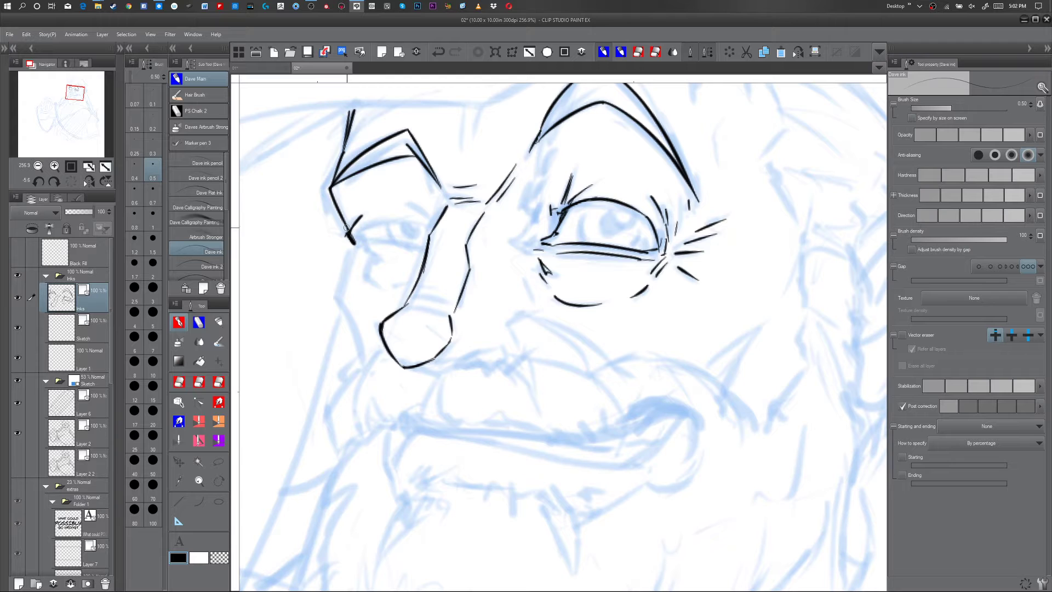
- Ink the far eye's upper and lower lids with a fold line above, undoing stray strokes
{"action": "mouse_move", "coordinate": [357, 231]}
{"action": "left_mouse_down"}
{"action": "mouse_move", "coordinate": [433, 222]}
{"action": "mouse_move", "coordinate": [409, 204]}
{"action": "mouse_move", "coordinate": [430, 232]}
{"action": "mouse_move", "coordinate": [446, 200]}
{"action": "left_mouse_up"}
{"action": "key", "text": "ctrl+z"}
{"action": "key", "text": "ctrl+z"}
{"action": "key", "text": "ctrl+z"}
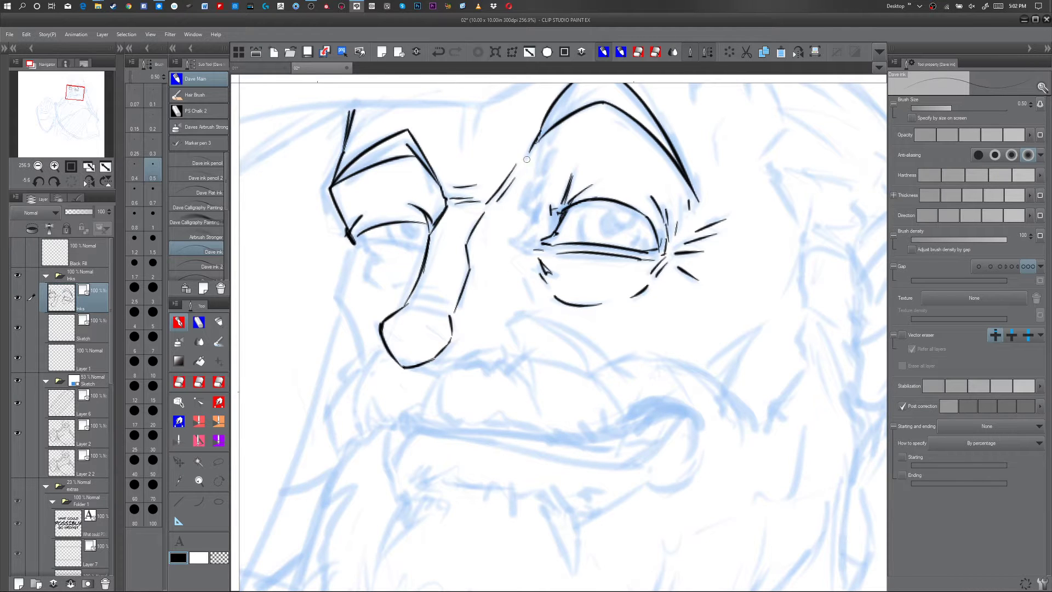
{"action": "left_click_drag", "start_coordinate": [362, 241], "coordinate": [373, 254]}
{"action": "mouse_move", "coordinate": [619, 354]}
{"action": "left_mouse_down"}
{"action": "mouse_move", "coordinate": [548, 417]}
{"action": "mouse_move", "coordinate": [439, 447]}
{"action": "mouse_move", "coordinate": [415, 499]}
{"action": "left_mouse_up"}
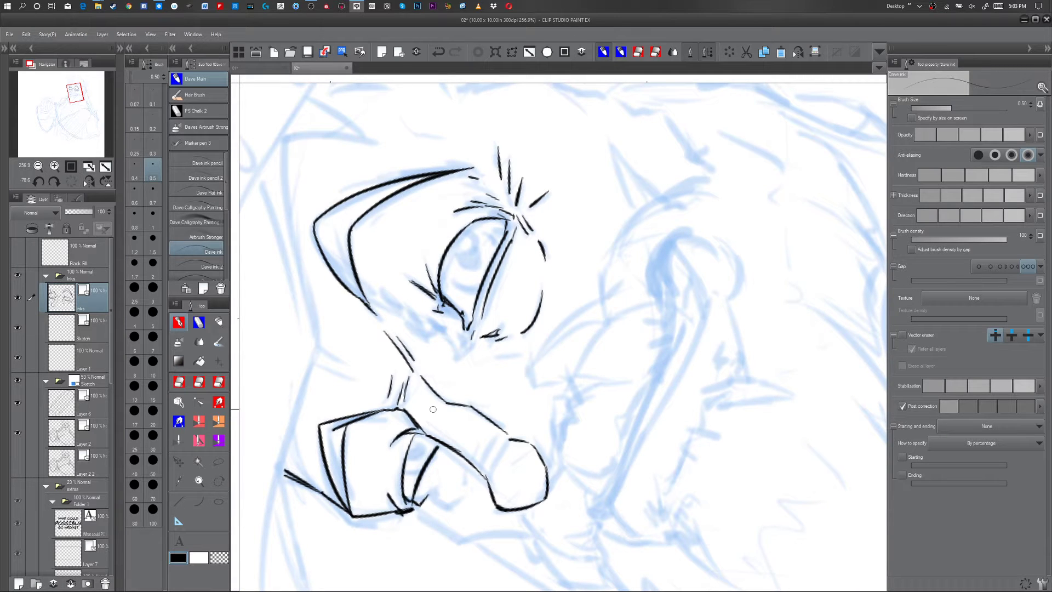
{"action": "mouse_move", "coordinate": [418, 433]}
{"action": "left_mouse_down"}
{"action": "mouse_move", "coordinate": [406, 477]}
{"action": "mouse_move", "coordinate": [438, 487]}
{"action": "left_mouse_up"}
- Ink curved crease lines across the nose just above its rounded tip and reinforce both sides of the bridge
{"action": "left_click_drag", "start_coordinate": [504, 448], "coordinate": [499, 471]}
{"action": "key", "text": "ctrl+z"}
{"action": "left_click_drag", "start_coordinate": [504, 441], "coordinate": [493, 472]}
{"action": "left_click_drag", "start_coordinate": [496, 436], "coordinate": [485, 470]}
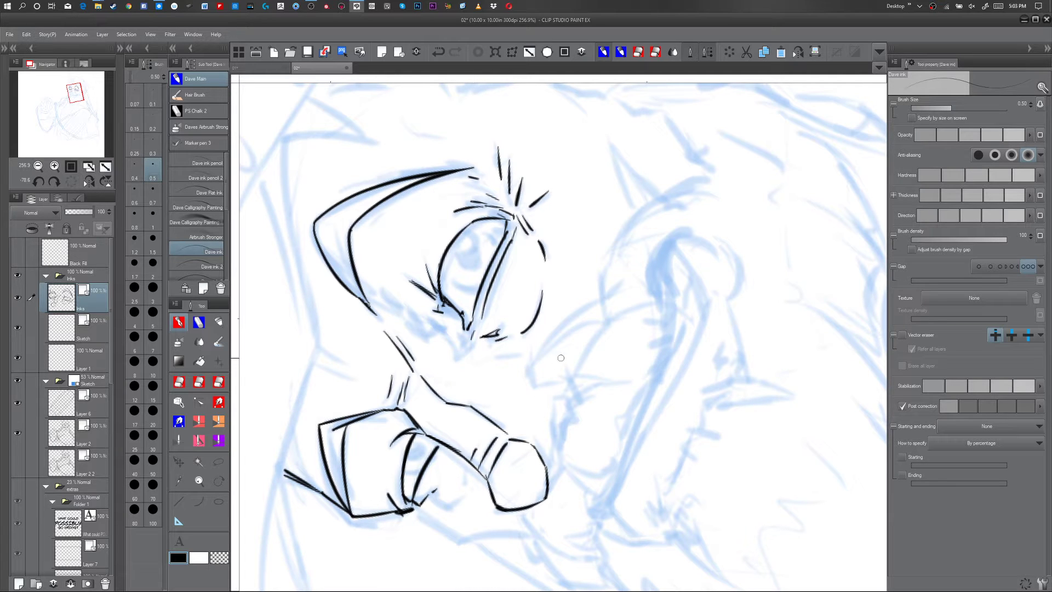
{"action": "left_click_drag", "start_coordinate": [650, 439], "coordinate": [545, 466]}
{"action": "left_click_drag", "start_coordinate": [408, 336], "coordinate": [412, 378]}
{"action": "left_click_drag", "start_coordinate": [451, 334], "coordinate": [455, 366]}
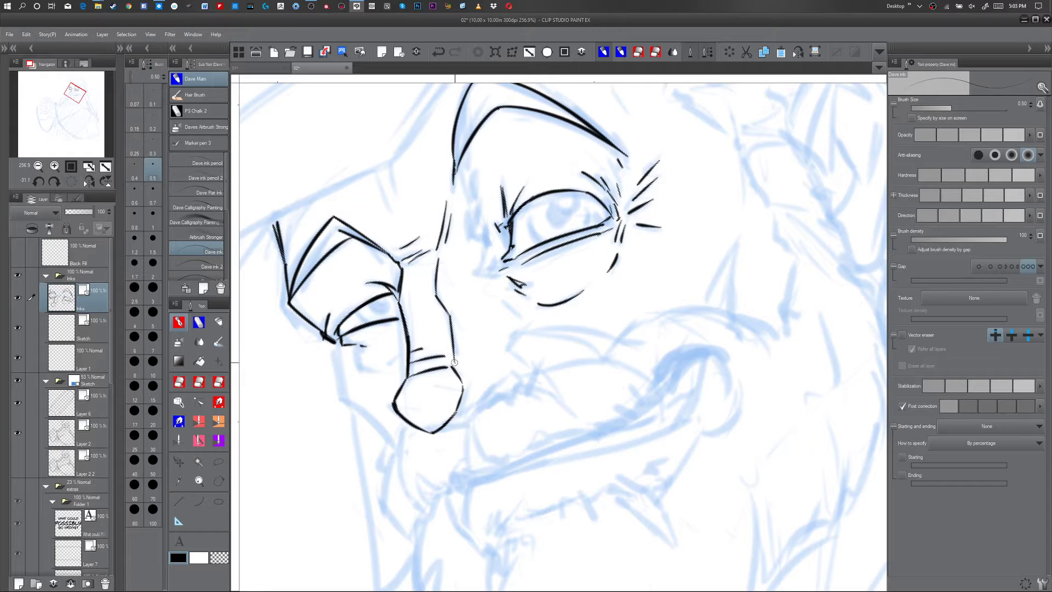
- Ink the crease under the far eye, its iris edge, and the nearer eye's iris, pupil and highlight
{"action": "mouse_move", "coordinate": [353, 345]}
{"action": "left_mouse_down"}
{"action": "mouse_move", "coordinate": [356, 366]}
{"action": "mouse_move", "coordinate": [373, 372]}
{"action": "left_mouse_up"}
{"action": "left_click_drag", "start_coordinate": [358, 310], "coordinate": [366, 321]}
{"action": "left_click_drag", "start_coordinate": [529, 212], "coordinate": [542, 235]}
{"action": "mouse_move", "coordinate": [588, 201]}
{"action": "left_mouse_down"}
{"action": "mouse_move", "coordinate": [577, 227]}
{"action": "mouse_move", "coordinate": [573, 191]}
{"action": "mouse_move", "coordinate": [546, 216]}
{"action": "mouse_move", "coordinate": [570, 218]}
{"action": "mouse_move", "coordinate": [556, 222]}
{"action": "left_mouse_up"}
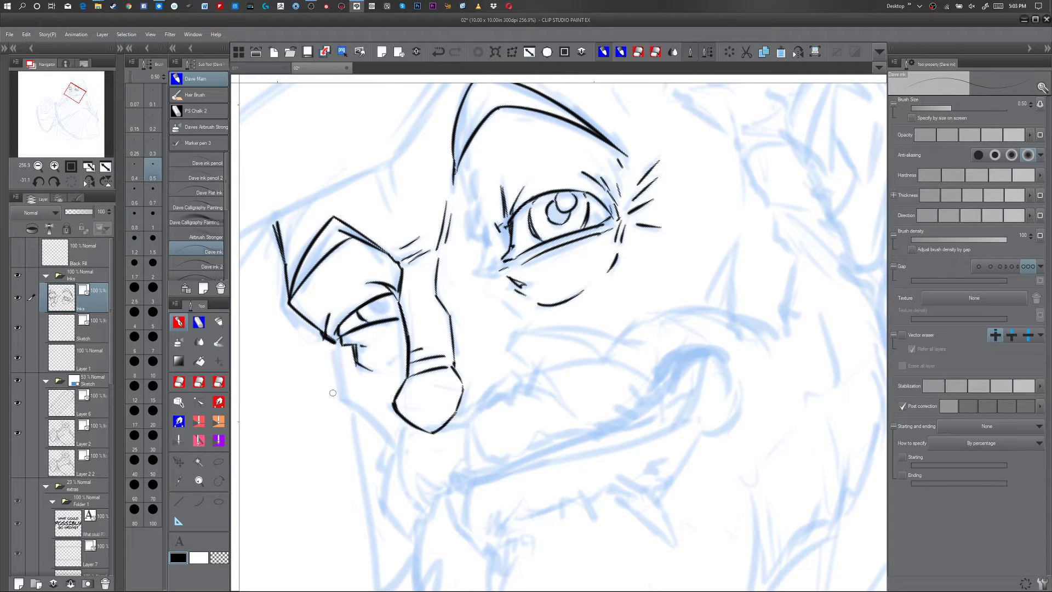
- Ink the far cheek contour below the eye, the underside of the nose tip, and the far eye's bag
{"action": "left_click_drag", "start_coordinate": [500, 407], "coordinate": [541, 300]}
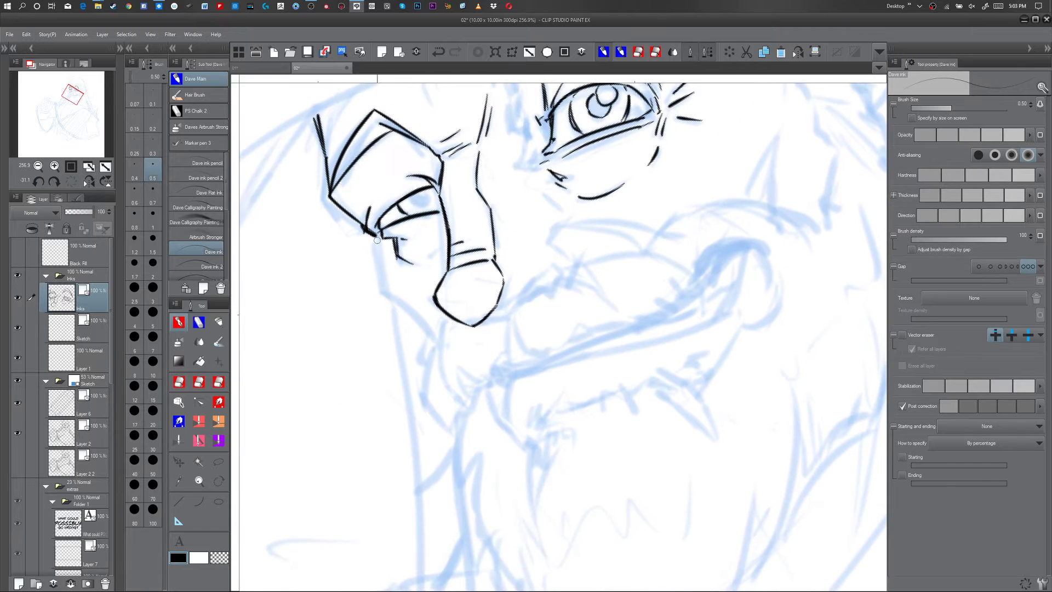
{"action": "left_click_drag", "start_coordinate": [376, 237], "coordinate": [384, 282]}
{"action": "left_click_drag", "start_coordinate": [378, 234], "coordinate": [387, 290]}
{"action": "left_click_drag", "start_coordinate": [723, 295], "coordinate": [677, 386]}
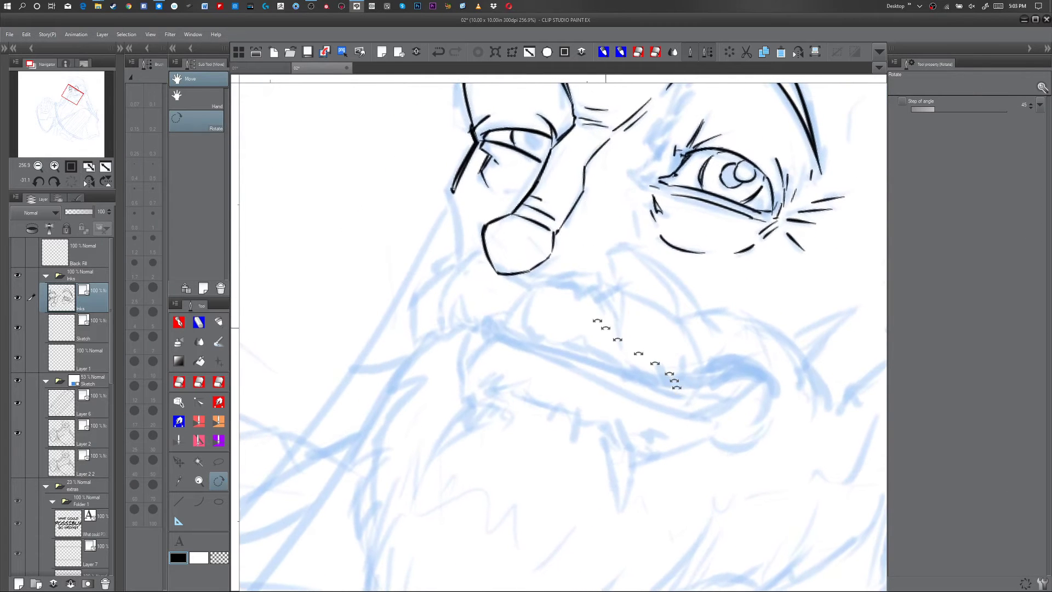
{"action": "mouse_move", "coordinate": [495, 269]}
{"action": "left_mouse_down"}
{"action": "mouse_move", "coordinate": [518, 289]}
{"action": "mouse_move", "coordinate": [546, 286]}
{"action": "left_mouse_up"}
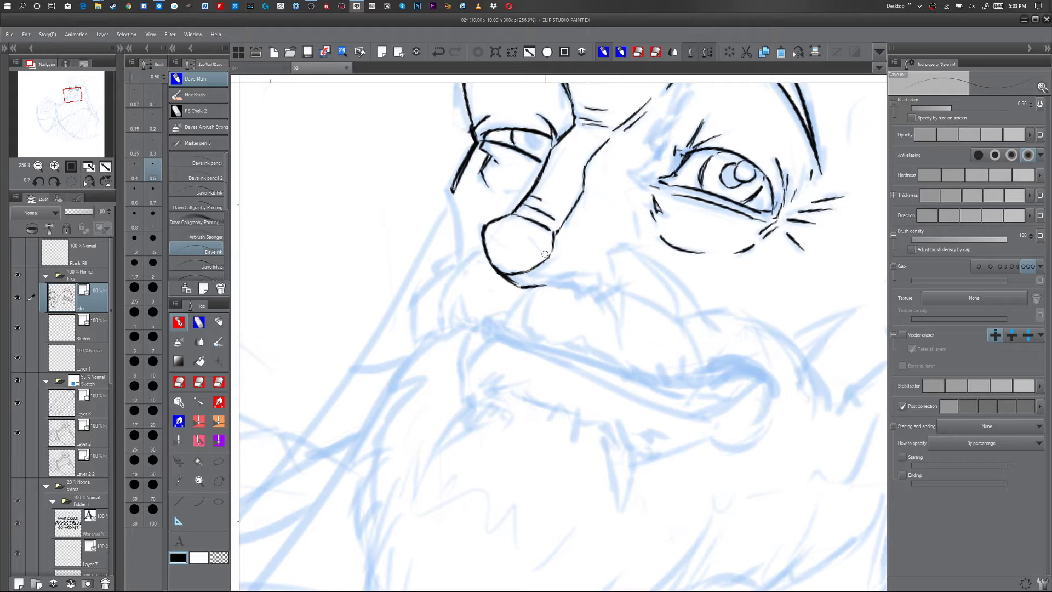
{"action": "left_click_drag", "start_coordinate": [453, 192], "coordinate": [460, 255]}
{"action": "left_click_drag", "start_coordinate": [506, 191], "coordinate": [532, 188]}
- Ink the crease beside the nose and the top of the near nostril wing, redoing the wing strokes
{"action": "mouse_move", "coordinate": [636, 213]}
{"action": "left_mouse_down"}
{"action": "mouse_move", "coordinate": [639, 239]}
{"action": "mouse_move", "coordinate": [606, 254]}
{"action": "mouse_move", "coordinate": [611, 263]}
{"action": "left_mouse_up"}
{"action": "left_click_drag", "start_coordinate": [609, 252], "coordinate": [626, 270]}
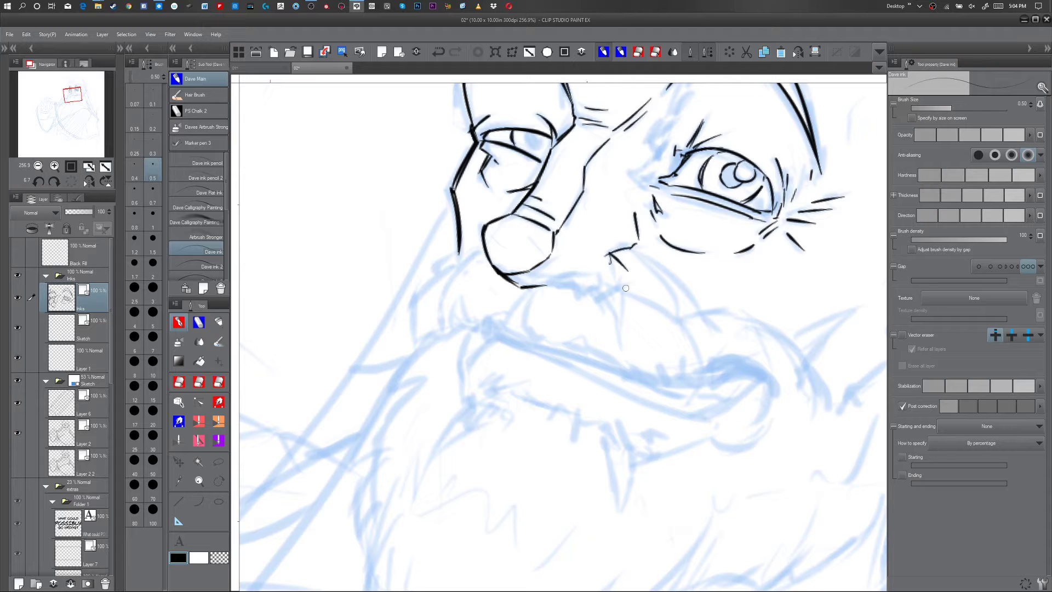
{"action": "key", "text": "ctrl+z"}
{"action": "key", "text": "ctrl+z"}
{"action": "key", "text": "ctrl+z"}
{"action": "mouse_move", "coordinate": [607, 252]}
{"action": "left_mouse_down"}
{"action": "mouse_move", "coordinate": [622, 289]}
{"action": "mouse_move", "coordinate": [631, 246]}
{"action": "left_mouse_up"}
- Ink the lower part of the far cheek and the outline of the moustache's far end
{"action": "mouse_move", "coordinate": [741, 272]}
{"action": "left_mouse_down"}
{"action": "mouse_move", "coordinate": [694, 319]}
{"action": "mouse_move", "coordinate": [635, 461]}
{"action": "mouse_move", "coordinate": [666, 425]}
{"action": "mouse_move", "coordinate": [717, 261]}
{"action": "left_mouse_up"}
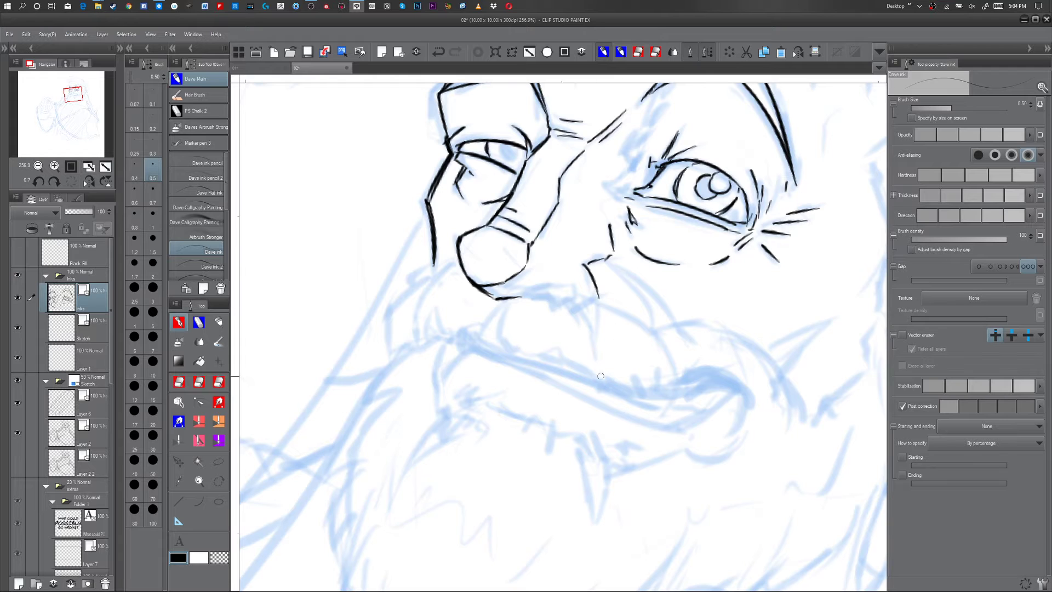
{"action": "left_click_drag", "start_coordinate": [567, 400], "coordinate": [615, 376]}
{"action": "key", "text": "shift+space"}
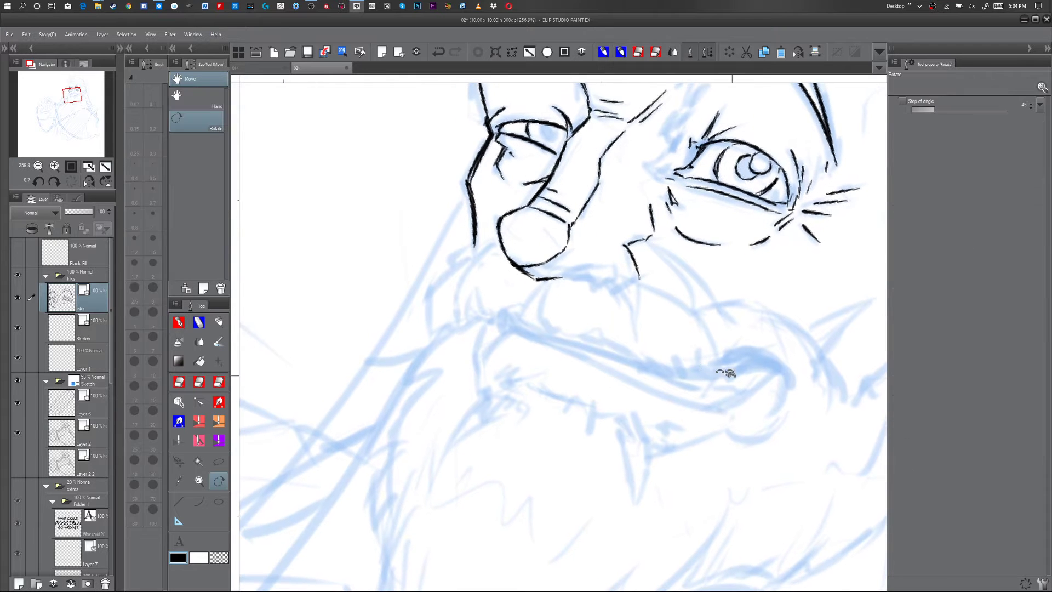
{"action": "left_click_drag", "start_coordinate": [725, 373], "coordinate": [730, 322]}
{"action": "mouse_move", "coordinate": [471, 269]}
{"action": "left_mouse_down"}
{"action": "mouse_move", "coordinate": [450, 324]}
{"action": "mouse_move", "coordinate": [422, 342]}
{"action": "mouse_move", "coordinate": [440, 377]}
{"action": "left_mouse_up"}
{"action": "mouse_move", "coordinate": [447, 277]}
{"action": "left_mouse_down"}
{"action": "mouse_move", "coordinate": [431, 298]}
{"action": "mouse_move", "coordinate": [441, 293]}
{"action": "mouse_move", "coordinate": [459, 351]}
{"action": "left_mouse_up"}
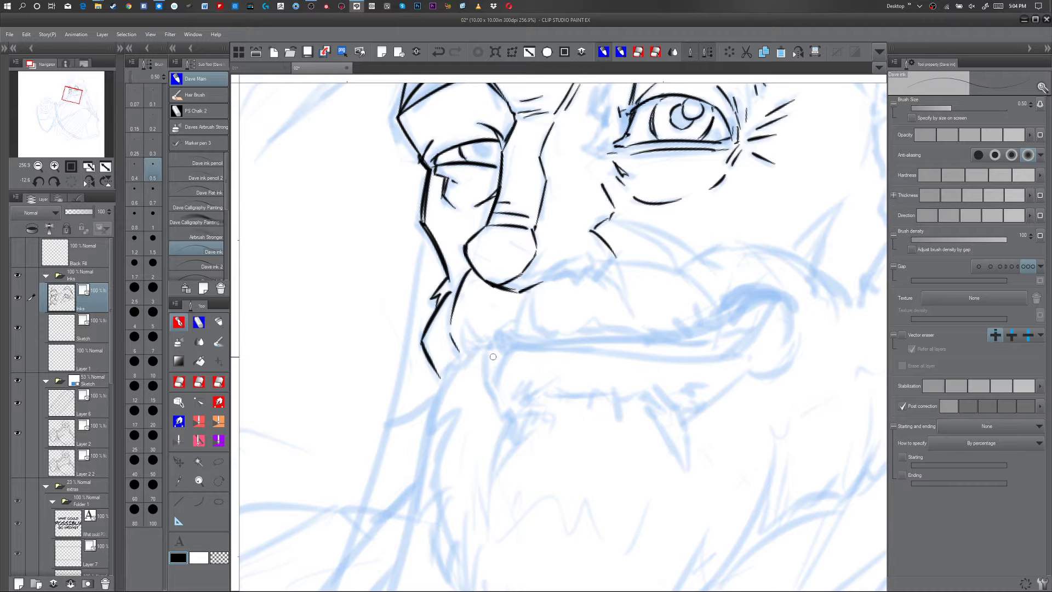
- Ink two parting lines below the nose, close the base of the near nostril, and fill its opening solid black
{"action": "mouse_move", "coordinate": [528, 291]}
{"action": "left_mouse_down"}
{"action": "mouse_move", "coordinate": [516, 326]}
{"action": "mouse_move", "coordinate": [534, 329]}
{"action": "left_mouse_up"}
{"action": "left_click_drag", "start_coordinate": [534, 285], "coordinate": [597, 275]}
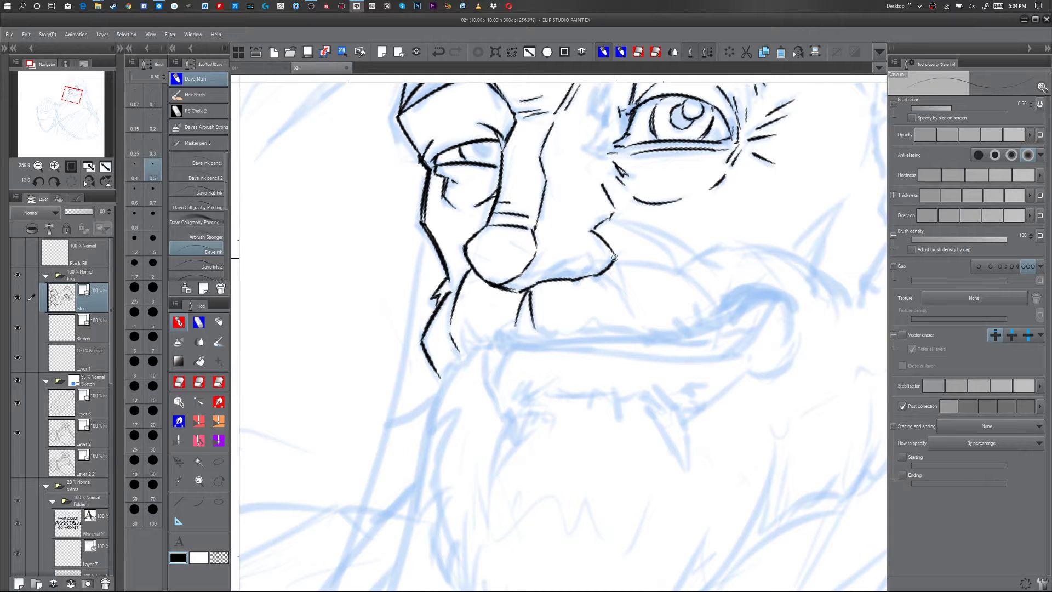
{"action": "mouse_move", "coordinate": [576, 280]}
{"action": "left_mouse_down"}
{"action": "mouse_move", "coordinate": [602, 270]}
{"action": "mouse_move", "coordinate": [590, 260]}
{"action": "mouse_move", "coordinate": [592, 271]}
{"action": "left_mouse_up"}
{"action": "mouse_move", "coordinate": [529, 275]}
{"action": "left_mouse_down"}
{"action": "mouse_move", "coordinate": [591, 263]}
{"action": "mouse_move", "coordinate": [579, 269]}
{"action": "left_mouse_up"}
{"action": "key", "text": "ctrl+space"}
{"action": "mouse_move", "coordinate": [667, 316]}
{"action": "left_mouse_down"}
{"action": "mouse_move", "coordinate": [596, 318]}
{"action": "mouse_move", "coordinate": [673, 319]}
{"action": "left_mouse_up"}
{"action": "mouse_move", "coordinate": [582, 254]}
{"action": "left_mouse_down"}
{"action": "mouse_move", "coordinate": [589, 261]}
{"action": "mouse_move", "coordinate": [575, 268]}
{"action": "mouse_move", "coordinate": [588, 262]}
{"action": "mouse_move", "coordinate": [566, 267]}
{"action": "left_mouse_up"}
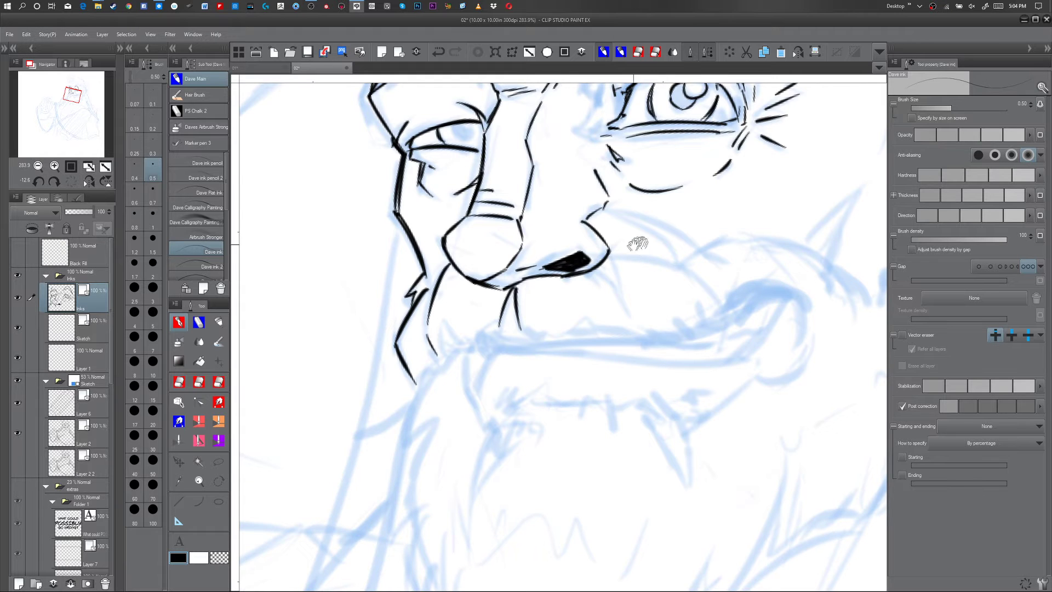
- Ink the far eye's iris and pupil with a small round highlight
{"action": "left_click_drag", "start_coordinate": [637, 244], "coordinate": [629, 406]}
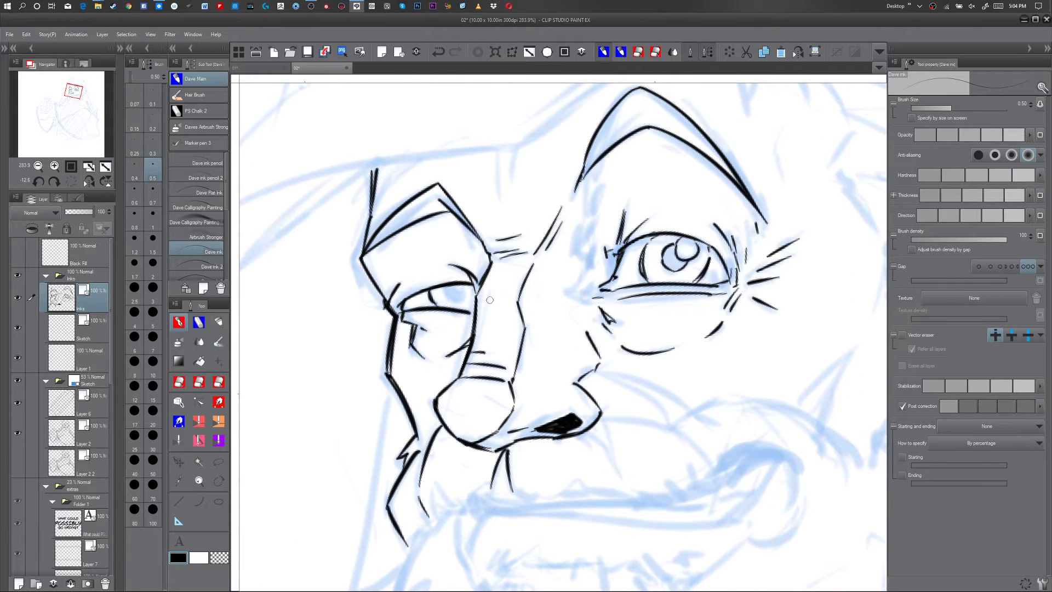
{"action": "left_click_drag", "start_coordinate": [477, 316], "coordinate": [487, 314]}
{"action": "mouse_move", "coordinate": [443, 269]}
{"action": "left_mouse_down"}
{"action": "mouse_move", "coordinate": [460, 269]}
{"action": "mouse_move", "coordinate": [438, 291]}
{"action": "mouse_move", "coordinate": [453, 286]}
{"action": "mouse_move", "coordinate": [471, 313]}
{"action": "left_mouse_up"}
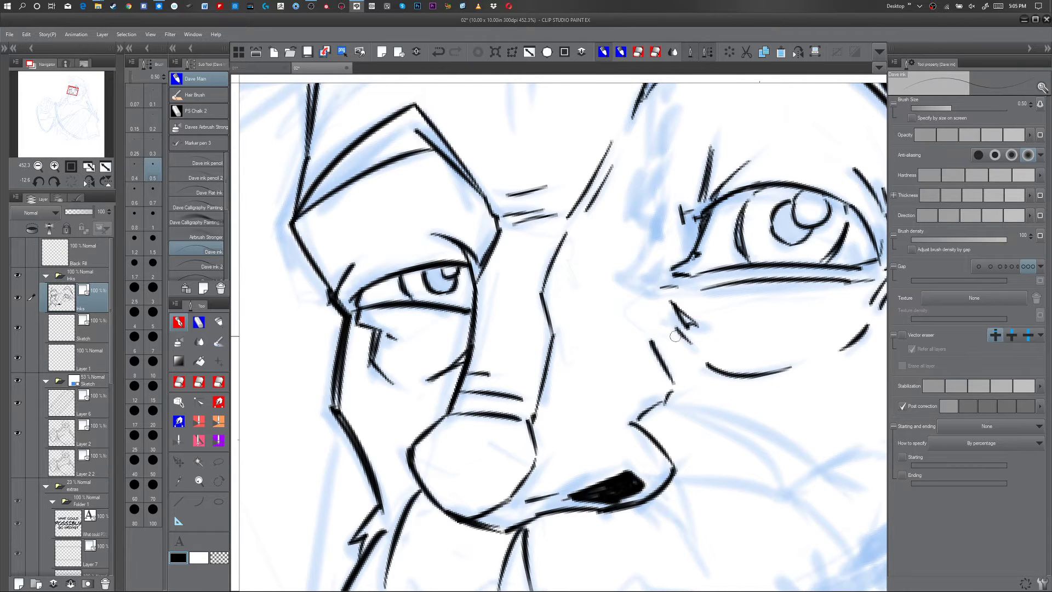
- Ink the fold lines running from the near nostril and the curved upper edge of the moustache's near side
{"action": "key", "text": "ctrl+space"}
{"action": "mouse_move", "coordinate": [685, 333]}
{"action": "left_mouse_down"}
{"action": "mouse_move", "coordinate": [655, 344]}
{"action": "mouse_move", "coordinate": [674, 332]}
{"action": "left_mouse_up"}
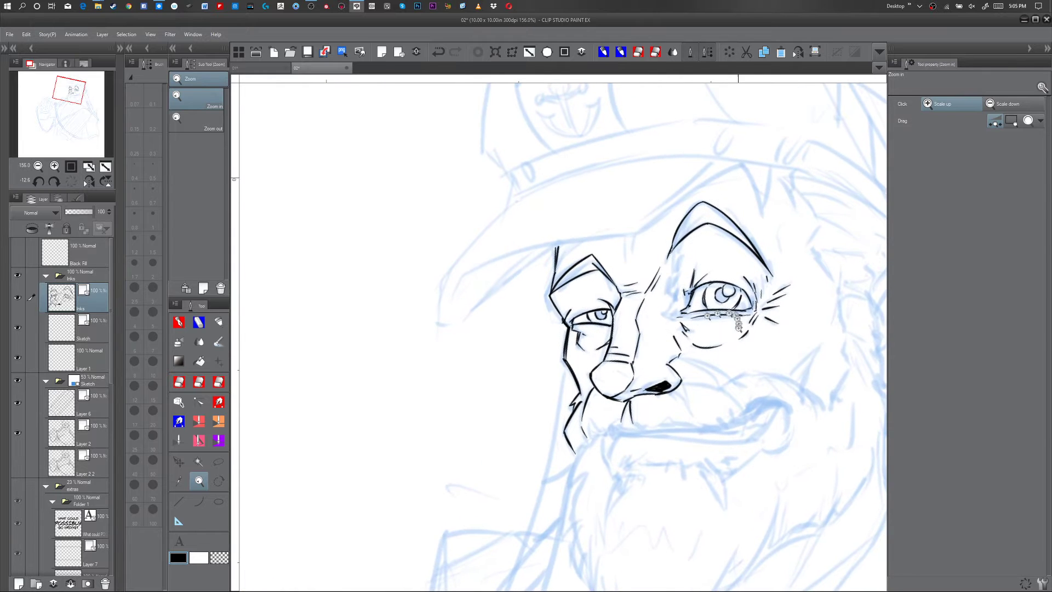
{"action": "key", "text": "p"}
{"action": "key", "text": "space"}
{"action": "left_click_drag", "start_coordinate": [735, 384], "coordinate": [499, 358]}
{"action": "left_click_drag", "start_coordinate": [585, 325], "coordinate": [622, 375]}
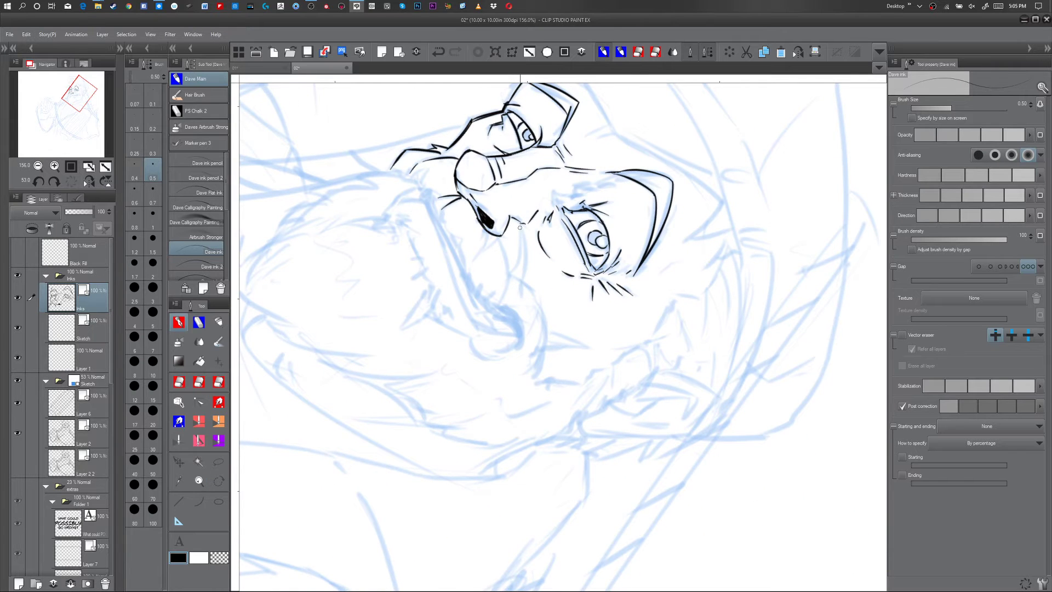
{"action": "mouse_move", "coordinate": [520, 223]}
{"action": "left_mouse_down"}
{"action": "mouse_move", "coordinate": [513, 272]}
{"action": "mouse_move", "coordinate": [523, 255]}
{"action": "mouse_move", "coordinate": [522, 277]}
{"action": "left_mouse_up"}
{"action": "mouse_move", "coordinate": [501, 238]}
{"action": "left_mouse_down"}
{"action": "mouse_move", "coordinate": [505, 282]}
{"action": "mouse_move", "coordinate": [544, 300]}
{"action": "left_mouse_up"}
{"action": "mouse_move", "coordinate": [531, 288]}
{"action": "left_mouse_down"}
{"action": "mouse_move", "coordinate": [545, 356]}
{"action": "mouse_move", "coordinate": [534, 380]}
{"action": "left_mouse_up"}
{"action": "key", "text": "e"}
{"action": "key", "text": "p"}
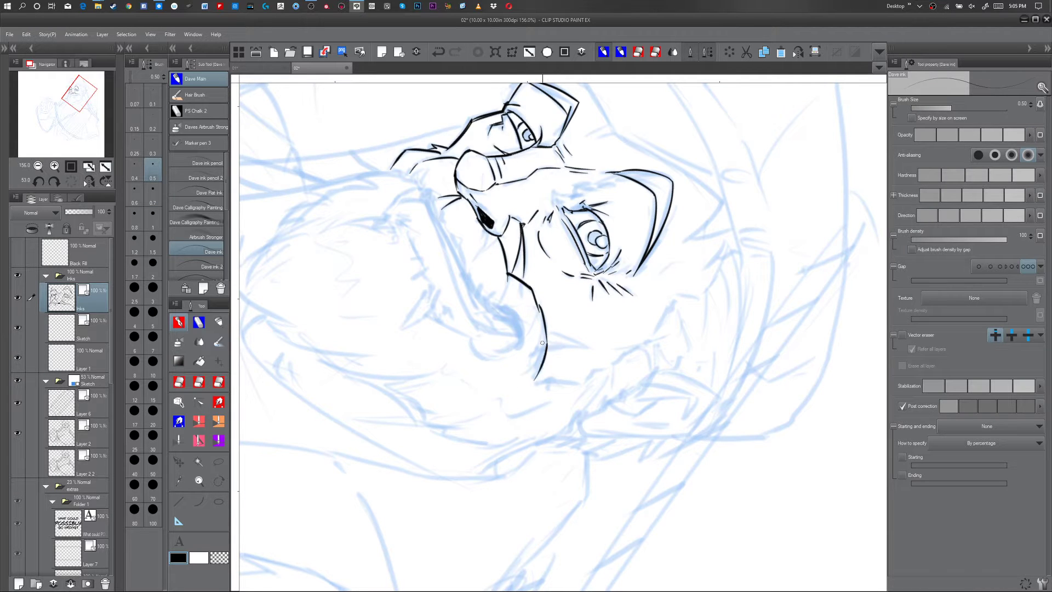
{"action": "left_click_drag", "start_coordinate": [539, 307], "coordinate": [528, 337]}
- Ink the first jagged beard tufts below the moustache's far end, undoing and redrawing unsatisfactory strokes
{"action": "key", "text": "shift+space"}
{"action": "mouse_move", "coordinate": [666, 393]}
{"action": "left_mouse_down"}
{"action": "mouse_move", "coordinate": [668, 324]}
{"action": "mouse_move", "coordinate": [646, 282]}
{"action": "left_mouse_up"}
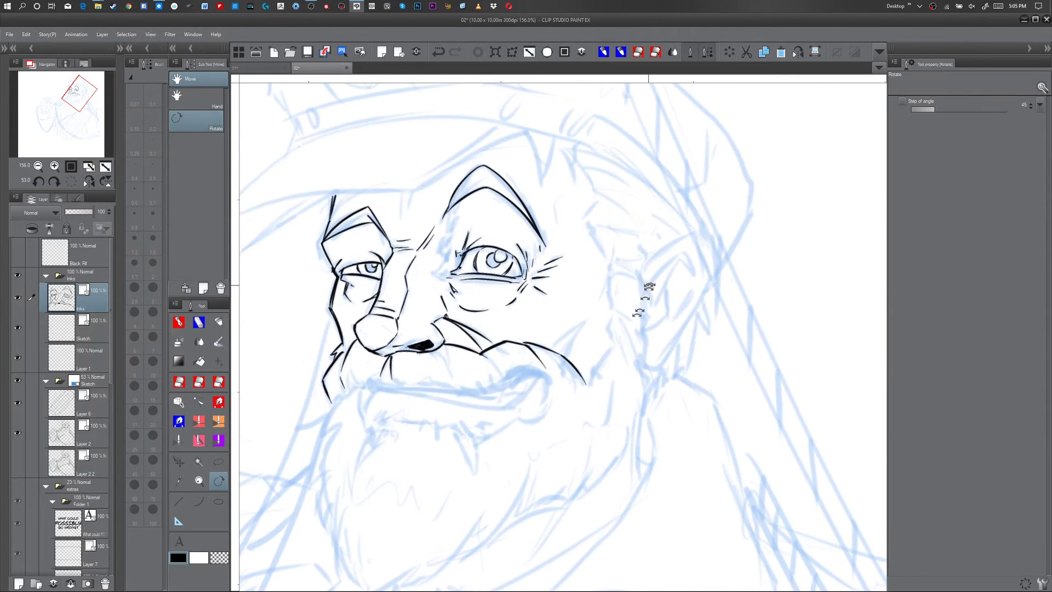
{"action": "left_click_drag", "start_coordinate": [540, 435], "coordinate": [636, 324]}
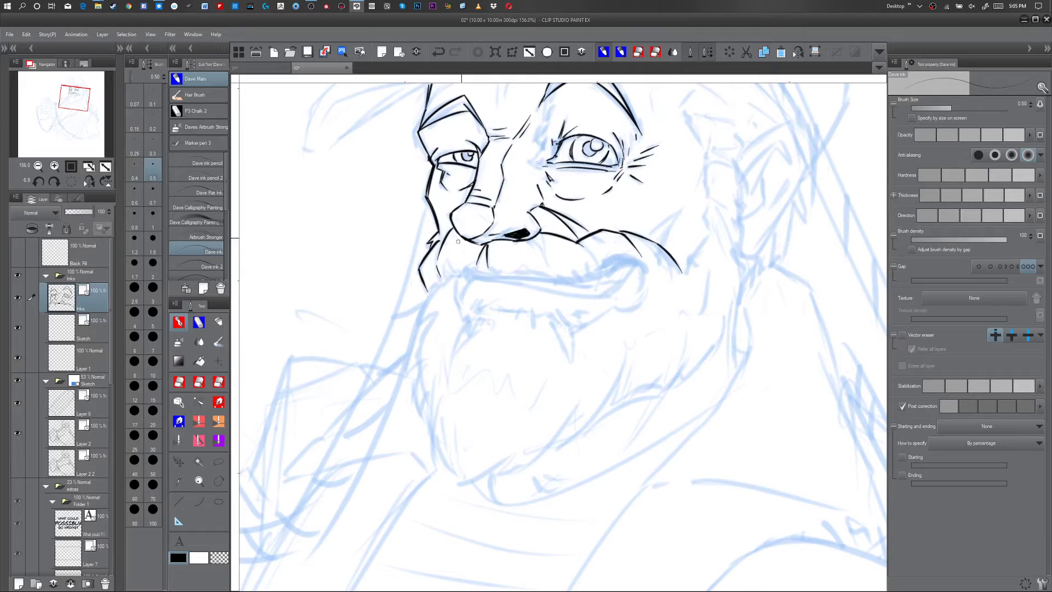
{"action": "left_click_drag", "start_coordinate": [437, 286], "coordinate": [414, 337]}
{"action": "key", "text": "ctrl+z"}
{"action": "mouse_move", "coordinate": [437, 285]}
{"action": "left_mouse_down"}
{"action": "mouse_move", "coordinate": [420, 321]}
{"action": "mouse_move", "coordinate": [435, 287]}
{"action": "mouse_move", "coordinate": [443, 314]}
{"action": "mouse_move", "coordinate": [422, 344]}
{"action": "left_mouse_up"}
{"action": "key", "text": "ctrl+z"}
{"action": "key", "text": "ctrl+z"}
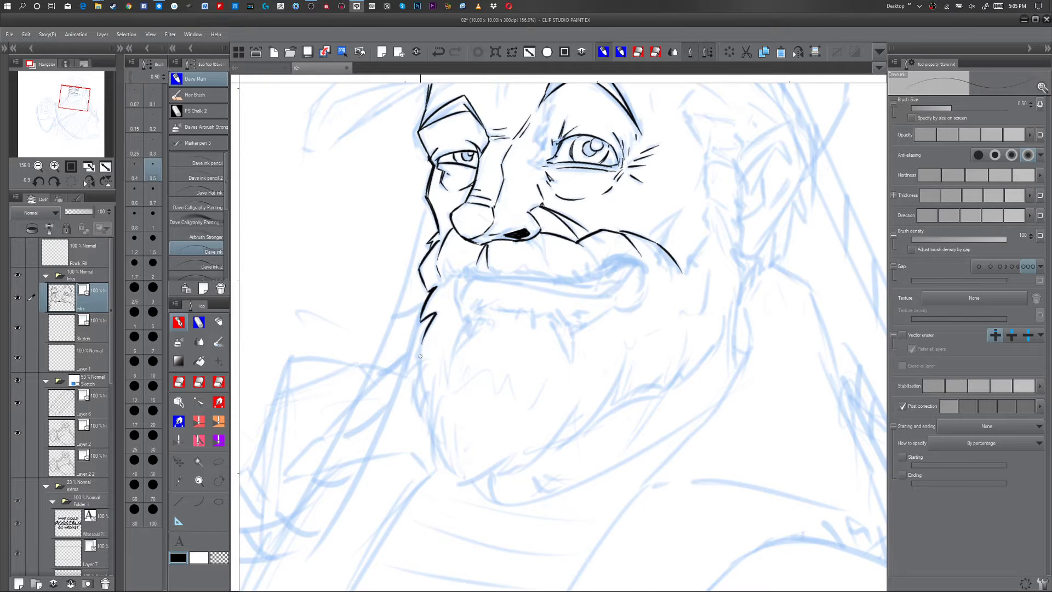
{"action": "key", "text": "ctrl+z"}
{"action": "left_click_drag", "start_coordinate": [436, 314], "coordinate": [420, 341]}
{"action": "key", "text": "ctrl+z"}
- Continue the beard's jagged far edge down towards the chin, replacing stray strokes
{"action": "key", "text": "e"}
{"action": "left_click_drag", "start_coordinate": [420, 340], "coordinate": [412, 350]}
{"action": "key", "text": "p"}
{"action": "key", "text": "ctrl+z"}
{"action": "key", "text": "ctrl+z"}
{"action": "mouse_move", "coordinate": [436, 311]}
{"action": "left_mouse_down"}
{"action": "mouse_move", "coordinate": [416, 363]}
{"action": "mouse_move", "coordinate": [417, 412]}
{"action": "mouse_move", "coordinate": [428, 395]}
{"action": "mouse_move", "coordinate": [436, 444]}
{"action": "left_mouse_up"}
{"action": "key", "text": "ctrl+z"}
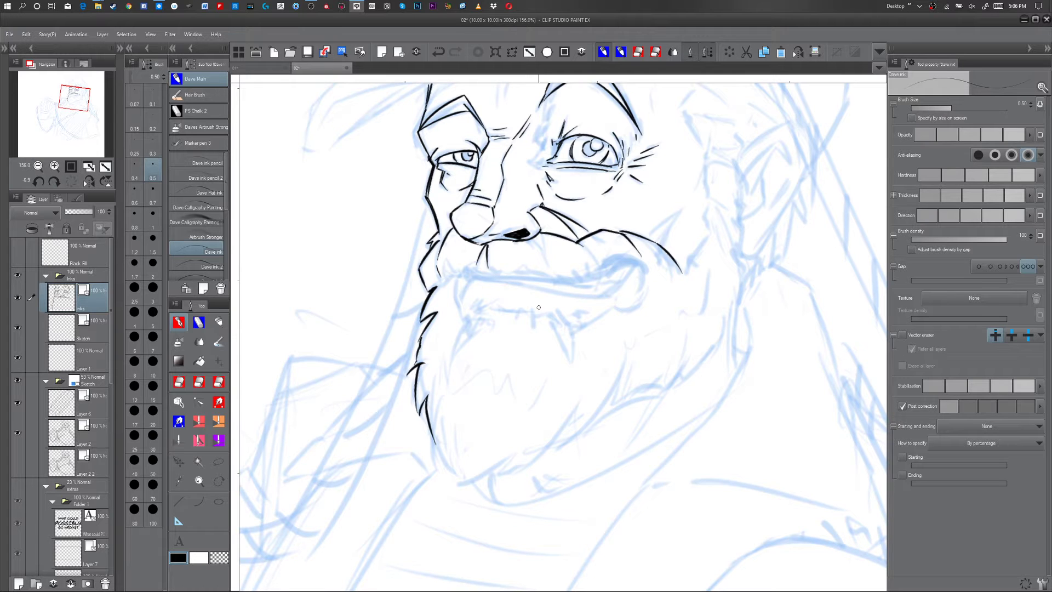
- Redo the lowest beard stroke so the edge curves in under the chin, and add extra tufts along it
{"action": "key", "text": "ctrl+z"}
{"action": "mouse_move", "coordinate": [431, 393]}
{"action": "left_mouse_down"}
{"action": "mouse_move", "coordinate": [423, 427]}
{"action": "mouse_move", "coordinate": [430, 415]}
{"action": "mouse_move", "coordinate": [433, 454]}
{"action": "mouse_move", "coordinate": [453, 471]}
{"action": "left_mouse_up"}
{"action": "left_click_drag", "start_coordinate": [425, 407], "coordinate": [427, 423]}
{"action": "left_click_drag", "start_coordinate": [421, 358], "coordinate": [407, 376]}
- Ink the ragged lower fringe of the moustache's far half and a short hair line beside the nose
{"action": "mouse_move", "coordinate": [438, 275]}
{"action": "left_mouse_down"}
{"action": "mouse_move", "coordinate": [484, 224]}
{"action": "mouse_move", "coordinate": [462, 275]}
{"action": "left_mouse_up"}
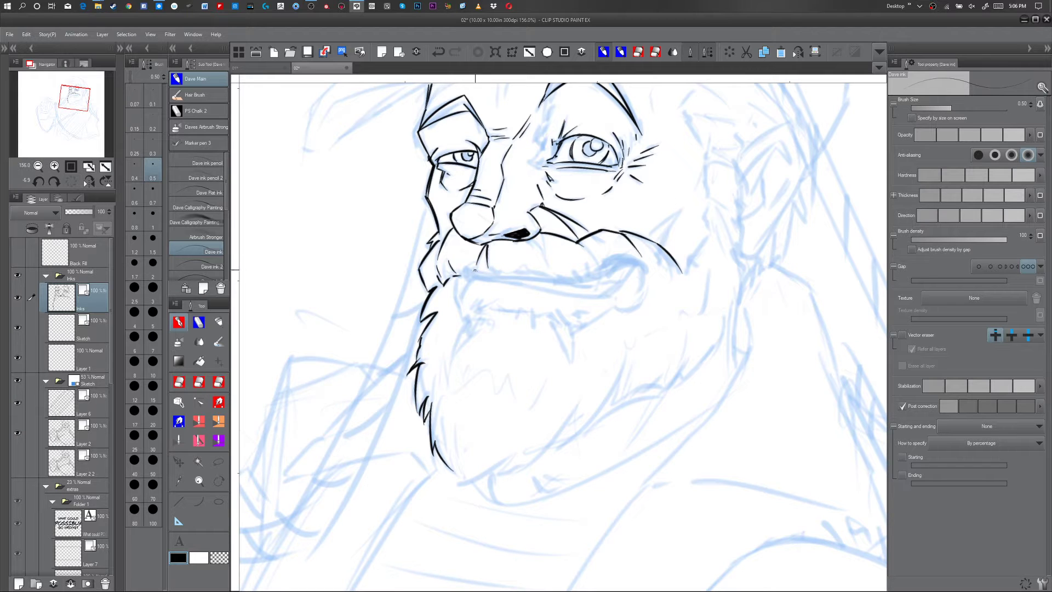
{"action": "left_click_drag", "start_coordinate": [479, 265], "coordinate": [459, 277]}
{"action": "left_click_drag", "start_coordinate": [441, 230], "coordinate": [437, 241]}
- Ink the moustache's tufted lower edge across the mouth, with a few hair strokes beneath the nostril
{"action": "left_click_drag", "start_coordinate": [641, 309], "coordinate": [571, 340]}
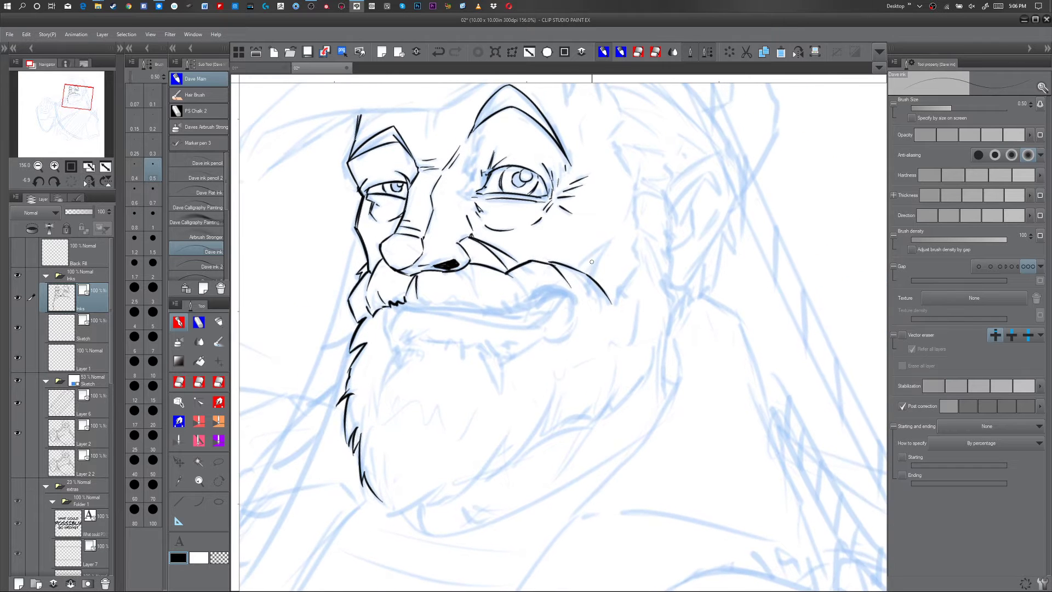
{"action": "mouse_move", "coordinate": [521, 286]}
{"action": "left_mouse_down"}
{"action": "mouse_move", "coordinate": [495, 312]}
{"action": "mouse_move", "coordinate": [420, 297]}
{"action": "mouse_move", "coordinate": [454, 305]}
{"action": "left_mouse_up"}
{"action": "left_click_drag", "start_coordinate": [468, 267], "coordinate": [475, 292]}
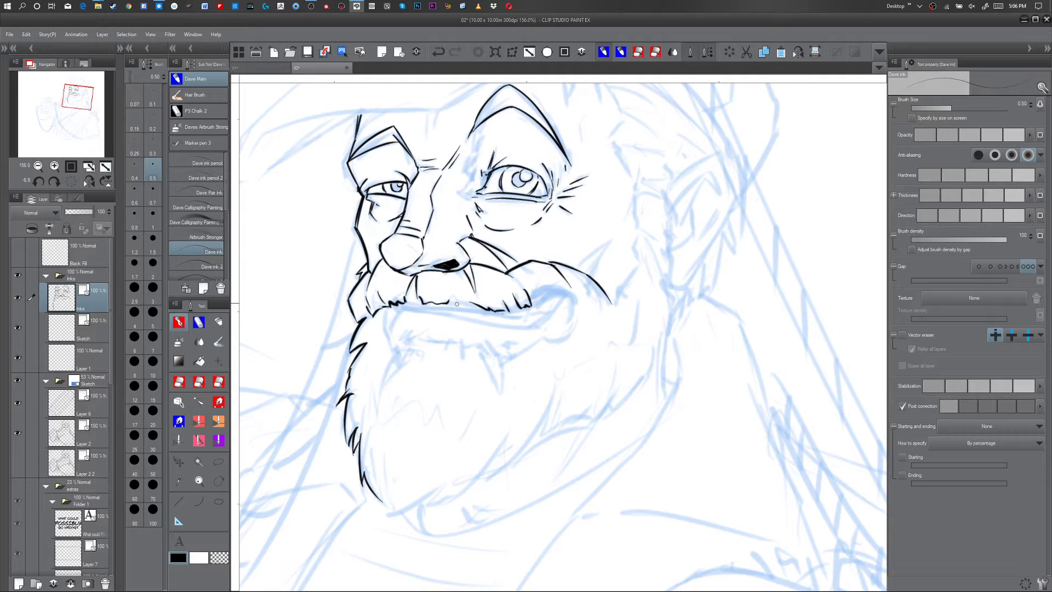
{"action": "left_click_drag", "start_coordinate": [448, 300], "coordinate": [472, 303]}
{"action": "left_click_drag", "start_coordinate": [407, 299], "coordinate": [419, 297]}
- Ink the moustache's lower edge curving over the near corner of the mouth
{"action": "left_click_drag", "start_coordinate": [531, 296], "coordinate": [564, 293]}
{"action": "key", "text": "e"}
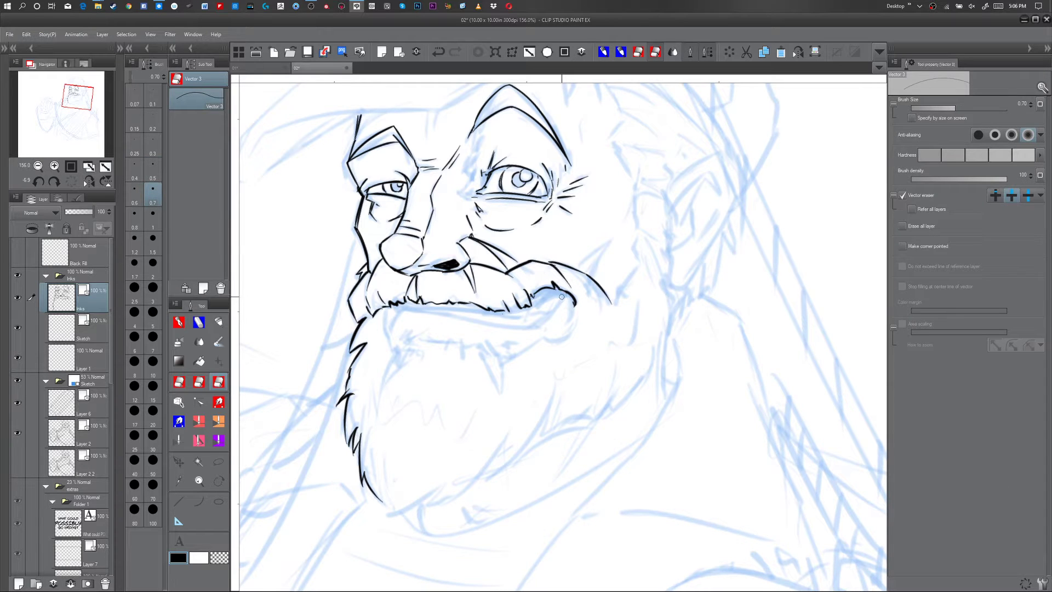
{"action": "key", "text": "p"}
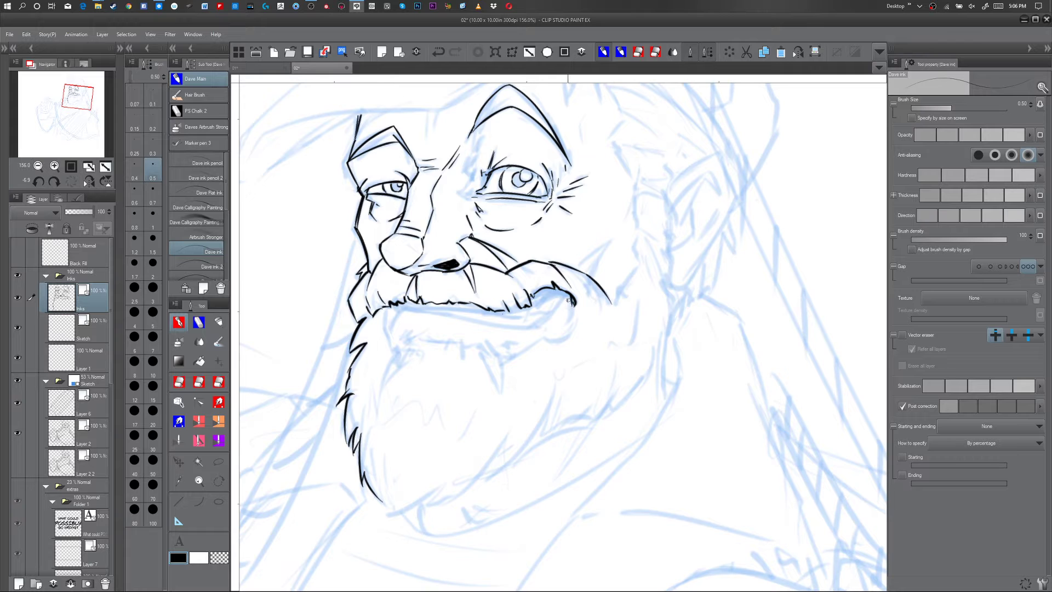
- Ink the mouth's near corner beneath the moustache and the hair curving around its far corner
{"action": "key", "text": "e"}
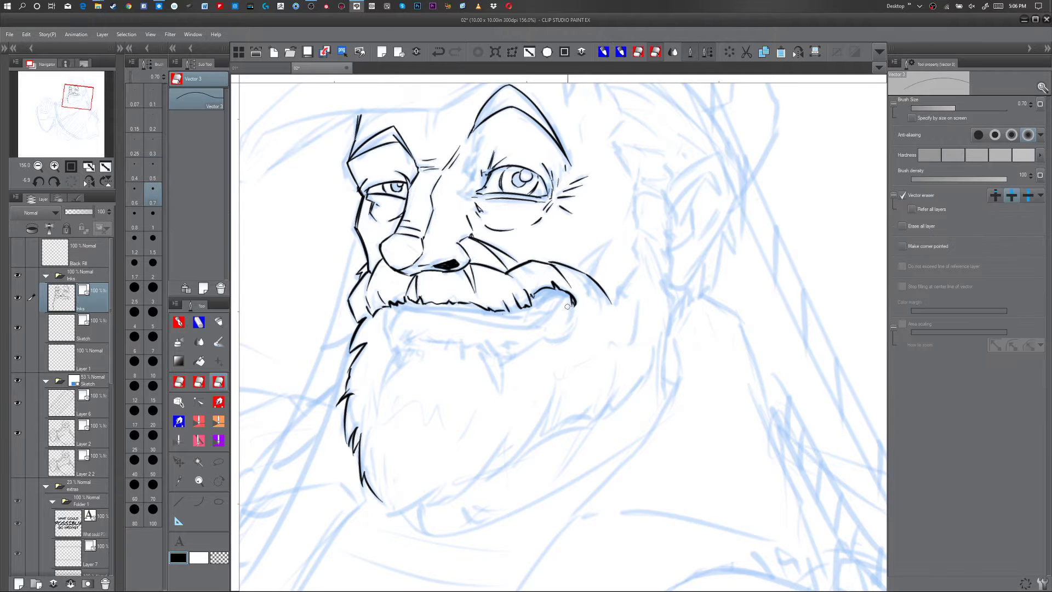
{"action": "key", "text": "p"}
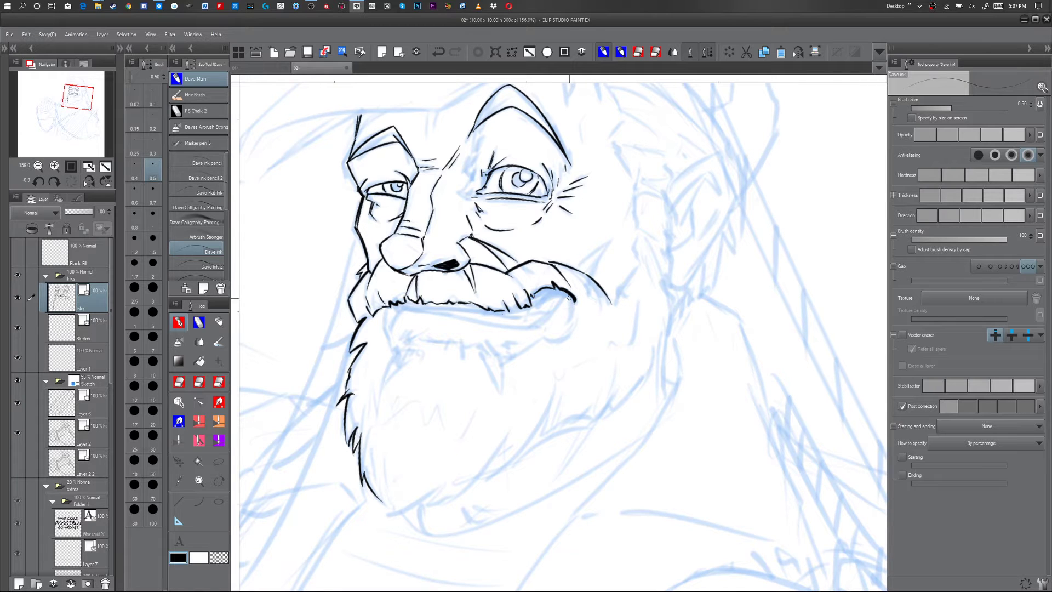
{"action": "mouse_move", "coordinate": [570, 317]}
{"action": "left_mouse_down"}
{"action": "mouse_move", "coordinate": [567, 293]}
{"action": "mouse_move", "coordinate": [547, 301]}
{"action": "mouse_move", "coordinate": [543, 281]}
{"action": "mouse_move", "coordinate": [561, 272]}
{"action": "mouse_move", "coordinate": [540, 295]}
{"action": "mouse_move", "coordinate": [564, 303]}
{"action": "mouse_move", "coordinate": [539, 295]}
{"action": "mouse_move", "coordinate": [565, 301]}
{"action": "mouse_move", "coordinate": [536, 298]}
{"action": "left_mouse_up"}
{"action": "left_click_drag", "start_coordinate": [389, 307], "coordinate": [391, 354]}
{"action": "mouse_move", "coordinate": [405, 308]}
{"action": "left_mouse_down"}
{"action": "mouse_move", "coordinate": [391, 333]}
{"action": "mouse_move", "coordinate": [395, 315]}
{"action": "left_mouse_up"}
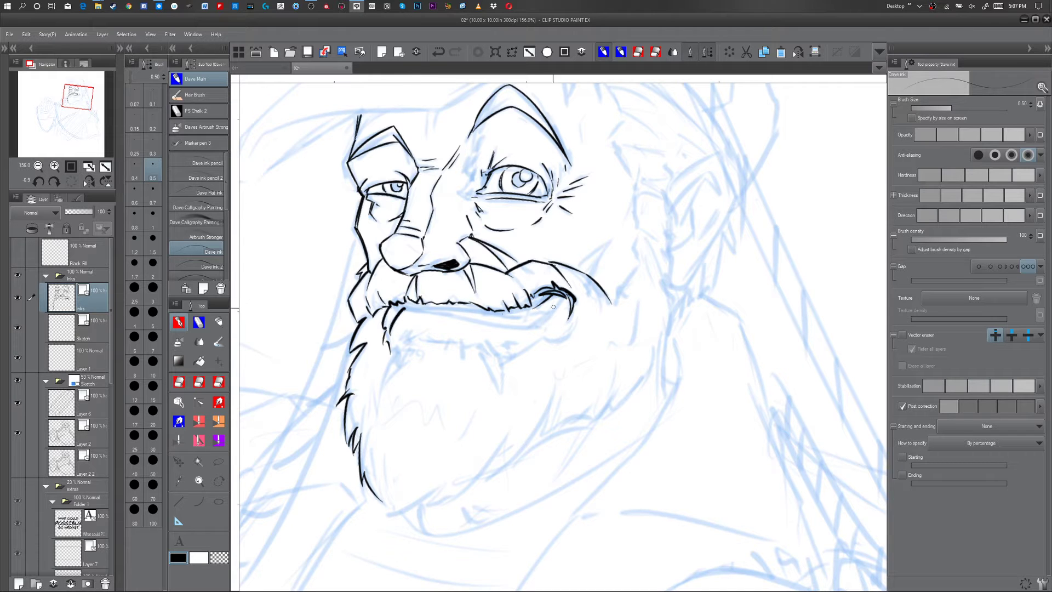
- Ink the mouth line beneath the moustache from the near corner to the far one, pinching the vector line to follow the sketch
{"action": "left_click_drag", "start_coordinate": [562, 300], "coordinate": [537, 326]}
{"action": "left_click_drag", "start_coordinate": [621, 418], "coordinate": [620, 279]}
{"action": "left_click_drag", "start_coordinate": [610, 439], "coordinate": [483, 270]}
{"action": "left_click_drag", "start_coordinate": [419, 197], "coordinate": [429, 227]}
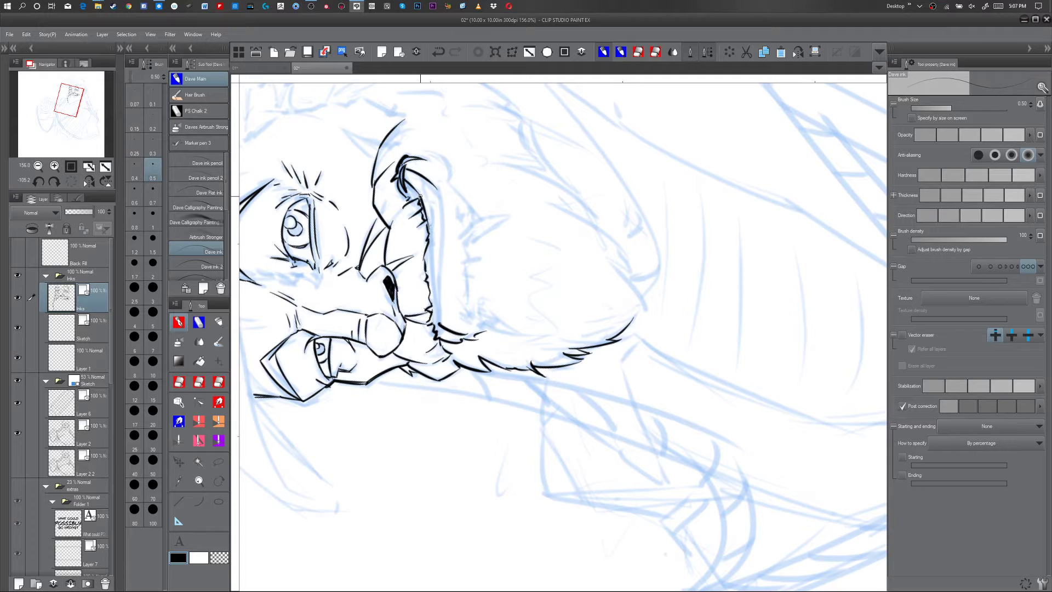
{"action": "left_click_drag", "start_coordinate": [424, 211], "coordinate": [431, 251]}
{"action": "key", "text": "ctrl+z"}
{"action": "left_click_drag", "start_coordinate": [425, 210], "coordinate": [438, 317]}
{"action": "key", "text": "y"}
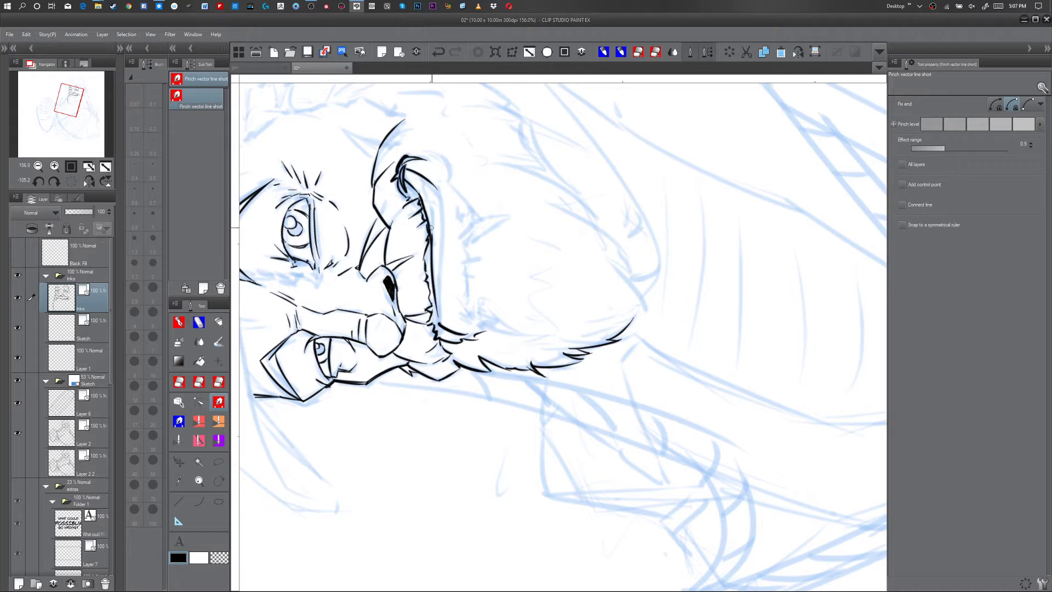
{"action": "left_click_drag", "start_coordinate": [430, 228], "coordinate": [432, 227]}
{"action": "key", "text": "p"}
{"action": "left_click_drag", "start_coordinate": [432, 283], "coordinate": [437, 320]}
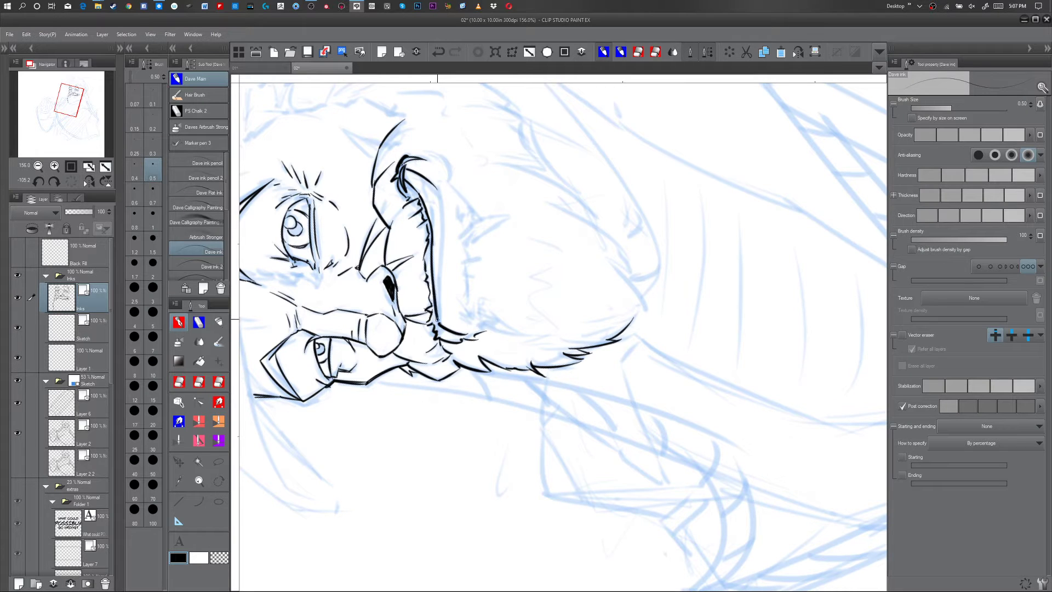
- Ink the lower lip's edge along the full width of the mouth and fit its end to the far corner
{"action": "left_click_drag", "start_coordinate": [438, 190], "coordinate": [440, 320]}
{"action": "key", "text": "y"}
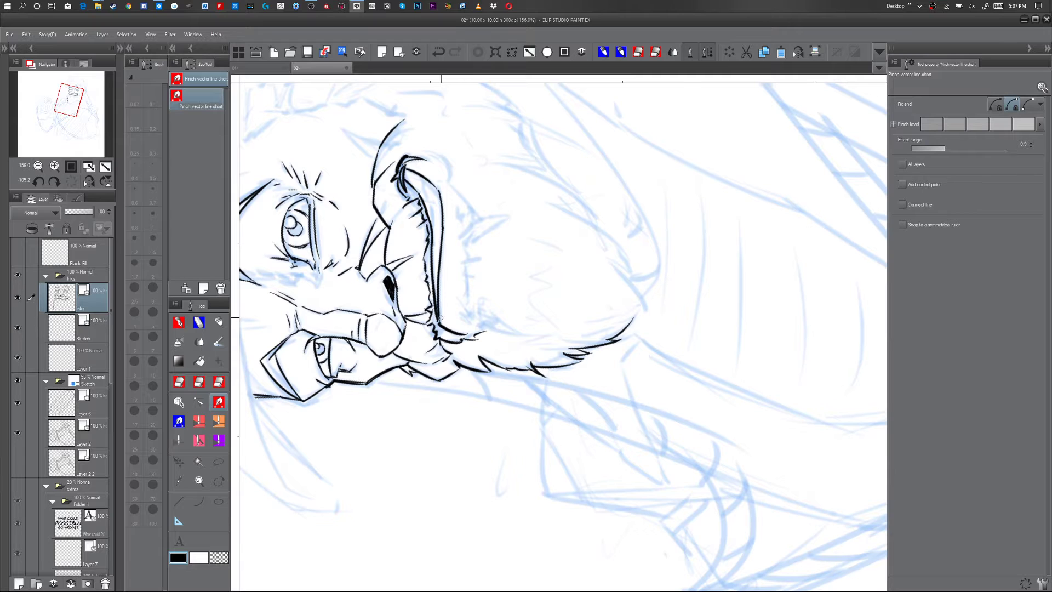
{"action": "key", "text": "p"}
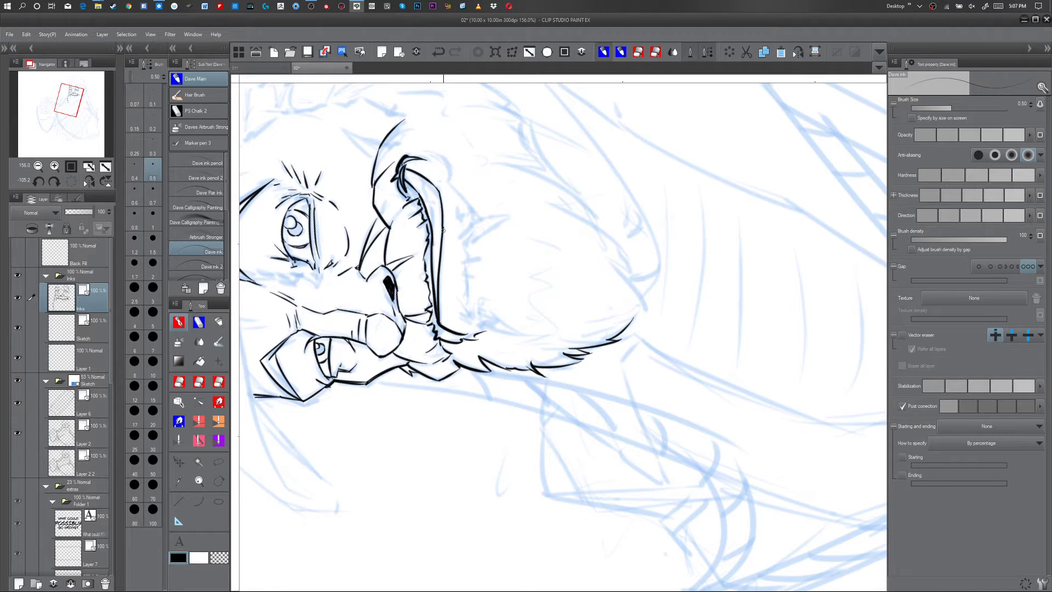
{"action": "key", "text": "e"}
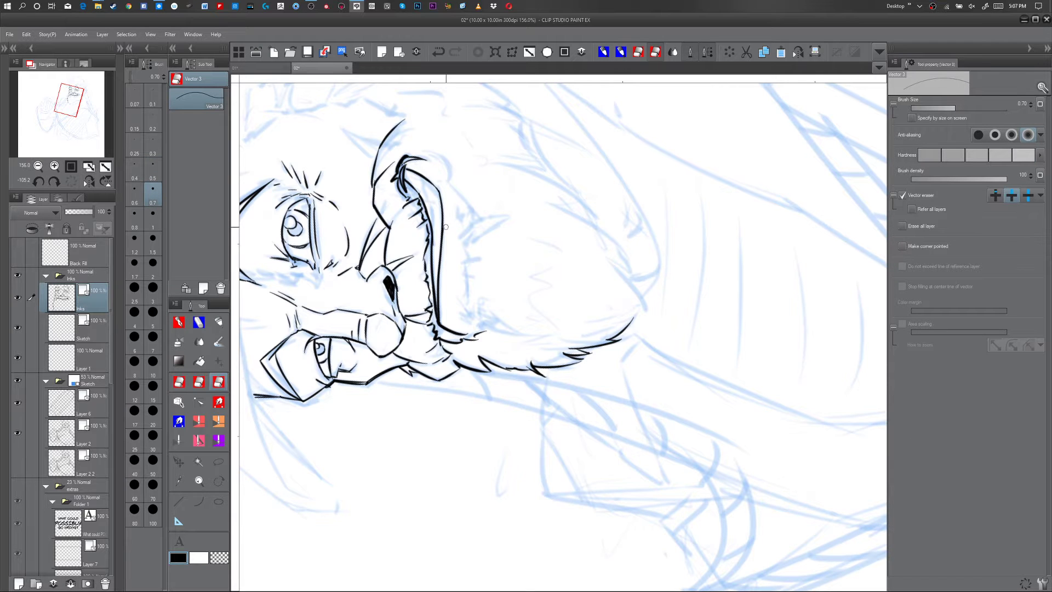
{"action": "key", "text": "p"}
{"action": "key", "text": "e"}
{"action": "key", "text": "p"}
- Ink the fold around the near mouth corner and the ragged beard fringe with pointed tufts below the lower lip
{"action": "key", "text": "r"}
{"action": "mouse_move", "coordinate": [617, 235]}
{"action": "left_mouse_down"}
{"action": "mouse_move", "coordinate": [634, 228]}
{"action": "mouse_move", "coordinate": [624, 367]}
{"action": "mouse_move", "coordinate": [586, 404]}
{"action": "mouse_move", "coordinate": [626, 362]}
{"action": "left_mouse_up"}
{"action": "key", "text": "p"}
{"action": "left_click_drag", "start_coordinate": [741, 285], "coordinate": [495, 388]}
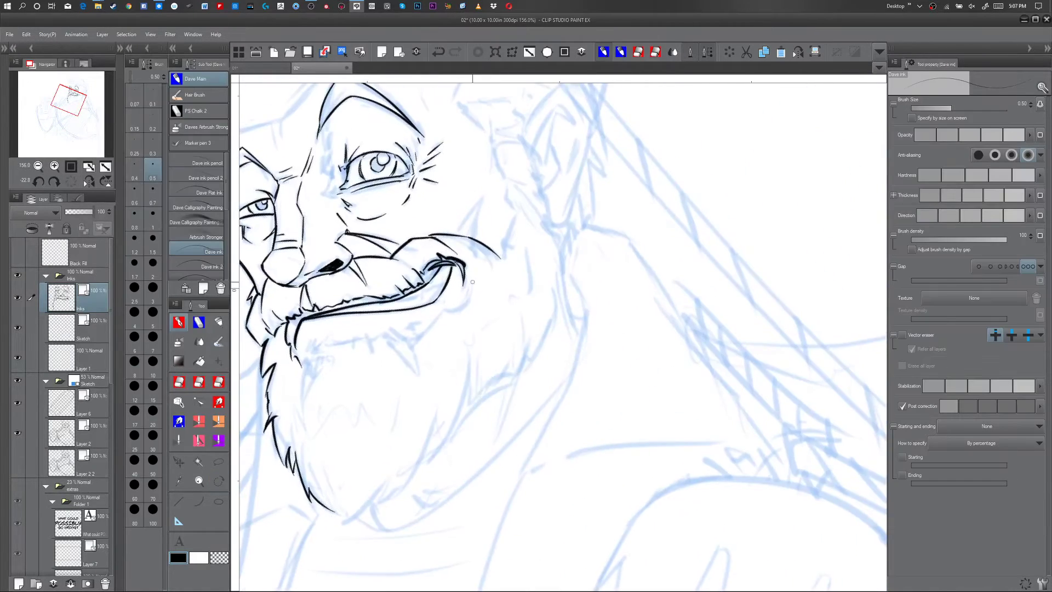
{"action": "mouse_move", "coordinate": [469, 265]}
{"action": "left_mouse_down"}
{"action": "mouse_move", "coordinate": [466, 310]}
{"action": "mouse_move", "coordinate": [436, 321]}
{"action": "left_mouse_up"}
{"action": "mouse_move", "coordinate": [332, 340]}
{"action": "left_mouse_down"}
{"action": "mouse_move", "coordinate": [357, 338]}
{"action": "mouse_move", "coordinate": [372, 352]}
{"action": "mouse_move", "coordinate": [321, 350]}
{"action": "mouse_move", "coordinate": [303, 399]}
{"action": "mouse_move", "coordinate": [316, 365]}
{"action": "left_mouse_up"}
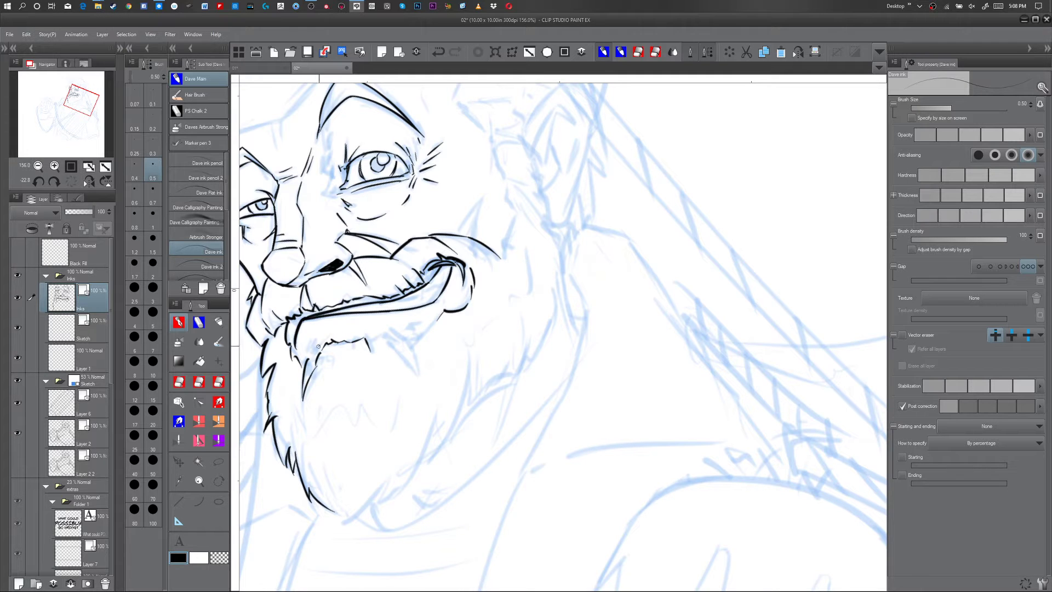
{"action": "left_click_drag", "start_coordinate": [309, 346], "coordinate": [295, 361]}
{"action": "left_click_drag", "start_coordinate": [367, 339], "coordinate": [371, 344]}
{"action": "mouse_move", "coordinate": [370, 340]}
{"action": "left_mouse_down"}
{"action": "mouse_move", "coordinate": [414, 344]}
{"action": "mouse_move", "coordinate": [438, 317]}
{"action": "mouse_move", "coordinate": [435, 345]}
{"action": "mouse_move", "coordinate": [415, 361]}
{"action": "mouse_move", "coordinate": [379, 337]}
{"action": "mouse_move", "coordinate": [418, 380]}
{"action": "left_mouse_up"}
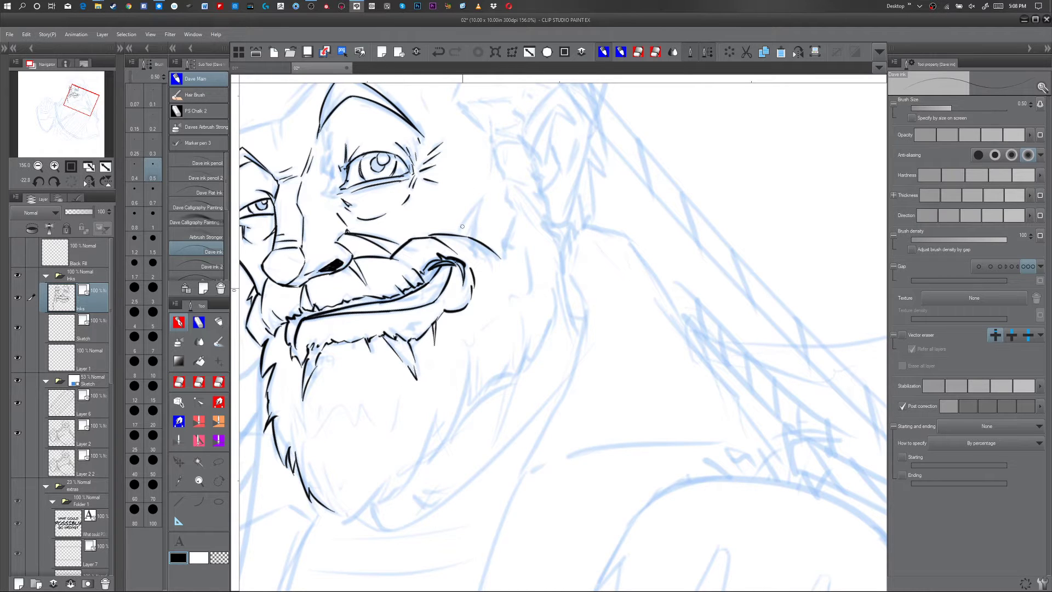
- Ink the spiky beard tufts on the near cheek beyond the end of the moustache
{"action": "mouse_move", "coordinate": [457, 234]}
{"action": "left_mouse_down"}
{"action": "mouse_move", "coordinate": [486, 195]}
{"action": "mouse_move", "coordinate": [474, 241]}
{"action": "left_mouse_up"}
{"action": "mouse_move", "coordinate": [505, 182]}
{"action": "left_mouse_down"}
{"action": "mouse_move", "coordinate": [516, 214]}
{"action": "mouse_move", "coordinate": [503, 246]}
{"action": "mouse_move", "coordinate": [508, 274]}
{"action": "mouse_move", "coordinate": [501, 263]}
{"action": "left_mouse_up"}
{"action": "left_click_drag", "start_coordinate": [474, 240], "coordinate": [496, 268]}
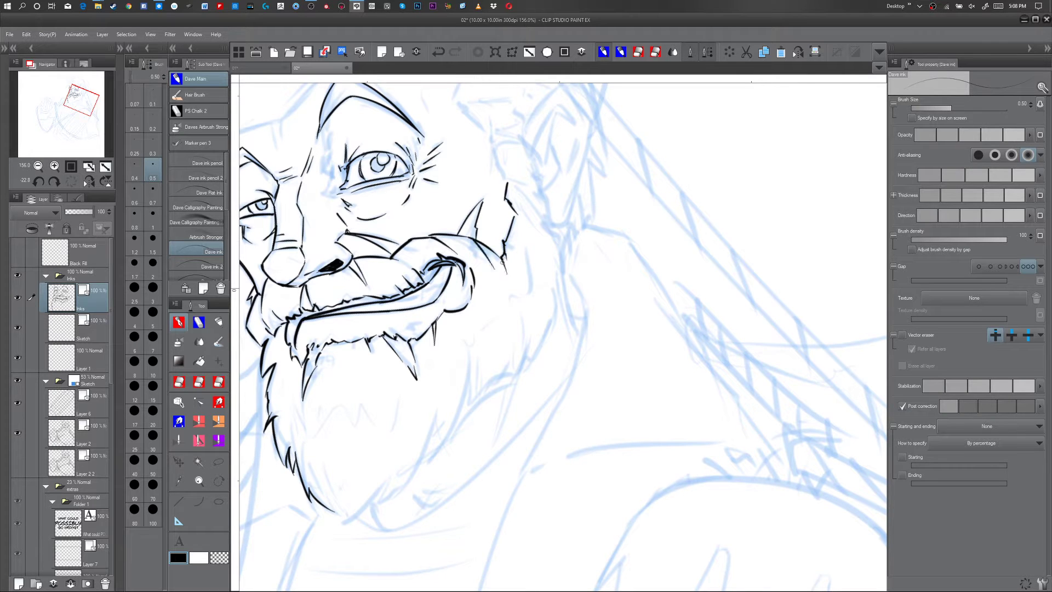
- Ink the cap brim's lower edge above the near eye, redoing the first stroke and thickening the line
{"action": "key", "text": "r"}
{"action": "left_click_drag", "start_coordinate": [657, 246], "coordinate": [657, 284]}
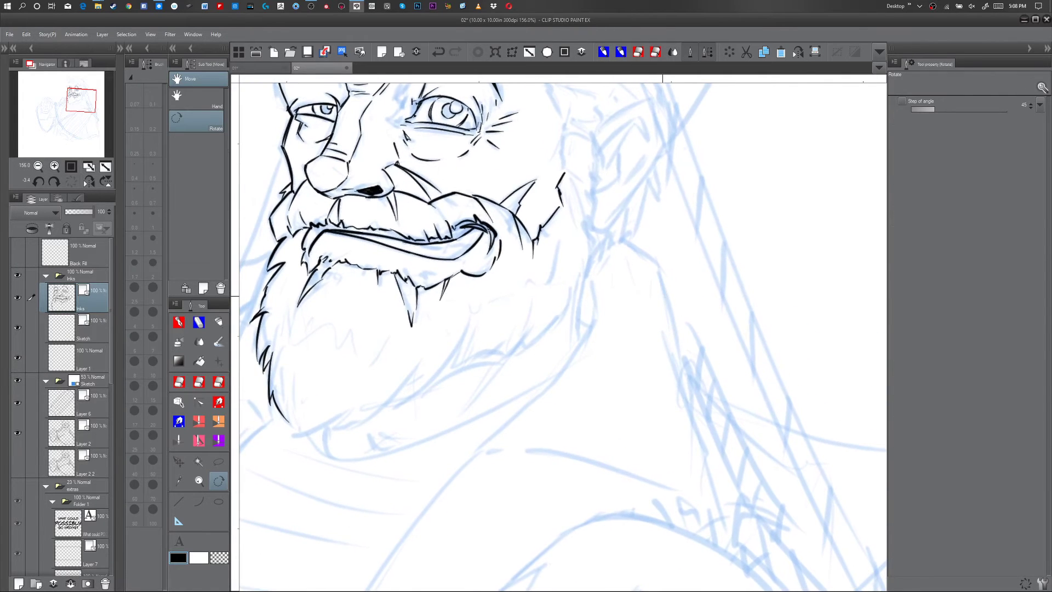
{"action": "mouse_move", "coordinate": [650, 187]}
{"action": "left_mouse_down"}
{"action": "mouse_move", "coordinate": [555, 409]}
{"action": "mouse_move", "coordinate": [745, 352]}
{"action": "left_mouse_up"}
{"action": "left_click_drag", "start_coordinate": [591, 150], "coordinate": [469, 204]}
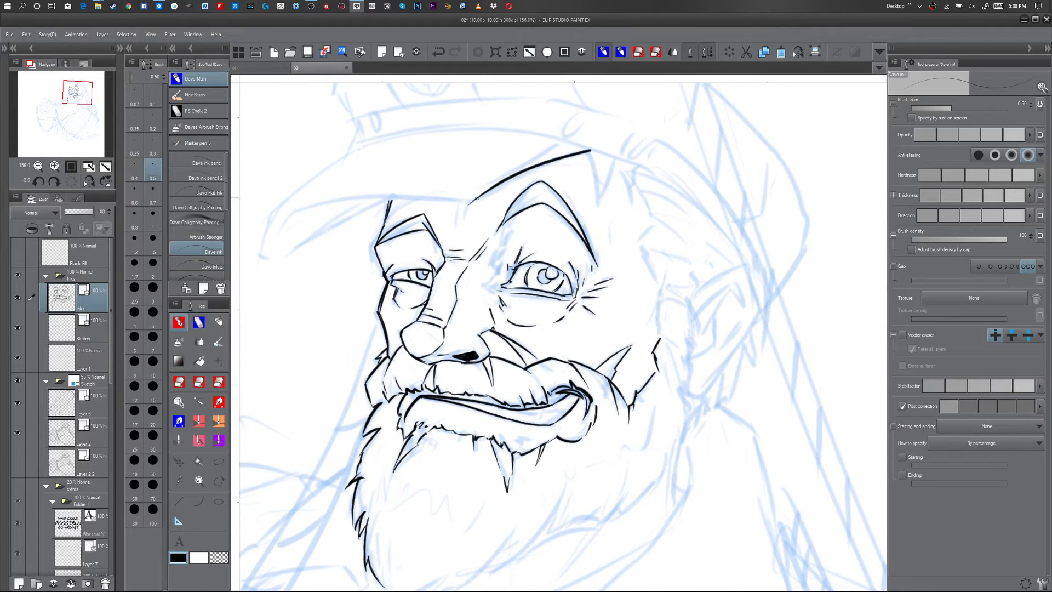
{"action": "key", "text": "ctrl+z"}
{"action": "left_click_drag", "start_coordinate": [589, 150], "coordinate": [483, 200]}
{"action": "key", "text": "e"}
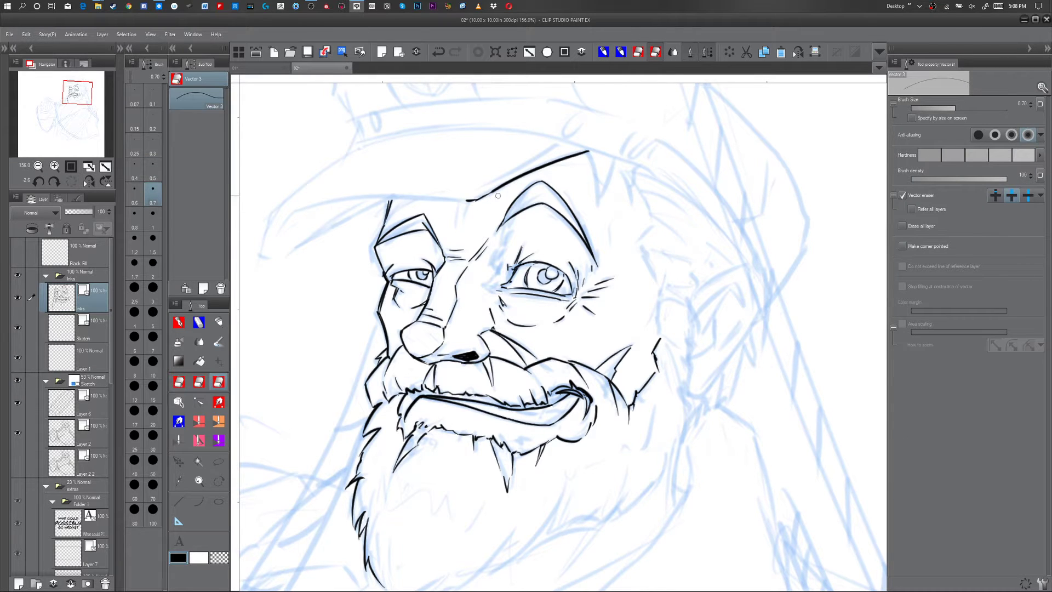
{"action": "key", "text": "p"}
{"action": "left_click_drag", "start_coordinate": [478, 199], "coordinate": [519, 174]}
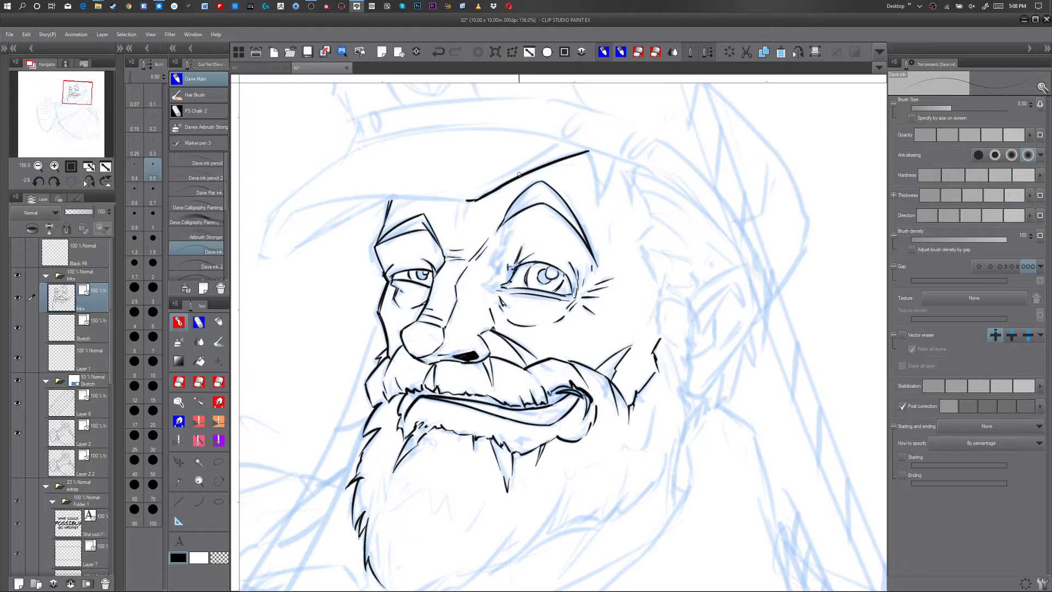
- Ink the far tip of the cap brim, with its lower edge running to the brow and a short inner line
{"action": "mouse_move", "coordinate": [278, 207]}
{"action": "left_mouse_down"}
{"action": "mouse_move", "coordinate": [257, 254]}
{"action": "mouse_move", "coordinate": [264, 242]}
{"action": "mouse_move", "coordinate": [258, 256]}
{"action": "mouse_move", "coordinate": [289, 263]}
{"action": "mouse_move", "coordinate": [394, 196]}
{"action": "left_mouse_up"}
{"action": "key", "text": "y"}
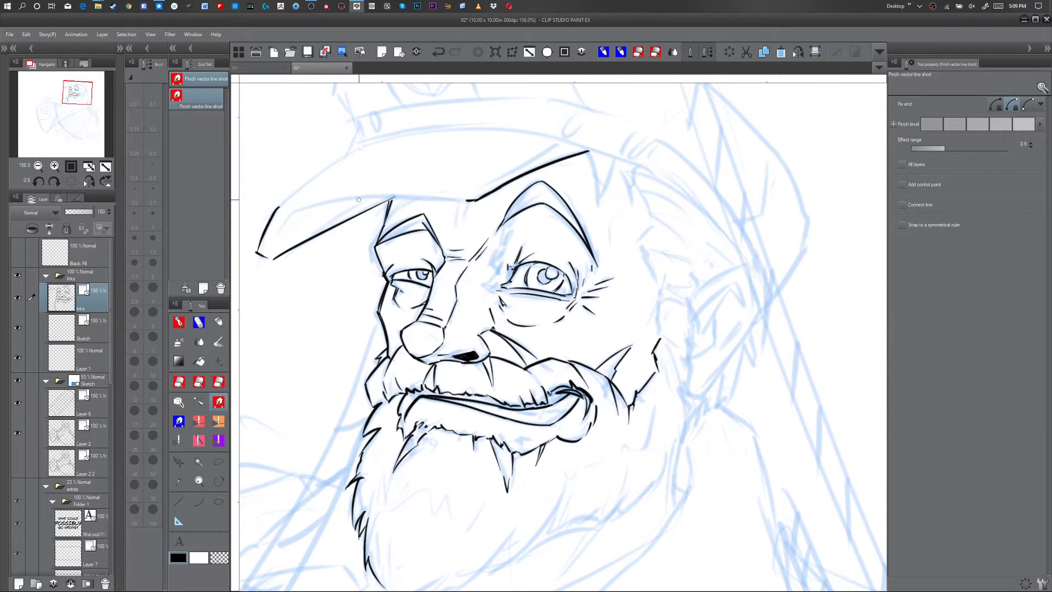
{"action": "key", "text": "p"}
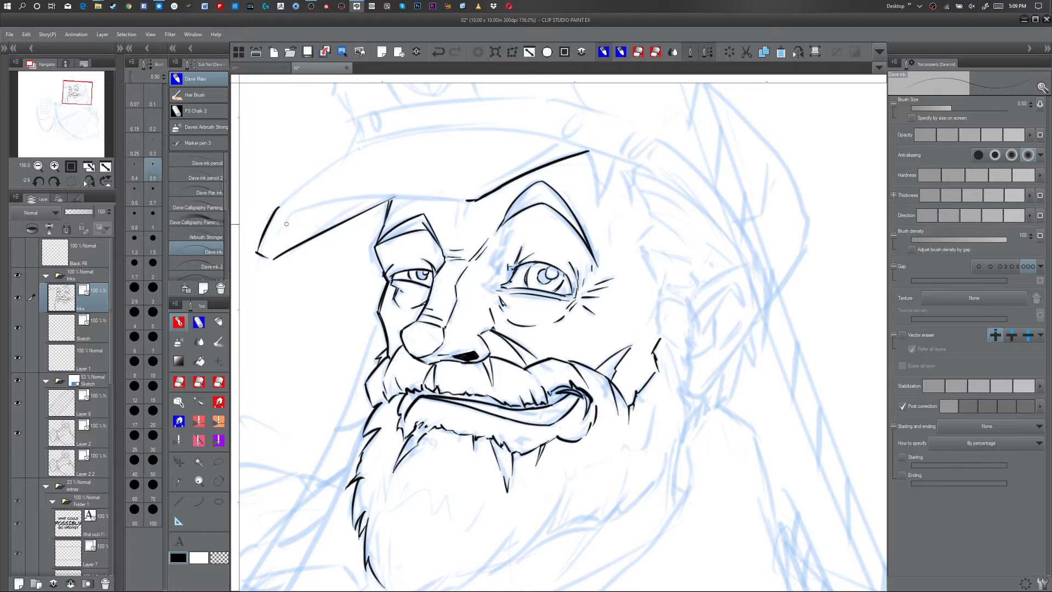
{"action": "left_click_drag", "start_coordinate": [295, 210], "coordinate": [271, 257]}
{"action": "key", "text": "y"}
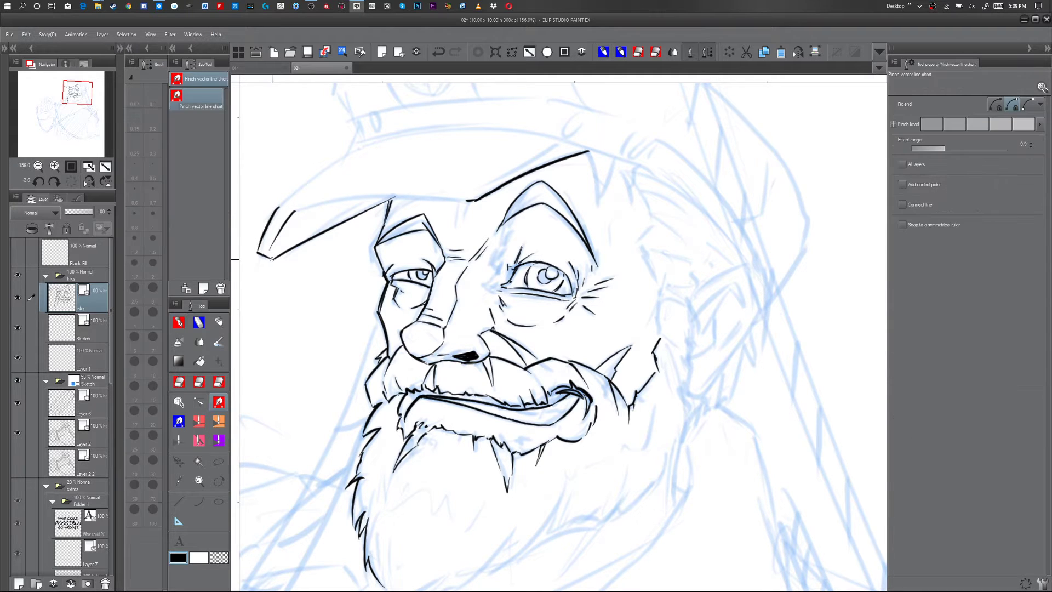
{"action": "key", "text": "p"}
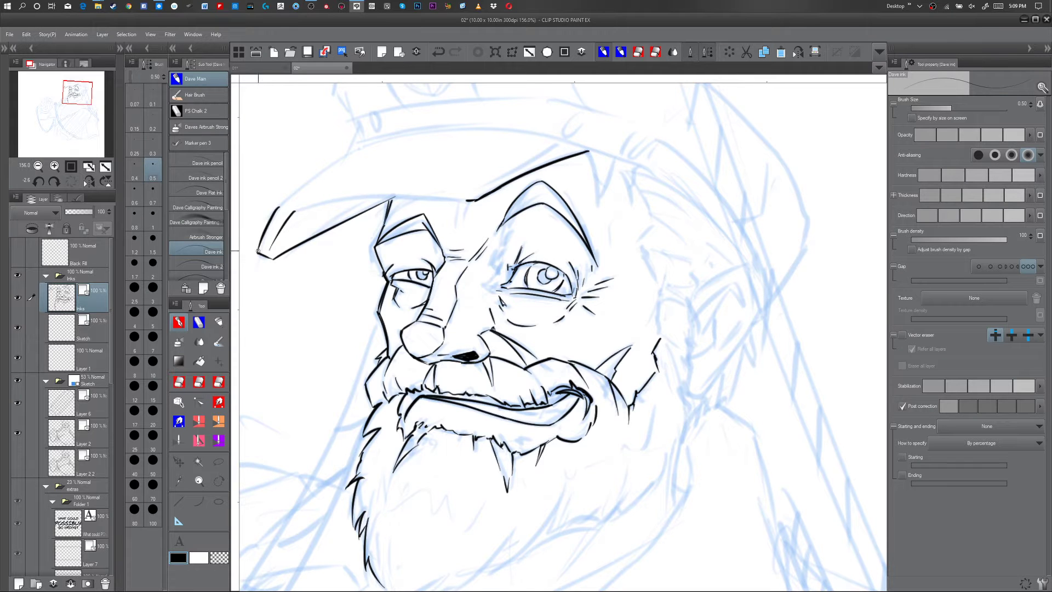
- Ink the brim's upper edge sloping down to the far tip and clean up where the lines join
{"action": "left_click_drag", "start_coordinate": [363, 147], "coordinate": [273, 211]}
{"action": "key", "text": "y"}
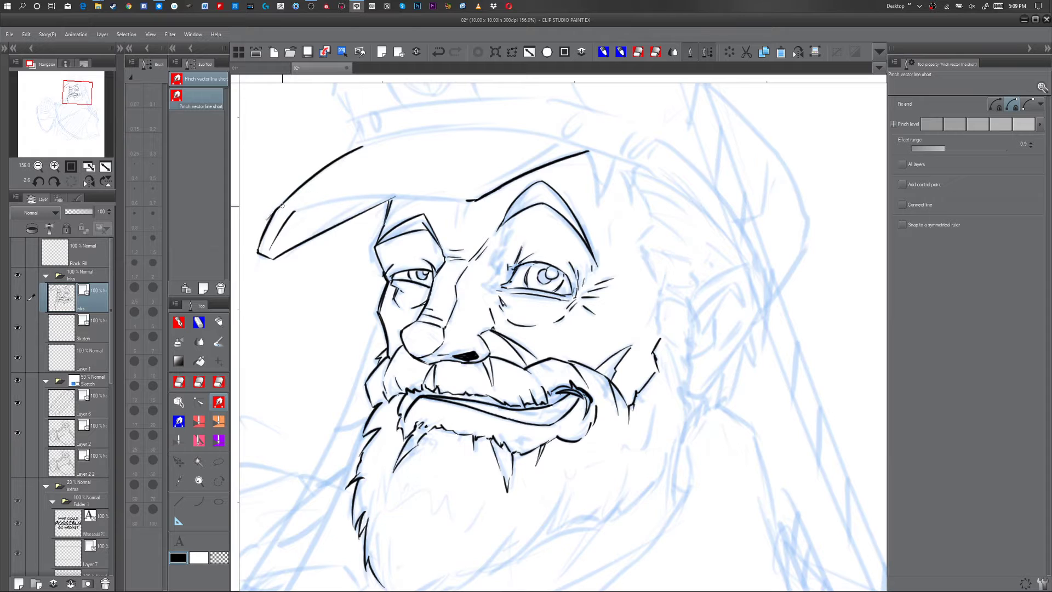
{"action": "key", "text": "p"}
{"action": "key", "text": "ctrl+z"}
{"action": "key", "text": "ctrl+y"}
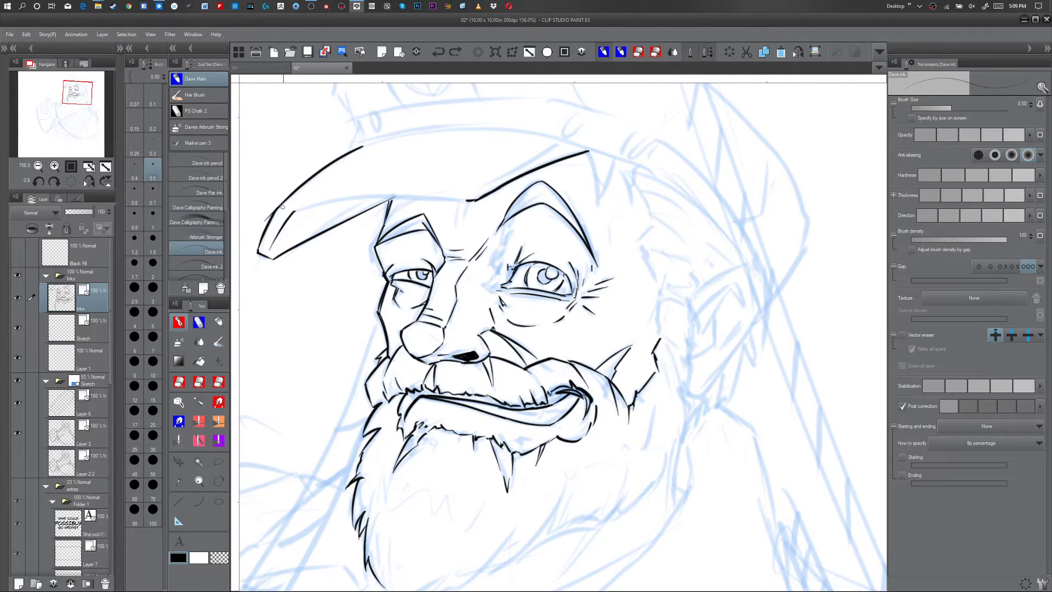
{"action": "key", "text": "e"}
{"action": "left_click_drag", "start_coordinate": [267, 216], "coordinate": [261, 226]}
{"action": "key", "text": "p"}
- Ink the brim's curved underside edge from the bend above the nose to the far tip's inner line, pinching the ends together
{"action": "key", "text": "shift+space"}
{"action": "left_click_drag", "start_coordinate": [657, 334], "coordinate": [615, 220]}
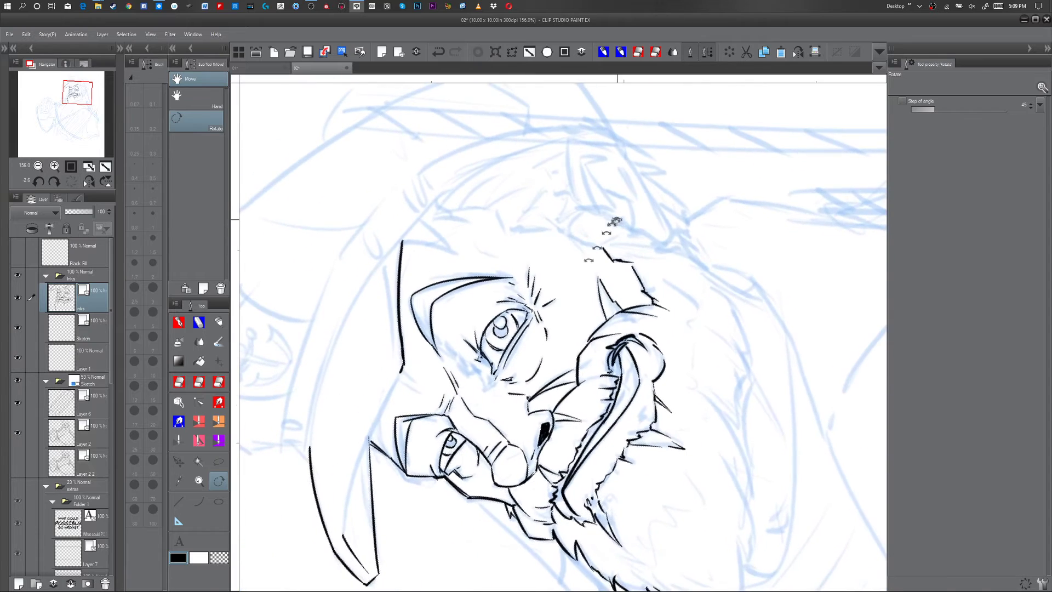
{"action": "key", "text": "space"}
{"action": "left_click_drag", "start_coordinate": [513, 431], "coordinate": [589, 194]}
{"action": "mouse_move", "coordinate": [475, 141]}
{"action": "left_mouse_down"}
{"action": "mouse_move", "coordinate": [454, 177]}
{"action": "mouse_move", "coordinate": [414, 304]}
{"action": "left_mouse_up"}
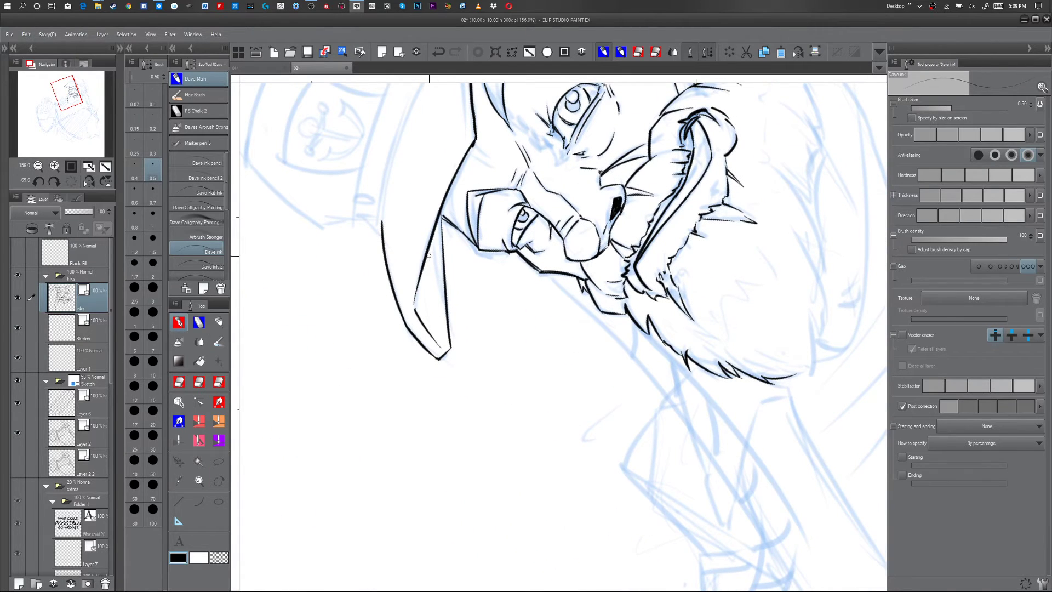
{"action": "key", "text": "ctrl+z"}
{"action": "mouse_move", "coordinate": [475, 141]}
{"action": "left_mouse_down"}
{"action": "mouse_move", "coordinate": [443, 200]}
{"action": "mouse_move", "coordinate": [419, 294]}
{"action": "left_mouse_up"}
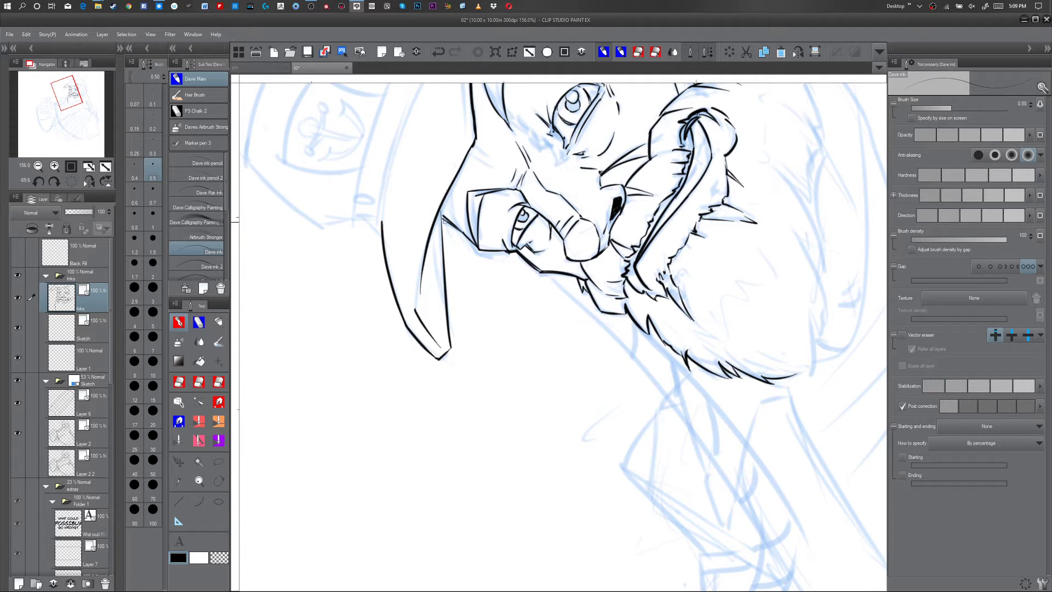
{"action": "key", "text": "y"}
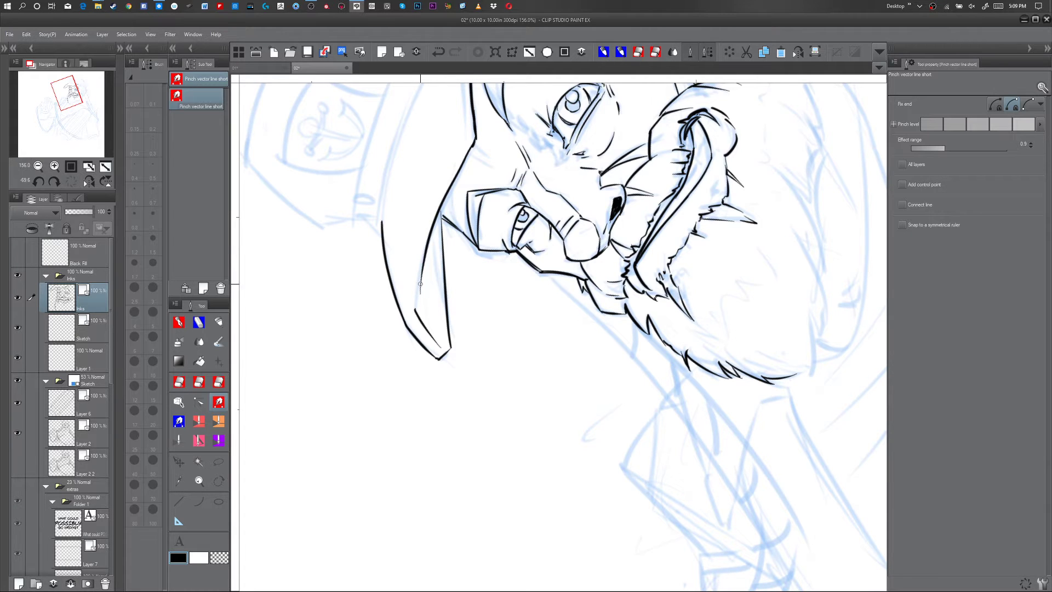
{"action": "left_click_drag", "start_coordinate": [416, 296], "coordinate": [414, 302]}
{"action": "key", "text": "p"}
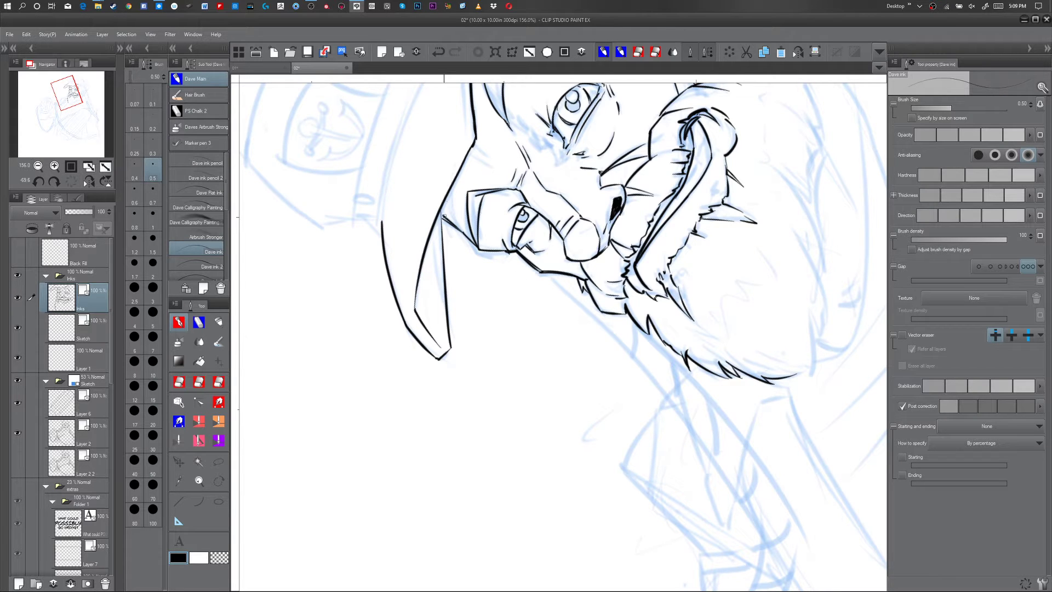
{"action": "left_click_drag", "start_coordinate": [446, 218], "coordinate": [442, 212]}
- Ink the brim's long top edge from its near point to the far side, and add thin inner lines along the near lower edge
{"action": "left_click_drag", "start_coordinate": [452, 231], "coordinate": [445, 384]}
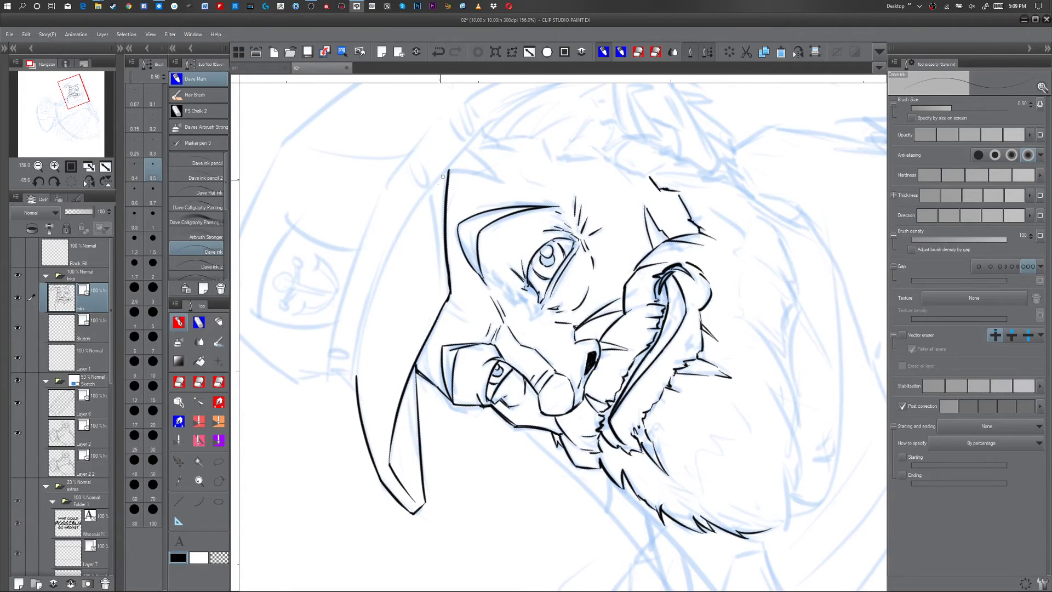
{"action": "left_click_drag", "start_coordinate": [449, 167], "coordinate": [359, 346]}
{"action": "key", "text": "ctrl+z"}
{"action": "left_click_drag", "start_coordinate": [448, 167], "coordinate": [356, 378]}
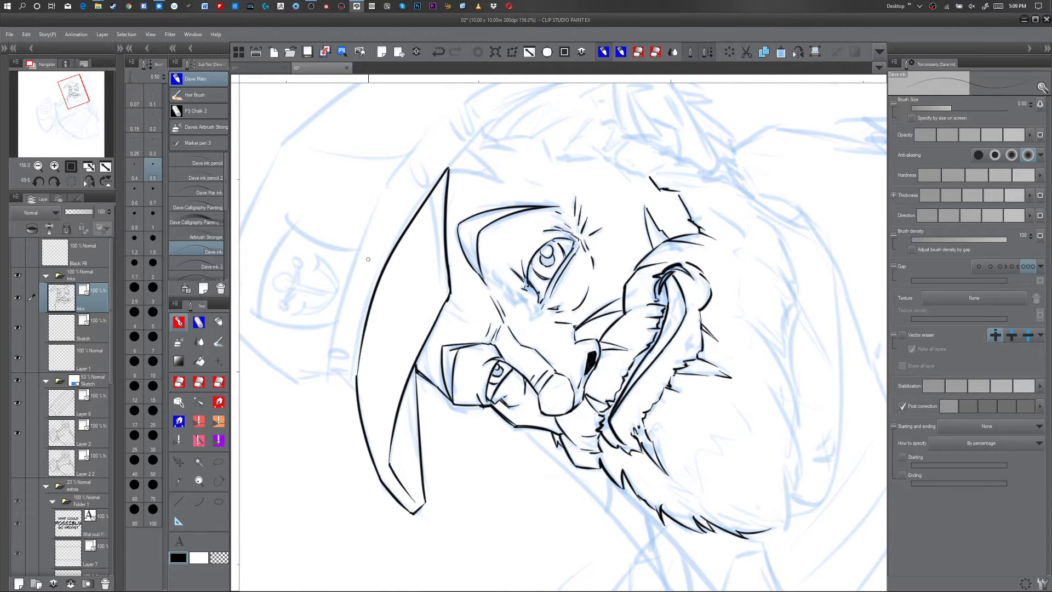
{"action": "key", "text": "y"}
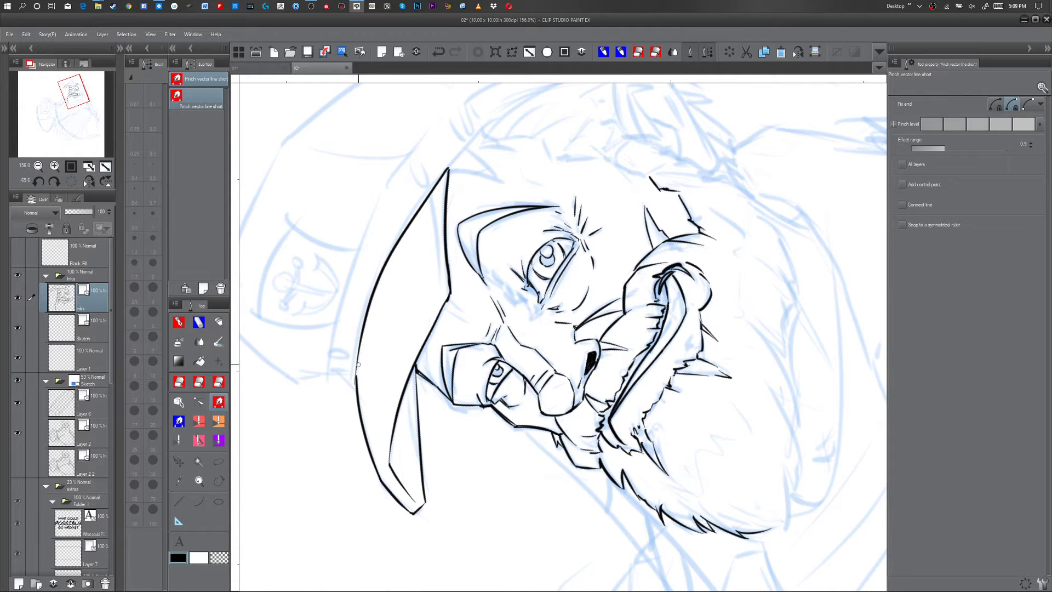
{"action": "key", "text": "p"}
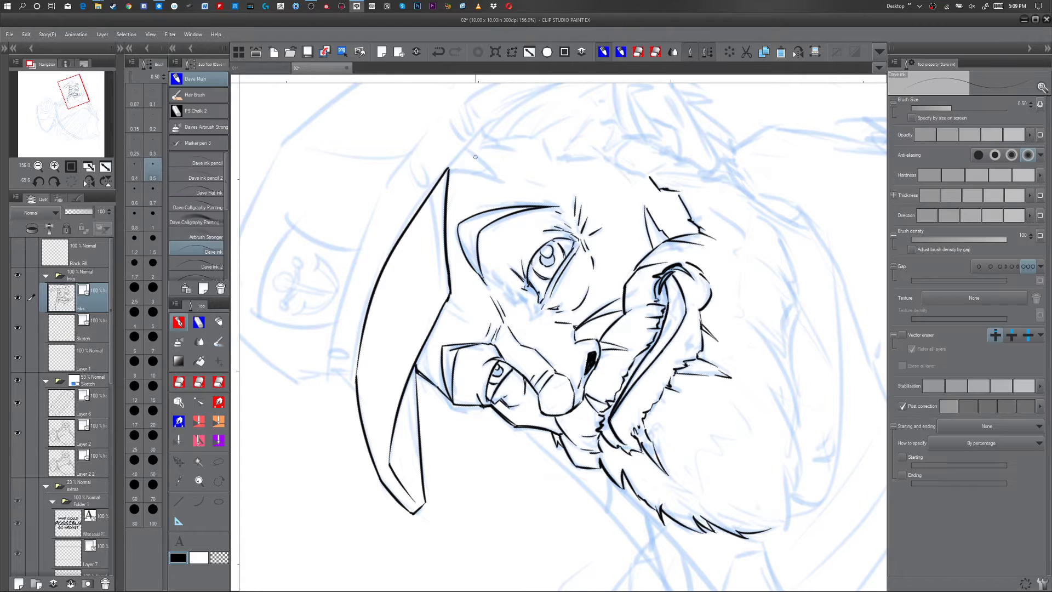
{"action": "mouse_move", "coordinate": [433, 206]}
{"action": "left_mouse_down"}
{"action": "mouse_move", "coordinate": [441, 290]}
{"action": "mouse_move", "coordinate": [428, 318]}
{"action": "left_mouse_up"}
- Ink short crease lines between the nose bridge and the near eye's inner corner
{"action": "key", "text": "shift+space"}
{"action": "left_click_drag", "start_coordinate": [642, 224], "coordinate": [627, 368]}
{"action": "key", "text": "space"}
{"action": "left_click_drag", "start_coordinate": [688, 358], "coordinate": [606, 314]}
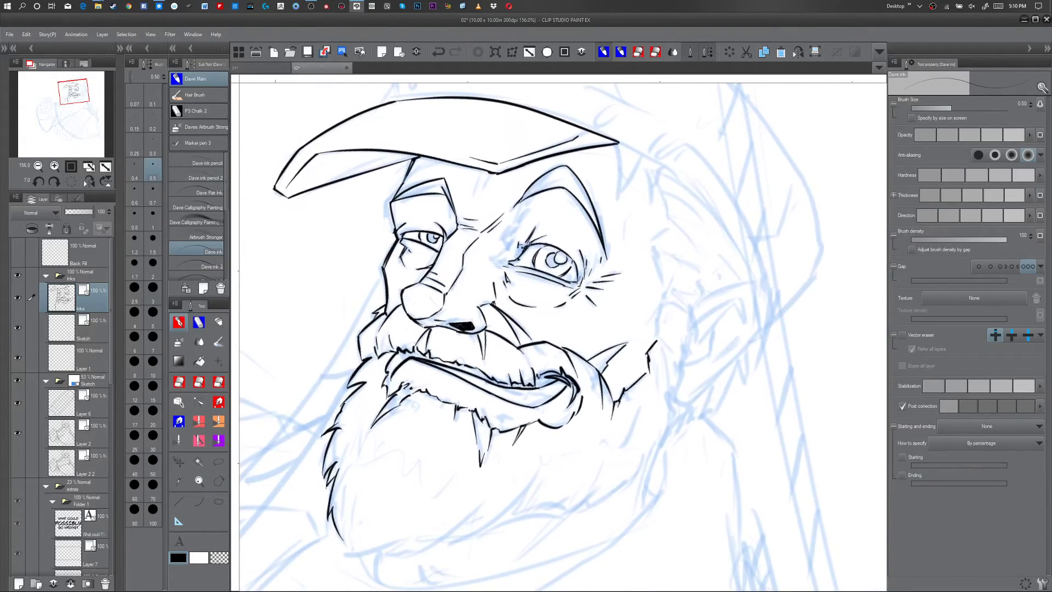
{"action": "mouse_move", "coordinate": [496, 258]}
{"action": "left_mouse_down"}
{"action": "mouse_move", "coordinate": [511, 246]}
{"action": "mouse_move", "coordinate": [506, 239]}
{"action": "mouse_move", "coordinate": [497, 269]}
{"action": "left_mouse_up"}
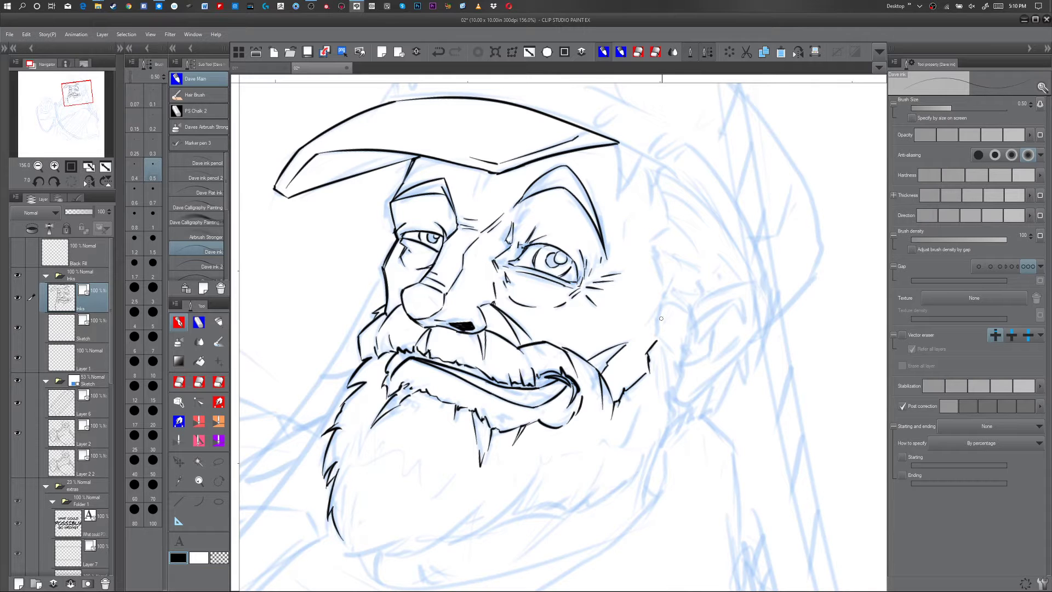
- Ink the sideburn's front edge from the cheek tufts up to the temple, with hair strokes sweeping toward the ear
{"action": "mouse_move", "coordinate": [661, 303]}
{"action": "left_mouse_down"}
{"action": "mouse_move", "coordinate": [655, 340]}
{"action": "mouse_move", "coordinate": [671, 354]}
{"action": "left_mouse_up"}
{"action": "left_click_drag", "start_coordinate": [660, 302], "coordinate": [677, 308]}
{"action": "mouse_move", "coordinate": [651, 244]}
{"action": "left_mouse_down"}
{"action": "mouse_move", "coordinate": [660, 311]}
{"action": "mouse_move", "coordinate": [664, 287]}
{"action": "mouse_move", "coordinate": [686, 304]}
{"action": "left_mouse_up"}
{"action": "mouse_move", "coordinate": [652, 170]}
{"action": "left_mouse_down"}
{"action": "mouse_move", "coordinate": [665, 224]}
{"action": "mouse_move", "coordinate": [697, 252]}
{"action": "mouse_move", "coordinate": [662, 237]}
{"action": "mouse_move", "coordinate": [656, 250]}
{"action": "left_mouse_up"}
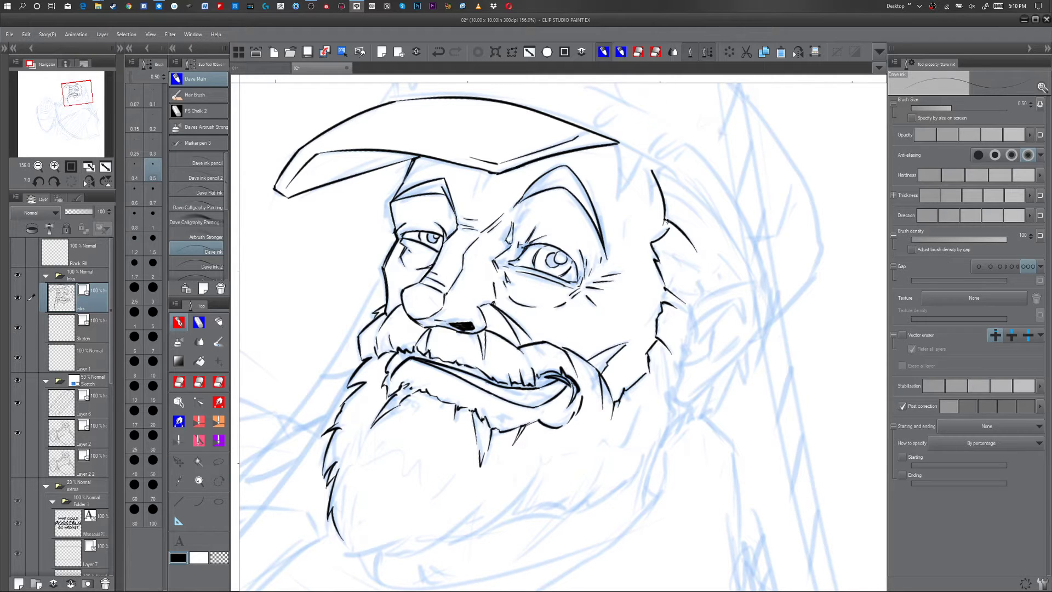
- Ink small hair strokes along the sideburn's edge and a pointed lock beneath the cap at the temple
{"action": "left_click_drag", "start_coordinate": [668, 225], "coordinate": [678, 232]}
{"action": "left_click_drag", "start_coordinate": [663, 290], "coordinate": [685, 305]}
{"action": "left_click_drag", "start_coordinate": [642, 159], "coordinate": [649, 202]}
{"action": "left_click_drag", "start_coordinate": [660, 165], "coordinate": [648, 206]}
- Extend the brim's underside line to its far tip and ink the pointed hair tuft beneath it
{"action": "key", "text": "e"}
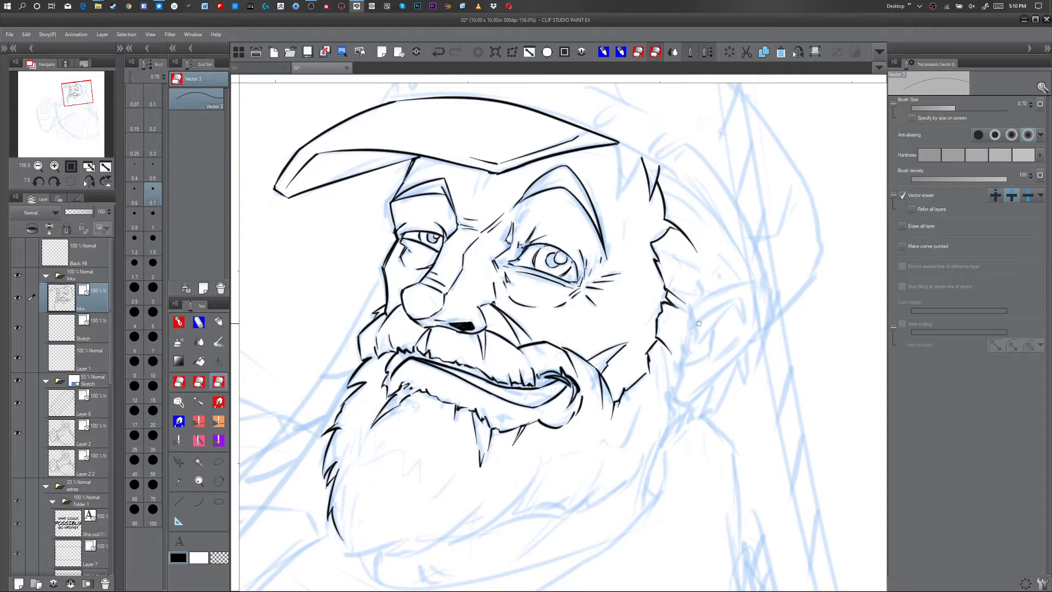
{"action": "mouse_move", "coordinate": [763, 373]}
{"action": "left_mouse_down"}
{"action": "mouse_move", "coordinate": [622, 404]}
{"action": "mouse_move", "coordinate": [619, 433]}
{"action": "left_mouse_up"}
{"action": "mouse_move", "coordinate": [623, 252]}
{"action": "left_mouse_down"}
{"action": "mouse_move", "coordinate": [629, 329]}
{"action": "mouse_move", "coordinate": [615, 194]}
{"action": "left_mouse_up"}
{"action": "left_click", "coordinate": [626, 191]}
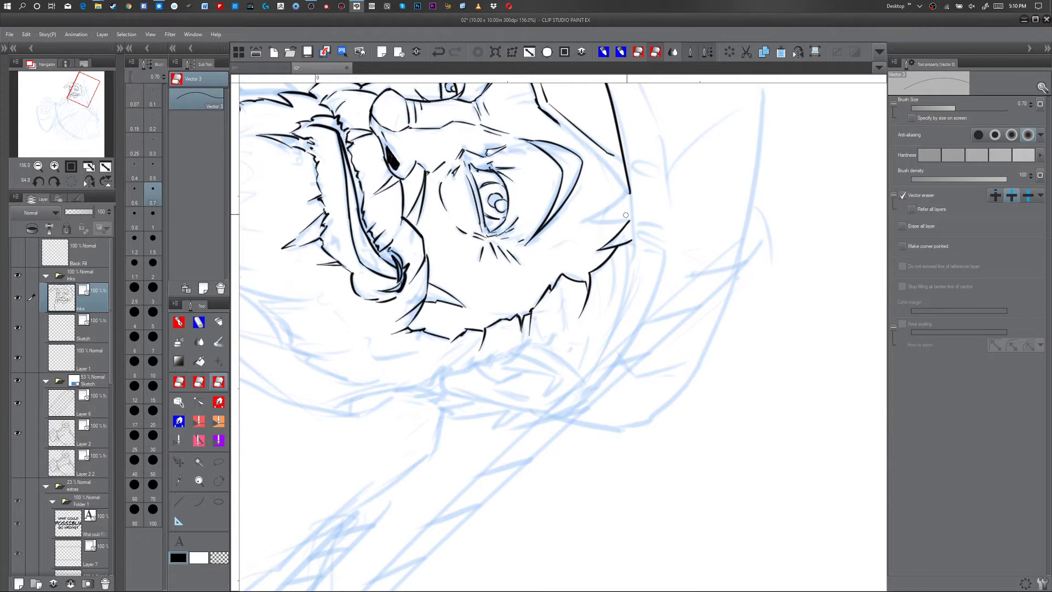
{"action": "key", "text": "ctrl+z"}
{"action": "key", "text": "p"}
{"action": "left_click_drag", "start_coordinate": [627, 192], "coordinate": [572, 220]}
{"action": "key", "text": "e"}
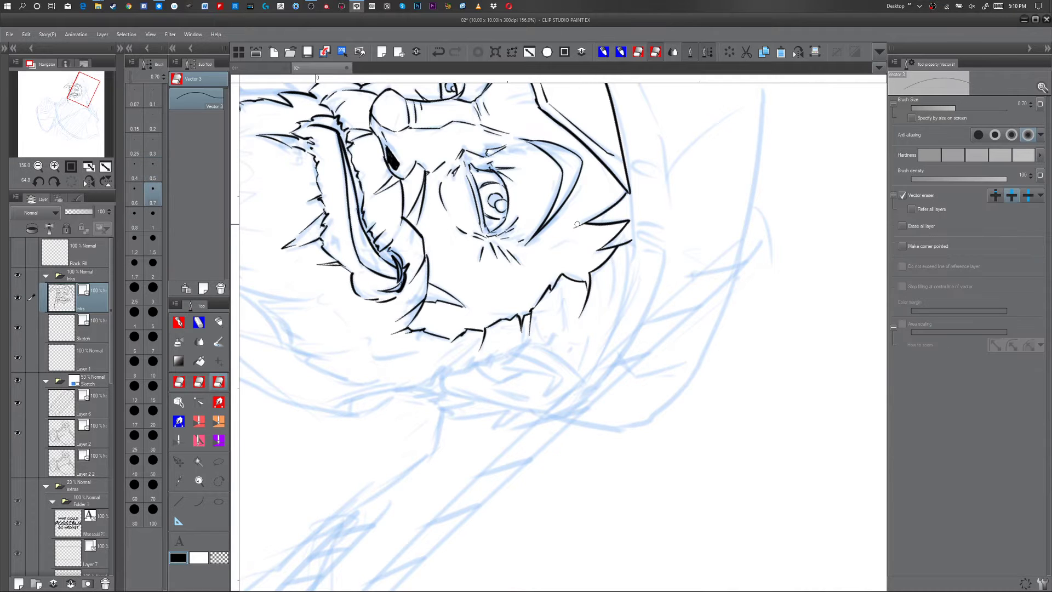
- Ink the cap band's lower edge as one curve from the brim's far tip back toward the ear
{"action": "left_click_drag", "start_coordinate": [630, 193], "coordinate": [634, 222]}
{"action": "key", "text": "p"}
{"action": "key", "text": "ctrl+z"}
{"action": "mouse_move", "coordinate": [630, 190]}
{"action": "left_mouse_down"}
{"action": "mouse_move", "coordinate": [634, 258]}
{"action": "mouse_move", "coordinate": [593, 368]}
{"action": "left_mouse_up"}
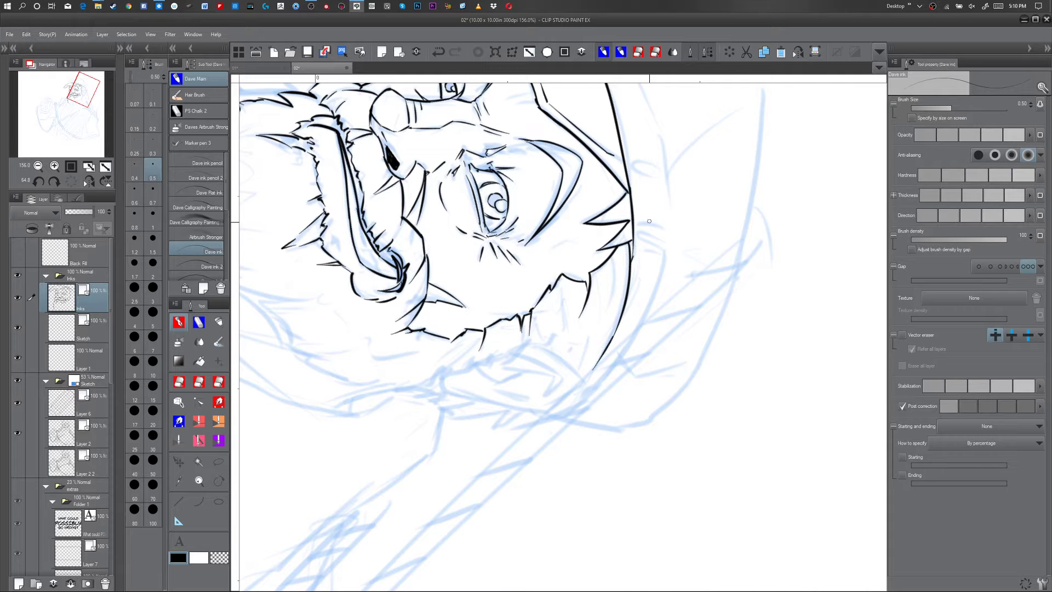
- Ink the cap band's upper edge in long curved strokes from the front around to the back of the head
{"action": "left_click_drag", "start_coordinate": [756, 241], "coordinate": [632, 465]}
{"action": "mouse_move", "coordinate": [436, 186]}
{"action": "left_mouse_down"}
{"action": "mouse_move", "coordinate": [426, 192]}
{"action": "mouse_move", "coordinate": [446, 176]}
{"action": "mouse_move", "coordinate": [472, 211]}
{"action": "mouse_move", "coordinate": [541, 351]}
{"action": "mouse_move", "coordinate": [544, 440]}
{"action": "left_mouse_up"}
{"action": "left_click_drag", "start_coordinate": [552, 492], "coordinate": [573, 360]}
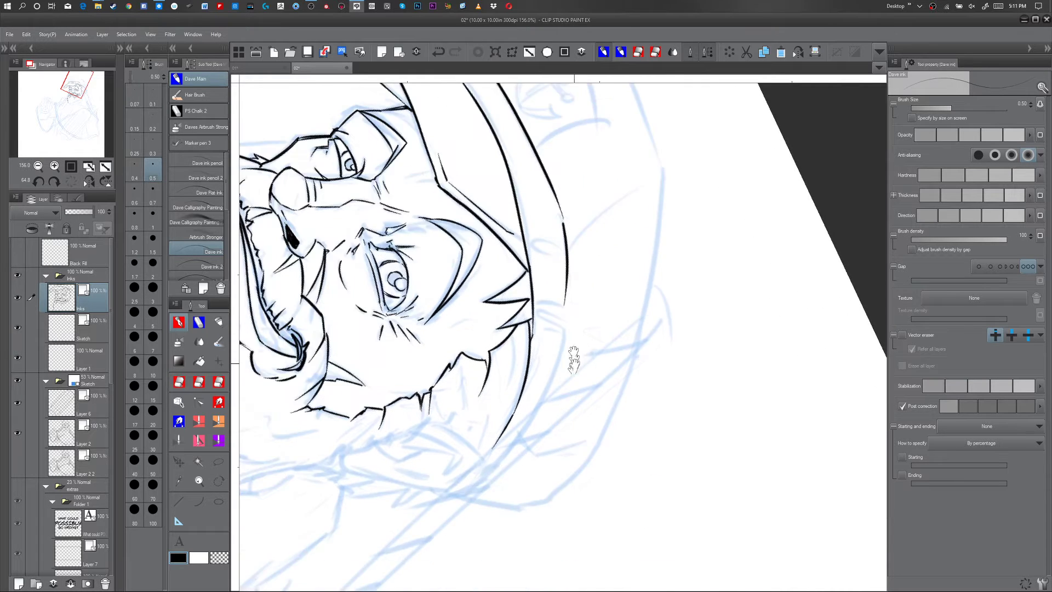
{"action": "left_click_drag", "start_coordinate": [533, 330], "coordinate": [532, 355]}
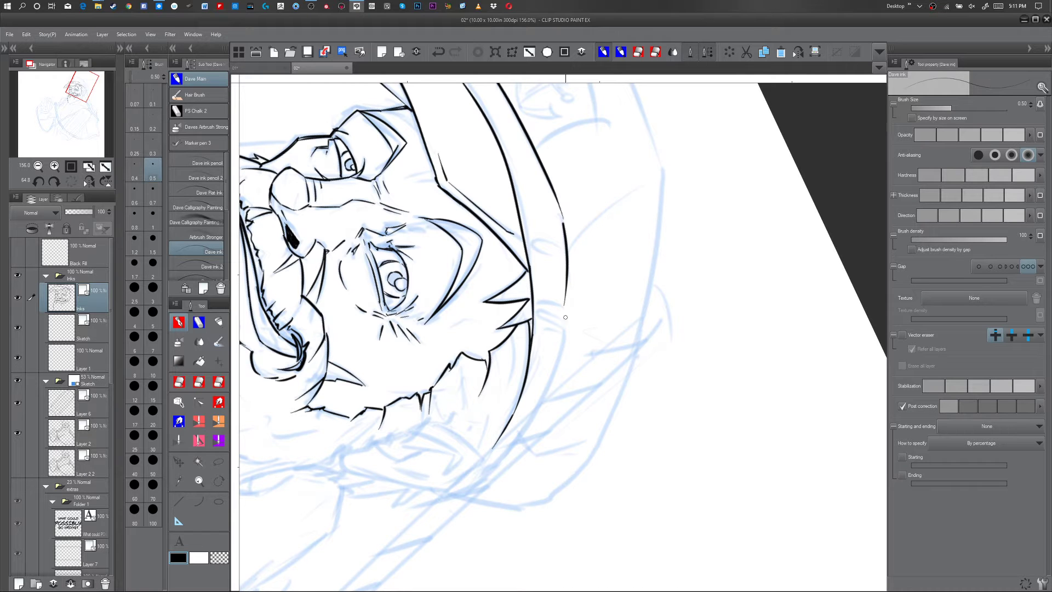
{"action": "left_click_drag", "start_coordinate": [565, 311], "coordinate": [520, 436]}
- Close the cap band's front end and ink the short start of the crown's front edge above it
{"action": "left_click_drag", "start_coordinate": [548, 499], "coordinate": [627, 384]}
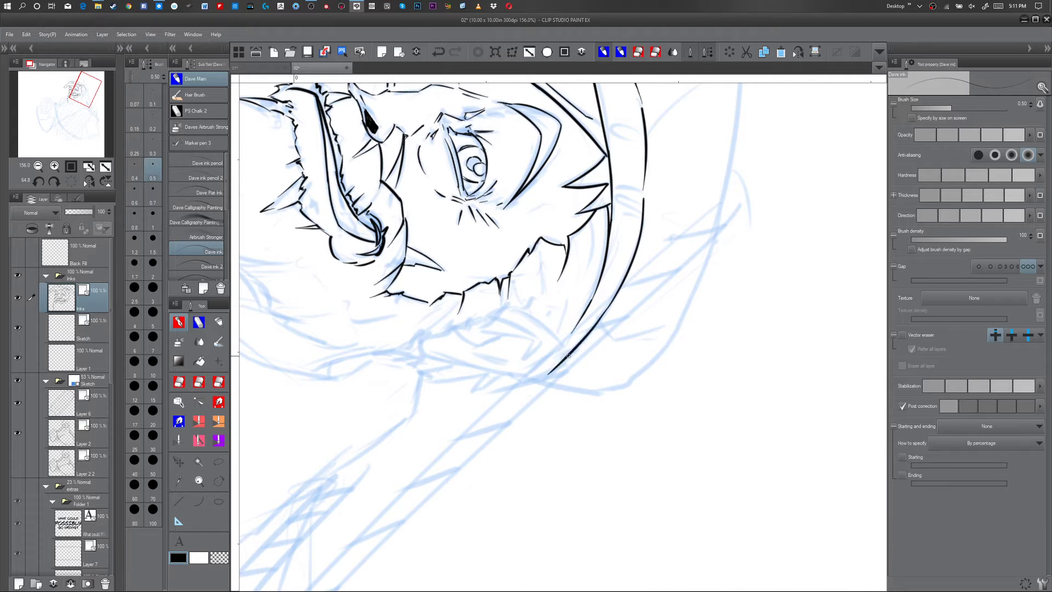
{"action": "left_click_drag", "start_coordinate": [706, 259], "coordinate": [611, 428]}
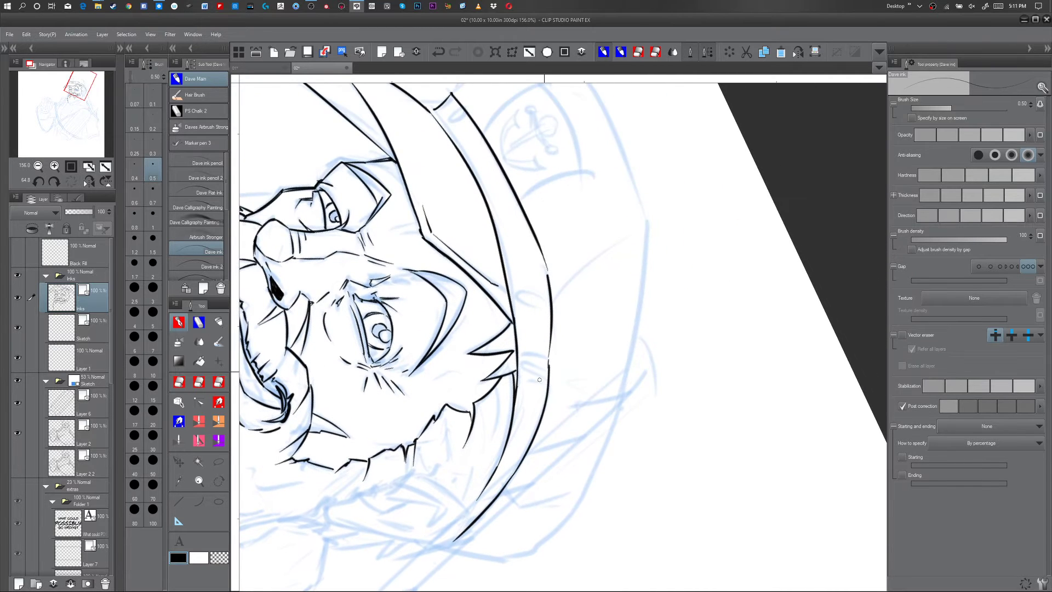
{"action": "left_click_drag", "start_coordinate": [600, 231], "coordinate": [592, 371]}
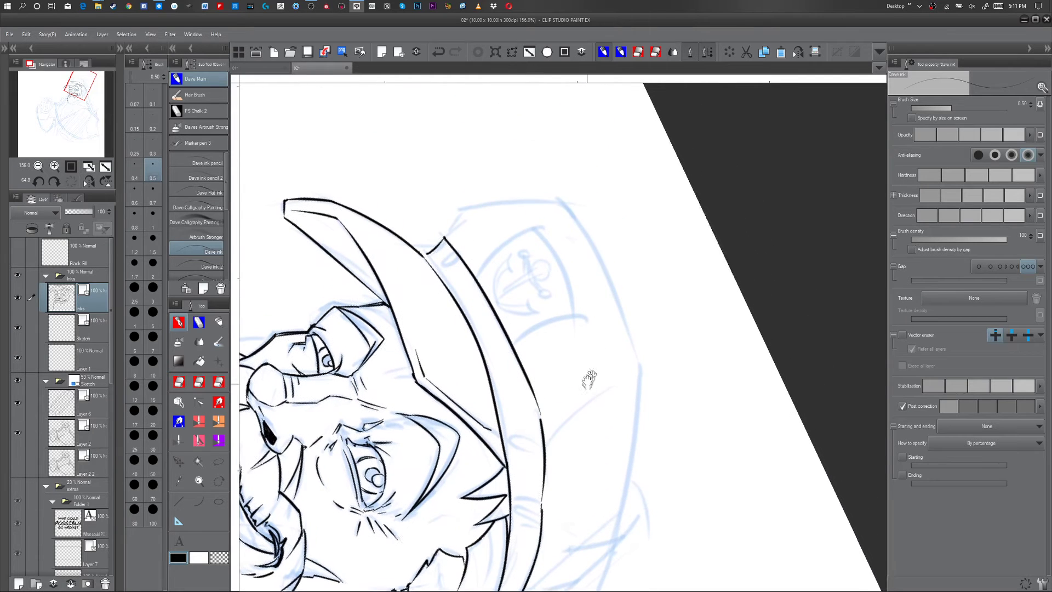
{"action": "left_click_drag", "start_coordinate": [444, 235], "coordinate": [459, 204]}
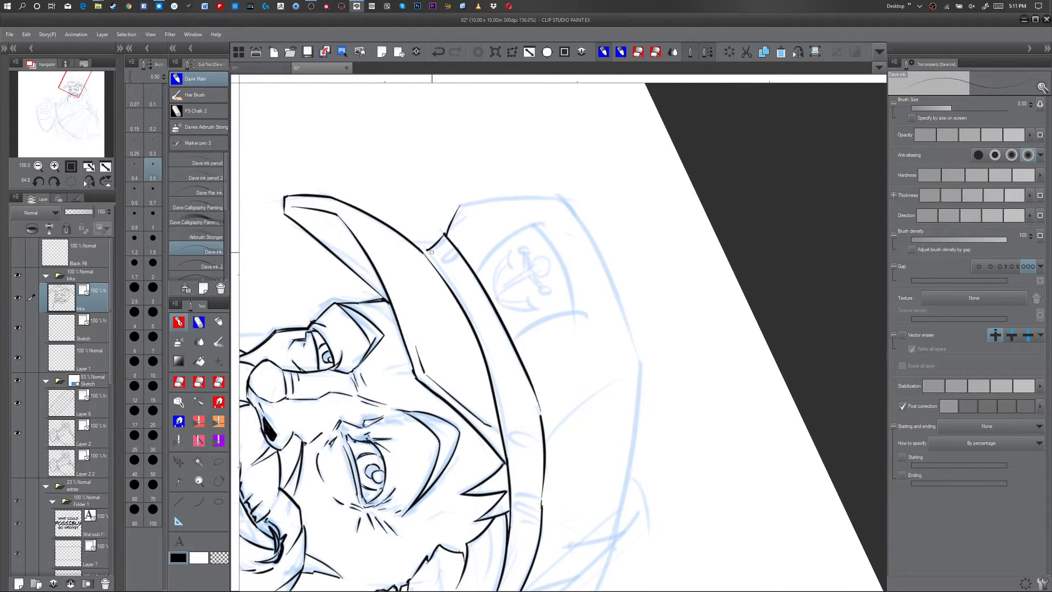
{"action": "left_click_drag", "start_coordinate": [423, 249], "coordinate": [442, 237]}
- Ink the two sides and top edge of the anchor badge panel on the crown, trimming the overshooting side line
{"action": "key", "text": "shift+space"}
{"action": "mouse_move", "coordinate": [652, 350]}
{"action": "left_mouse_down"}
{"action": "mouse_move", "coordinate": [662, 336]}
{"action": "mouse_move", "coordinate": [651, 252]}
{"action": "mouse_move", "coordinate": [631, 239]}
{"action": "left_mouse_up"}
{"action": "left_click_drag", "start_coordinate": [464, 380], "coordinate": [453, 295]}
{"action": "left_click_drag", "start_coordinate": [541, 381], "coordinate": [556, 300]}
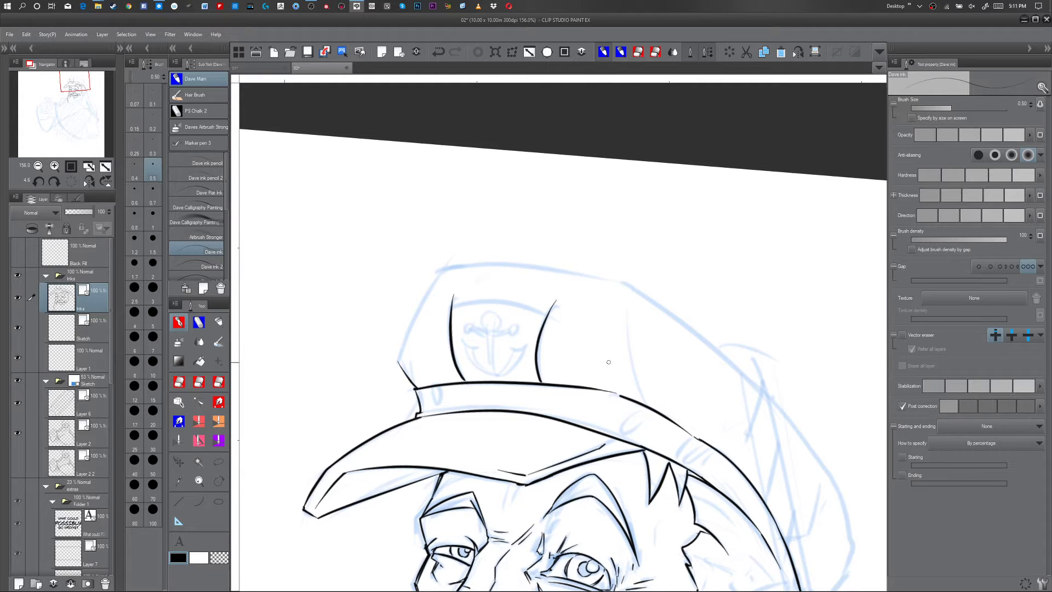
{"action": "key", "text": "space"}
{"action": "mouse_move", "coordinate": [706, 393]}
{"action": "left_mouse_down"}
{"action": "mouse_move", "coordinate": [673, 313]}
{"action": "mouse_move", "coordinate": [665, 246]}
{"action": "mouse_move", "coordinate": [638, 220]}
{"action": "left_mouse_up"}
{"action": "key", "text": "shift+space"}
{"action": "mouse_move", "coordinate": [386, 397]}
{"action": "left_mouse_down"}
{"action": "mouse_move", "coordinate": [408, 353]}
{"action": "mouse_move", "coordinate": [473, 300]}
{"action": "left_mouse_up"}
{"action": "key", "text": "e"}
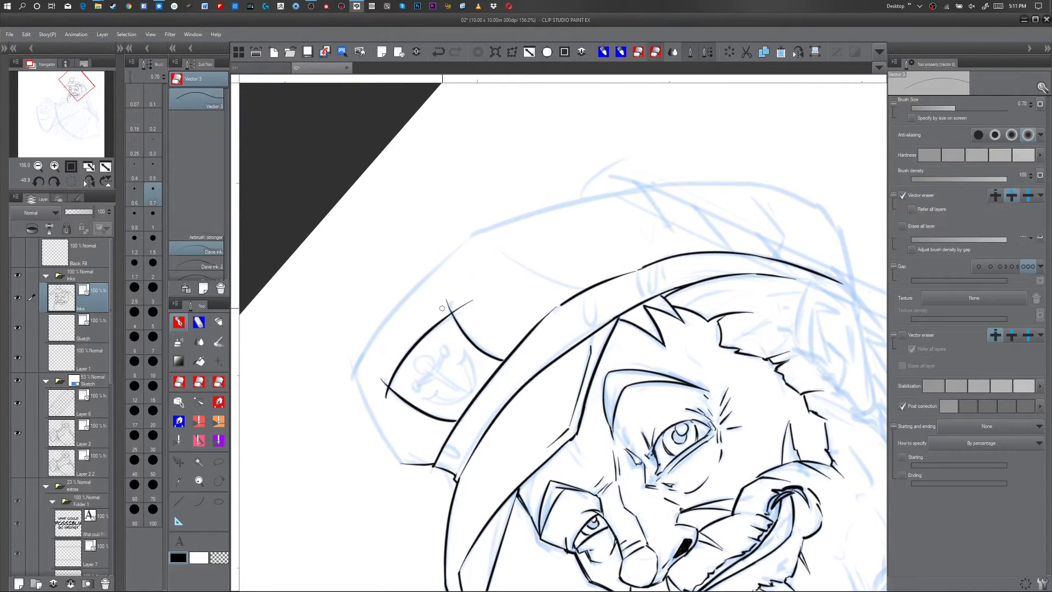
{"action": "key", "text": "p"}
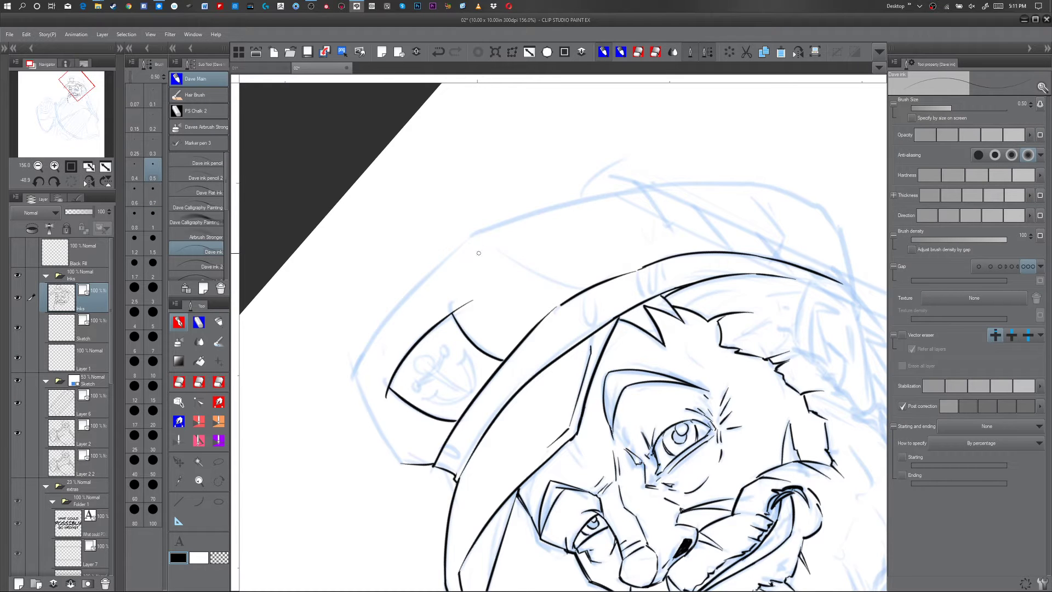
- Ink the crown's front edge and the first stretch of its top edge, erasing the overshoot at their corner
{"action": "mouse_move", "coordinate": [401, 462]}
{"action": "left_mouse_down"}
{"action": "mouse_move", "coordinate": [361, 403]}
{"action": "mouse_move", "coordinate": [346, 344]}
{"action": "left_mouse_up"}
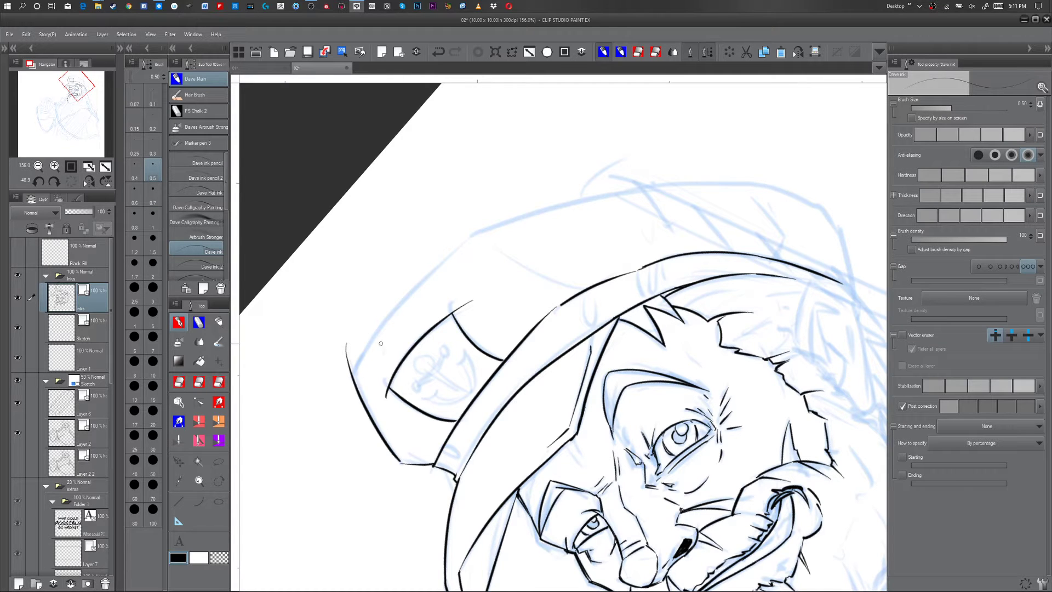
{"action": "key", "text": "y"}
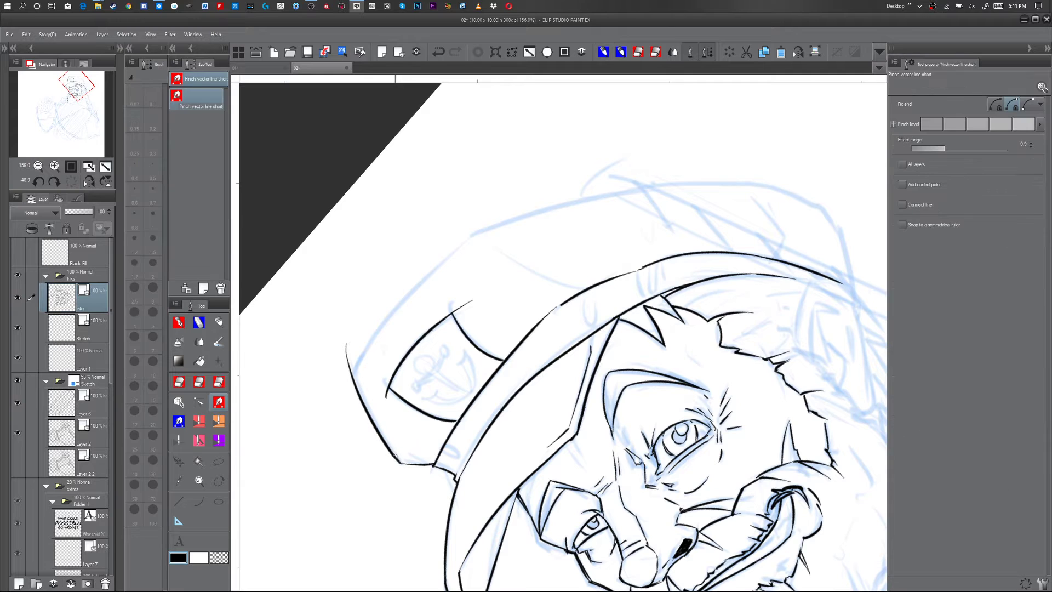
{"action": "key", "text": "p"}
{"action": "mouse_move", "coordinate": [354, 388]}
{"action": "left_mouse_down"}
{"action": "mouse_move", "coordinate": [351, 378]}
{"action": "mouse_move", "coordinate": [500, 220]}
{"action": "left_mouse_up"}
{"action": "key", "text": "e"}
{"action": "left_click_drag", "start_coordinate": [346, 346], "coordinate": [352, 384]}
- Continue the crown's top edge toward the rear, pinch its end onto the sketch and erase the overlapping line ends
{"action": "key", "text": "p"}
{"action": "mouse_move", "coordinate": [465, 236]}
{"action": "left_mouse_down"}
{"action": "mouse_move", "coordinate": [595, 202]}
{"action": "mouse_move", "coordinate": [744, 188]}
{"action": "left_mouse_up"}
{"action": "key", "text": "ctrl+z"}
{"action": "left_click_drag", "start_coordinate": [464, 239], "coordinate": [779, 183]}
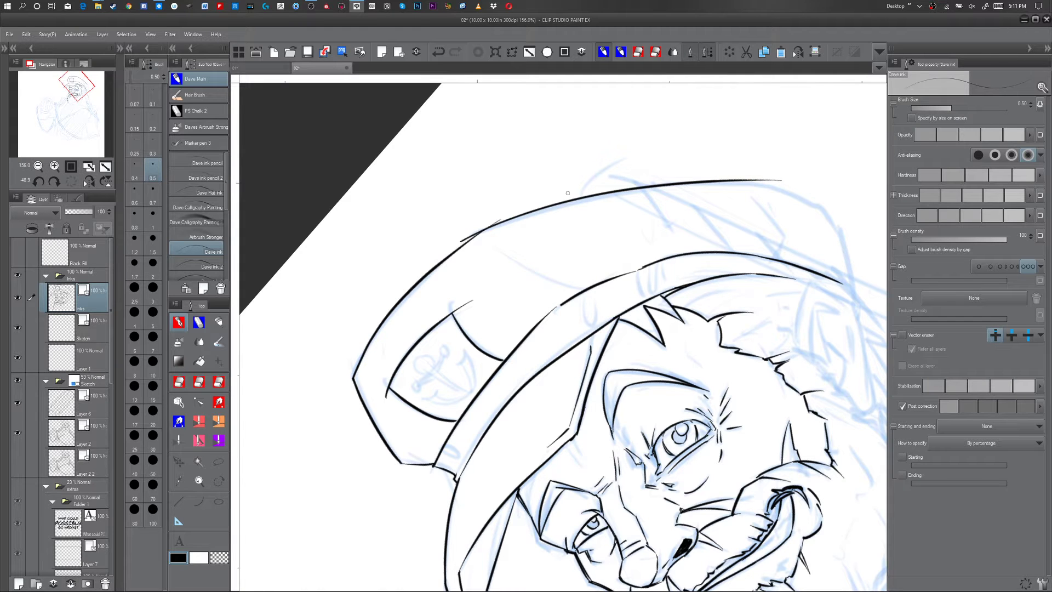
{"action": "key", "text": "y"}
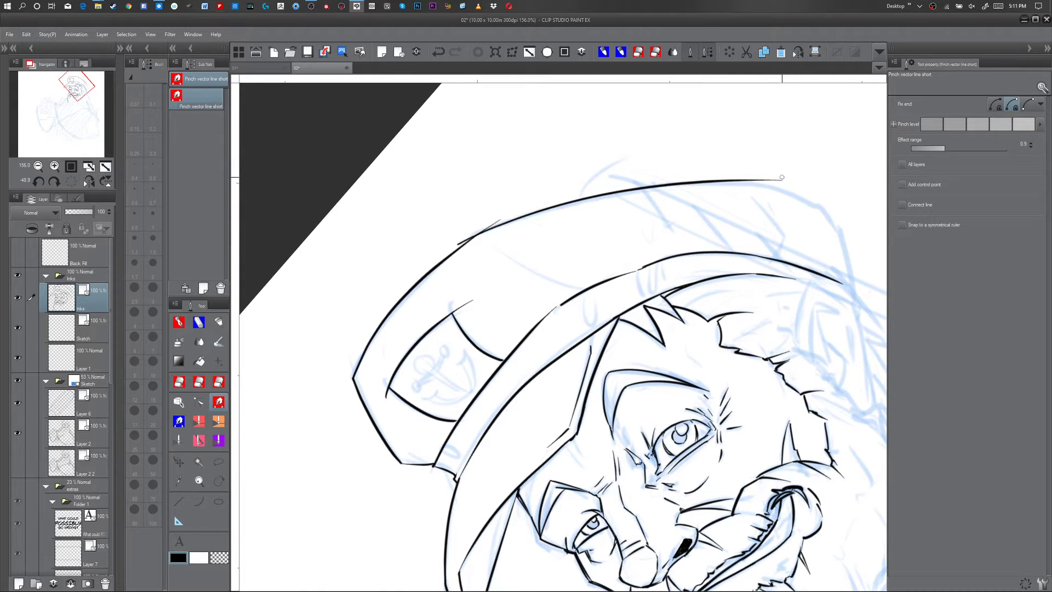
{"action": "left_click_drag", "start_coordinate": [782, 180], "coordinate": [757, 186]}
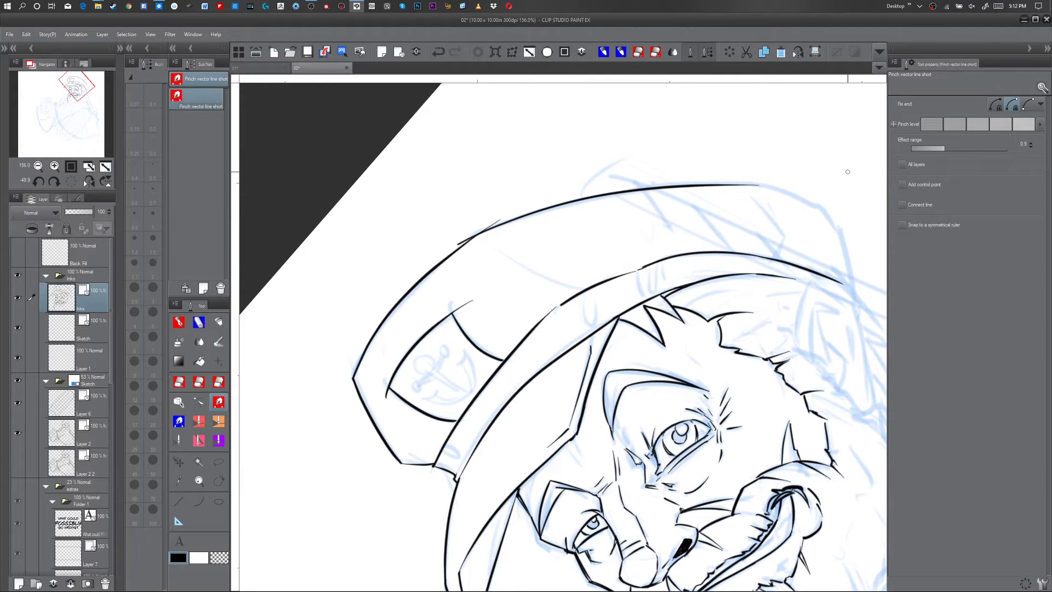
{"action": "key", "text": "p"}
{"action": "key", "text": "e"}
{"action": "left_click", "coordinate": [461, 242]}
{"action": "left_click", "coordinate": [486, 223]}
- Ink the crown's rounded rear edge down to the end of the band and clean up the line joints
{"action": "key", "text": "p"}
{"action": "left_click_drag", "start_coordinate": [740, 405], "coordinate": [575, 363]}
{"action": "left_click_drag", "start_coordinate": [754, 239], "coordinate": [731, 354]}
{"action": "mouse_move", "coordinate": [717, 314]}
{"action": "left_mouse_down"}
{"action": "mouse_move", "coordinate": [740, 253]}
{"action": "mouse_move", "coordinate": [733, 224]}
{"action": "left_mouse_up"}
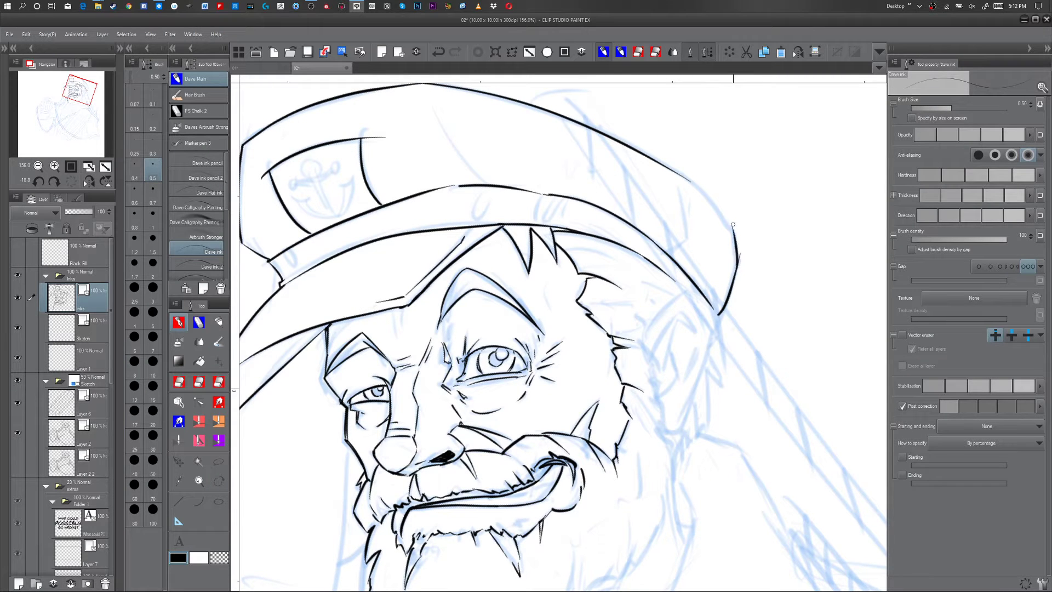
{"action": "left_click_drag", "start_coordinate": [692, 180], "coordinate": [734, 232]}
{"action": "key", "text": "y"}
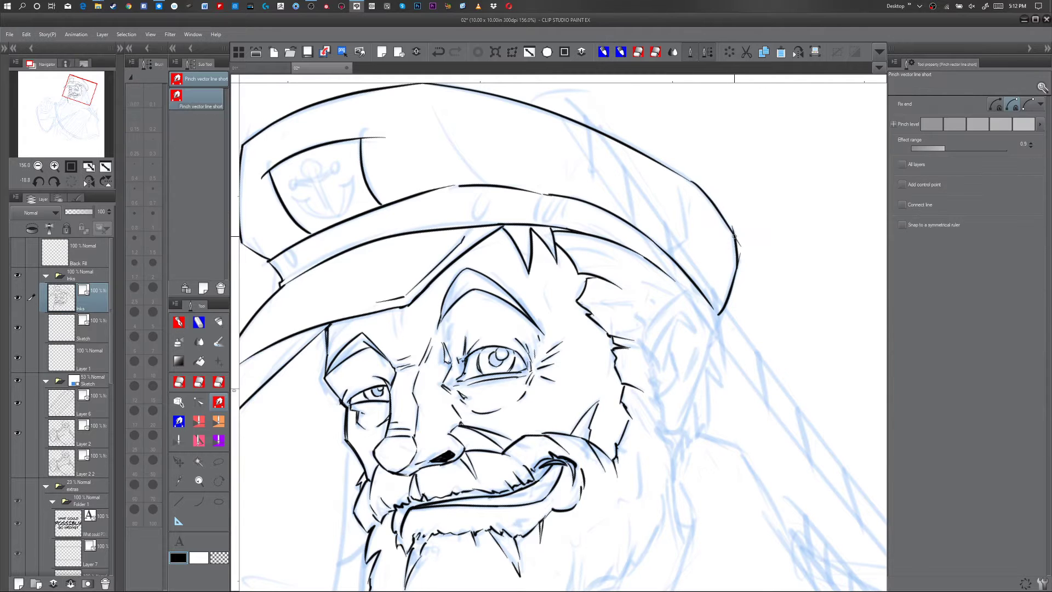
{"action": "key", "text": "e"}
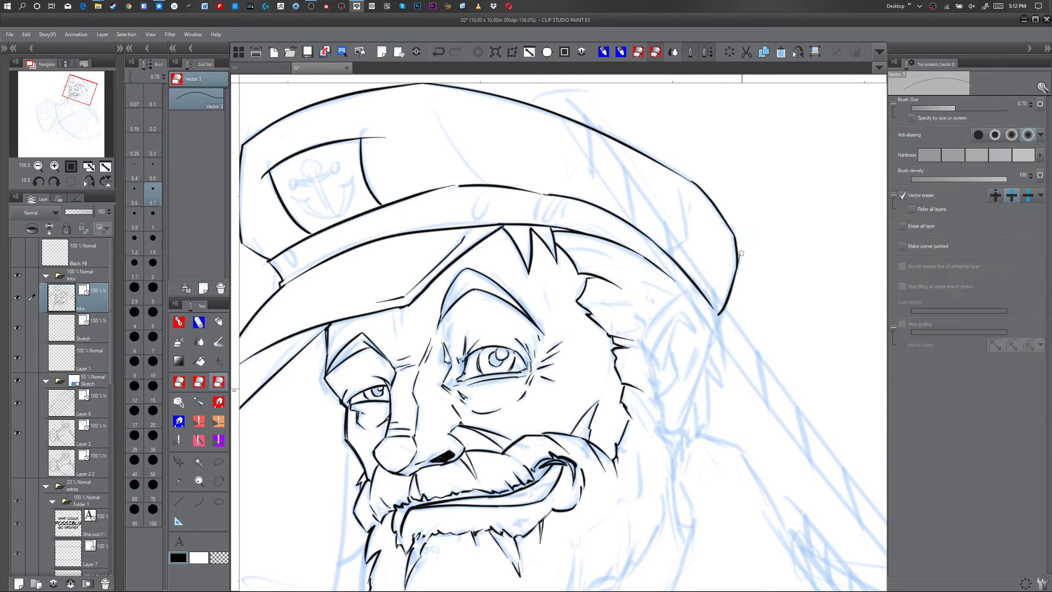
{"action": "key", "text": "p"}
{"action": "key", "text": "y"}
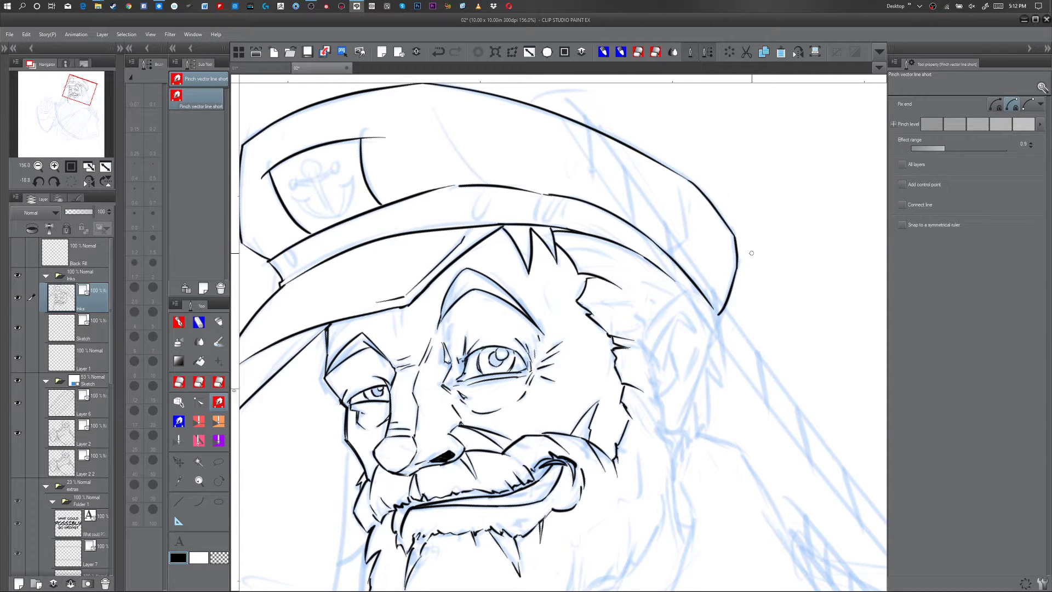
{"action": "key", "text": "p"}
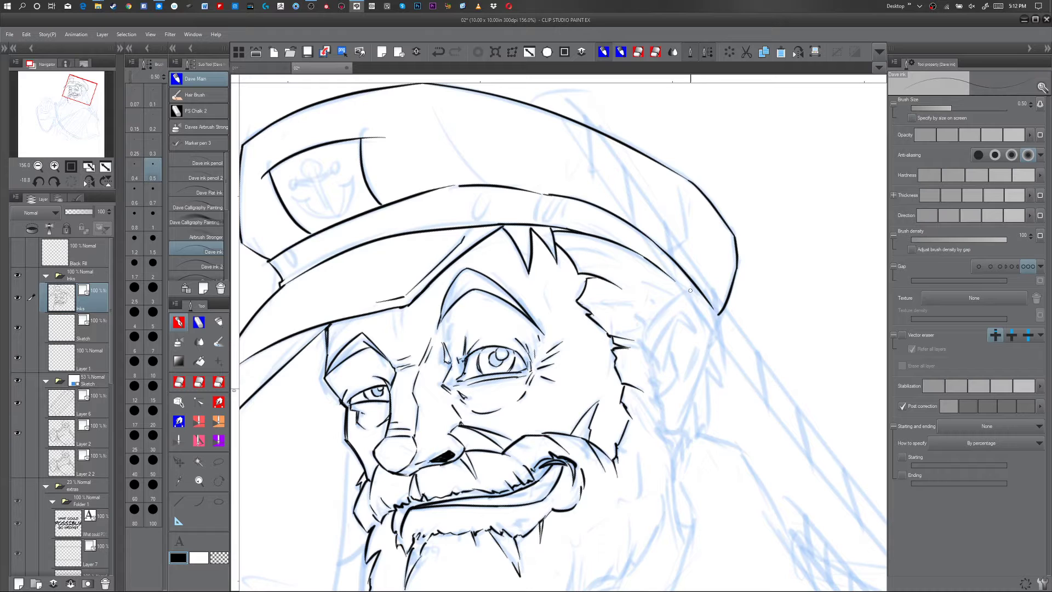
- Ink the ear's outer contour from the sideburn over the top to the lobe, erasing the overshooting line ends
{"action": "left_click_drag", "start_coordinate": [644, 339], "coordinate": [694, 279]}
{"action": "mouse_move", "coordinate": [653, 353]}
{"action": "left_mouse_down"}
{"action": "mouse_move", "coordinate": [680, 311]}
{"action": "mouse_move", "coordinate": [716, 320]}
{"action": "left_mouse_up"}
{"action": "key", "text": "ctrl+z"}
{"action": "mouse_move", "coordinate": [694, 279]}
{"action": "left_mouse_down"}
{"action": "mouse_move", "coordinate": [713, 352]}
{"action": "mouse_move", "coordinate": [660, 436]}
{"action": "mouse_move", "coordinate": [728, 330]}
{"action": "mouse_move", "coordinate": [684, 429]}
{"action": "left_mouse_up"}
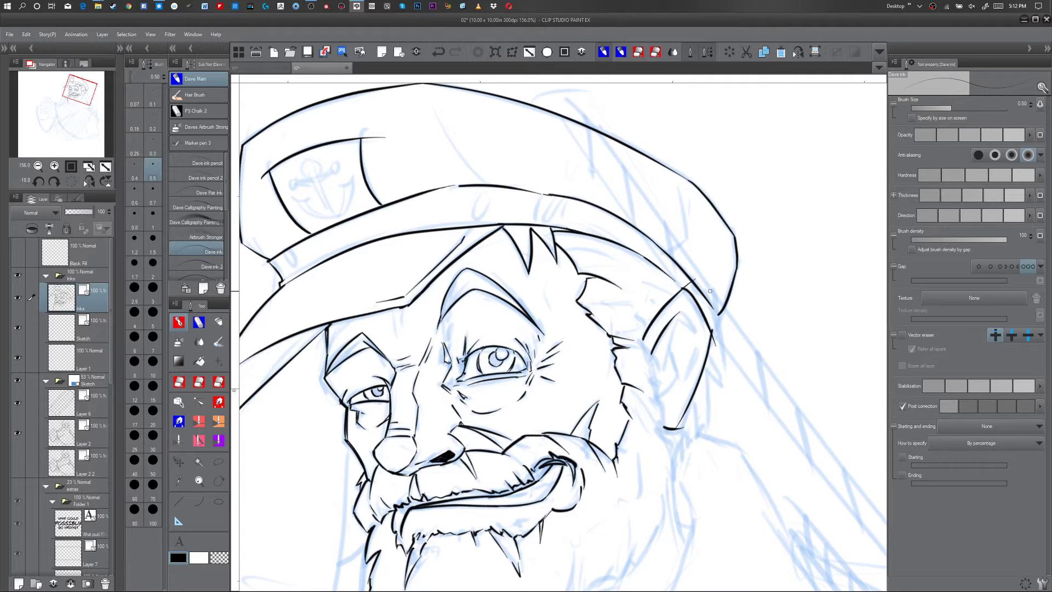
{"action": "key", "text": "e"}
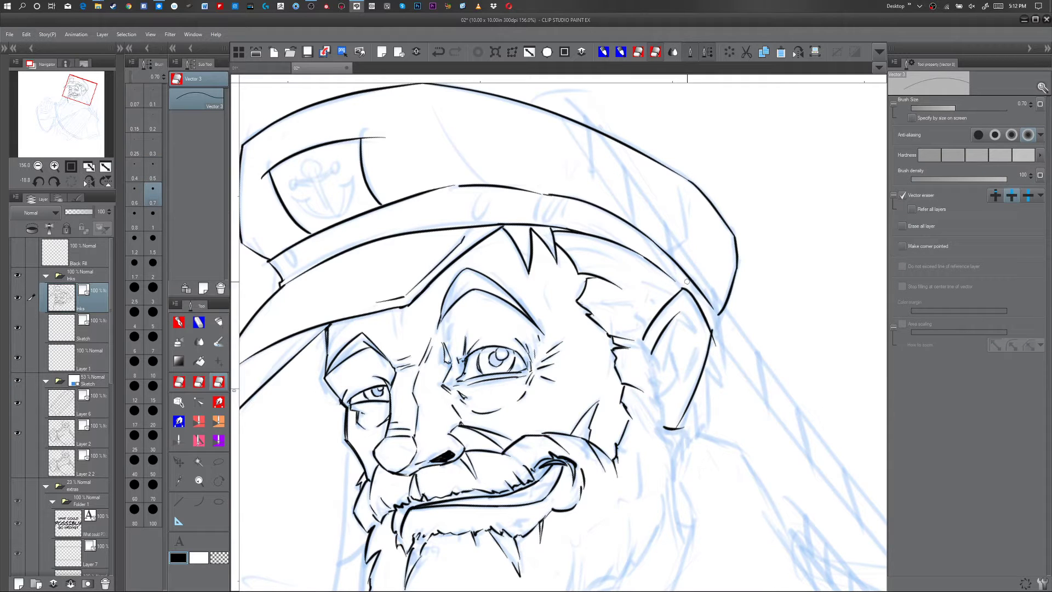
{"action": "left_click", "coordinate": [715, 336]}
{"action": "mouse_move", "coordinate": [686, 428]}
{"action": "left_mouse_down"}
{"action": "mouse_move", "coordinate": [675, 430]}
{"action": "mouse_move", "coordinate": [681, 419]}
{"action": "mouse_move", "coordinate": [679, 431]}
{"action": "left_mouse_up"}
{"action": "key", "text": "p"}
{"action": "key", "text": "ctrl+z"}
{"action": "key", "text": "e"}
{"action": "key", "text": "p"}
- Ink the folds inside the ear and the edge where it meets the sideburn hair
{"action": "left_click_drag", "start_coordinate": [680, 319], "coordinate": [659, 399]}
{"action": "mouse_move", "coordinate": [670, 351]}
{"action": "left_mouse_down"}
{"action": "mouse_move", "coordinate": [680, 321]}
{"action": "mouse_move", "coordinate": [701, 328]}
{"action": "mouse_move", "coordinate": [680, 312]}
{"action": "mouse_move", "coordinate": [698, 340]}
{"action": "left_mouse_up"}
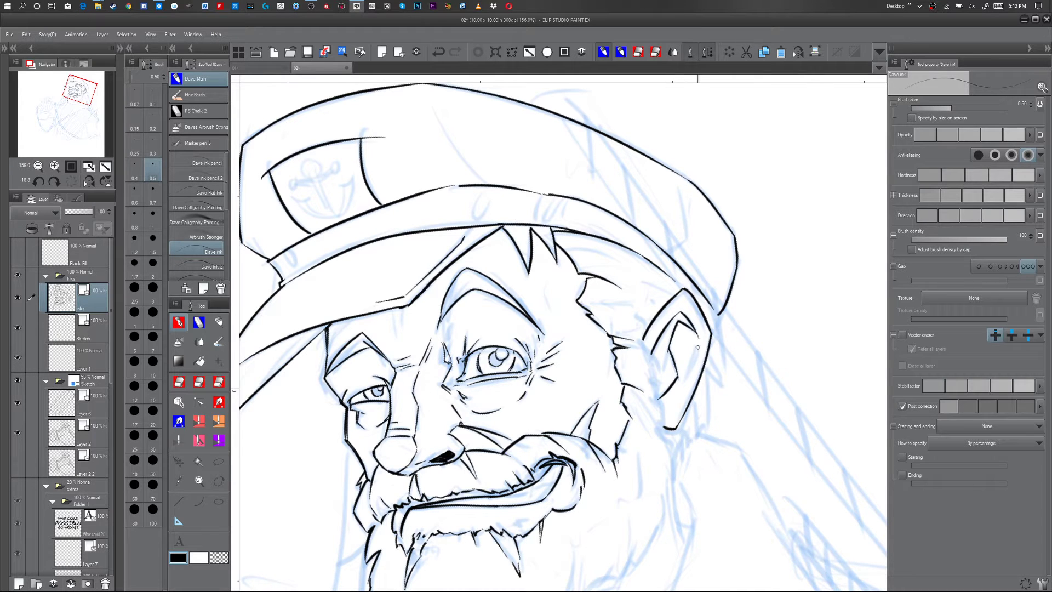
{"action": "left_click_drag", "start_coordinate": [697, 350], "coordinate": [690, 373]}
{"action": "left_click_drag", "start_coordinate": [638, 337], "coordinate": [662, 426]}
{"action": "key", "text": "ctrl+z"}
{"action": "mouse_move", "coordinate": [721, 316]}
{"action": "left_mouse_down"}
{"action": "mouse_move", "coordinate": [713, 337]}
{"action": "mouse_move", "coordinate": [718, 324]}
{"action": "left_mouse_up"}
{"action": "scroll", "coordinate": [695, 502], "scroll_direction": "down", "scroll_amount": 5}
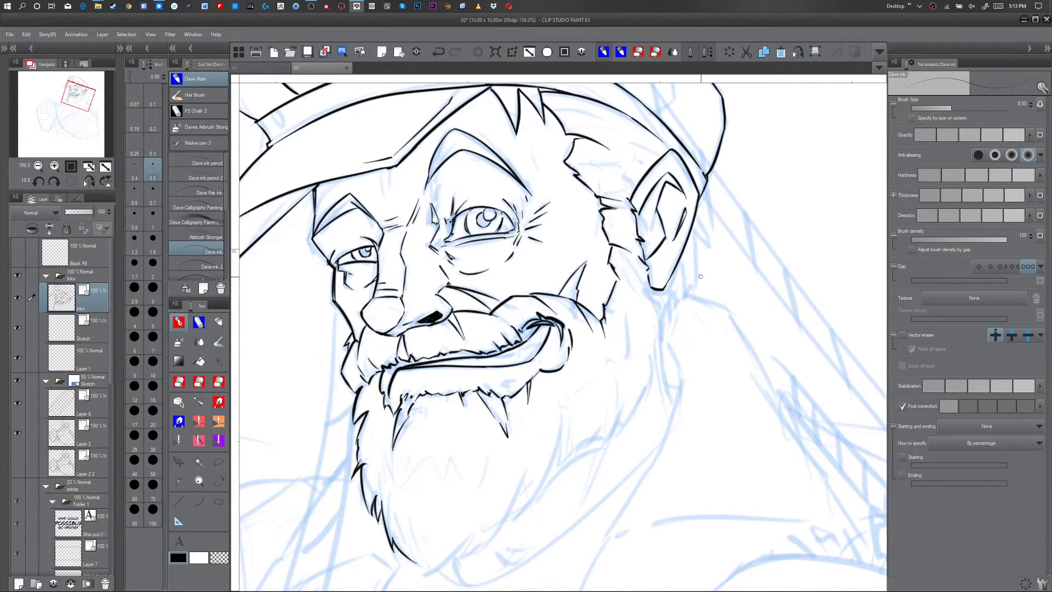
- Ink the beard's rear edge from beneath the earlobe down along the jaw, with pointed hair tufts
{"action": "mouse_move", "coordinate": [776, 261]}
{"action": "left_mouse_down"}
{"action": "mouse_move", "coordinate": [752, 381]}
{"action": "mouse_move", "coordinate": [634, 331]}
{"action": "mouse_move", "coordinate": [642, 338]}
{"action": "left_mouse_up"}
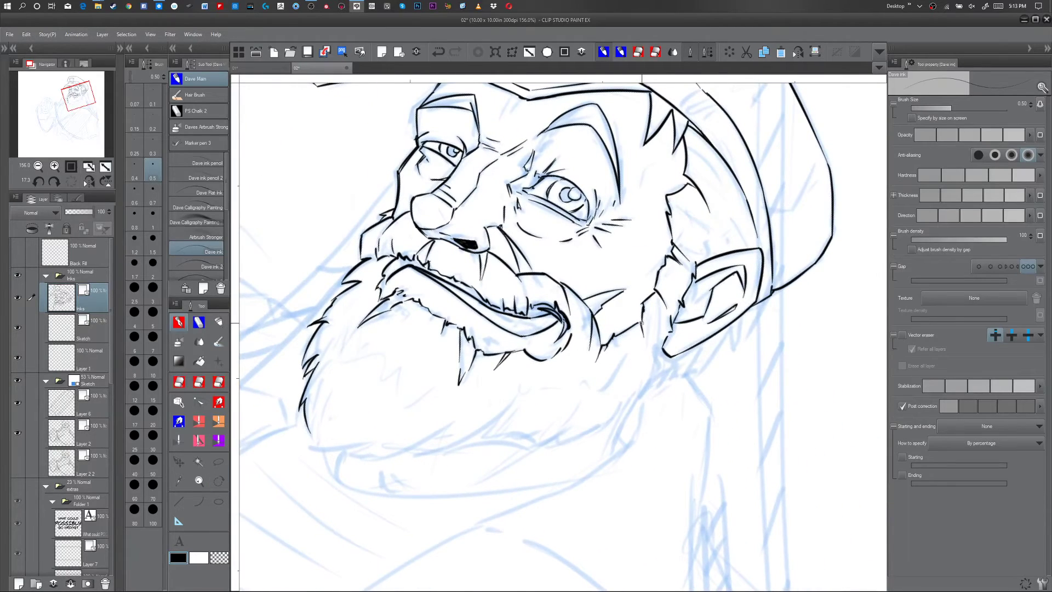
{"action": "left_click_drag", "start_coordinate": [657, 341], "coordinate": [642, 395]}
{"action": "left_click_drag", "start_coordinate": [661, 352], "coordinate": [660, 359]}
{"action": "left_click_drag", "start_coordinate": [637, 441], "coordinate": [732, 328]}
{"action": "key", "text": "r"}
{"action": "mouse_move", "coordinate": [761, 370]}
{"action": "left_mouse_down"}
{"action": "mouse_move", "coordinate": [759, 289]}
{"action": "mouse_move", "coordinate": [677, 203]}
{"action": "mouse_move", "coordinate": [658, 257]}
{"action": "mouse_move", "coordinate": [610, 308]}
{"action": "mouse_move", "coordinate": [657, 252]}
{"action": "left_mouse_up"}
{"action": "key", "text": "p"}
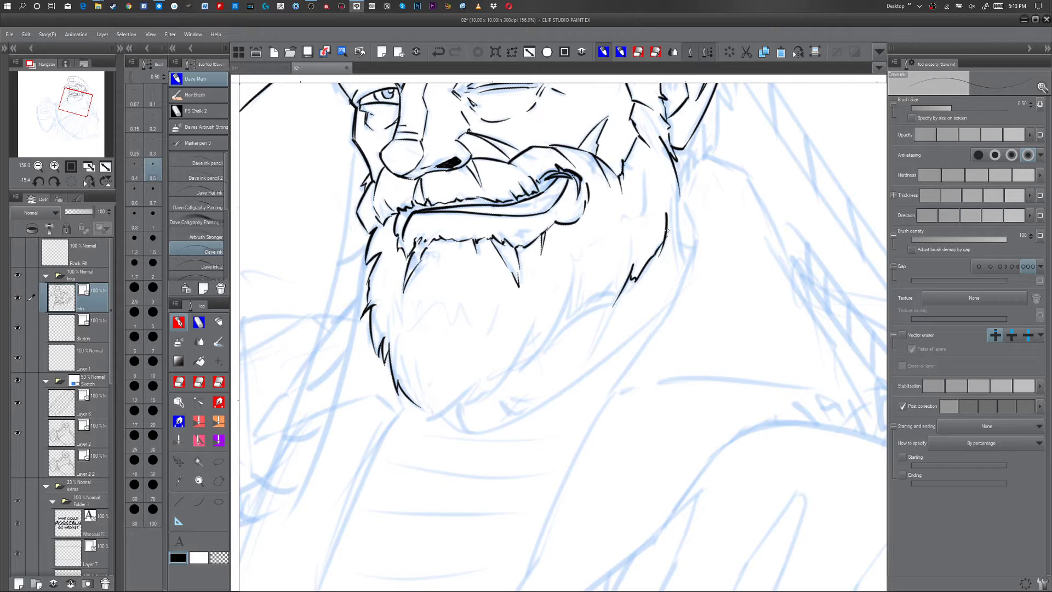
{"action": "key", "text": "ctrl+z"}
{"action": "key", "text": "ctrl+z"}
{"action": "mouse_move", "coordinate": [659, 246]}
{"action": "left_mouse_down"}
{"action": "mouse_move", "coordinate": [626, 294]}
{"action": "mouse_move", "coordinate": [632, 282]}
{"action": "left_mouse_up"}
{"action": "mouse_move", "coordinate": [663, 245]}
{"action": "left_mouse_down"}
{"action": "mouse_move", "coordinate": [658, 255]}
{"action": "mouse_move", "coordinate": [681, 190]}
{"action": "left_mouse_up"}
{"action": "left_click_drag", "start_coordinate": [670, 211], "coordinate": [674, 190]}
- Ink the beard's lower contour from the chin tip up to the jaw edge with sweeping strokes and small tufts
{"action": "left_click_drag", "start_coordinate": [573, 275], "coordinate": [522, 375]}
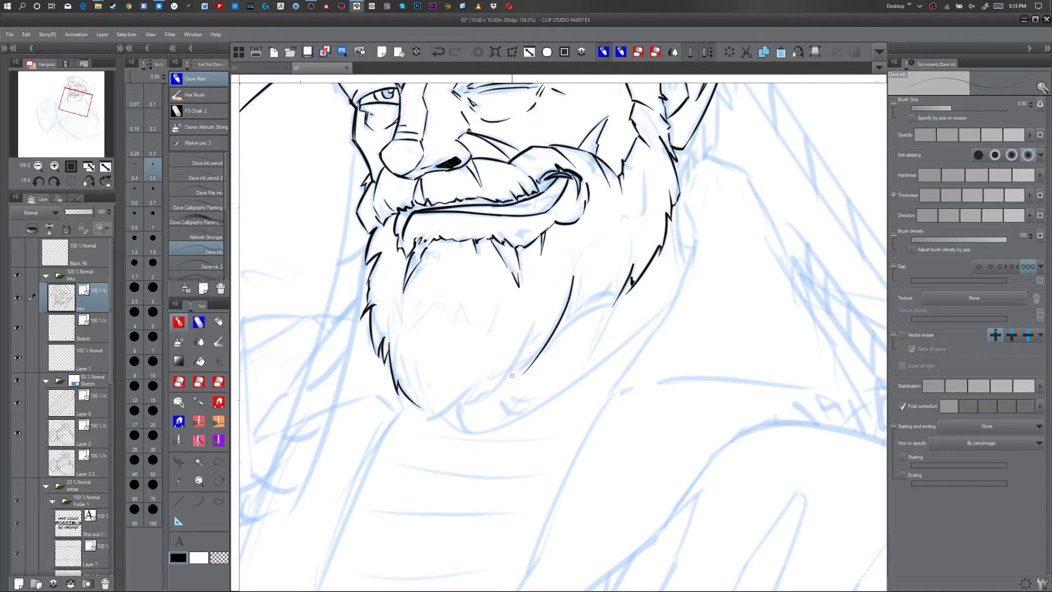
{"action": "key", "text": "ctrl+z"}
{"action": "left_click_drag", "start_coordinate": [573, 277], "coordinate": [525, 371]}
{"action": "mouse_move", "coordinate": [531, 324]}
{"action": "left_mouse_down"}
{"action": "mouse_move", "coordinate": [486, 402]}
{"action": "mouse_move", "coordinate": [468, 389]}
{"action": "mouse_move", "coordinate": [434, 420]}
{"action": "mouse_move", "coordinate": [436, 404]}
{"action": "mouse_move", "coordinate": [427, 411]}
{"action": "left_mouse_up"}
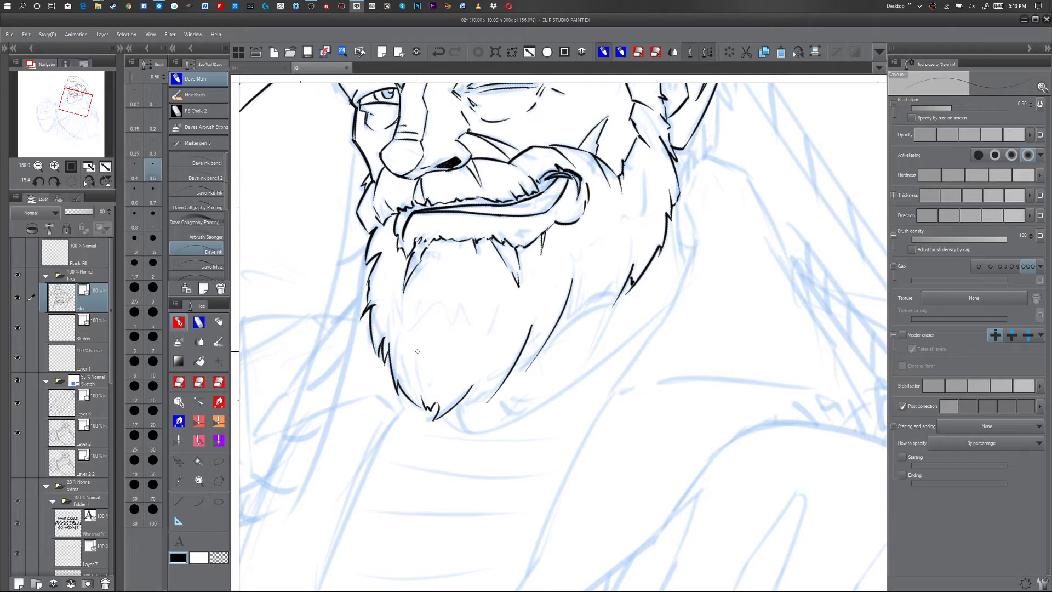
{"action": "mouse_move", "coordinate": [478, 381]}
{"action": "left_mouse_down"}
{"action": "mouse_move", "coordinate": [467, 399]}
{"action": "mouse_move", "coordinate": [479, 401]}
{"action": "left_mouse_up"}
{"action": "mouse_move", "coordinate": [520, 365]}
{"action": "left_mouse_down"}
{"action": "mouse_move", "coordinate": [512, 377]}
{"action": "mouse_move", "coordinate": [521, 368]}
{"action": "left_mouse_up"}
{"action": "mouse_move", "coordinate": [564, 307]}
{"action": "left_mouse_down"}
{"action": "mouse_move", "coordinate": [557, 333]}
{"action": "mouse_move", "coordinate": [614, 289]}
{"action": "left_mouse_up"}
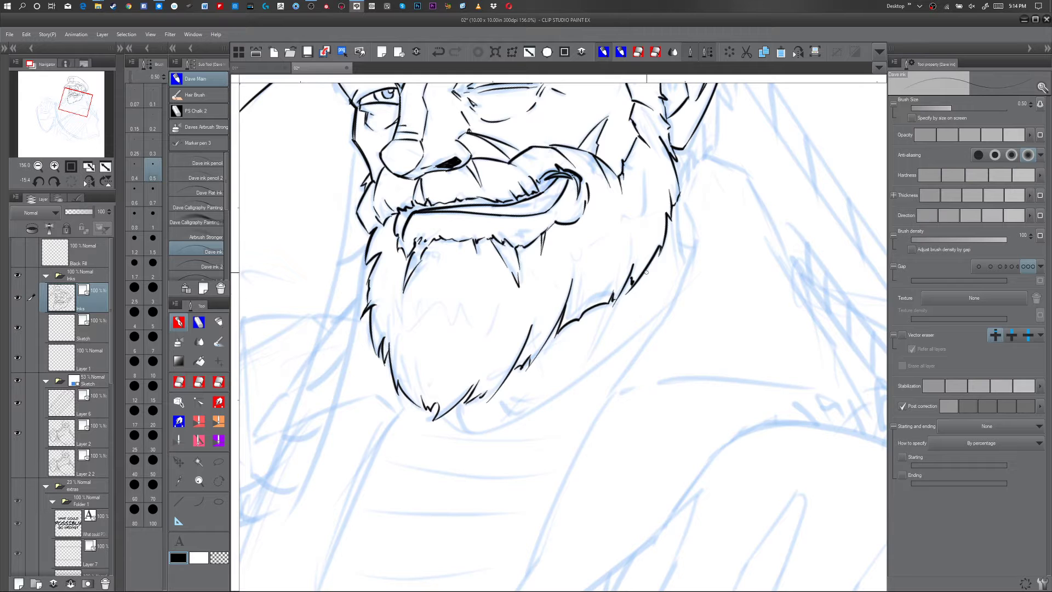
- Ink the jagged hair tufts behind the ear down to the beard's rear edge
{"action": "left_click_drag", "start_coordinate": [718, 231], "coordinate": [611, 426]}
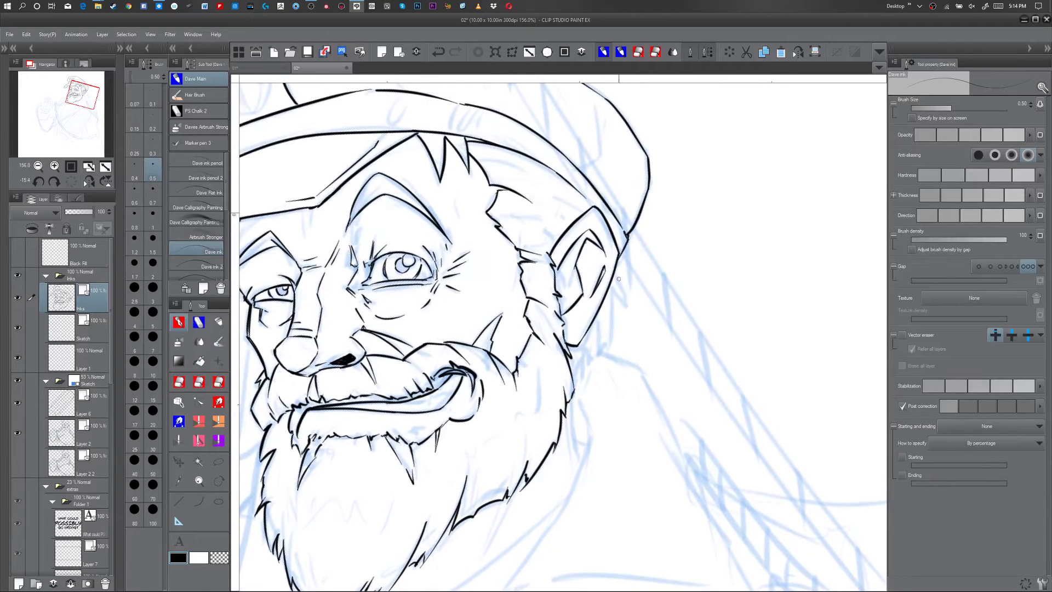
{"action": "mouse_move", "coordinate": [615, 272]}
{"action": "left_mouse_down"}
{"action": "mouse_move", "coordinate": [617, 353]}
{"action": "mouse_move", "coordinate": [625, 258]}
{"action": "mouse_move", "coordinate": [613, 273]}
{"action": "mouse_move", "coordinate": [609, 343]}
{"action": "mouse_move", "coordinate": [589, 365]}
{"action": "mouse_move", "coordinate": [610, 341]}
{"action": "mouse_move", "coordinate": [597, 318]}
{"action": "mouse_move", "coordinate": [598, 358]}
{"action": "mouse_move", "coordinate": [601, 345]}
{"action": "mouse_move", "coordinate": [582, 367]}
{"action": "mouse_move", "coordinate": [583, 344]}
{"action": "mouse_move", "coordinate": [590, 360]}
{"action": "mouse_move", "coordinate": [581, 348]}
{"action": "mouse_move", "coordinate": [574, 383]}
{"action": "mouse_move", "coordinate": [607, 339]}
{"action": "mouse_move", "coordinate": [613, 349]}
{"action": "mouse_move", "coordinate": [584, 359]}
{"action": "left_mouse_up"}
{"action": "key", "text": "e"}
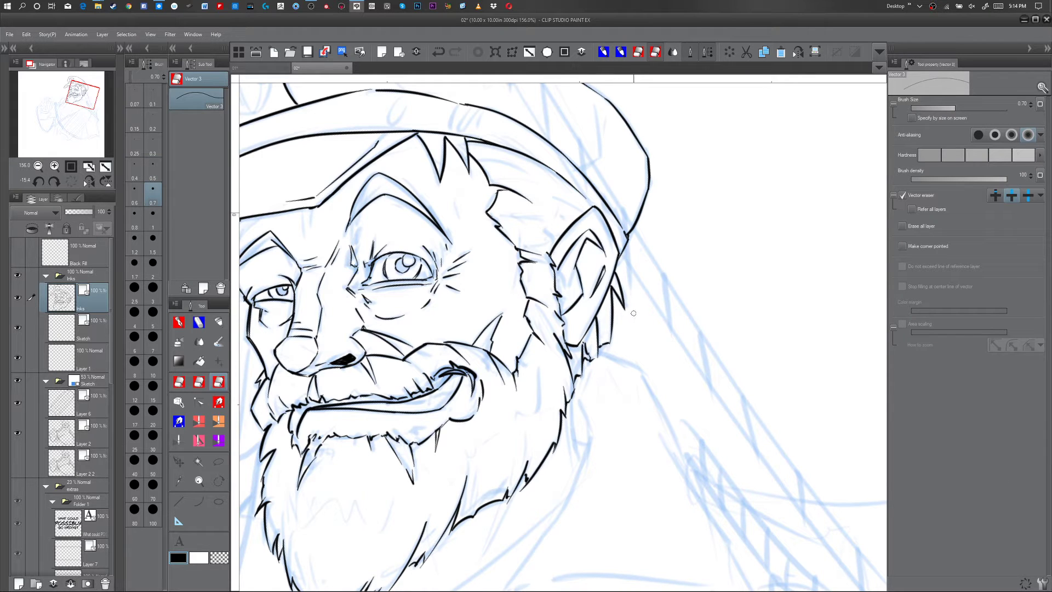
{"action": "key", "text": "p"}
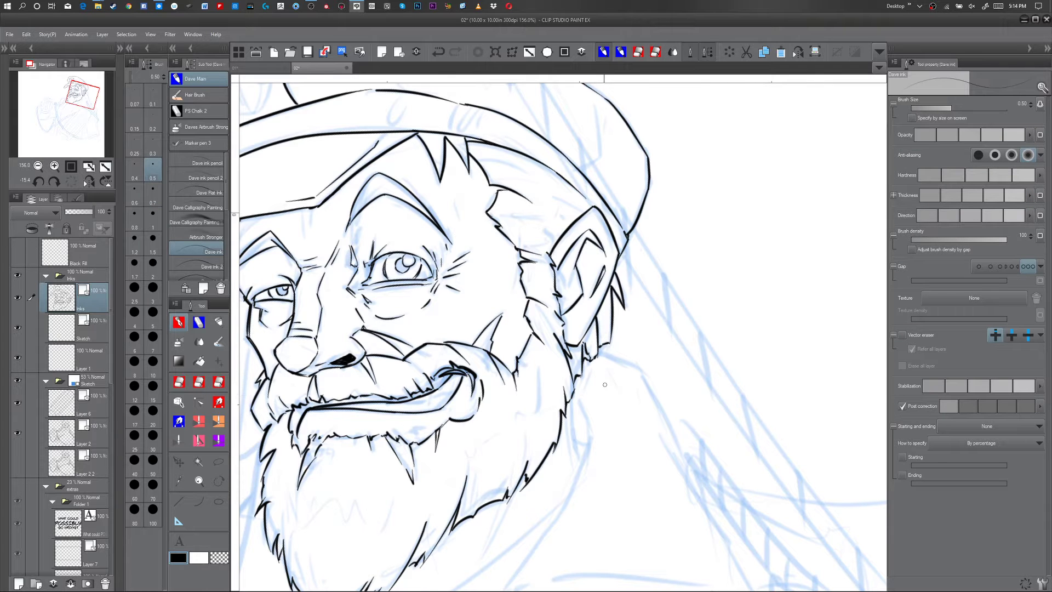
- Ink a few curved hair strands at the temple between the cap band and the ear
{"action": "left_click_drag", "start_coordinate": [690, 394], "coordinate": [655, 241]}
{"action": "left_click_drag", "start_coordinate": [369, 355], "coordinate": [398, 308]}
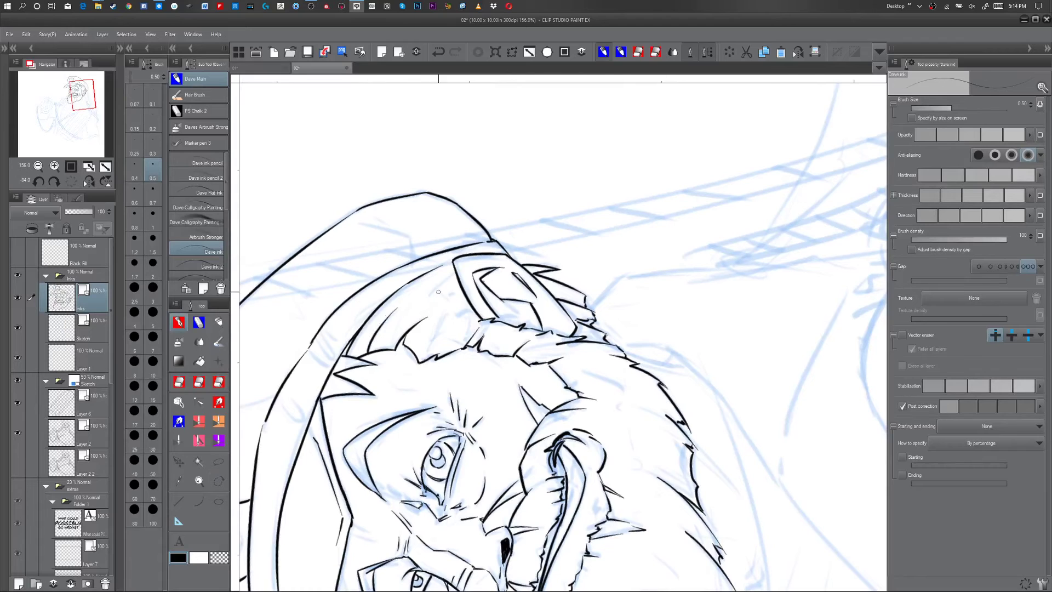
{"action": "left_click_drag", "start_coordinate": [440, 265], "coordinate": [453, 260]}
{"action": "mouse_move", "coordinate": [422, 357]}
{"action": "left_mouse_down"}
{"action": "mouse_move", "coordinate": [443, 326]}
{"action": "mouse_move", "coordinate": [437, 335]}
{"action": "left_mouse_up"}
- Ink the small oval eyelets on the cap band and the strap buckle detail above the temple hair
{"action": "left_click_drag", "start_coordinate": [447, 431], "coordinate": [576, 325]}
{"action": "key", "text": "shift+space"}
{"action": "left_click_drag", "start_coordinate": [626, 245], "coordinate": [567, 187]}
{"action": "mouse_move", "coordinate": [371, 212]}
{"action": "left_mouse_down"}
{"action": "mouse_move", "coordinate": [361, 218]}
{"action": "mouse_move", "coordinate": [361, 203]}
{"action": "left_mouse_up"}
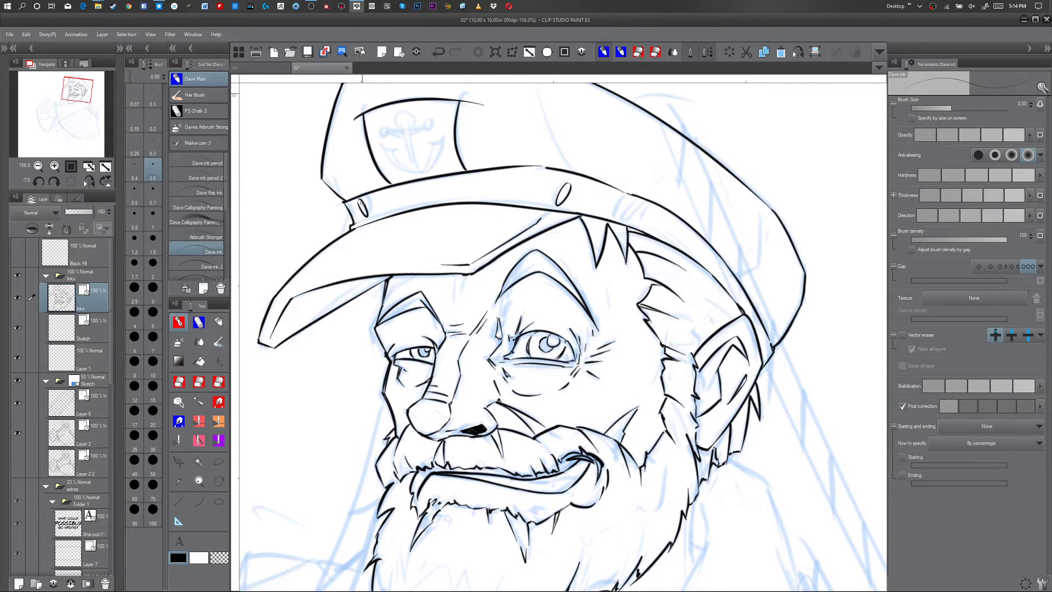
{"action": "mouse_move", "coordinate": [609, 221]}
{"action": "left_mouse_down"}
{"action": "mouse_move", "coordinate": [626, 194]}
{"action": "mouse_move", "coordinate": [612, 220]}
{"action": "mouse_move", "coordinate": [628, 220]}
{"action": "left_mouse_up"}
{"action": "left_click_drag", "start_coordinate": [642, 206], "coordinate": [639, 223]}
{"action": "left_click_drag", "start_coordinate": [660, 230], "coordinate": [624, 339]}
- Ink a long crease down the middle of the cap's crown and a short curved crease near its rear edge
{"action": "left_click_drag", "start_coordinate": [529, 270], "coordinate": [502, 185]}
{"action": "left_click_drag", "start_coordinate": [725, 372], "coordinate": [706, 382]}
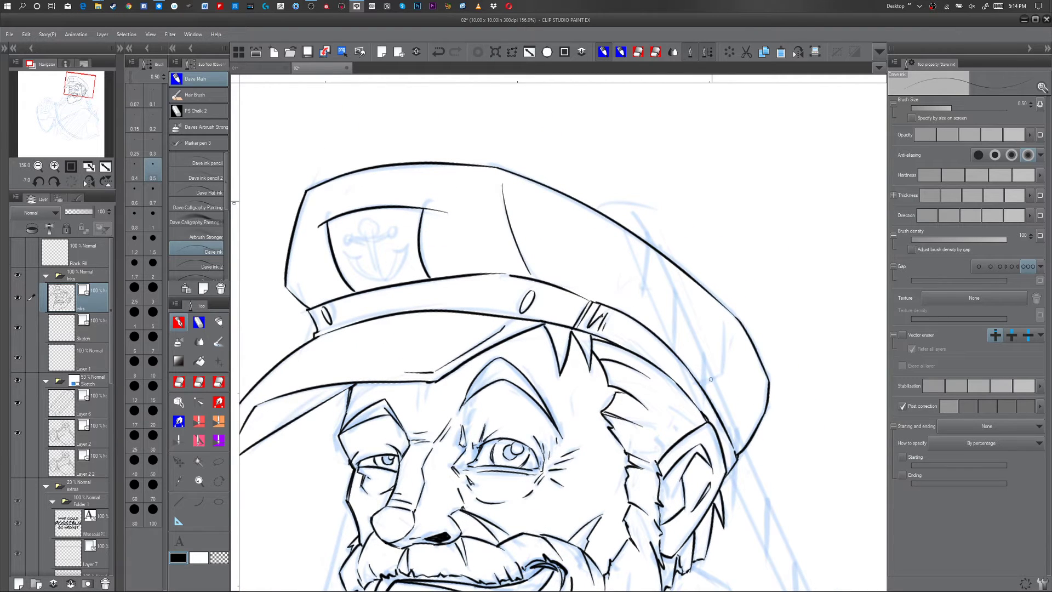
{"action": "left_click_drag", "start_coordinate": [729, 336], "coordinate": [728, 370]}
{"action": "key", "text": "ctrl+z"}
{"action": "key", "text": "ctrl+z"}
{"action": "left_click_drag", "start_coordinate": [710, 383], "coordinate": [728, 368]}
{"action": "left_click_drag", "start_coordinate": [729, 317], "coordinate": [729, 367]}
{"action": "key", "text": "ctrl+z"}
- Ink the anchor emblem's double top ring, the round crossbar ends and the two lines of its shank
{"action": "mouse_move", "coordinate": [585, 411]}
{"action": "left_mouse_down"}
{"action": "mouse_move", "coordinate": [610, 353]}
{"action": "mouse_move", "coordinate": [642, 348]}
{"action": "mouse_move", "coordinate": [641, 365]}
{"action": "left_mouse_up"}
{"action": "mouse_move", "coordinate": [578, 320]}
{"action": "left_mouse_down"}
{"action": "mouse_move", "coordinate": [620, 382]}
{"action": "mouse_move", "coordinate": [621, 415]}
{"action": "left_mouse_up"}
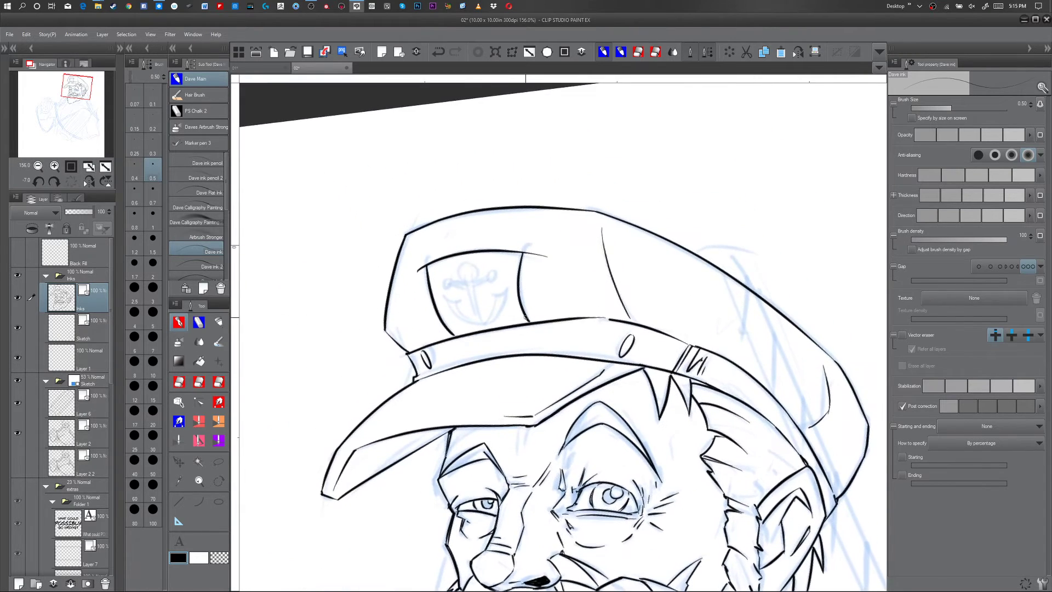
{"action": "key", "text": "ctrl+space"}
{"action": "mouse_move", "coordinate": [489, 327]}
{"action": "left_mouse_down"}
{"action": "mouse_move", "coordinate": [520, 318]}
{"action": "mouse_move", "coordinate": [511, 224]}
{"action": "left_mouse_up"}
{"action": "mouse_move", "coordinate": [441, 190]}
{"action": "left_mouse_down"}
{"action": "mouse_move", "coordinate": [426, 208]}
{"action": "mouse_move", "coordinate": [441, 186]}
{"action": "mouse_move", "coordinate": [440, 204]}
{"action": "left_mouse_up"}
{"action": "key", "text": "ctrl+z"}
{"action": "key", "text": "ctrl+z"}
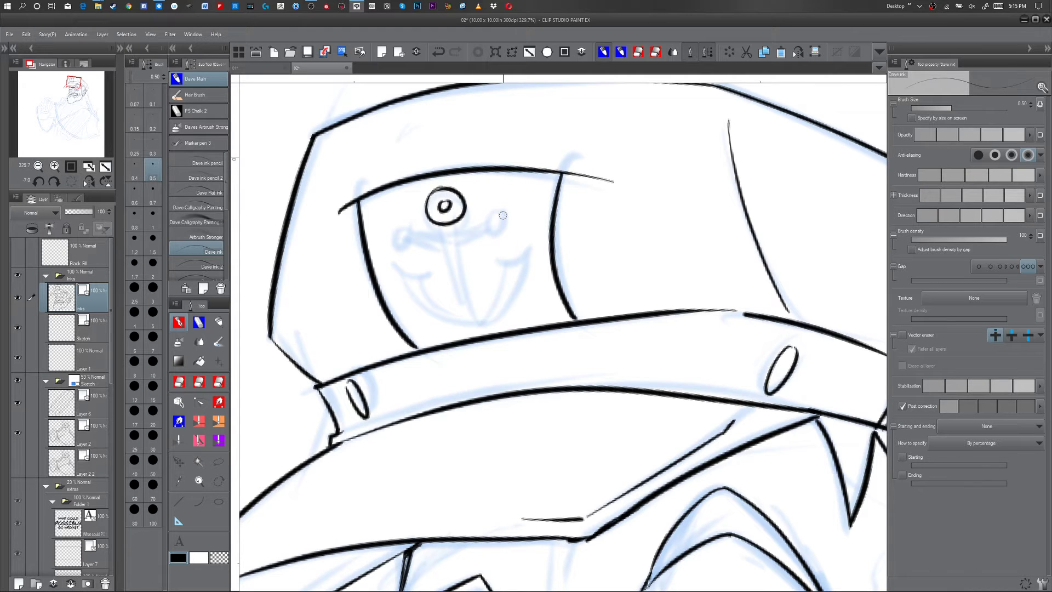
{"action": "mouse_move", "coordinate": [501, 211]}
{"action": "left_mouse_down"}
{"action": "mouse_move", "coordinate": [498, 234]}
{"action": "mouse_move", "coordinate": [502, 212]}
{"action": "left_mouse_up"}
{"action": "mouse_move", "coordinate": [412, 244]}
{"action": "left_mouse_down"}
{"action": "mouse_move", "coordinate": [410, 225]}
{"action": "mouse_move", "coordinate": [412, 241]}
{"action": "mouse_move", "coordinate": [467, 285]}
{"action": "mouse_move", "coordinate": [478, 320]}
{"action": "left_mouse_up"}
{"action": "left_click_drag", "start_coordinate": [444, 226], "coordinate": [470, 323]}
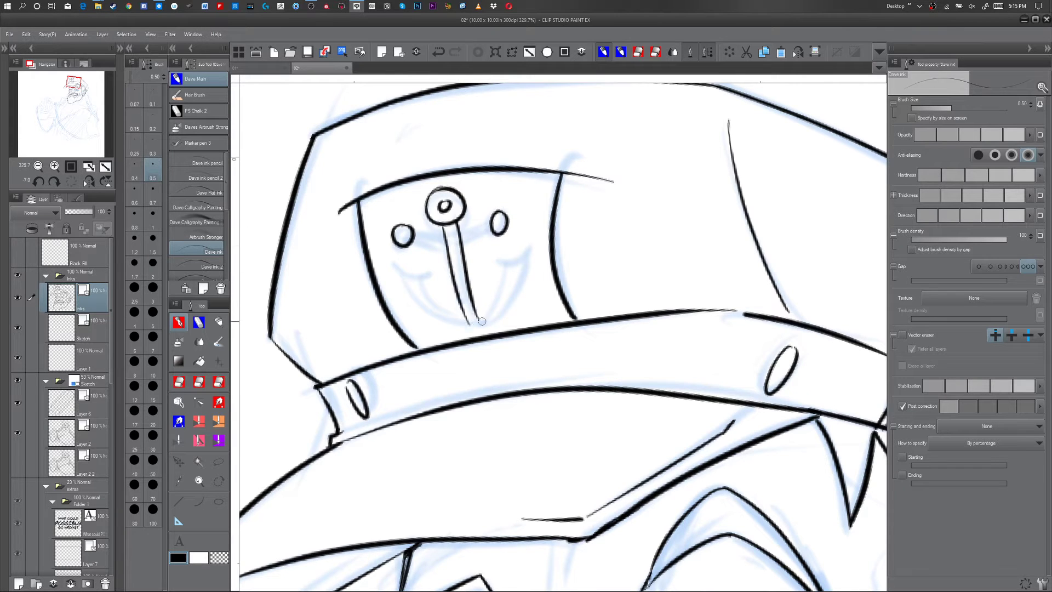
- Ink the anchor's right crossbar arm and erase the line separating it from its round end with a smaller vector eraser
{"action": "left_click_drag", "start_coordinate": [467, 244], "coordinate": [490, 223]}
{"action": "key", "text": "e"}
{"action": "key", "text": "bracketleft"}
{"action": "key", "text": "bracketleft"}
{"action": "key", "text": "bracketleft"}
{"action": "key", "text": "bracketleft"}
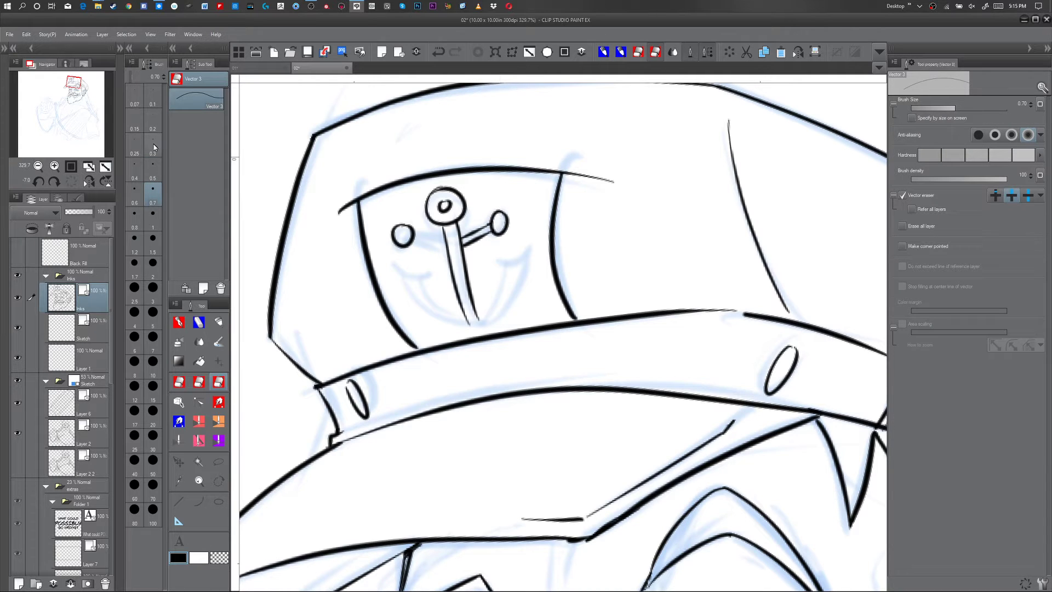
{"action": "left_click", "coordinate": [493, 226]}
{"action": "key", "text": "p"}
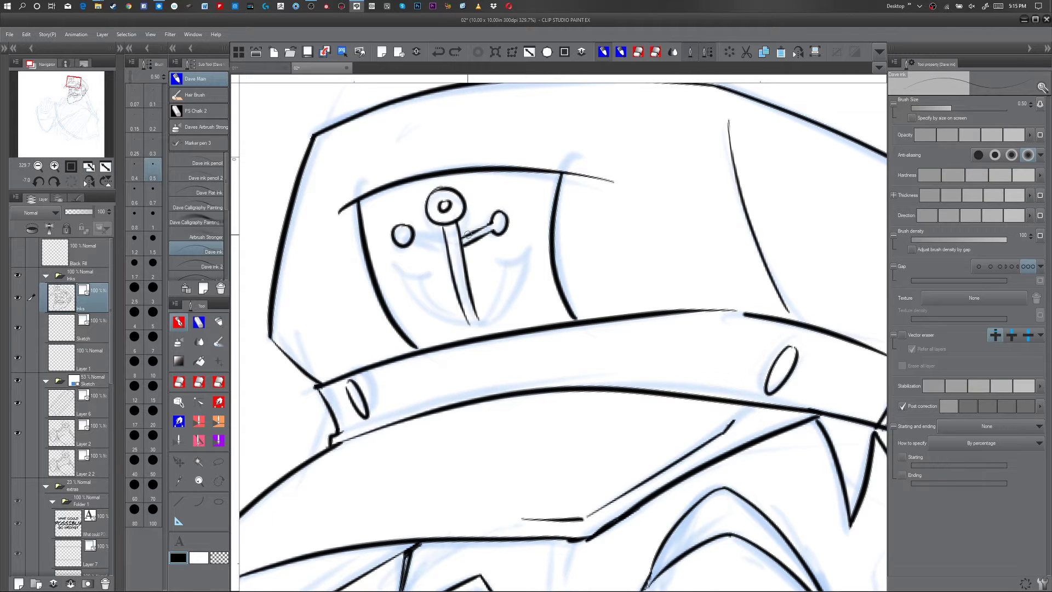
- Clean up the joint between the anchor's right crossbar arm and the shank, redrawing the corner and erasing overlaps
{"action": "left_click", "coordinate": [463, 247]}
{"action": "key", "text": "e"}
{"action": "left_click", "coordinate": [459, 247]}
{"action": "key", "text": "p"}
{"action": "key", "text": "ctrl+z"}
{"action": "left_click", "coordinate": [462, 247]}
{"action": "key", "text": "e"}
{"action": "left_click", "coordinate": [460, 243]}
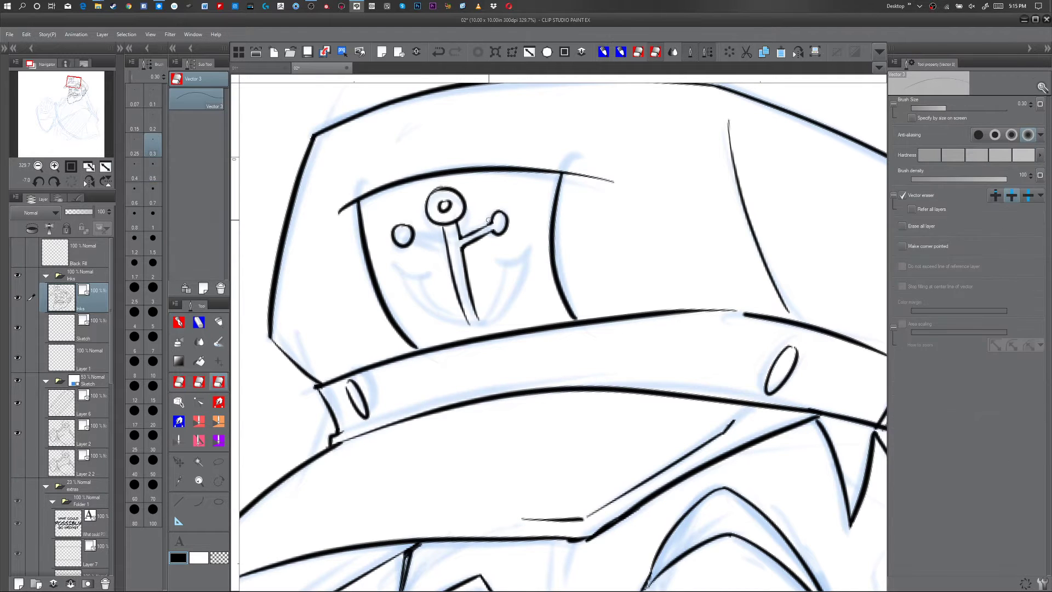
{"action": "key", "text": "p"}
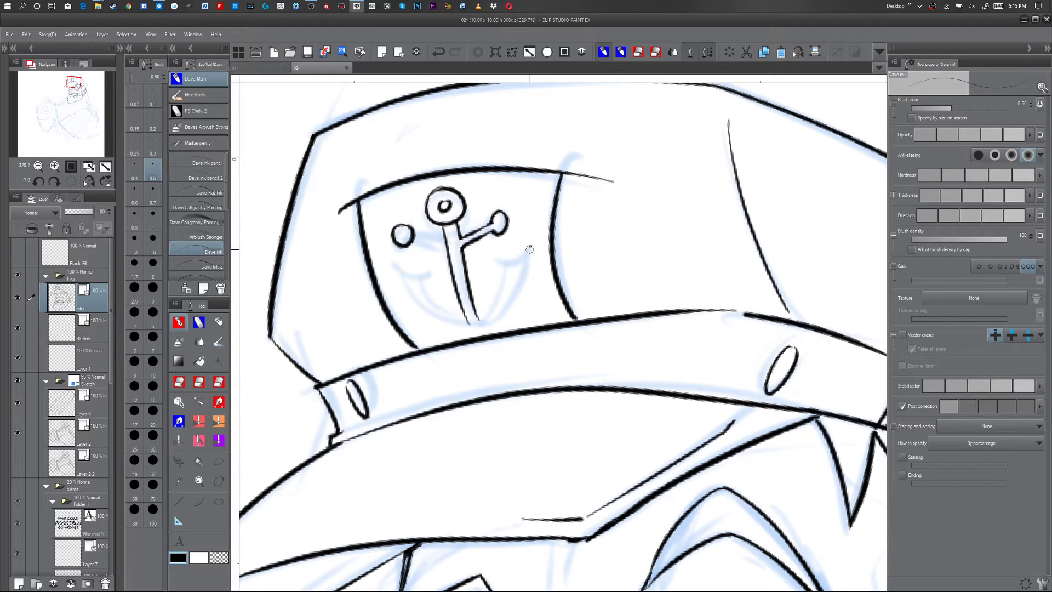
- Ink the anchor's right fluke as a curved, pointed hook with a small barb on its inner edge
{"action": "mouse_move", "coordinate": [530, 247]}
{"action": "left_mouse_down"}
{"action": "mouse_move", "coordinate": [518, 289]}
{"action": "mouse_move", "coordinate": [477, 319]}
{"action": "left_mouse_up"}
{"action": "key", "text": "ctrl+z"}
{"action": "mouse_move", "coordinate": [531, 245]}
{"action": "left_mouse_down"}
{"action": "mouse_move", "coordinate": [527, 266]}
{"action": "mouse_move", "coordinate": [477, 323]}
{"action": "left_mouse_up"}
{"action": "left_click_drag", "start_coordinate": [530, 237], "coordinate": [477, 325]}
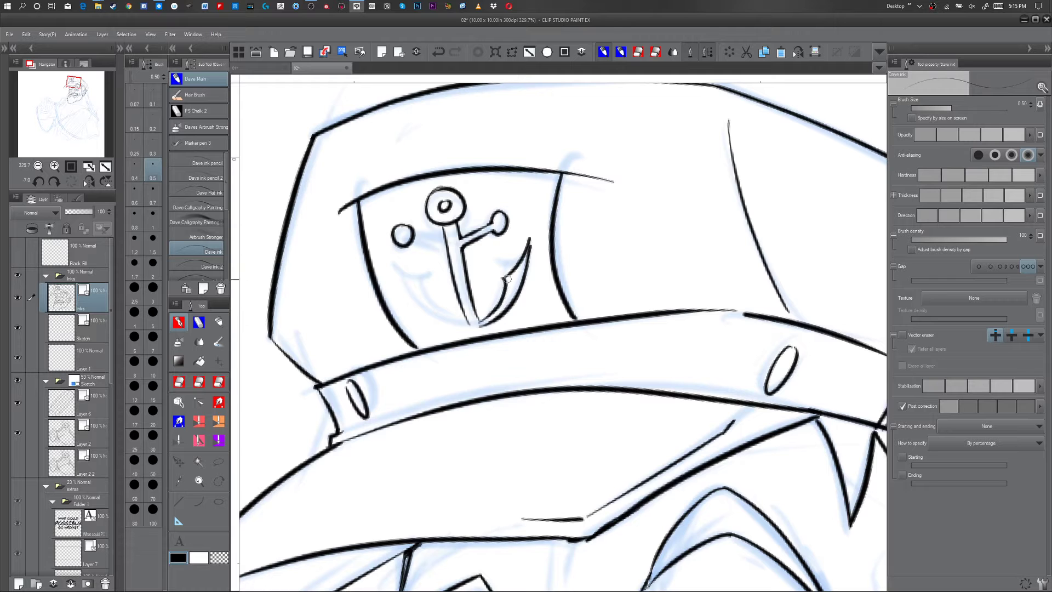
- Ink the anchor's left fluke with a curved outer line and a barbed inner edge, redoing strokes until they fit
{"action": "key", "text": "r"}
{"action": "mouse_move", "coordinate": [660, 315]}
{"action": "left_mouse_down"}
{"action": "mouse_move", "coordinate": [666, 351]}
{"action": "mouse_move", "coordinate": [625, 409]}
{"action": "left_mouse_up"}
{"action": "mouse_move", "coordinate": [541, 150]}
{"action": "left_mouse_down"}
{"action": "mouse_move", "coordinate": [520, 245]}
{"action": "mouse_move", "coordinate": [529, 259]}
{"action": "left_mouse_up"}
{"action": "key", "text": "ctrl+z"}
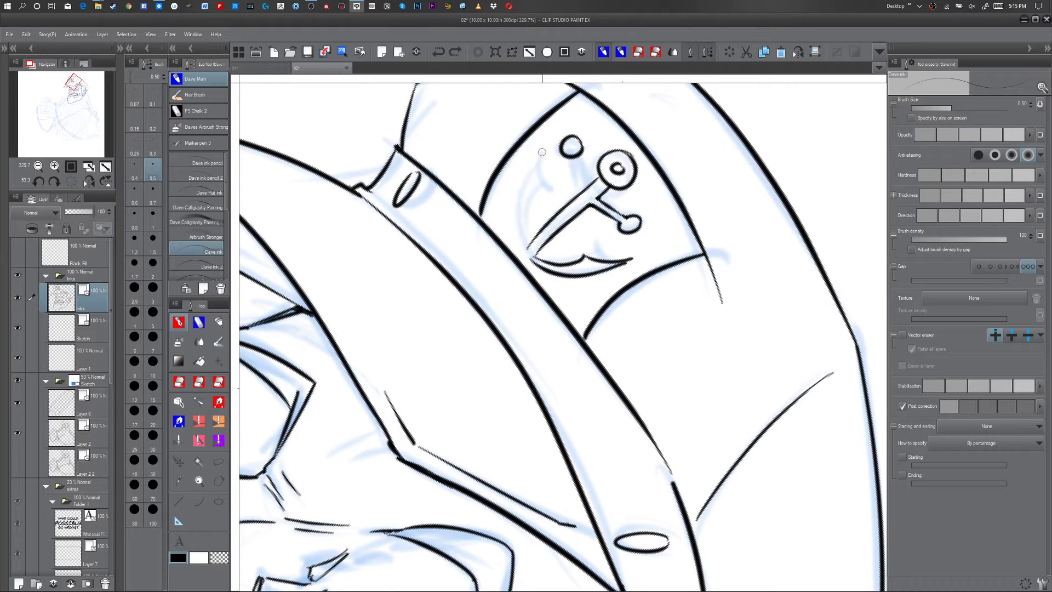
{"action": "mouse_move", "coordinate": [543, 148]}
{"action": "left_mouse_down"}
{"action": "mouse_move", "coordinate": [522, 246]}
{"action": "mouse_move", "coordinate": [532, 260]}
{"action": "left_mouse_up"}
{"action": "key", "text": "ctrl+z"}
{"action": "mouse_move", "coordinate": [543, 147]}
{"action": "left_mouse_down"}
{"action": "mouse_move", "coordinate": [516, 214]}
{"action": "mouse_move", "coordinate": [578, 249]}
{"action": "mouse_move", "coordinate": [514, 204]}
{"action": "mouse_move", "coordinate": [532, 262]}
{"action": "left_mouse_up"}
{"action": "key", "text": "ctrl+z"}
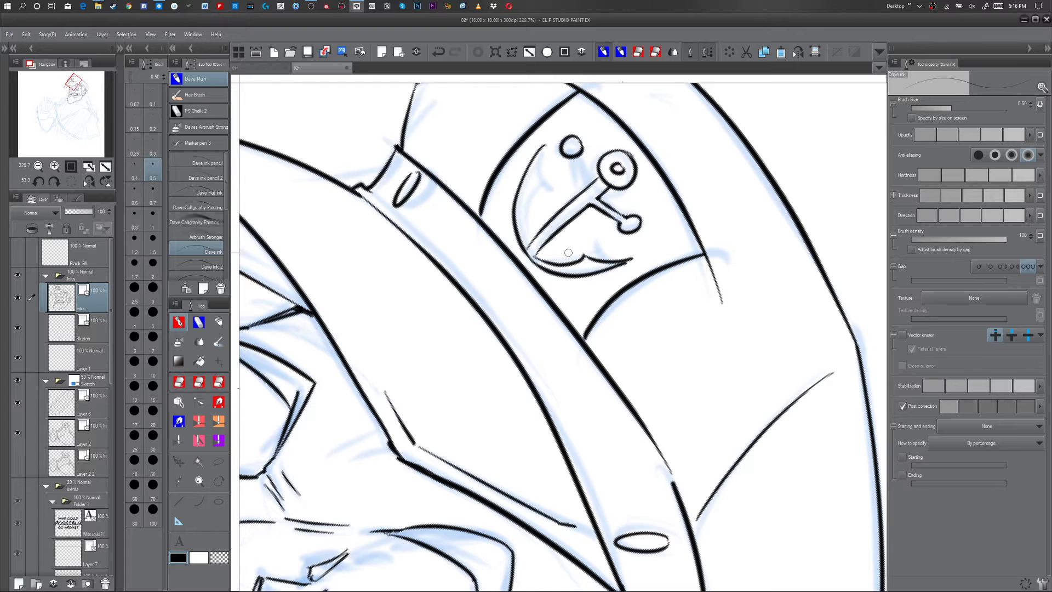
{"action": "left_click_drag", "start_coordinate": [546, 142], "coordinate": [543, 187]}
{"action": "key", "text": "ctrl+z"}
{"action": "left_click_drag", "start_coordinate": [544, 147], "coordinate": [531, 243]}
{"action": "key", "text": "ctrl+z"}
{"action": "mouse_move", "coordinate": [543, 199]}
{"action": "left_mouse_down"}
{"action": "mouse_move", "coordinate": [533, 199]}
{"action": "mouse_move", "coordinate": [528, 246]}
{"action": "left_mouse_up"}
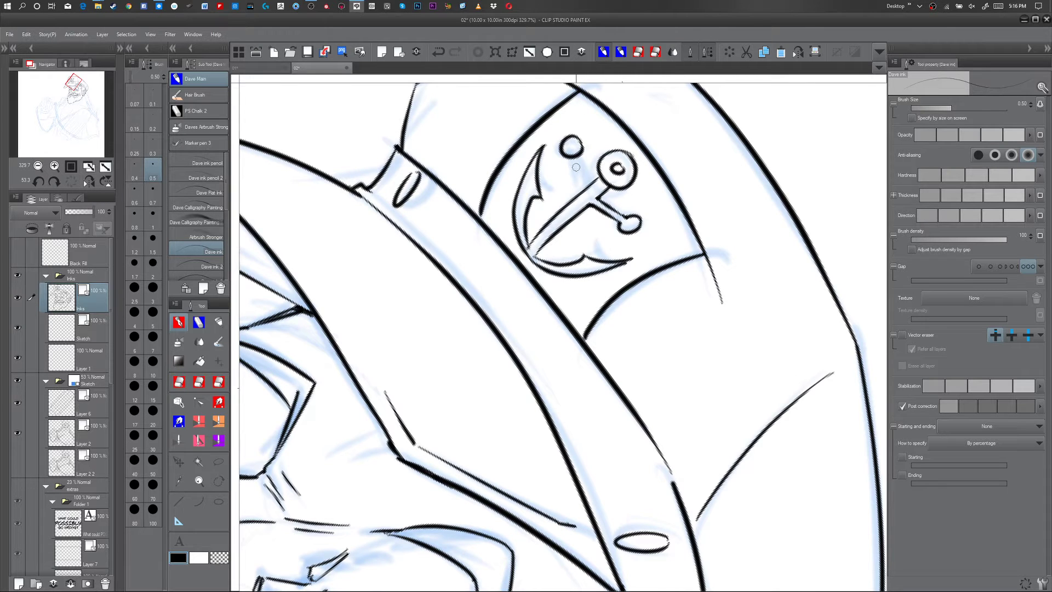
- Ink the anchor's left crossbar arm and erase the shank line crossing its base
{"action": "mouse_move", "coordinate": [573, 158]}
{"action": "left_mouse_down"}
{"action": "mouse_move", "coordinate": [587, 189]}
{"action": "mouse_move", "coordinate": [611, 167]}
{"action": "mouse_move", "coordinate": [589, 169]}
{"action": "mouse_move", "coordinate": [578, 149]}
{"action": "mouse_move", "coordinate": [572, 163]}
{"action": "mouse_move", "coordinate": [578, 155]}
{"action": "mouse_move", "coordinate": [584, 189]}
{"action": "left_mouse_up"}
{"action": "key", "text": "ctrl+z"}
{"action": "key", "text": "ctrl+z"}
{"action": "key", "text": "e"}
{"action": "left_click", "coordinate": [582, 193]}
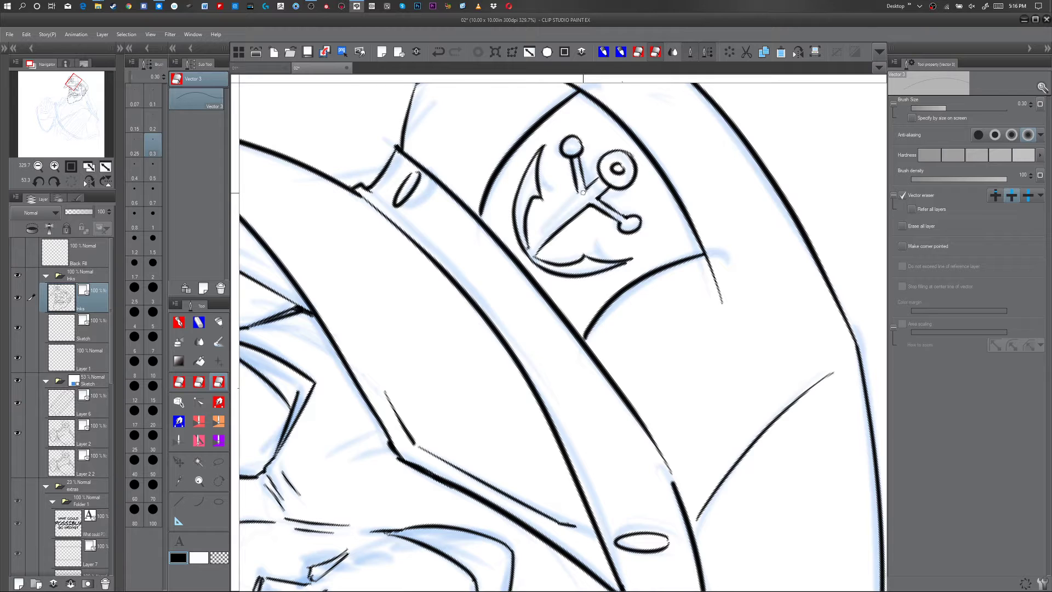
{"action": "key", "text": "p"}
{"action": "key", "text": "ctrl+z"}
{"action": "left_click_drag", "start_coordinate": [578, 194], "coordinate": [584, 188]}
{"action": "key", "text": "e"}
{"action": "left_click", "coordinate": [583, 191]}
{"action": "key", "text": "p"}
- Clean up the joint between the anchor's ring and shank by erasing and retouching the overlapping lines
{"action": "key", "text": "e"}
{"action": "left_click", "coordinate": [607, 179]}
{"action": "key", "text": "p"}
{"action": "key", "text": "ctrl+z"}
{"action": "left_click", "coordinate": [601, 175]}
{"action": "key", "text": "e"}
{"action": "key", "text": "p"}
{"action": "key", "text": "e"}
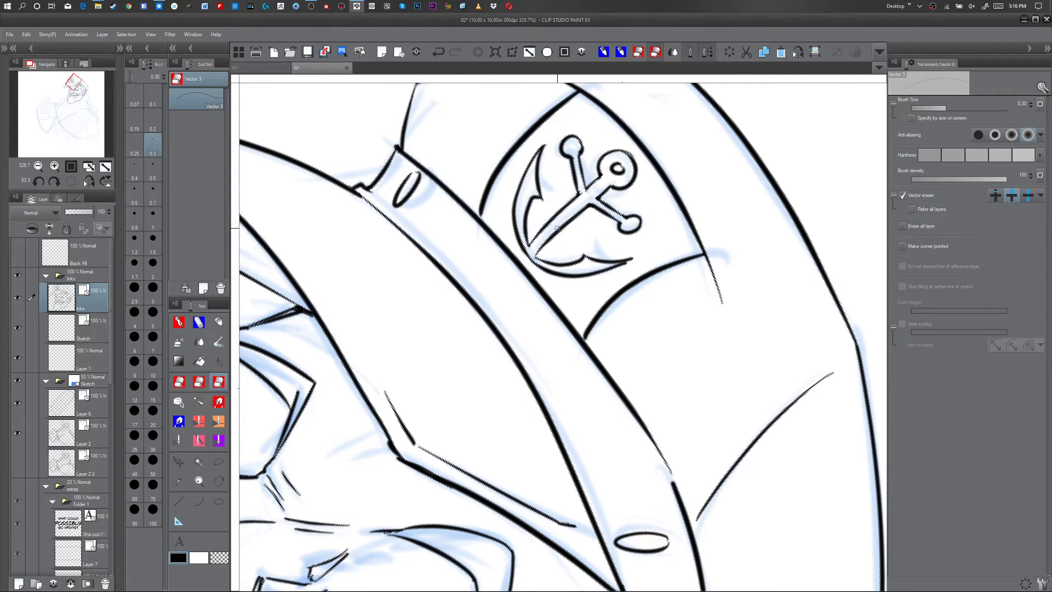
{"action": "key", "text": "p"}
- Ink the collar fold beneath the jaw and the collar's rear edge from behind the ear down to the shoulder
{"action": "key", "text": "ctrl+space"}
{"action": "left_click_drag", "start_coordinate": [650, 313], "coordinate": [641, 315]}
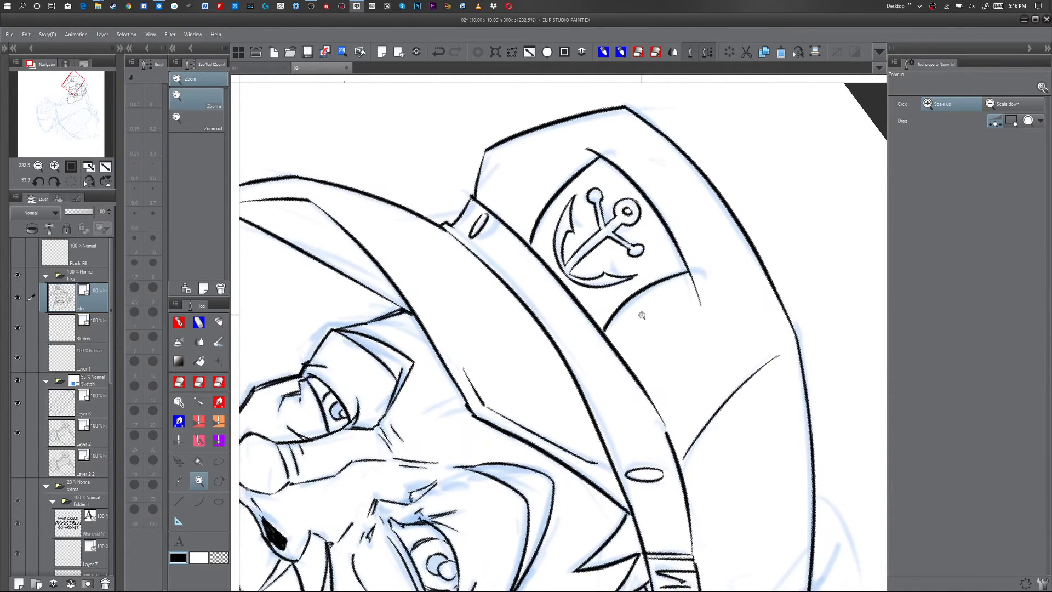
{"action": "key", "text": "p"}
{"action": "left_click", "coordinate": [547, 52]}
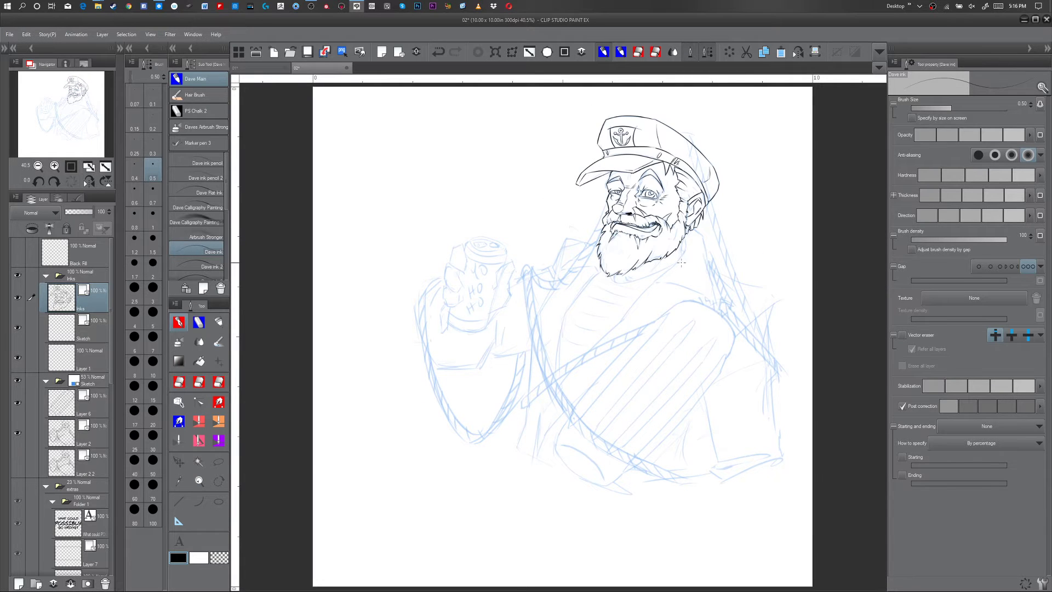
{"action": "key", "text": "slash"}
{"action": "left_click_drag", "start_coordinate": [652, 268], "coordinate": [589, 410]}
{"action": "key", "text": "p"}
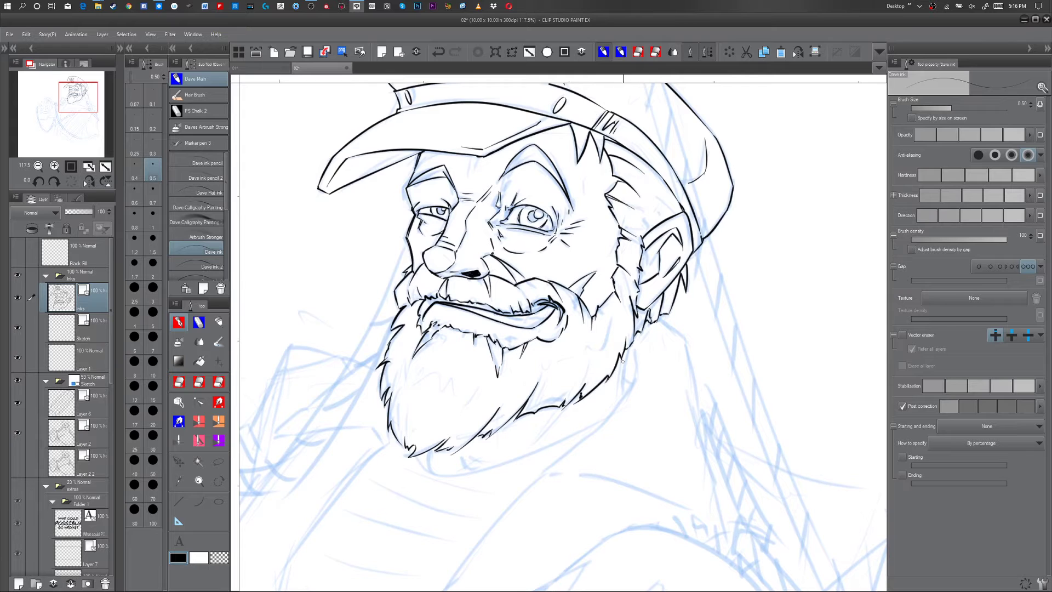
{"action": "left_click_drag", "start_coordinate": [628, 355], "coordinate": [622, 394]}
{"action": "left_click_drag", "start_coordinate": [634, 348], "coordinate": [636, 373]}
{"action": "left_click_drag", "start_coordinate": [686, 342], "coordinate": [723, 518]}
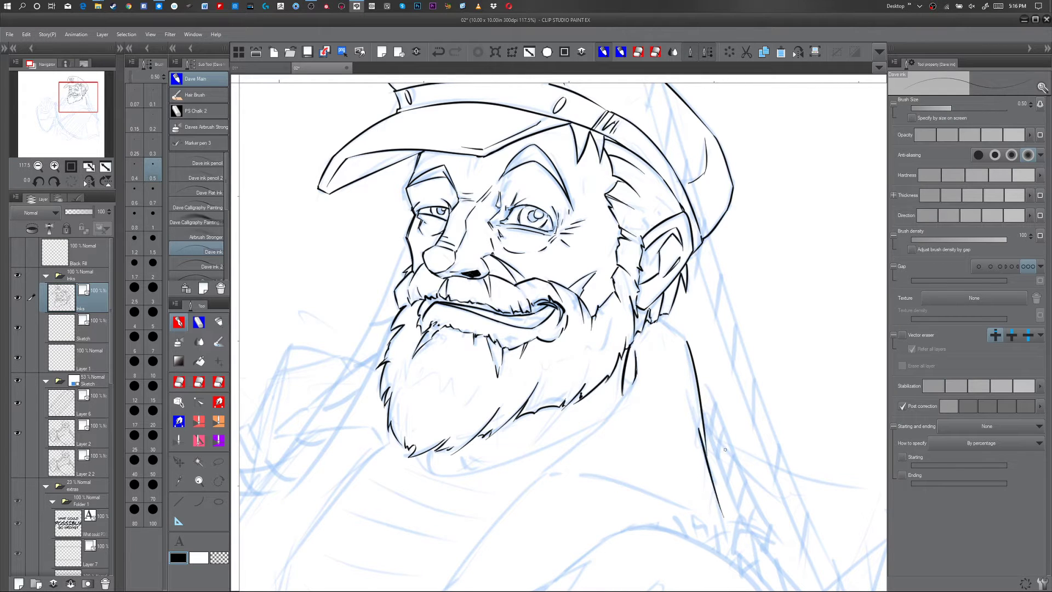
{"action": "left_click_drag", "start_coordinate": [660, 318], "coordinate": [687, 341]}
- Ink the collar's front edge from beneath the jaw down to the chest, adjusting the line with the vector pinch tool
{"action": "mouse_move", "coordinate": [739, 434]}
{"action": "left_mouse_down"}
{"action": "mouse_move", "coordinate": [732, 333]}
{"action": "mouse_move", "coordinate": [744, 329]}
{"action": "left_mouse_up"}
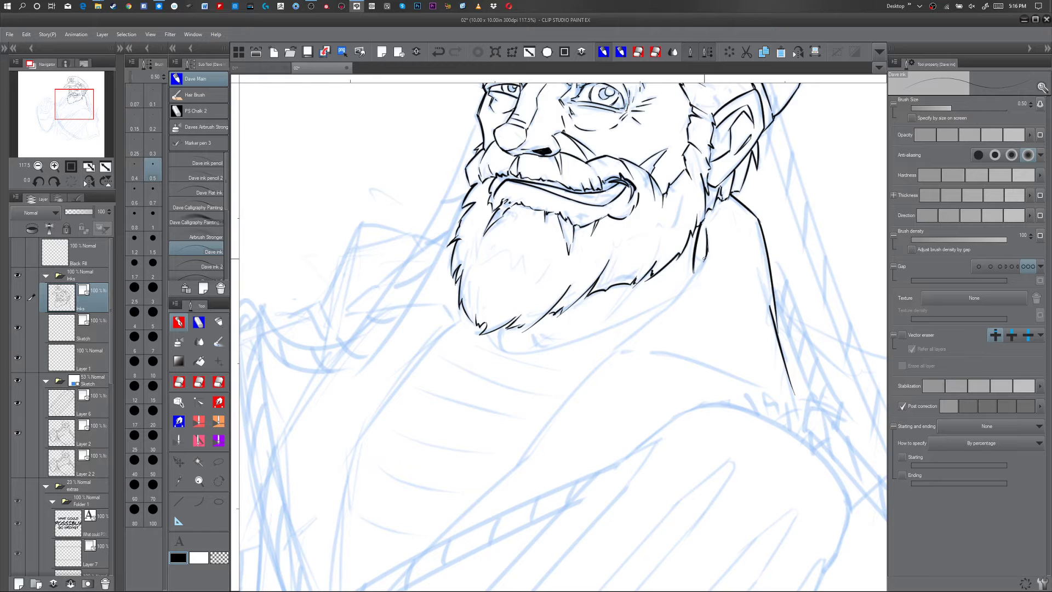
{"action": "left_click_drag", "start_coordinate": [707, 256], "coordinate": [538, 454]}
{"action": "key", "text": "ctrl+z"}
{"action": "left_click_drag", "start_coordinate": [680, 294], "coordinate": [594, 371]}
{"action": "key", "text": "y"}
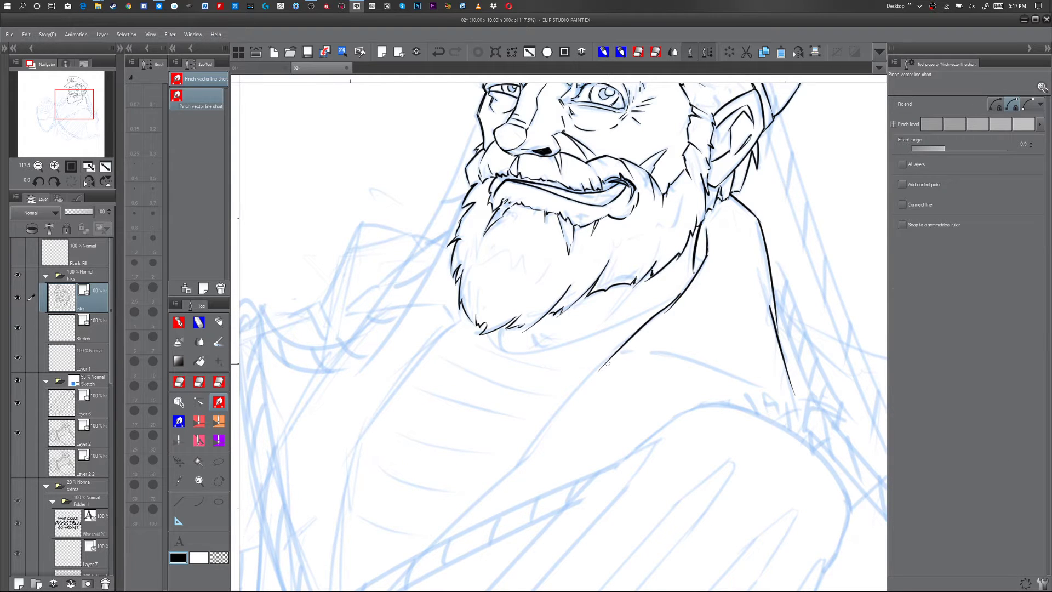
{"action": "key", "text": "p"}
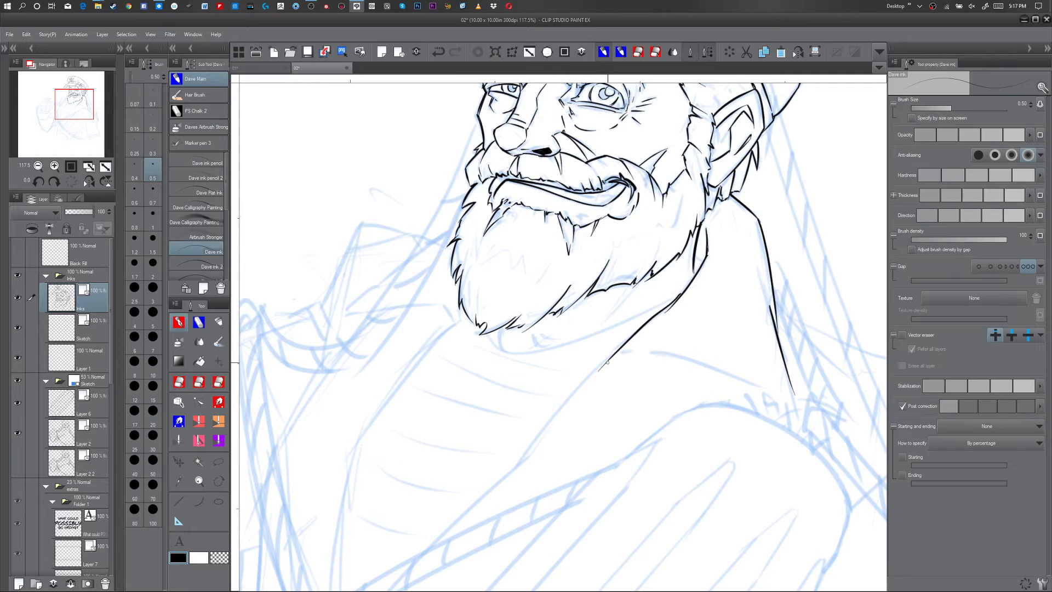
{"action": "key", "text": "y"}
{"action": "mouse_move", "coordinate": [606, 365]}
{"action": "left_mouse_down"}
{"action": "mouse_move", "coordinate": [514, 472]}
{"action": "mouse_move", "coordinate": [523, 454]}
{"action": "left_mouse_up"}
{"action": "key", "text": "p"}
{"action": "key", "text": "y"}
{"action": "left_click_drag", "start_coordinate": [580, 379], "coordinate": [584, 377]}
{"action": "key", "text": "p"}
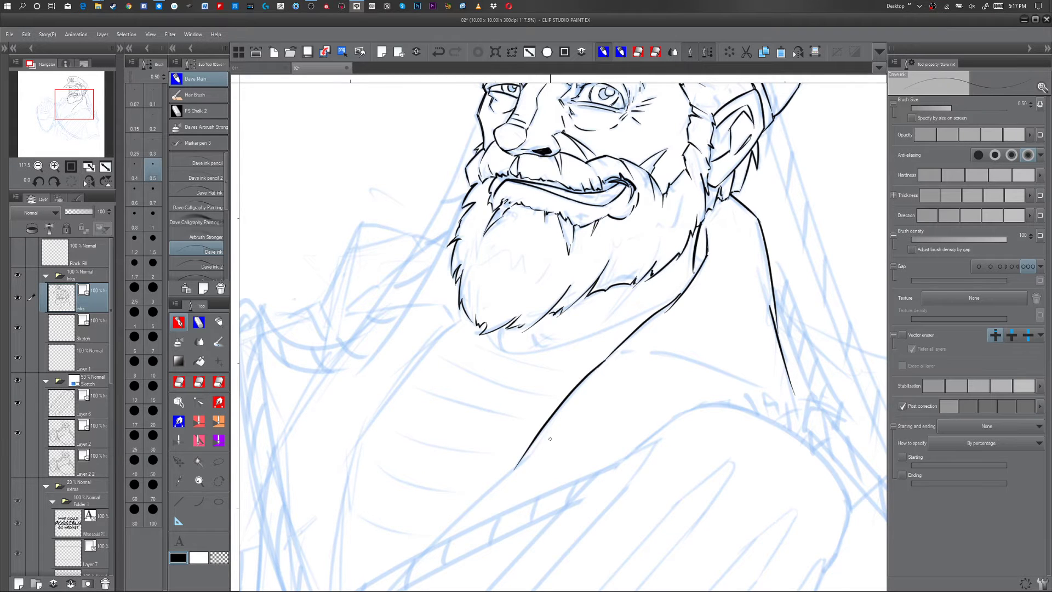
- Extend the jacket's front edge diagonally down the chest and pinch the vector line to match the sketch
{"action": "mouse_move", "coordinate": [593, 422]}
{"action": "left_mouse_down"}
{"action": "mouse_move", "coordinate": [577, 435]}
{"action": "mouse_move", "coordinate": [674, 329]}
{"action": "mouse_move", "coordinate": [681, 265]}
{"action": "mouse_move", "coordinate": [652, 219]}
{"action": "left_mouse_up"}
{"action": "mouse_move", "coordinate": [592, 240]}
{"action": "left_mouse_down"}
{"action": "mouse_move", "coordinate": [548, 273]}
{"action": "mouse_move", "coordinate": [351, 512]}
{"action": "left_mouse_up"}
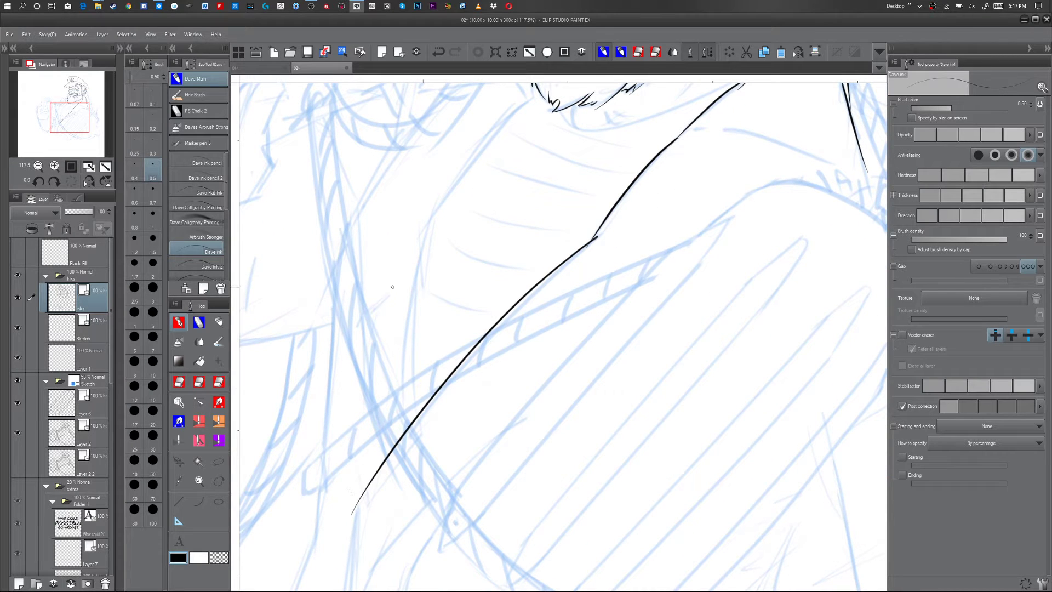
{"action": "key", "text": "y"}
{"action": "left_click_drag", "start_coordinate": [357, 500], "coordinate": [359, 507]}
{"action": "left_click_drag", "start_coordinate": [448, 376], "coordinate": [453, 379]}
{"action": "left_click_drag", "start_coordinate": [531, 288], "coordinate": [535, 291]}
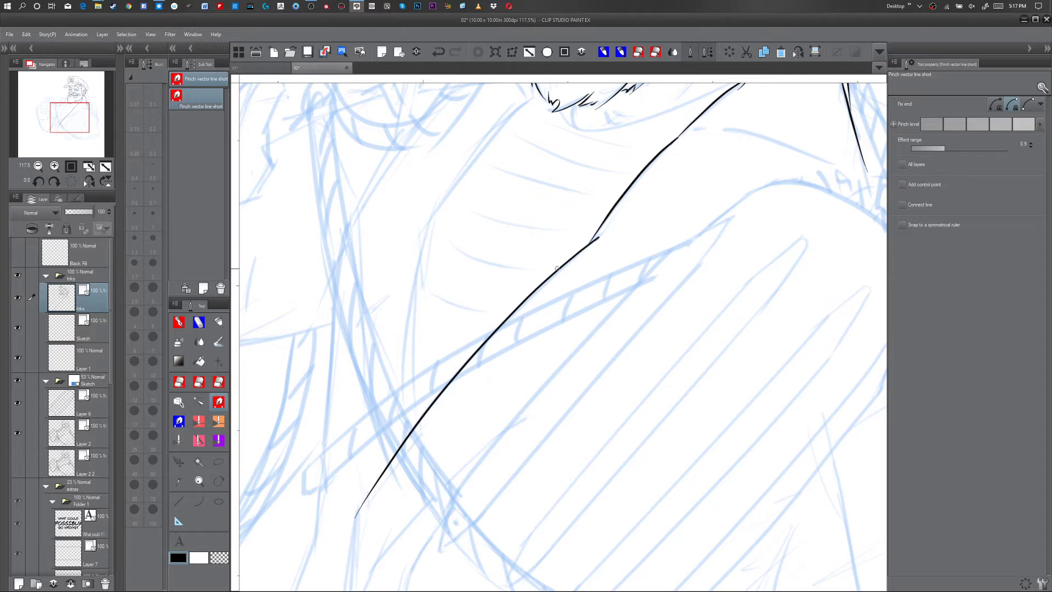
{"action": "key", "text": "p"}
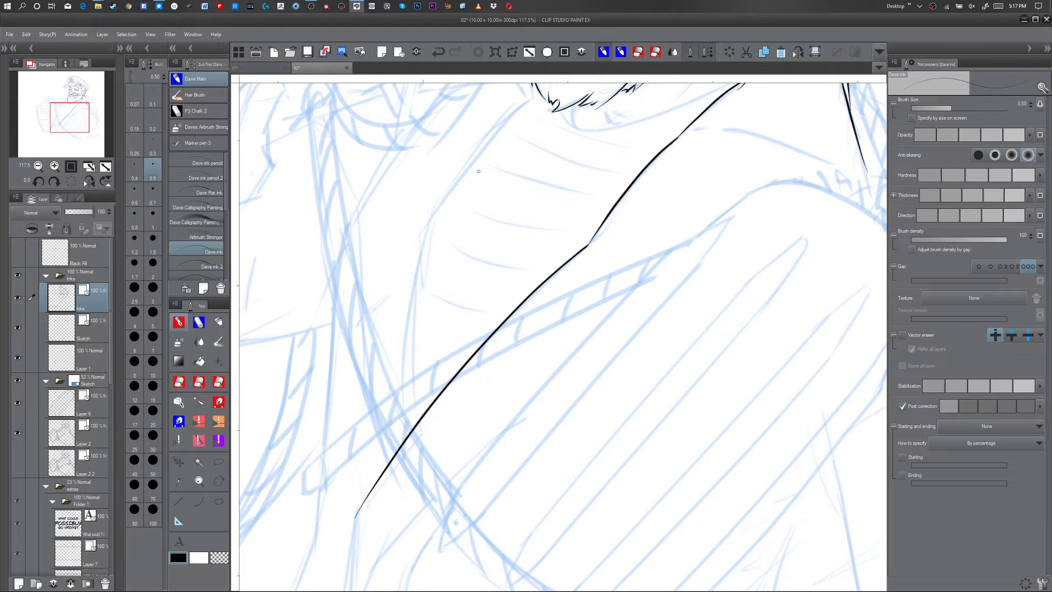
- Ink the opposite edge of the jacket opening from the beard tip downward and erase the overlapping ends at the corner
{"action": "left_click_drag", "start_coordinate": [432, 217], "coordinate": [397, 470]}
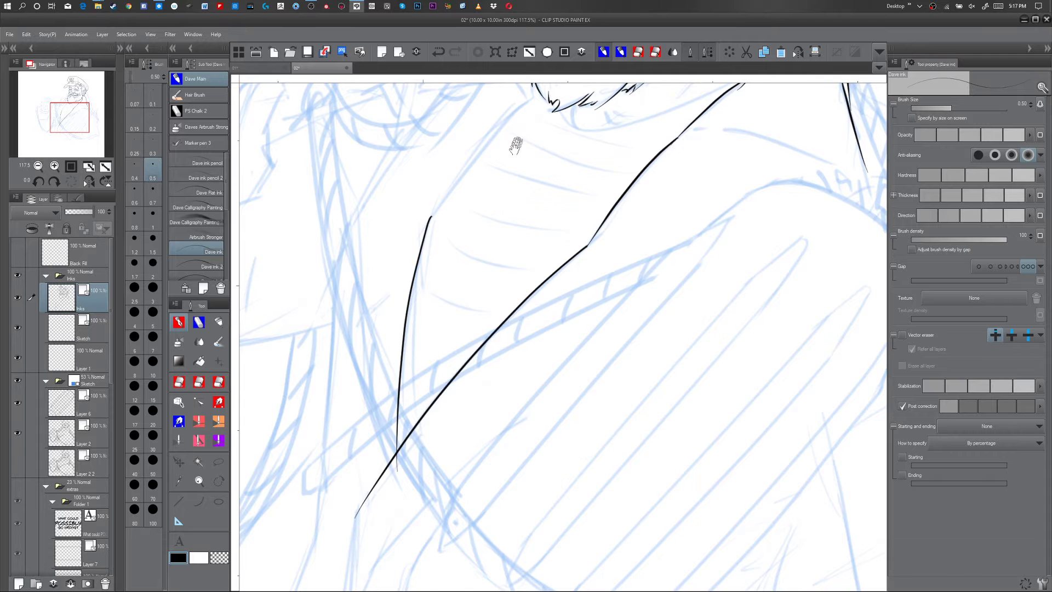
{"action": "left_click_drag", "start_coordinate": [516, 140], "coordinate": [470, 245]}
{"action": "left_click_drag", "start_coordinate": [499, 193], "coordinate": [372, 352]}
{"action": "key", "text": "e"}
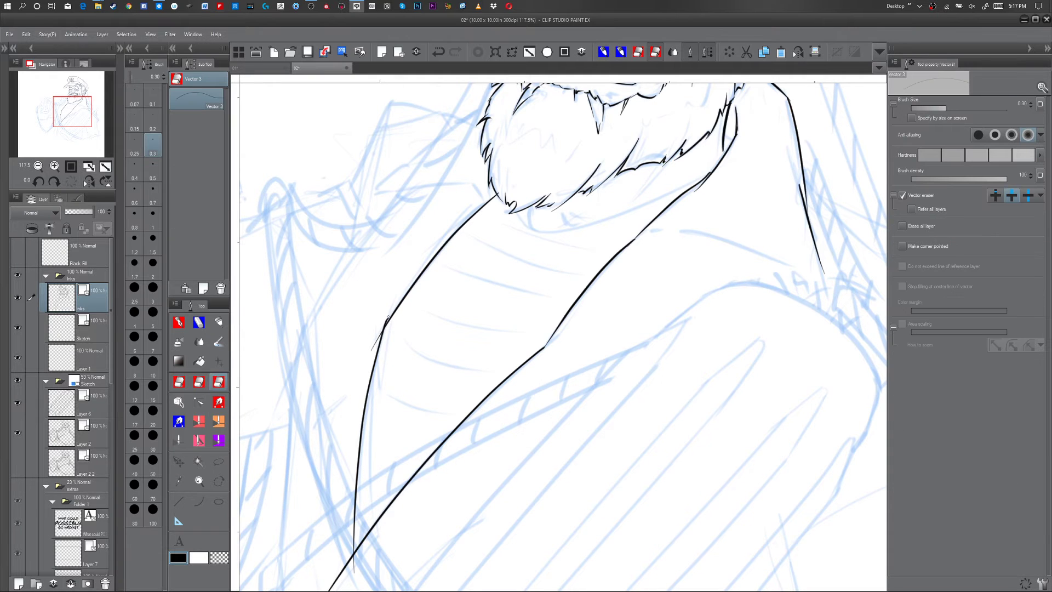
{"action": "left_click_drag", "start_coordinate": [384, 321], "coordinate": [387, 316]}
{"action": "left_click", "coordinate": [376, 336]}
{"action": "key", "text": "p"}
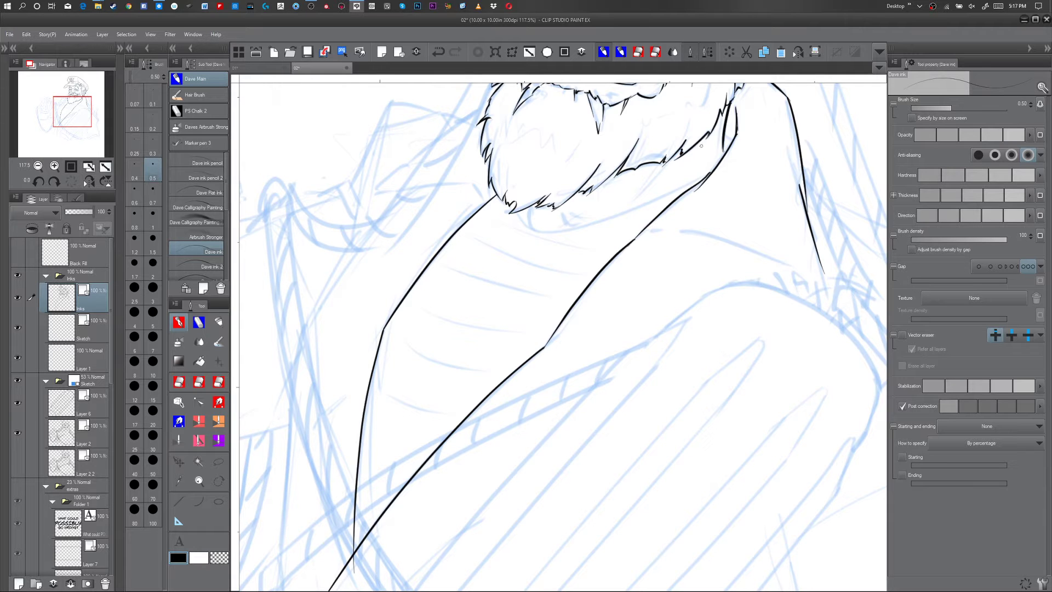
- Ink the far outer edge of the collar beside the beard and pinch its lower end into place
{"action": "mouse_move", "coordinate": [596, 196]}
{"action": "left_mouse_down"}
{"action": "mouse_move", "coordinate": [569, 311]}
{"action": "mouse_move", "coordinate": [603, 294]}
{"action": "left_mouse_up"}
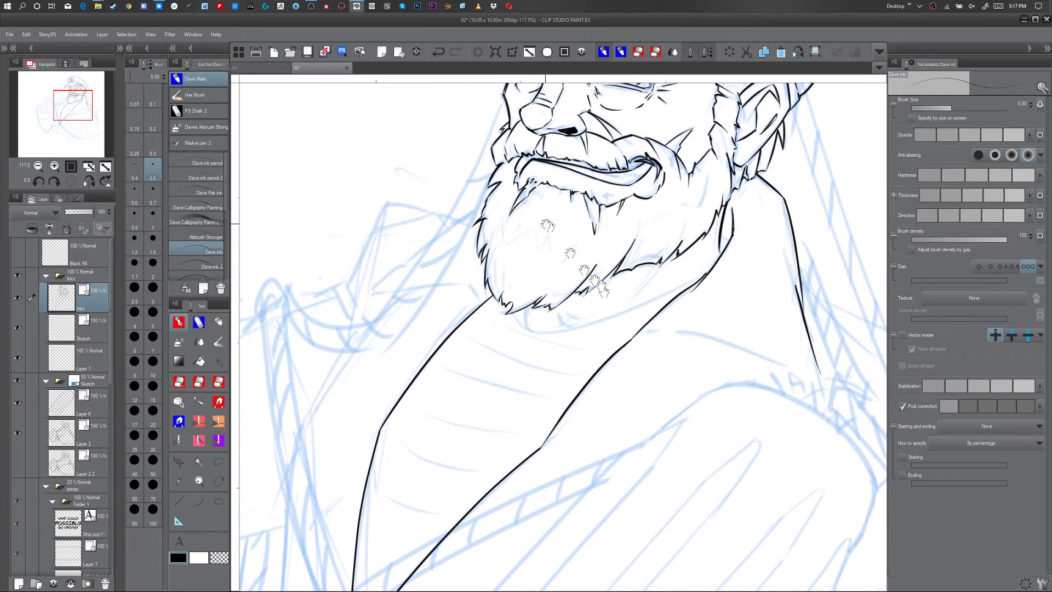
{"action": "left_click_drag", "start_coordinate": [374, 288], "coordinate": [474, 210]}
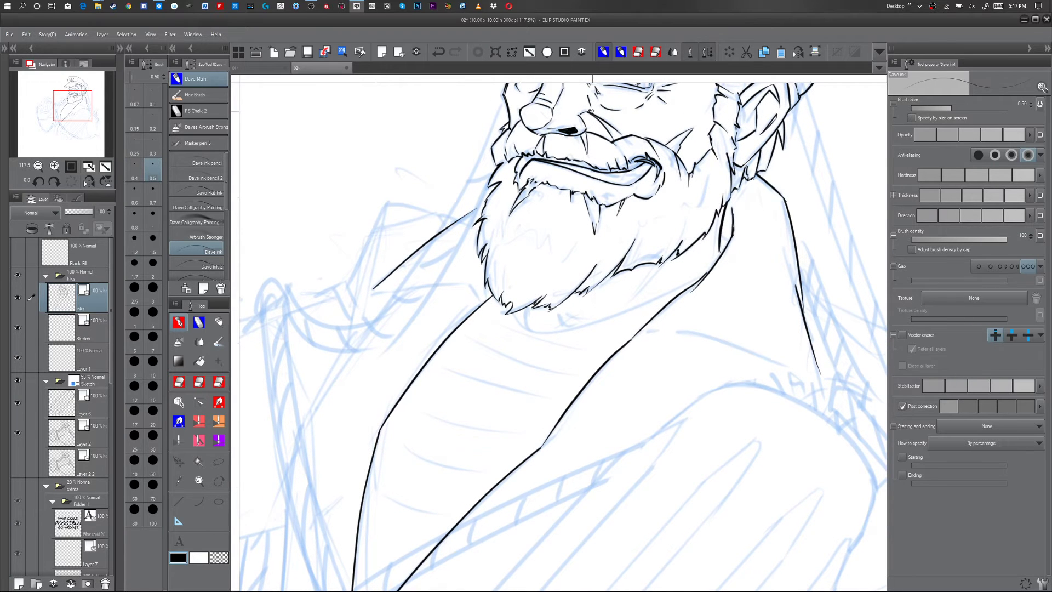
{"action": "key", "text": "ctrl+z"}
{"action": "left_click_drag", "start_coordinate": [485, 204], "coordinate": [375, 296]}
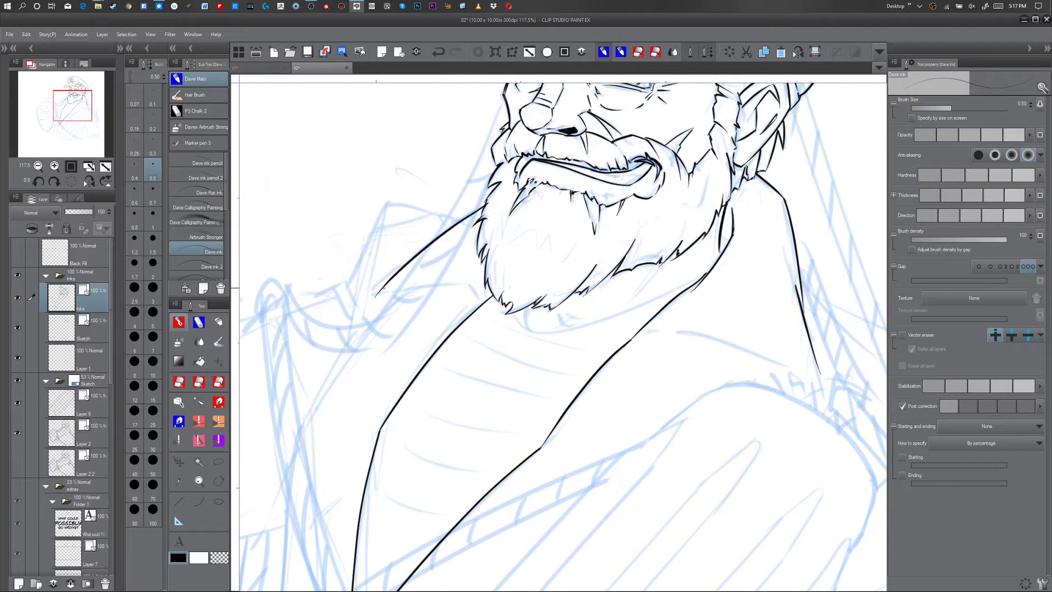
{"action": "key", "text": "y"}
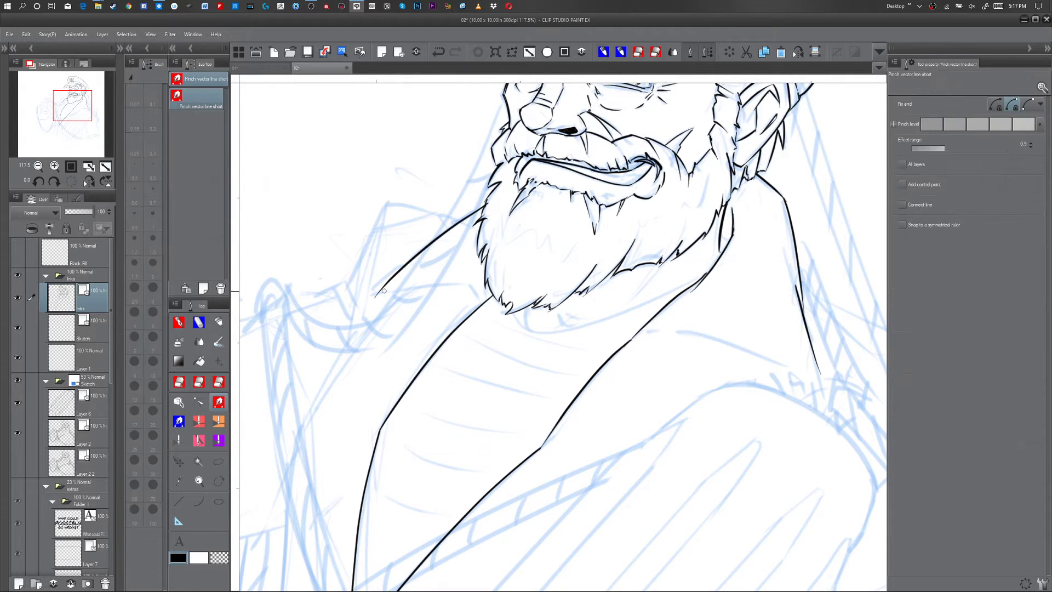
{"action": "left_click_drag", "start_coordinate": [381, 291], "coordinate": [373, 288]}
{"action": "key", "text": "e"}
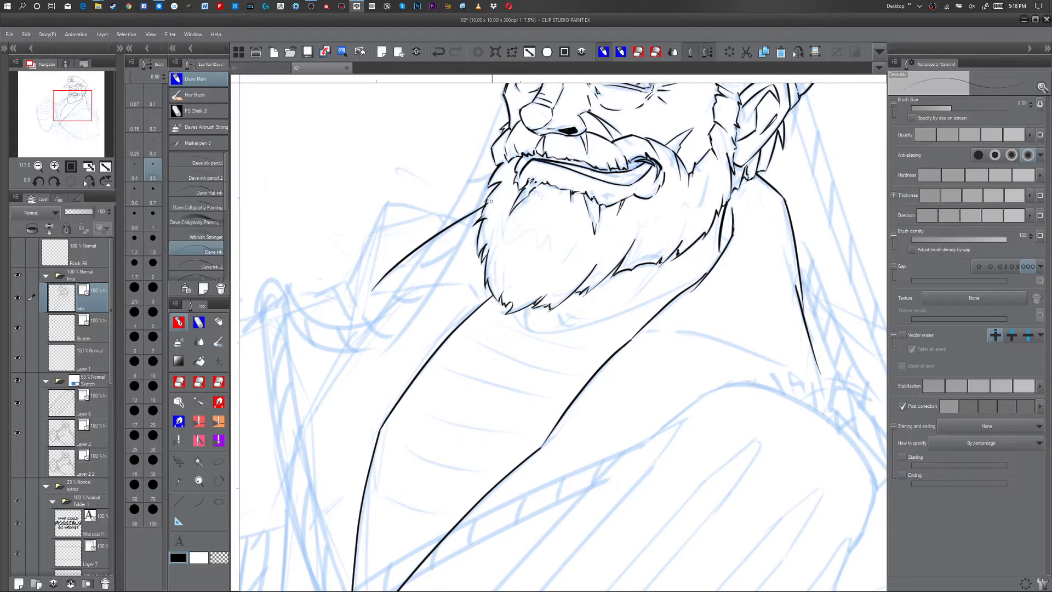
- Ink the underside of the pointed collar tip beside the beard and the curved collar edge beneath the beard
{"action": "key", "text": "p"}
{"action": "left_click_drag", "start_coordinate": [456, 283], "coordinate": [359, 297]}
{"action": "left_click_drag", "start_coordinate": [516, 316], "coordinate": [553, 331]}
{"action": "key", "text": "ctrl+z"}
{"action": "key", "text": "ctrl+z"}
{"action": "left_click_drag", "start_coordinate": [550, 332], "coordinate": [733, 254]}
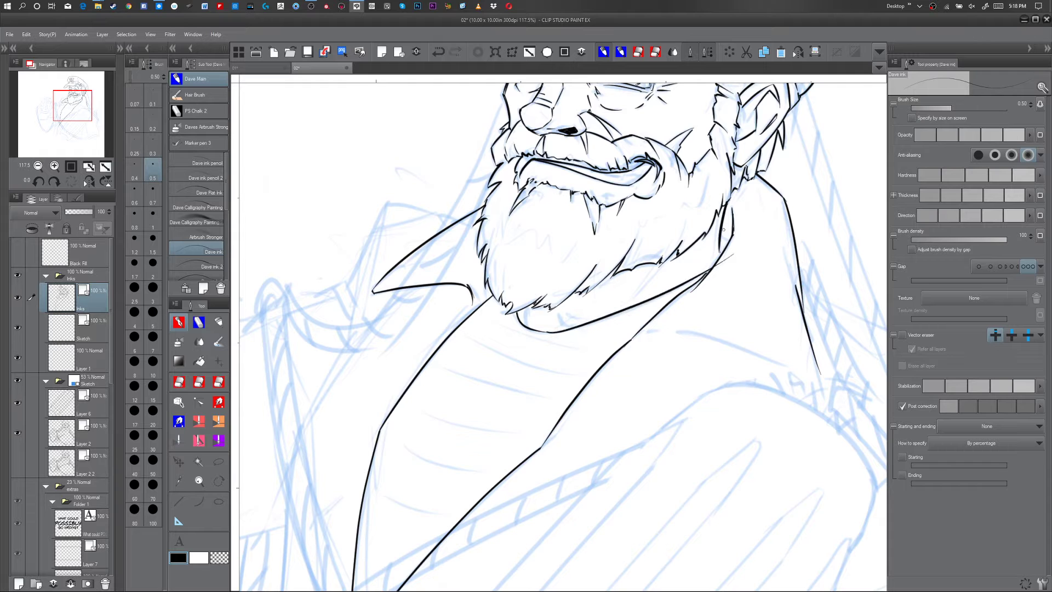
- Pinch the curved collar edge onto the sketch and erase its overshooting end where it meets the collar fold
{"action": "key", "text": "y"}
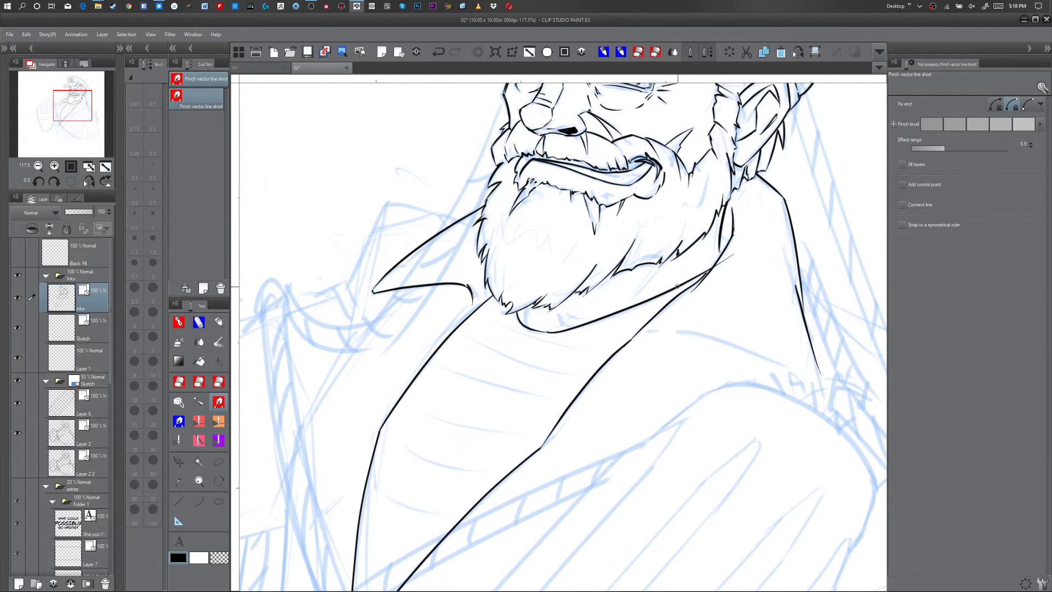
{"action": "left_click_drag", "start_coordinate": [627, 309], "coordinate": [628, 311]}
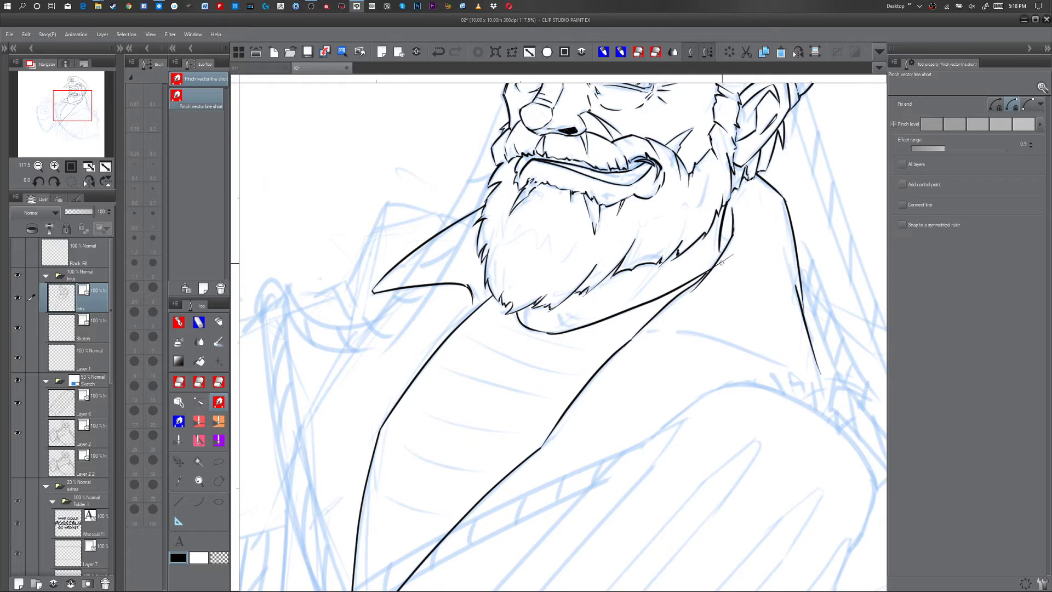
{"action": "left_click_drag", "start_coordinate": [730, 257], "coordinate": [731, 259]}
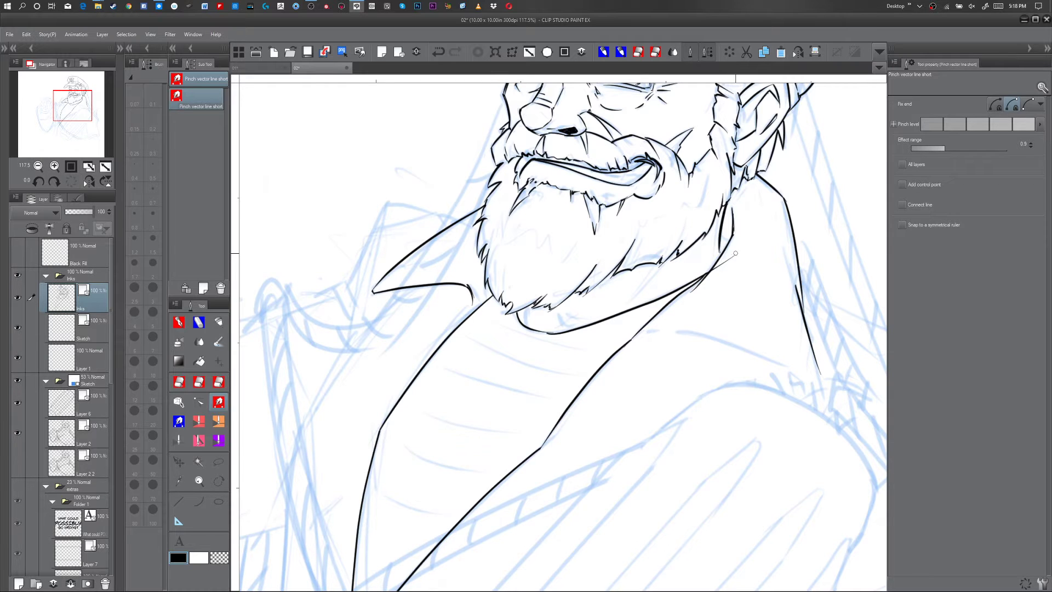
{"action": "key", "text": "p"}
{"action": "key", "text": "y"}
{"action": "key", "text": "e"}
{"action": "left_click", "coordinate": [566, 326]}
{"action": "key", "text": "p"}
{"action": "key", "text": "ctrl+z"}
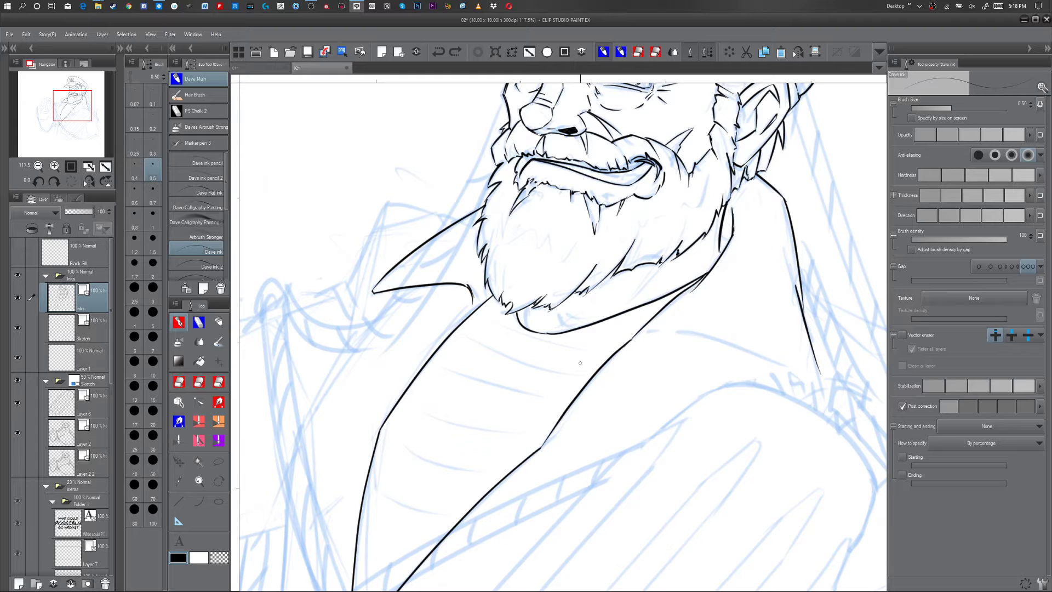
- Reinforce and smooth the bend of the curved collar edge just below the beard with extra ink strokes
{"action": "mouse_move", "coordinate": [585, 358]}
{"action": "left_mouse_down"}
{"action": "mouse_move", "coordinate": [672, 423]}
{"action": "mouse_move", "coordinate": [639, 270]}
{"action": "left_mouse_up"}
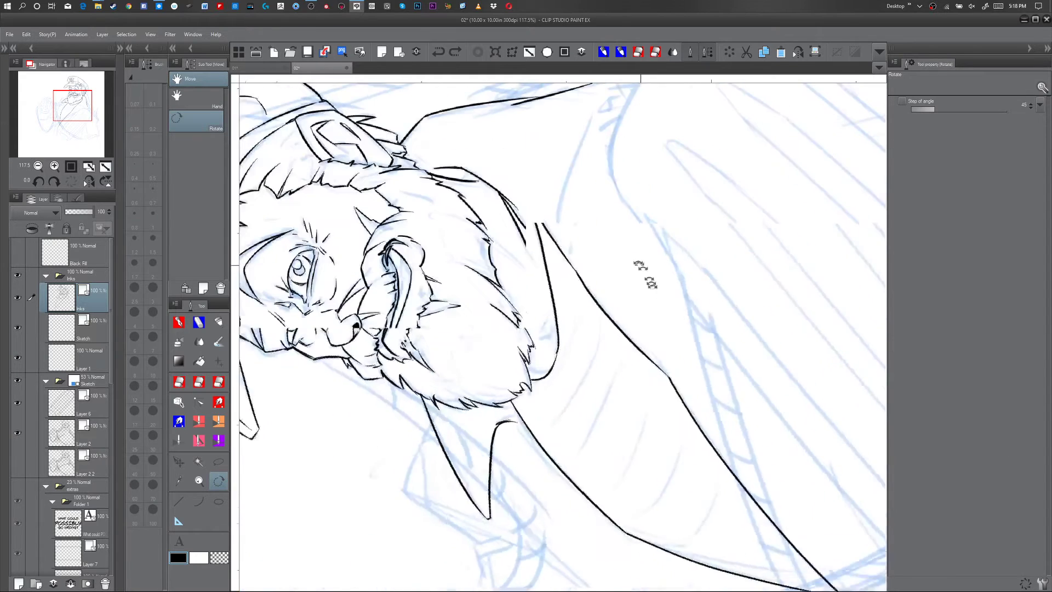
{"action": "left_click_drag", "start_coordinate": [586, 315], "coordinate": [603, 317]}
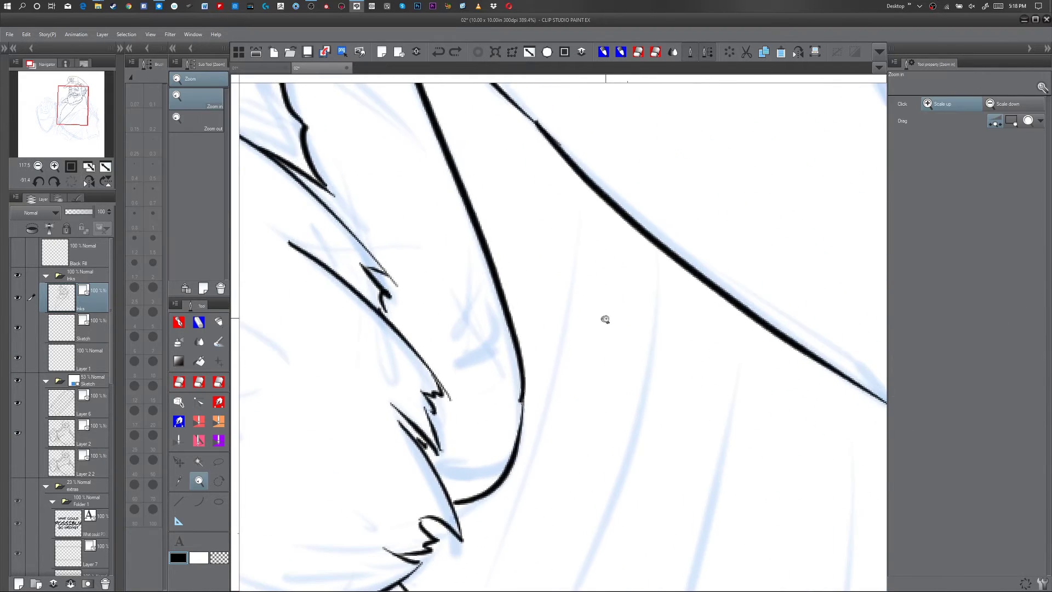
{"action": "key", "text": "p"}
{"action": "left_click_drag", "start_coordinate": [519, 356], "coordinate": [503, 467]}
{"action": "mouse_move", "coordinate": [521, 380]}
{"action": "left_mouse_down"}
{"action": "mouse_move", "coordinate": [517, 431]}
{"action": "mouse_move", "coordinate": [490, 483]}
{"action": "mouse_move", "coordinate": [518, 427]}
{"action": "mouse_move", "coordinate": [488, 482]}
{"action": "left_mouse_up"}
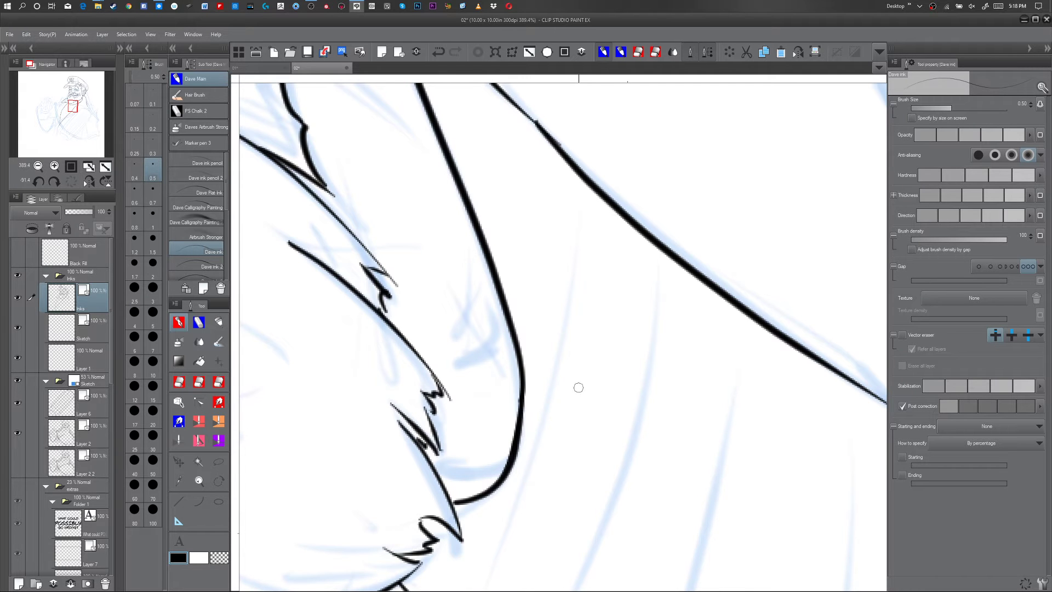
- Add a short ink fold line inside the collar directly beneath the beard
{"action": "key", "text": "ctrl+space"}
{"action": "left_click_drag", "start_coordinate": [618, 406], "coordinate": [582, 418]}
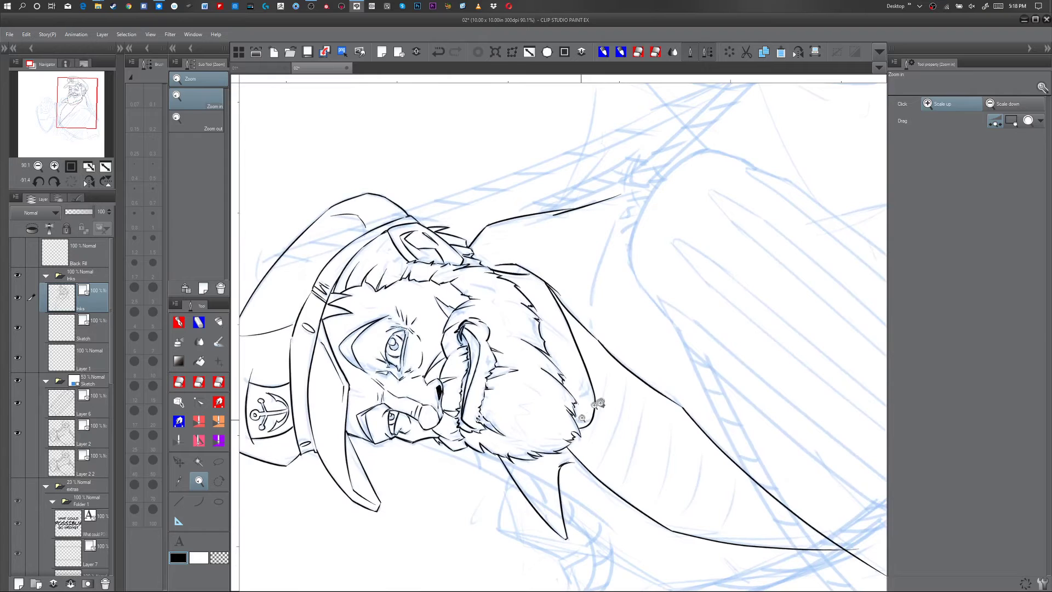
{"action": "key", "text": "p"}
{"action": "left_click_drag", "start_coordinate": [633, 289], "coordinate": [550, 353]}
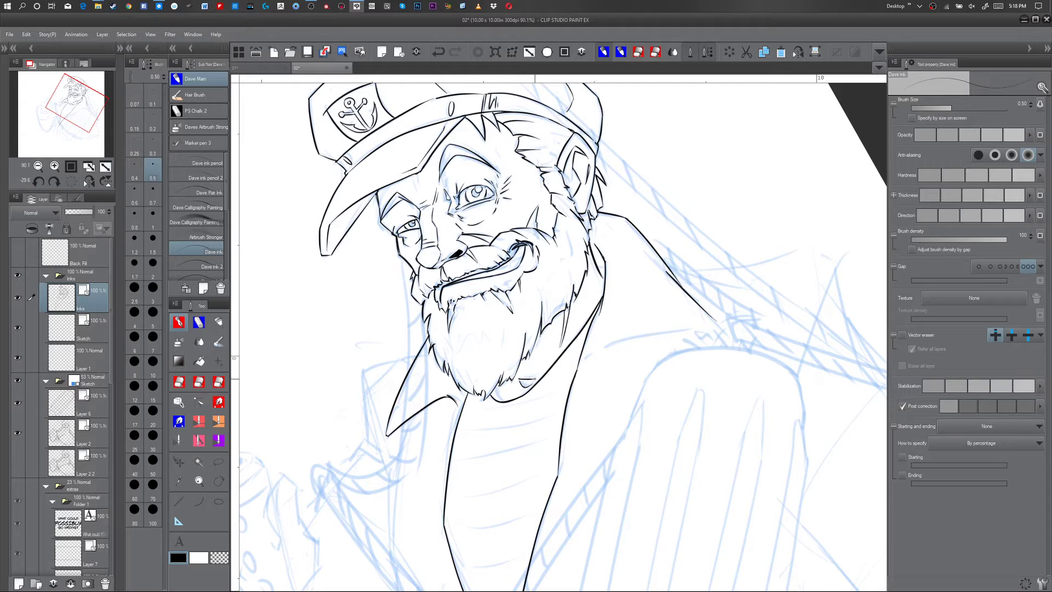
{"action": "left_click_drag", "start_coordinate": [518, 379], "coordinate": [534, 383]}
- Ink the lower edge of the large collar flap from the jacket opening out to its shoulder point
{"action": "left_click_drag", "start_coordinate": [582, 429], "coordinate": [570, 308]}
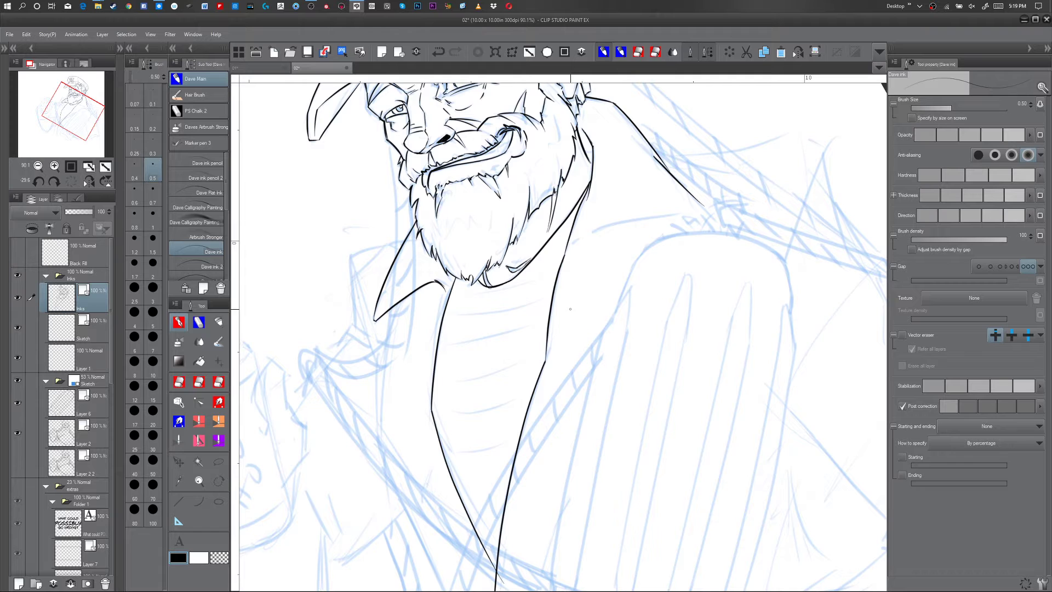
{"action": "left_click_drag", "start_coordinate": [586, 232], "coordinate": [714, 213]}
{"action": "key", "text": "shift+space"}
{"action": "left_click_drag", "start_coordinate": [775, 268], "coordinate": [735, 401]}
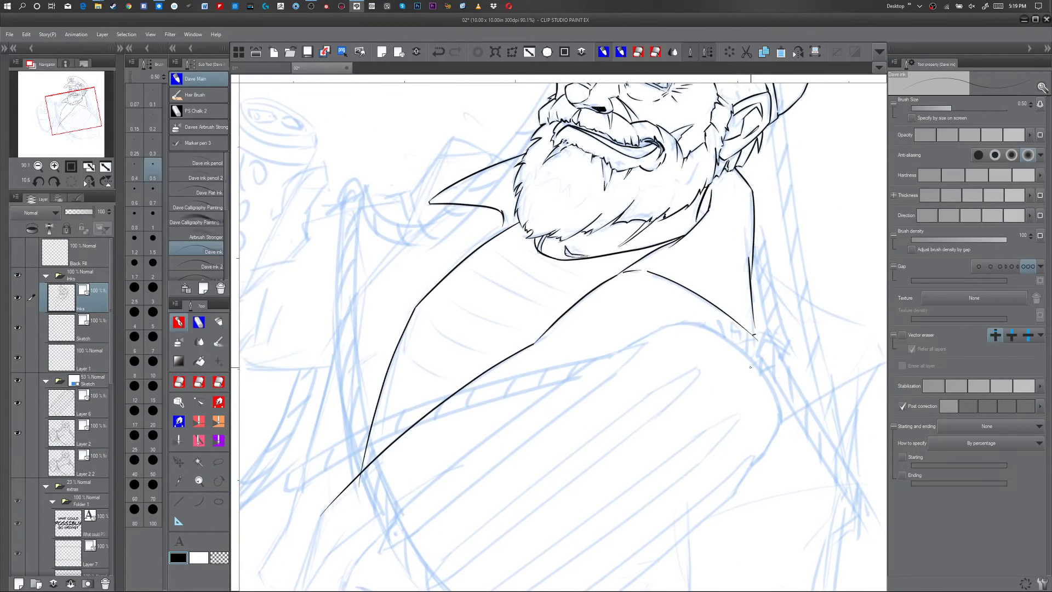
- Pinch the two outer collar edge segments together and extend the line down to the shoulder point
{"action": "key", "text": "ctrl+space"}
{"action": "left_click_drag", "start_coordinate": [747, 369], "coordinate": [765, 366]}
{"action": "key", "text": "space"}
{"action": "left_click_drag", "start_coordinate": [808, 161], "coordinate": [699, 350]}
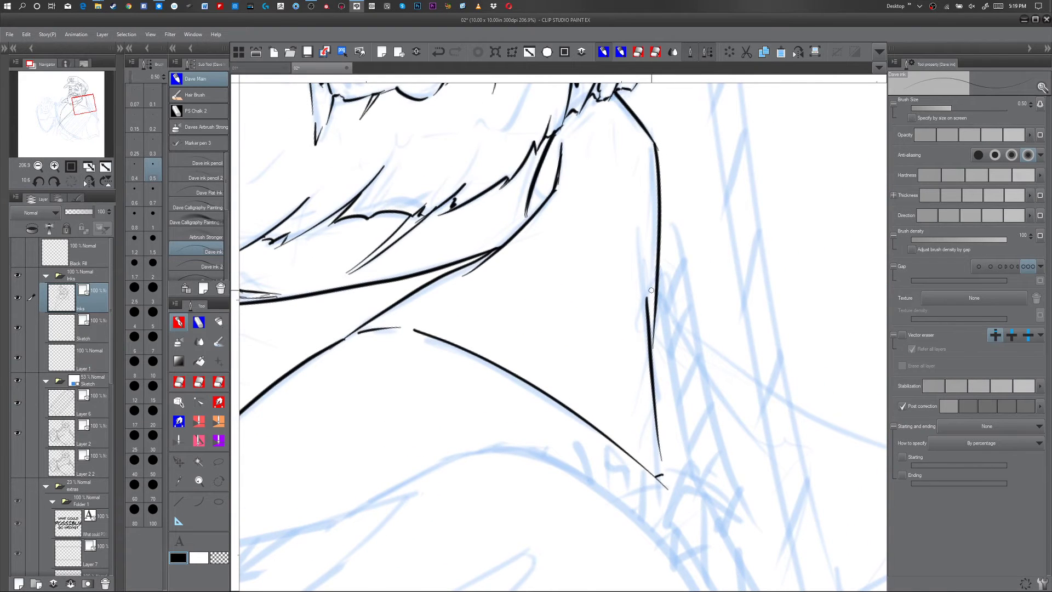
{"action": "key", "text": "y"}
{"action": "left_click_drag", "start_coordinate": [647, 305], "coordinate": [655, 312]}
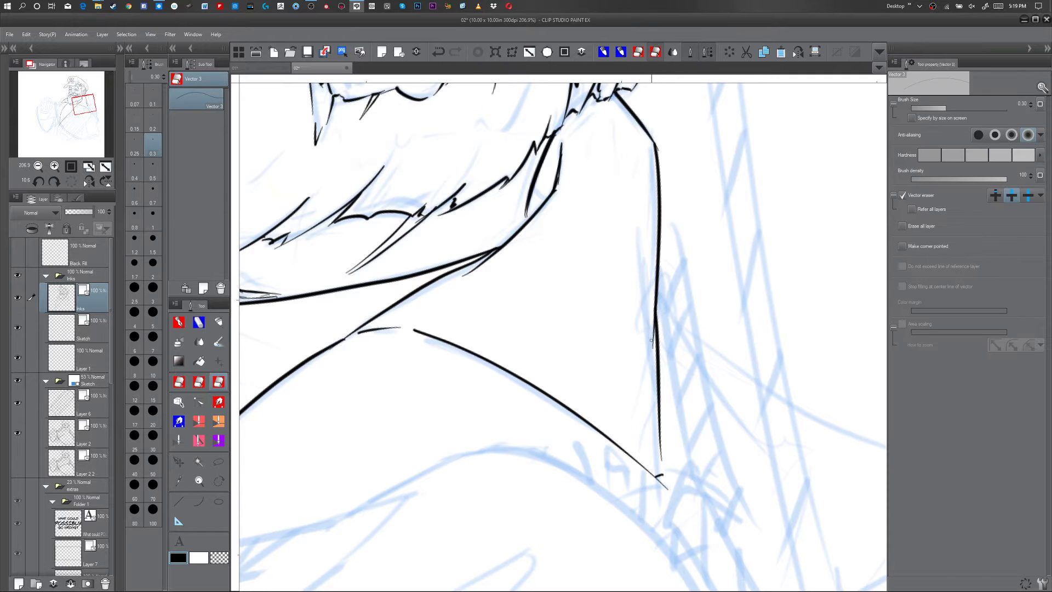
{"action": "key", "text": "p"}
{"action": "left_click_drag", "start_coordinate": [662, 451], "coordinate": [663, 473]}
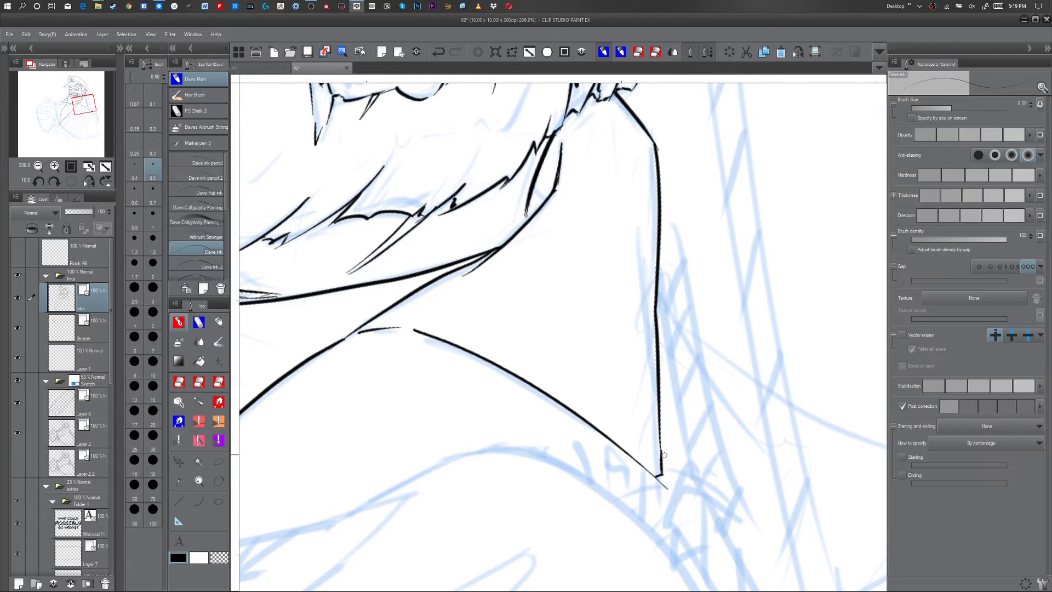
- Clean up the collar's shoulder point, restoring the erased lower edge and closing the corner with a short stroke
{"action": "key", "text": "e"}
{"action": "left_click", "coordinate": [666, 480]}
{"action": "key", "text": "p"}
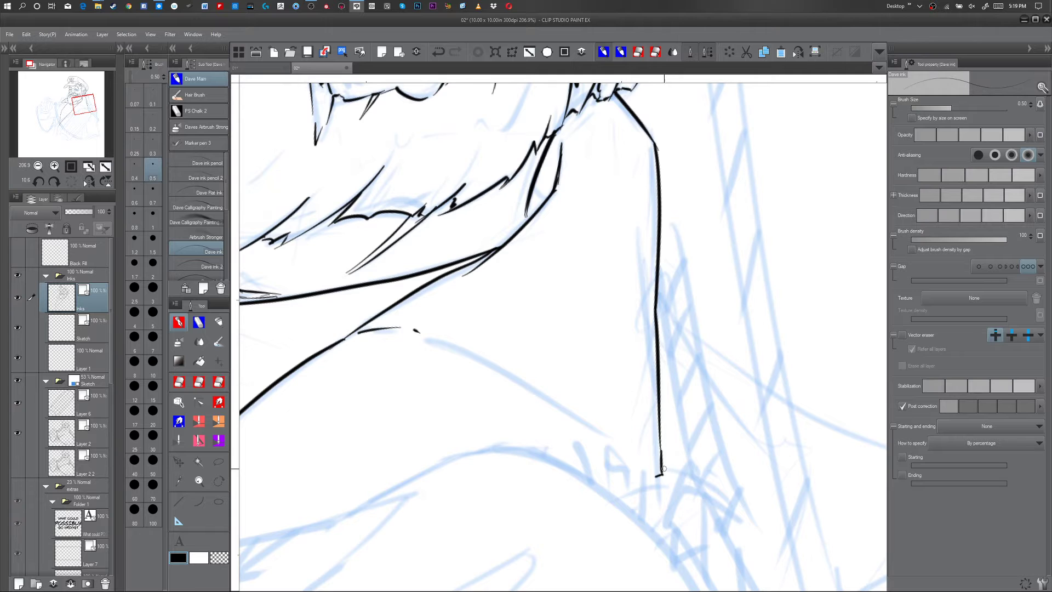
{"action": "key", "text": "ctrl+z"}
{"action": "left_click_drag", "start_coordinate": [654, 477], "coordinate": [661, 473]}
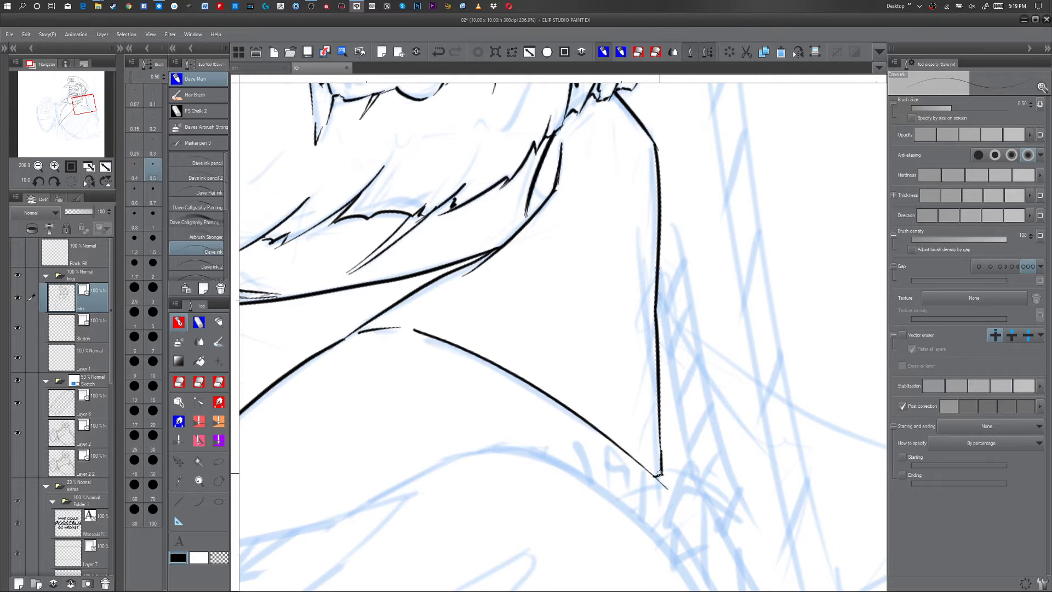
{"action": "key", "text": "e"}
{"action": "key", "text": "p"}
{"action": "key", "text": "ctrl+space"}
{"action": "left_click_drag", "start_coordinate": [697, 431], "coordinate": [674, 439]}
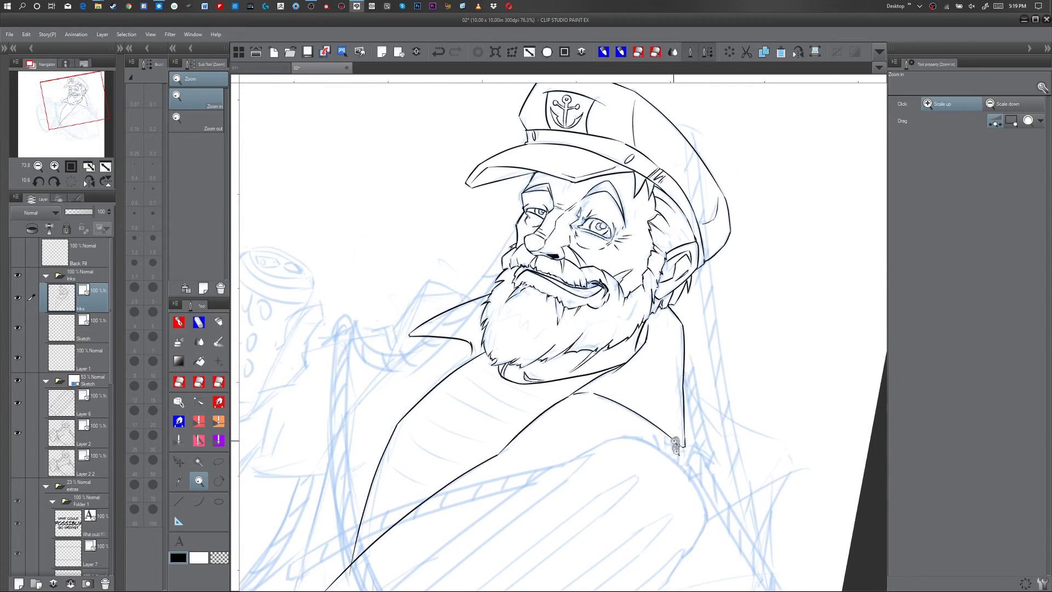
- Ink both long sides of the hand-held can with the Straight line tool at brush size 0.40
{"action": "key", "text": "p"}
{"action": "left_click_drag", "start_coordinate": [690, 491], "coordinate": [693, 430]}
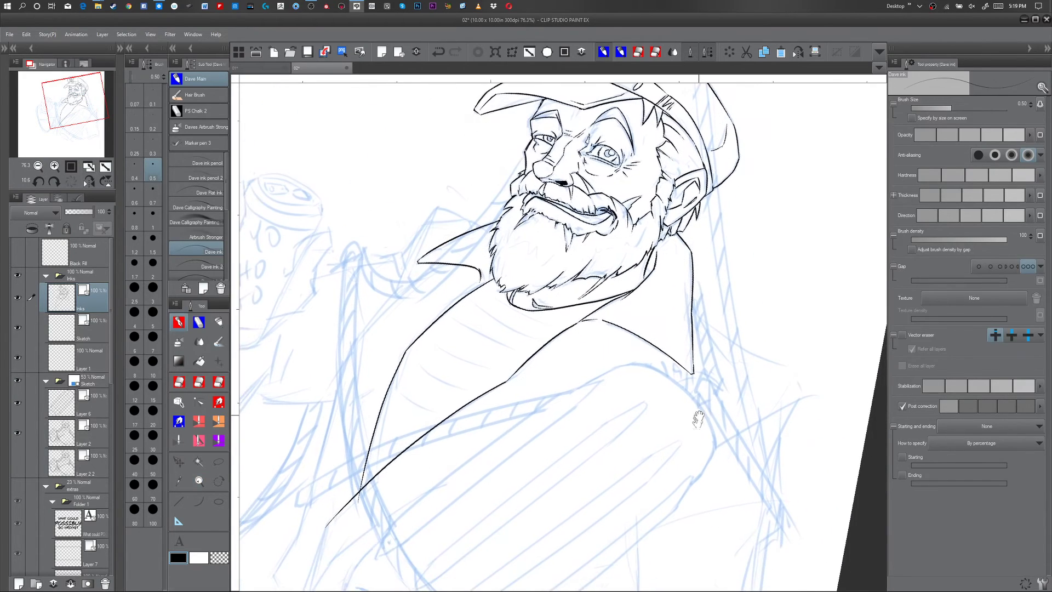
{"action": "mouse_move", "coordinate": [650, 482]}
{"action": "left_mouse_down"}
{"action": "mouse_move", "coordinate": [717, 422]}
{"action": "mouse_move", "coordinate": [724, 431]}
{"action": "left_mouse_up"}
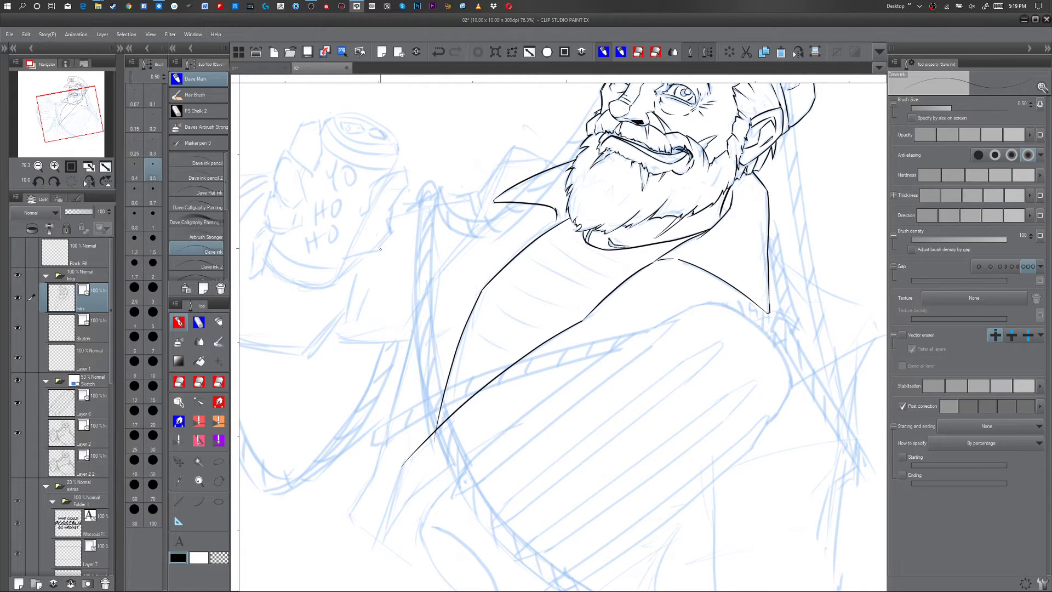
{"action": "left_click", "coordinate": [529, 52]}
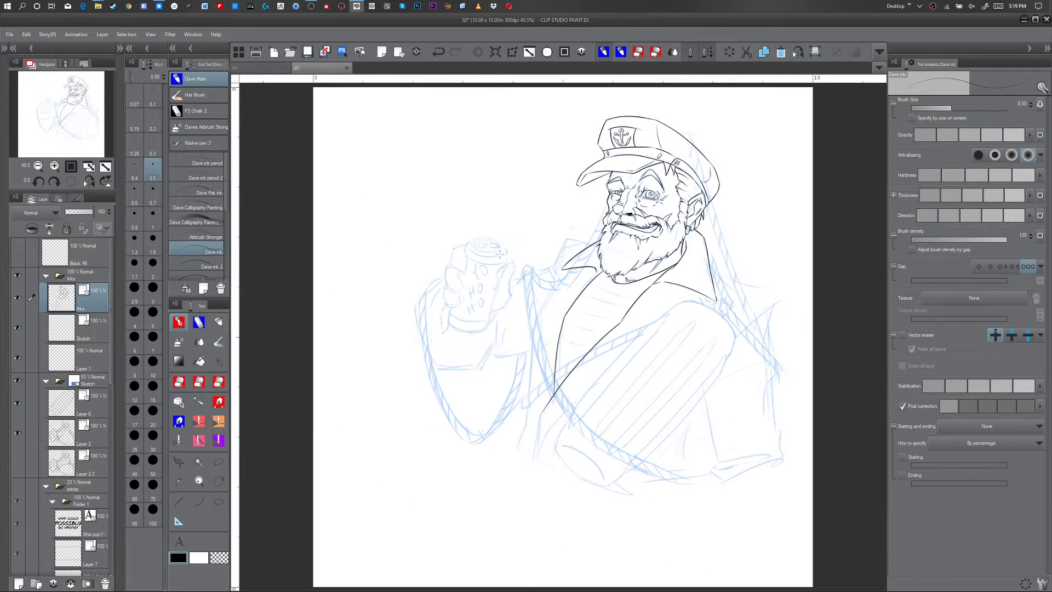
{"action": "key", "text": "/"}
{"action": "left_click_drag", "start_coordinate": [468, 284], "coordinate": [500, 279]}
{"action": "key", "text": "p"}
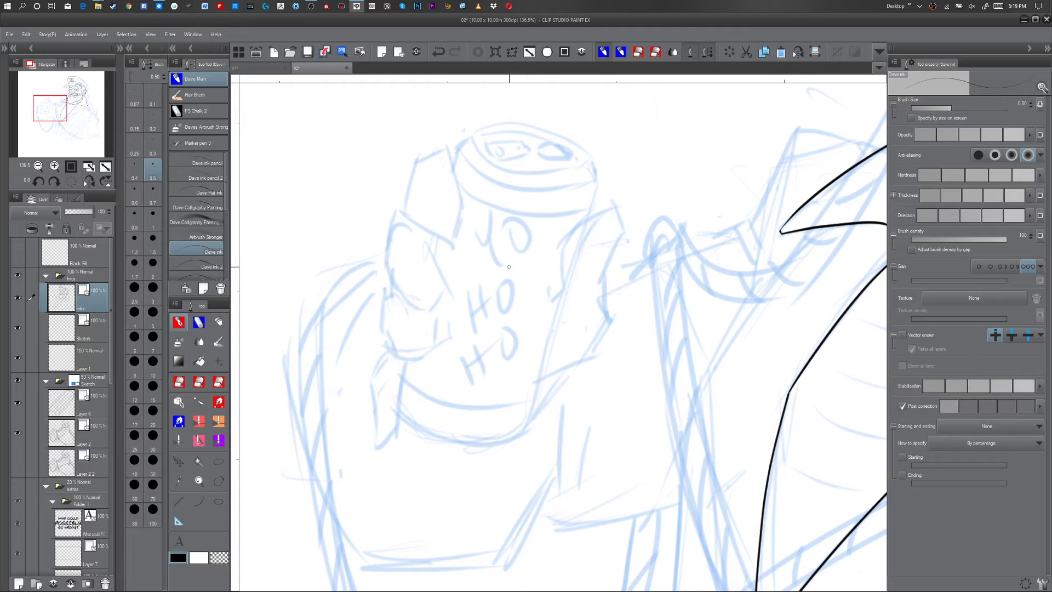
{"action": "left_click", "coordinate": [179, 501]}
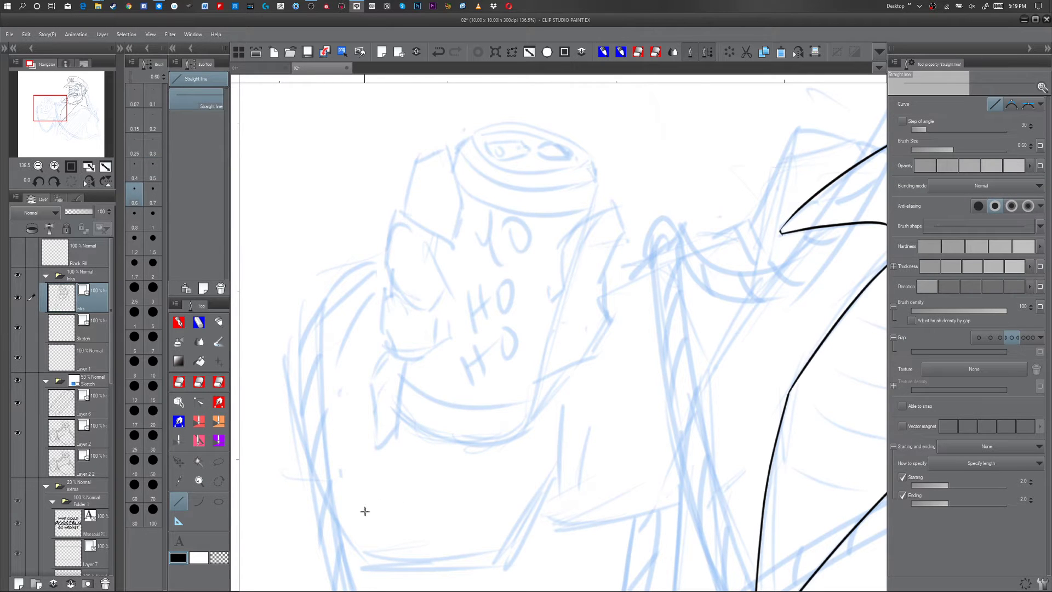
{"action": "mouse_move", "coordinate": [597, 180]}
{"action": "left_mouse_down"}
{"action": "mouse_move", "coordinate": [513, 437]}
{"action": "mouse_move", "coordinate": [527, 425]}
{"action": "left_mouse_up"}
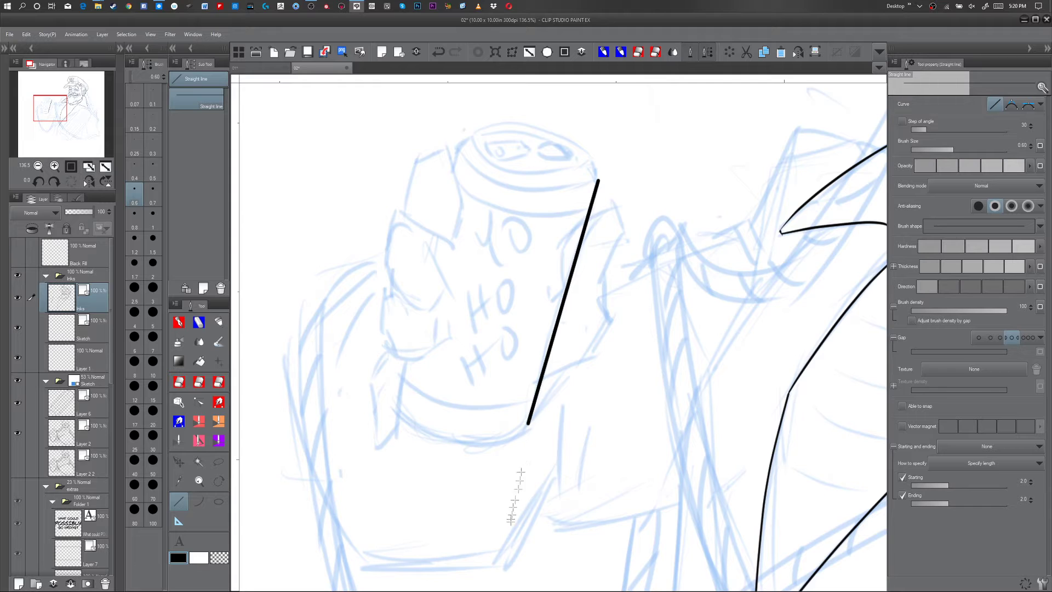
{"action": "key", "text": "ctrl+z"}
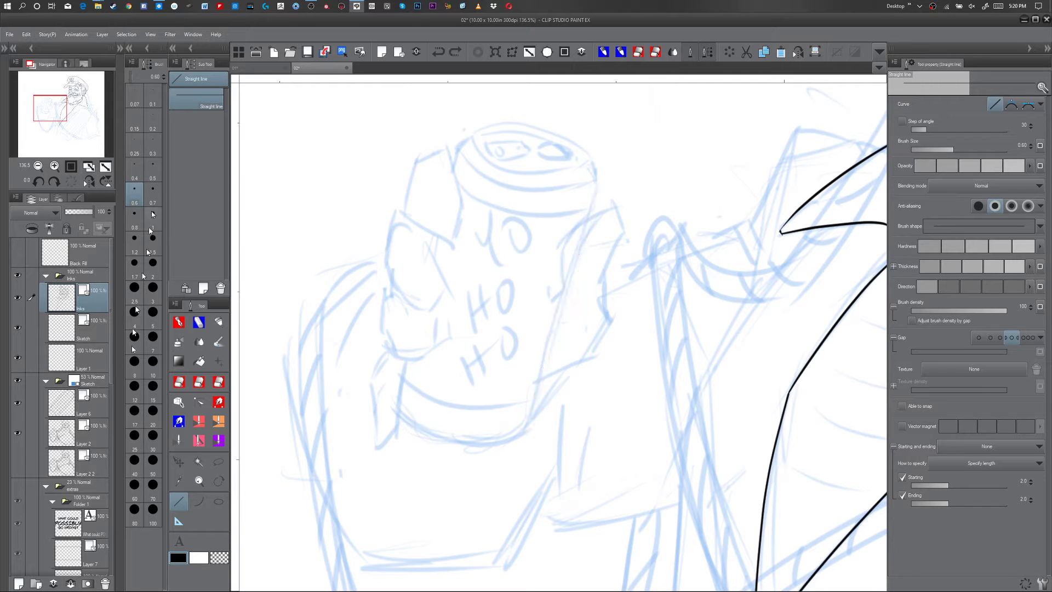
{"action": "left_click", "coordinate": [134, 165]}
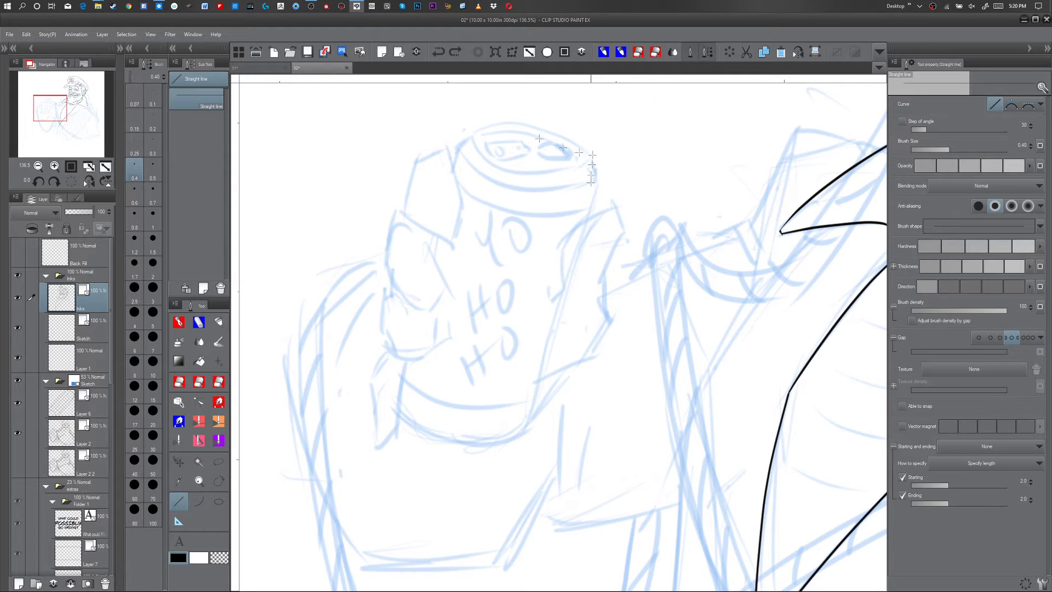
{"action": "left_click_drag", "start_coordinate": [597, 182], "coordinate": [529, 422]}
{"action": "left_click_drag", "start_coordinate": [457, 149], "coordinate": [393, 407]}
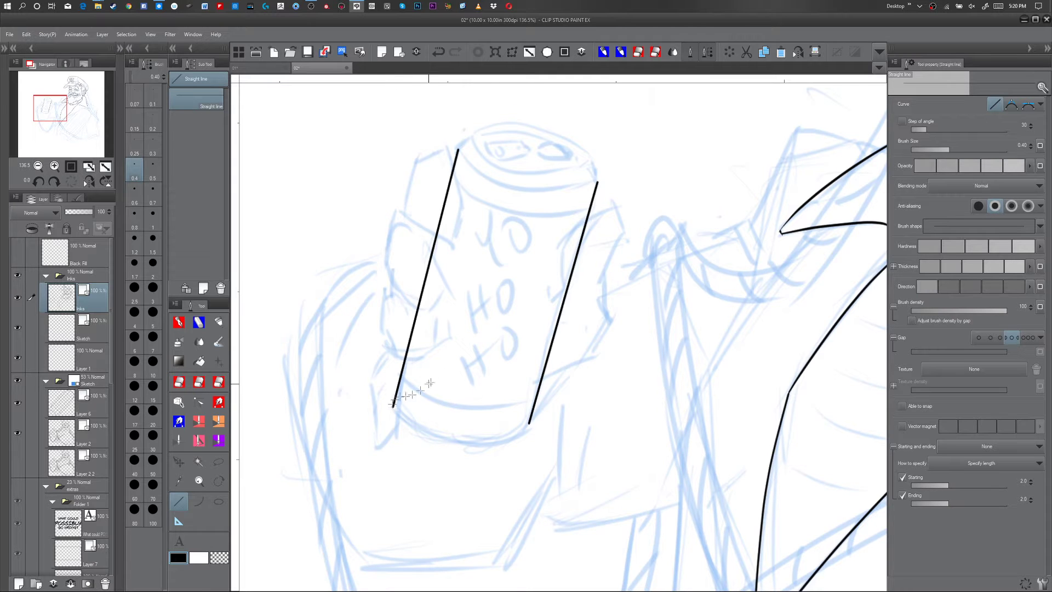
- Try to ink the can's bottom edge as a single curve at size 0.40 and pinch the line ends together
{"action": "left_click", "coordinate": [198, 501]}
{"action": "left_click", "coordinate": [134, 167]}
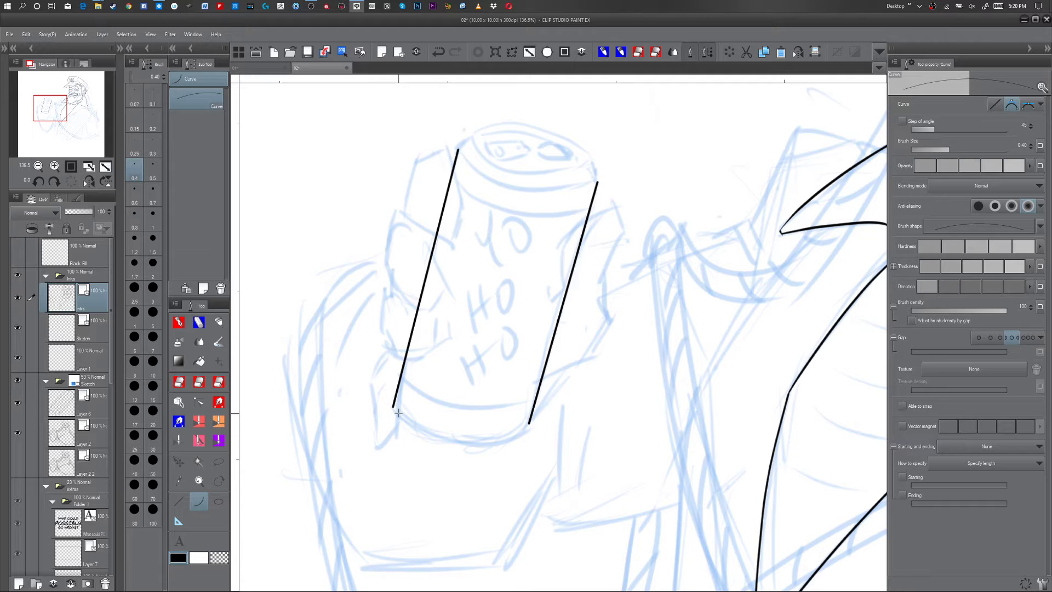
{"action": "left_click_drag", "start_coordinate": [394, 406], "coordinate": [525, 440]}
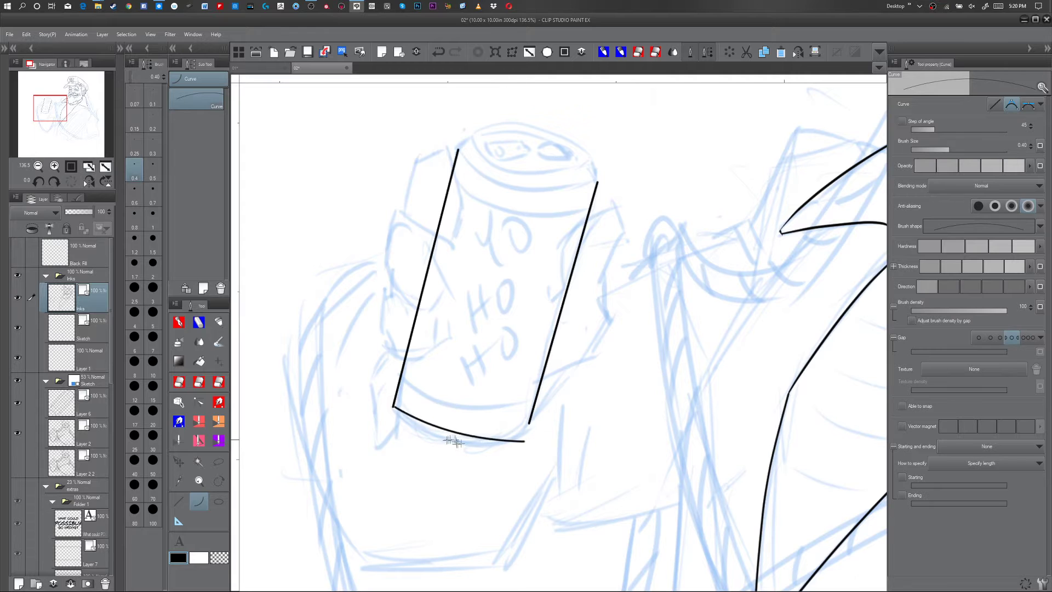
{"action": "left_click", "coordinate": [433, 454]}
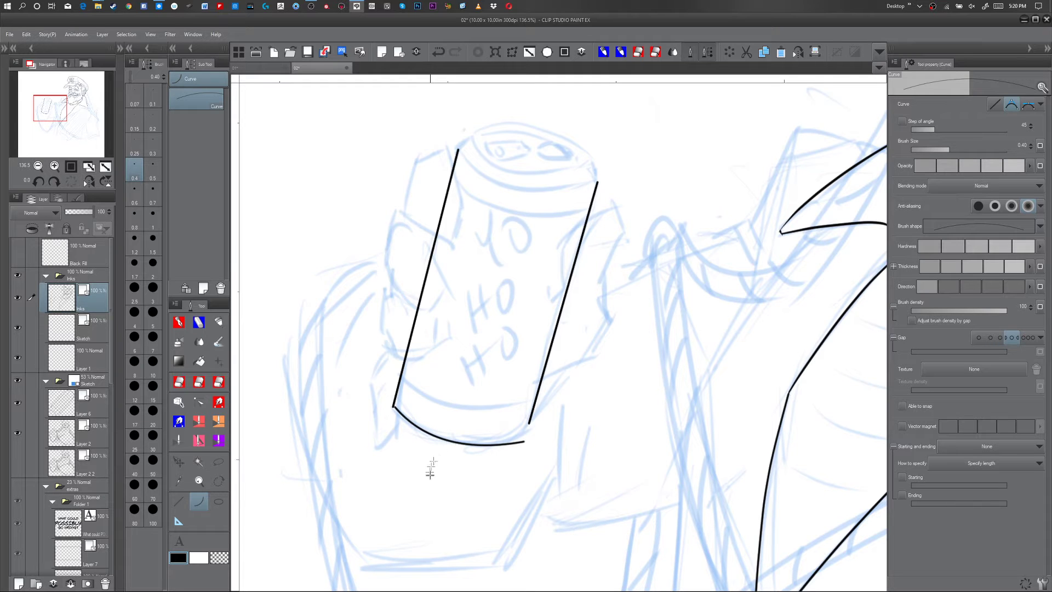
{"action": "key", "text": "y"}
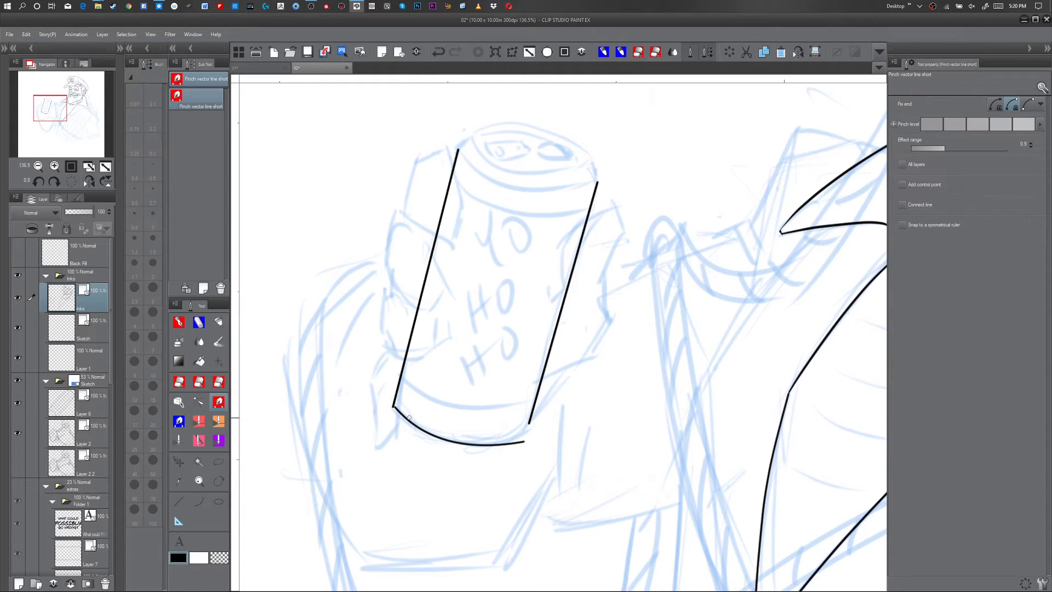
{"action": "left_click_drag", "start_coordinate": [399, 411], "coordinate": [393, 406]}
{"action": "left_click_drag", "start_coordinate": [529, 422], "coordinate": [523, 440]}
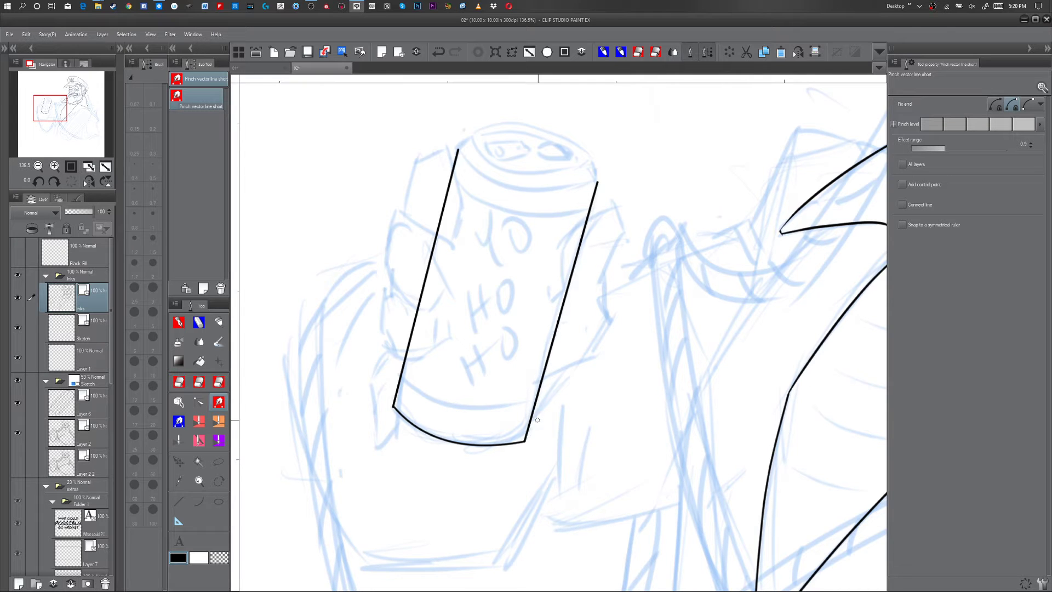
{"action": "key", "text": "u"}
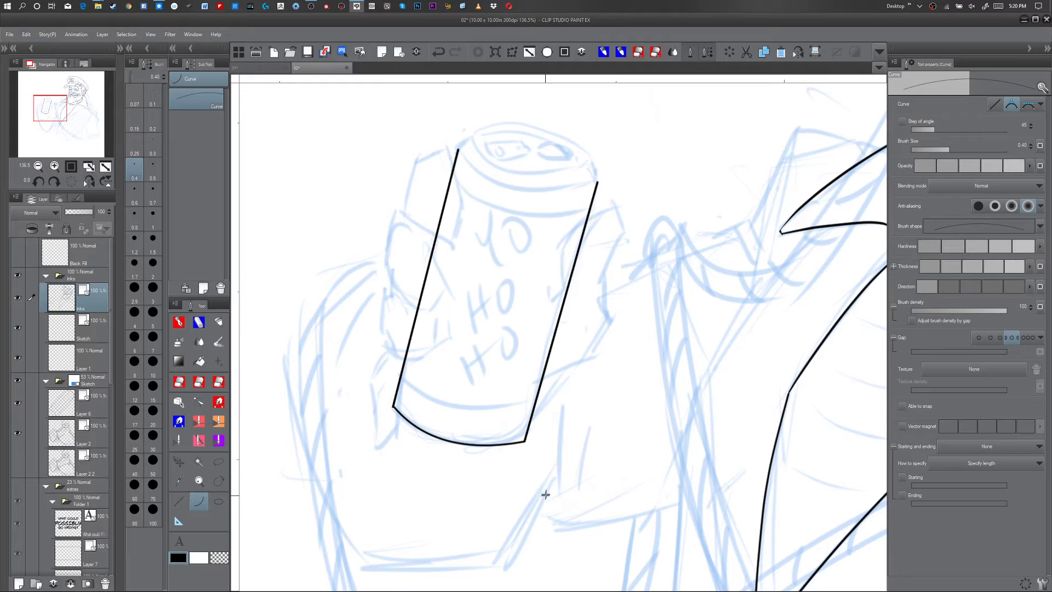
{"action": "key", "text": "ctrl+z"}
{"action": "key", "text": "ctrl+z"}
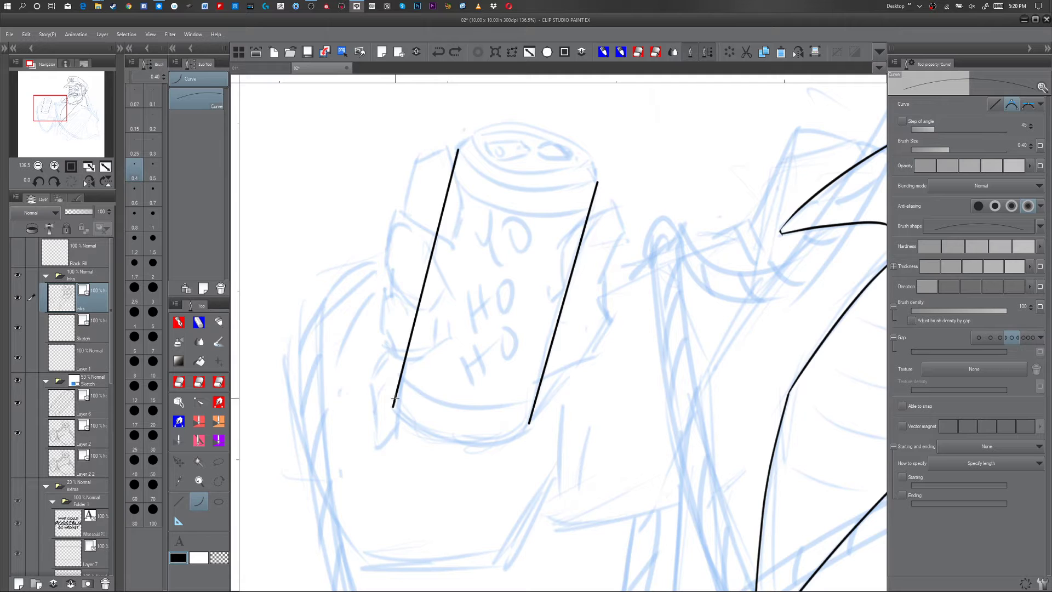
- Ink the can's rounded bottom edge with two Curve tool segments running from each side to the middle
{"action": "left_click_drag", "start_coordinate": [396, 399], "coordinate": [433, 425]}
{"action": "key", "text": "ctrl+z"}
{"action": "left_click_drag", "start_coordinate": [396, 400], "coordinate": [455, 442]}
{"action": "key", "text": "ctrl+z"}
{"action": "left_click", "coordinate": [399, 425]}
{"action": "left_click_drag", "start_coordinate": [529, 422], "coordinate": [455, 441]}
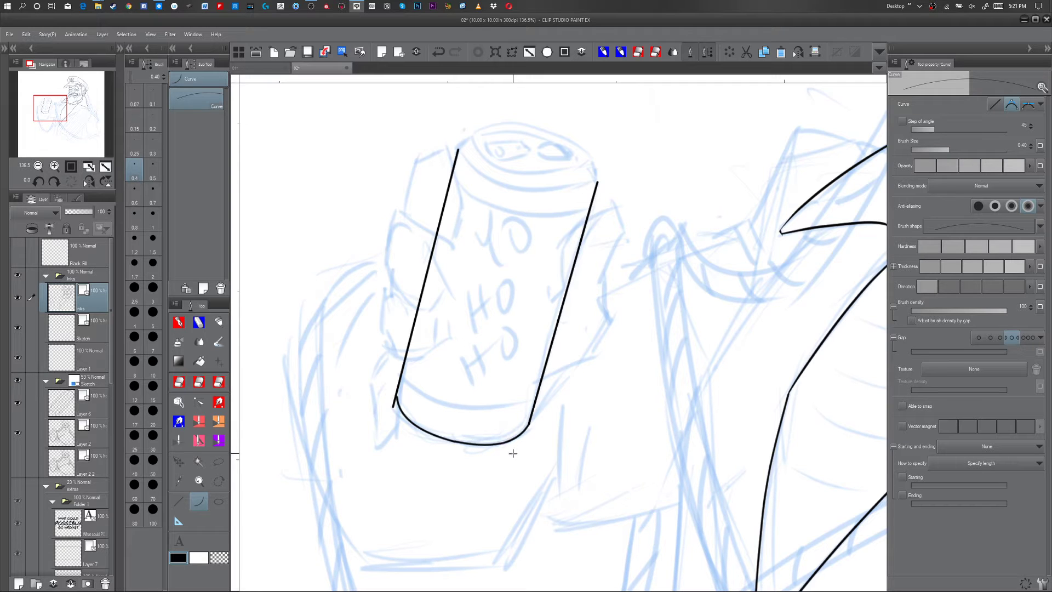
- Finish the can's rounded bottom curve, pinch its corner onto the side line and erase the line end that overshoots
{"action": "left_click", "coordinate": [510, 453]}
{"action": "key", "text": "y"}
{"action": "left_click_drag", "start_coordinate": [399, 406], "coordinate": [399, 405]}
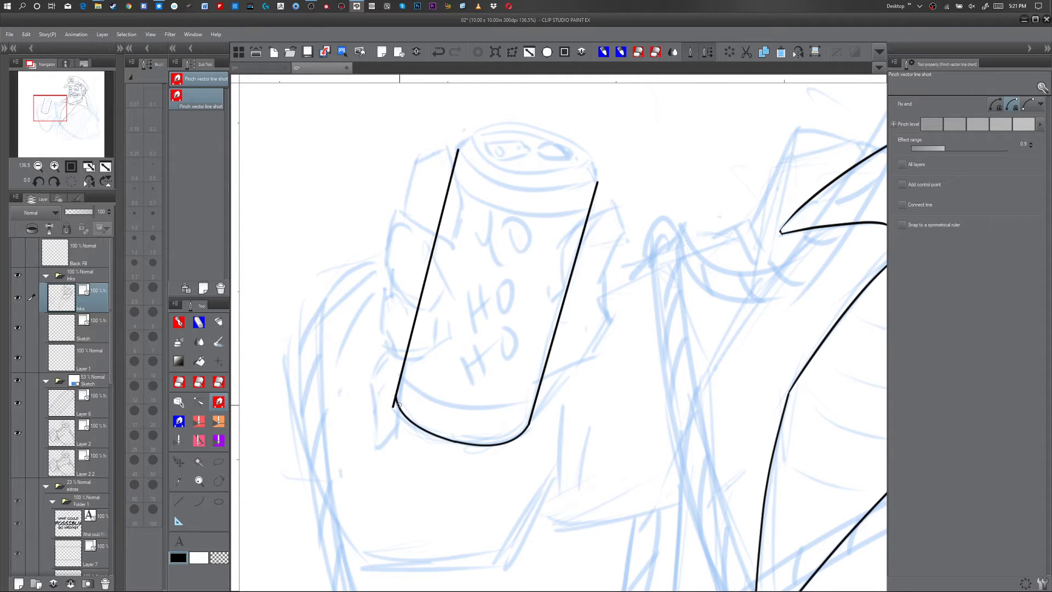
{"action": "key", "text": "e"}
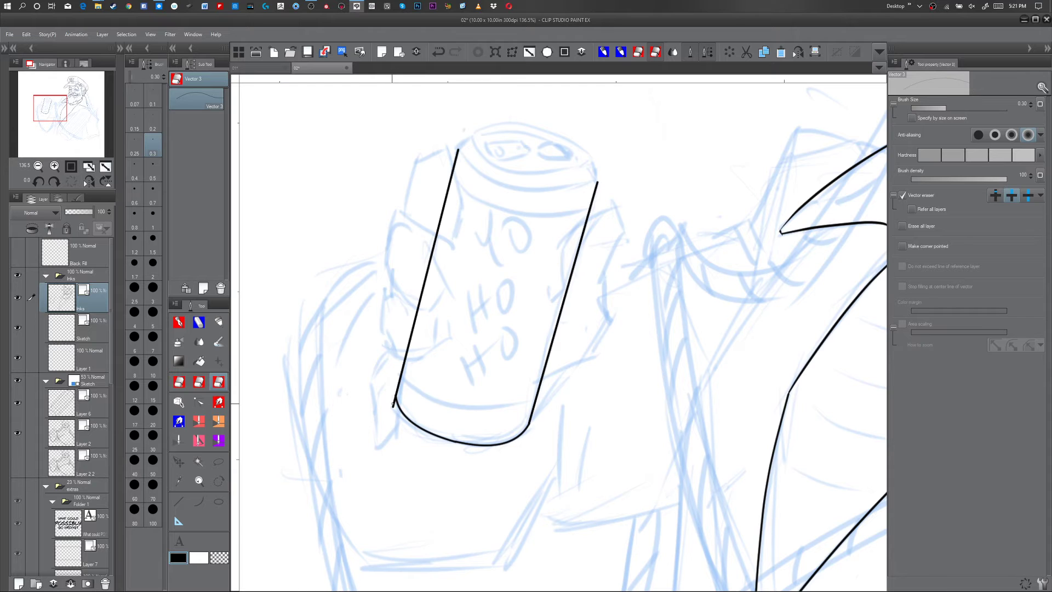
- Ink the can's lower rim line above the bottom edge with two Curve segments and smooth their joint with the pinch tool
{"action": "key", "text": "u"}
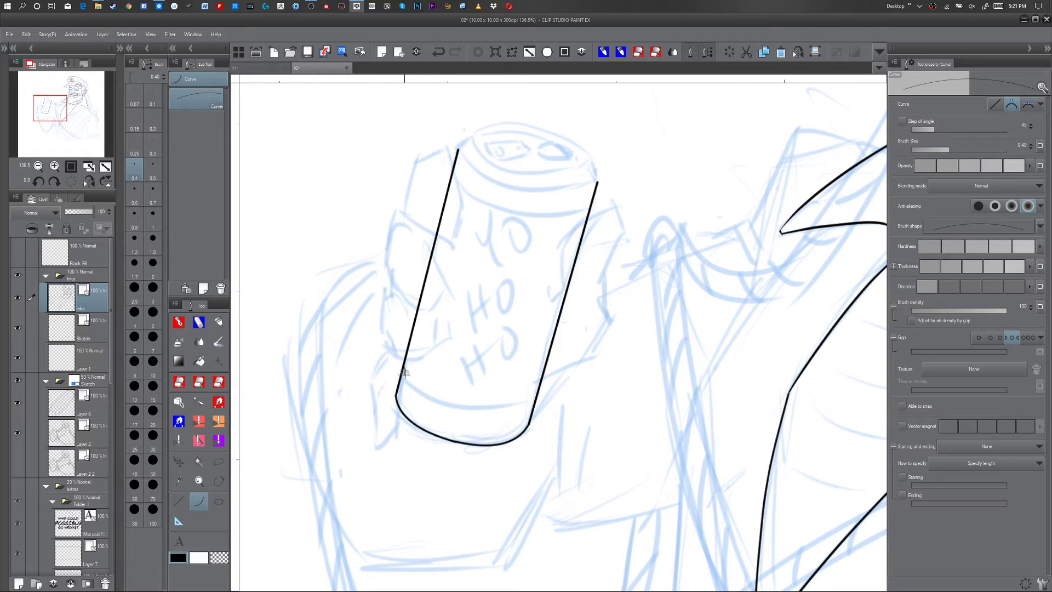
{"action": "left_click_drag", "start_coordinate": [401, 376], "coordinate": [463, 416]}
{"action": "left_click", "coordinate": [416, 411]}
{"action": "left_click_drag", "start_coordinate": [465, 419], "coordinate": [533, 404]}
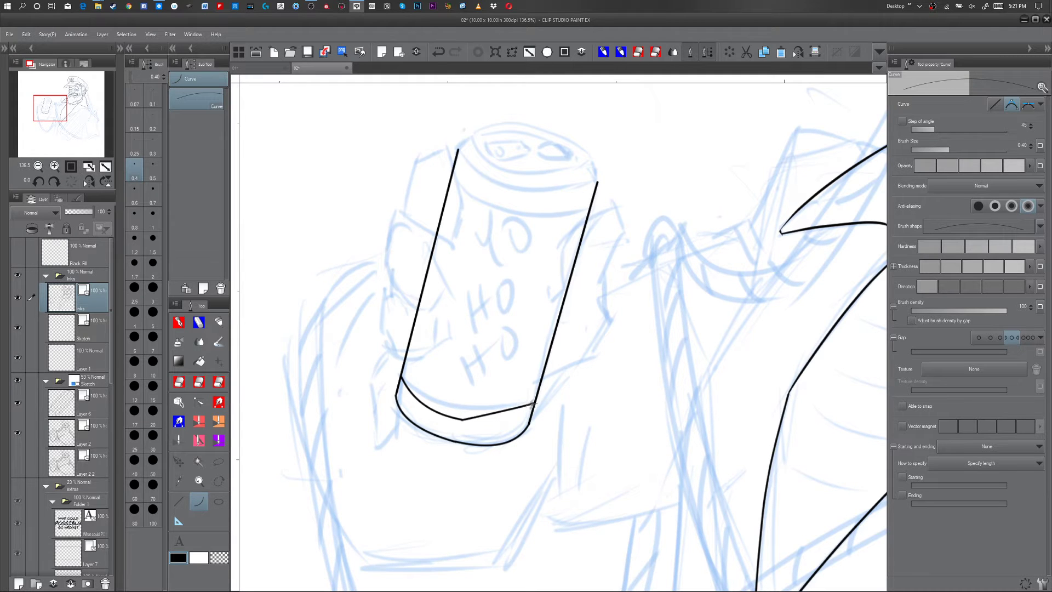
{"action": "left_click", "coordinate": [516, 426]}
{"action": "key", "text": "y"}
{"action": "left_click_drag", "start_coordinate": [472, 420], "coordinate": [471, 419]}
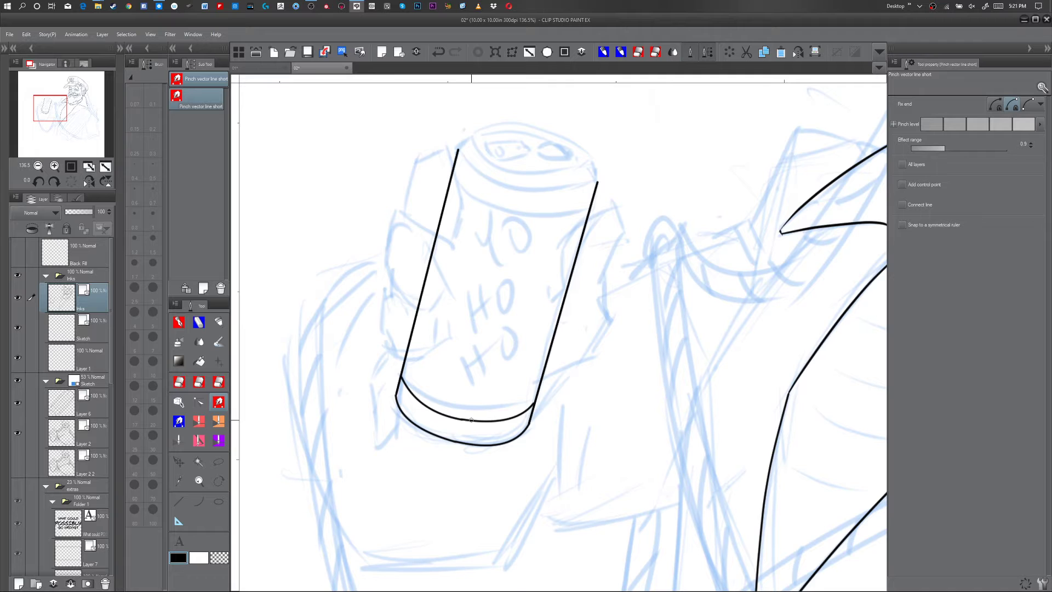
- Ink the curved upper rim between the tops of the can's sides with two Curve segments and pinch the joint smooth
{"action": "key", "text": "u"}
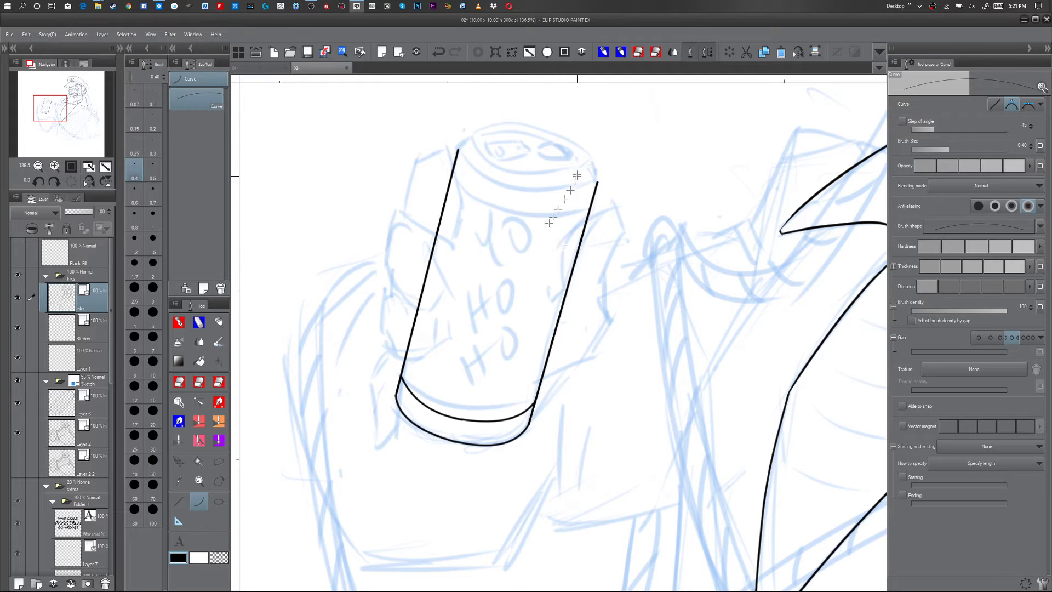
{"action": "left_click_drag", "start_coordinate": [459, 149], "coordinate": [527, 192]}
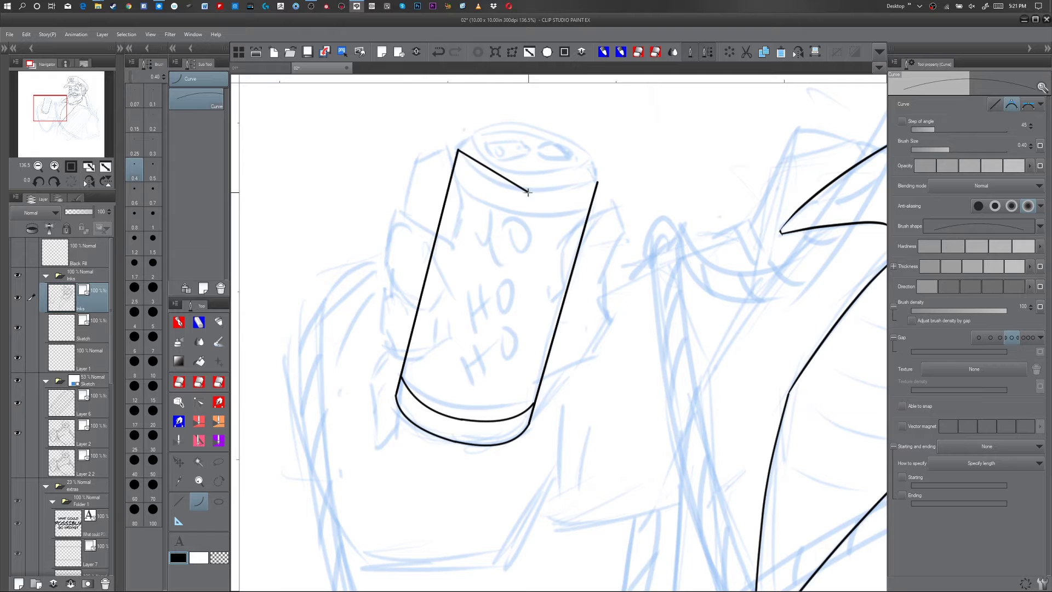
{"action": "left_click", "coordinate": [463, 180]}
{"action": "left_click_drag", "start_coordinate": [527, 193], "coordinate": [598, 182]}
{"action": "left_click", "coordinate": [581, 207]}
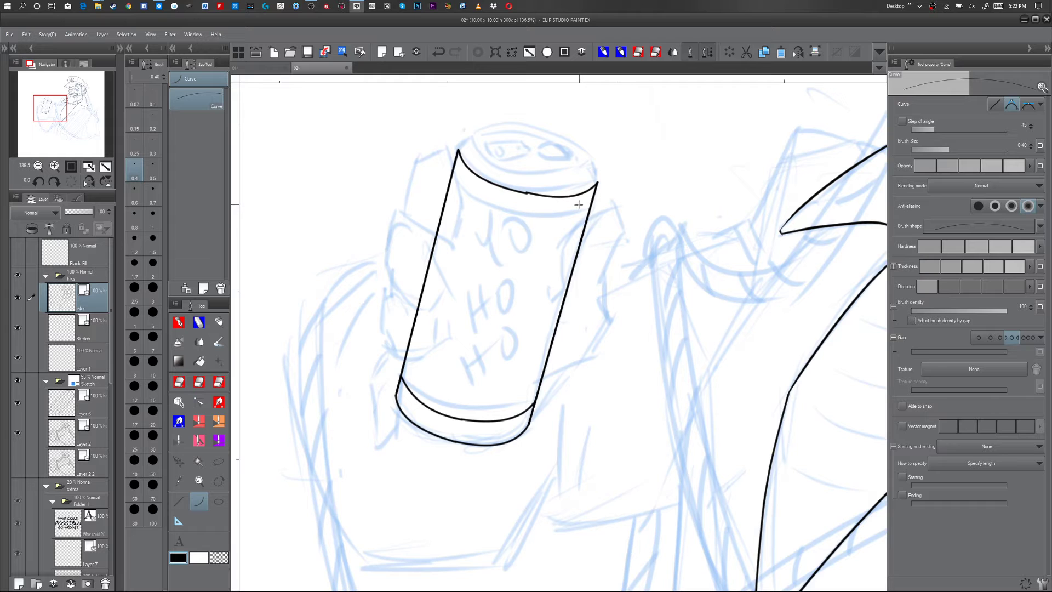
{"action": "key", "text": "y"}
{"action": "left_click", "coordinate": [531, 195]}
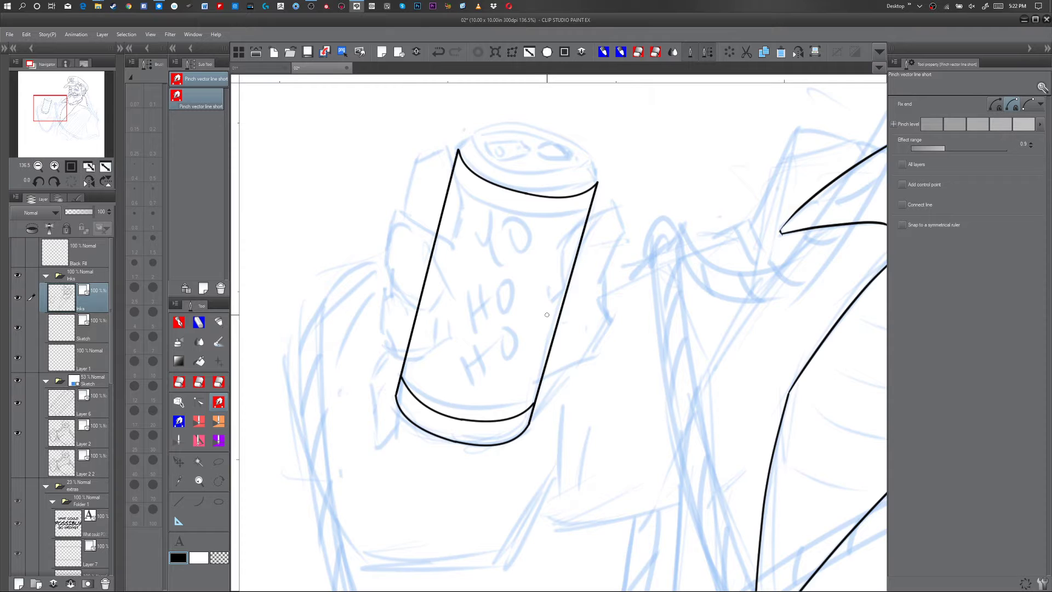
- Ink a second curved line just below the can's upper rim in two Curve segments and pinch both rim lines smooth
{"action": "key", "text": "u"}
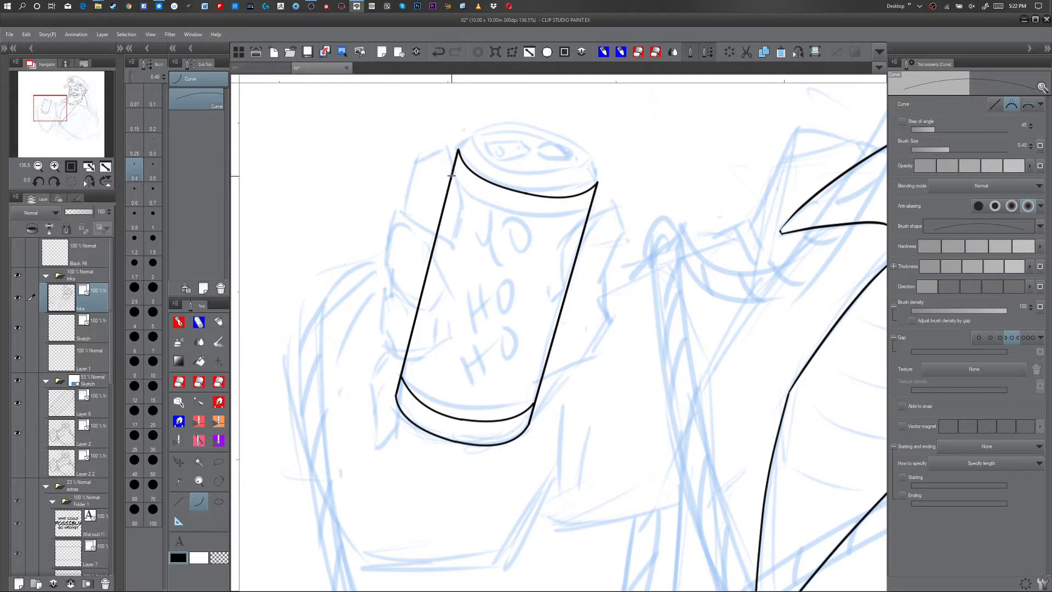
{"action": "left_click_drag", "start_coordinate": [452, 174], "coordinate": [516, 214]}
{"action": "left_click", "coordinate": [515, 212]}
{"action": "left_click", "coordinate": [588, 208]}
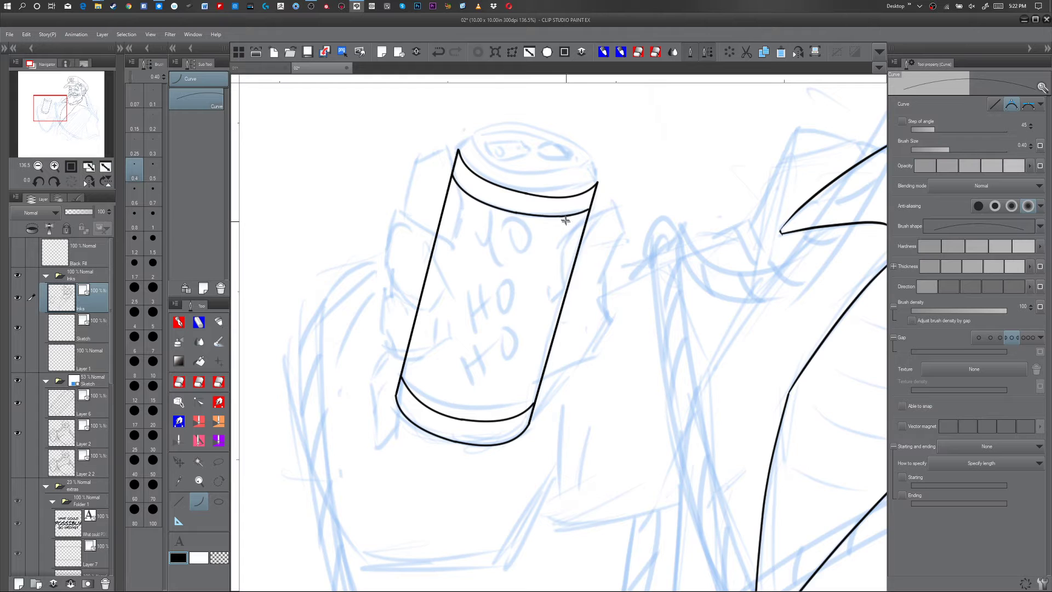
{"action": "left_click", "coordinate": [566, 221]}
{"action": "key", "text": "y"}
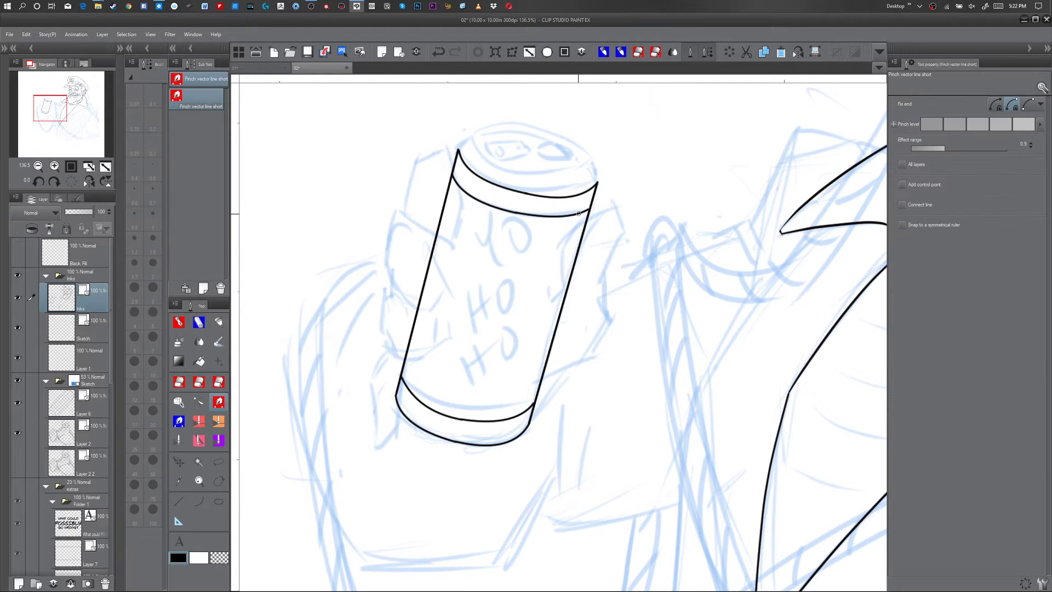
{"action": "left_click_drag", "start_coordinate": [579, 215], "coordinate": [525, 214]}
{"action": "left_click_drag", "start_coordinate": [574, 196], "coordinate": [574, 194]}
- Ink the front edge of the can's lid with two Curve segments at size 0.40 and pinch their joint smooth
{"action": "key", "text": "u"}
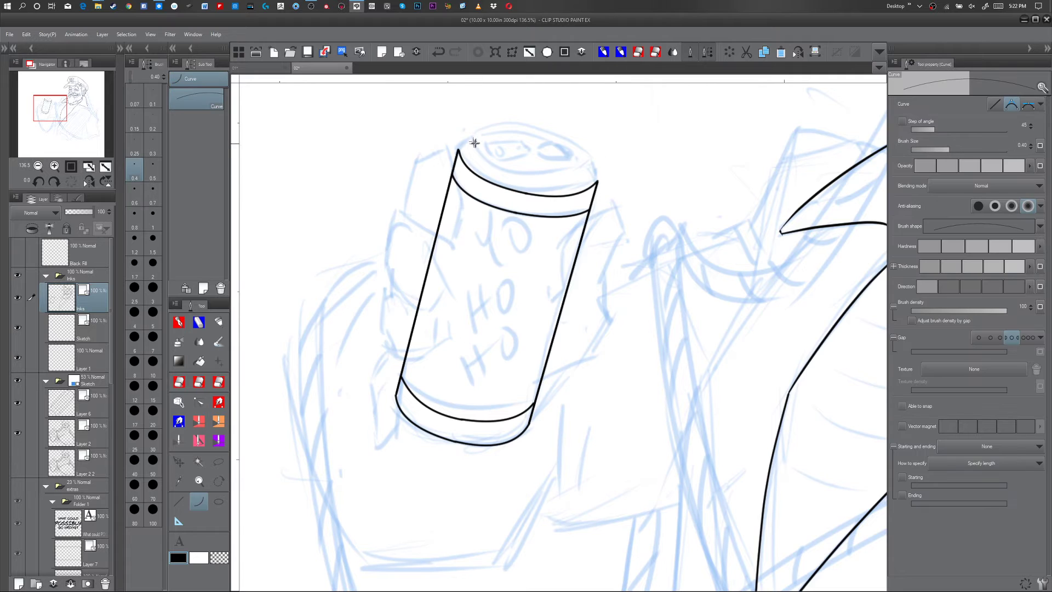
{"action": "left_click_drag", "start_coordinate": [473, 137], "coordinate": [525, 176]}
{"action": "left_click", "coordinate": [481, 167]}
{"action": "left_click_drag", "start_coordinate": [525, 177], "coordinate": [590, 164]}
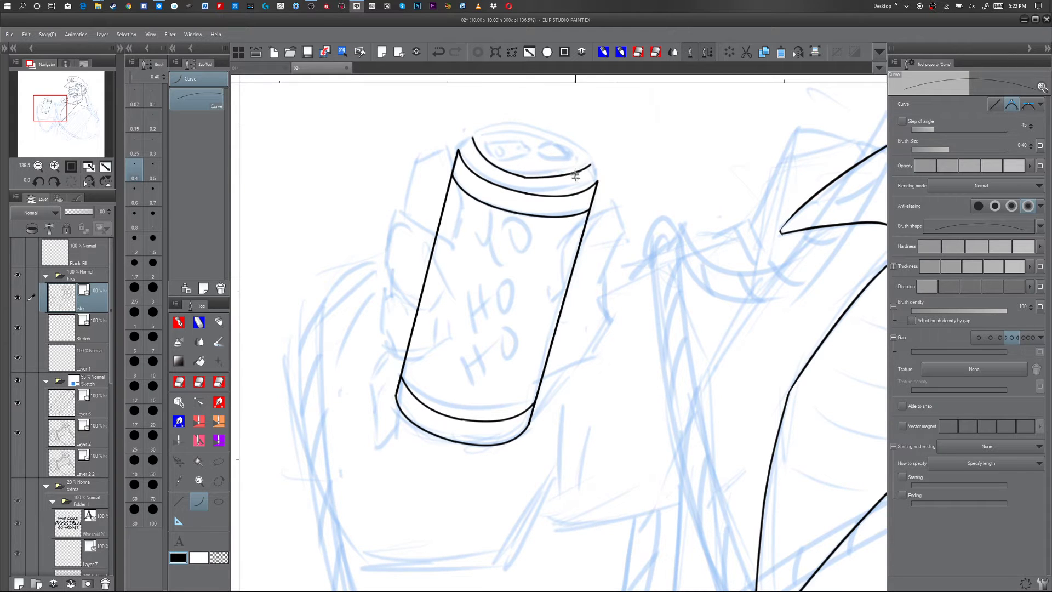
{"action": "left_click", "coordinate": [580, 183]}
{"action": "key", "text": "y"}
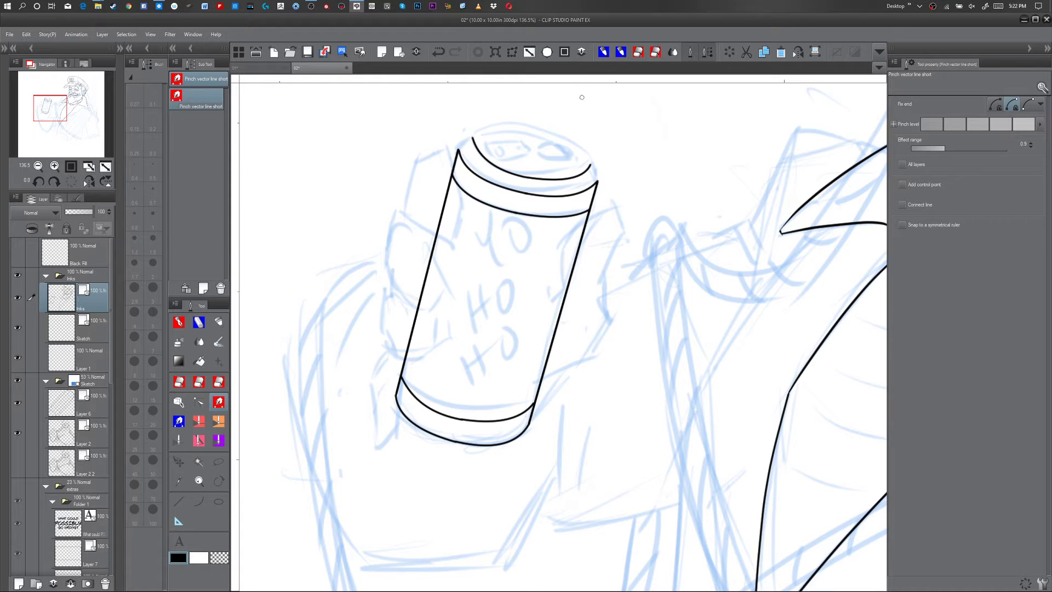
- Close the can's lid ellipse by inking its back edge with two Curve segments meeting at the middle
{"action": "key", "text": "u"}
{"action": "left_click_drag", "start_coordinate": [474, 133], "coordinate": [537, 132]}
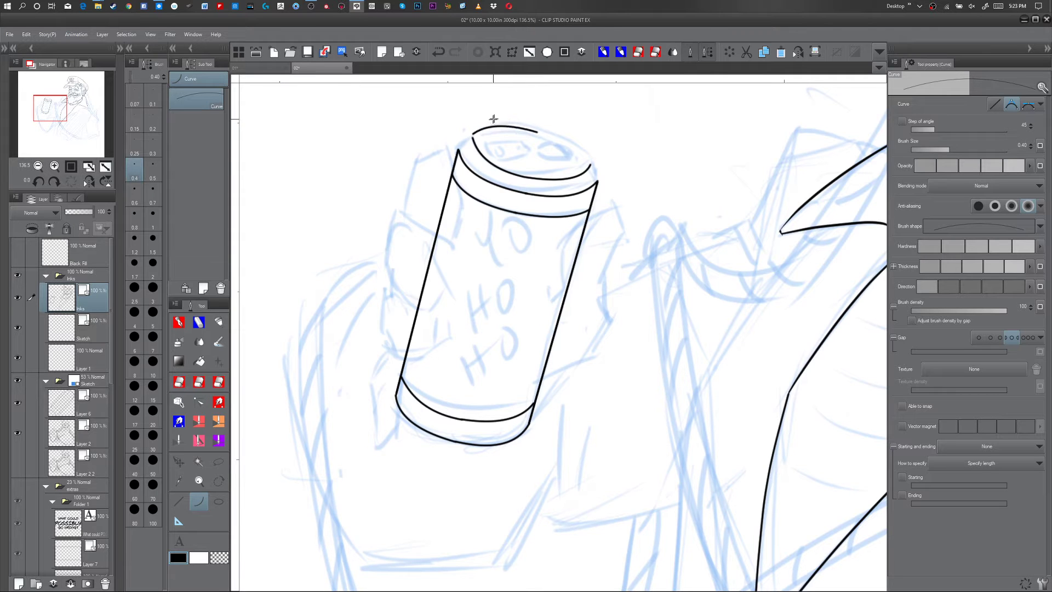
{"action": "left_click", "coordinate": [492, 120]}
{"action": "left_click", "coordinate": [496, 118]}
{"action": "left_click_drag", "start_coordinate": [590, 162], "coordinate": [537, 132]}
{"action": "left_click", "coordinate": [583, 146]}
- Connect the lid to the upper rim on both sides with short Dave ink strokes at size 0.50
{"action": "left_click", "coordinate": [179, 322]}
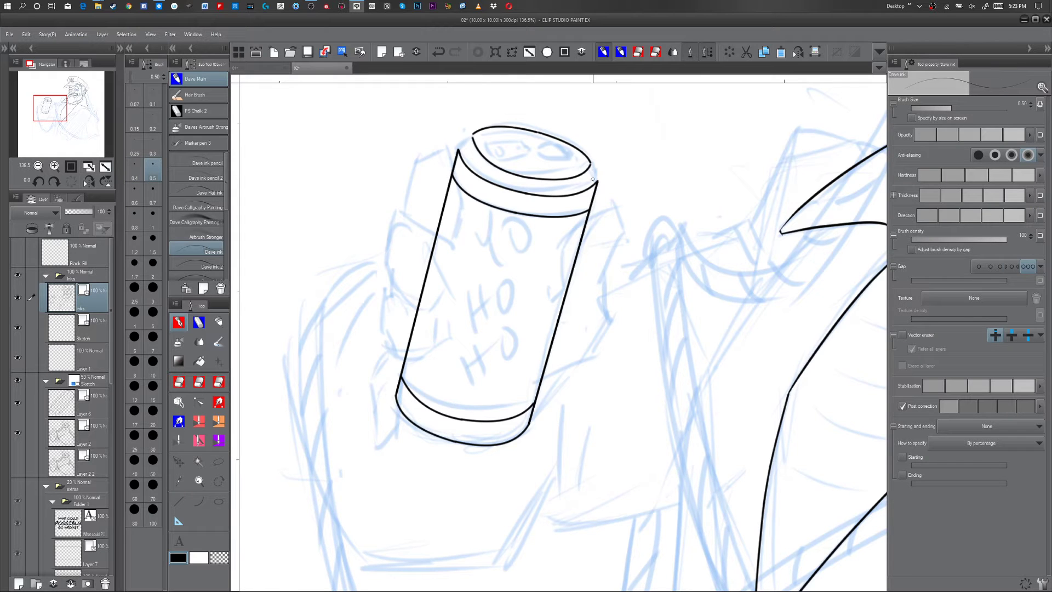
{"action": "left_click_drag", "start_coordinate": [590, 166], "coordinate": [598, 183]}
{"action": "key", "text": "ctrl+z"}
{"action": "left_click_drag", "start_coordinate": [592, 167], "coordinate": [597, 183]}
{"action": "key", "text": "ctrl+z"}
{"action": "key", "text": "ctrl+y"}
{"action": "key", "text": "e"}
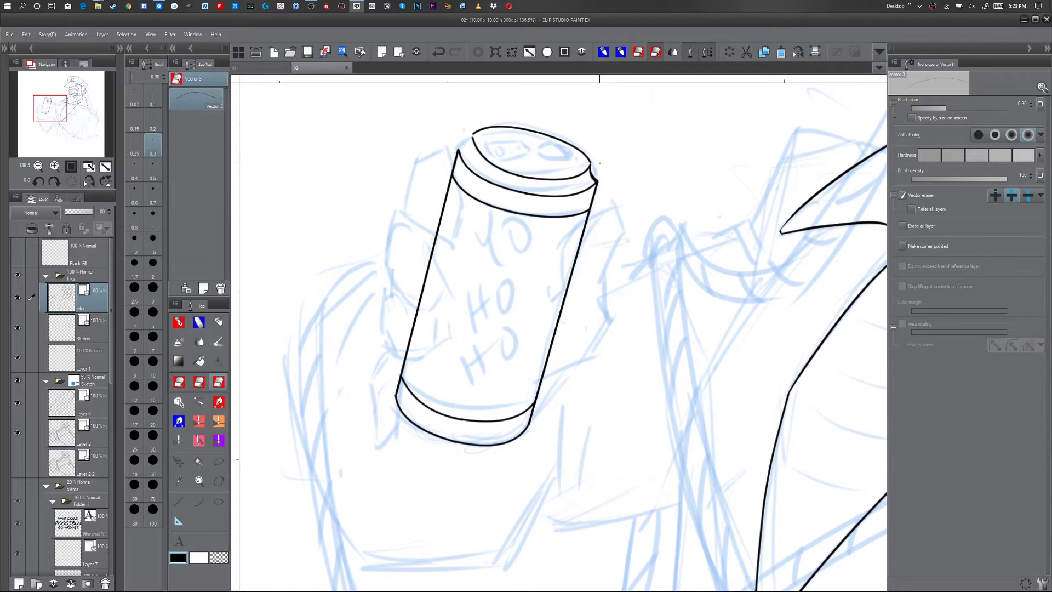
{"action": "key", "text": "p"}
{"action": "left_click_drag", "start_coordinate": [473, 135], "coordinate": [459, 147]}
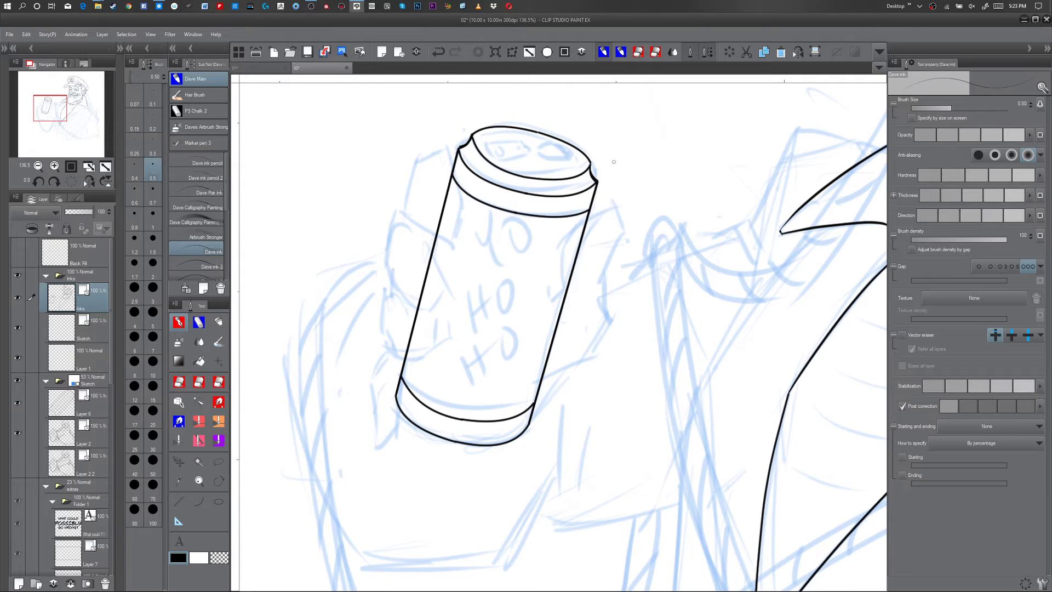
- Ink the thumb and palm edge beside the can, pinch the lines together, and erase the overlaps and overshoots
{"action": "mouse_move", "coordinate": [614, 207]}
{"action": "left_mouse_down"}
{"action": "mouse_move", "coordinate": [573, 244]}
{"action": "mouse_move", "coordinate": [565, 282]}
{"action": "mouse_move", "coordinate": [574, 298]}
{"action": "left_mouse_up"}
{"action": "mouse_move", "coordinate": [614, 207]}
{"action": "left_mouse_down"}
{"action": "mouse_move", "coordinate": [624, 243]}
{"action": "mouse_move", "coordinate": [597, 289]}
{"action": "mouse_move", "coordinate": [612, 321]}
{"action": "mouse_move", "coordinate": [556, 375]}
{"action": "mouse_move", "coordinate": [598, 351]}
{"action": "left_mouse_up"}
{"action": "key", "text": "y"}
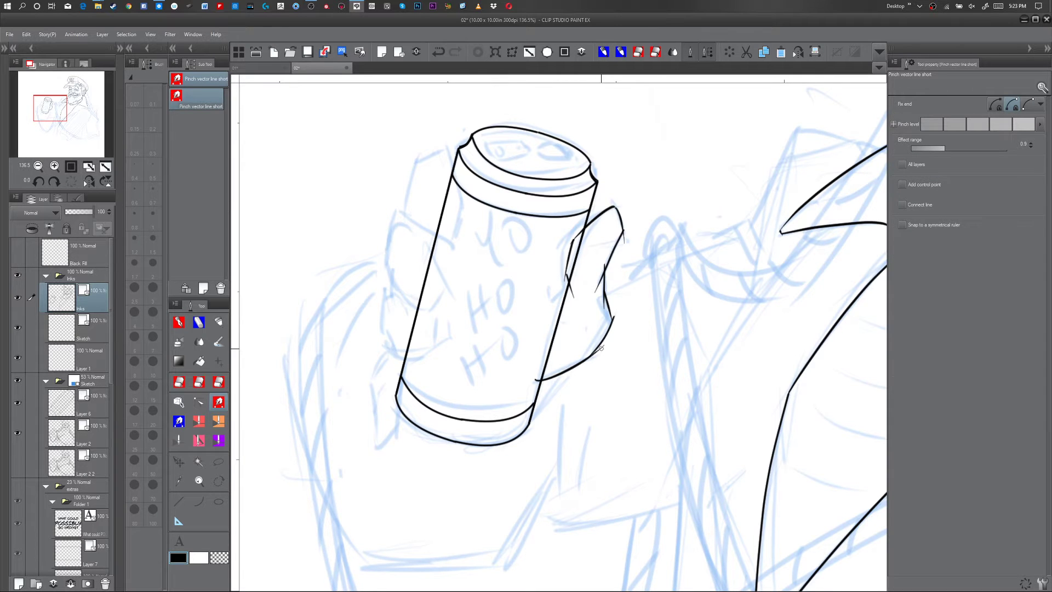
{"action": "key", "text": "e"}
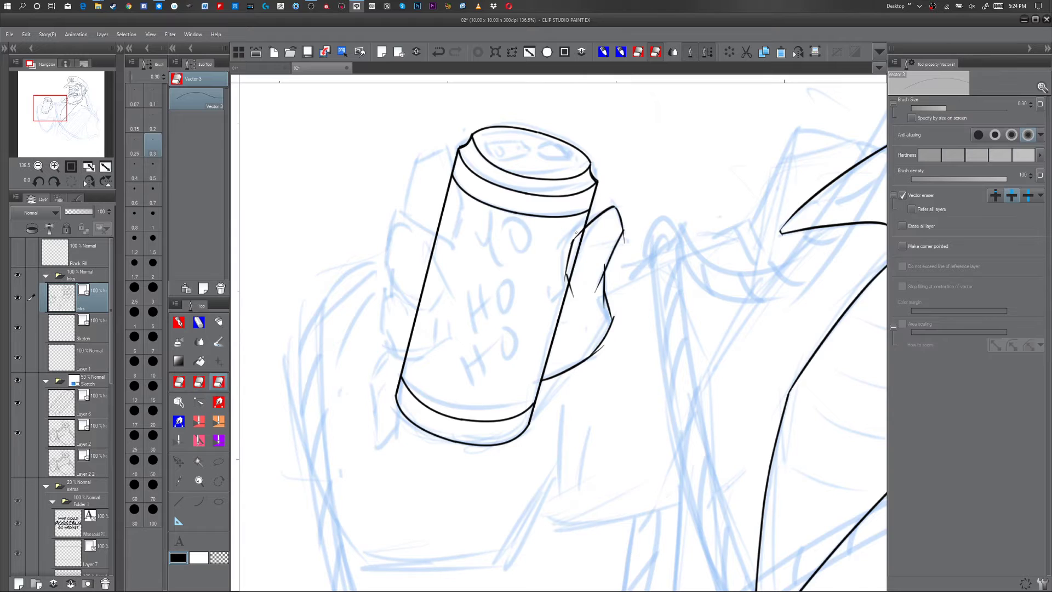
{"action": "left_click", "coordinate": [572, 241]}
{"action": "left_click_drag", "start_coordinate": [604, 347], "coordinate": [599, 353]}
- Ink the uppermost finger wrapping around the can with Dave ink at size 0.50, redoing its first stroke
{"action": "key", "text": "p"}
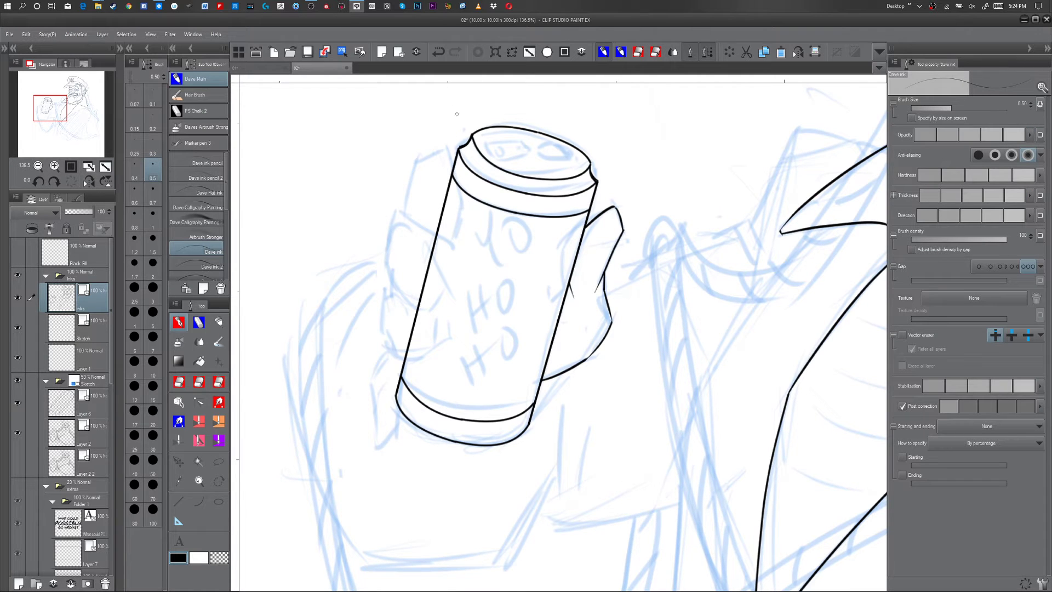
{"action": "left_click_drag", "start_coordinate": [414, 163], "coordinate": [457, 147]}
{"action": "key", "text": "ctrl+z"}
{"action": "left_click_drag", "start_coordinate": [415, 164], "coordinate": [455, 158]}
{"action": "mouse_move", "coordinate": [416, 160]}
{"action": "left_mouse_down"}
{"action": "mouse_move", "coordinate": [404, 211]}
{"action": "mouse_move", "coordinate": [444, 246]}
{"action": "left_mouse_up"}
{"action": "mouse_move", "coordinate": [443, 176]}
{"action": "left_mouse_down"}
{"action": "mouse_move", "coordinate": [461, 205]}
{"action": "mouse_move", "coordinate": [443, 243]}
{"action": "left_mouse_up"}
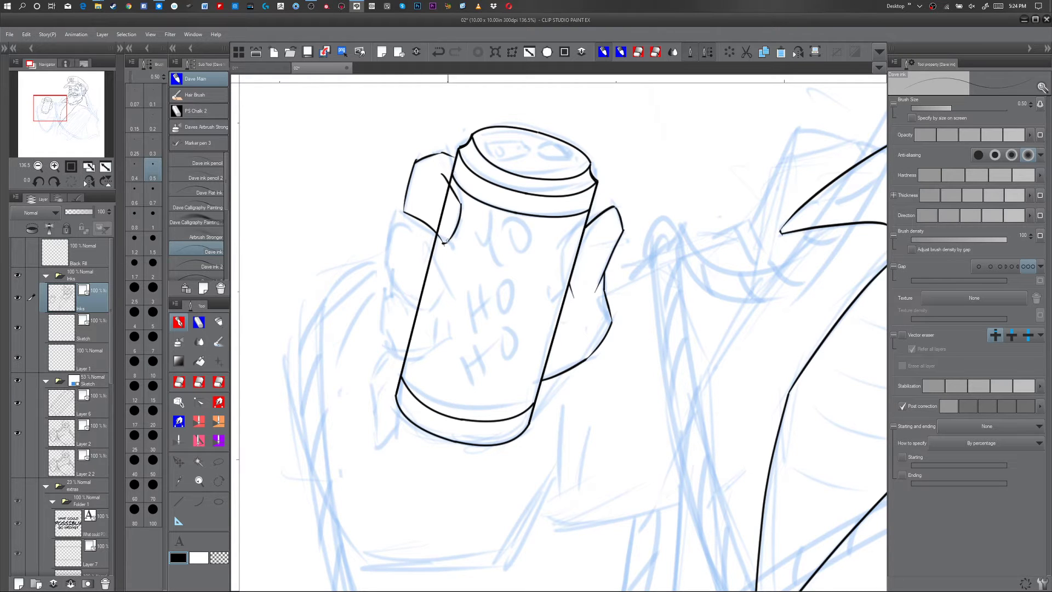
{"action": "key", "text": "e"}
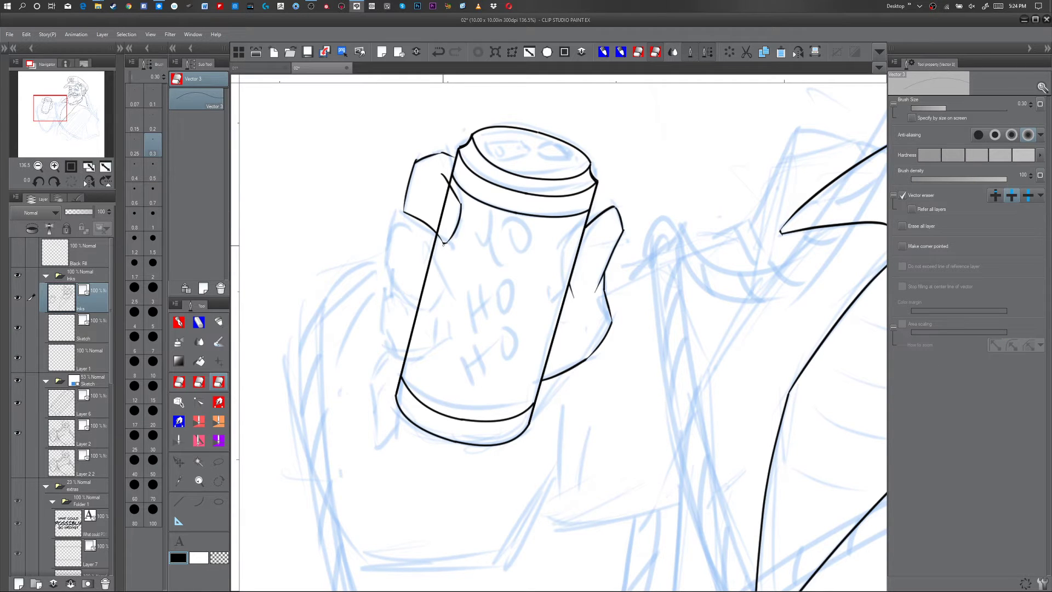
- Ink the second finger below the uppermost one, join it to that finger and adjust its lines with the pinch tool
{"action": "key", "text": "p"}
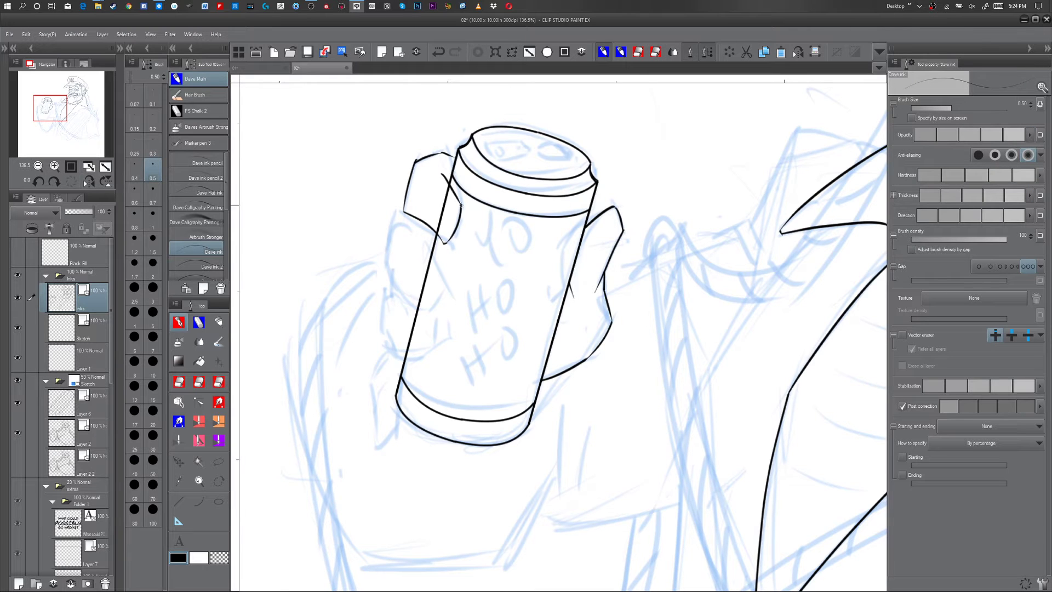
{"action": "mouse_move", "coordinate": [394, 223]}
{"action": "left_mouse_down"}
{"action": "mouse_move", "coordinate": [387, 271]}
{"action": "mouse_move", "coordinate": [411, 325]}
{"action": "left_mouse_up"}
{"action": "key", "text": "ctrl+z"}
{"action": "mouse_move", "coordinate": [386, 264]}
{"action": "left_mouse_down"}
{"action": "mouse_move", "coordinate": [417, 313]}
{"action": "mouse_move", "coordinate": [442, 280]}
{"action": "left_mouse_up"}
{"action": "left_click_drag", "start_coordinate": [423, 237], "coordinate": [437, 280]}
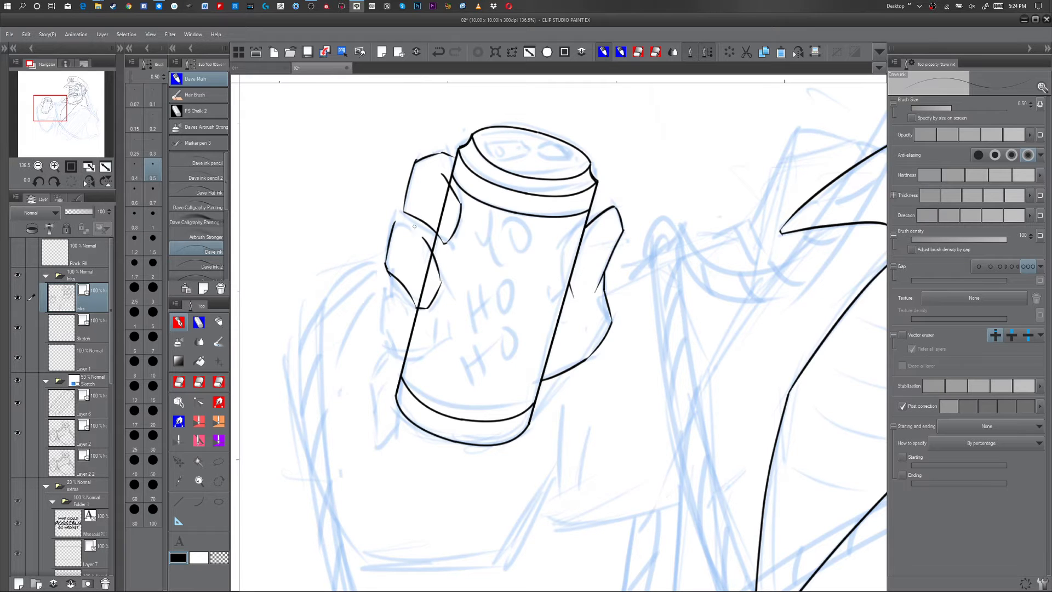
{"action": "left_click_drag", "start_coordinate": [394, 221], "coordinate": [406, 213]}
{"action": "key", "text": "y"}
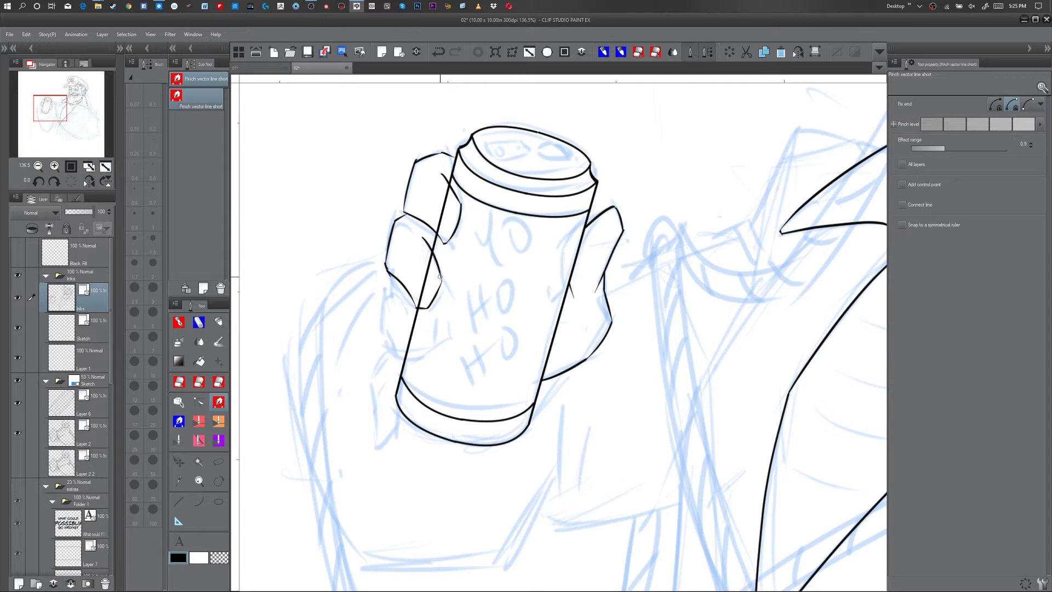
- Ink the third finger and the little finger beside the can's lower side, cleaning up their line ends
{"action": "key", "text": "p"}
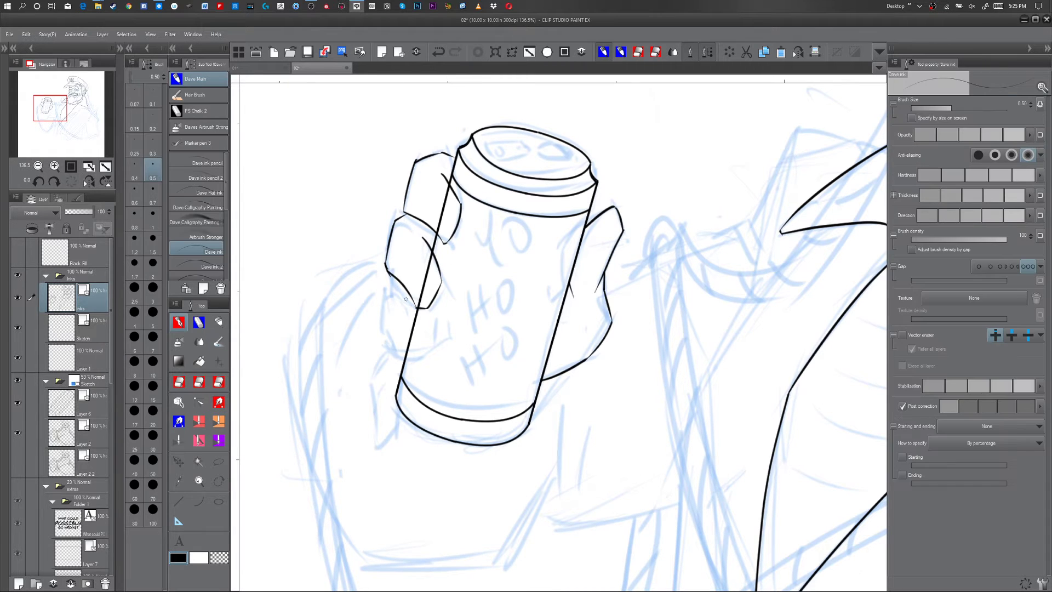
{"action": "mouse_move", "coordinate": [391, 286]}
{"action": "left_mouse_down"}
{"action": "mouse_move", "coordinate": [382, 337]}
{"action": "mouse_move", "coordinate": [404, 360]}
{"action": "mouse_move", "coordinate": [425, 354]}
{"action": "mouse_move", "coordinate": [418, 307]}
{"action": "left_mouse_up"}
{"action": "key", "text": "e"}
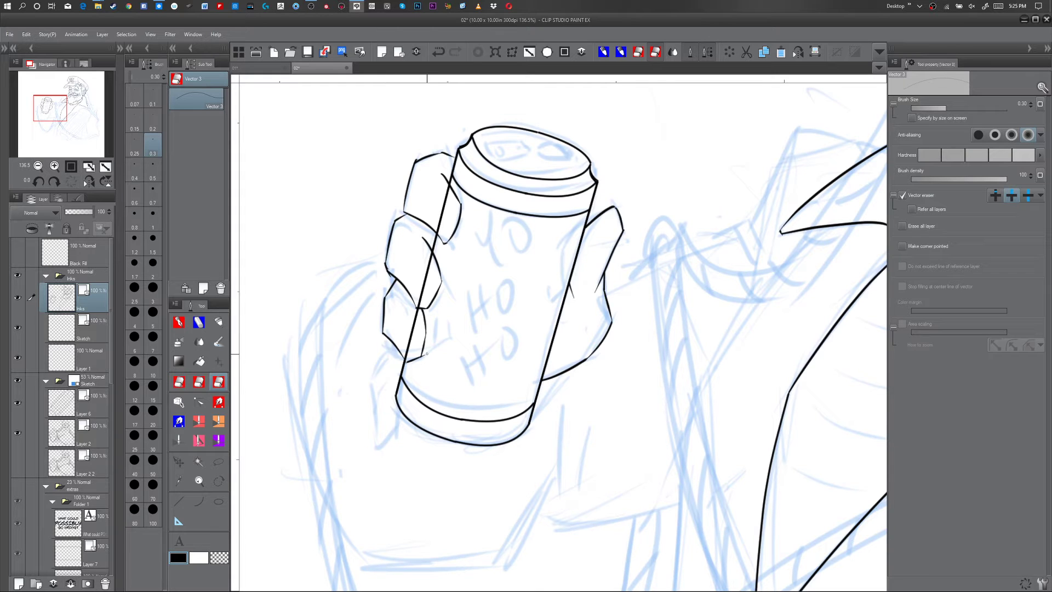
{"action": "left_click_drag", "start_coordinate": [393, 344], "coordinate": [362, 386]}
{"action": "key", "text": "ctrl+z"}
{"action": "mouse_move", "coordinate": [394, 343]}
{"action": "left_mouse_down"}
{"action": "mouse_move", "coordinate": [366, 386]}
{"action": "mouse_move", "coordinate": [370, 379]}
{"action": "mouse_move", "coordinate": [377, 450]}
{"action": "mouse_move", "coordinate": [392, 441]}
{"action": "mouse_move", "coordinate": [399, 415]}
{"action": "left_mouse_up"}
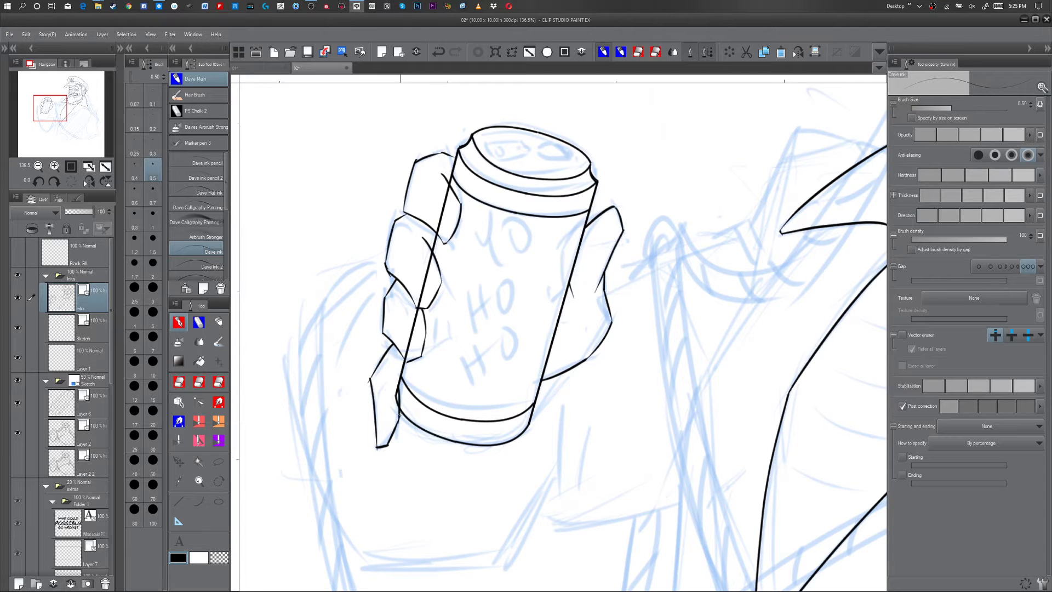
{"action": "key", "text": "e"}
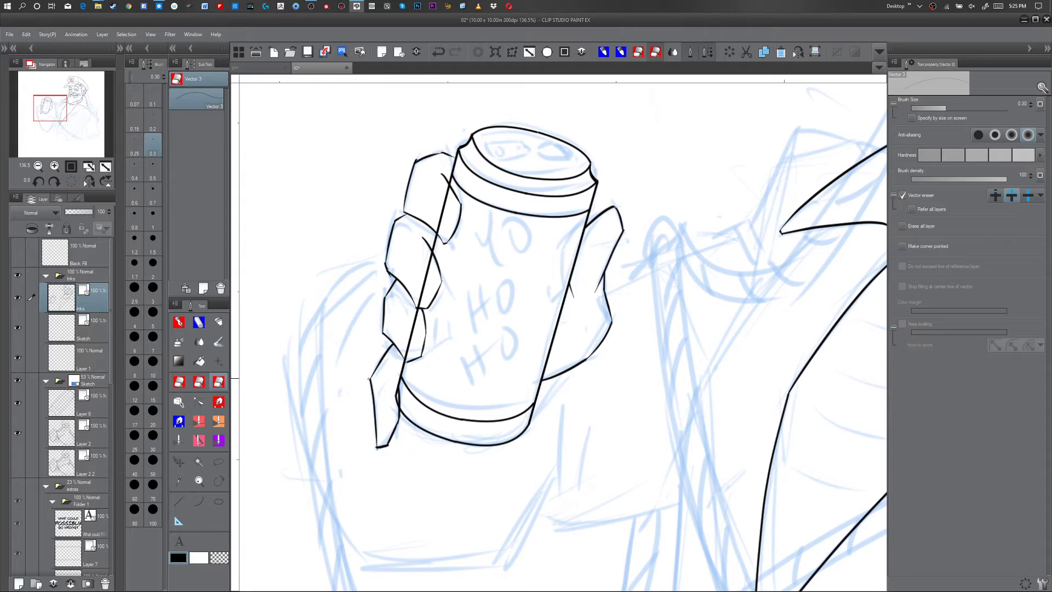
- Ink the upper edge of the sleeve cuff curving around behind the fingers, redoing the strokes until they follow the sketch
{"action": "key", "text": "p"}
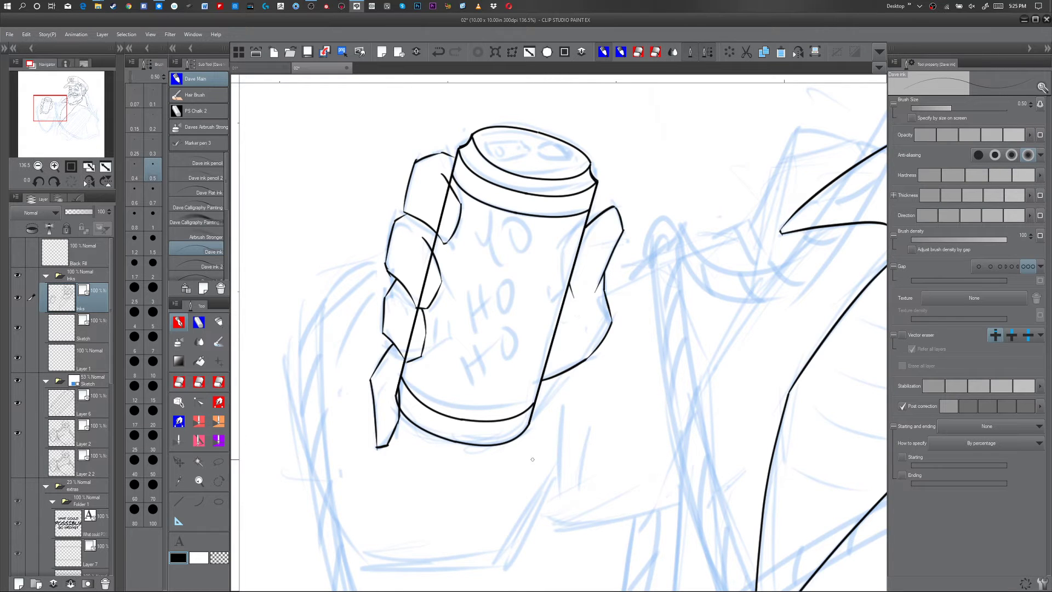
{"action": "mouse_move", "coordinate": [545, 463]}
{"action": "left_mouse_down"}
{"action": "mouse_move", "coordinate": [568, 369]}
{"action": "mouse_move", "coordinate": [559, 356]}
{"action": "mouse_move", "coordinate": [549, 366]}
{"action": "left_mouse_up"}
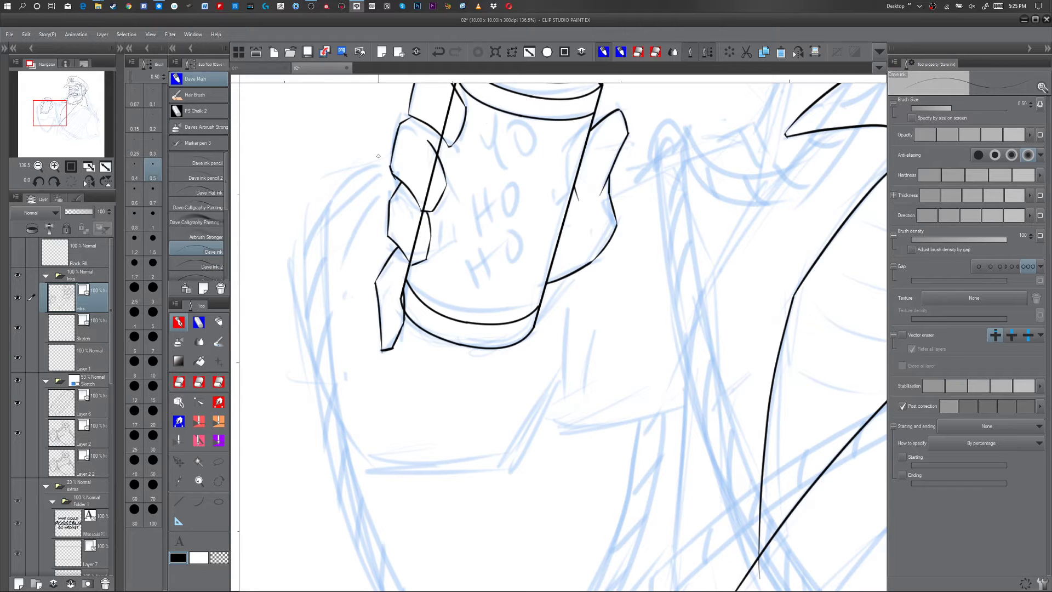
{"action": "left_click_drag", "start_coordinate": [389, 159], "coordinate": [326, 202]}
{"action": "key", "text": "ctrl+z"}
{"action": "mouse_move", "coordinate": [387, 159]}
{"action": "left_mouse_down"}
{"action": "mouse_move", "coordinate": [335, 190]}
{"action": "mouse_move", "coordinate": [298, 284]}
{"action": "left_mouse_up"}
{"action": "key", "text": "ctrl+z"}
{"action": "left_click_drag", "start_coordinate": [348, 179], "coordinate": [292, 293]}
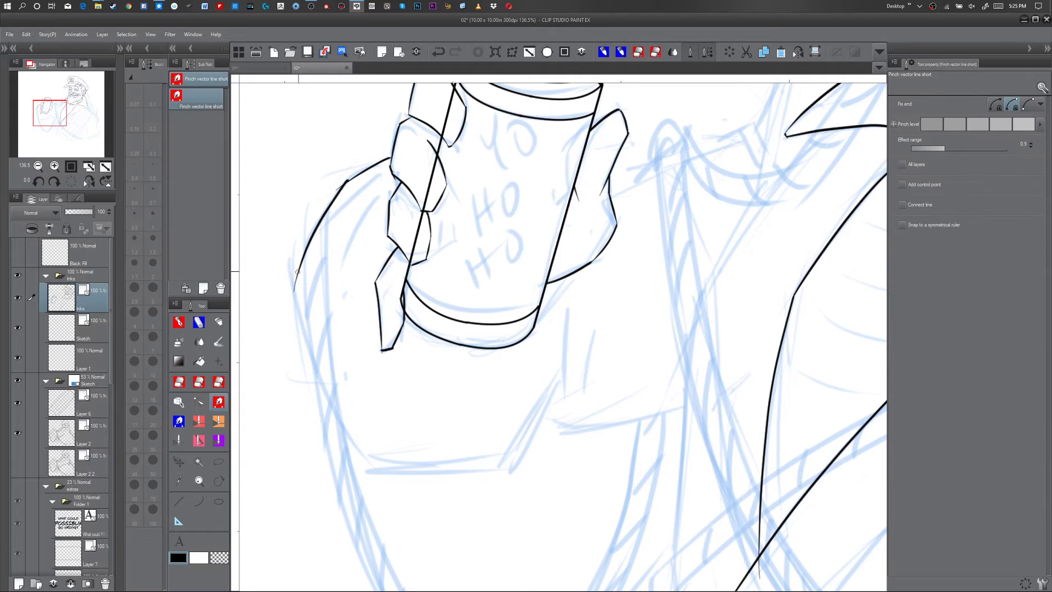
{"action": "key", "text": "e"}
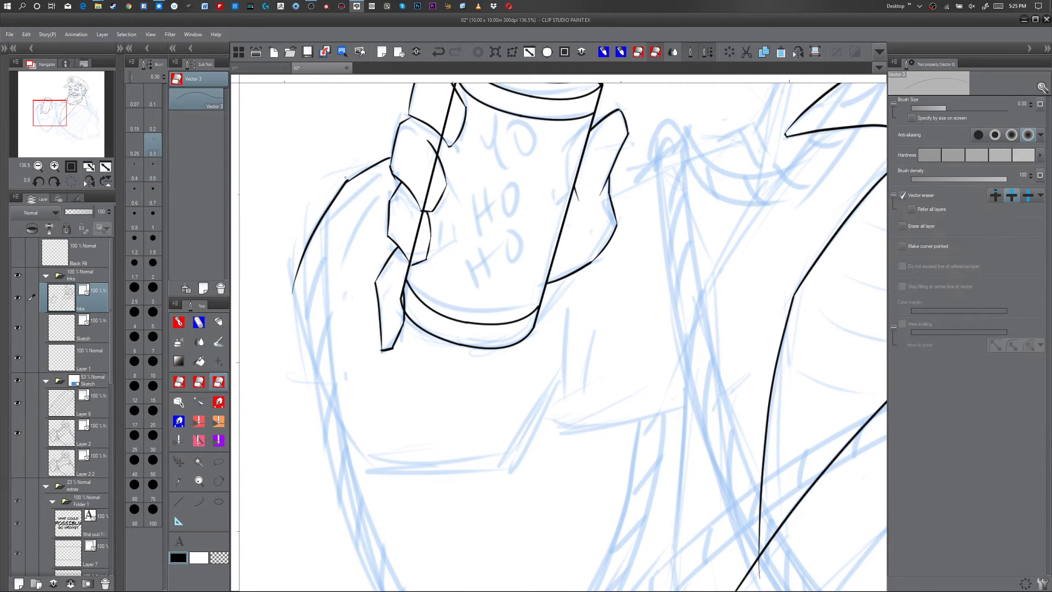
- Ink the cuff's outer side and bottom edge, adjusting the side curve with the pinch tool
{"action": "key", "text": "p"}
{"action": "left_click_drag", "start_coordinate": [291, 287], "coordinate": [403, 477]}
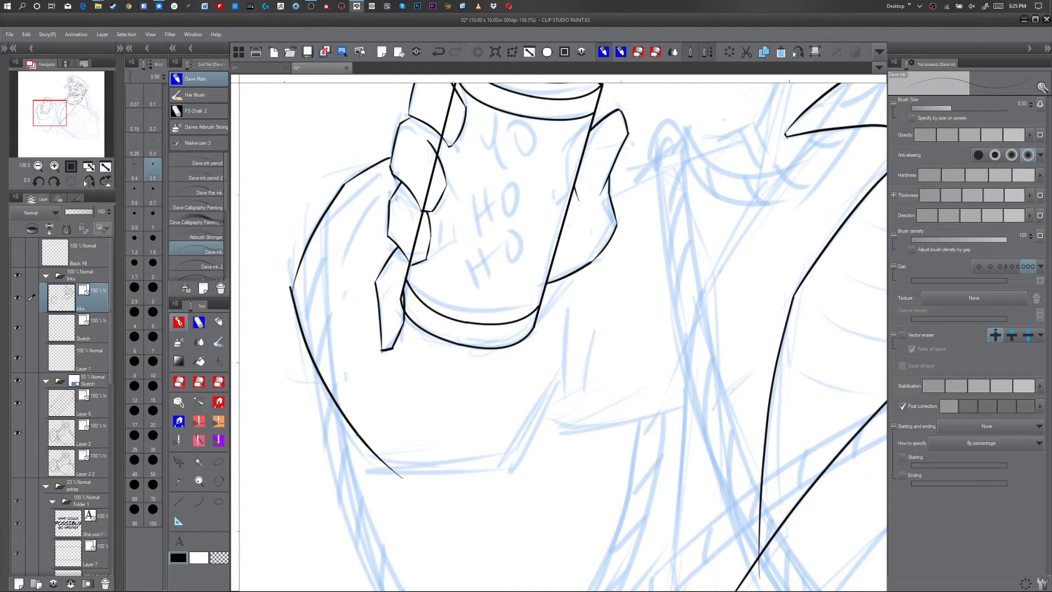
{"action": "key", "text": "y"}
{"action": "left_click_drag", "start_coordinate": [384, 463], "coordinate": [376, 471]}
{"action": "key", "text": "e"}
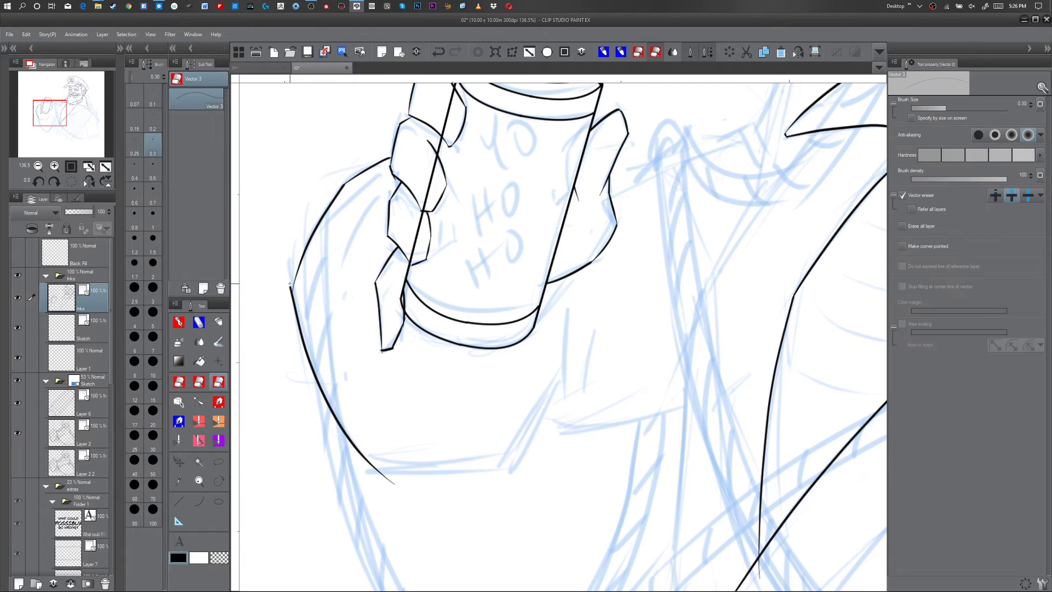
{"action": "key", "text": "p"}
{"action": "left_click_drag", "start_coordinate": [362, 463], "coordinate": [516, 456]}
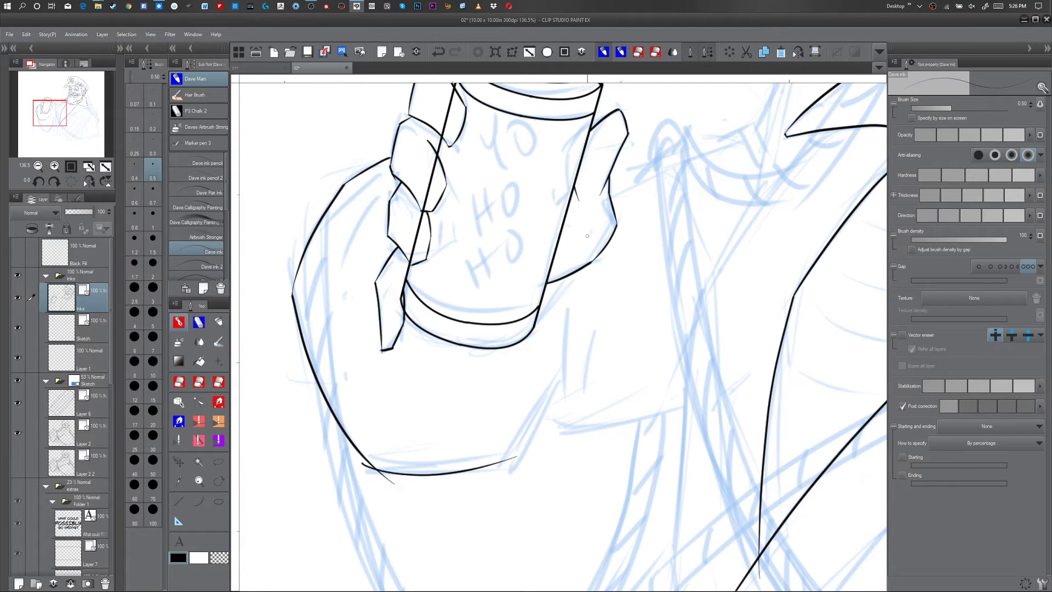
- Ink the cuff opening below the can, its slit line, and two small round buttons beside the slit
{"action": "left_click_drag", "start_coordinate": [564, 276], "coordinate": [509, 359]}
{"action": "left_click_drag", "start_coordinate": [419, 329], "coordinate": [474, 367]}
{"action": "left_click_drag", "start_coordinate": [508, 360], "coordinate": [474, 435]}
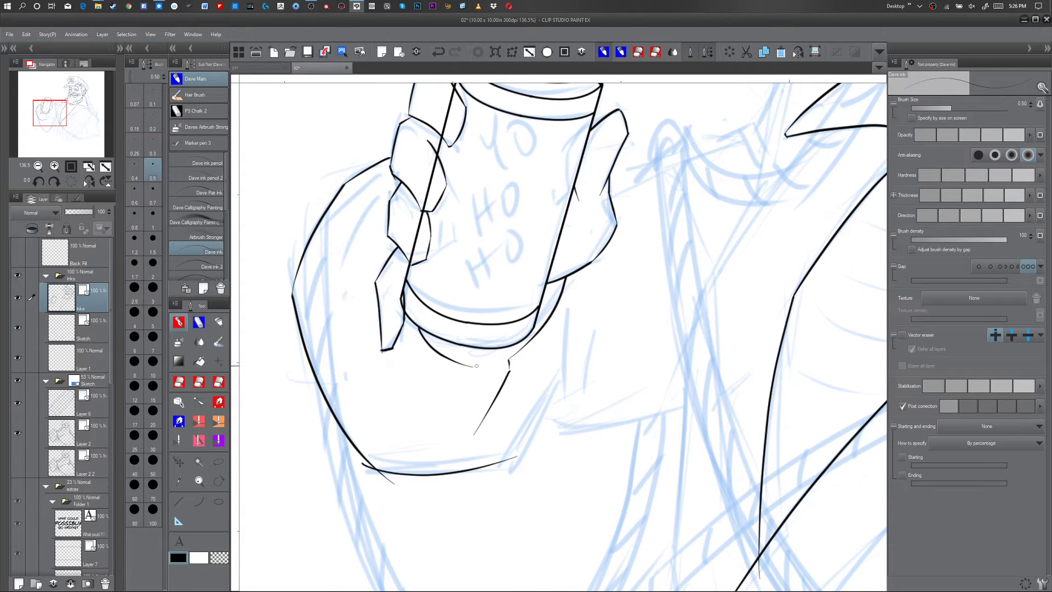
{"action": "key", "text": "y"}
{"action": "left_click_drag", "start_coordinate": [473, 365], "coordinate": [500, 361]}
{"action": "key", "text": "p"}
{"action": "mouse_move", "coordinate": [471, 385]}
{"action": "left_mouse_down"}
{"action": "mouse_move", "coordinate": [489, 378]}
{"action": "mouse_move", "coordinate": [469, 400]}
{"action": "left_mouse_up"}
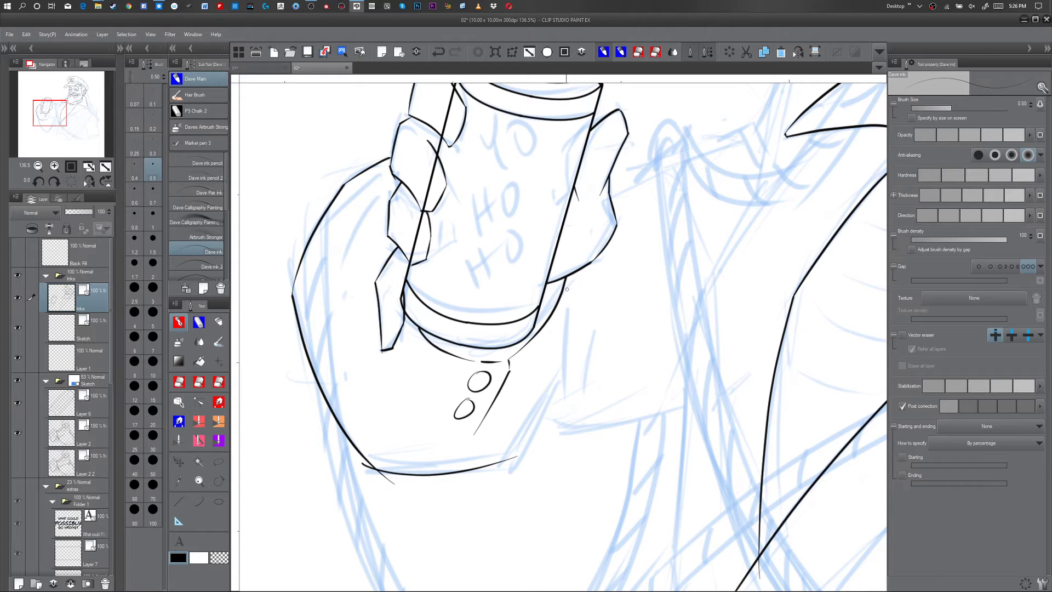
- Ink the cuff's inner side down to the bottom edge and erase the overshoots at the lower corners
{"action": "mouse_move", "coordinate": [569, 275]}
{"action": "left_mouse_down"}
{"action": "mouse_move", "coordinate": [570, 354]}
{"action": "mouse_move", "coordinate": [503, 475]}
{"action": "mouse_move", "coordinate": [519, 459]}
{"action": "left_mouse_up"}
{"action": "key", "text": "y"}
{"action": "key", "text": "p"}
{"action": "key", "text": "e"}
{"action": "left_click", "coordinate": [367, 466]}
{"action": "left_click", "coordinate": [386, 478]}
{"action": "left_click", "coordinate": [509, 469]}
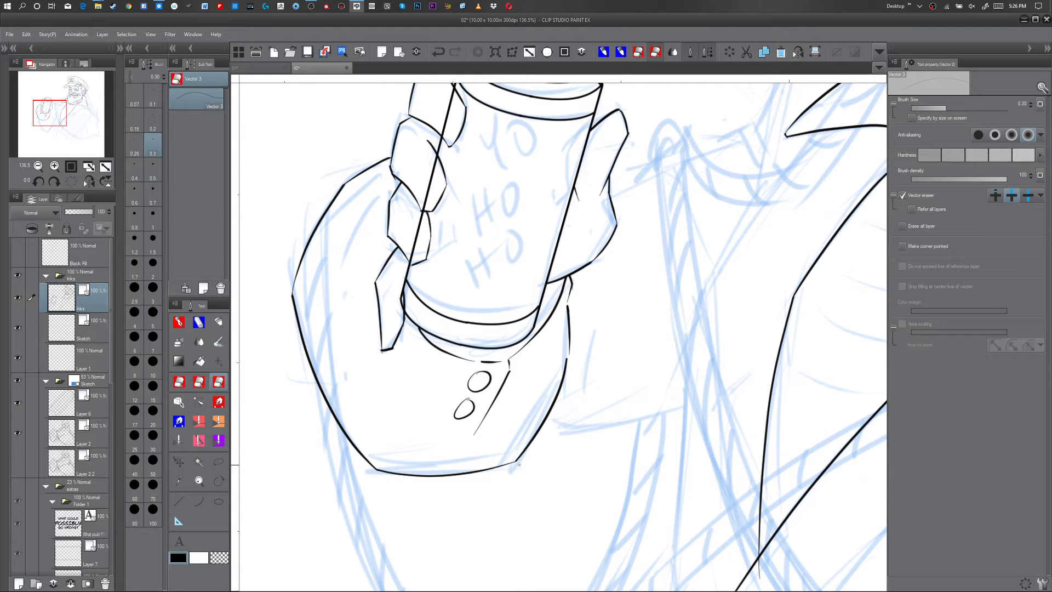
- Ink the raised far side of the jacket collar behind the beard, pinch its end into place and erase the overshoot at its tip
{"action": "key", "text": "p"}
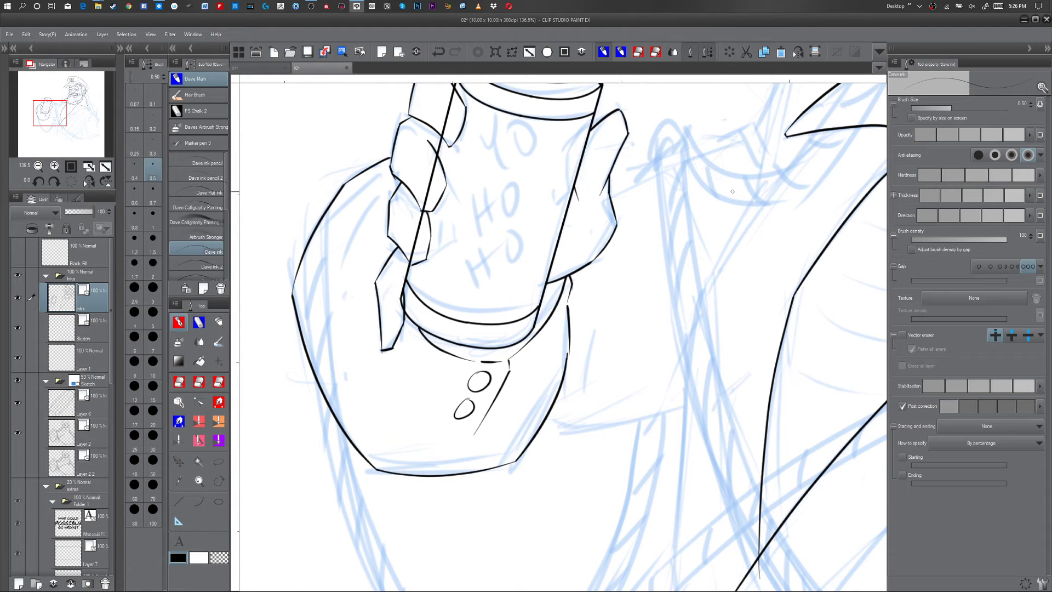
{"action": "key", "text": "space"}
{"action": "left_click_drag", "start_coordinate": [679, 296], "coordinate": [514, 475]}
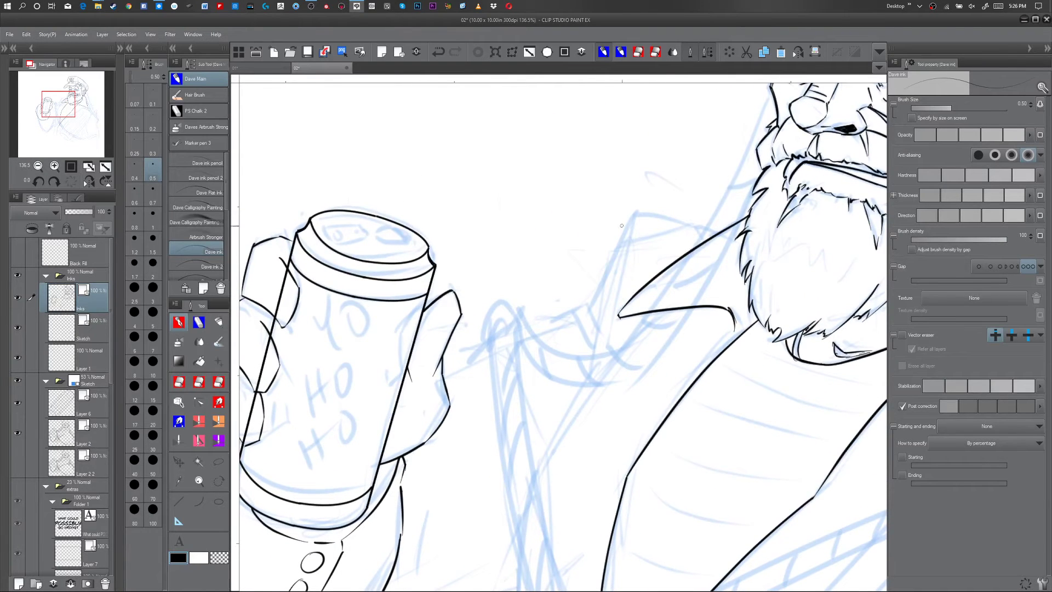
{"action": "mouse_move", "coordinate": [589, 310]}
{"action": "left_mouse_down"}
{"action": "mouse_move", "coordinate": [647, 198]}
{"action": "mouse_move", "coordinate": [699, 235]}
{"action": "left_mouse_up"}
{"action": "key", "text": "ctrl+z"}
{"action": "left_click_drag", "start_coordinate": [620, 216], "coordinate": [707, 226]}
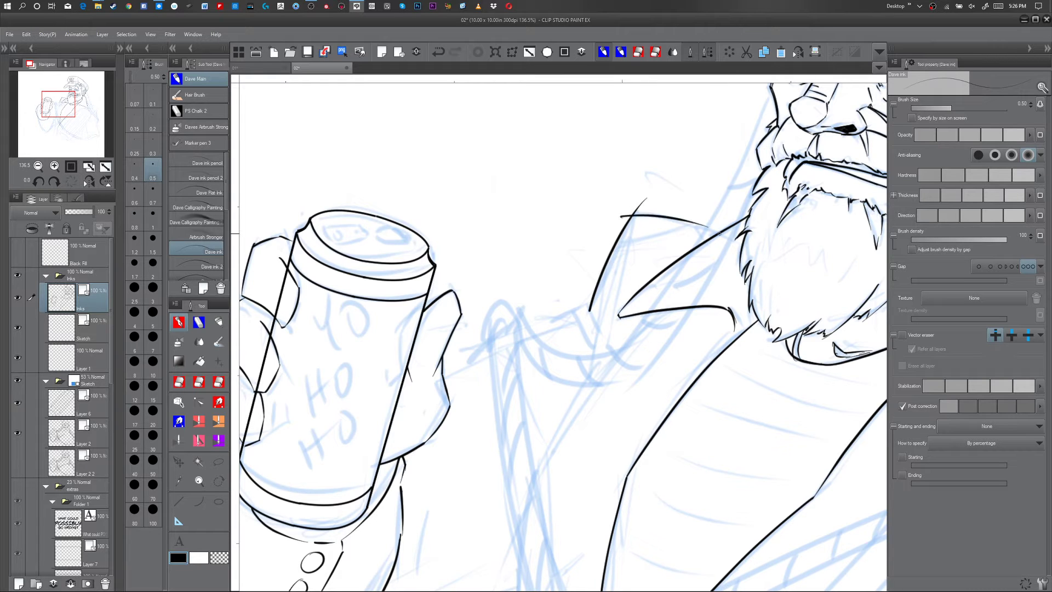
{"action": "key", "text": "y"}
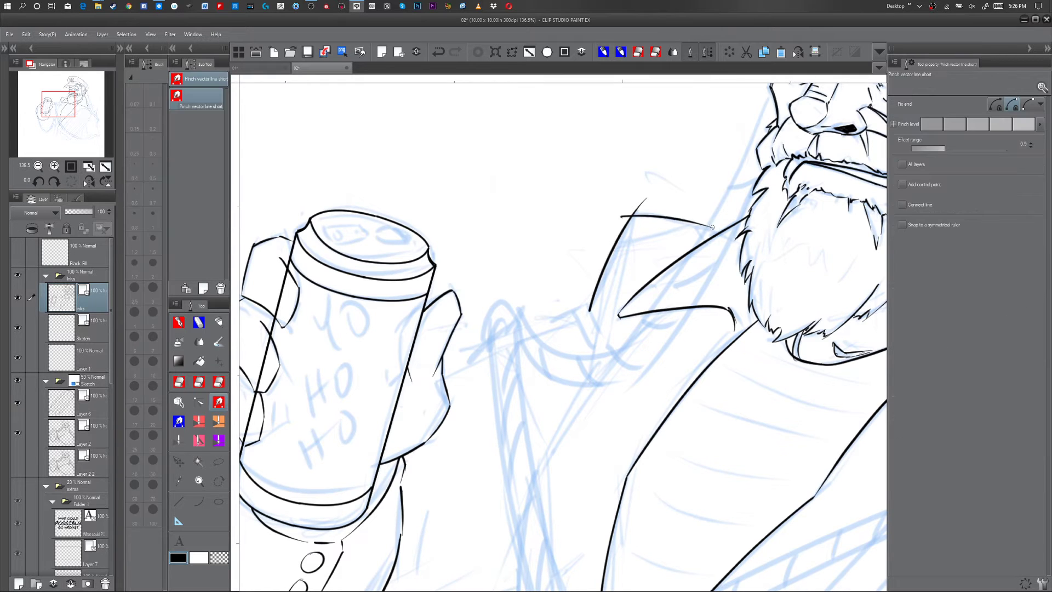
{"action": "left_click_drag", "start_coordinate": [717, 233], "coordinate": [720, 234]}
{"action": "key", "text": "p"}
{"action": "key", "text": "e"}
{"action": "left_click_drag", "start_coordinate": [642, 204], "coordinate": [623, 218]}
{"action": "key", "text": "p"}
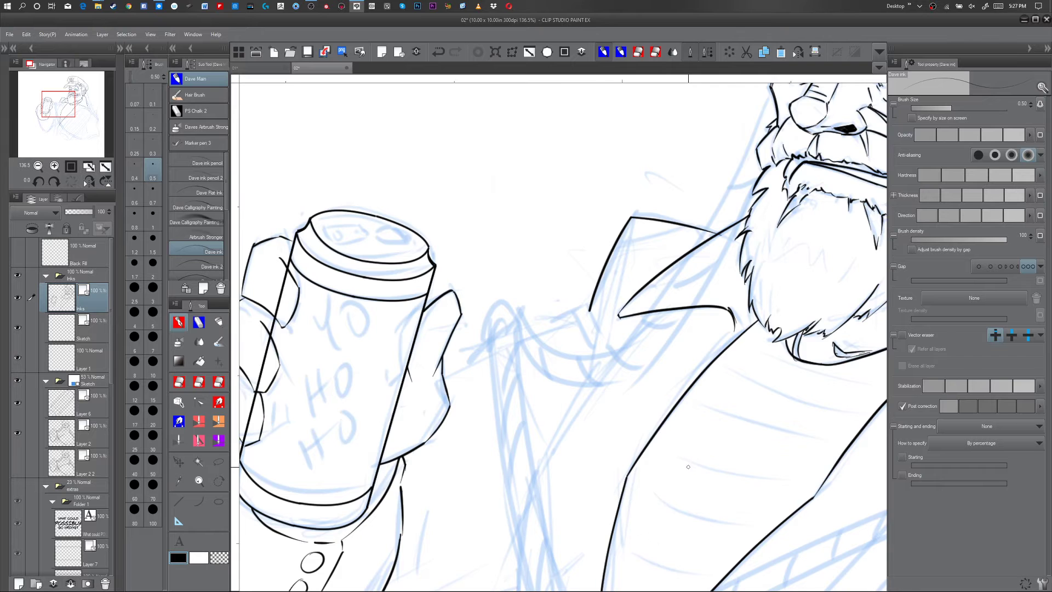
- Ink the upper part of the jacket's front edge running down from the collar, adjusting its lower end with the pinch tool
{"action": "left_click_drag", "start_coordinate": [688, 467], "coordinate": [699, 326]}
{"action": "left_click_drag", "start_coordinate": [697, 364], "coordinate": [647, 330]}
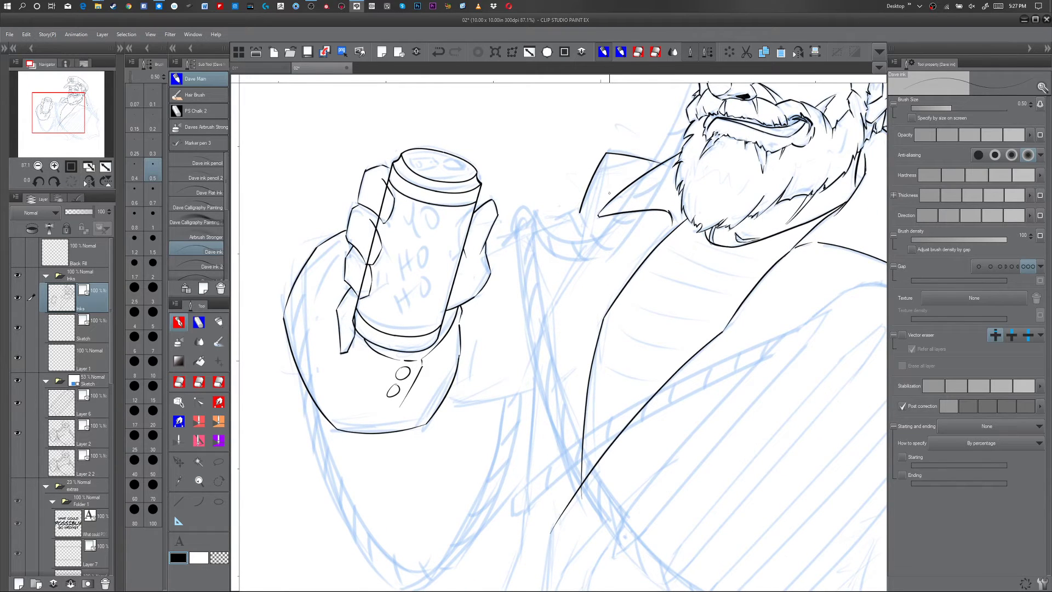
{"action": "left_click_drag", "start_coordinate": [633, 203], "coordinate": [518, 361]}
{"action": "key", "text": "y"}
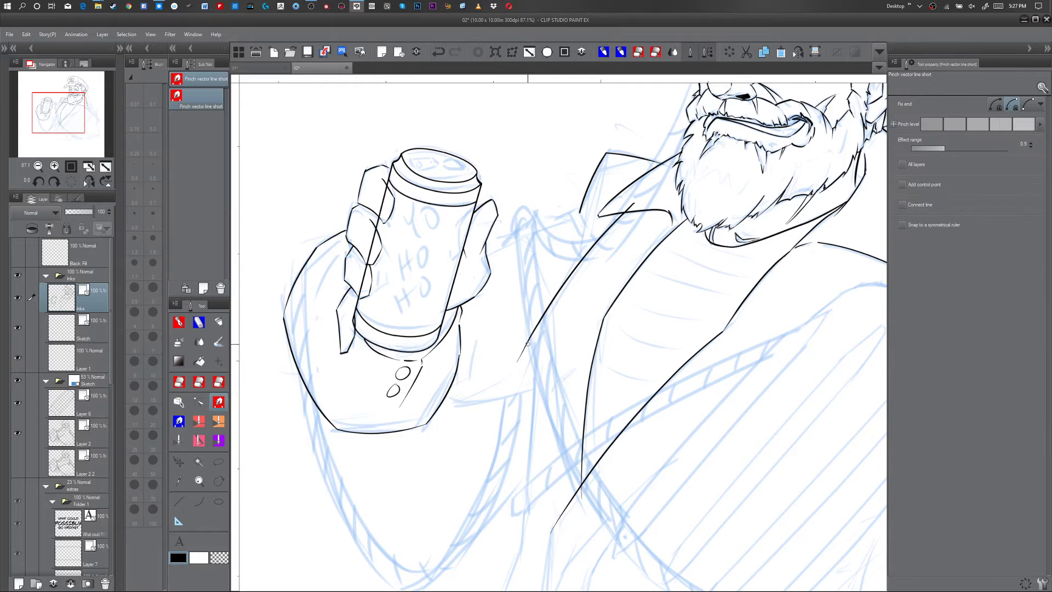
{"action": "left_click_drag", "start_coordinate": [528, 342], "coordinate": [529, 347]}
{"action": "key", "text": "p"}
- Ink the lower part of the jacket's front edge, redoing the first stroke, and erase the overshoots along the edge and collar
{"action": "left_click_drag", "start_coordinate": [601, 408], "coordinate": [577, 315]}
{"action": "left_click_drag", "start_coordinate": [515, 222], "coordinate": [505, 468]}
{"action": "key", "text": "ctrl+z"}
{"action": "left_click_drag", "start_coordinate": [522, 207], "coordinate": [498, 496]}
{"action": "key", "text": "e"}
{"action": "left_click", "coordinate": [520, 217]}
{"action": "left_click", "coordinate": [508, 250]}
{"action": "left_click", "coordinate": [605, 114]}
{"action": "key", "text": "p"}
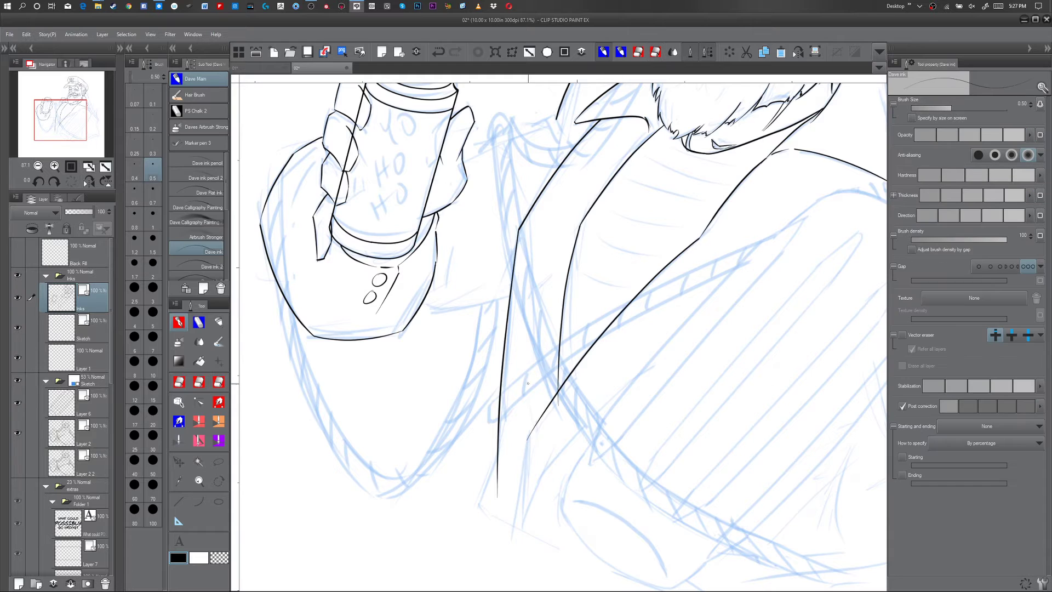
- Ink the sleeve lines just behind the cuff and a short stroke extending from its lower corner
{"action": "left_click_drag", "start_coordinate": [498, 454], "coordinate": [469, 510]}
{"action": "key", "text": "ctrl+z"}
{"action": "left_click_drag", "start_coordinate": [447, 230], "coordinate": [445, 284]}
{"action": "mouse_move", "coordinate": [450, 235]}
{"action": "left_mouse_down"}
{"action": "mouse_move", "coordinate": [451, 281]}
{"action": "mouse_move", "coordinate": [423, 331]}
{"action": "left_mouse_up"}
{"action": "key", "text": "e"}
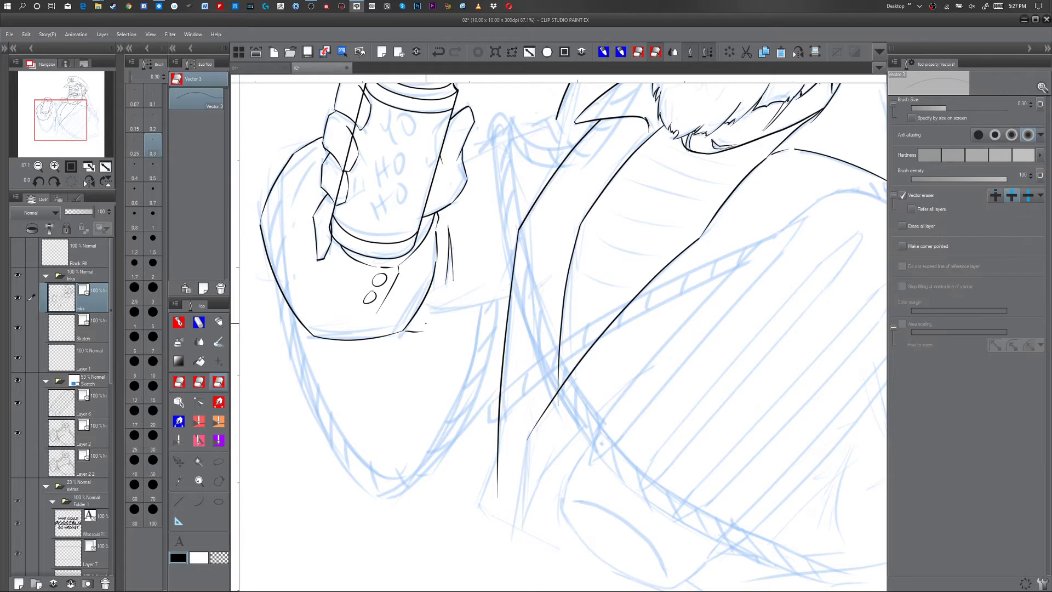
{"action": "key", "text": "p"}
- Ink the underside of the sleeve from the cuff to the jacket's front edge, redoing the first stroke
{"action": "mouse_move", "coordinate": [421, 331]}
{"action": "left_mouse_down"}
{"action": "mouse_move", "coordinate": [445, 306]}
{"action": "mouse_move", "coordinate": [444, 324]}
{"action": "mouse_move", "coordinate": [507, 299]}
{"action": "left_mouse_up"}
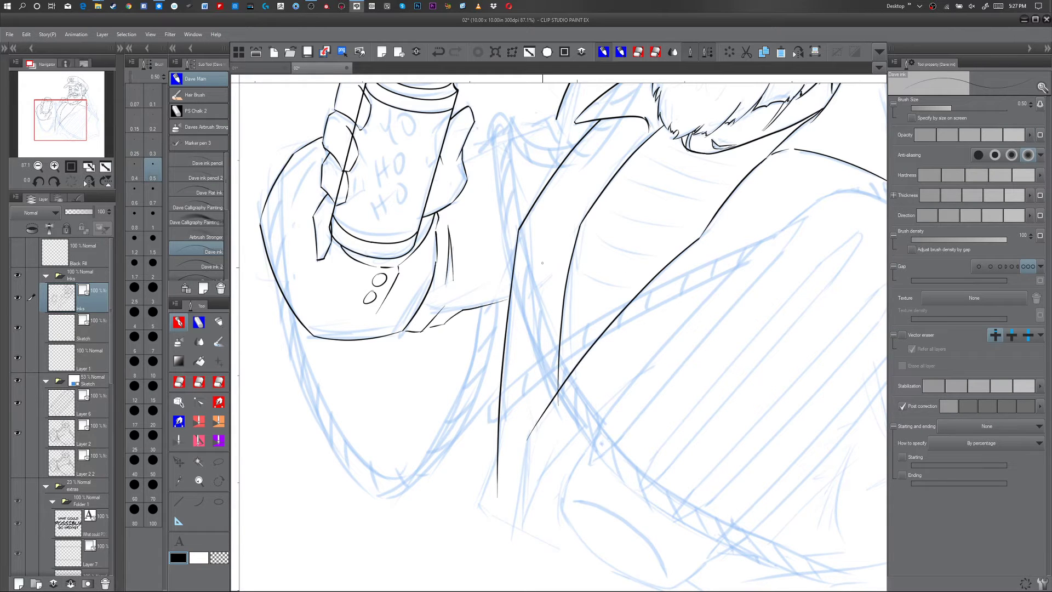
{"action": "key", "text": "ctrl+z"}
{"action": "left_click_drag", "start_coordinate": [444, 324], "coordinate": [524, 304]}
{"action": "key", "text": "e"}
{"action": "key", "text": "p"}
- Ink the fold lines behind the cuff and a diagonal crease rising from the sleeve's underside
{"action": "left_click_drag", "start_coordinate": [446, 284], "coordinate": [432, 324]}
{"action": "key", "text": "e"}
{"action": "key", "text": "p"}
{"action": "mouse_move", "coordinate": [452, 283]}
{"action": "left_mouse_down"}
{"action": "mouse_move", "coordinate": [445, 311]}
{"action": "mouse_move", "coordinate": [483, 277]}
{"action": "left_mouse_up"}
{"action": "key", "text": "ctrl+z"}
{"action": "left_click_drag", "start_coordinate": [463, 313], "coordinate": [494, 279]}
- Trim the overshoot behind the cuff's lower corner and close the line gaps at that corner and in the sleeve fold
{"action": "scroll", "coordinate": [457, 328], "scroll_direction": "up", "scroll_amount": 5}
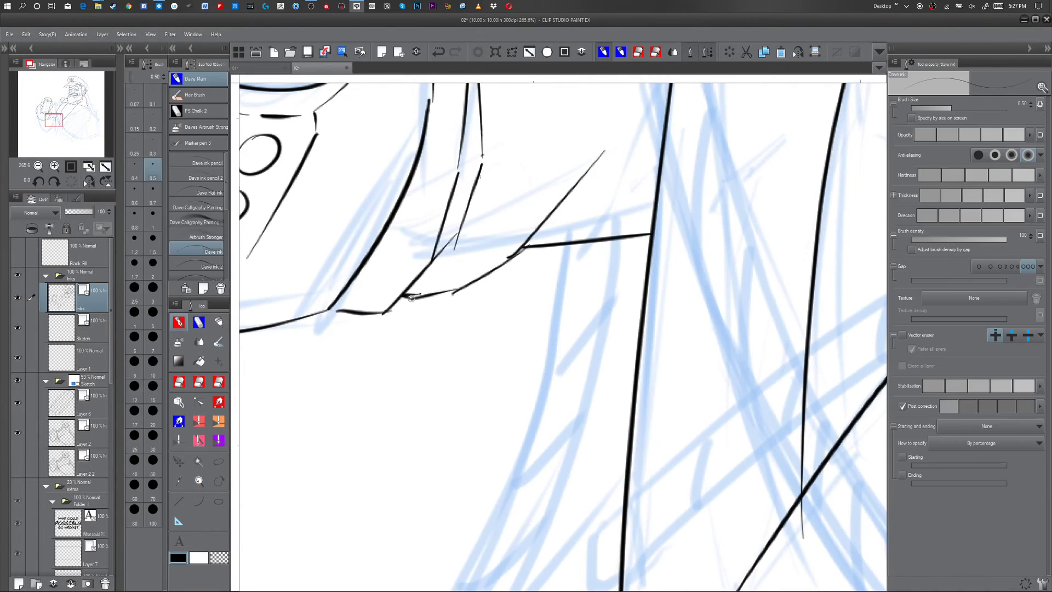
{"action": "key", "text": "e"}
{"action": "left_click", "coordinate": [384, 316]}
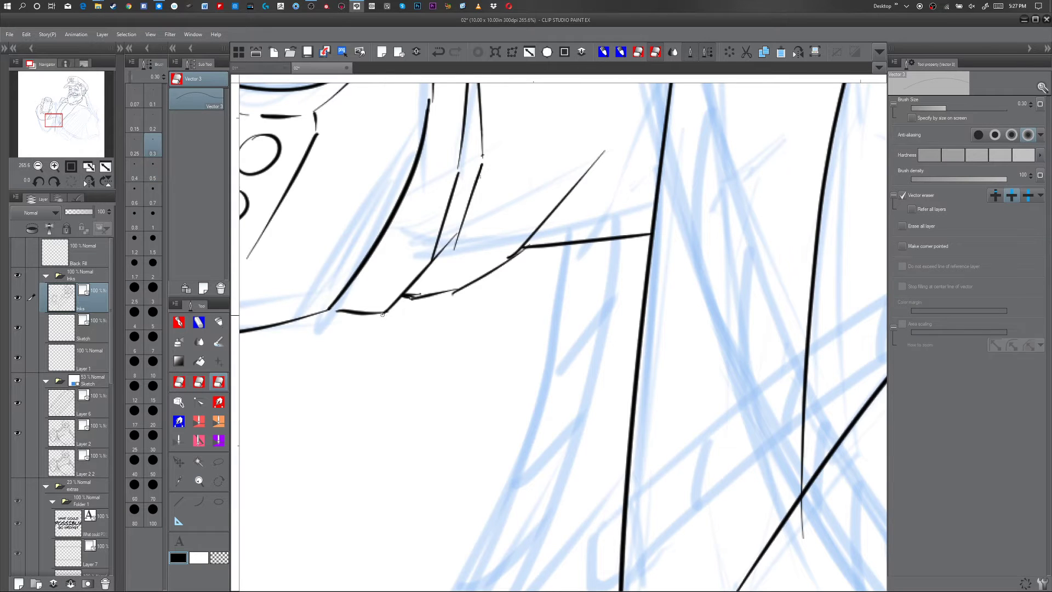
{"action": "key", "text": "p"}
{"action": "left_click_drag", "start_coordinate": [330, 306], "coordinate": [343, 310]}
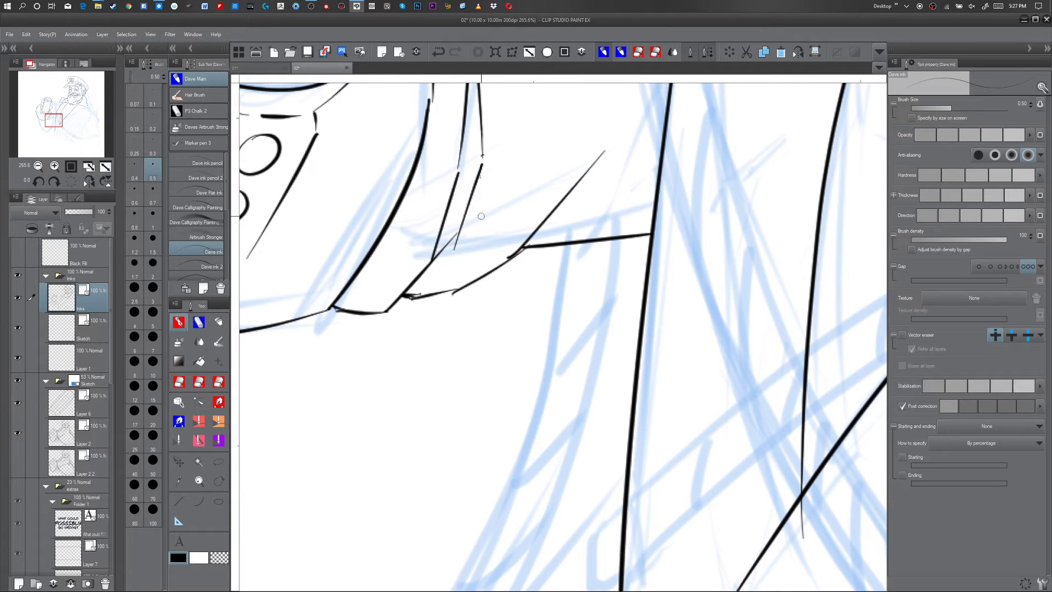
{"action": "left_click_drag", "start_coordinate": [483, 156], "coordinate": [481, 166]}
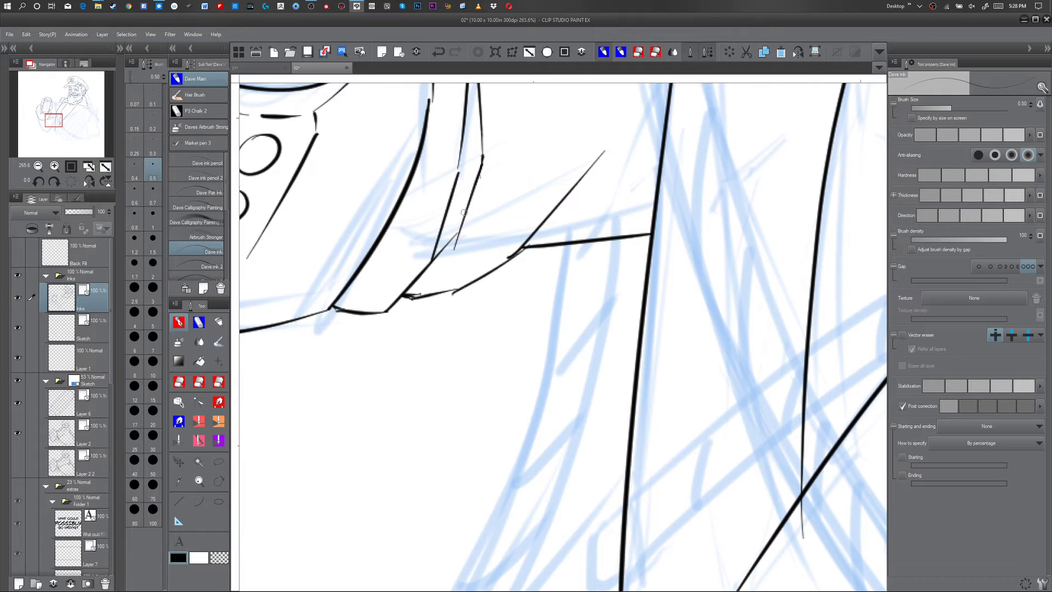
- Erase the stray line ends on the sleeve folds and underside, and reinforce the broken underside line
{"action": "key", "text": "e"}
{"action": "left_click", "coordinate": [457, 246]}
{"action": "key", "text": "p"}
{"action": "key", "text": "e"}
{"action": "left_click", "coordinate": [465, 289]}
{"action": "key", "text": "p"}
{"action": "left_click_drag", "start_coordinate": [521, 251], "coordinate": [455, 289]}
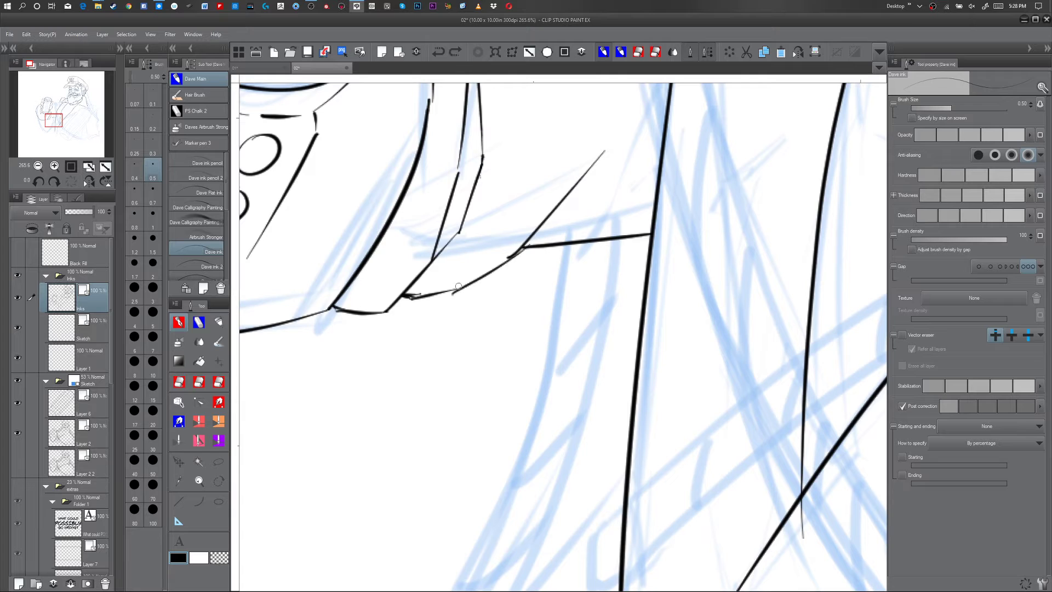
{"action": "key", "text": "e"}
{"action": "left_click", "coordinate": [412, 296]}
{"action": "key", "text": "p"}
{"action": "key", "text": "e"}
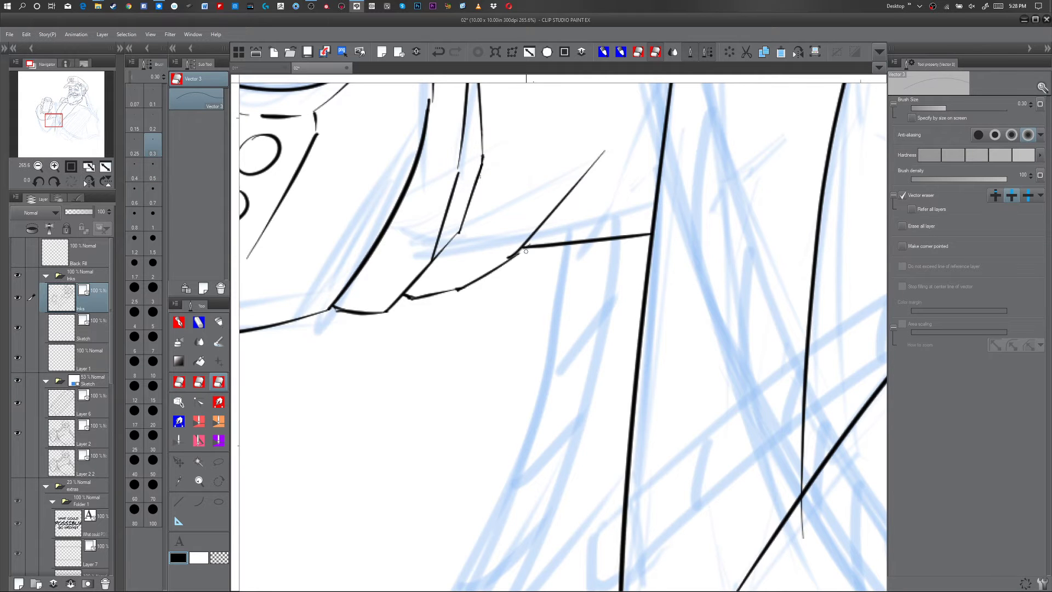
{"action": "key", "text": "p"}
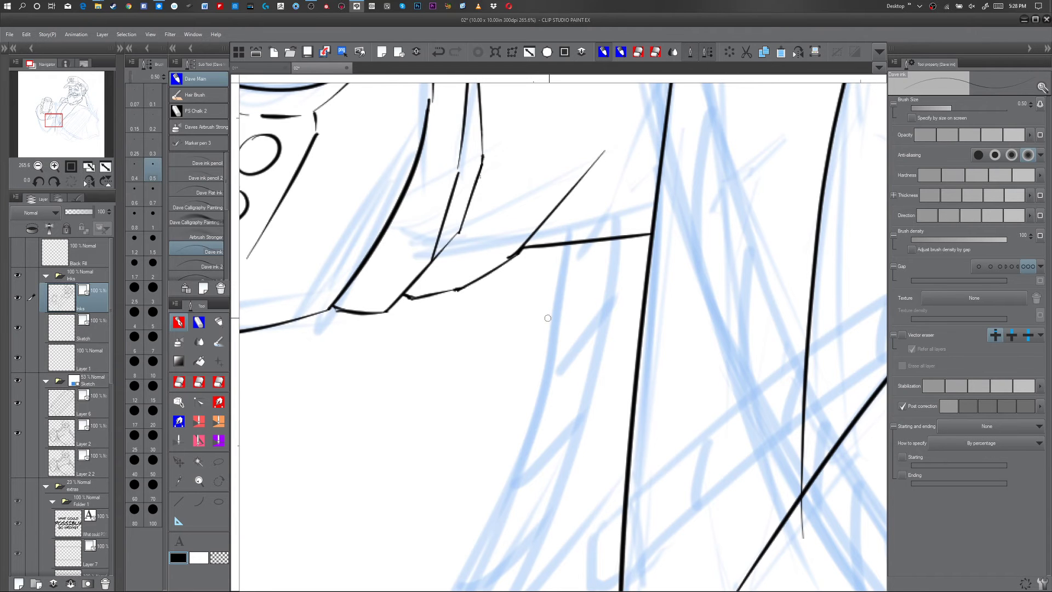
- Ink the short top edge of the shoulder extending from the jacket collar toward the arm
{"action": "key", "text": "ctrl+space"}
{"action": "mouse_move", "coordinate": [549, 308]}
{"action": "left_mouse_down"}
{"action": "mouse_move", "coordinate": [521, 317]}
{"action": "mouse_move", "coordinate": [528, 311]}
{"action": "left_mouse_up"}
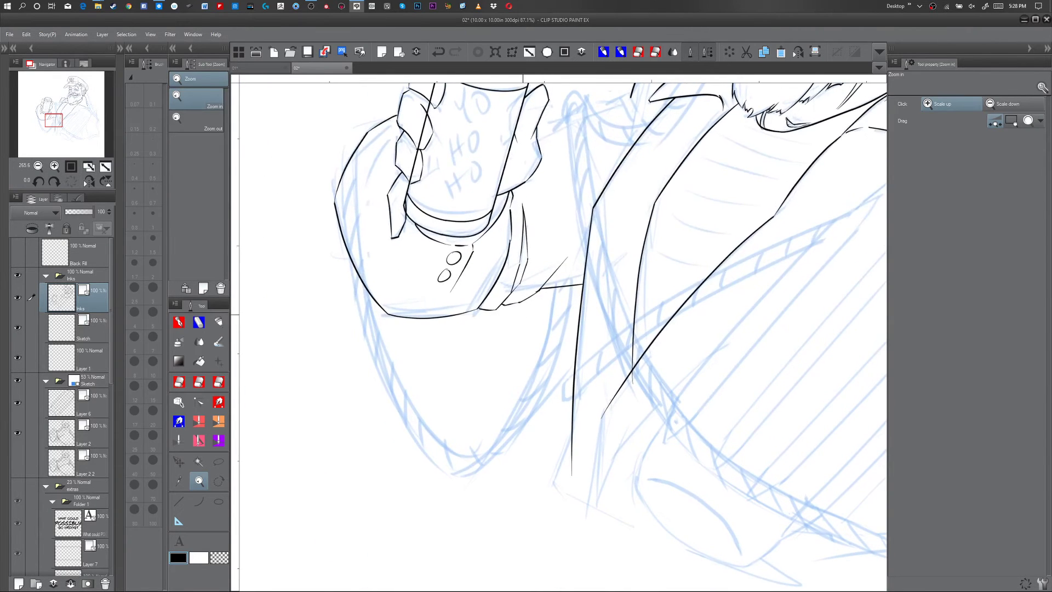
{"action": "key", "text": "space"}
{"action": "left_click_drag", "start_coordinate": [618, 225], "coordinate": [530, 396]}
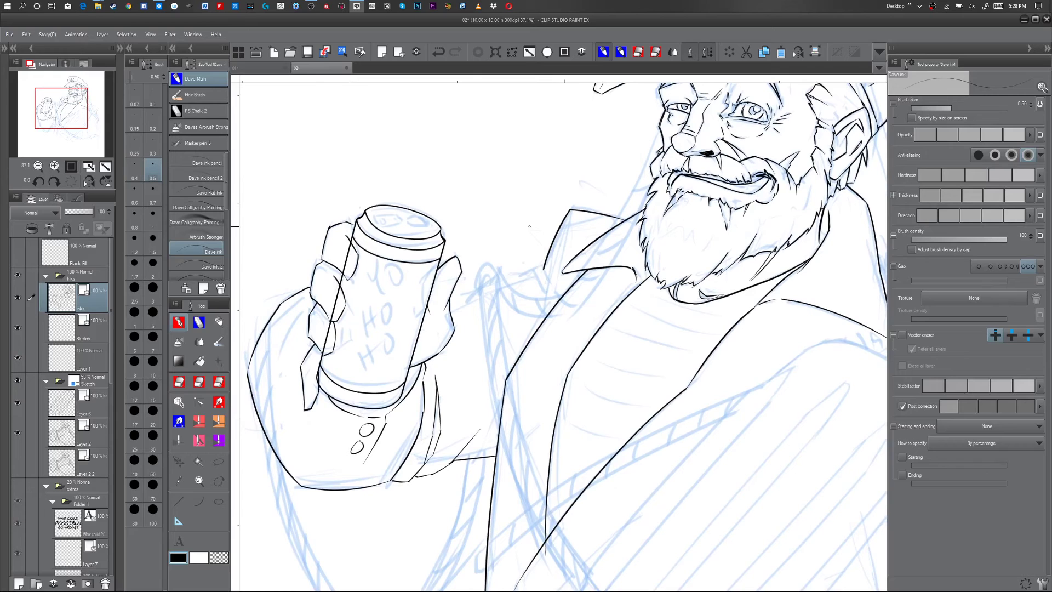
{"action": "mouse_move", "coordinate": [531, 265]}
{"action": "left_mouse_down"}
{"action": "mouse_move", "coordinate": [546, 262]}
{"action": "mouse_move", "coordinate": [551, 281]}
{"action": "mouse_move", "coordinate": [531, 296]}
{"action": "mouse_move", "coordinate": [506, 281]}
{"action": "left_mouse_up"}
- Ink the sleeve's upper edge from the shoulder to the hand holding the can, redoing the stroke until it fits
{"action": "left_click_drag", "start_coordinate": [448, 310], "coordinate": [519, 273]}
{"action": "key", "text": "ctrl+z"}
{"action": "left_click_drag", "start_coordinate": [507, 280], "coordinate": [448, 302]}
{"action": "key", "text": "e"}
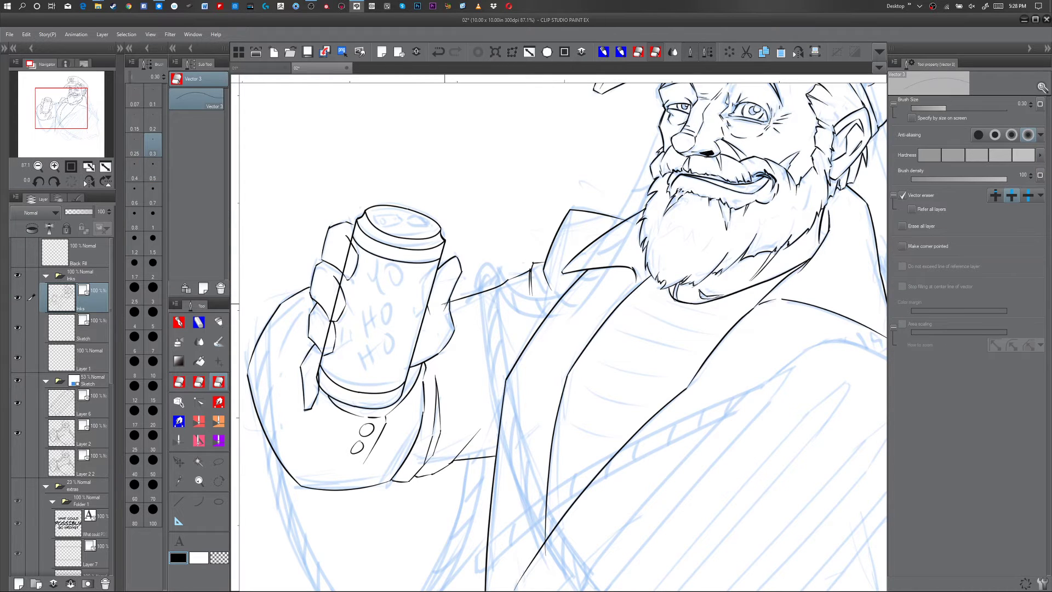
{"action": "key", "text": "p"}
{"action": "key", "text": "ctrl+z"}
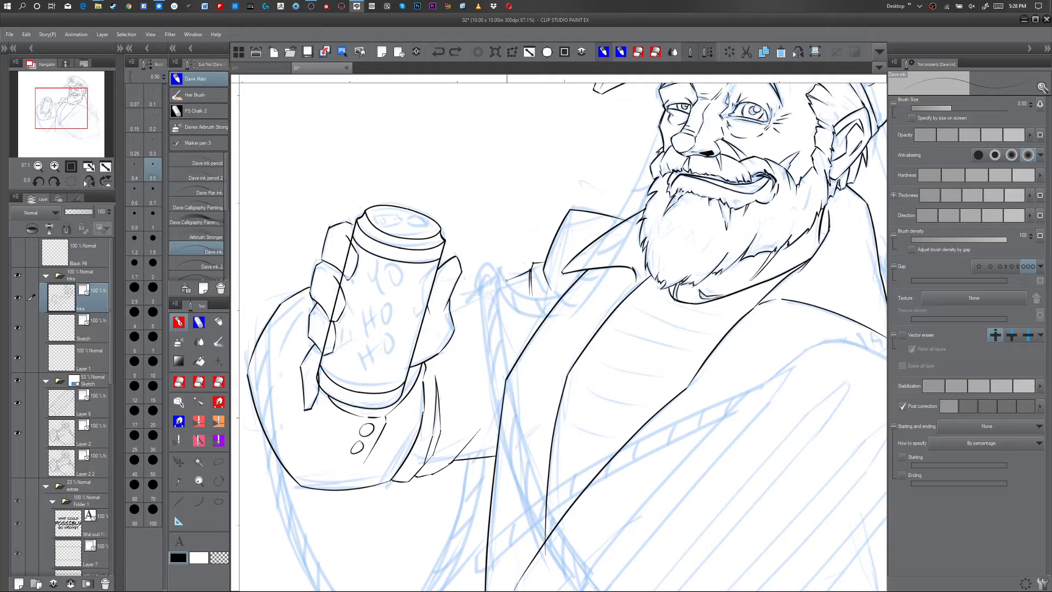
{"action": "left_click_drag", "start_coordinate": [506, 280], "coordinate": [443, 312]}
{"action": "key", "text": "e"}
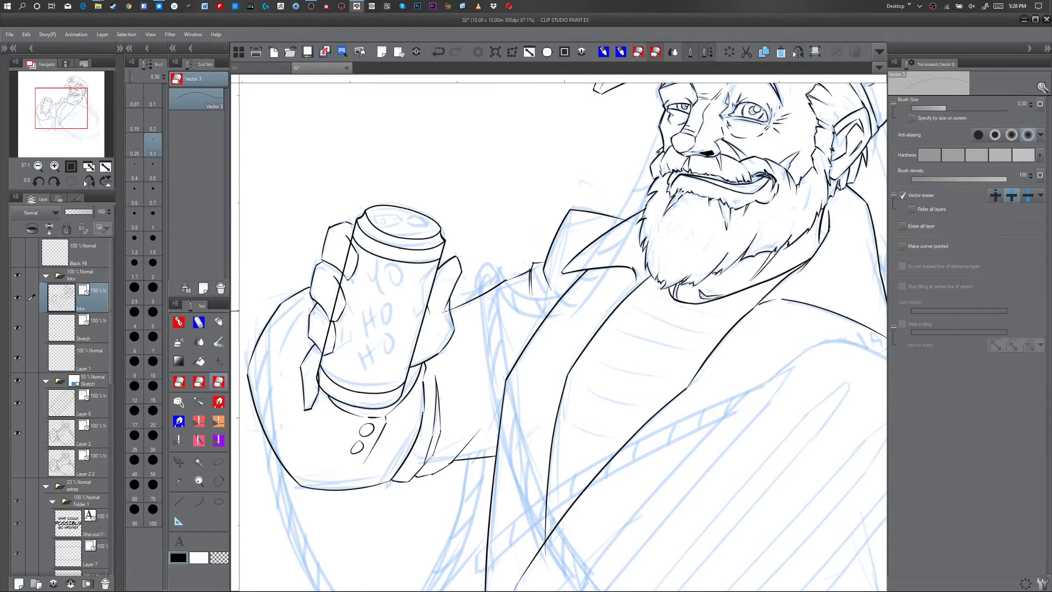
{"action": "key", "text": "p"}
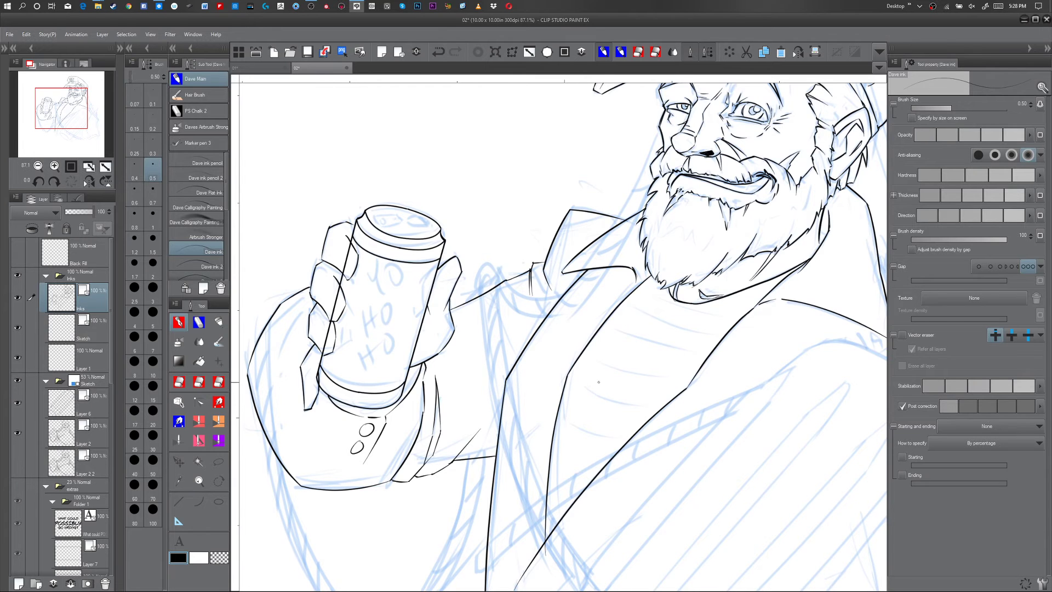
- Ink the fold lines on the shoulder beside the collar and erase their excess ends
{"action": "key", "text": "ctrl+space"}
{"action": "mouse_move", "coordinate": [589, 387]}
{"action": "left_mouse_down"}
{"action": "mouse_move", "coordinate": [474, 400]}
{"action": "mouse_move", "coordinate": [600, 384]}
{"action": "left_mouse_up"}
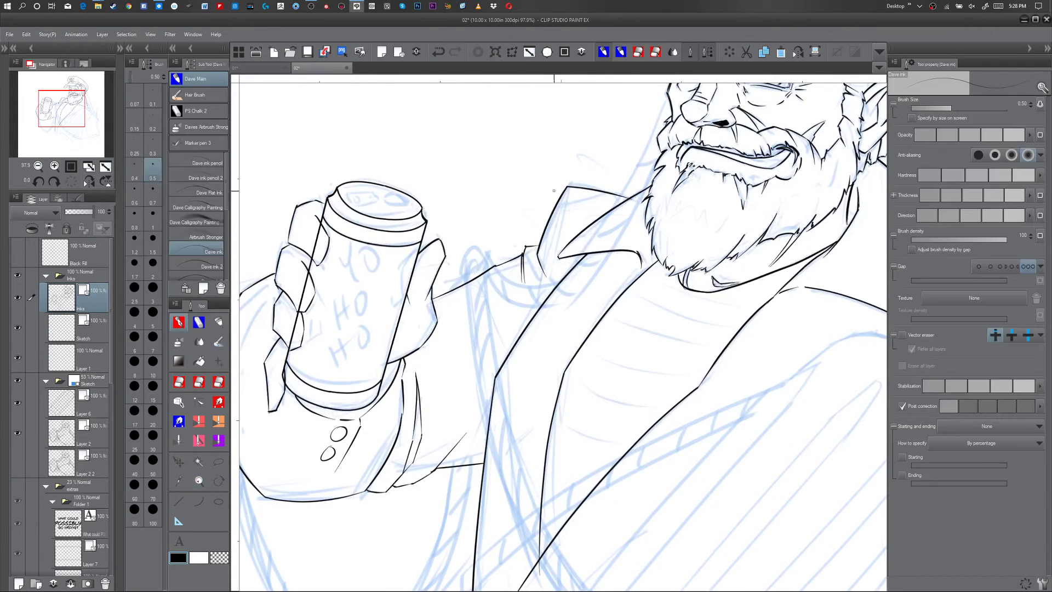
{"action": "left_click_drag", "start_coordinate": [525, 281], "coordinate": [537, 309]}
{"action": "left_click_drag", "start_coordinate": [524, 261], "coordinate": [533, 306]}
{"action": "key", "text": "e"}
{"action": "left_click", "coordinate": [529, 299]}
{"action": "mouse_move", "coordinate": [525, 287]}
{"action": "left_mouse_down"}
{"action": "mouse_move", "coordinate": [529, 276]}
{"action": "mouse_move", "coordinate": [537, 319]}
{"action": "left_mouse_up"}
{"action": "key", "text": "p"}
- Add longer fold lines running down the upper sleeve from the shoulder's top edge
{"action": "key", "text": "e"}
{"action": "key", "text": "p"}
{"action": "left_click_drag", "start_coordinate": [521, 264], "coordinate": [531, 327]}
{"action": "key", "text": "e"}
{"action": "key", "text": "p"}
{"action": "left_click_drag", "start_coordinate": [494, 272], "coordinate": [503, 320]}
{"action": "key", "text": "ctrl+space"}
{"action": "mouse_move", "coordinate": [608, 343]}
{"action": "left_mouse_down"}
{"action": "mouse_move", "coordinate": [557, 343]}
{"action": "mouse_move", "coordinate": [597, 343]}
{"action": "left_mouse_up"}
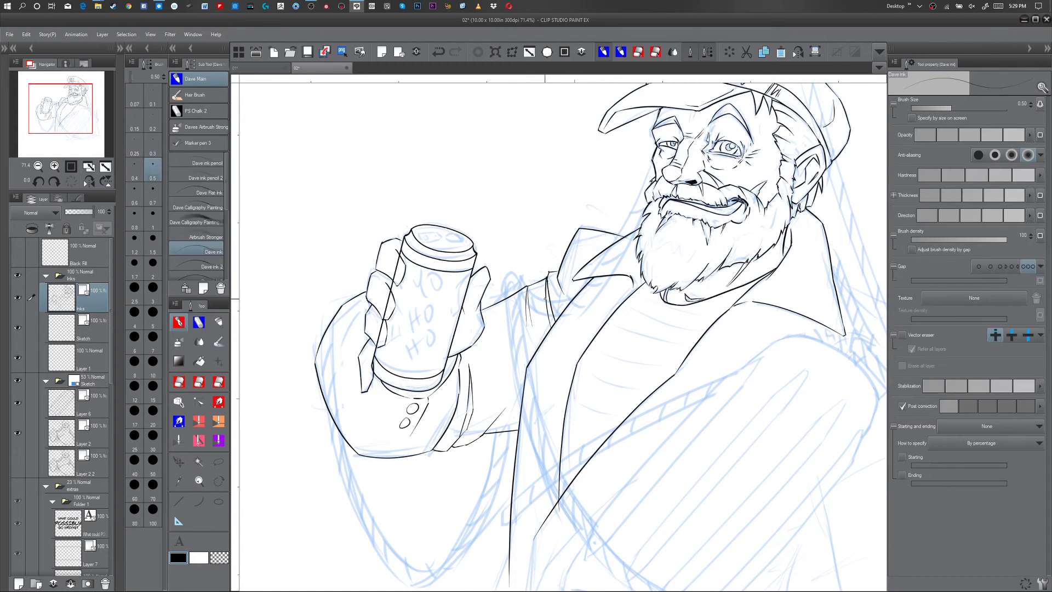
- Ink the jacket's bottom hem across the figure, with its pointed fold in the middle and the short upturned end at the far sleeve
{"action": "key", "text": "e"}
{"action": "key", "text": "p"}
{"action": "left_click_drag", "start_coordinate": [693, 452], "coordinate": [568, 347]}
{"action": "left_click_drag", "start_coordinate": [640, 362], "coordinate": [627, 378]}
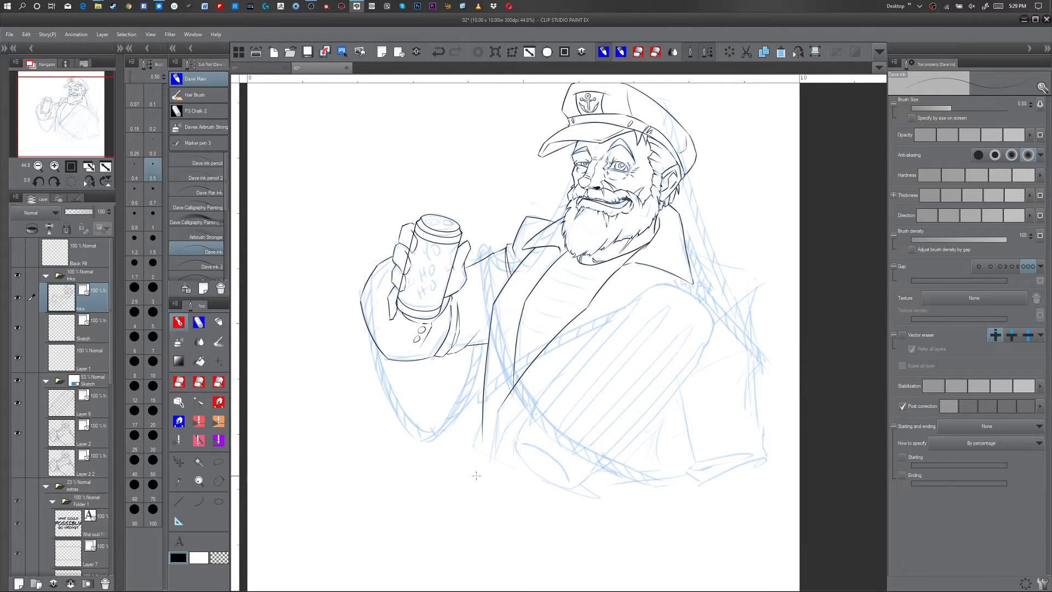
{"action": "left_click_drag", "start_coordinate": [466, 474], "coordinate": [597, 482]}
{"action": "key", "text": "ctrl+z"}
{"action": "mouse_move", "coordinate": [463, 470]}
{"action": "left_mouse_down"}
{"action": "mouse_move", "coordinate": [613, 490]}
{"action": "mouse_move", "coordinate": [621, 491]}
{"action": "mouse_move", "coordinate": [597, 477]}
{"action": "mouse_move", "coordinate": [764, 470]}
{"action": "left_mouse_up"}
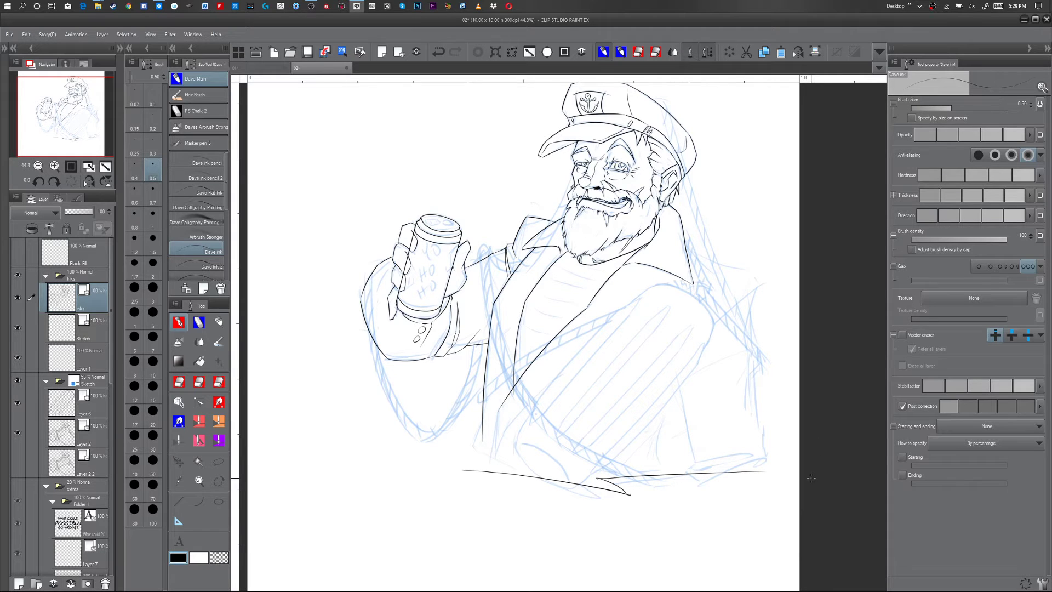
{"action": "left_click_drag", "start_coordinate": [767, 458], "coordinate": [761, 472]}
- Ink the short angled edges joining the jacket's front line to the hem and erase their excess ends at the corners
{"action": "mouse_move", "coordinate": [482, 420]}
{"action": "left_mouse_down"}
{"action": "mouse_move", "coordinate": [466, 461]}
{"action": "mouse_move", "coordinate": [472, 479]}
{"action": "mouse_move", "coordinate": [510, 442]}
{"action": "mouse_move", "coordinate": [506, 414]}
{"action": "left_mouse_up"}
{"action": "key", "text": "ctrl+space"}
{"action": "key", "text": "p"}
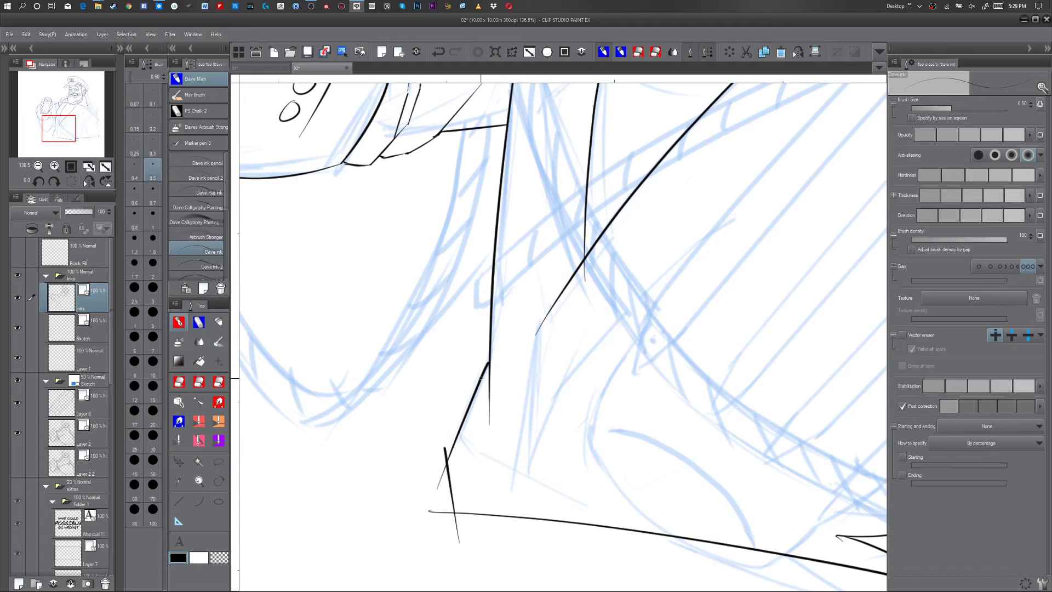
{"action": "key", "text": "e"}
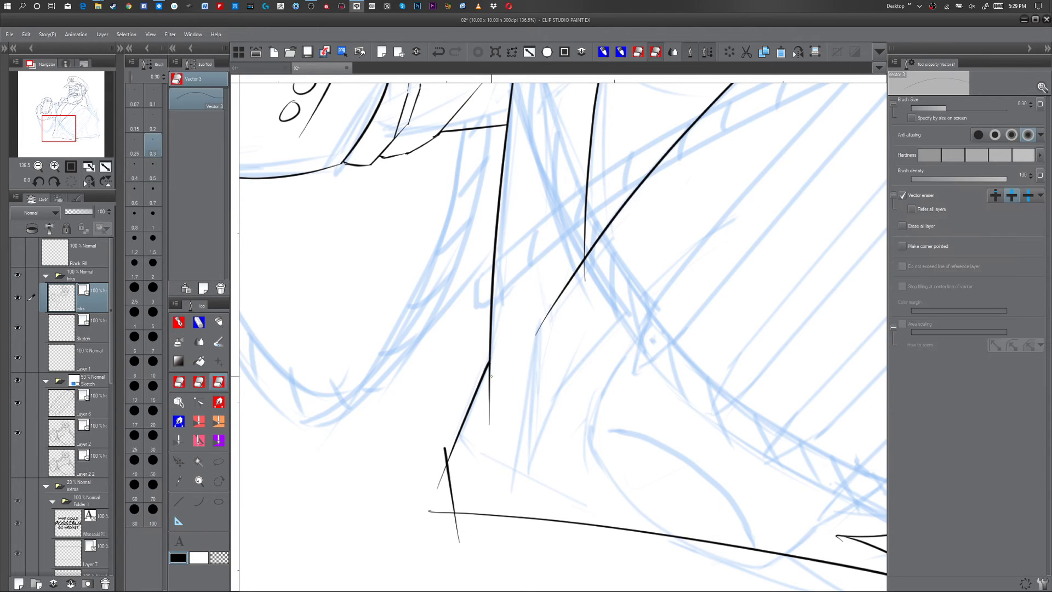
{"action": "left_click", "coordinate": [440, 478]}
{"action": "left_click", "coordinate": [446, 456]}
{"action": "left_click", "coordinate": [438, 510]}
{"action": "left_click", "coordinate": [457, 526]}
{"action": "key", "text": "p"}
- Ink the jacket's inner front edge from the lapel down past the hem and trim the shirt line where it crosses the lapel
{"action": "scroll", "coordinate": [638, 471], "scroll_direction": "down", "scroll_amount": 4}
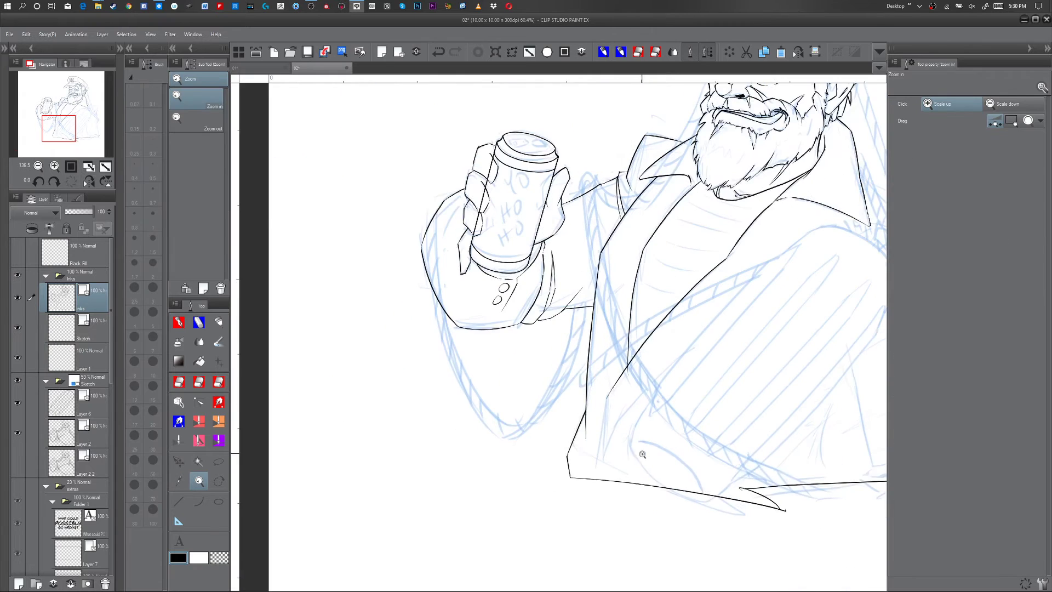
{"action": "left_click_drag", "start_coordinate": [599, 391], "coordinate": [581, 507]}
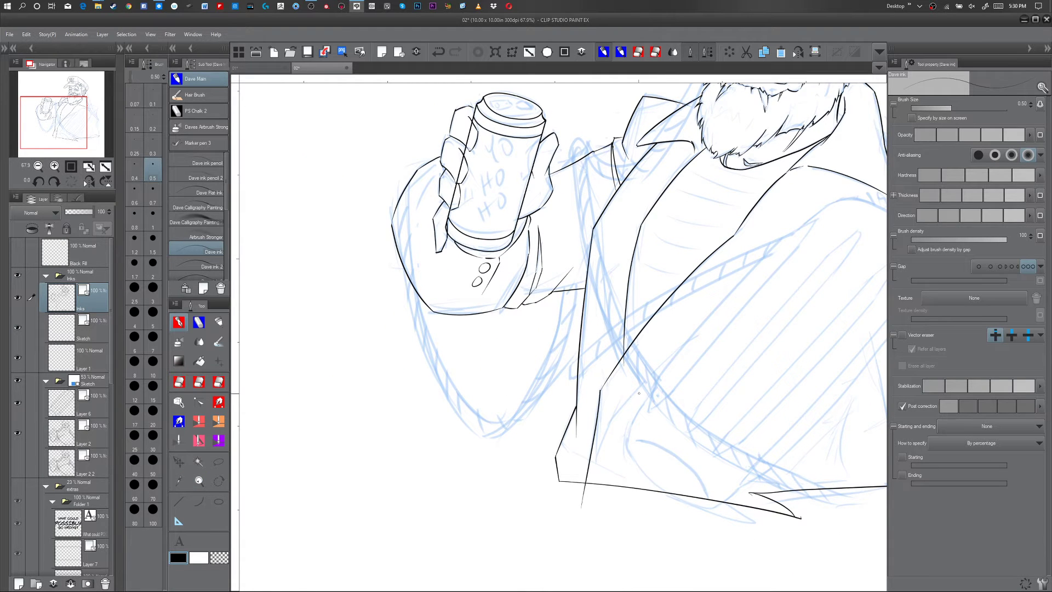
{"action": "key", "text": "ctrl+space"}
{"action": "left_click_drag", "start_coordinate": [607, 413], "coordinate": [634, 406]}
{"action": "key", "text": "e"}
{"action": "left_click", "coordinate": [662, 246]}
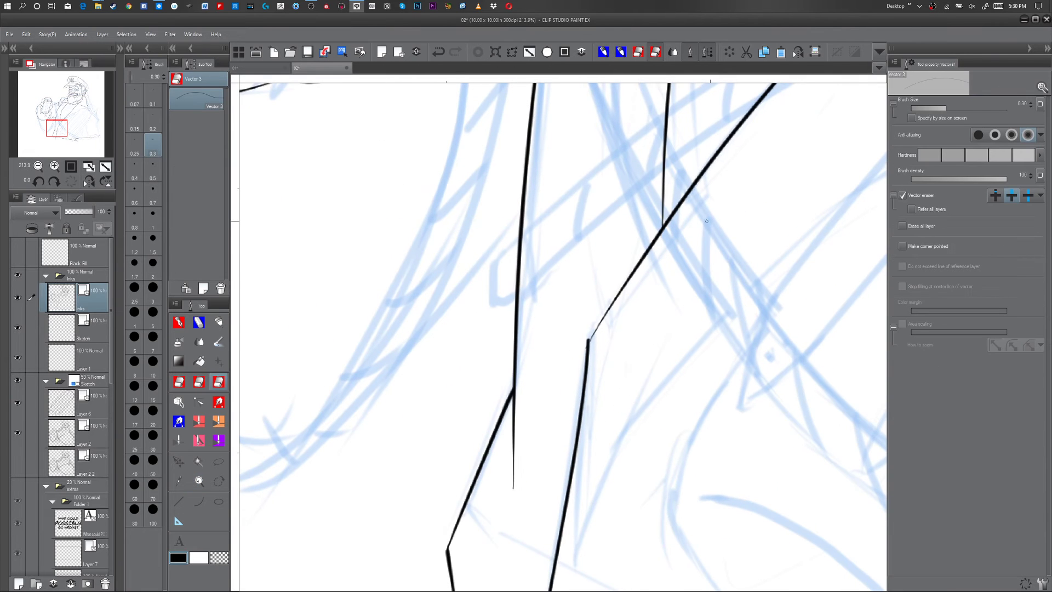
{"action": "key", "text": "p"}
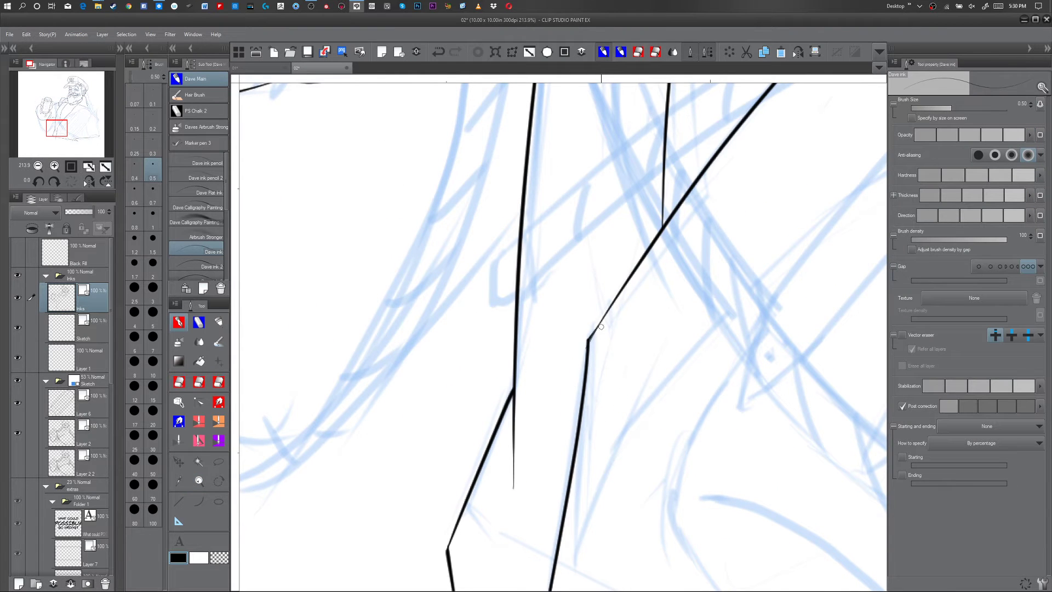
- Erase the excess end of the inner front edge below the jacket's hem
{"action": "left_click_drag", "start_coordinate": [623, 446], "coordinate": [623, 188]}
{"action": "key", "text": "e"}
{"action": "key", "text": "/"}
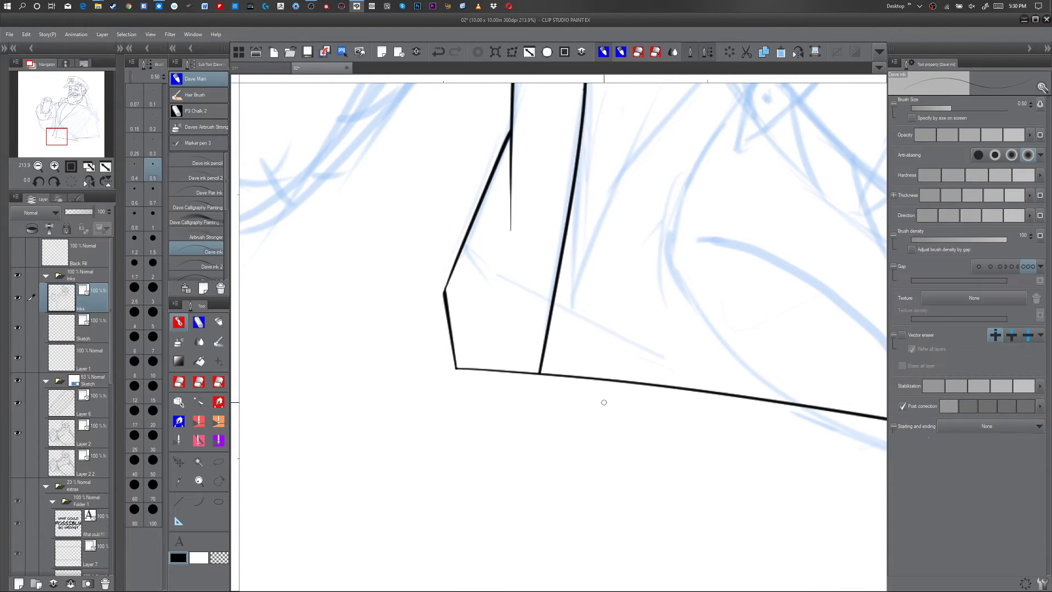
{"action": "left_click", "coordinate": [629, 395]}
{"action": "left_click_drag", "start_coordinate": [609, 401], "coordinate": [594, 405]}
{"action": "key", "text": "p"}
- Ink the pointed far shoulder beside the collar, drawing its lower edge, tip and upper edge
{"action": "left_click_drag", "start_coordinate": [767, 290], "coordinate": [519, 446]}
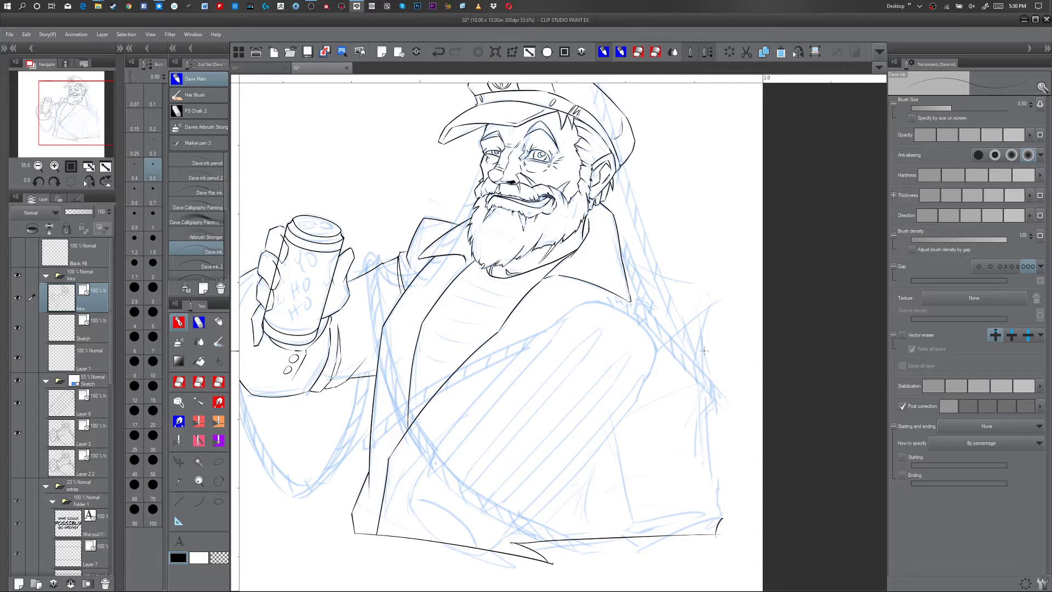
{"action": "left_click_drag", "start_coordinate": [653, 353], "coordinate": [725, 301]}
{"action": "key", "text": "ctrl+z"}
{"action": "left_click_drag", "start_coordinate": [653, 353], "coordinate": [725, 300]}
{"action": "left_click_drag", "start_coordinate": [713, 292], "coordinate": [713, 311]}
{"action": "key", "text": "shift+space"}
{"action": "mouse_move", "coordinate": [715, 378]}
{"action": "left_mouse_down"}
{"action": "mouse_move", "coordinate": [716, 293]}
{"action": "mouse_move", "coordinate": [644, 188]}
{"action": "left_mouse_up"}
{"action": "left_click_drag", "start_coordinate": [567, 181], "coordinate": [497, 261]}
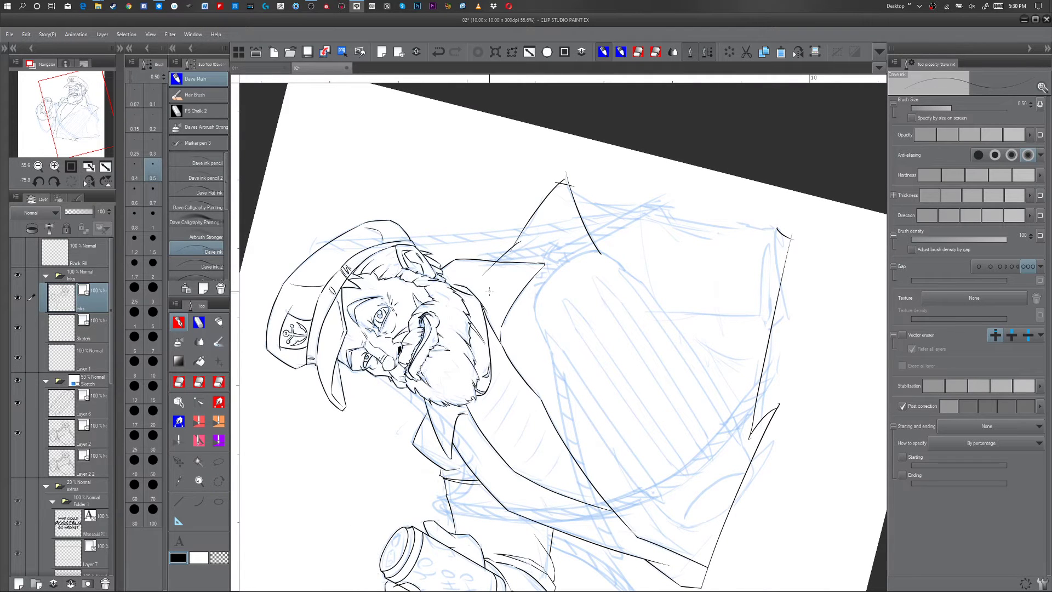
- Erase the excess line ends at the far shoulder's tip and where its upper edge meets the collar
{"action": "key", "text": "e"}
{"action": "left_click_drag", "start_coordinate": [514, 247], "coordinate": [518, 241]}
{"action": "left_click_drag", "start_coordinate": [554, 186], "coordinate": [564, 179]}
{"action": "left_click", "coordinate": [567, 178]}
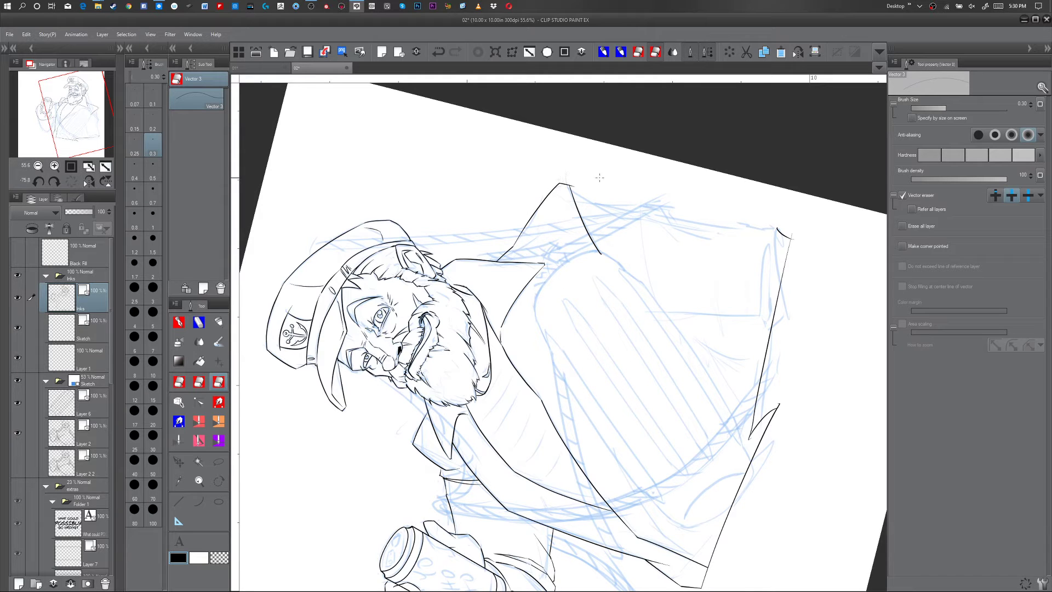
{"action": "key", "text": "p"}
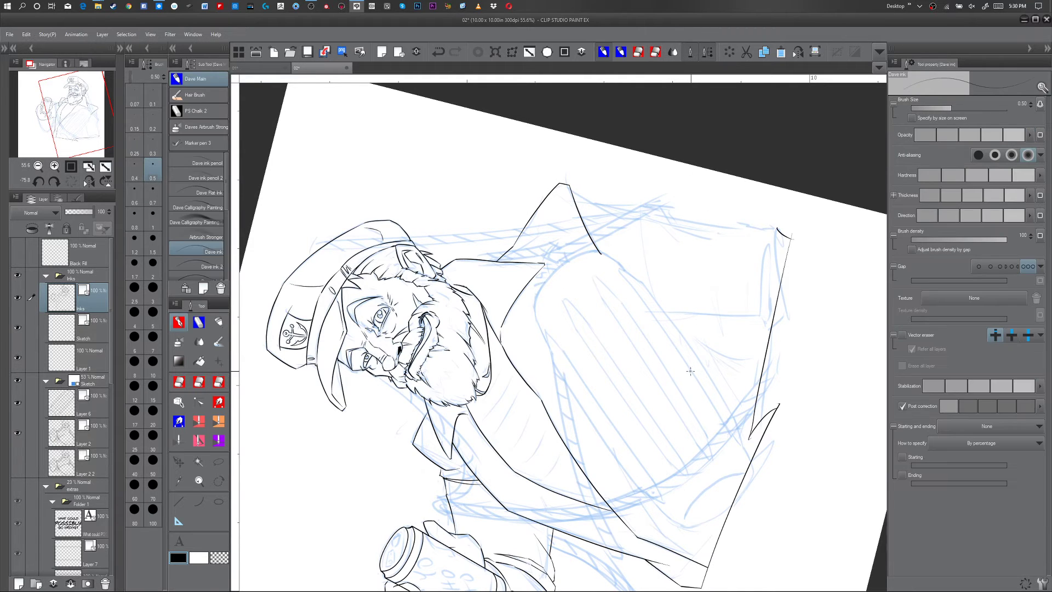
- Ink the far sleeve's outer edge from the shoulder to the hem, redoing it until it fits, and add the sleeve's inner edge
{"action": "key", "text": "r"}
{"action": "mouse_move", "coordinate": [692, 370]}
{"action": "left_mouse_down"}
{"action": "mouse_move", "coordinate": [660, 455]}
{"action": "mouse_move", "coordinate": [705, 497]}
{"action": "left_mouse_up"}
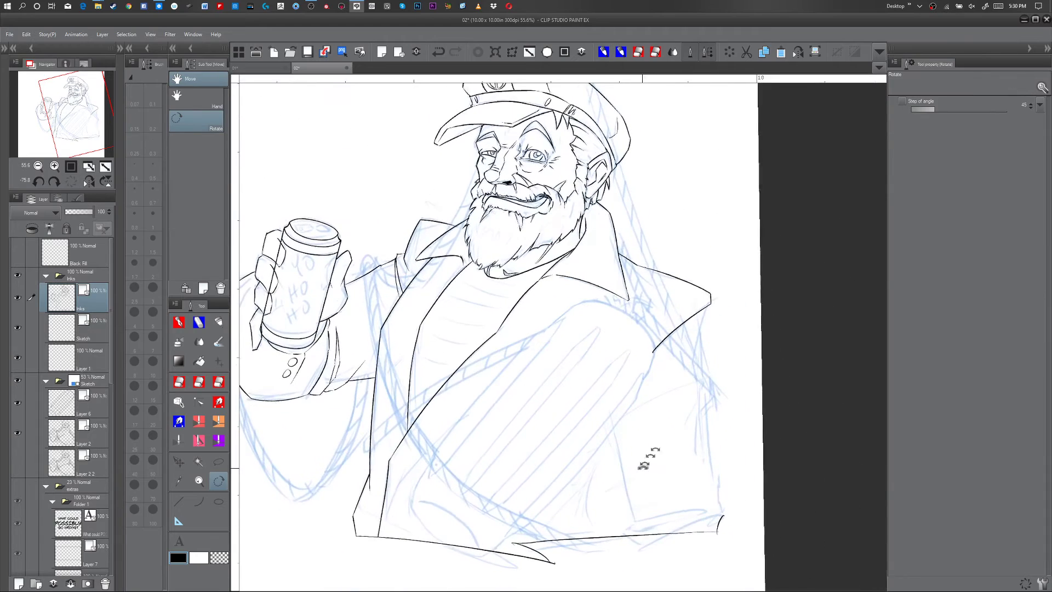
{"action": "key", "text": "p"}
{"action": "left_click_drag", "start_coordinate": [708, 304], "coordinate": [699, 328]}
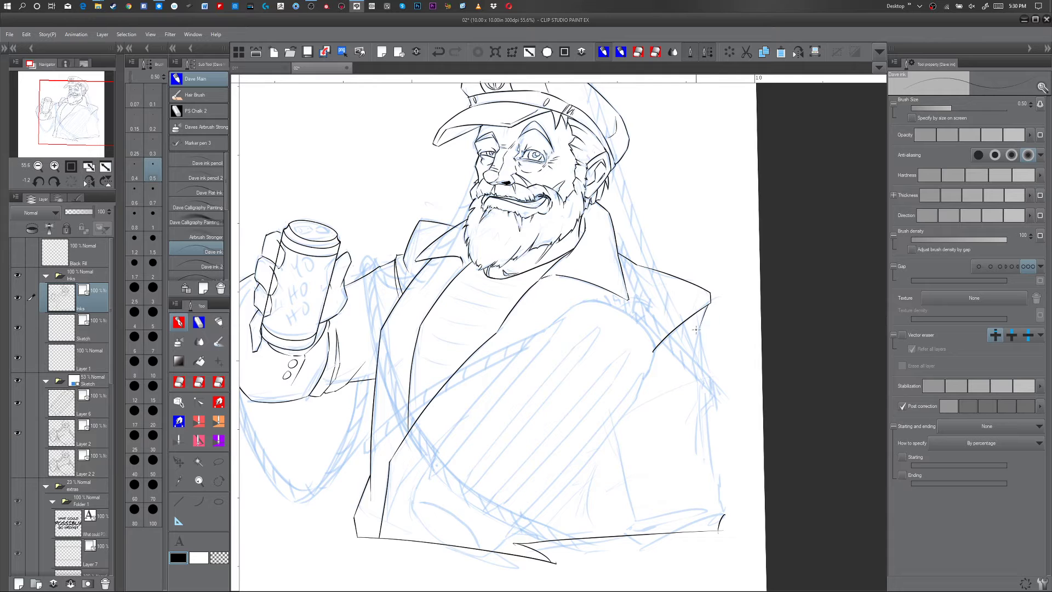
{"action": "mouse_move", "coordinate": [709, 302]}
{"action": "left_mouse_down"}
{"action": "mouse_move", "coordinate": [700, 345]}
{"action": "mouse_move", "coordinate": [701, 328]}
{"action": "mouse_move", "coordinate": [706, 370]}
{"action": "left_mouse_up"}
{"action": "key", "text": "ctrl+z"}
{"action": "left_click_drag", "start_coordinate": [701, 329], "coordinate": [706, 398]}
{"action": "key", "text": "ctrl+z"}
{"action": "mouse_move", "coordinate": [701, 326]}
{"action": "left_mouse_down"}
{"action": "mouse_move", "coordinate": [732, 500]}
{"action": "mouse_move", "coordinate": [721, 492]}
{"action": "mouse_move", "coordinate": [725, 516]}
{"action": "left_mouse_up"}
{"action": "left_click_drag", "start_coordinate": [614, 433], "coordinate": [636, 529]}
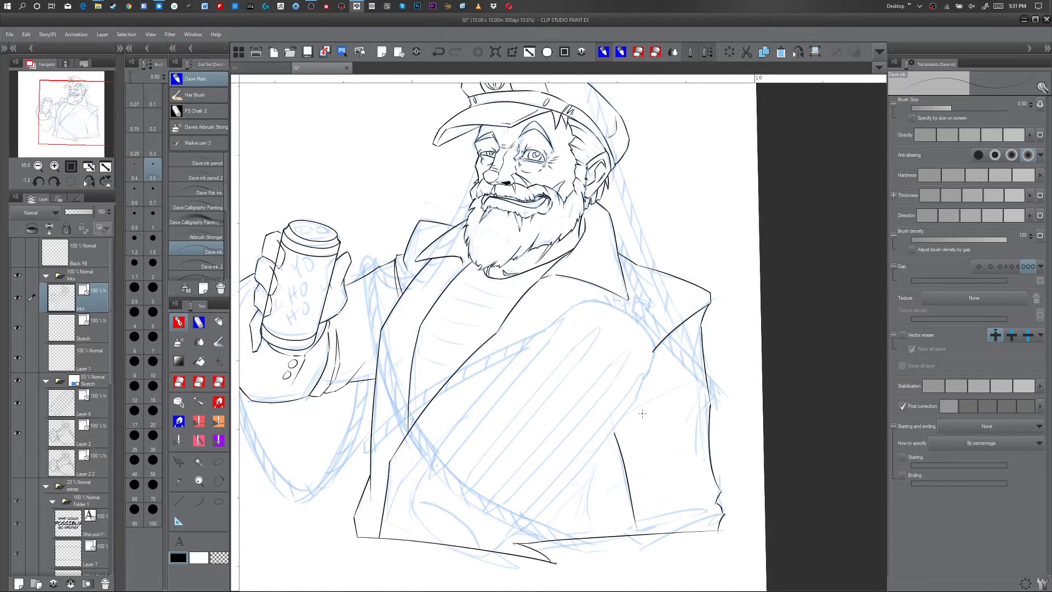
- Redraw the inner edge of the lowered arm's sleeve and ink the folds of its cuff
{"action": "key", "text": "ctrl+z"}
{"action": "left_click_drag", "start_coordinate": [614, 414], "coordinate": [630, 528]}
{"action": "key", "text": "ctrl+z"}
{"action": "left_click_drag", "start_coordinate": [614, 416], "coordinate": [630, 527]}
{"action": "key", "text": "ctrl+z"}
{"action": "mouse_move", "coordinate": [612, 415]}
{"action": "left_mouse_down"}
{"action": "mouse_move", "coordinate": [632, 521]}
{"action": "mouse_move", "coordinate": [705, 509]}
{"action": "left_mouse_up"}
{"action": "left_click_drag", "start_coordinate": [626, 532], "coordinate": [669, 521]}
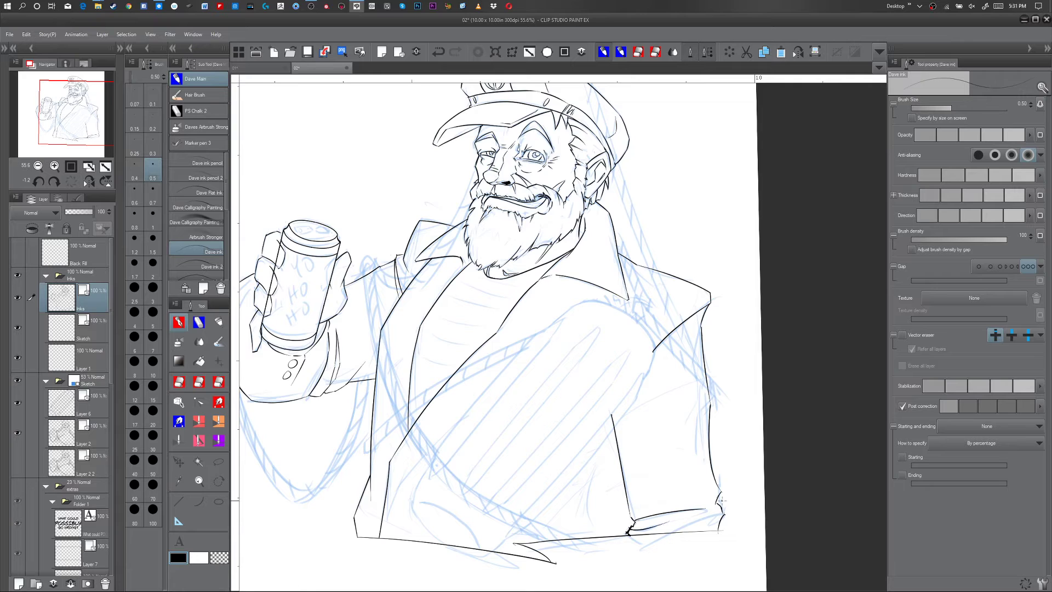
{"action": "left_click_drag", "start_coordinate": [724, 515], "coordinate": [657, 535]}
{"action": "key", "text": "e"}
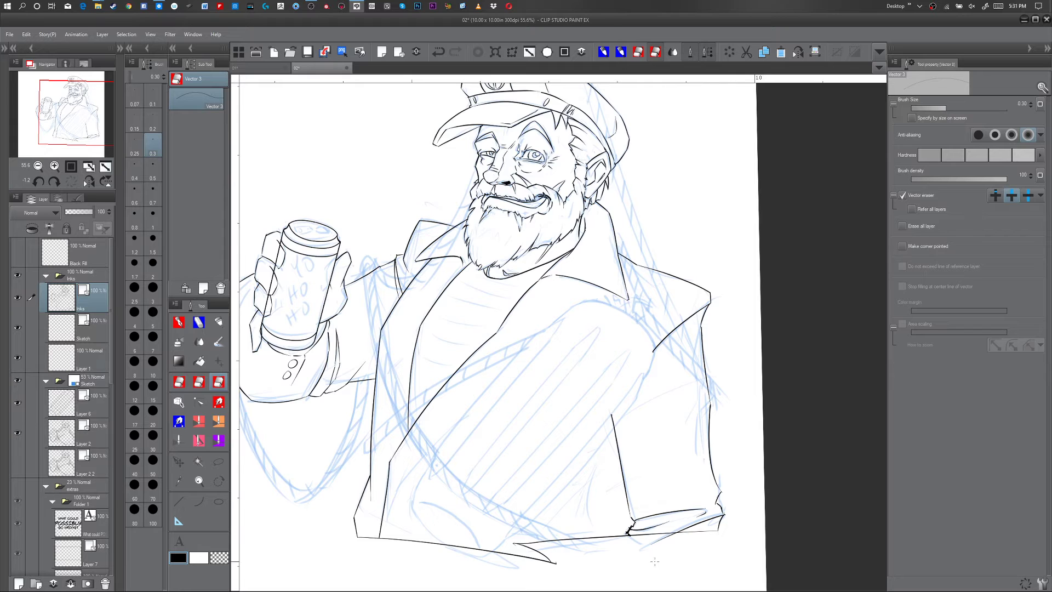
{"action": "key", "text": "p"}
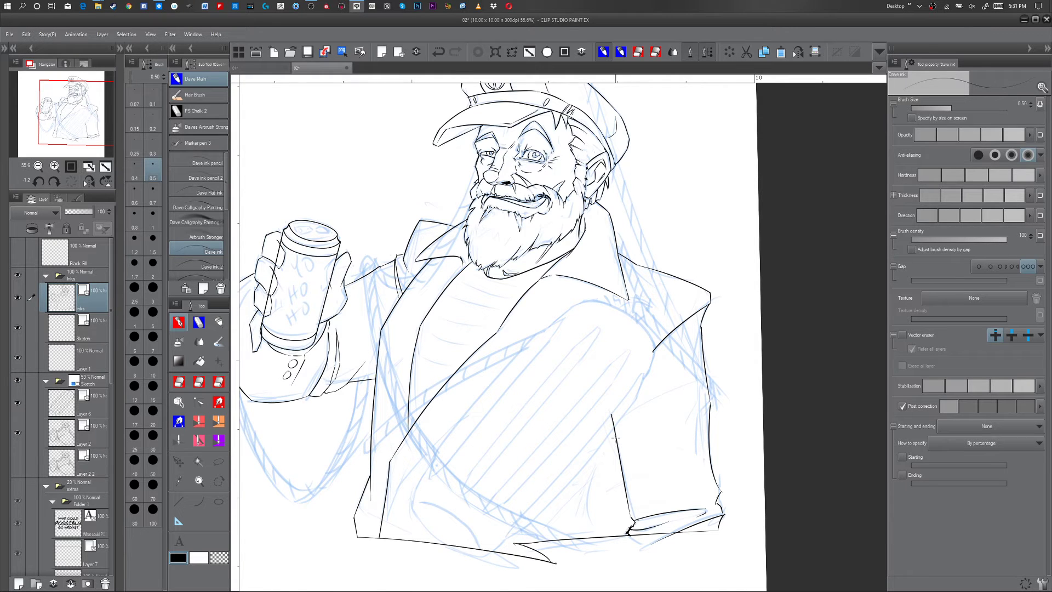
- Ink the angled coat edge behind the lowered sleeve, running from the sleeve line down to the hem
{"action": "left_click_drag", "start_coordinate": [616, 435], "coordinate": [597, 465]}
{"action": "left_click_drag", "start_coordinate": [597, 466], "coordinate": [597, 536]}
{"action": "key", "text": "ctrl+z"}
{"action": "left_click_drag", "start_coordinate": [576, 489], "coordinate": [588, 538]}
{"action": "left_click_drag", "start_coordinate": [577, 491], "coordinate": [611, 446]}
{"action": "key", "text": "e"}
{"action": "key", "text": "p"}
{"action": "key", "text": "e"}
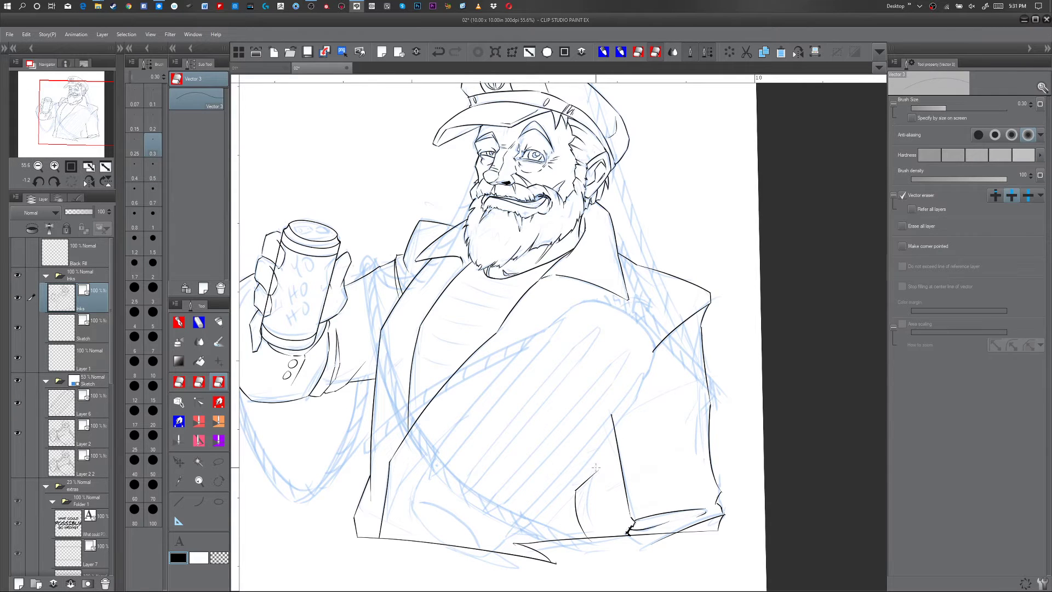
{"action": "key", "text": "p"}
{"action": "left_click_drag", "start_coordinate": [597, 470], "coordinate": [629, 438]}
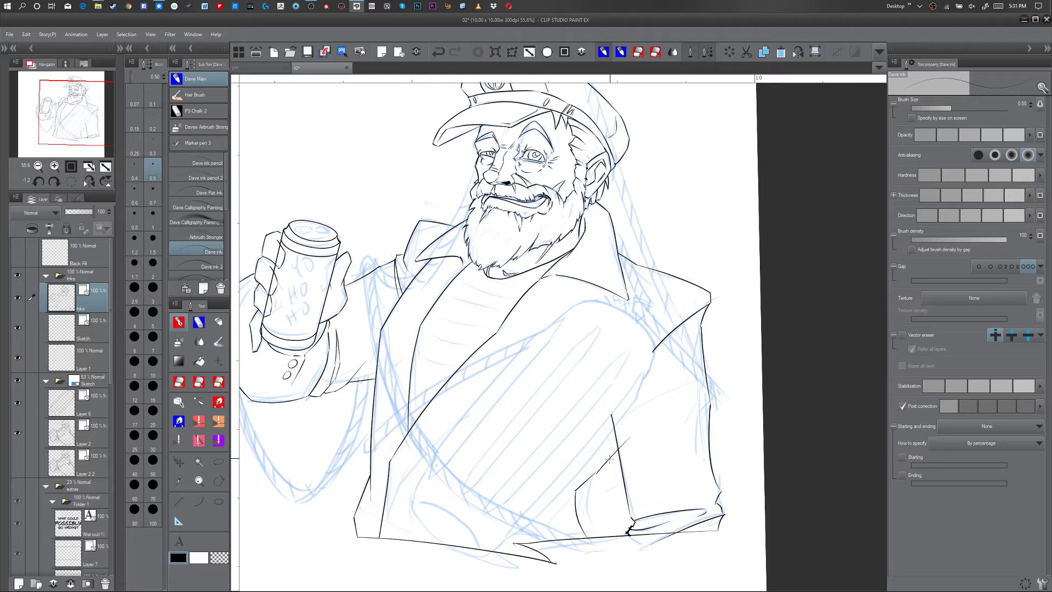
- Clean up the join in the coat edge beside the sleeve and erase its overshoot past the sleeve line
{"action": "key", "text": "ctrl+space"}
{"action": "left_click_drag", "start_coordinate": [579, 491], "coordinate": [601, 489]}
{"action": "key", "text": "p"}
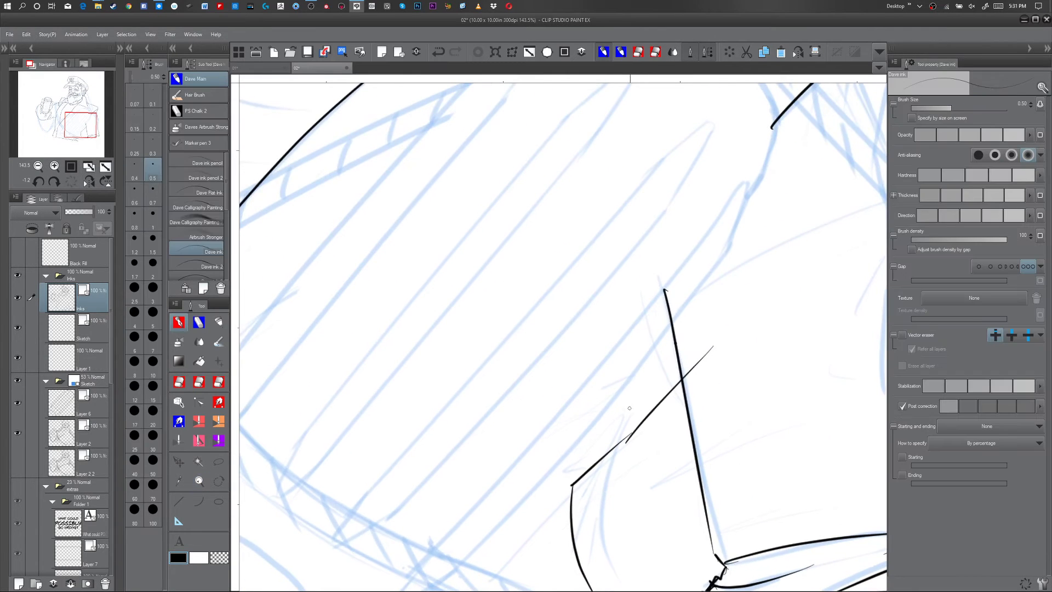
{"action": "key", "text": "y"}
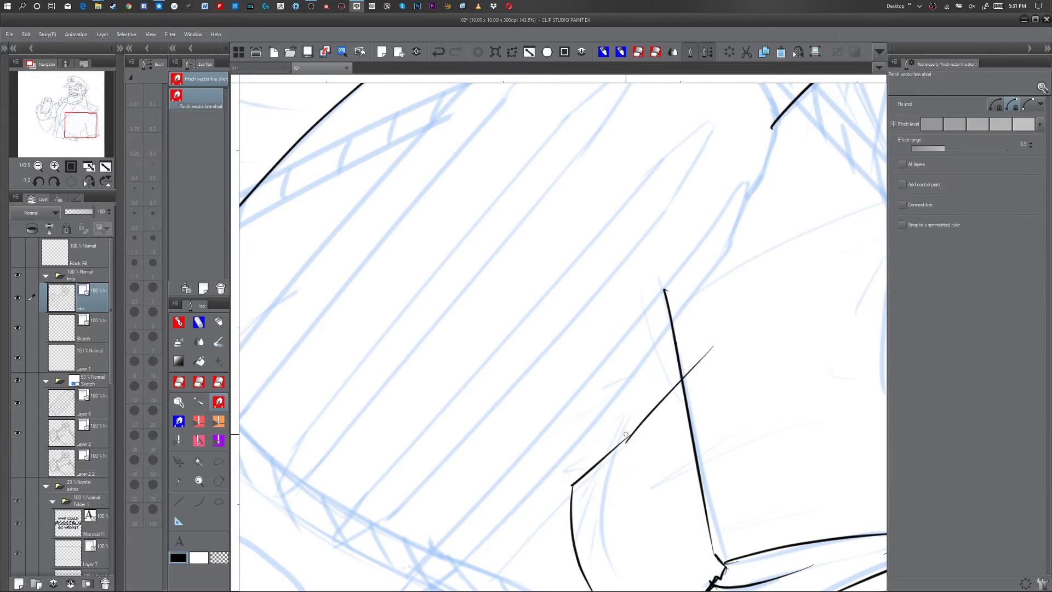
{"action": "left_click", "coordinate": [660, 415]}
{"action": "key", "text": "p"}
{"action": "left_click_drag", "start_coordinate": [702, 352], "coordinate": [705, 370]}
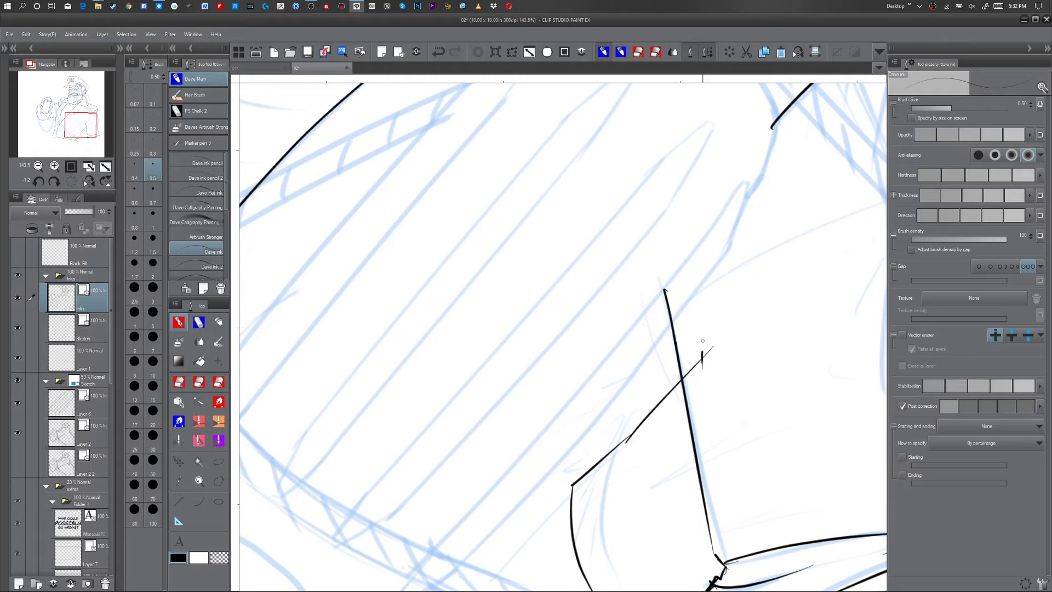
{"action": "key", "text": "e"}
{"action": "left_click", "coordinate": [705, 354]}
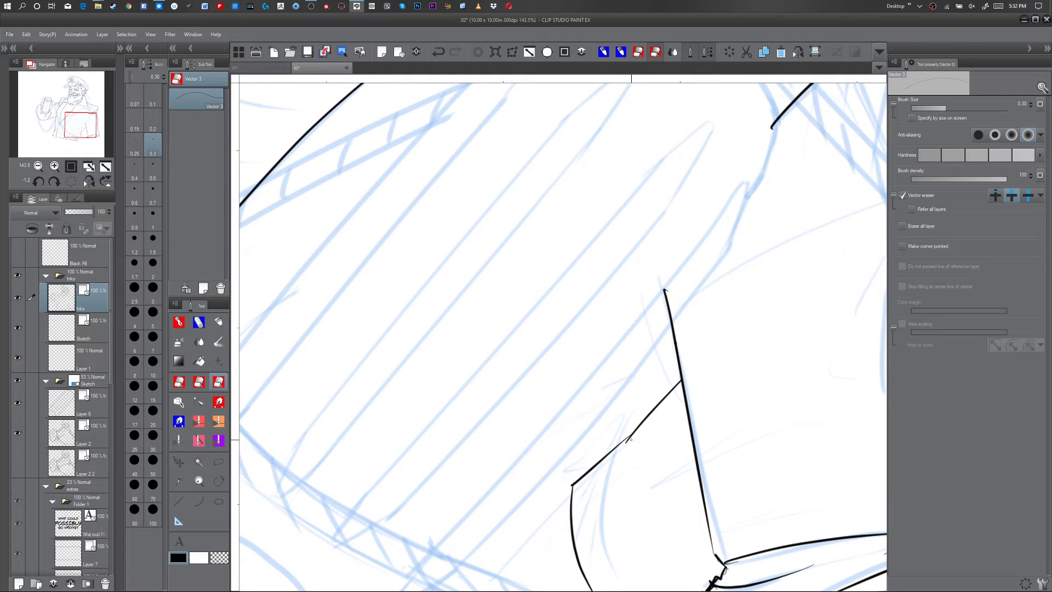
{"action": "key", "text": "p"}
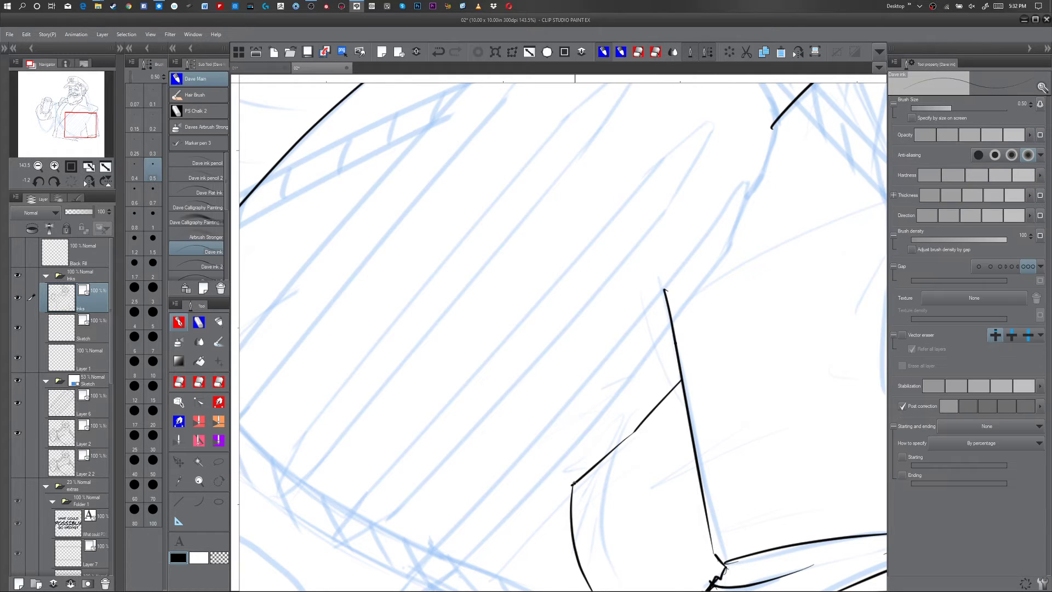
- Erase the overshooting ends at the coat's hem point and the hem segment between the coat edge and the cuff
{"action": "key", "text": "ctrl+space"}
{"action": "mouse_move", "coordinate": [633, 450]}
{"action": "left_mouse_down"}
{"action": "mouse_move", "coordinate": [616, 460]}
{"action": "mouse_move", "coordinate": [628, 450]}
{"action": "left_mouse_up"}
{"action": "key", "text": "p"}
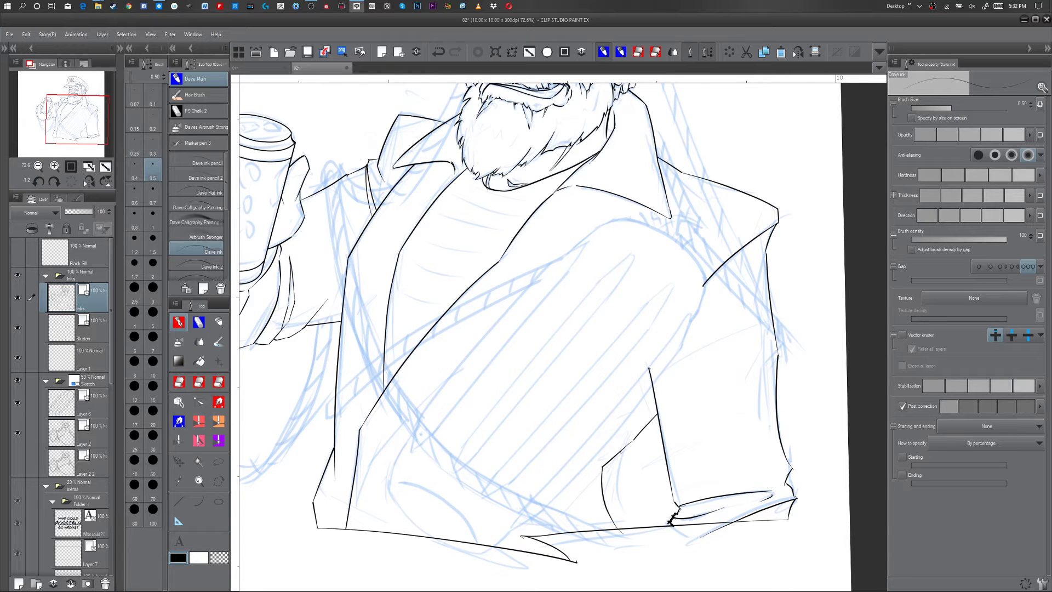
{"action": "key", "text": "e"}
{"action": "left_click", "coordinate": [524, 537]}
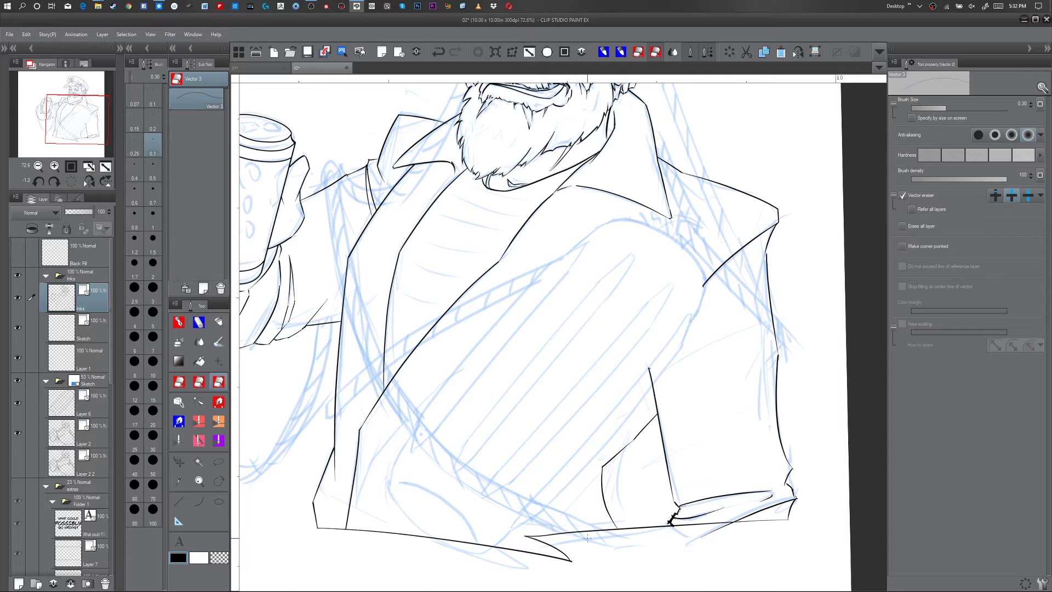
{"action": "left_click", "coordinate": [639, 524]}
{"action": "left_click", "coordinate": [715, 528]}
{"action": "key", "text": "p"}
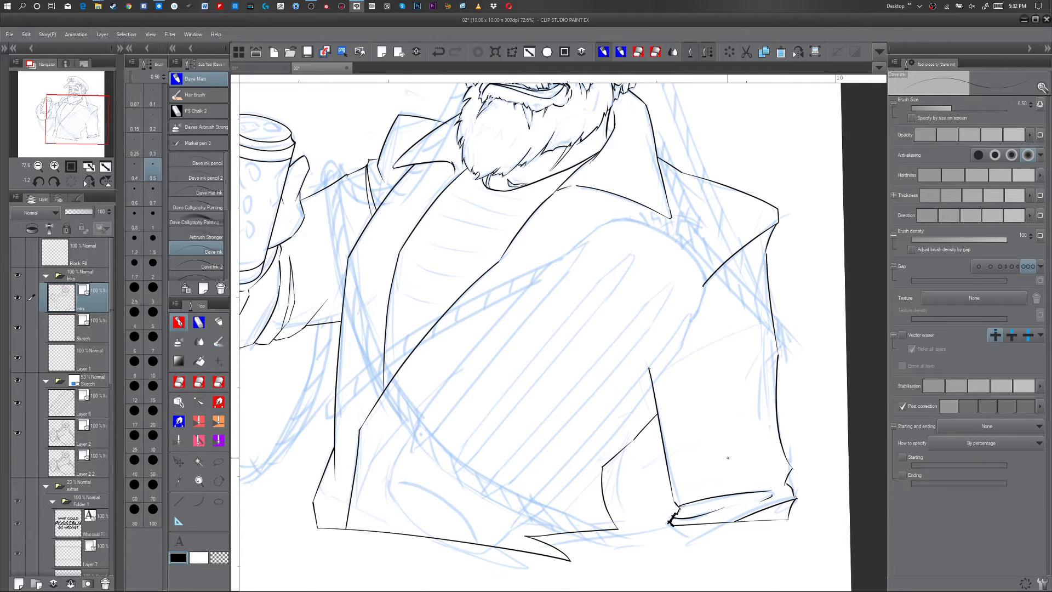
{"action": "scroll", "coordinate": [715, 470], "scroll_direction": "down", "scroll_amount": 2}
{"action": "scroll", "coordinate": [715, 469], "scroll_direction": "up", "scroll_amount": 4}
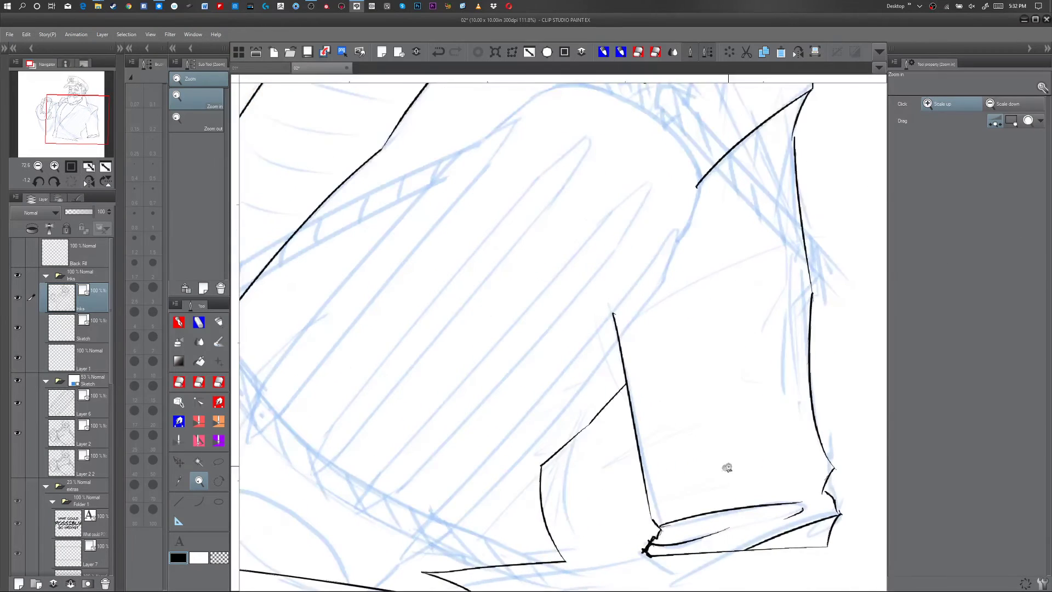
{"action": "left_click_drag", "start_coordinate": [794, 360], "coordinate": [636, 502]}
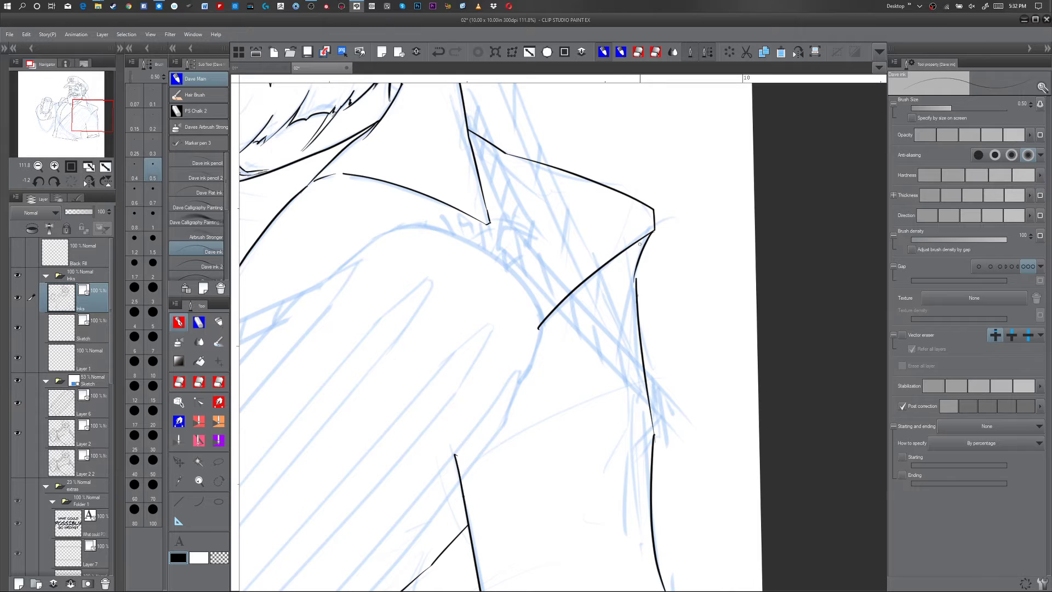
{"action": "key", "text": "y"}
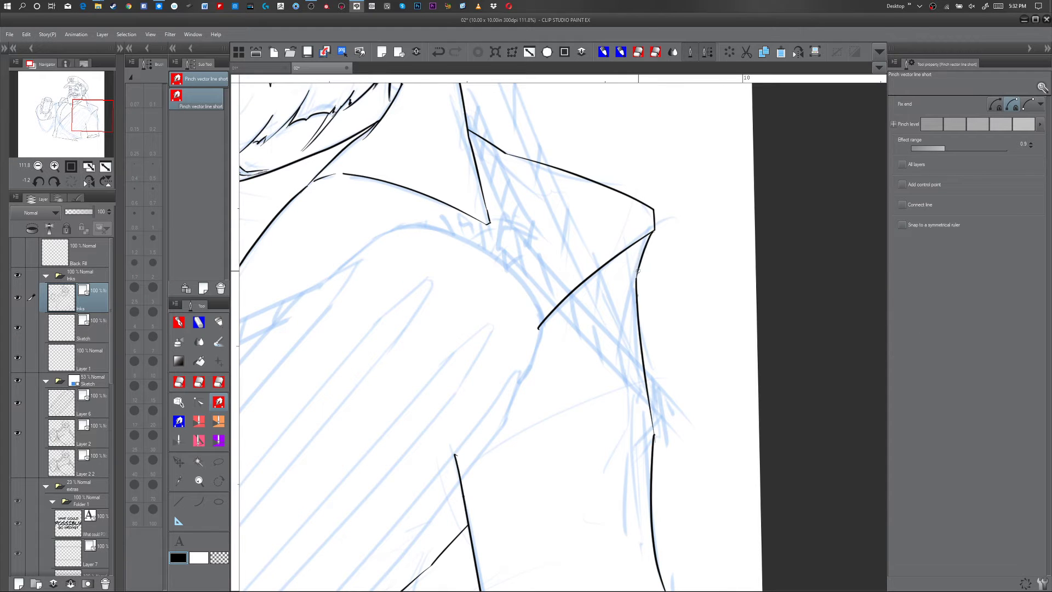
{"action": "key", "text": "e"}
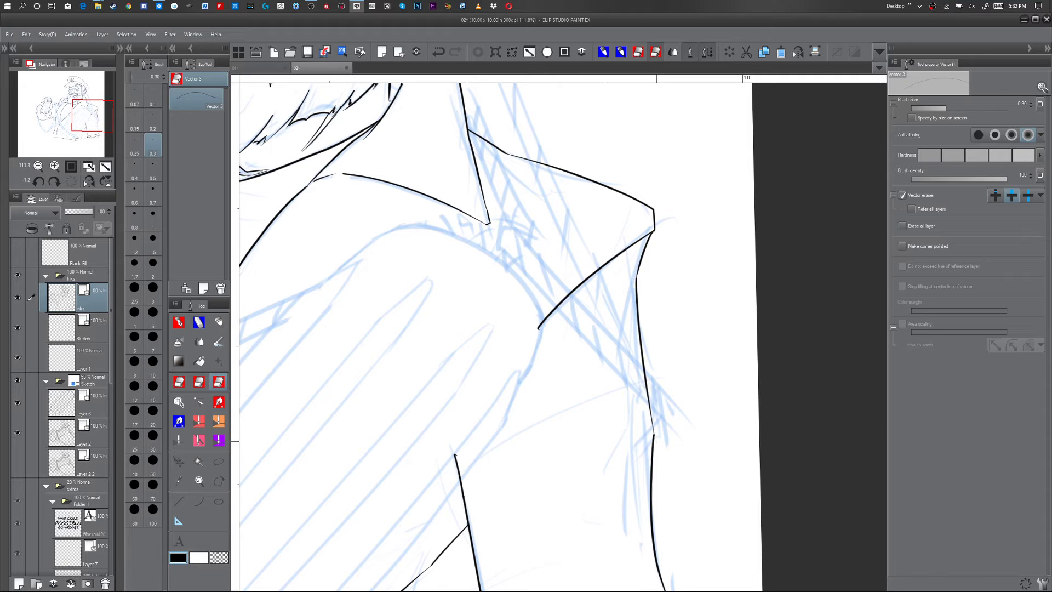
{"action": "key", "text": "p"}
{"action": "left_click_drag", "start_coordinate": [516, 520], "coordinate": [648, 457]}
- Ink the curved stripes of the shirt across the chest, from below the beard down to where the lapels meet
{"action": "key", "text": "ctrl+space"}
{"action": "left_click_drag", "start_coordinate": [652, 409], "coordinate": [629, 423]}
{"action": "key", "text": "p"}
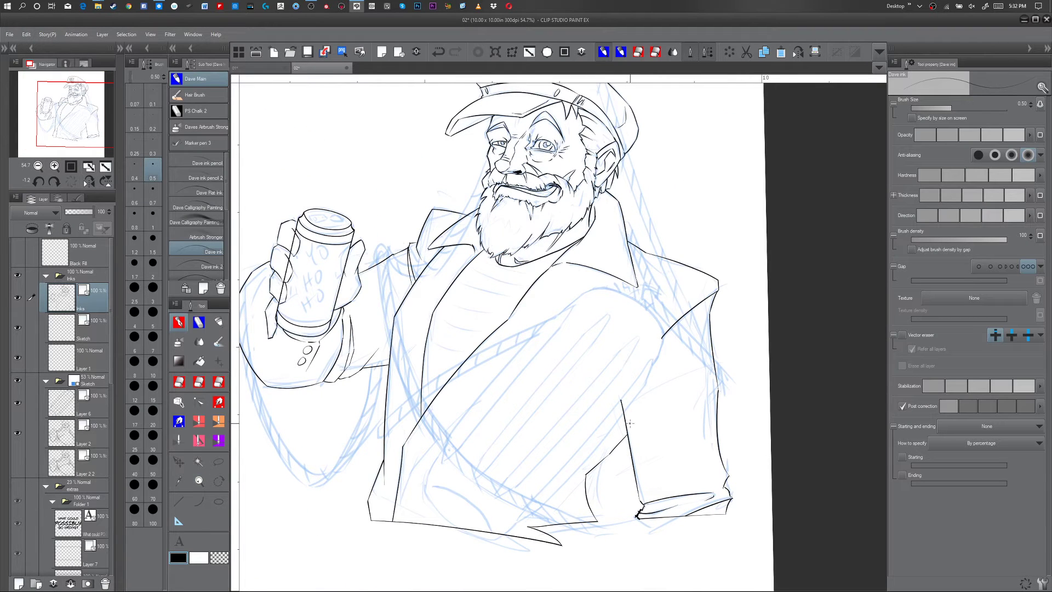
{"action": "key", "text": "r"}
{"action": "mouse_move", "coordinate": [669, 228]}
{"action": "left_mouse_down"}
{"action": "mouse_move", "coordinate": [707, 329]}
{"action": "mouse_move", "coordinate": [653, 427]}
{"action": "mouse_move", "coordinate": [611, 263]}
{"action": "mouse_move", "coordinate": [616, 312]}
{"action": "left_mouse_up"}
{"action": "key", "text": "p"}
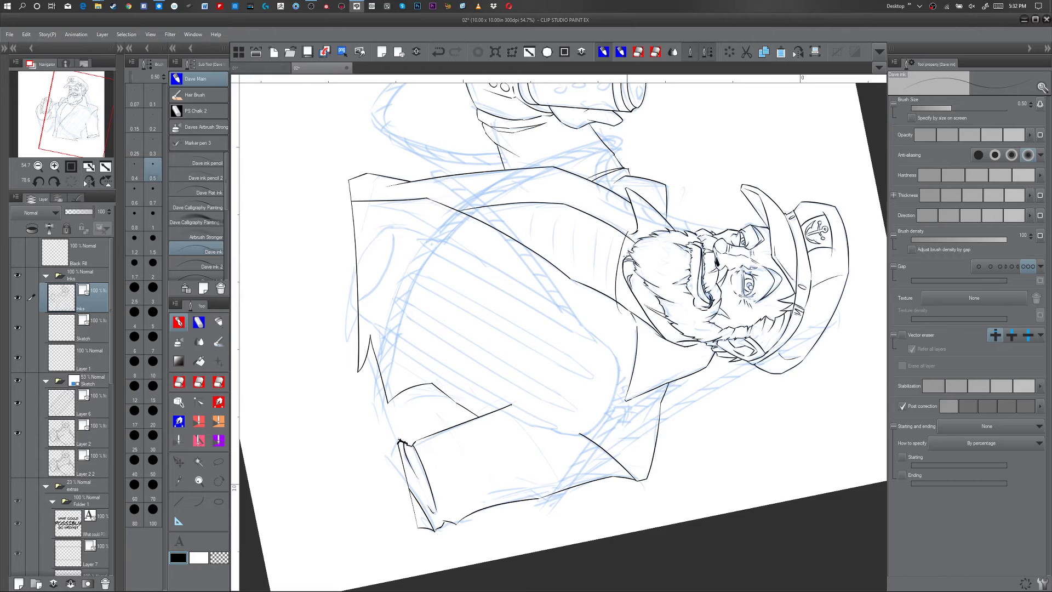
{"action": "key", "text": "ctrl+z"}
{"action": "left_click_drag", "start_coordinate": [627, 225], "coordinate": [628, 324]}
{"action": "key", "text": "ctrl+z"}
{"action": "left_click_drag", "start_coordinate": [626, 226], "coordinate": [618, 323]}
{"action": "left_click_drag", "start_coordinate": [612, 225], "coordinate": [604, 314]}
{"action": "mouse_move", "coordinate": [600, 212]}
{"action": "left_mouse_down"}
{"action": "mouse_move", "coordinate": [591, 309]}
{"action": "mouse_move", "coordinate": [582, 210]}
{"action": "mouse_move", "coordinate": [574, 281]}
{"action": "left_mouse_up"}
{"action": "key", "text": "ctrl+z"}
{"action": "left_click_drag", "start_coordinate": [589, 205], "coordinate": [575, 295]}
{"action": "key", "text": "ctrl+z"}
{"action": "left_click_drag", "start_coordinate": [590, 197], "coordinate": [576, 301]}
{"action": "key", "text": "ctrl+z"}
{"action": "left_click_drag", "start_coordinate": [588, 202], "coordinate": [577, 300]}
{"action": "mouse_move", "coordinate": [569, 208]}
{"action": "left_mouse_down"}
{"action": "mouse_move", "coordinate": [562, 297]}
{"action": "mouse_move", "coordinate": [547, 241]}
{"action": "mouse_move", "coordinate": [547, 278]}
{"action": "left_mouse_up"}
{"action": "mouse_move", "coordinate": [541, 195]}
{"action": "left_mouse_down"}
{"action": "mouse_move", "coordinate": [531, 258]}
{"action": "mouse_move", "coordinate": [527, 207]}
{"action": "mouse_move", "coordinate": [520, 256]}
{"action": "left_mouse_up"}
{"action": "mouse_move", "coordinate": [515, 199]}
{"action": "left_mouse_down"}
{"action": "mouse_move", "coordinate": [508, 251]}
{"action": "mouse_move", "coordinate": [493, 210]}
{"action": "mouse_move", "coordinate": [489, 242]}
{"action": "mouse_move", "coordinate": [477, 237]}
{"action": "left_mouse_up"}
{"action": "left_click_drag", "start_coordinate": [473, 201], "coordinate": [471, 231]}
{"action": "key", "text": "ctrl+z"}
{"action": "left_click_drag", "start_coordinate": [474, 198], "coordinate": [472, 235]}
{"action": "key", "text": "ctrl+z"}
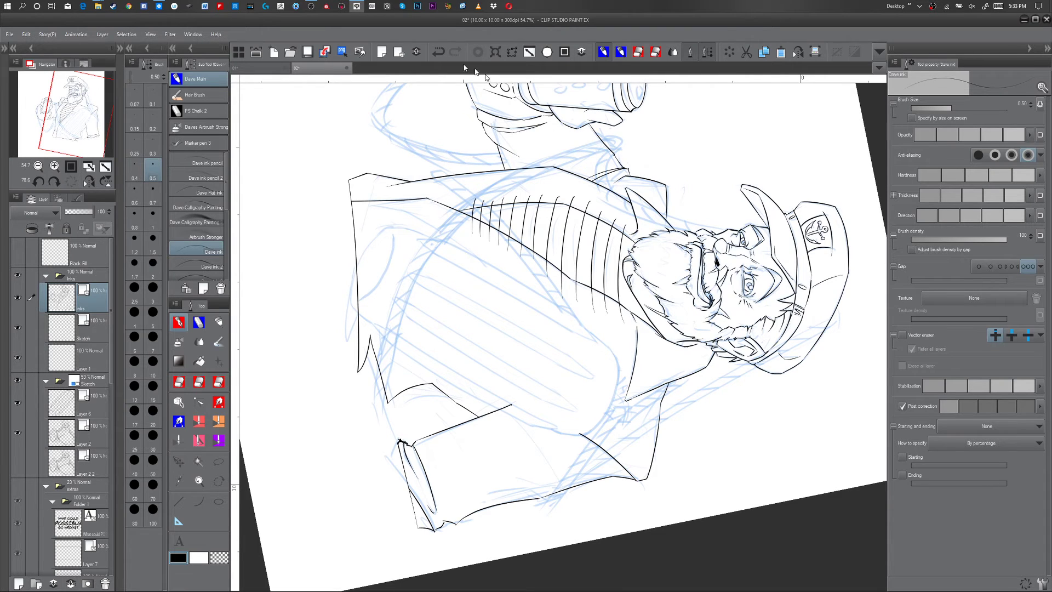
- Add a new vector layer and ink the topmost shirt stripe across the neck under the beard
{"action": "left_click", "coordinate": [400, 52]}
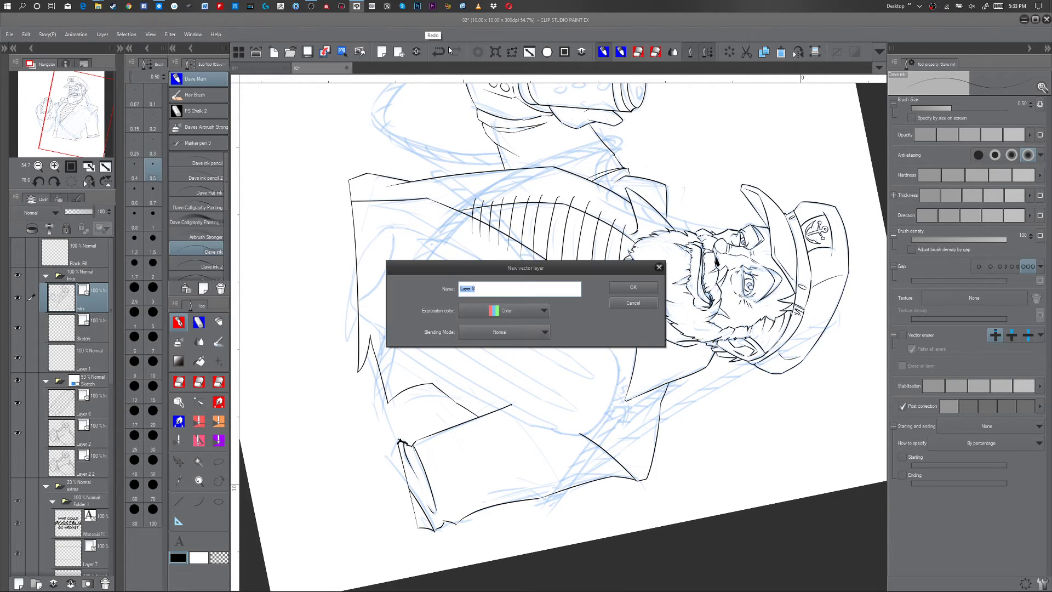
{"action": "left_click", "coordinate": [643, 289]}
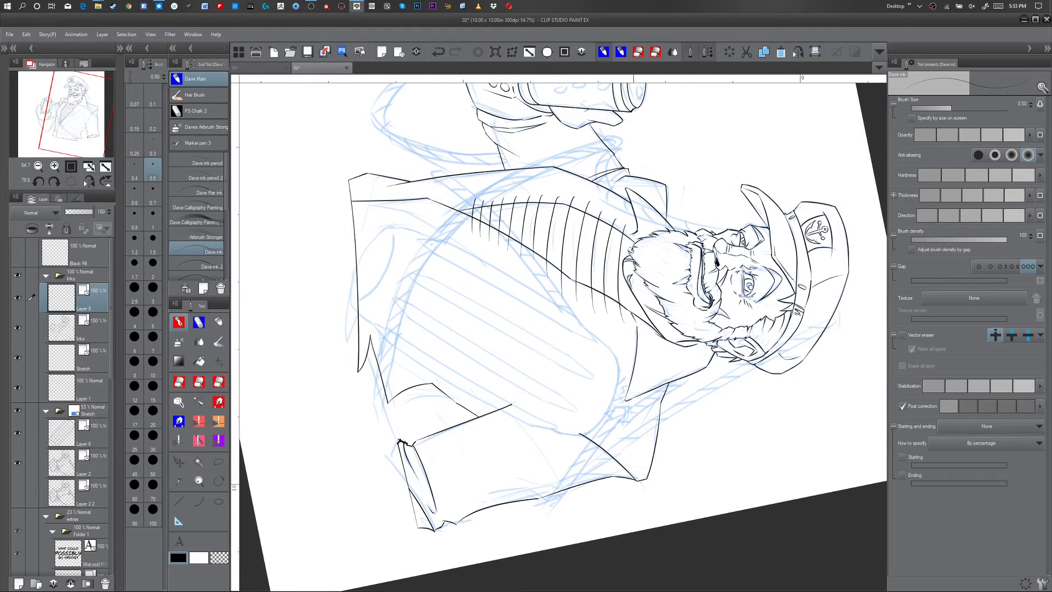
{"action": "left_click_drag", "start_coordinate": [636, 228], "coordinate": [626, 332]}
{"action": "key", "text": "ctrl+z"}
{"action": "left_click_drag", "start_coordinate": [633, 229], "coordinate": [634, 328]}
{"action": "key", "text": "ctrl+z"}
{"action": "left_click_drag", "start_coordinate": [633, 226], "coordinate": [639, 331]}
{"action": "key", "text": "ctrl+space"}
{"action": "left_click_drag", "start_coordinate": [633, 285], "coordinate": [658, 287]}
{"action": "key", "text": "e"}
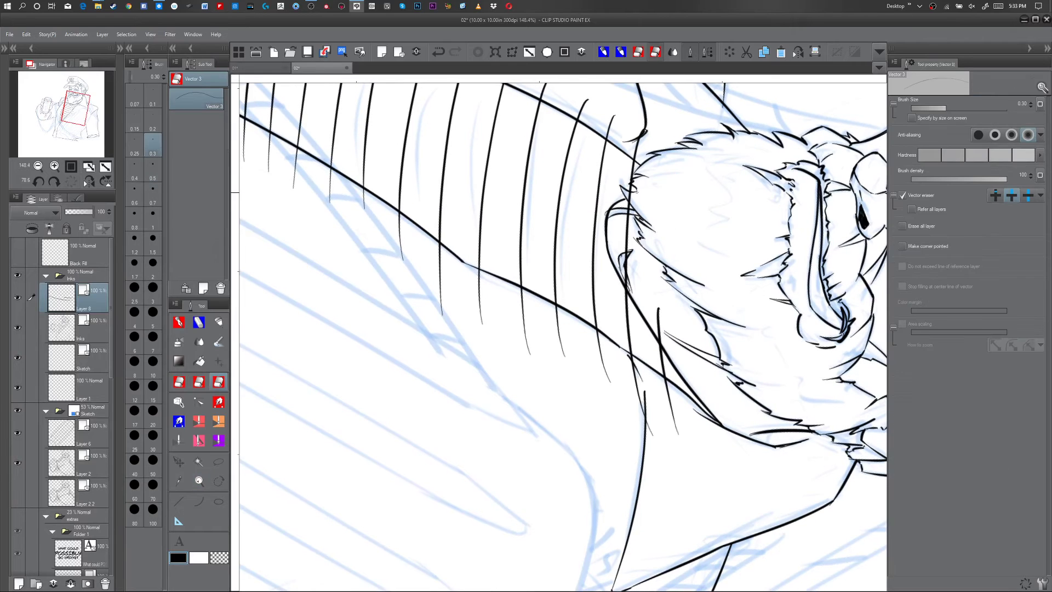
{"action": "left_click", "coordinate": [631, 197]}
{"action": "key", "text": "p"}
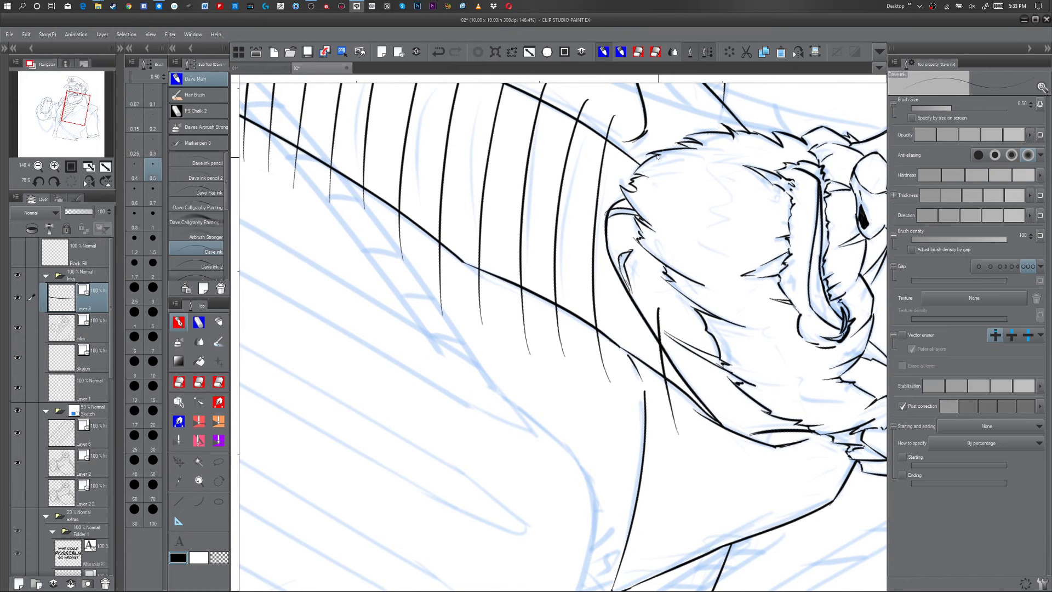
{"action": "key", "text": "ctrl+z"}
- Set the vector eraser to refer to all layers and hide the Sketch folder
{"action": "key", "text": "e"}
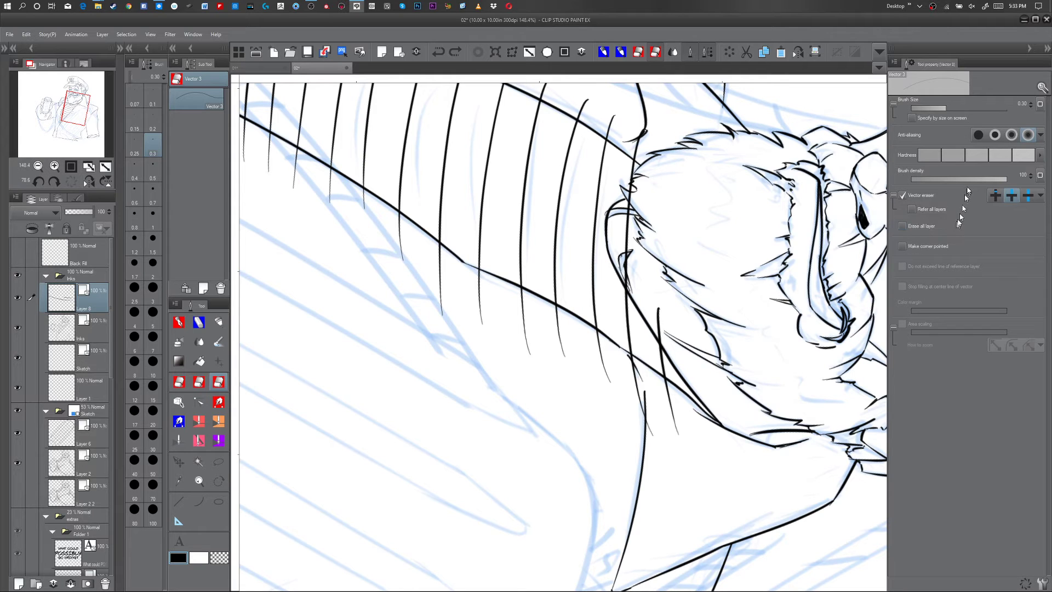
{"action": "left_click", "coordinate": [912, 210]}
{"action": "key", "text": "p"}
{"action": "left_click", "coordinate": [18, 410]}
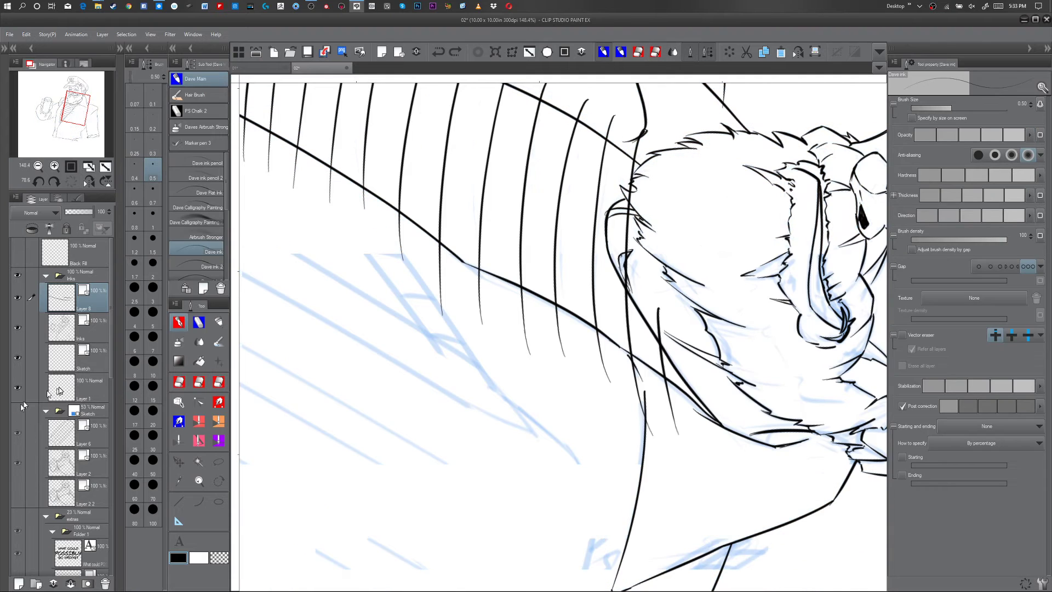
- Erase the parts of the topmost stripe that overlap the beard, the collar and the lapels
{"action": "key", "text": "e"}
{"action": "left_click", "coordinate": [629, 195]}
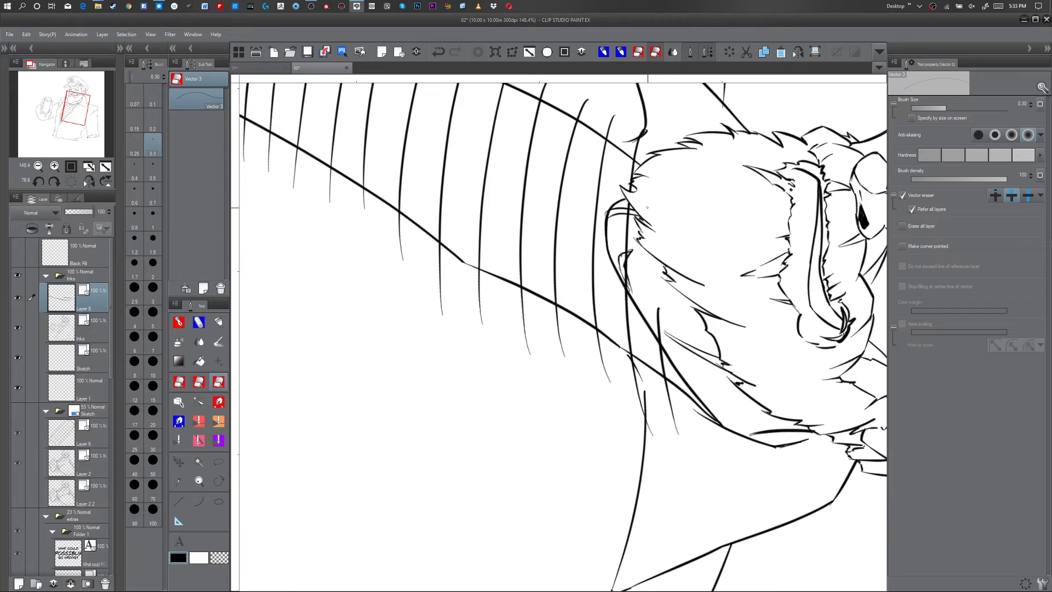
{"action": "left_click", "coordinate": [631, 211]}
{"action": "left_click", "coordinate": [629, 257]}
{"action": "left_click", "coordinate": [659, 326]}
{"action": "left_click", "coordinate": [638, 384]}
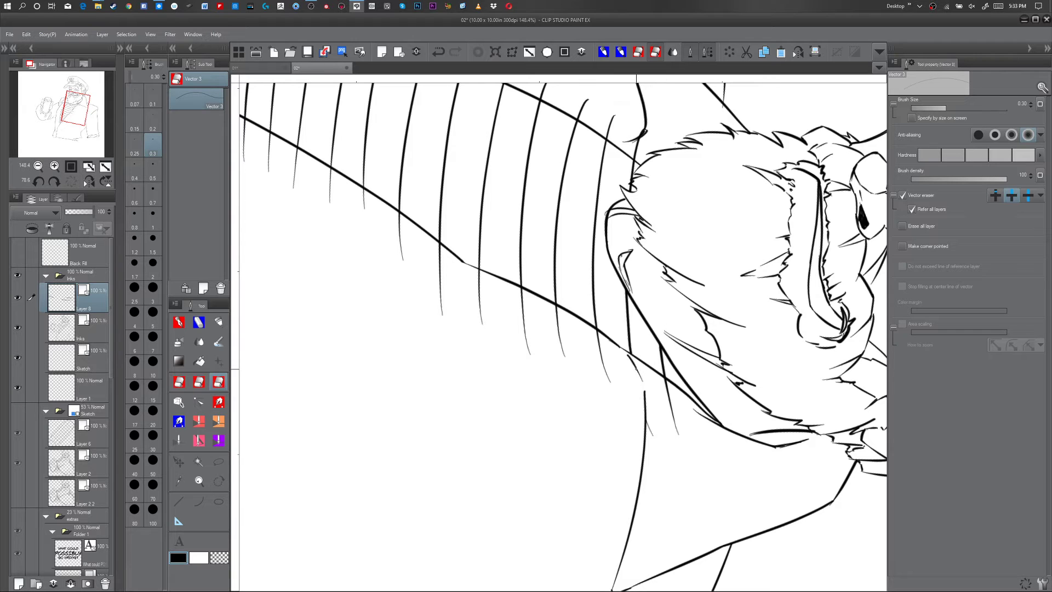
{"action": "left_click", "coordinate": [648, 426]}
{"action": "left_click", "coordinate": [671, 408]}
{"action": "left_click", "coordinate": [637, 149]}
{"action": "left_click", "coordinate": [642, 131]}
{"action": "key", "text": "p"}
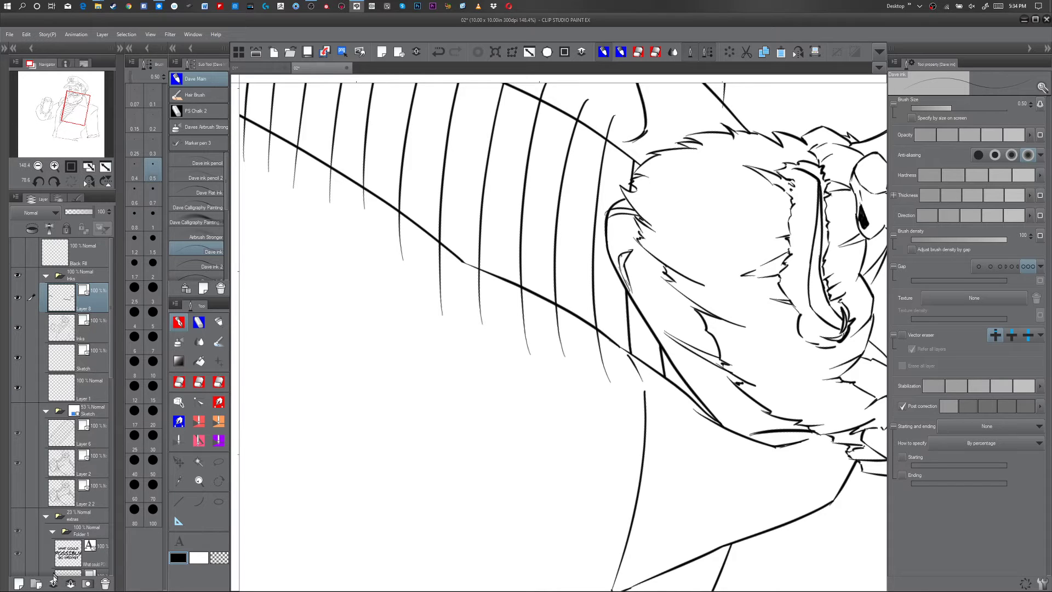
- On the Inks layer, erase the shirt stripe ends that extend past both lapel edges
{"action": "left_click", "coordinate": [94, 330]}
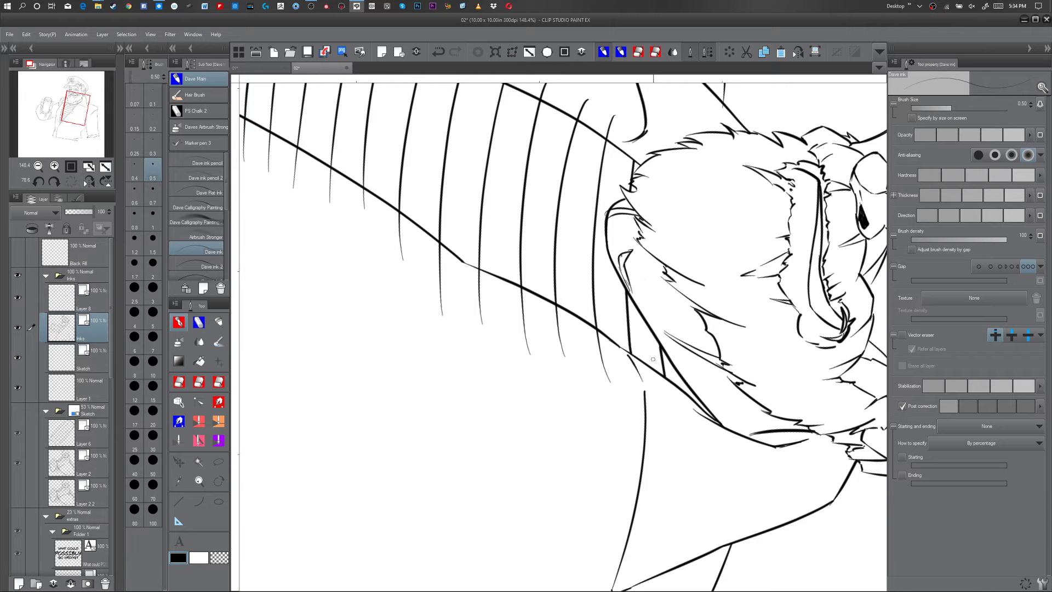
{"action": "key", "text": "shift+space"}
{"action": "mouse_move", "coordinate": [681, 431]}
{"action": "left_mouse_down"}
{"action": "mouse_move", "coordinate": [662, 241]}
{"action": "mouse_move", "coordinate": [651, 228]}
{"action": "left_mouse_up"}
{"action": "key", "text": "ctrl+space"}
{"action": "left_click_drag", "start_coordinate": [666, 313], "coordinate": [657, 313]}
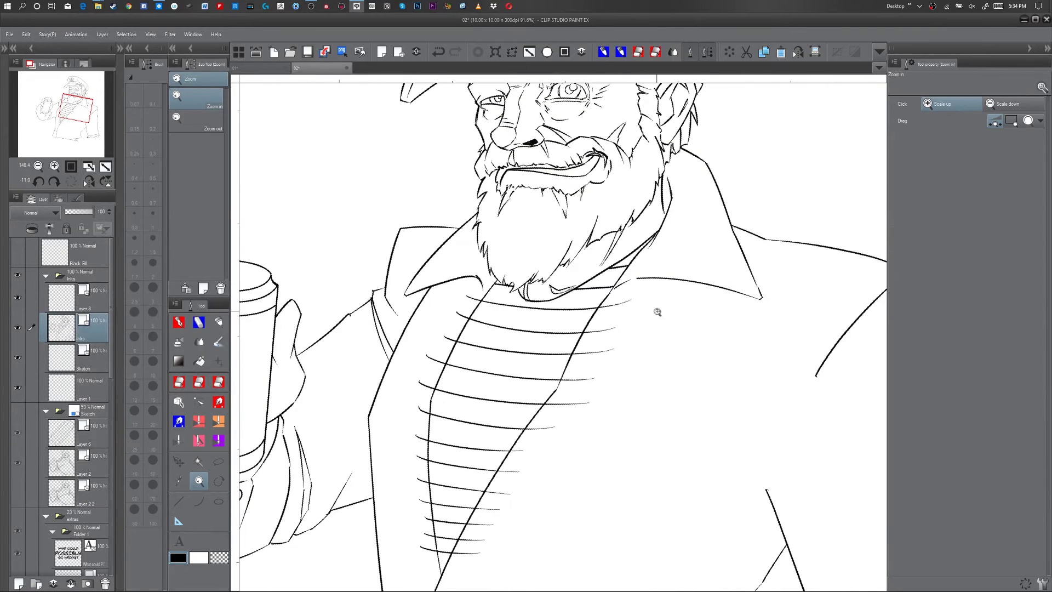
{"action": "key", "text": "space"}
{"action": "left_click_drag", "start_coordinate": [613, 462], "coordinate": [611, 364]}
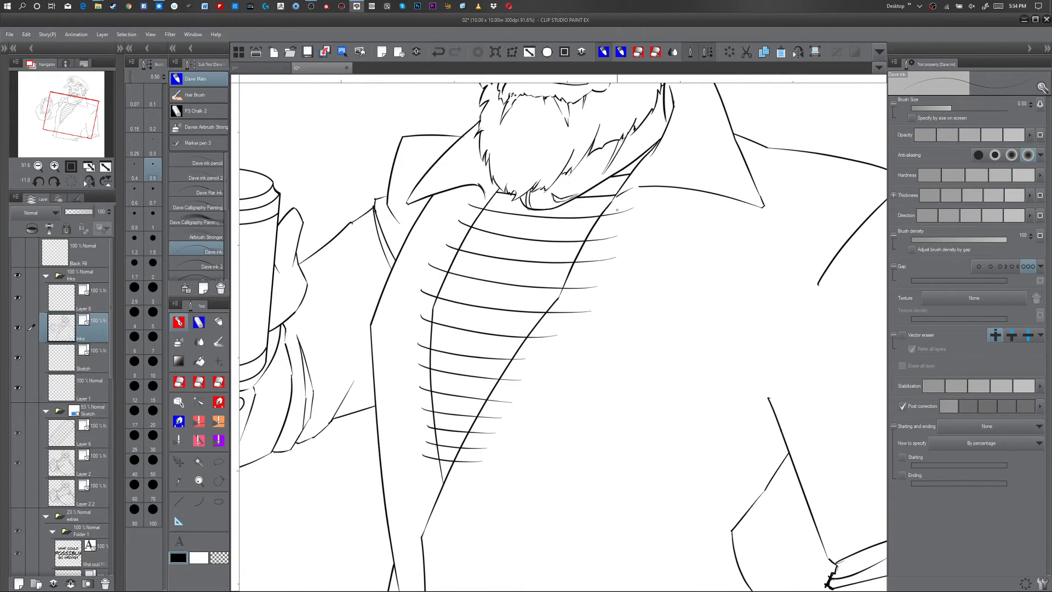
{"action": "key", "text": "e"}
{"action": "left_click_drag", "start_coordinate": [490, 412], "coordinate": [540, 340]}
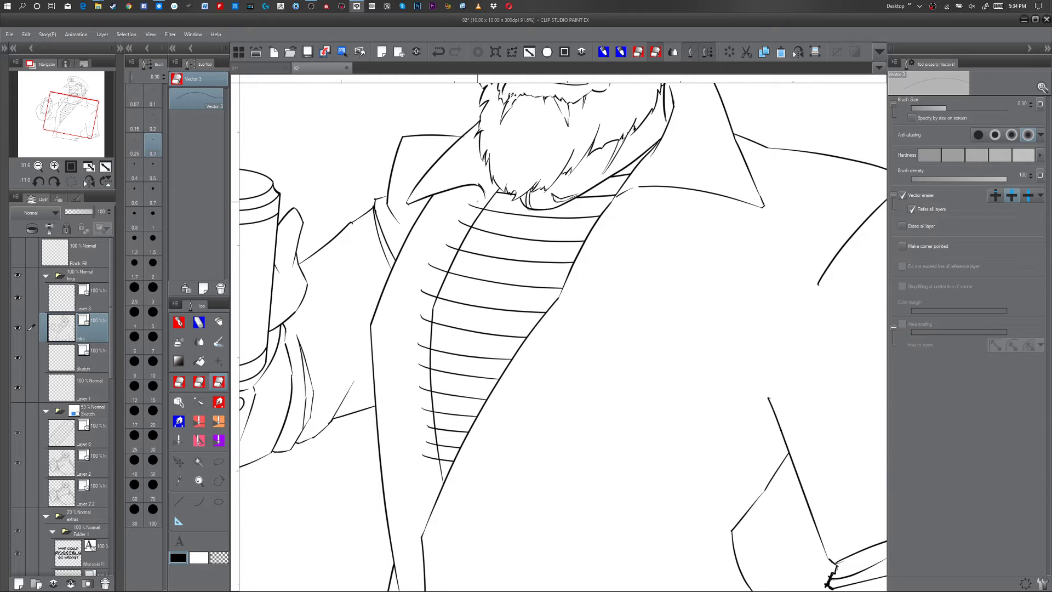
{"action": "left_click_drag", "start_coordinate": [466, 208], "coordinate": [425, 458]}
{"action": "key", "text": "p"}
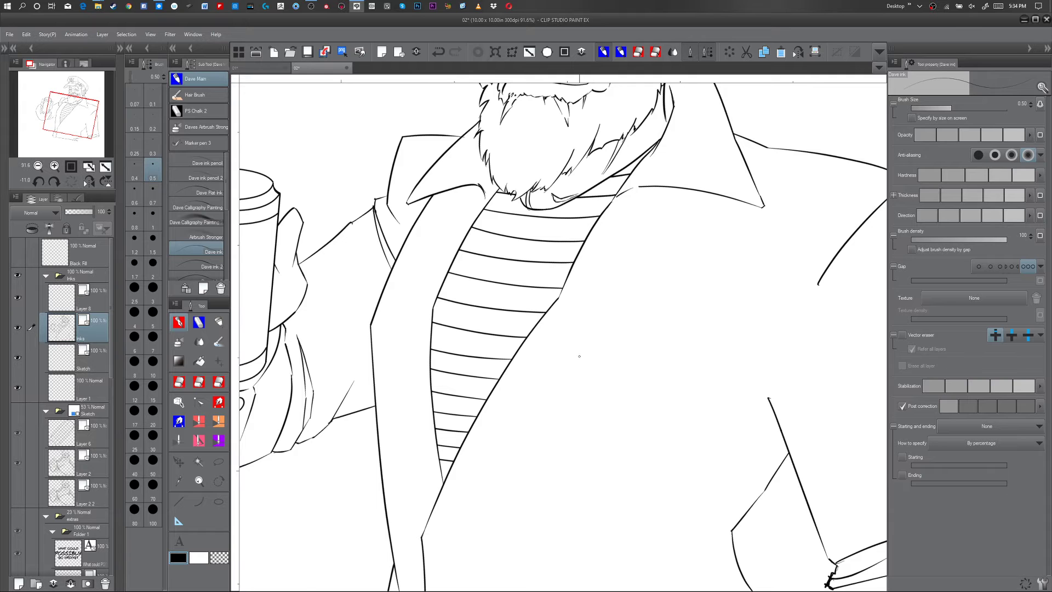
{"action": "key", "text": "ctrl+space"}
{"action": "left_click_drag", "start_coordinate": [600, 378], "coordinate": [583, 385]}
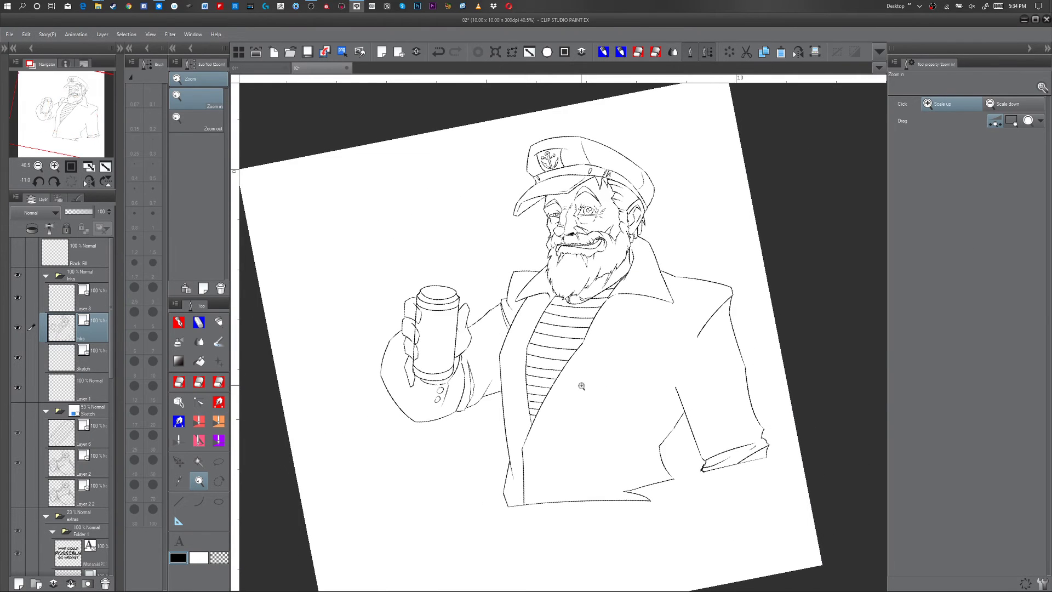
- Select Layer 8 for inking, show the Sketch folder, and set the ink pen size to 0.70
{"action": "key", "text": "p"}
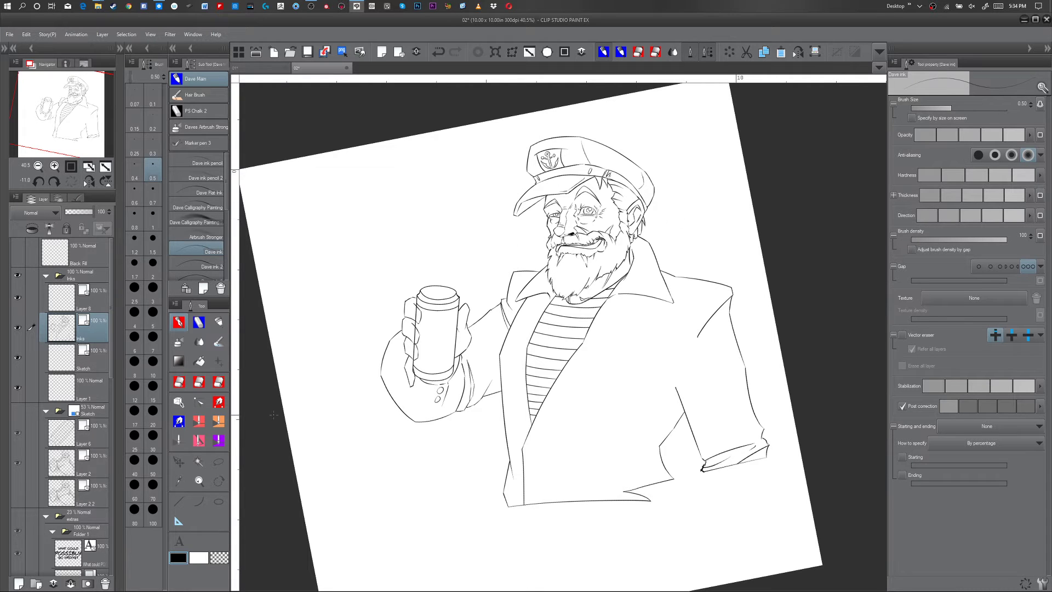
{"action": "left_click", "coordinate": [97, 299]}
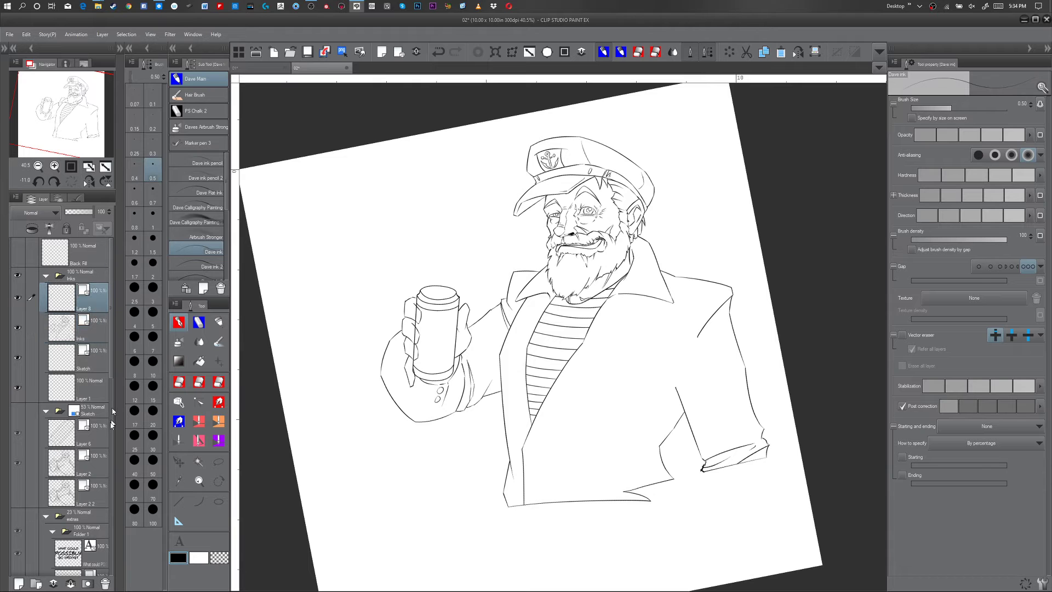
{"action": "left_click", "coordinate": [17, 411]}
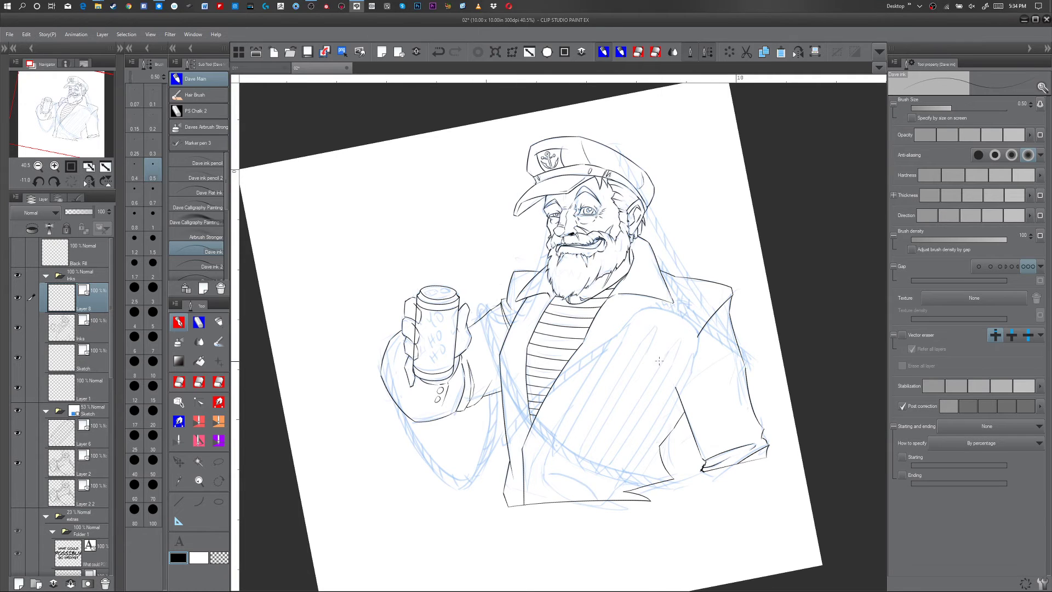
{"action": "scroll", "coordinate": [660, 360], "scroll_direction": "up", "scroll_amount": 3}
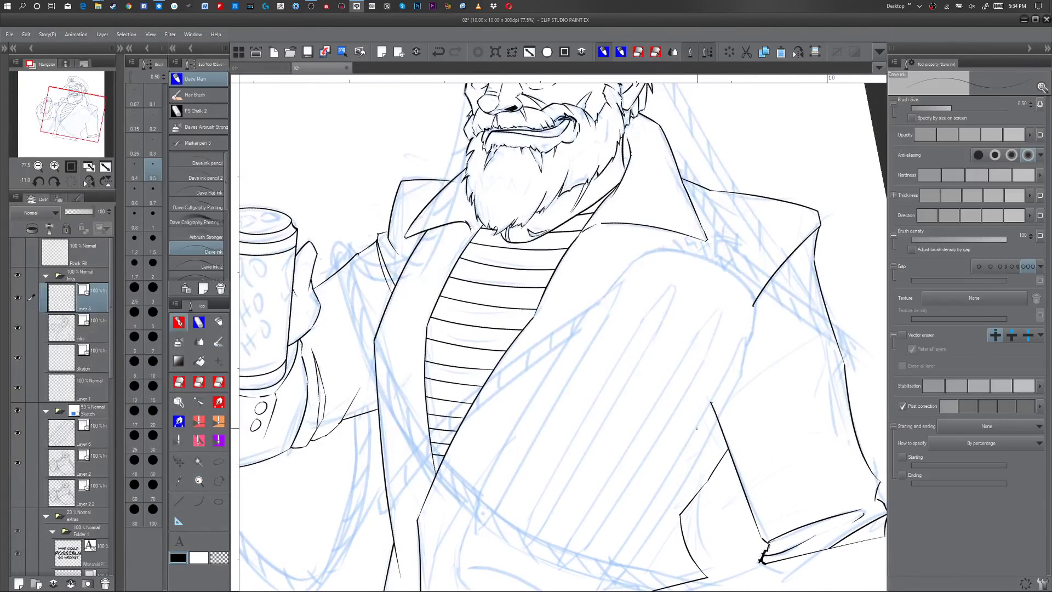
{"action": "left_click_drag", "start_coordinate": [665, 453], "coordinate": [683, 356]}
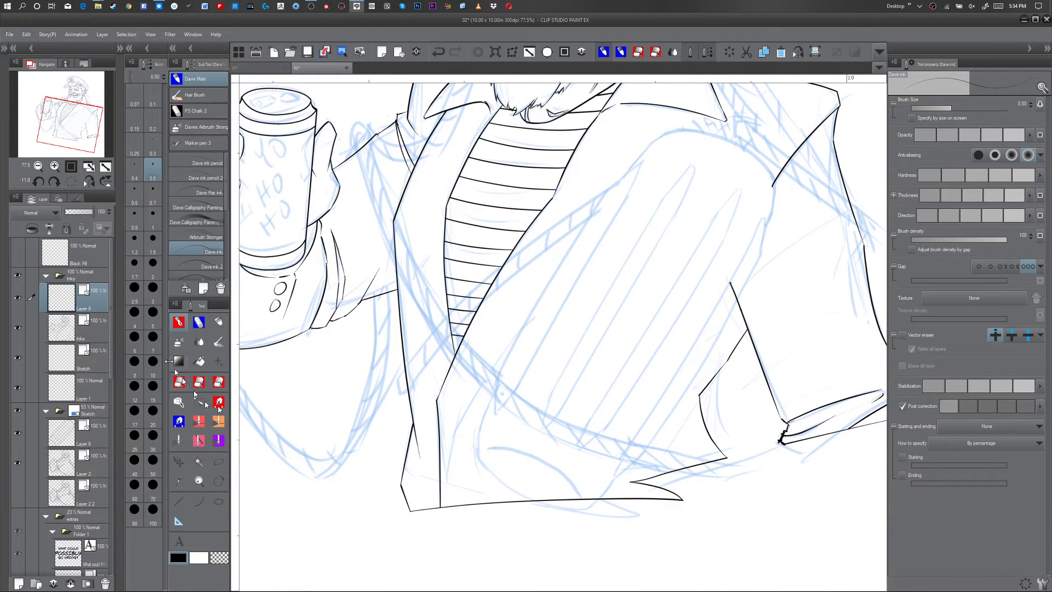
{"action": "left_click", "coordinate": [155, 190]}
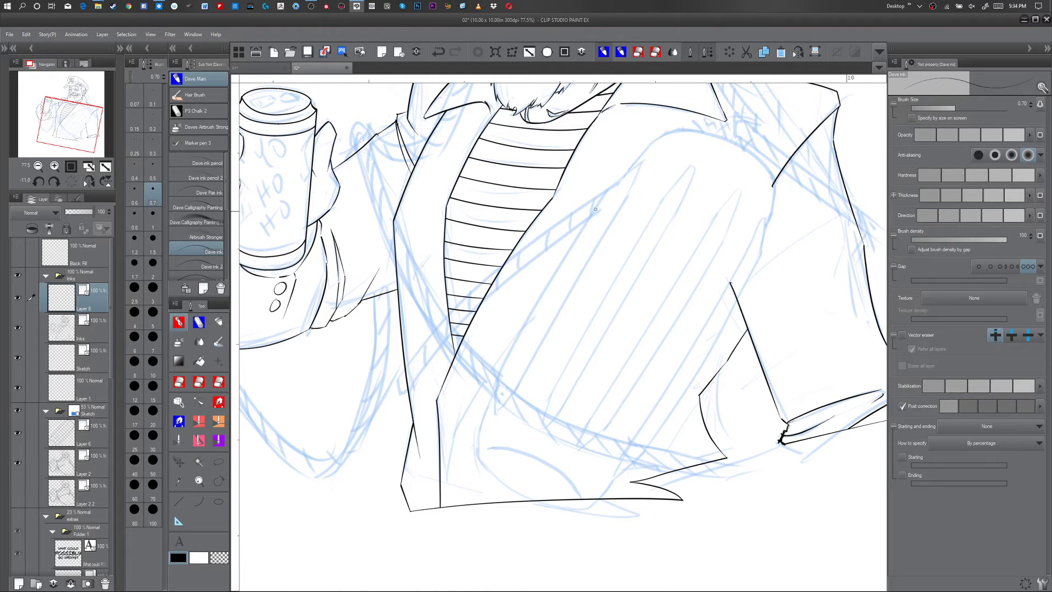
- Ink the long edge of the first groove beside the lapel and pinch its lower end straight down
{"action": "mouse_move", "coordinate": [615, 179]}
{"action": "left_mouse_down"}
{"action": "mouse_move", "coordinate": [534, 310]}
{"action": "mouse_move", "coordinate": [503, 383]}
{"action": "left_mouse_up"}
{"action": "key", "text": "ctrl+z"}
{"action": "mouse_move", "coordinate": [614, 181]}
{"action": "left_mouse_down"}
{"action": "mouse_move", "coordinate": [521, 328]}
{"action": "mouse_move", "coordinate": [488, 406]}
{"action": "left_mouse_up"}
{"action": "key", "text": "ctrl+z"}
{"action": "left_click_drag", "start_coordinate": [612, 184], "coordinate": [482, 406]}
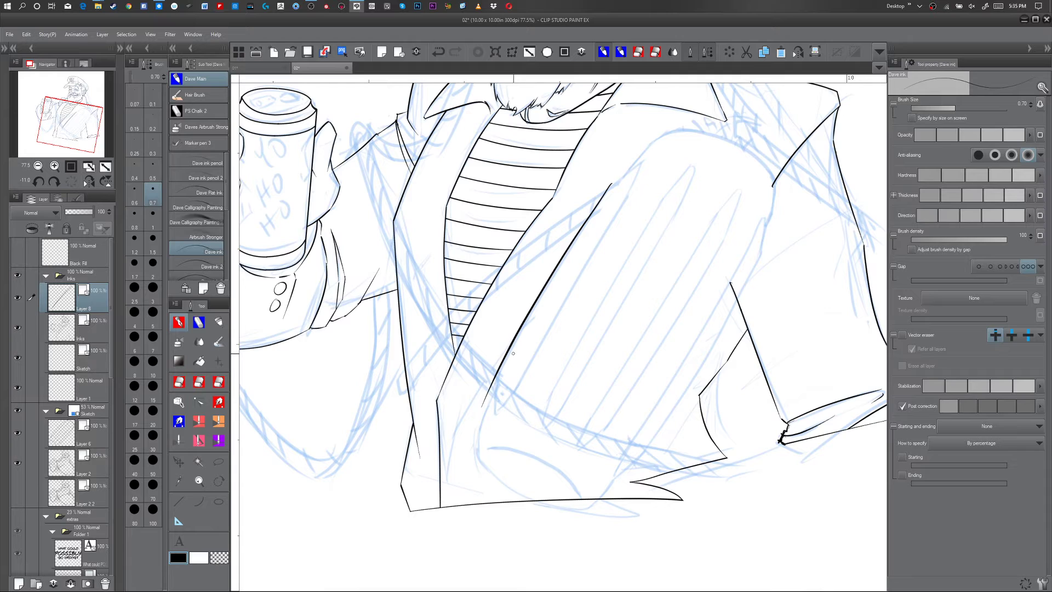
{"action": "key", "text": "y"}
{"action": "mouse_move", "coordinate": [495, 378]}
{"action": "left_mouse_down"}
{"action": "mouse_move", "coordinate": [504, 362]}
{"action": "mouse_move", "coordinate": [496, 417]}
{"action": "left_mouse_up"}
{"action": "key", "text": "p"}
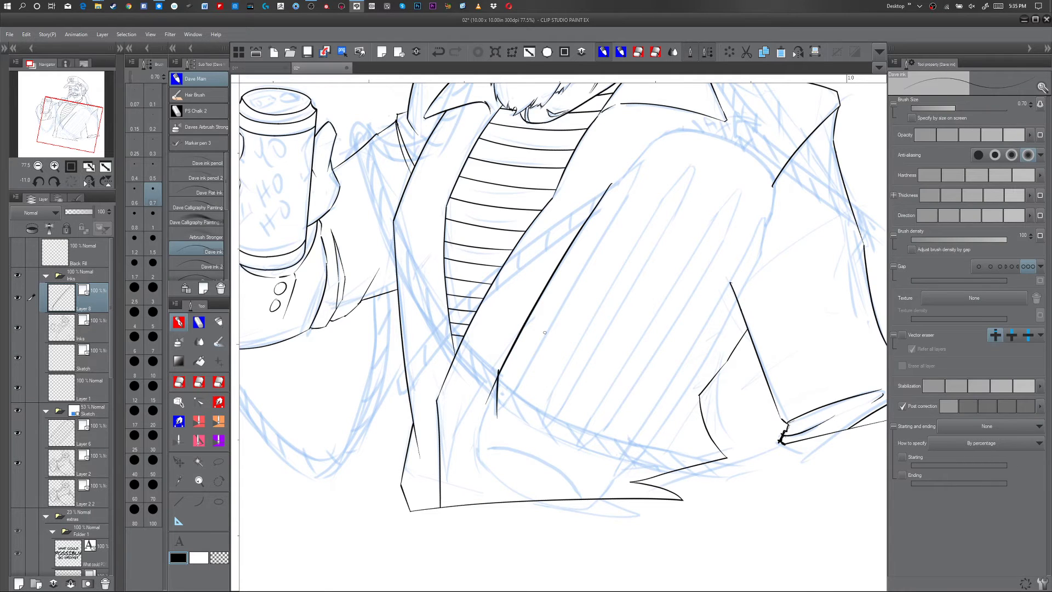
- Ink the groove's second long edge parallel to the first, redrawing it until it follows the sketch, and pinch it into place
{"action": "mouse_move", "coordinate": [602, 194]}
{"action": "left_mouse_down"}
{"action": "mouse_move", "coordinate": [649, 162]}
{"action": "mouse_move", "coordinate": [515, 402]}
{"action": "left_mouse_up"}
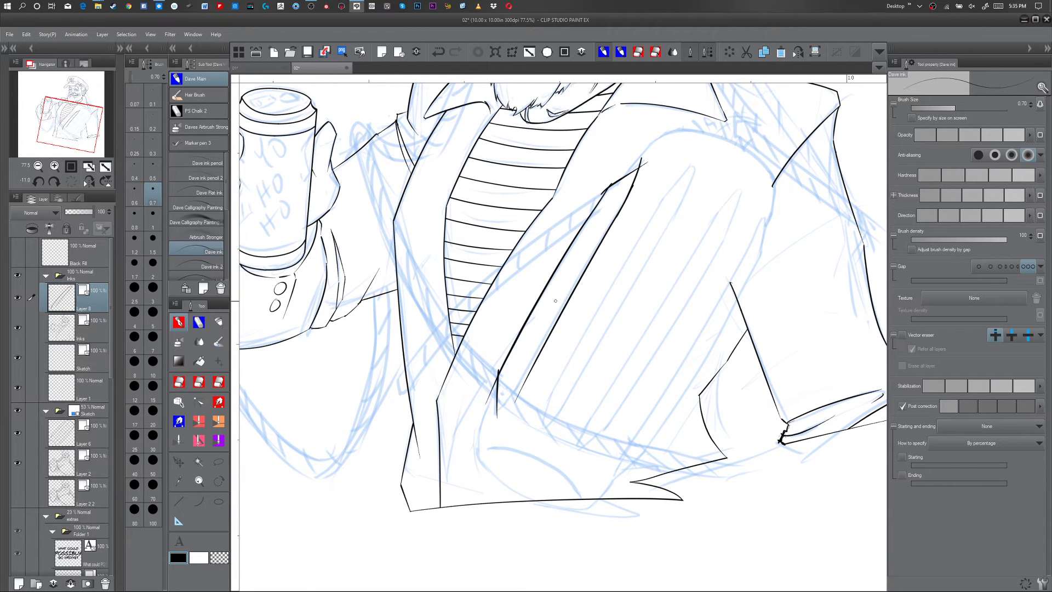
{"action": "key", "text": "ctrl+z"}
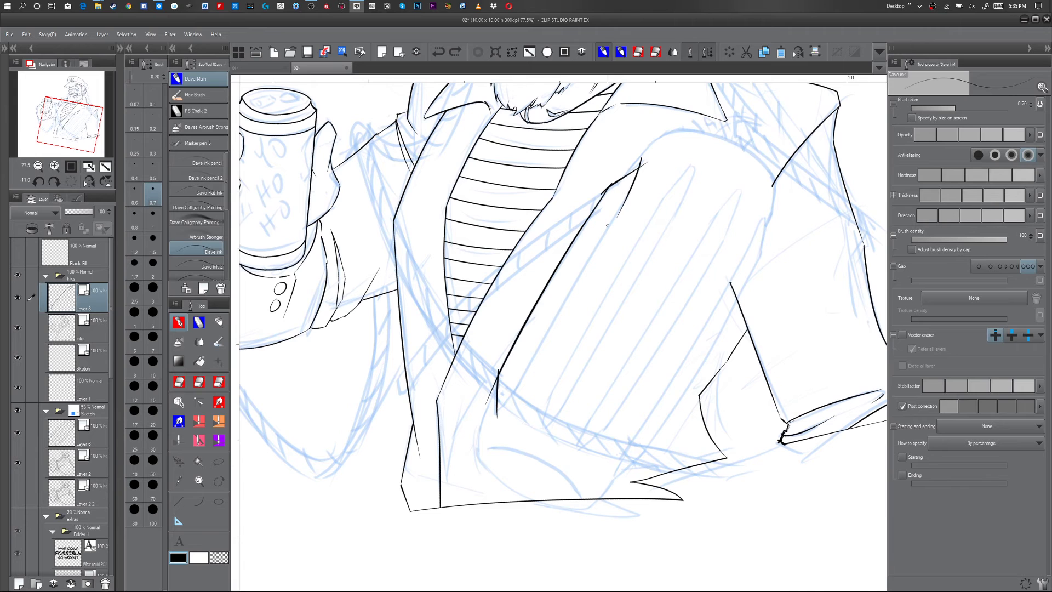
{"action": "left_click_drag", "start_coordinate": [626, 196], "coordinate": [515, 392]}
{"action": "key", "text": "ctrl+z"}
{"action": "left_click_drag", "start_coordinate": [635, 185], "coordinate": [617, 217]}
{"action": "left_click_drag", "start_coordinate": [635, 187], "coordinate": [510, 393]}
{"action": "key", "text": "ctrl+z"}
{"action": "left_click_drag", "start_coordinate": [635, 183], "coordinate": [509, 394]}
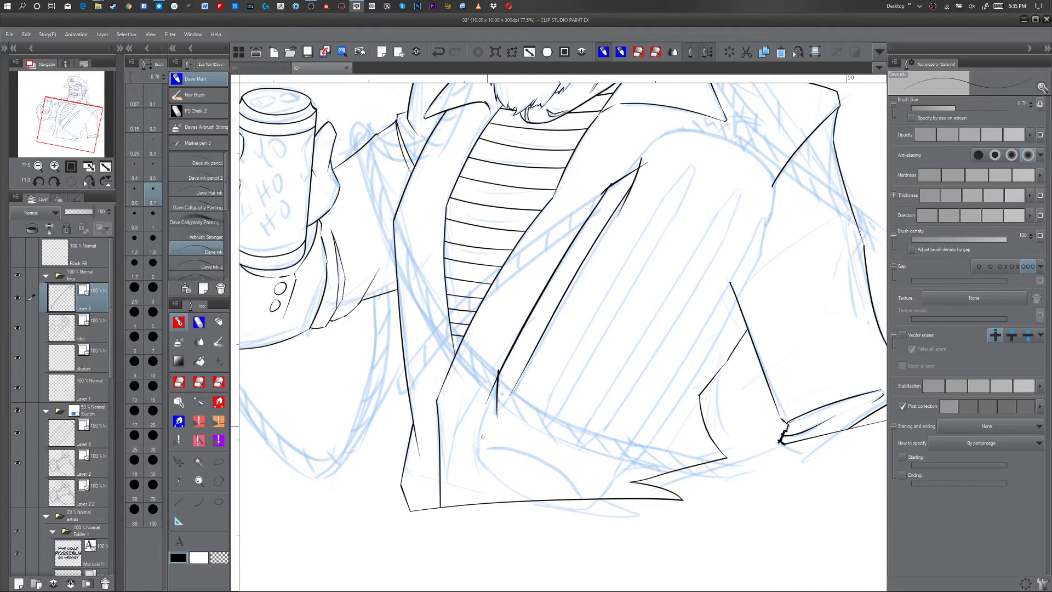
{"action": "key", "text": "ctrl+z"}
{"action": "left_click_drag", "start_coordinate": [630, 190], "coordinate": [502, 409]}
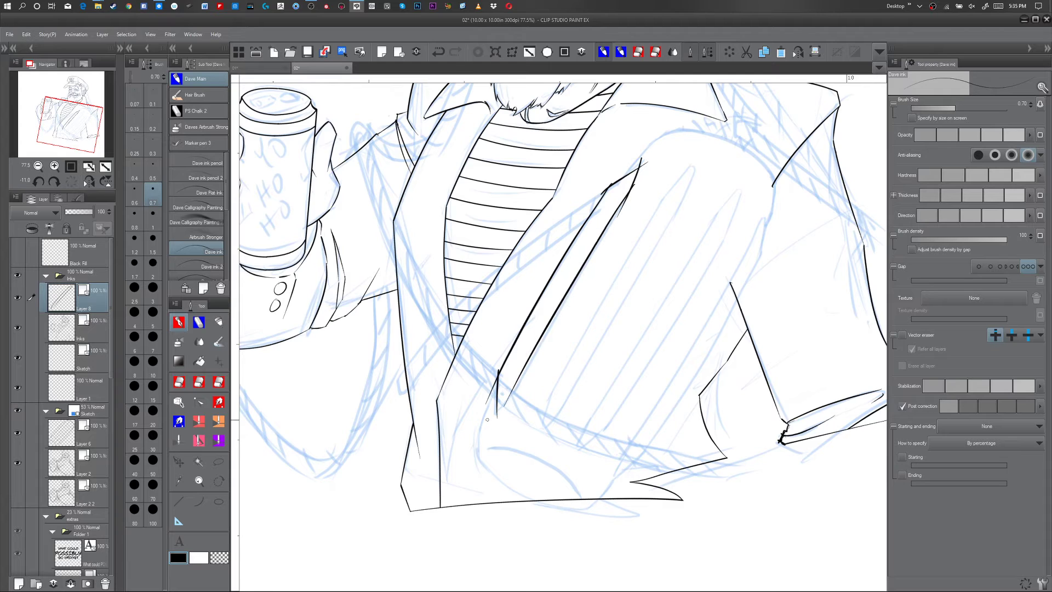
{"action": "left_click_drag", "start_coordinate": [526, 366], "coordinate": [595, 274]}
{"action": "left_click_drag", "start_coordinate": [608, 221], "coordinate": [615, 217]}
- Erase the overshooting line ends at the groove's upper tip and turn off the vector eraser's reference to all layers
{"action": "key", "text": "e"}
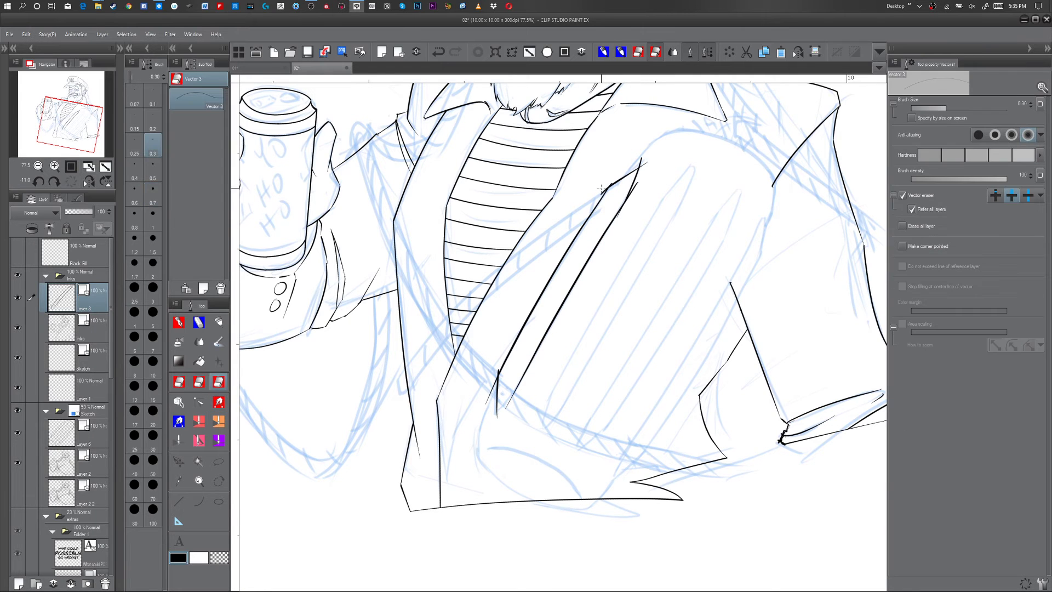
{"action": "left_click", "coordinate": [646, 160]}
{"action": "left_click", "coordinate": [646, 162]}
{"action": "left_click", "coordinate": [638, 182]}
{"action": "left_click", "coordinate": [912, 209]}
{"action": "key", "text": "p"}
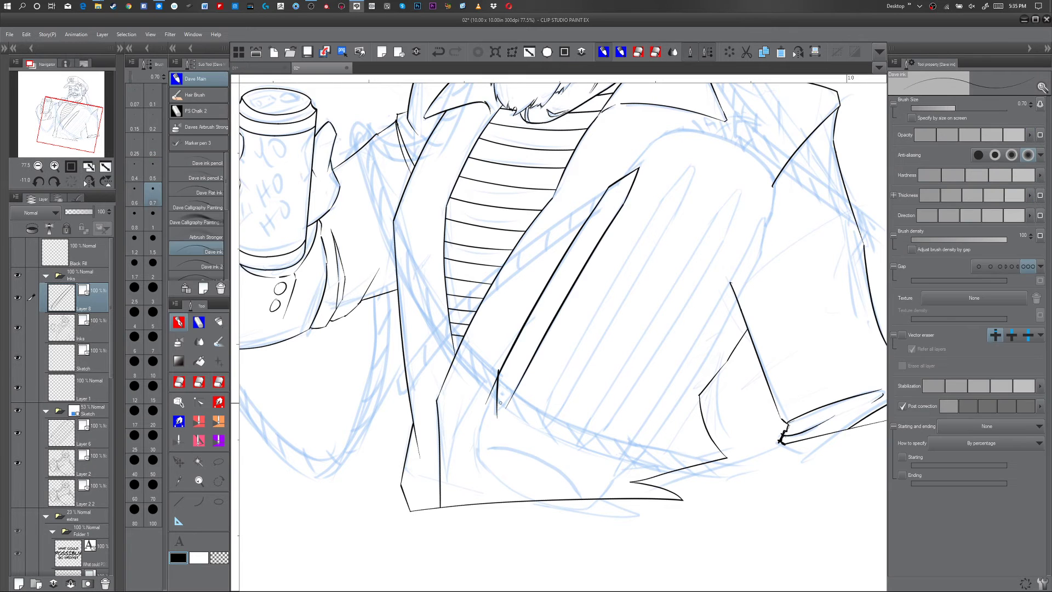
- Close the groove's lower end in a point with a short angled line and erase the overshooting ends
{"action": "key", "text": "y"}
{"action": "mouse_move", "coordinate": [498, 409]}
{"action": "left_mouse_down"}
{"action": "mouse_move", "coordinate": [521, 381]}
{"action": "mouse_move", "coordinate": [480, 420]}
{"action": "left_mouse_up"}
{"action": "key", "text": "p"}
{"action": "key", "text": "e"}
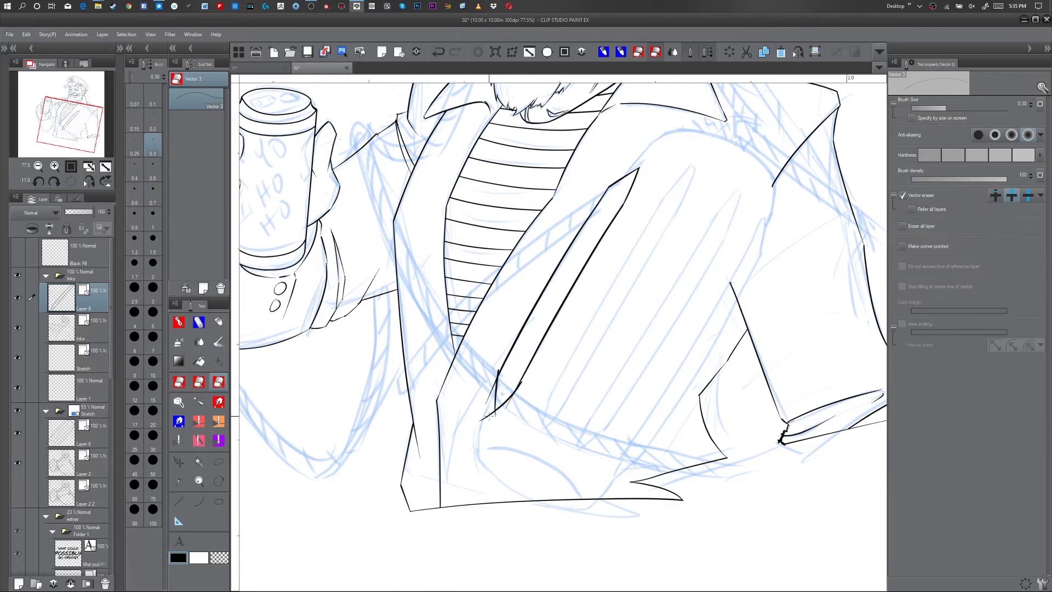
{"action": "left_click", "coordinate": [490, 415]}
{"action": "left_click", "coordinate": [518, 387]}
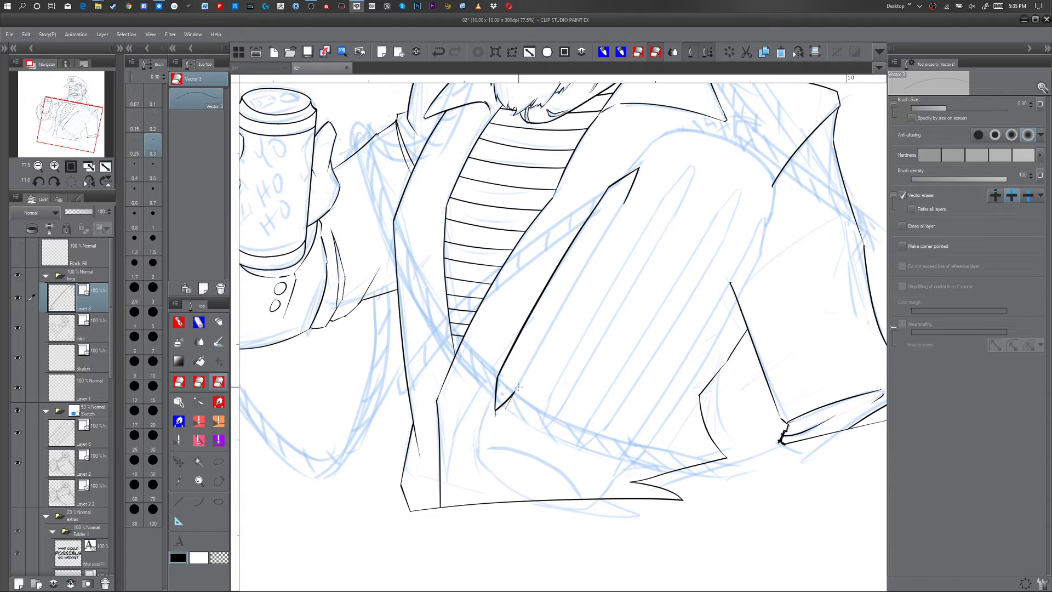
{"action": "key", "text": "ctrl+z"}
{"action": "left_click", "coordinate": [521, 385]}
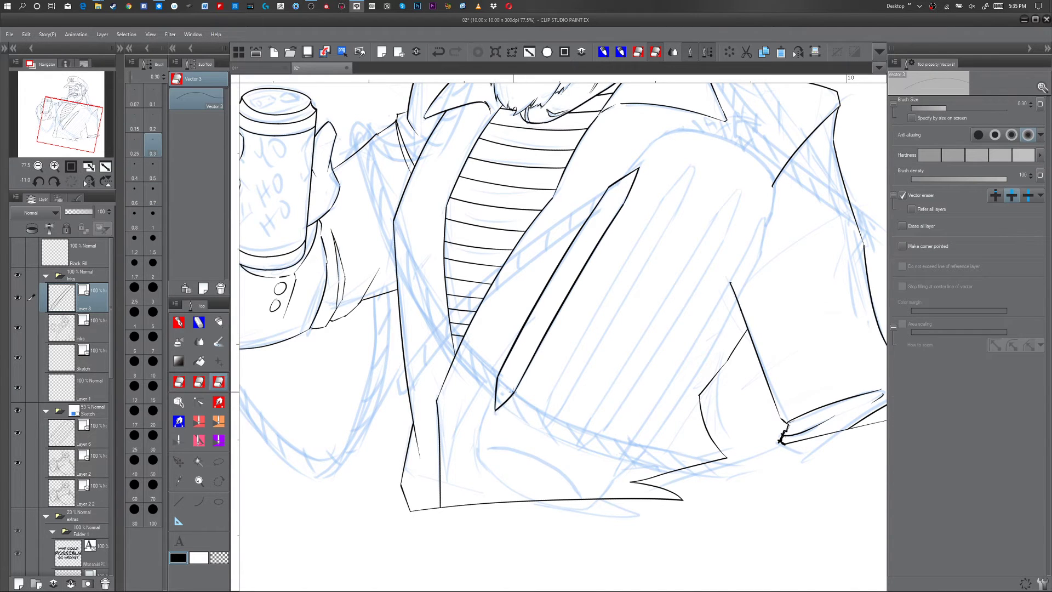
- Ink outline segments of the rounded grooved shape below the groove, up from its upper tip, and down from the sleeve seam
{"action": "key", "text": "p"}
{"action": "left_click_drag", "start_coordinate": [495, 390], "coordinate": [480, 460]}
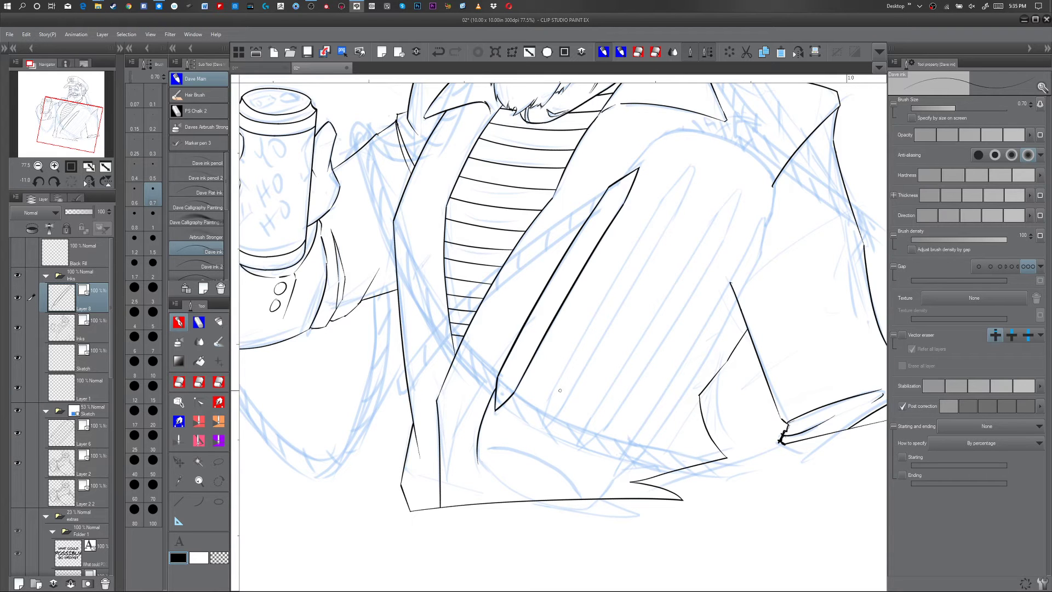
{"action": "left_click_drag", "start_coordinate": [625, 175], "coordinate": [677, 124]}
{"action": "key", "text": "ctrl+z"}
{"action": "key", "text": "ctrl+y"}
{"action": "key", "text": "ctrl+z"}
{"action": "left_click_drag", "start_coordinate": [622, 177], "coordinate": [679, 124]}
{"action": "key", "text": "ctrl+z"}
{"action": "left_click_drag", "start_coordinate": [622, 176], "coordinate": [682, 124]}
{"action": "left_click_drag", "start_coordinate": [775, 172], "coordinate": [761, 247]}
- Ink the rounded upper end of the grooved shape to meet the sleeve seam and erase the overshoot there
{"action": "key", "text": "e"}
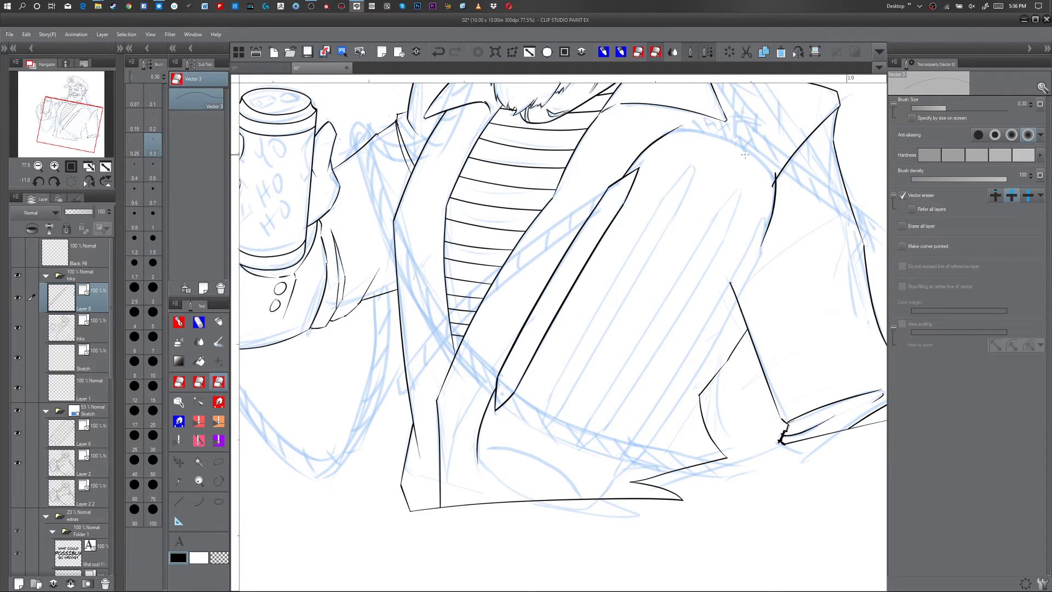
{"action": "key", "text": "p"}
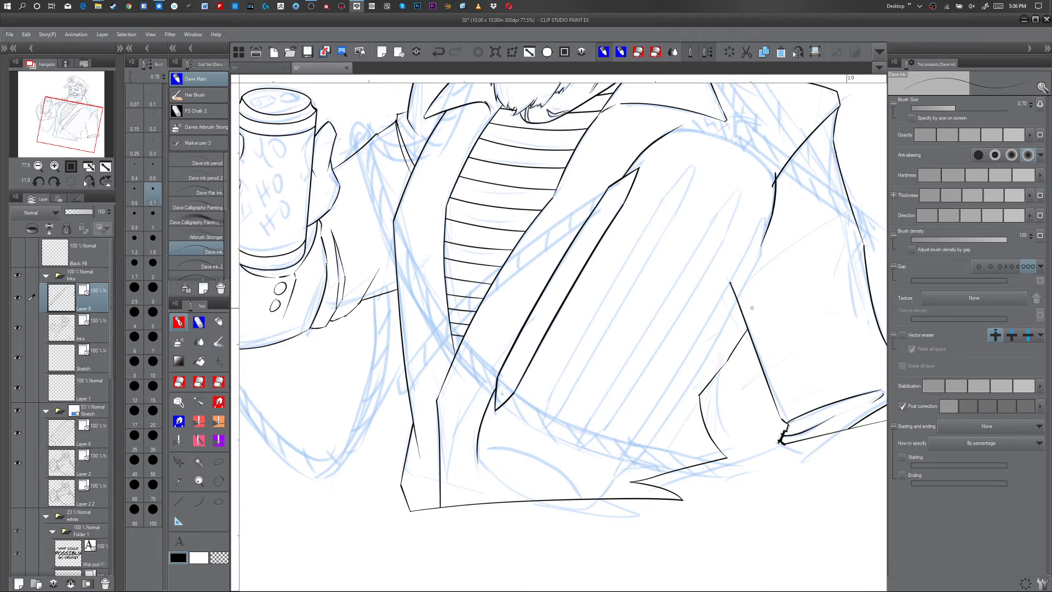
{"action": "mouse_move", "coordinate": [775, 313]}
{"action": "left_mouse_down"}
{"action": "mouse_move", "coordinate": [817, 301]}
{"action": "mouse_move", "coordinate": [742, 171]}
{"action": "mouse_move", "coordinate": [654, 334]}
{"action": "mouse_move", "coordinate": [671, 352]}
{"action": "mouse_move", "coordinate": [705, 293]}
{"action": "mouse_move", "coordinate": [685, 236]}
{"action": "left_mouse_up"}
{"action": "mouse_move", "coordinate": [476, 337]}
{"action": "left_mouse_down"}
{"action": "mouse_move", "coordinate": [491, 303]}
{"action": "mouse_move", "coordinate": [585, 265]}
{"action": "left_mouse_up"}
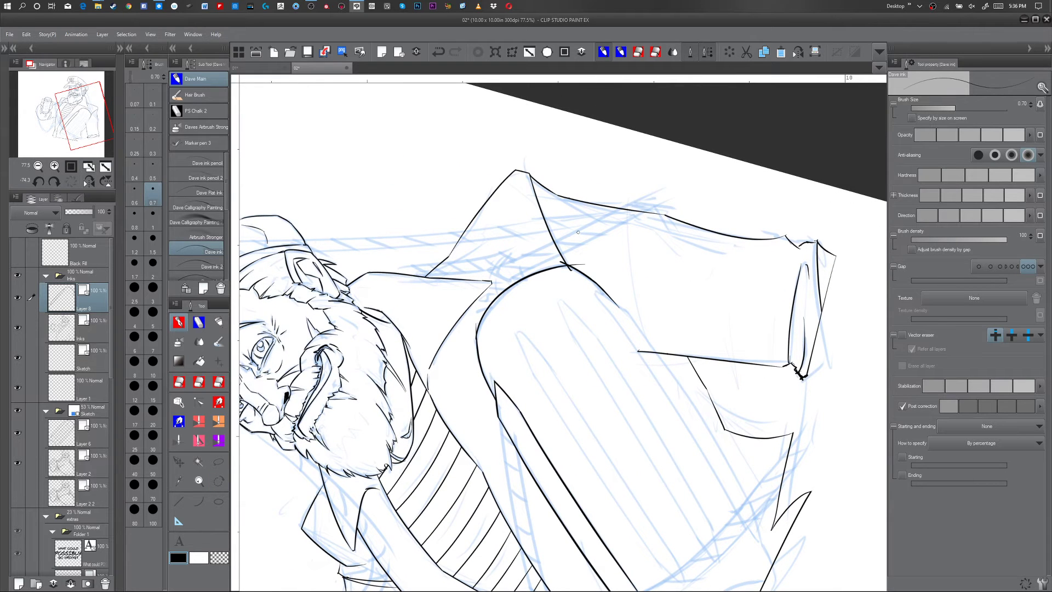
{"action": "key", "text": "e"}
{"action": "left_click", "coordinate": [576, 266]}
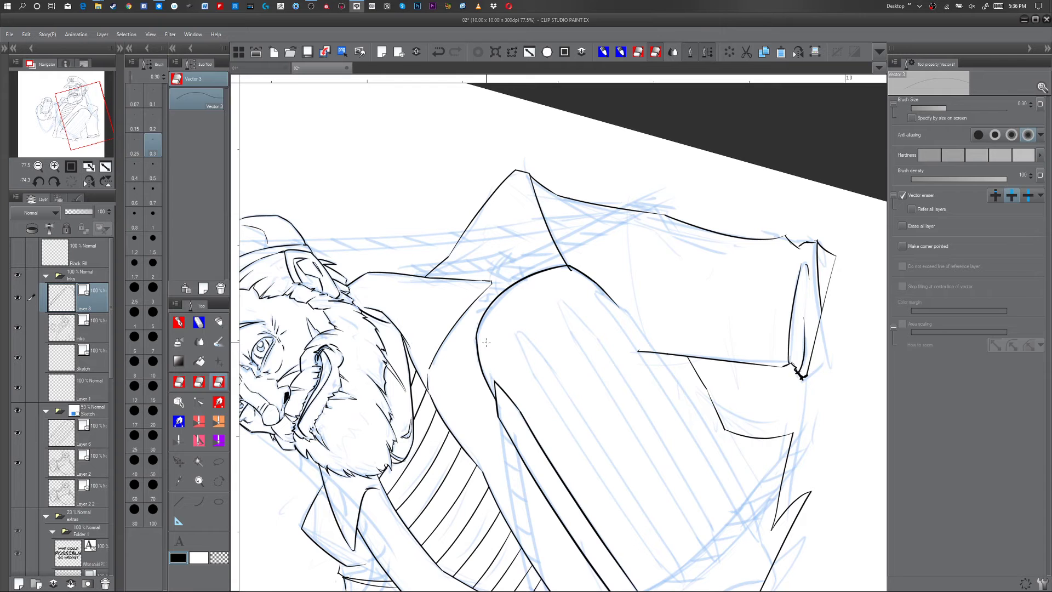
- Rotate the canvas and ink the rounded bottom end of the grooved shape, redrawing the curve until it meets the side line
{"action": "key", "text": "p"}
{"action": "left_click_drag", "start_coordinate": [704, 471], "coordinate": [517, 262]}
{"action": "left_click_drag", "start_coordinate": [588, 365], "coordinate": [498, 439]}
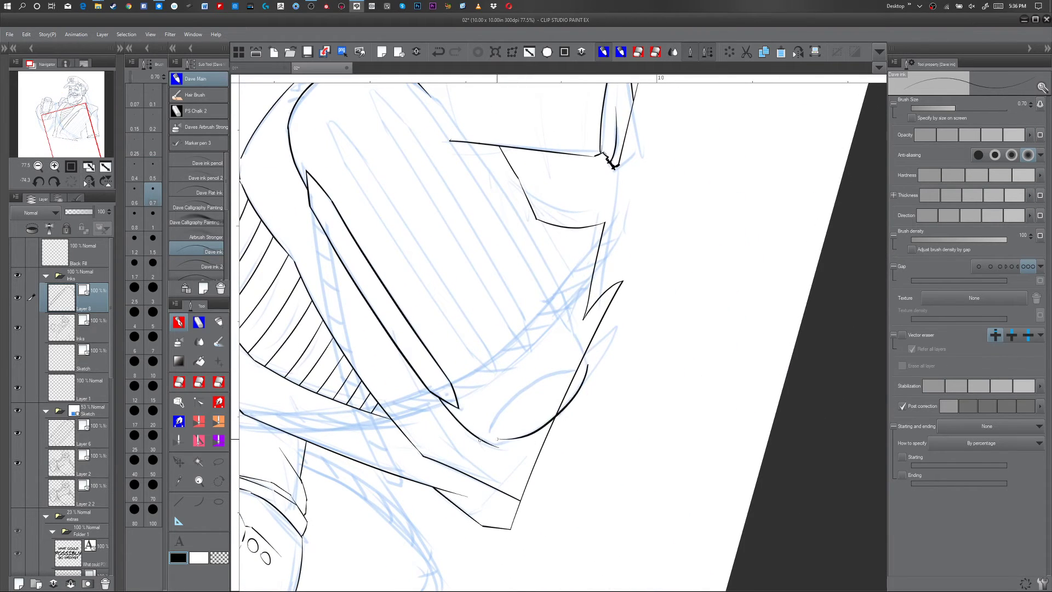
{"action": "key", "text": "ctrl+z"}
{"action": "key", "text": "shift+space"}
{"action": "left_click_drag", "start_coordinate": [596, 420], "coordinate": [571, 175]}
{"action": "mouse_move", "coordinate": [546, 299]}
{"action": "left_mouse_down"}
{"action": "mouse_move", "coordinate": [559, 279]}
{"action": "mouse_move", "coordinate": [659, 248]}
{"action": "left_mouse_up"}
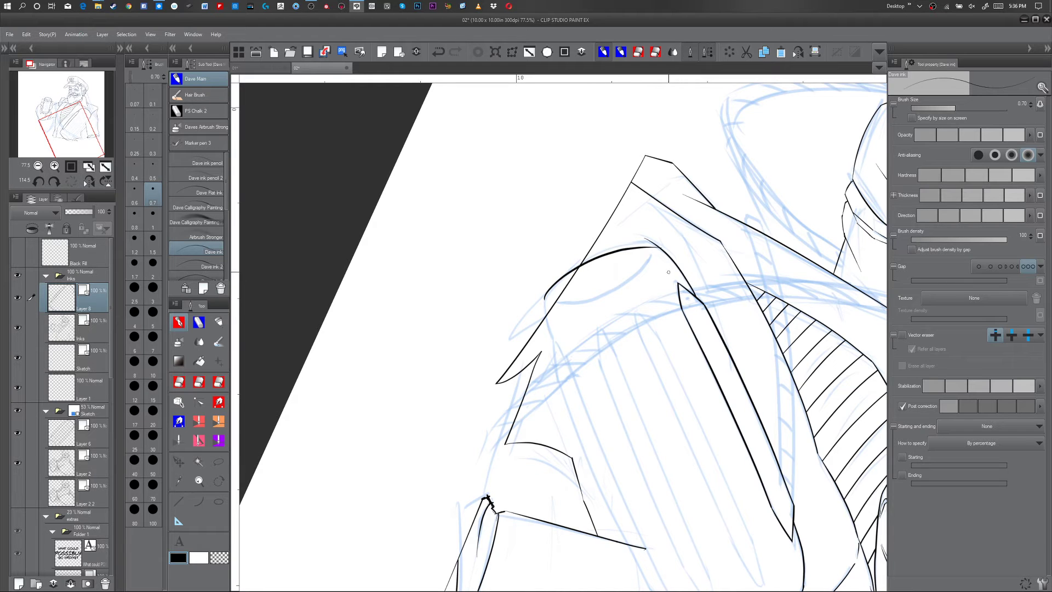
{"action": "key", "text": "ctrl+z"}
{"action": "left_click_drag", "start_coordinate": [546, 299], "coordinate": [659, 248]}
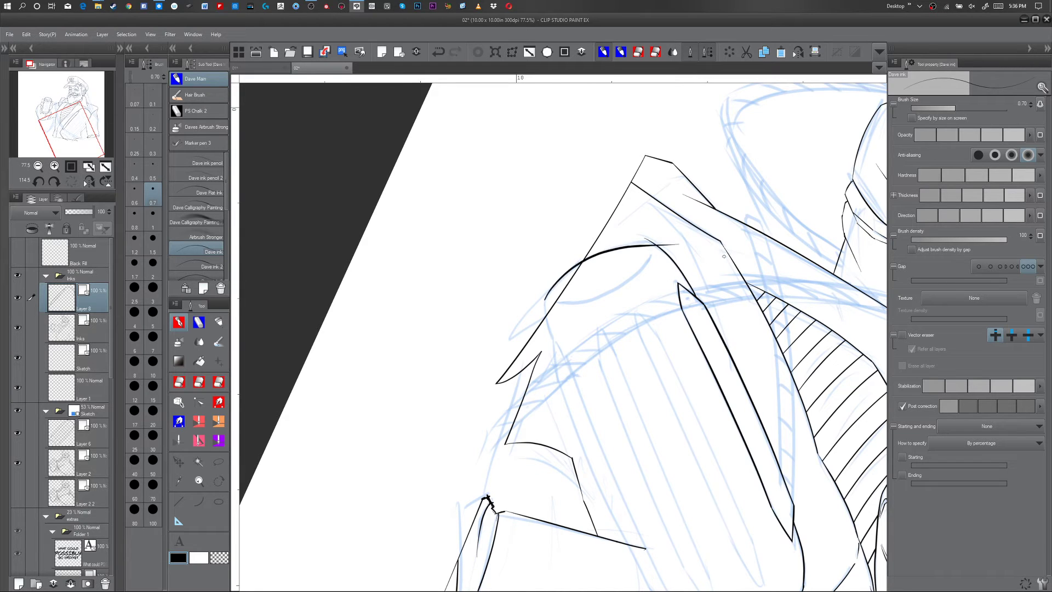
{"action": "key", "text": "ctrl+z"}
{"action": "mouse_move", "coordinate": [546, 300]}
{"action": "left_mouse_down"}
{"action": "mouse_move", "coordinate": [641, 246]}
{"action": "mouse_move", "coordinate": [659, 249]}
{"action": "left_mouse_up"}
{"action": "key", "text": "ctrl+z"}
{"action": "left_click_drag", "start_coordinate": [546, 299], "coordinate": [680, 249]}
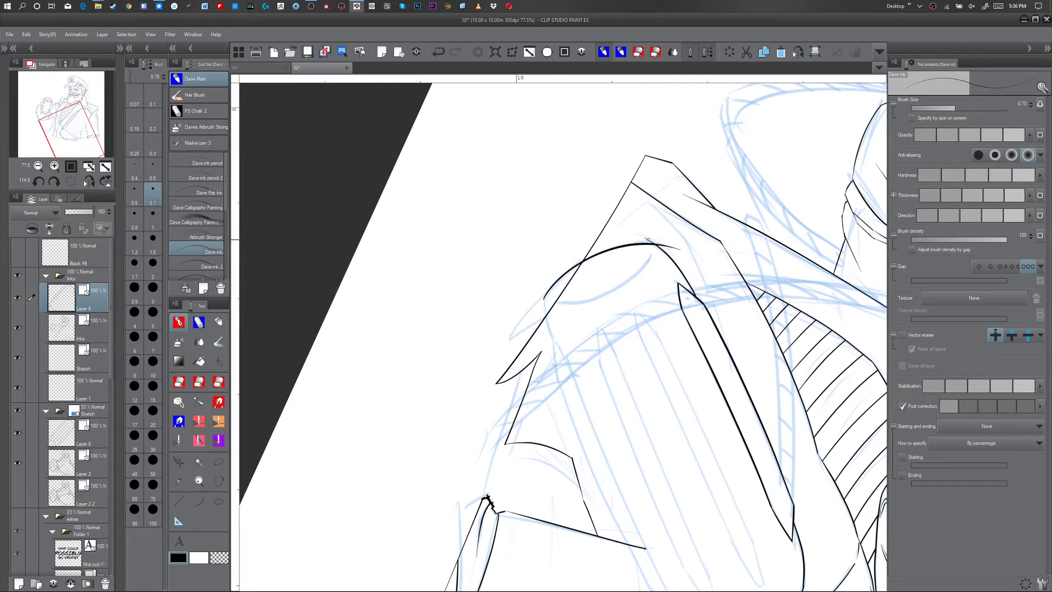
- Pinch the end of the bottom curve onto the side line and erase the leftover overshoot
{"action": "key", "text": "y"}
{"action": "left_click_drag", "start_coordinate": [674, 247], "coordinate": [659, 247]}
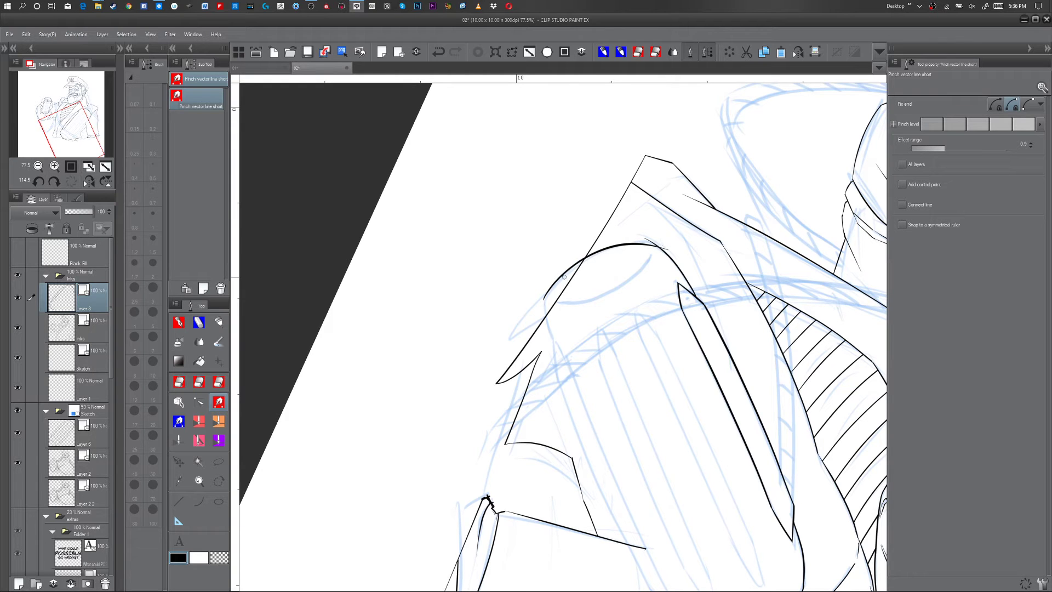
{"action": "key", "text": "e"}
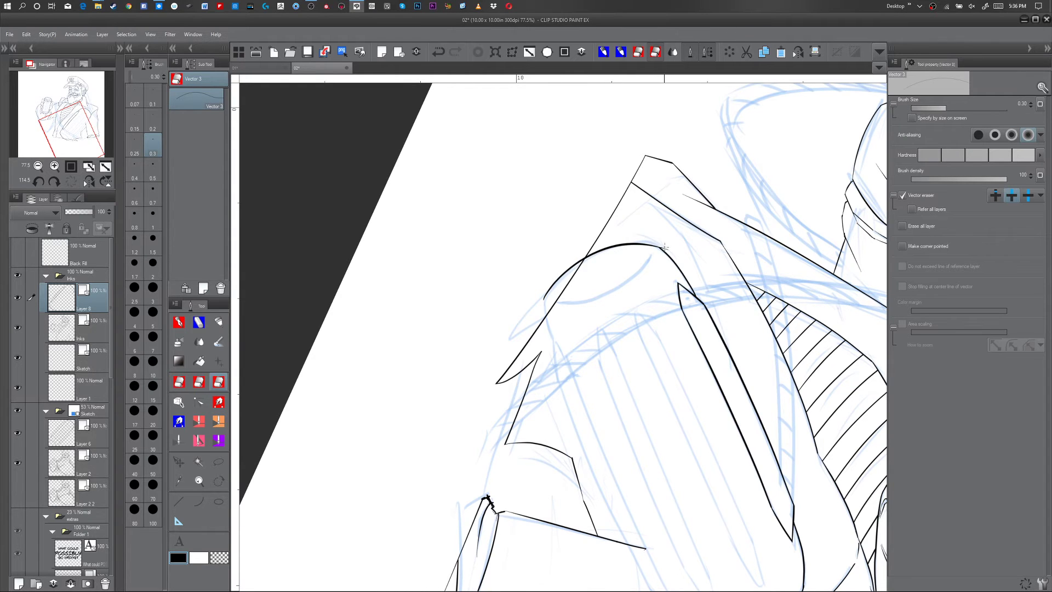
{"action": "key", "text": "p"}
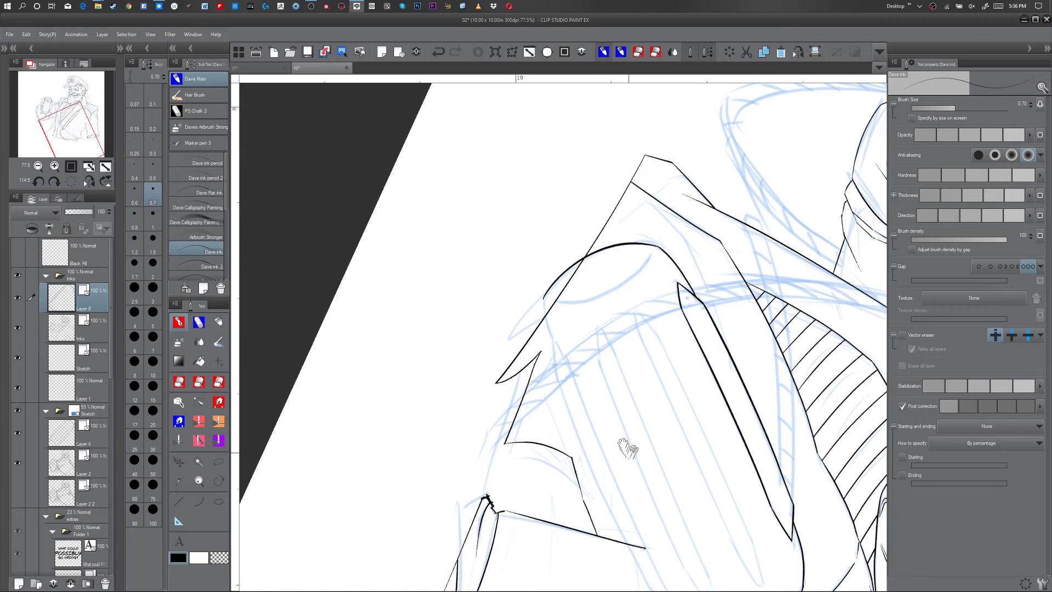
- Ink the long outer side of the grooved shape past the sleeve and pinch it to align with both rounded ends
{"action": "left_click_drag", "start_coordinate": [627, 446], "coordinate": [582, 365]}
{"action": "key", "text": "r"}
{"action": "mouse_move", "coordinate": [738, 301]}
{"action": "left_mouse_down"}
{"action": "mouse_move", "coordinate": [729, 335]}
{"action": "mouse_move", "coordinate": [657, 230]}
{"action": "mouse_move", "coordinate": [571, 172]}
{"action": "mouse_move", "coordinate": [544, 256]}
{"action": "left_mouse_up"}
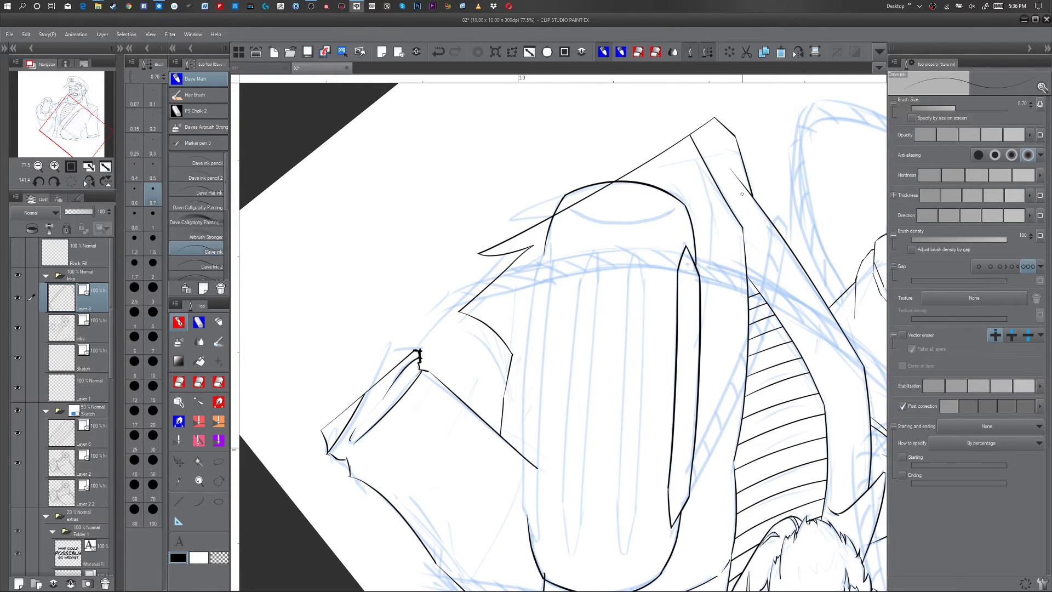
{"action": "scroll", "coordinate": [635, 363], "scroll_direction": "down", "scroll_amount": 4}
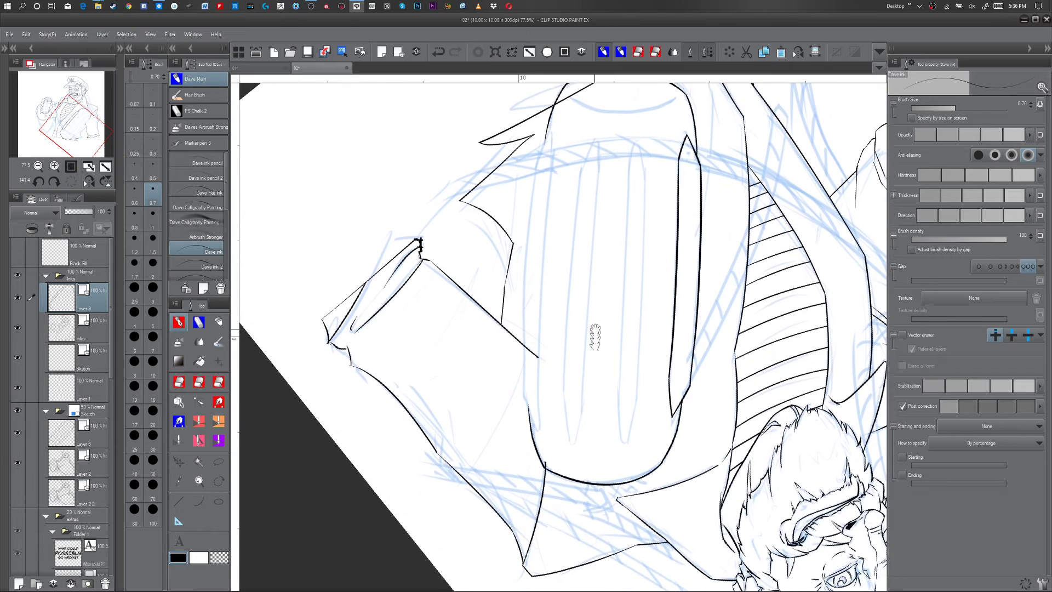
{"action": "mouse_move", "coordinate": [552, 126]}
{"action": "left_mouse_down"}
{"action": "mouse_move", "coordinate": [534, 164]}
{"action": "mouse_move", "coordinate": [528, 436]}
{"action": "left_mouse_up"}
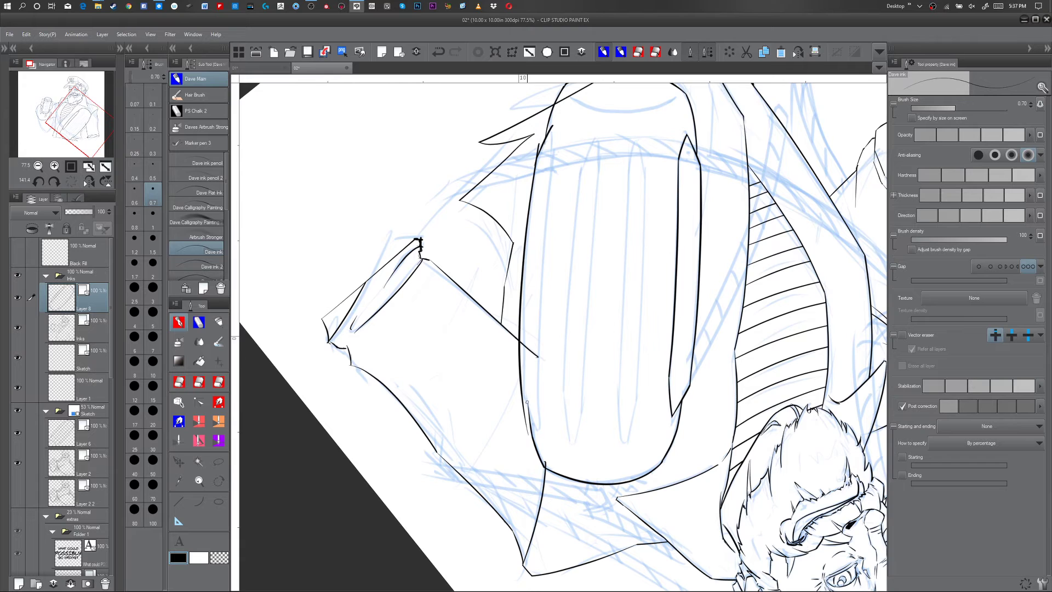
{"action": "key", "text": "y"}
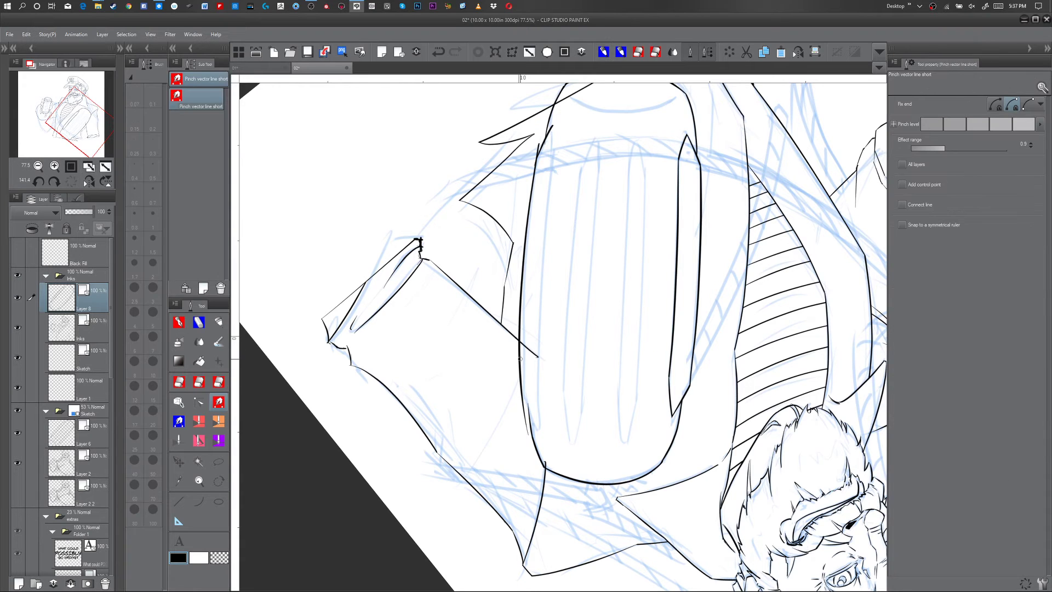
{"action": "left_click_drag", "start_coordinate": [519, 327], "coordinate": [522, 327]}
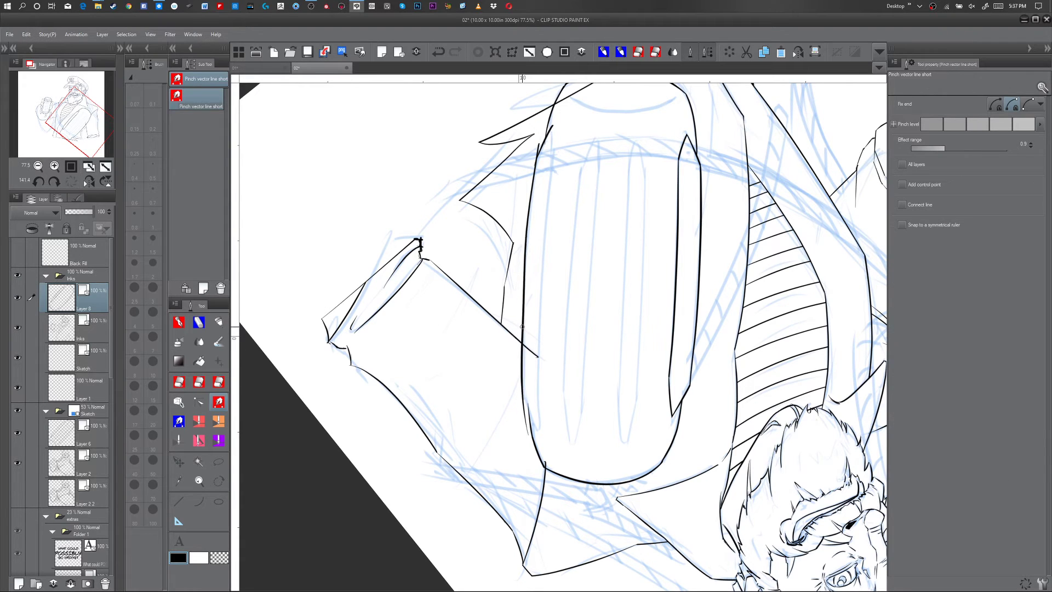
{"action": "left_click_drag", "start_coordinate": [523, 370], "coordinate": [523, 375]}
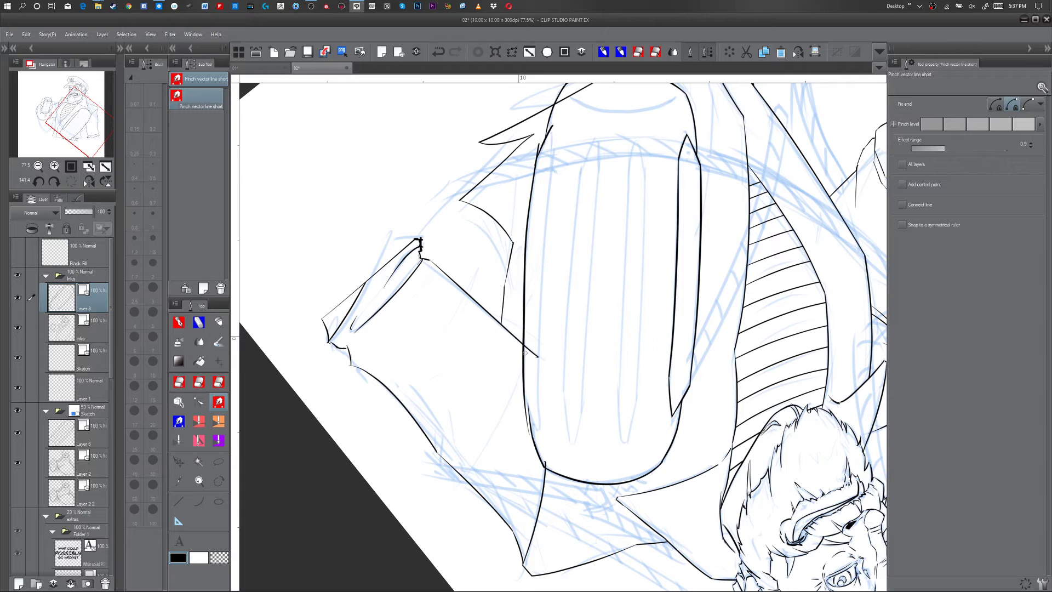
- Pinch the grooved shape's sleeve-side outline onto the sketch and ink the tapered lower end of the groove beside it
{"action": "left_click_drag", "start_coordinate": [526, 232], "coordinate": [527, 229]}
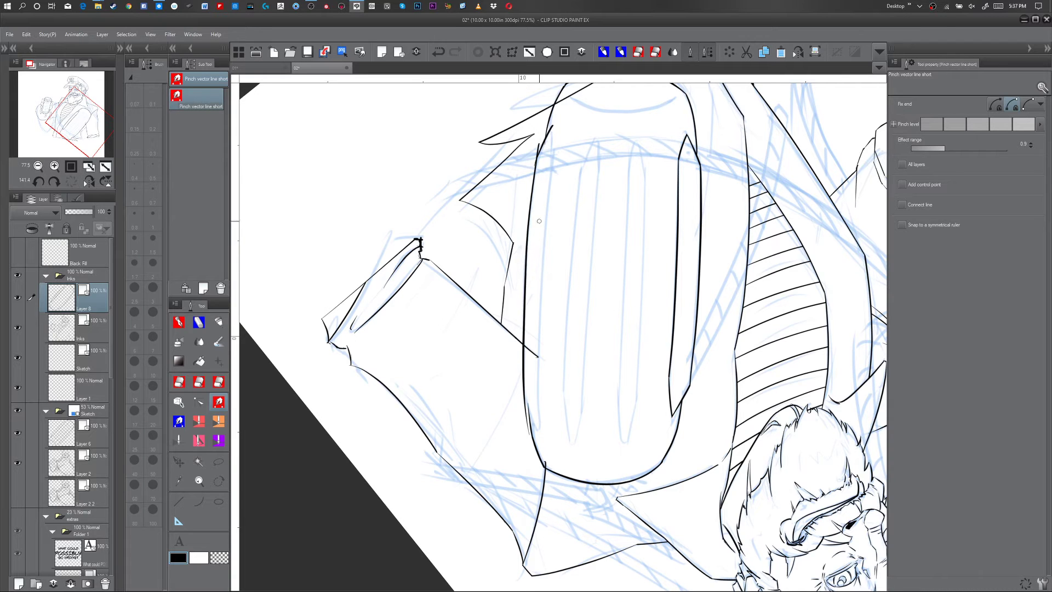
{"action": "key", "text": "e"}
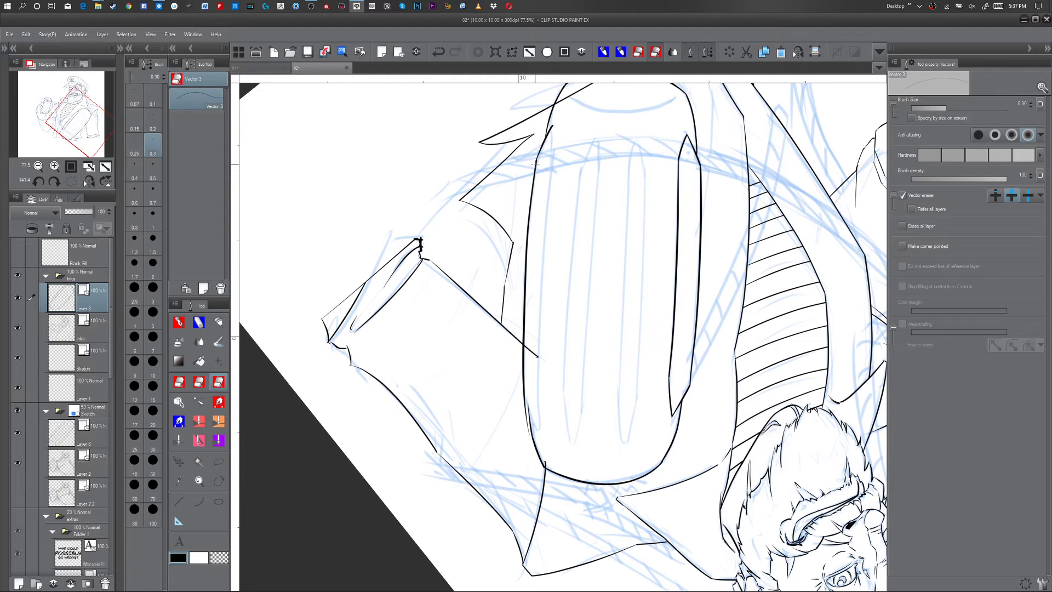
{"action": "key", "text": "p"}
{"action": "mouse_move", "coordinate": [522, 384]}
{"action": "left_mouse_down"}
{"action": "mouse_move", "coordinate": [538, 439]}
{"action": "mouse_move", "coordinate": [526, 408]}
{"action": "left_mouse_up"}
{"action": "key", "text": "e"}
{"action": "key", "text": "p"}
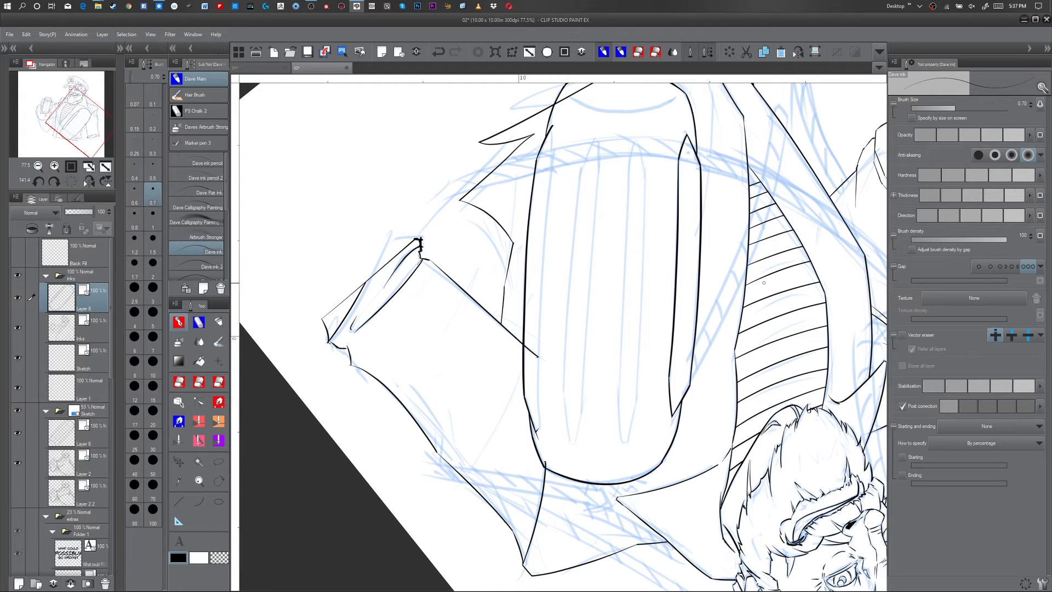
- Ink the long inner edge of the groove nearest the sleeve, pinch it onto the sketch and trim its overshooting ends
{"action": "left_click_drag", "start_coordinate": [552, 126], "coordinate": [538, 450]}
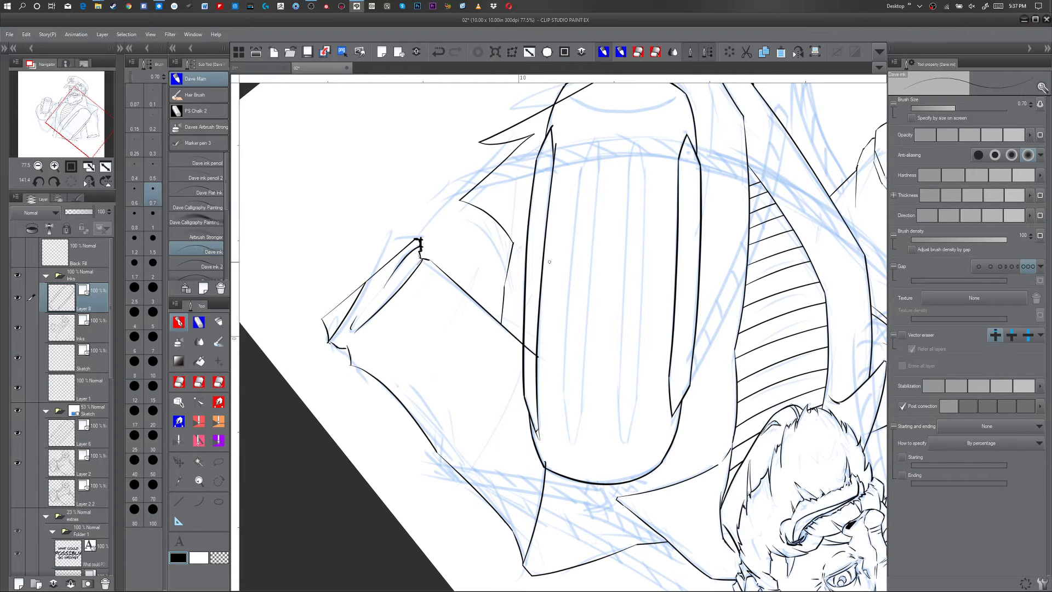
{"action": "key", "text": "y"}
{"action": "left_click_drag", "start_coordinate": [552, 175], "coordinate": [548, 209]}
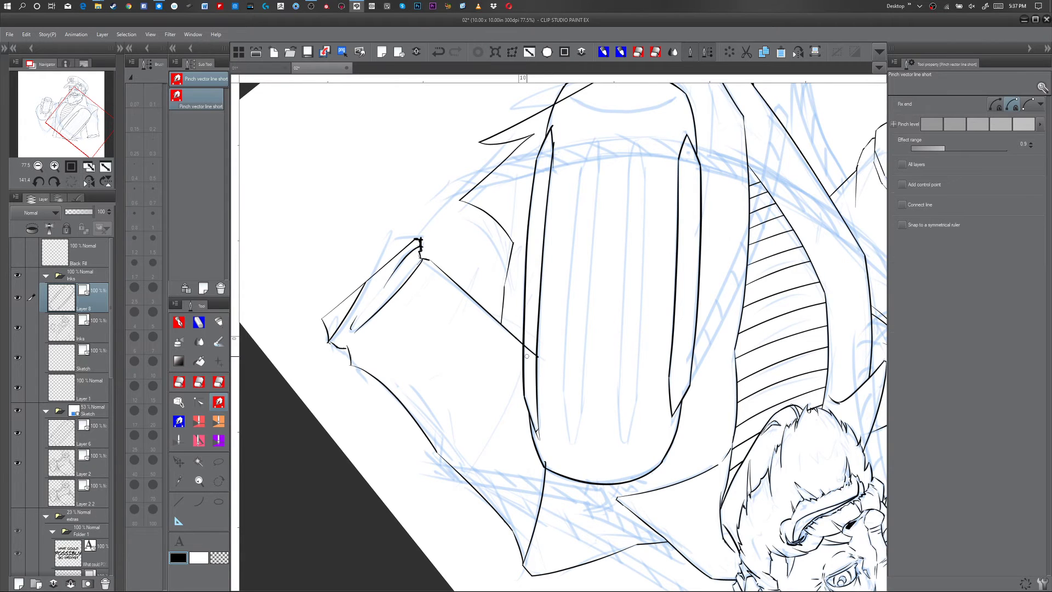
{"action": "key", "text": "e"}
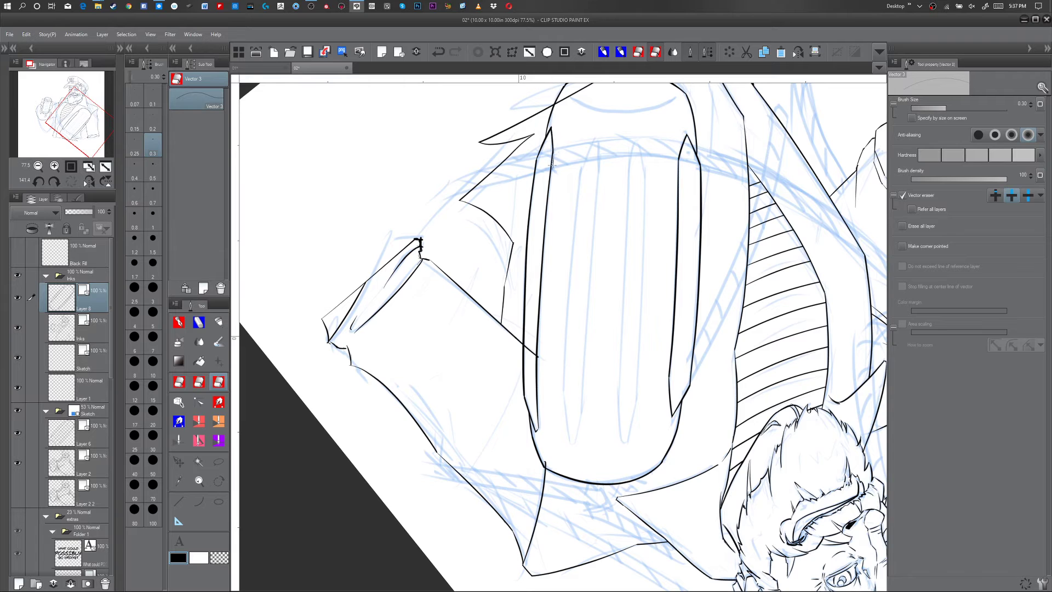
- Ink both long edges of the second groove from the sleeve and pinch them to follow the blue sketch
{"action": "key", "text": "p"}
{"action": "left_click_drag", "start_coordinate": [581, 162], "coordinate": [565, 411]}
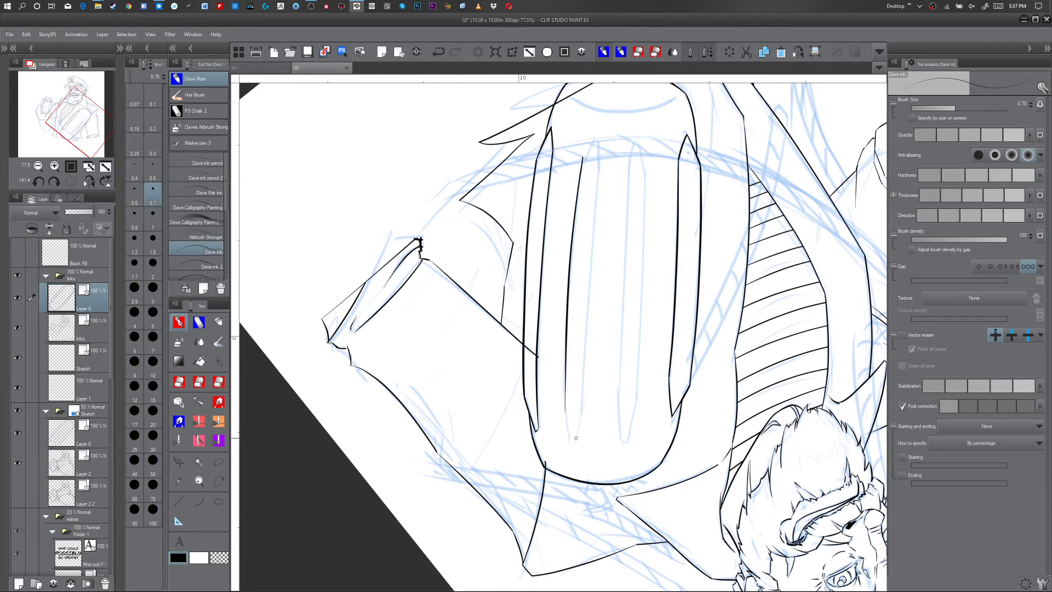
{"action": "mouse_move", "coordinate": [603, 153]}
{"action": "left_mouse_down"}
{"action": "mouse_move", "coordinate": [587, 277]}
{"action": "mouse_move", "coordinate": [582, 427]}
{"action": "left_mouse_up"}
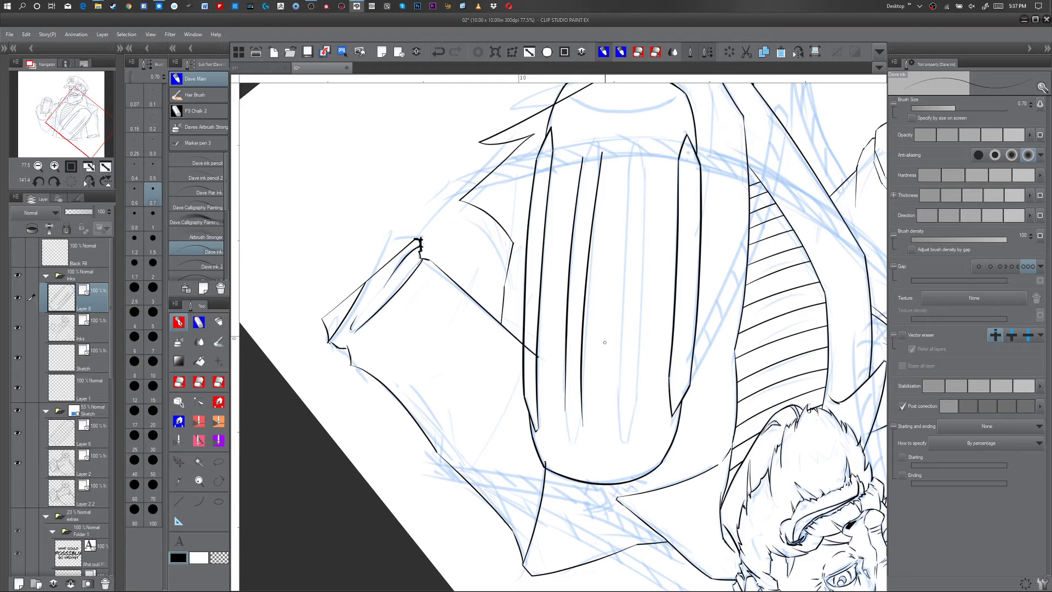
{"action": "key", "text": "y"}
{"action": "left_click_drag", "start_coordinate": [568, 277], "coordinate": [567, 277]}
{"action": "left_click_drag", "start_coordinate": [565, 395], "coordinate": [565, 397]}
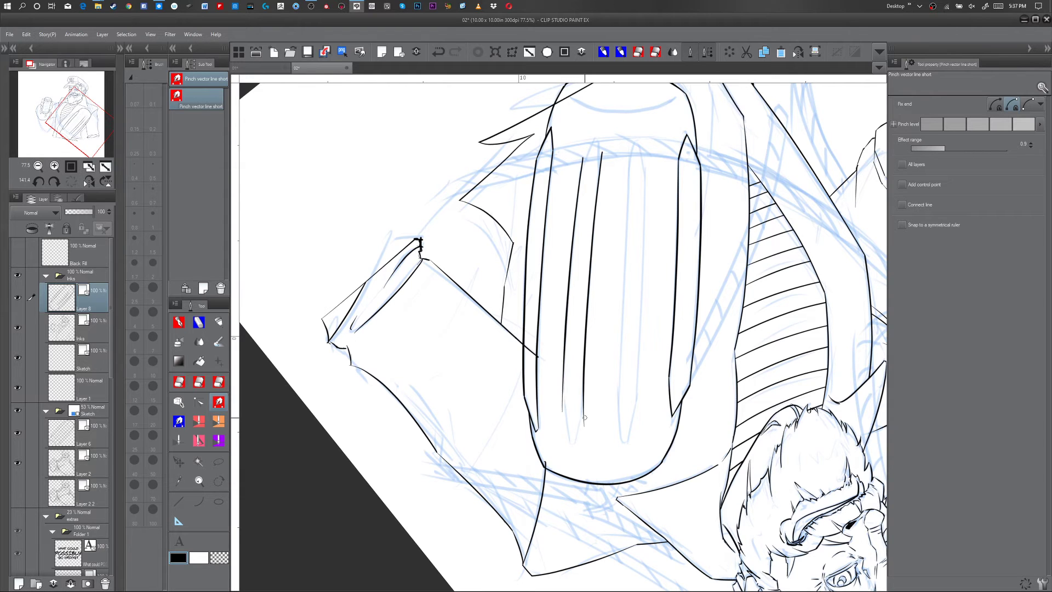
{"action": "left_click_drag", "start_coordinate": [584, 418], "coordinate": [584, 421]}
- Ink the tapered upper end of the second groove, redrawing the slanted stroke and capping the tip with a short line
{"action": "key", "text": "p"}
{"action": "mouse_move", "coordinate": [599, 129]}
{"action": "left_mouse_down"}
{"action": "mouse_move", "coordinate": [578, 181]}
{"action": "mouse_move", "coordinate": [600, 128]}
{"action": "left_mouse_up"}
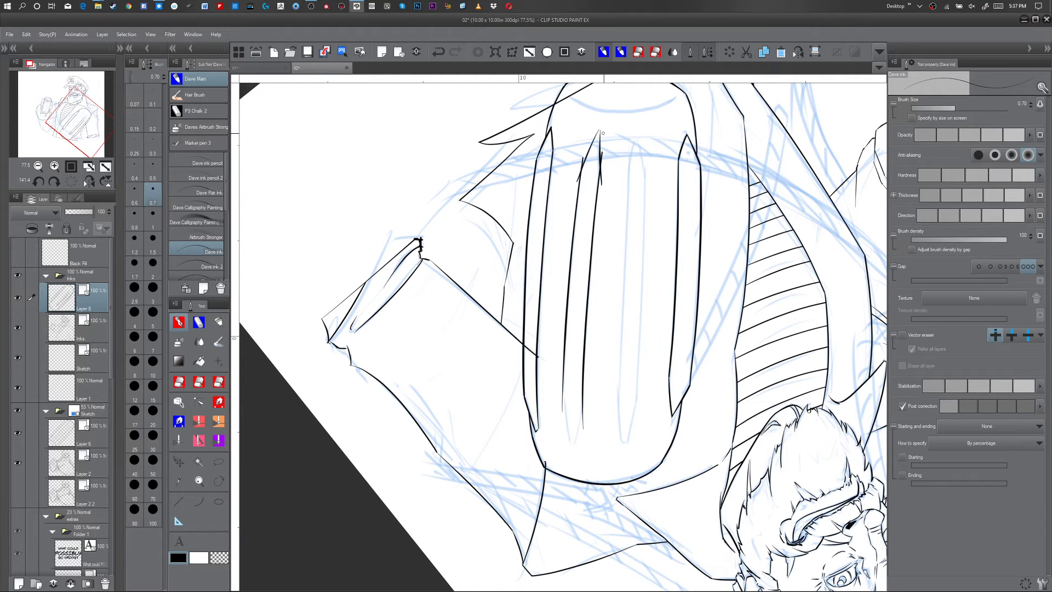
{"action": "key", "text": "y"}
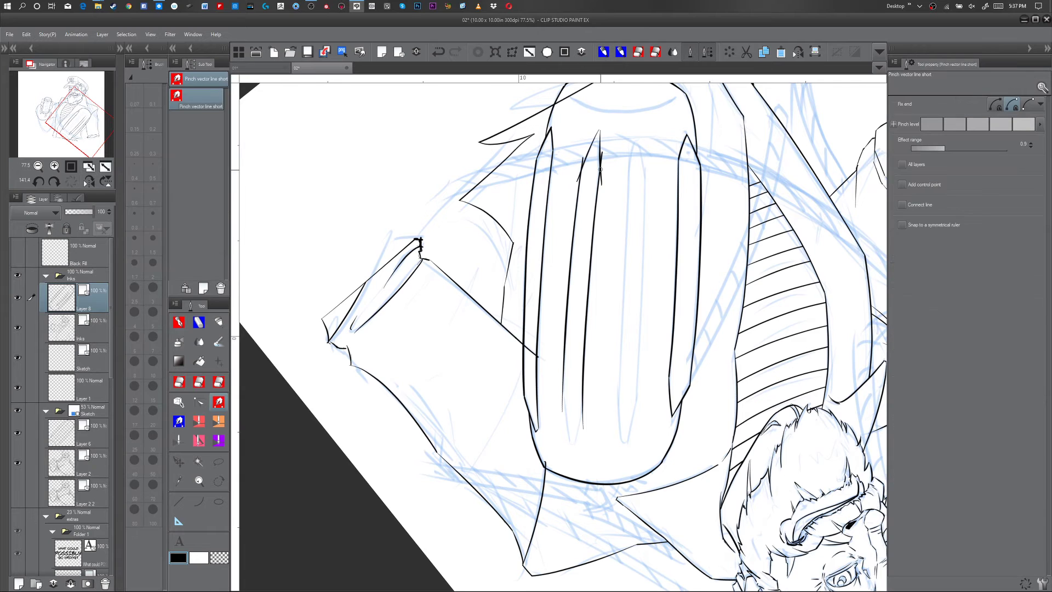
{"action": "key", "text": "p"}
{"action": "key", "text": "ctrl+z"}
{"action": "left_click_drag", "start_coordinate": [601, 181], "coordinate": [599, 130]}
{"action": "key", "text": "ctrl+z"}
{"action": "mouse_move", "coordinate": [604, 183]}
{"action": "left_mouse_down"}
{"action": "mouse_move", "coordinate": [597, 130]}
{"action": "mouse_move", "coordinate": [604, 140]}
{"action": "left_mouse_up"}
{"action": "key", "text": "ctrl+z"}
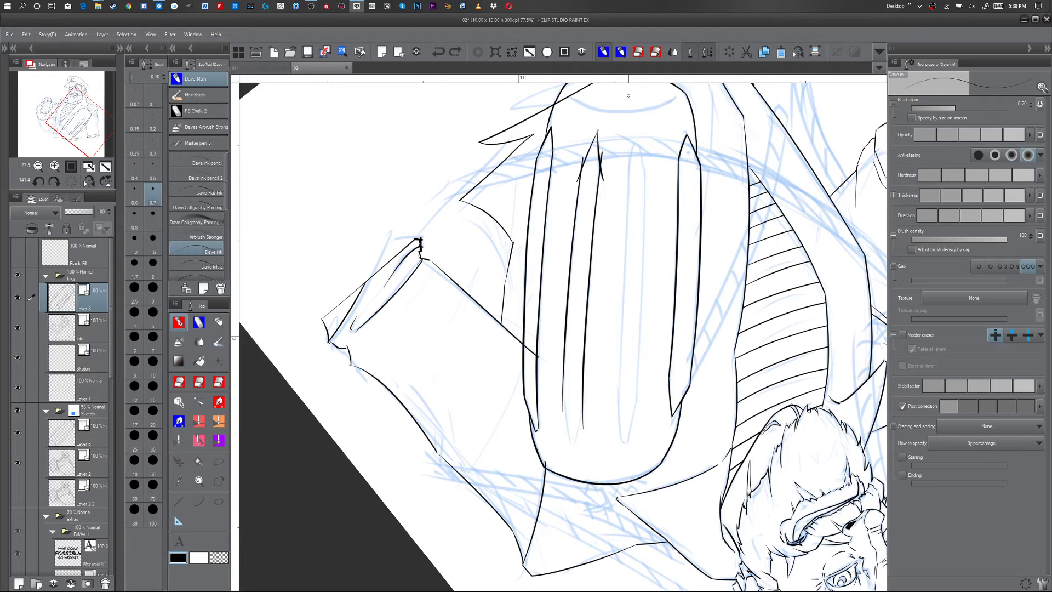
{"action": "left_click_drag", "start_coordinate": [589, 143], "coordinate": [603, 139]}
{"action": "key", "text": "ctrl+z"}
- Erase the overshooting line ends around the second groove's upper tip and where the taper meets its long edges
{"action": "key", "text": "e"}
{"action": "left_click", "coordinate": [596, 134]}
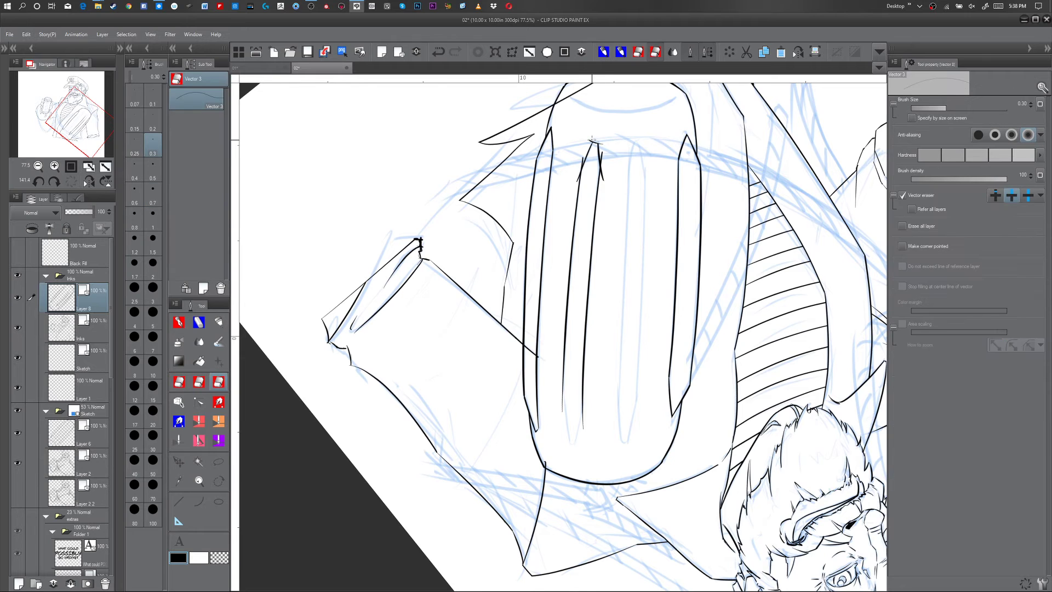
{"action": "left_click", "coordinate": [578, 174]}
{"action": "left_click", "coordinate": [603, 174]}
- Blunt the pointed upper tip of the groove nearest the sleeve with a short cap line and erase the excess
{"action": "key", "text": "p"}
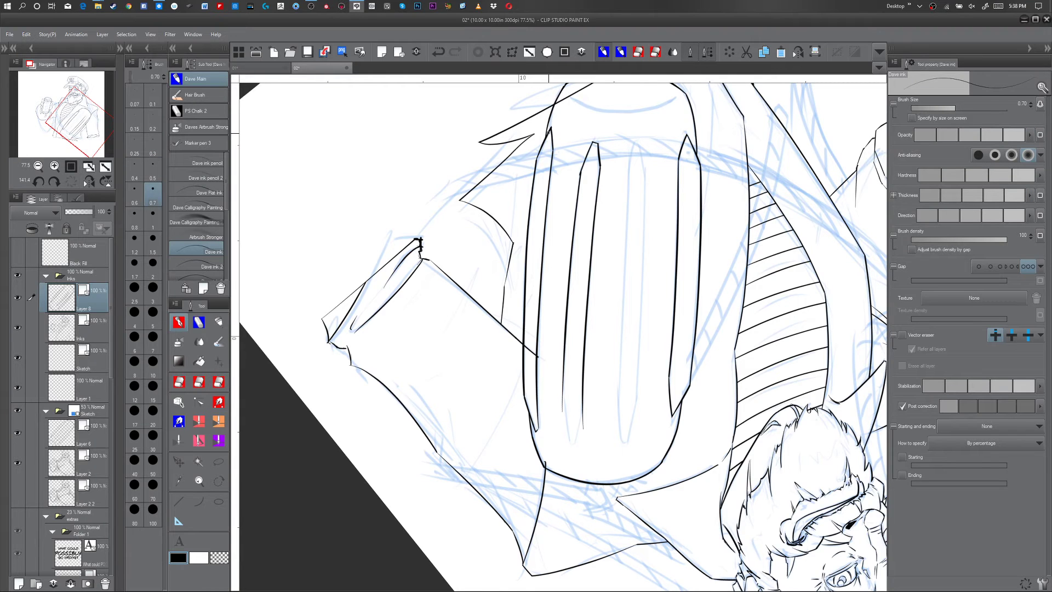
{"action": "key", "text": "e"}
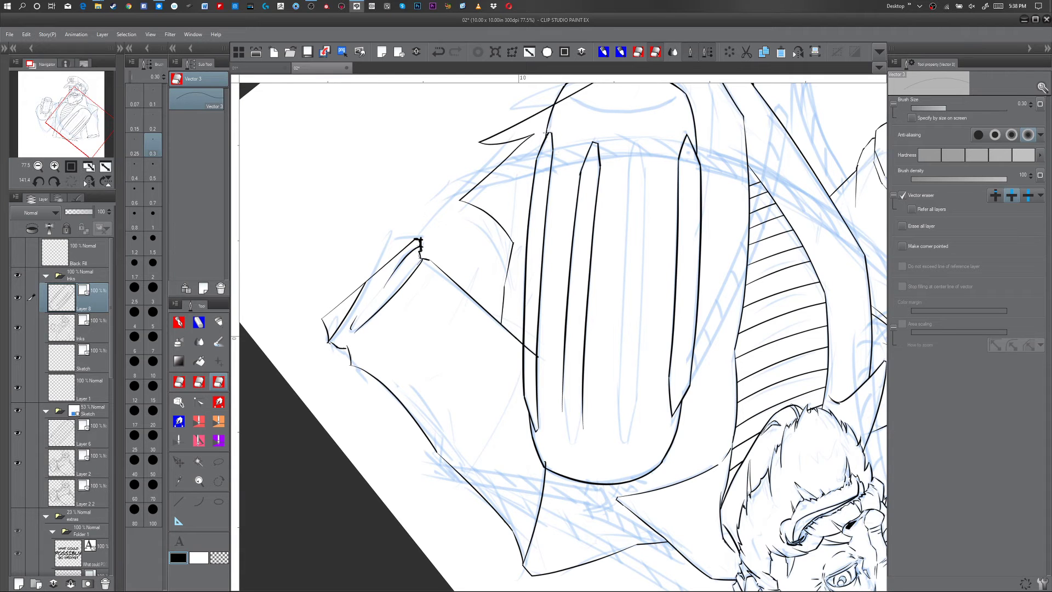
{"action": "key", "text": "p"}
{"action": "key", "text": "e"}
- Ink the tapered lower end of the second groove and erase the line ends overshooting its tip and corners
{"action": "key", "text": "p"}
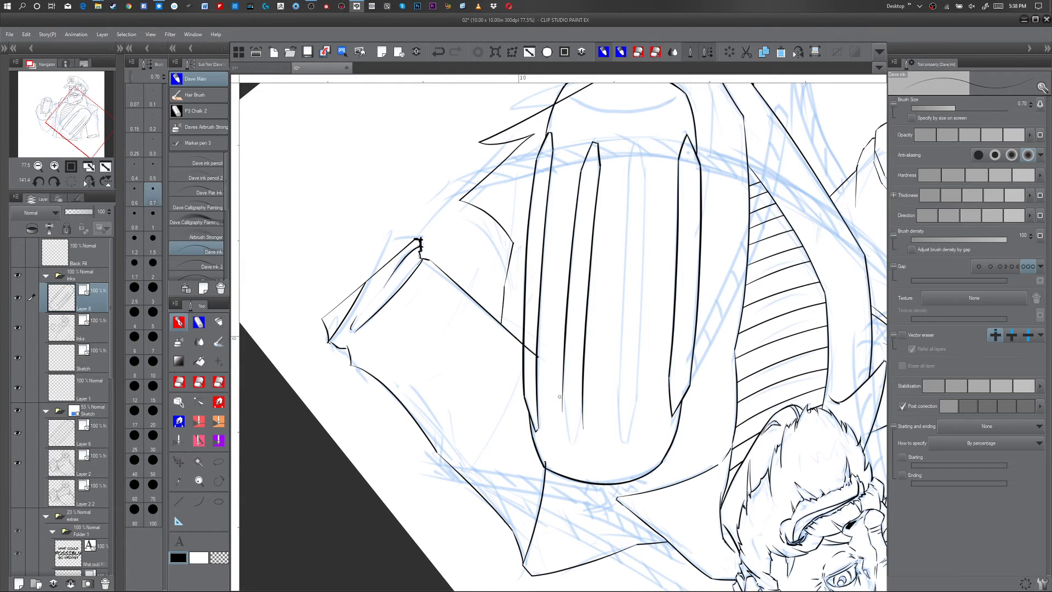
{"action": "left_click_drag", "start_coordinate": [562, 389], "coordinate": [572, 444]}
{"action": "mouse_move", "coordinate": [584, 392]}
{"action": "left_mouse_down"}
{"action": "mouse_move", "coordinate": [572, 442]}
{"action": "mouse_move", "coordinate": [580, 446]}
{"action": "left_mouse_up"}
{"action": "key", "text": "ctrl+z"}
{"action": "key", "text": "e"}
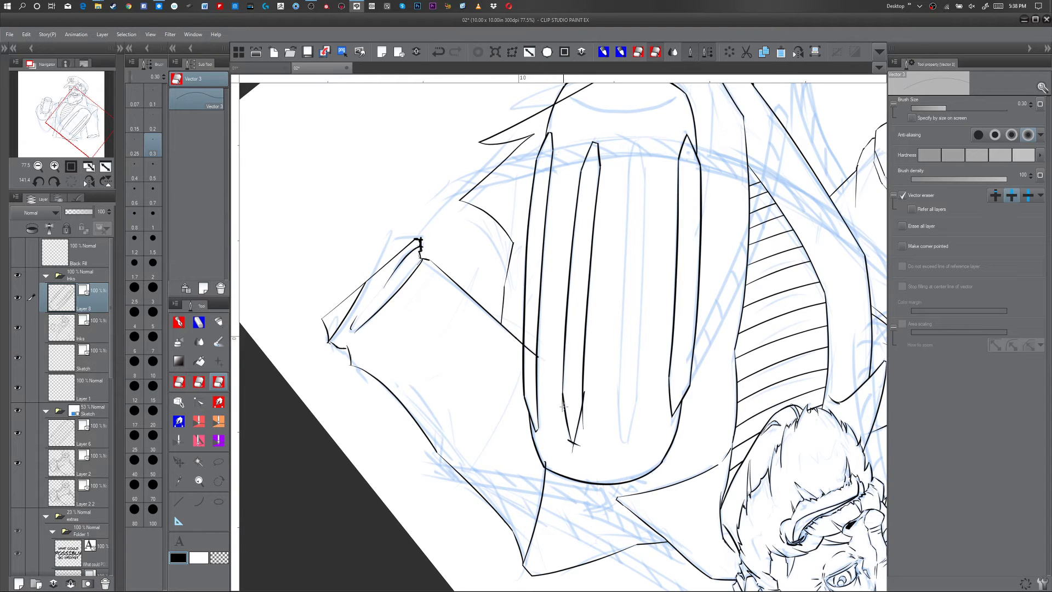
{"action": "left_click", "coordinate": [571, 443]}
{"action": "left_click", "coordinate": [584, 386]}
- Rotate the canvas and ink the shirt-side long edge of the third groove, redrawing it until it follows the sketch
{"action": "key", "text": "p"}
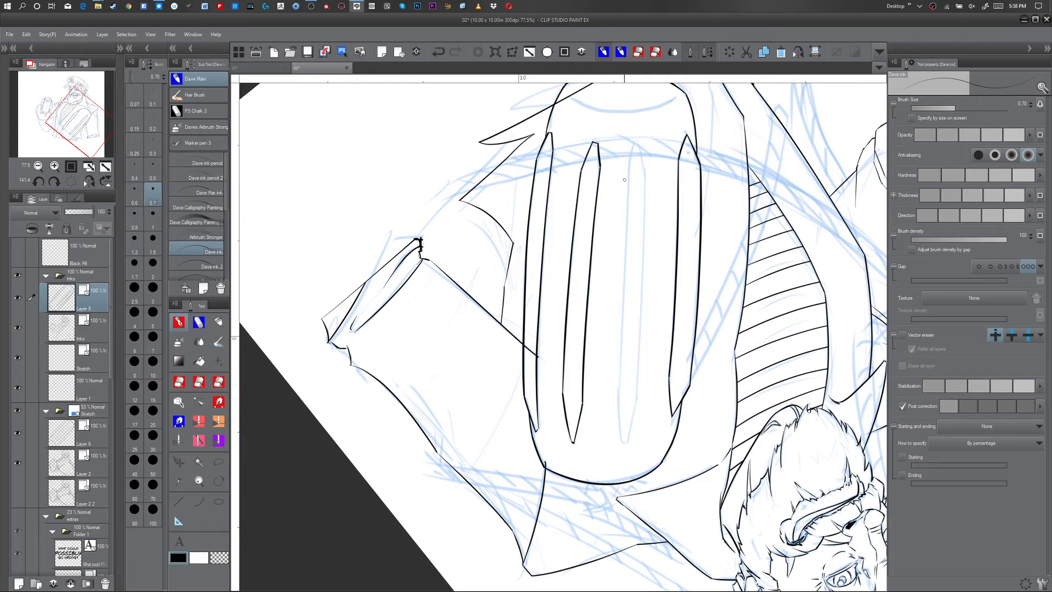
{"action": "left_click_drag", "start_coordinate": [628, 162], "coordinate": [605, 411]}
{"action": "key", "text": "ctrl+z"}
{"action": "key", "text": "shift+space"}
{"action": "mouse_move", "coordinate": [711, 450]}
{"action": "left_mouse_down"}
{"action": "mouse_move", "coordinate": [722, 438]}
{"action": "mouse_move", "coordinate": [623, 187]}
{"action": "mouse_move", "coordinate": [563, 146]}
{"action": "left_mouse_up"}
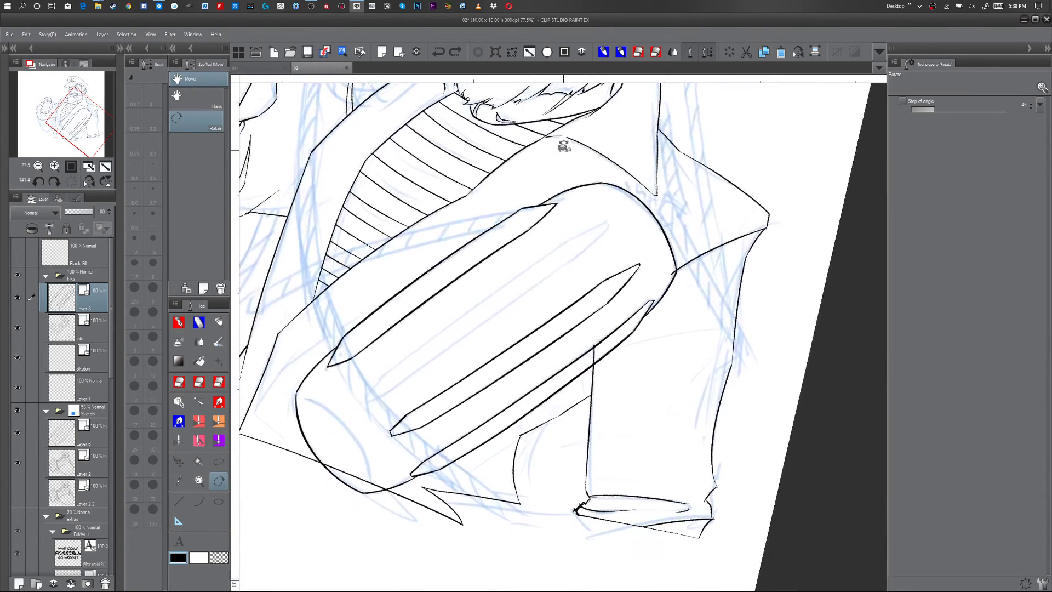
{"action": "left_click_drag", "start_coordinate": [381, 378], "coordinate": [598, 226]}
{"action": "key", "text": "ctrl+z"}
{"action": "left_click_drag", "start_coordinate": [383, 373], "coordinate": [579, 225]}
{"action": "key", "text": "ctrl+z"}
{"action": "left_click_drag", "start_coordinate": [375, 378], "coordinate": [642, 204]}
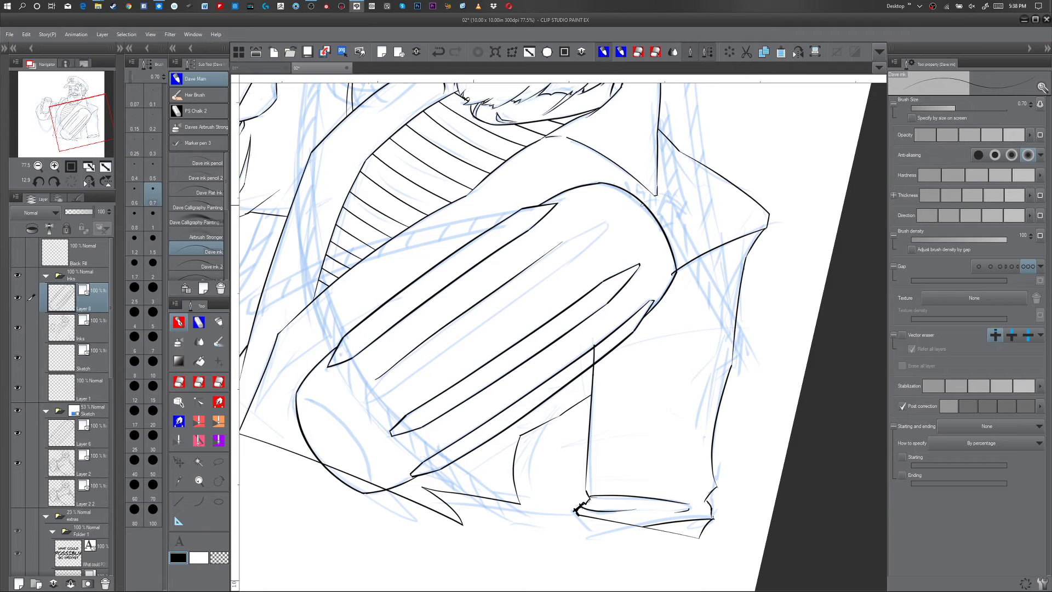
{"action": "key", "text": "ctrl+z"}
{"action": "left_click_drag", "start_coordinate": [380, 380], "coordinate": [576, 230]}
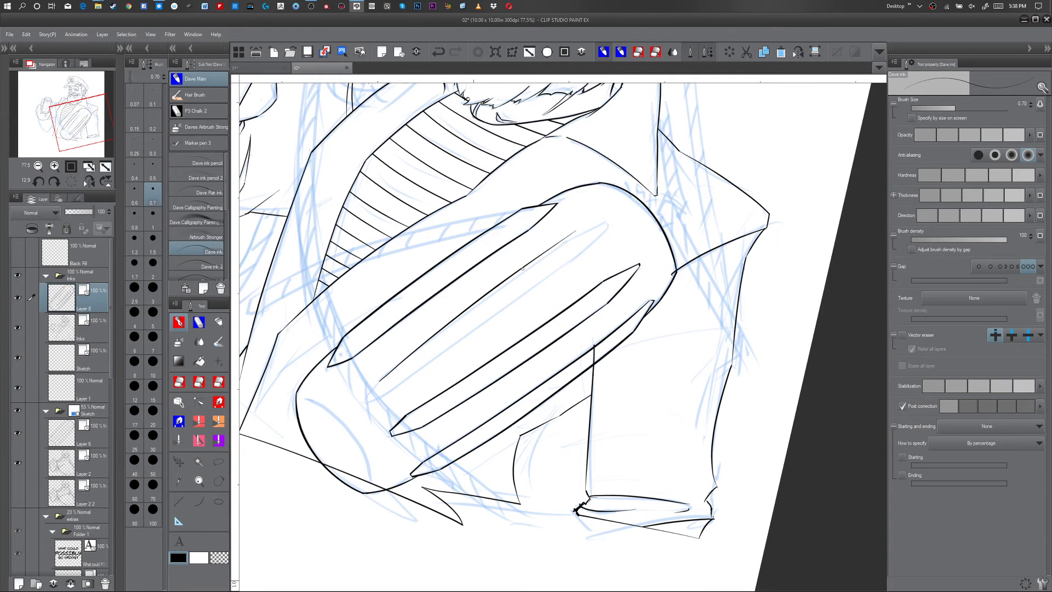
- Pinch the third groove's shirt-side edge so it lines up with the blue sketch line
{"action": "key", "text": "y"}
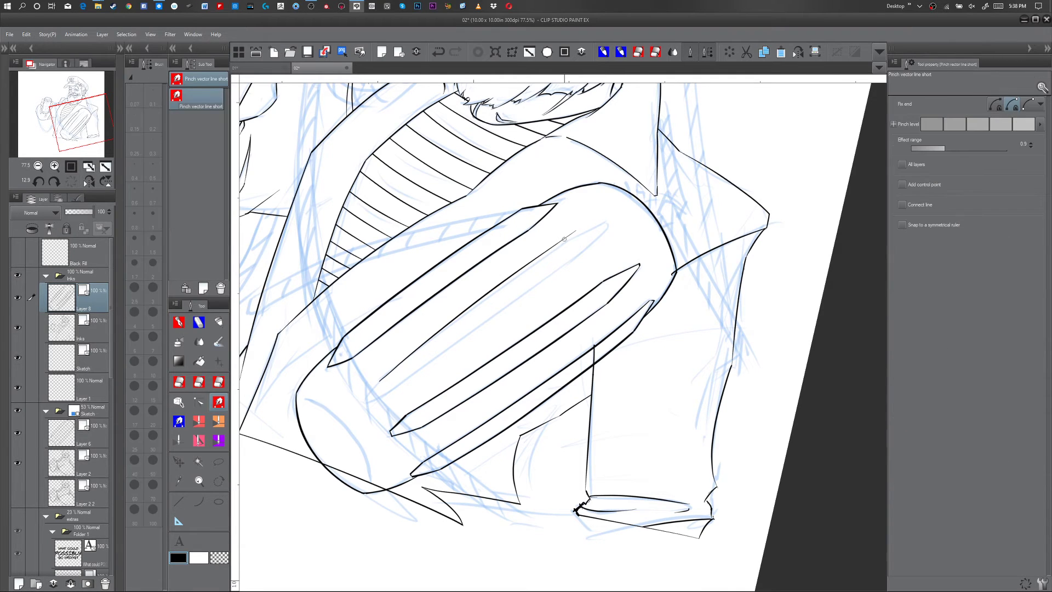
{"action": "left_click_drag", "start_coordinate": [566, 237], "coordinate": [571, 238]}
{"action": "left_click_drag", "start_coordinate": [515, 272], "coordinate": [519, 275]}
- Ink the third groove's other long edge, redraw it closer to the sketch and pinch its upper end into place
{"action": "key", "text": "b"}
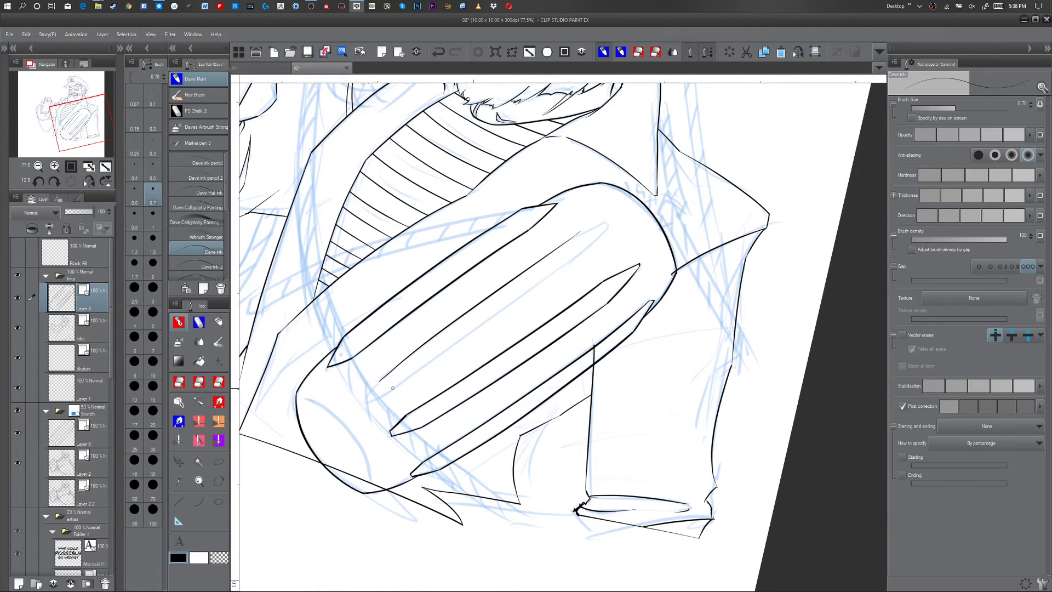
{"action": "left_click_drag", "start_coordinate": [384, 396], "coordinate": [623, 235]}
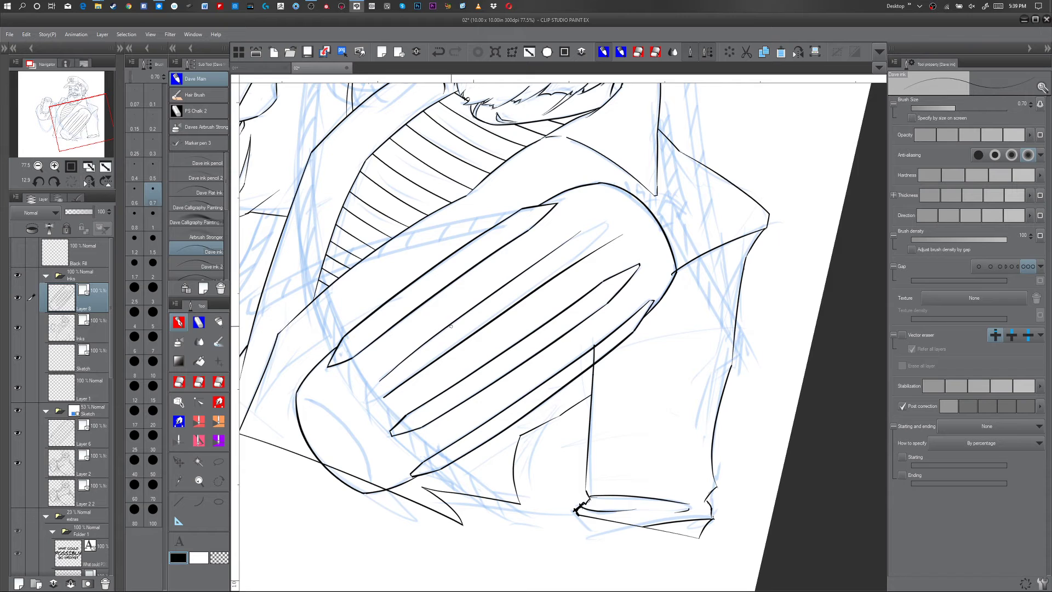
{"action": "key", "text": "ctrl+z"}
{"action": "left_click_drag", "start_coordinate": [384, 398], "coordinate": [601, 244]}
{"action": "key", "text": "y"}
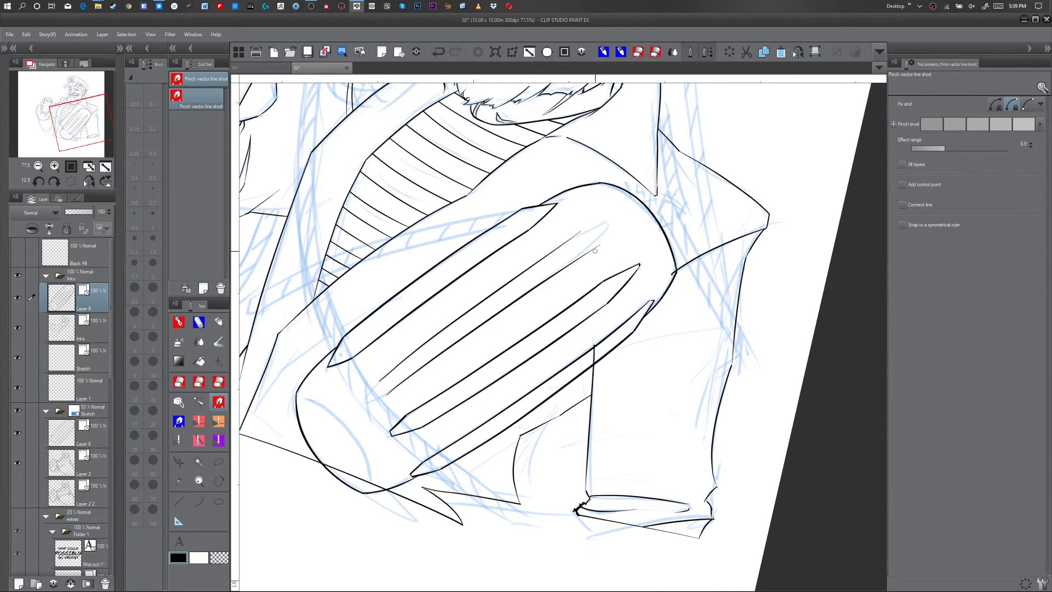
{"action": "left_click_drag", "start_coordinate": [595, 249], "coordinate": [595, 245]}
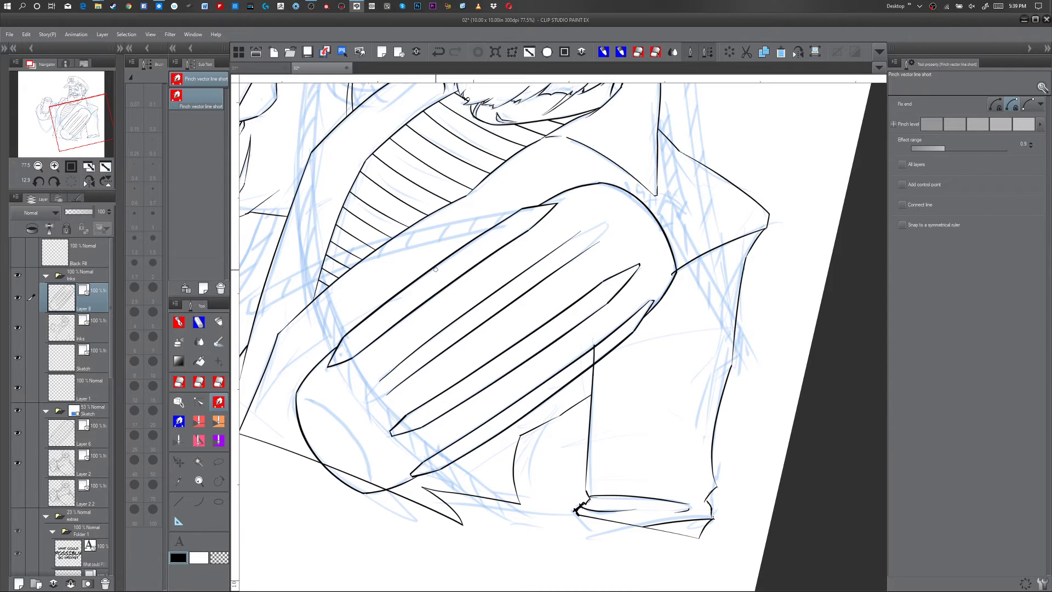
- Ink the tapered lower end of the third groove and cap the lower tips of it and the shirt-side groove
{"action": "key", "text": "p"}
{"action": "mouse_move", "coordinate": [364, 402]}
{"action": "left_mouse_down"}
{"action": "mouse_move", "coordinate": [407, 349]}
{"action": "mouse_move", "coordinate": [390, 375]}
{"action": "mouse_move", "coordinate": [409, 378]}
{"action": "left_mouse_up"}
{"action": "key", "text": "y"}
{"action": "key", "text": "p"}
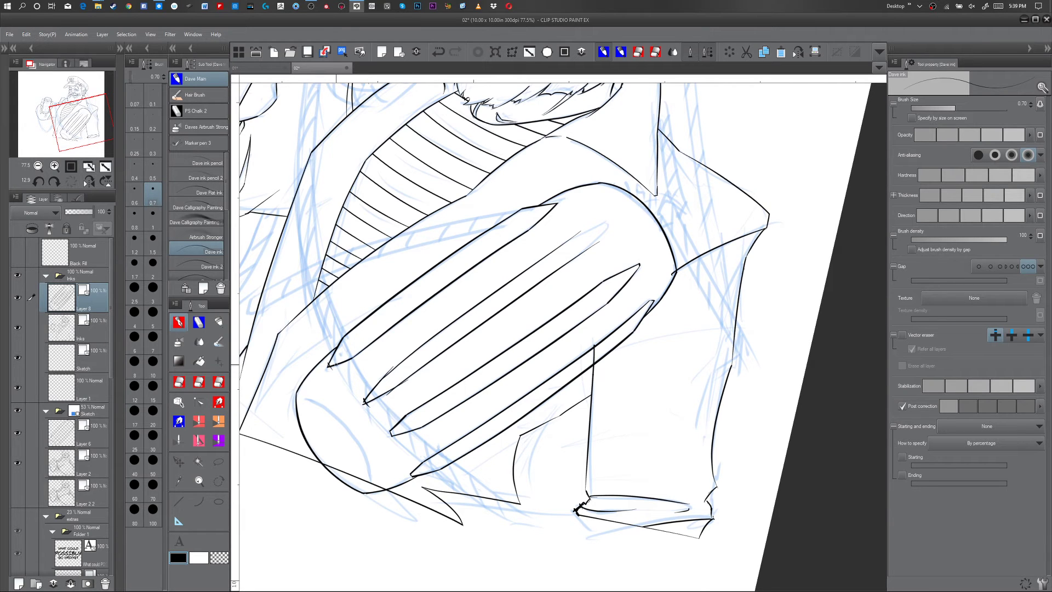
{"action": "key", "text": "ctrl+z"}
{"action": "key", "text": "ctrl+y"}
{"action": "key", "text": "ctrl+z"}
{"action": "key", "text": "ctrl+y"}
- Erase the overshooting line ends around the third groove's tapered lower end
{"action": "key", "text": "e"}
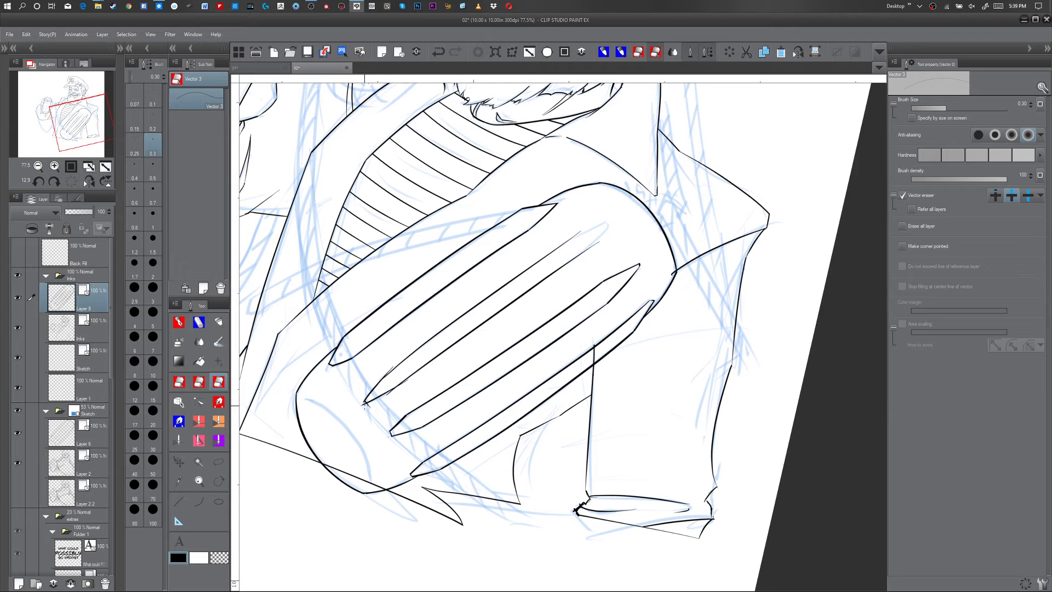
{"action": "left_click", "coordinate": [385, 393]}
{"action": "key", "text": "ctrl+z"}
{"action": "left_click", "coordinate": [389, 392]}
{"action": "left_click", "coordinate": [405, 382]}
- Ink both slanted strokes of the third groove's tapered upper end and pinch the inner one to meet the long edge
{"action": "key", "text": "p"}
{"action": "left_click_drag", "start_coordinate": [564, 243], "coordinate": [613, 221]}
{"action": "left_click_drag", "start_coordinate": [574, 263], "coordinate": [623, 212]}
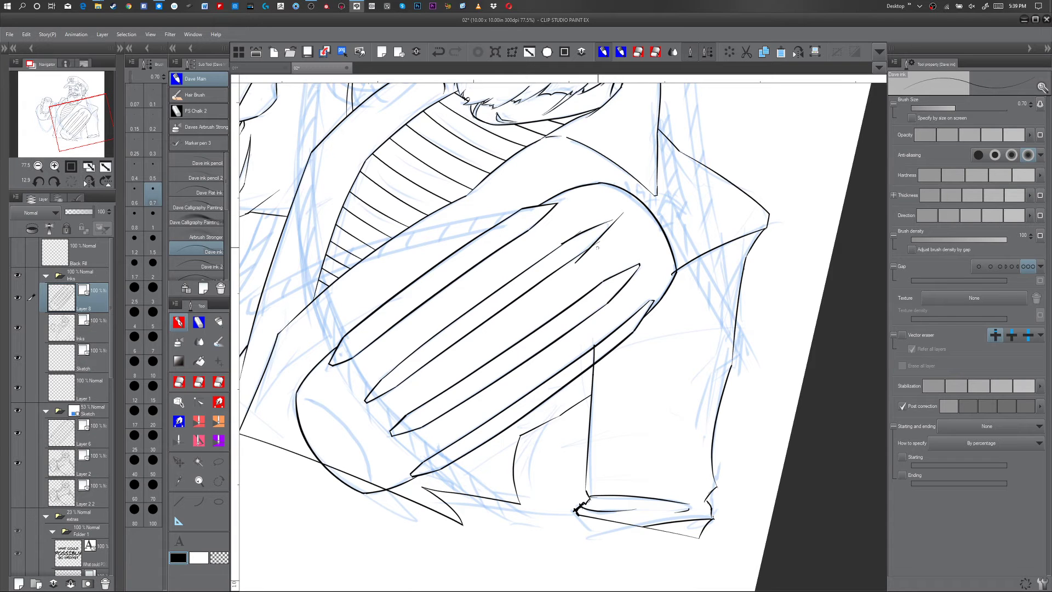
{"action": "key", "text": "y"}
{"action": "left_click_drag", "start_coordinate": [580, 259], "coordinate": [578, 257]}
- Cap the third groove's upper tip with a short line and erase the overshooting ends around the taper
{"action": "key", "text": "p"}
{"action": "left_click_drag", "start_coordinate": [605, 221], "coordinate": [611, 232]}
{"action": "key", "text": "e"}
{"action": "key", "text": "p"}
{"action": "key", "text": "ctrl+z"}
{"action": "left_click_drag", "start_coordinate": [608, 219], "coordinate": [619, 219]}
{"action": "key", "text": "e"}
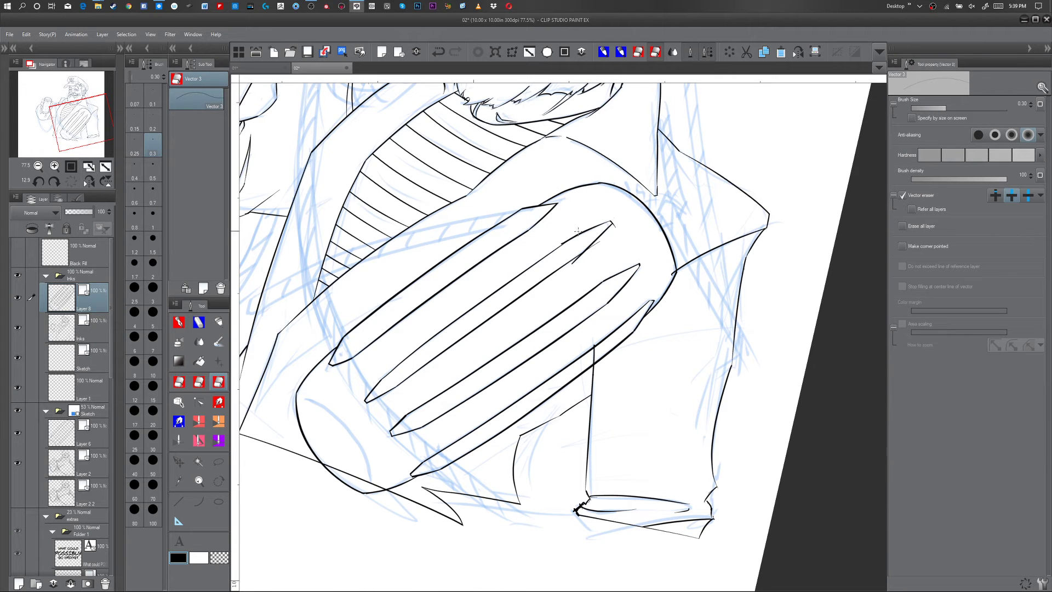
{"action": "left_click_drag", "start_coordinate": [574, 267], "coordinate": [617, 223]}
- Rotate the canvas back and ink a thin line inside the groove nearest the shirt, pinching it parallel to the outer edge
{"action": "key", "text": "p"}
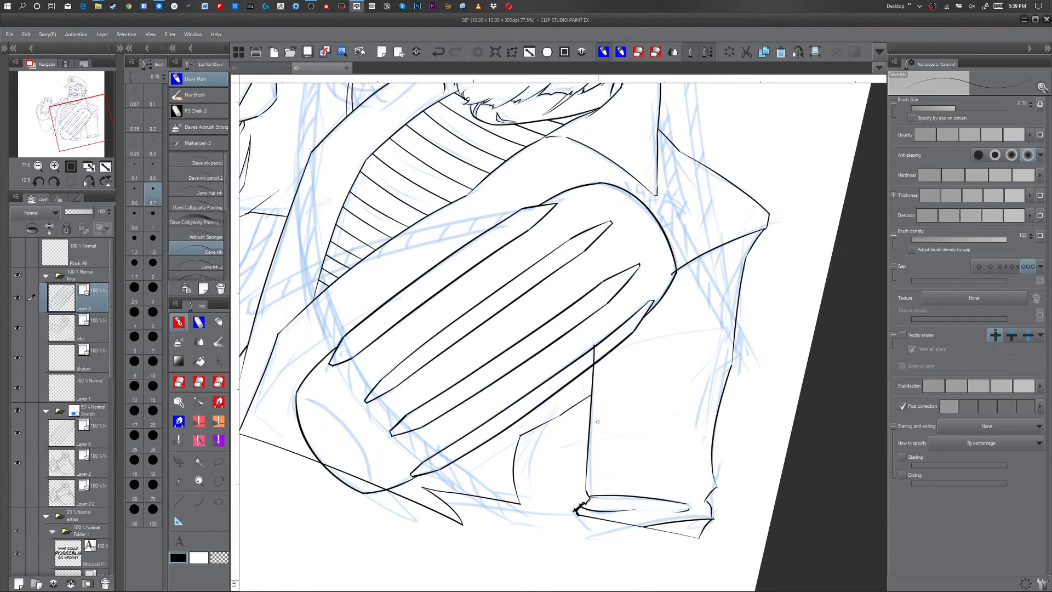
{"action": "key", "text": "r"}
{"action": "left_click_drag", "start_coordinate": [681, 425], "coordinate": [664, 308]}
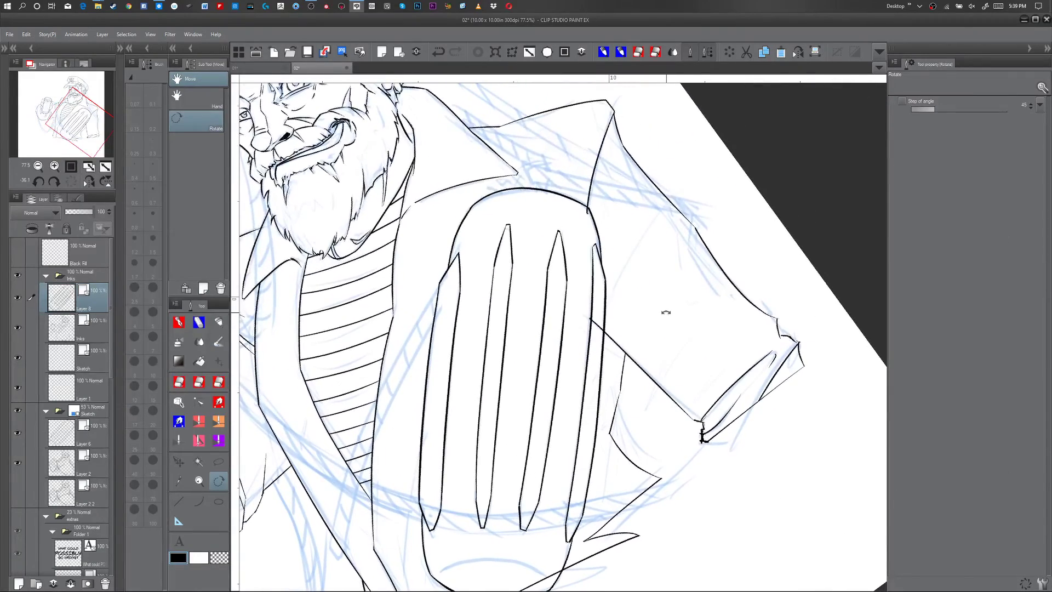
{"action": "key", "text": "p"}
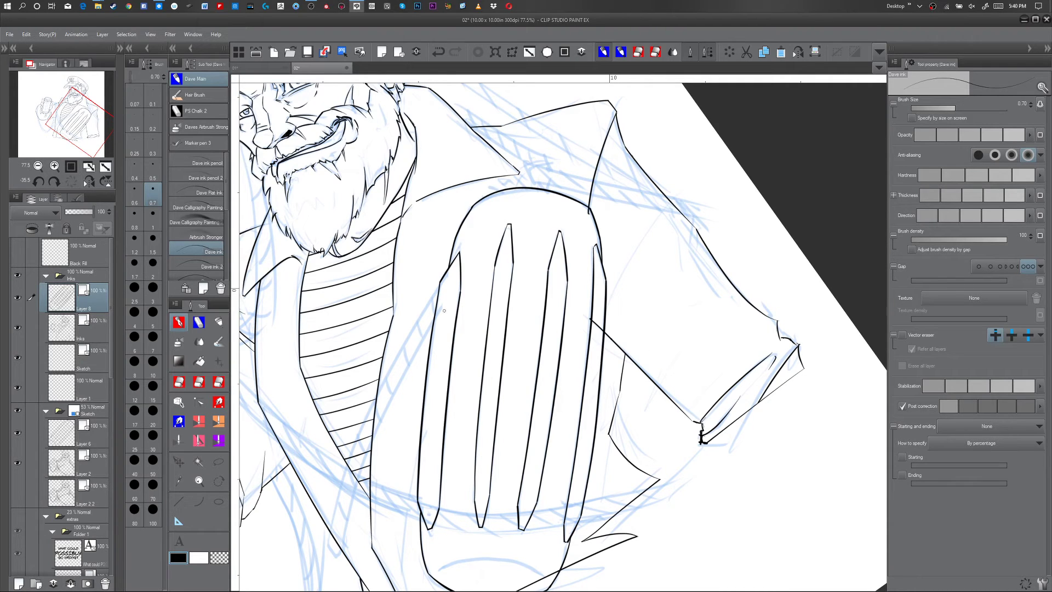
{"action": "left_click_drag", "start_coordinate": [447, 283], "coordinate": [429, 500]}
{"action": "key", "text": "ctrl+z"}
{"action": "left_click_drag", "start_coordinate": [445, 285], "coordinate": [423, 500]}
{"action": "key", "text": "y"}
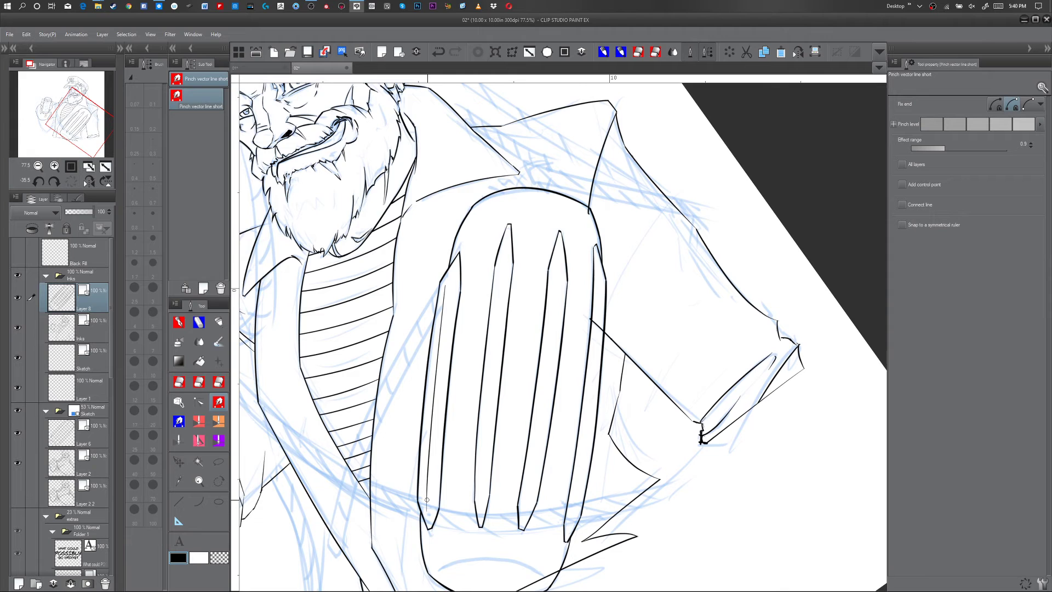
{"action": "left_click_drag", "start_coordinate": [435, 395], "coordinate": [433, 388]}
{"action": "key", "text": "p"}
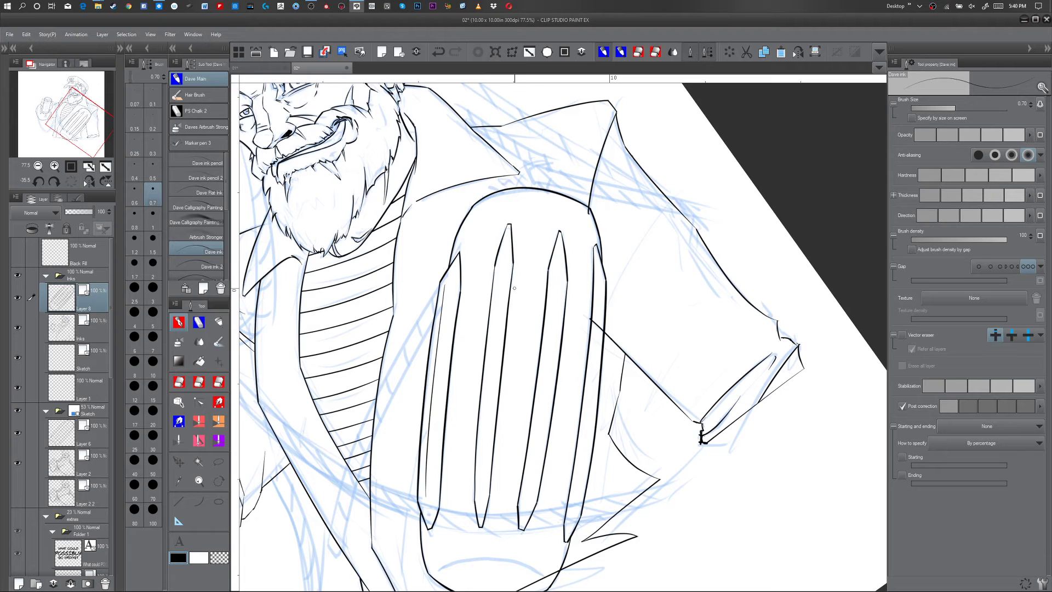
- Ink two thin lines inside the second groove from the shirt and pinch them parallel to its long edges
{"action": "mouse_move", "coordinate": [501, 264]}
{"action": "left_mouse_down"}
{"action": "mouse_move", "coordinate": [488, 434]}
{"action": "mouse_move", "coordinate": [505, 437]}
{"action": "mouse_move", "coordinate": [484, 438]}
{"action": "mouse_move", "coordinate": [480, 489]}
{"action": "left_mouse_up"}
{"action": "key", "text": "y"}
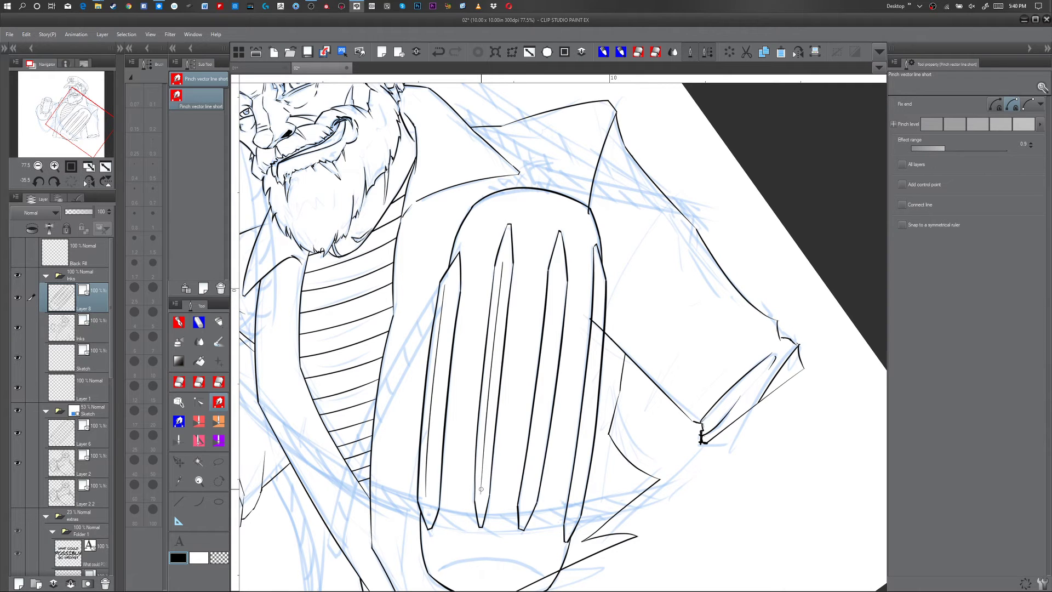
{"action": "key", "text": "p"}
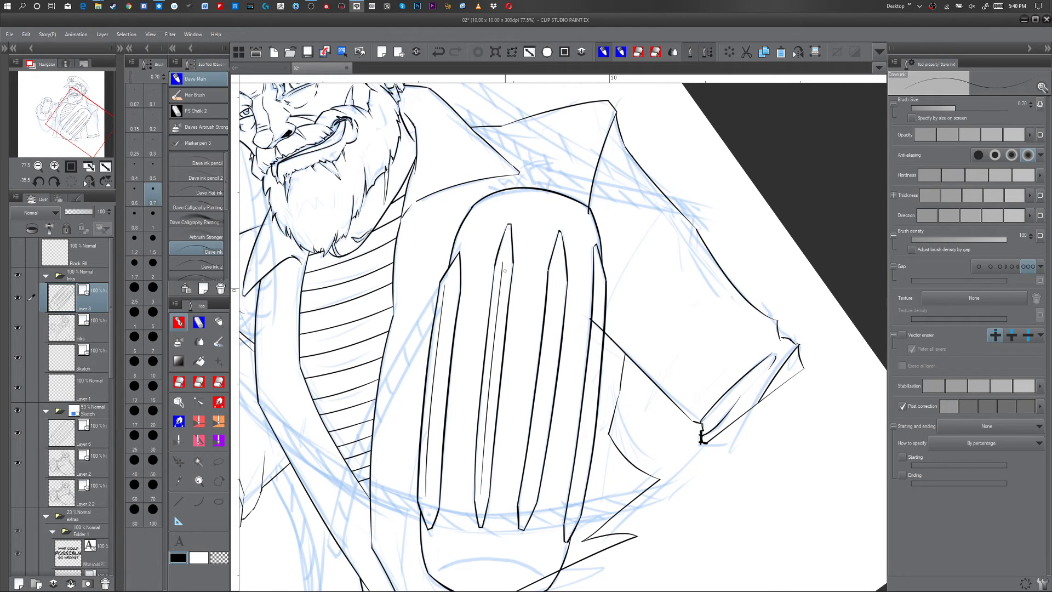
{"action": "key", "text": "y"}
{"action": "left_click_drag", "start_coordinate": [502, 263], "coordinate": [499, 267]}
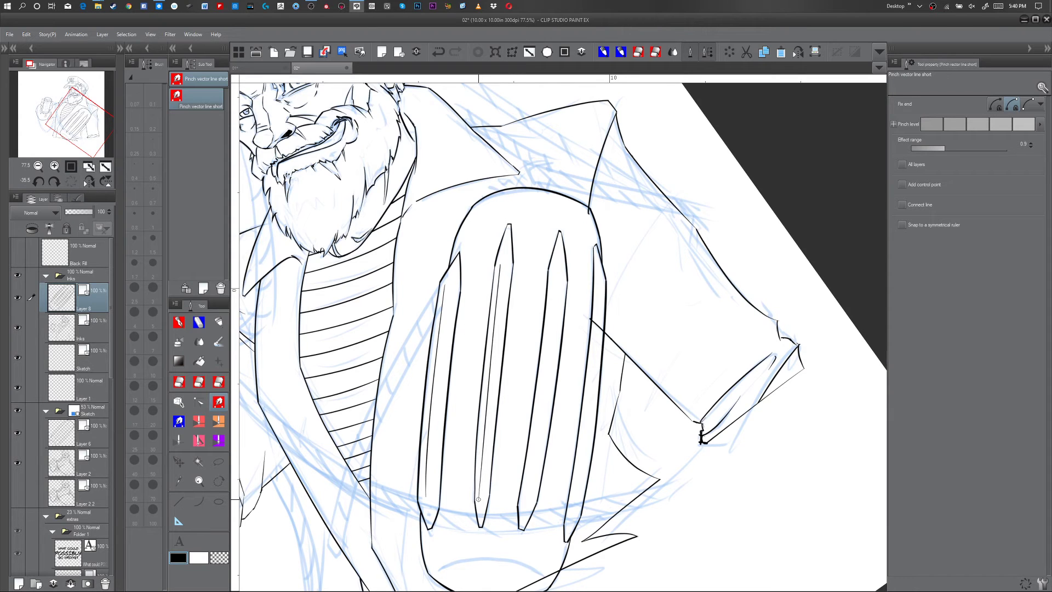
{"action": "left_click_drag", "start_coordinate": [487, 426], "coordinate": [484, 426]}
{"action": "key", "text": "p"}
{"action": "left_click_drag", "start_coordinate": [507, 265], "coordinate": [479, 512]}
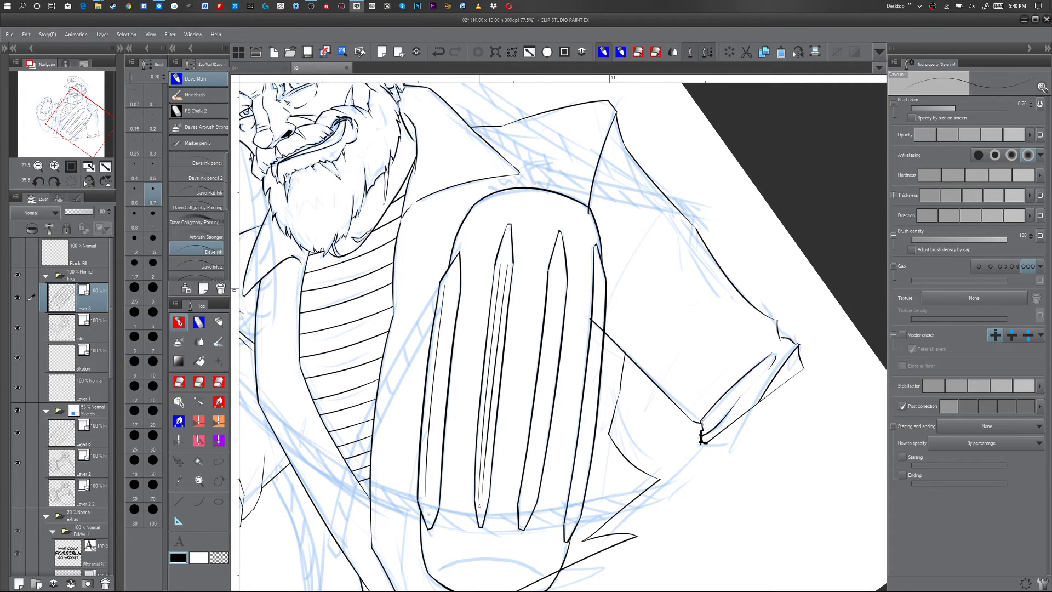
{"action": "key", "text": "y"}
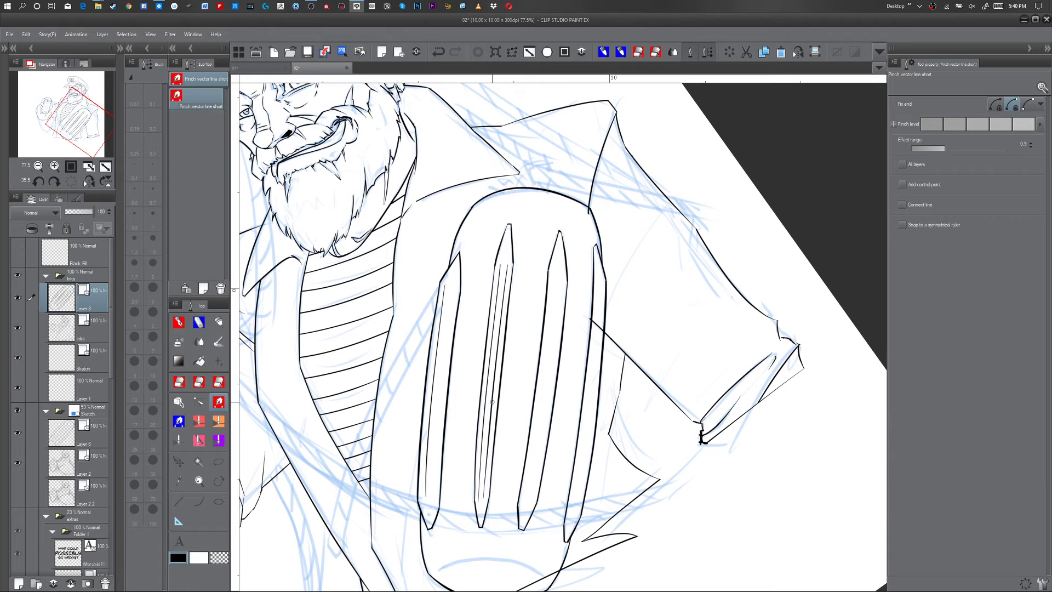
- Ink a thin line inside the third groove from the shirt and pinch it parallel to the nearer long edge
{"action": "key", "text": "p"}
{"action": "mouse_move", "coordinate": [554, 276]}
{"action": "left_mouse_down"}
{"action": "mouse_move", "coordinate": [522, 519]}
{"action": "mouse_move", "coordinate": [533, 464]}
{"action": "mouse_move", "coordinate": [524, 502]}
{"action": "left_mouse_up"}
{"action": "key", "text": "y"}
{"action": "left_click_drag", "start_coordinate": [558, 276], "coordinate": [555, 271]}
{"action": "left_click_drag", "start_coordinate": [546, 380], "coordinate": [541, 386]}
{"action": "key", "text": "p"}
{"action": "left_click_drag", "start_coordinate": [562, 276], "coordinate": [550, 424]}
{"action": "key", "text": "ctrl+z"}
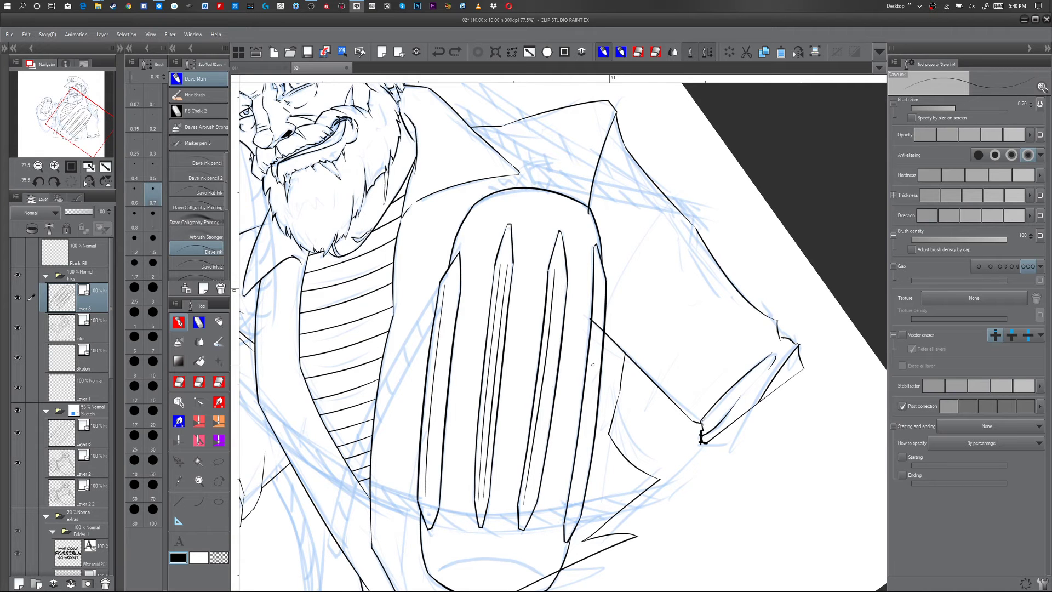
- Rotate the canvas nearly upside down and ink a second thin line inside the third groove, pinching it parallel to the outer edge
{"action": "key", "text": "r"}
{"action": "mouse_move", "coordinate": [697, 446]}
{"action": "left_mouse_down"}
{"action": "mouse_move", "coordinate": [699, 313]}
{"action": "mouse_move", "coordinate": [522, 170]}
{"action": "left_mouse_up"}
{"action": "key", "text": "p"}
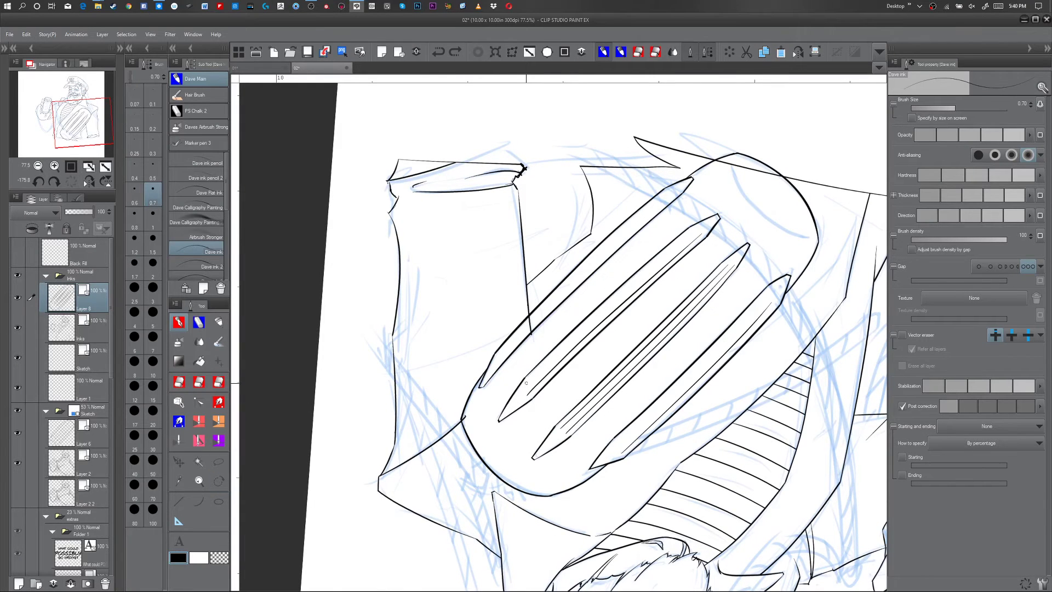
{"action": "left_click_drag", "start_coordinate": [532, 376], "coordinate": [705, 225]}
{"action": "key", "text": "ctrl+z"}
{"action": "left_click_drag", "start_coordinate": [526, 384], "coordinate": [683, 237]}
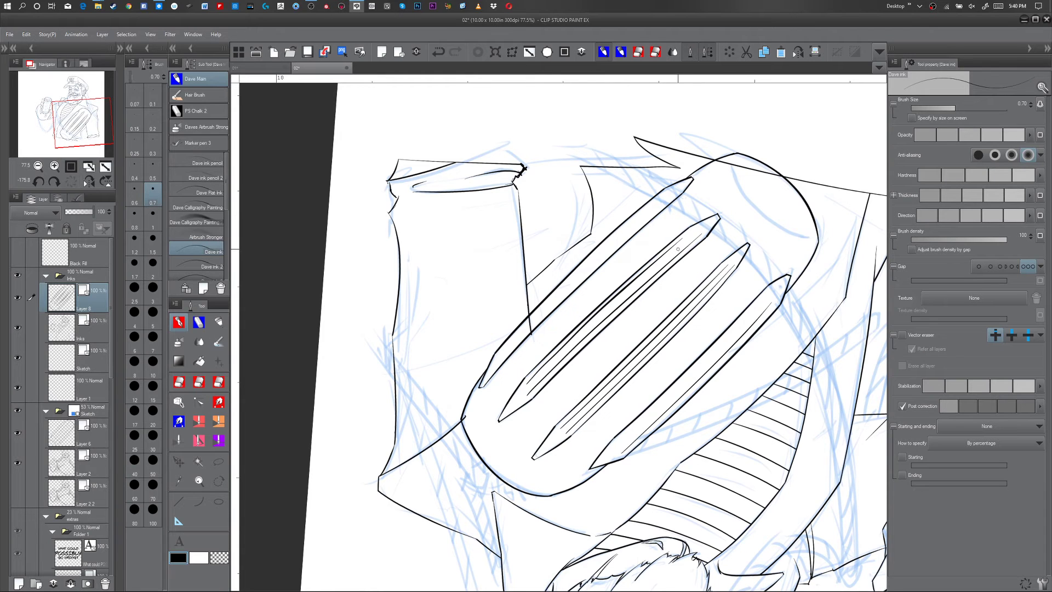
{"action": "key", "text": "y"}
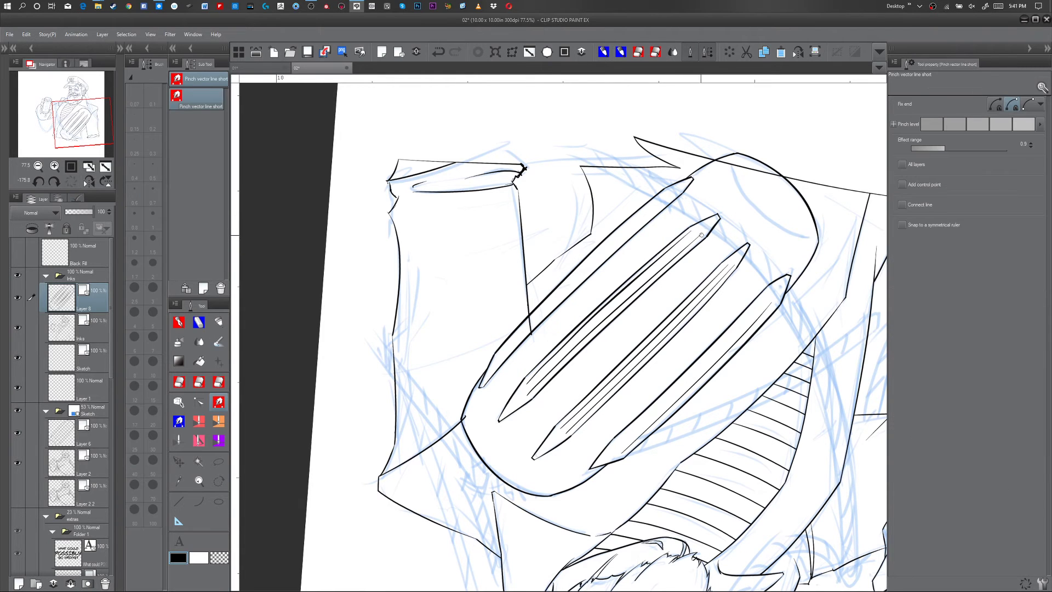
{"action": "left_click_drag", "start_coordinate": [699, 235], "coordinate": [697, 237]}
{"action": "left_click_drag", "start_coordinate": [529, 379], "coordinate": [524, 386]}
{"action": "left_click_drag", "start_coordinate": [585, 325], "coordinate": [621, 293]}
- Ink a thin line along the groove farthest from the shirt and pinch its end to follow the edge
{"action": "key", "text": "p"}
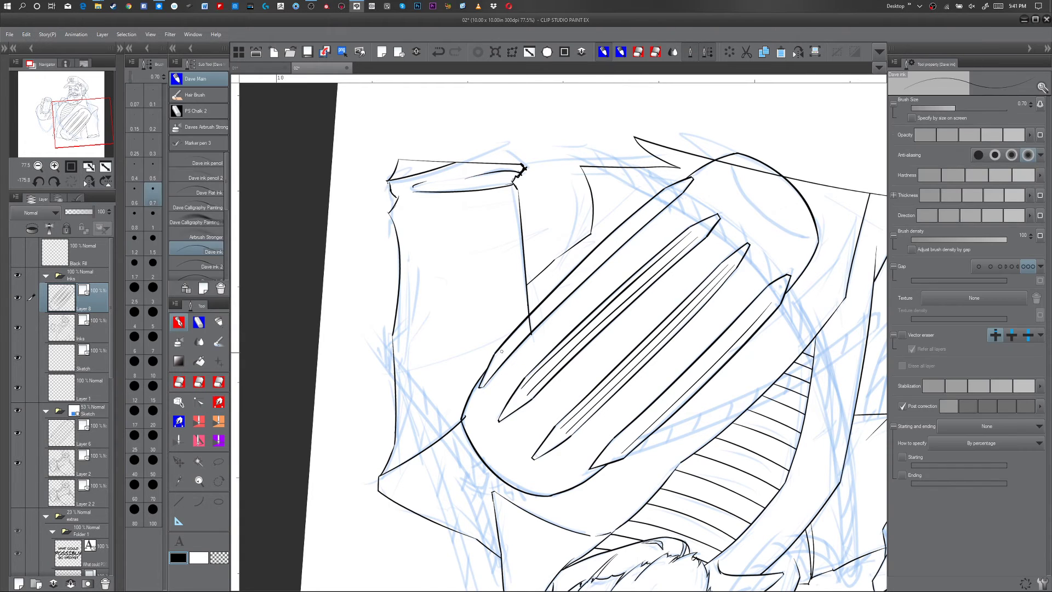
{"action": "left_click_drag", "start_coordinate": [500, 352], "coordinate": [658, 207]}
{"action": "key", "text": "ctrl+z"}
{"action": "left_click_drag", "start_coordinate": [500, 350], "coordinate": [658, 204]}
{"action": "key", "text": "y"}
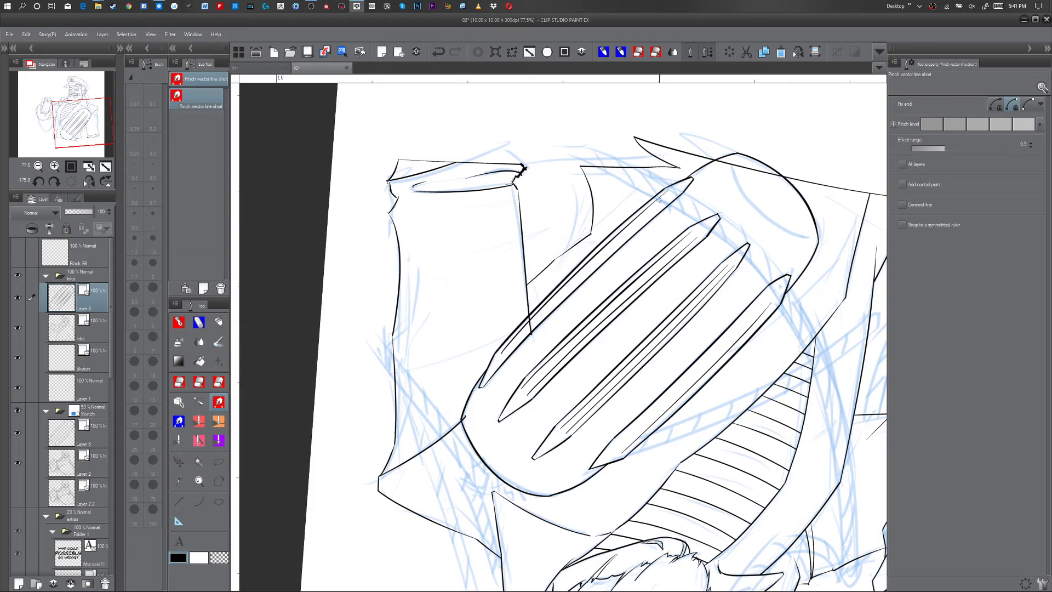
{"action": "left_click_drag", "start_coordinate": [504, 349], "coordinate": [501, 354]}
{"action": "key", "text": "p"}
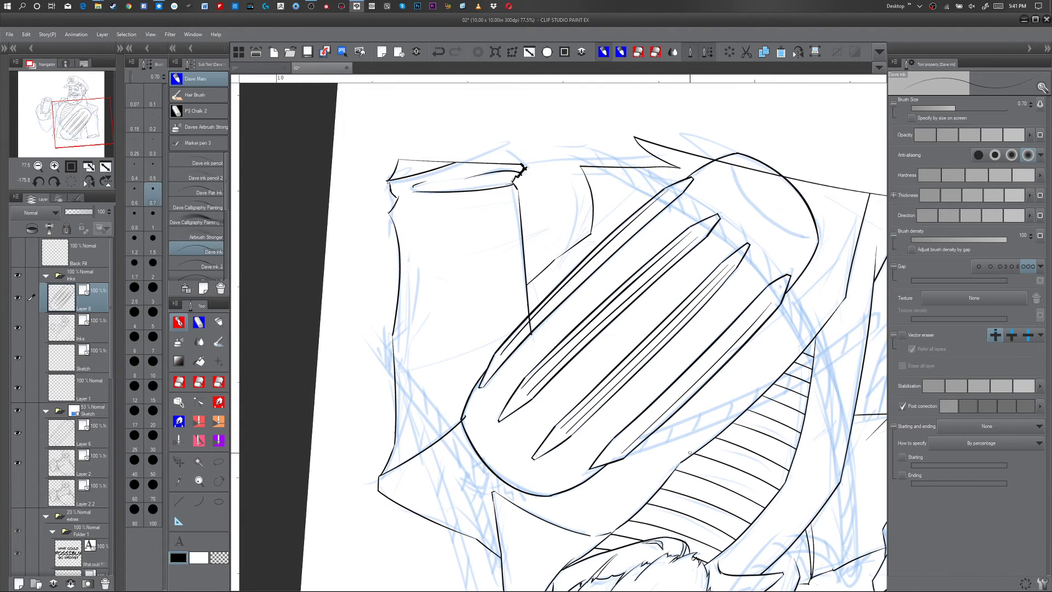
- Rotate the canvas back and transfer the groove line work from Layer 8 down to the inks layer
{"action": "key", "text": "r"}
{"action": "mouse_move", "coordinate": [720, 310]}
{"action": "left_mouse_down"}
{"action": "mouse_move", "coordinate": [729, 376]}
{"action": "mouse_move", "coordinate": [564, 523]}
{"action": "left_mouse_up"}
{"action": "mouse_move", "coordinate": [652, 493]}
{"action": "left_mouse_down"}
{"action": "mouse_move", "coordinate": [738, 364]}
{"action": "mouse_move", "coordinate": [685, 441]}
{"action": "mouse_move", "coordinate": [633, 480]}
{"action": "left_mouse_up"}
{"action": "key", "text": "p"}
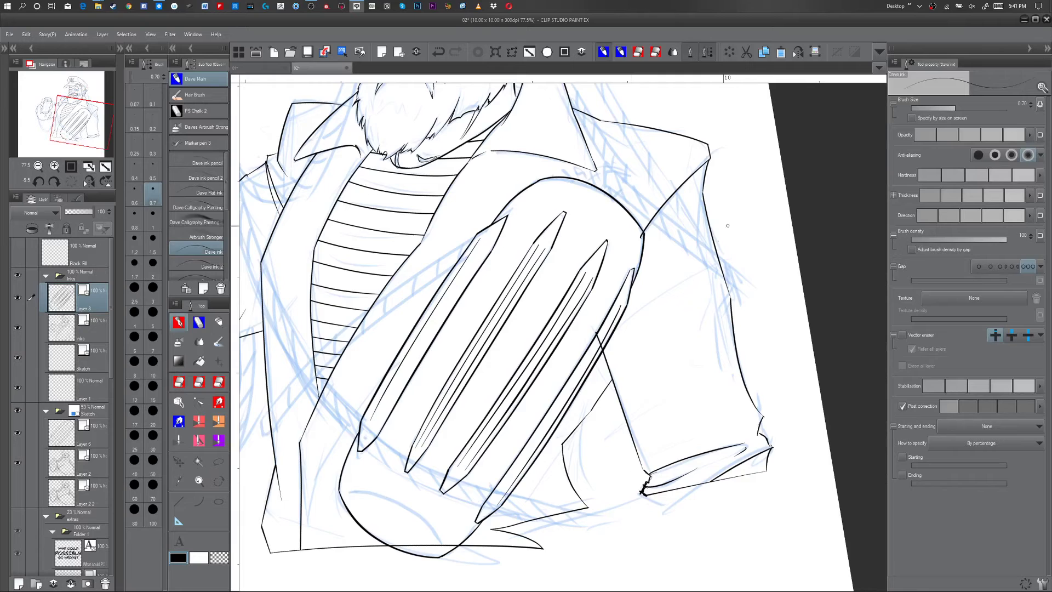
{"action": "key", "text": "alt+bracketleft"}
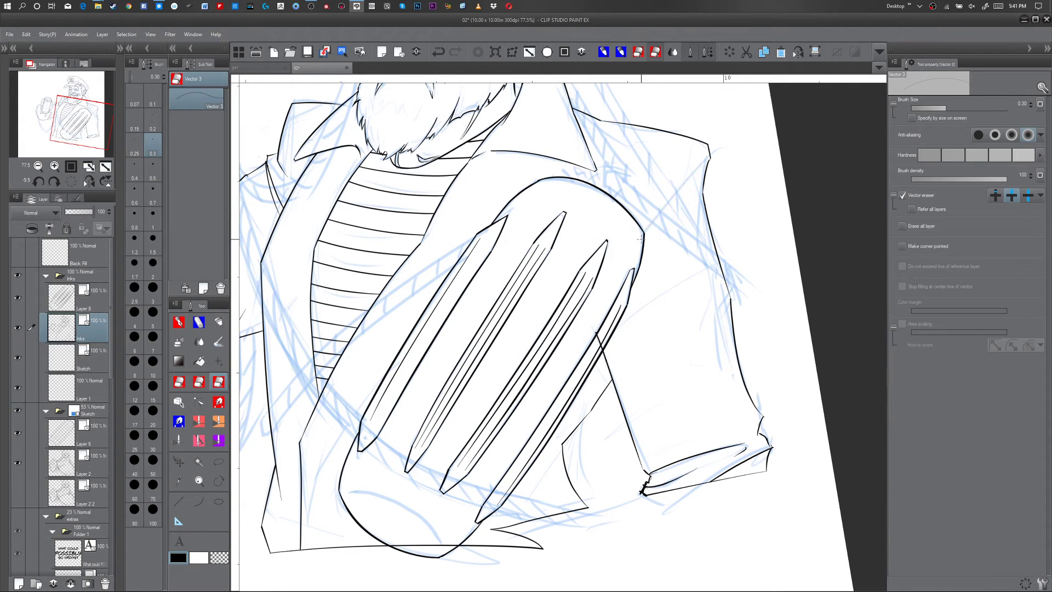
{"action": "left_click_drag", "start_coordinate": [710, 159], "coordinate": [642, 235]}
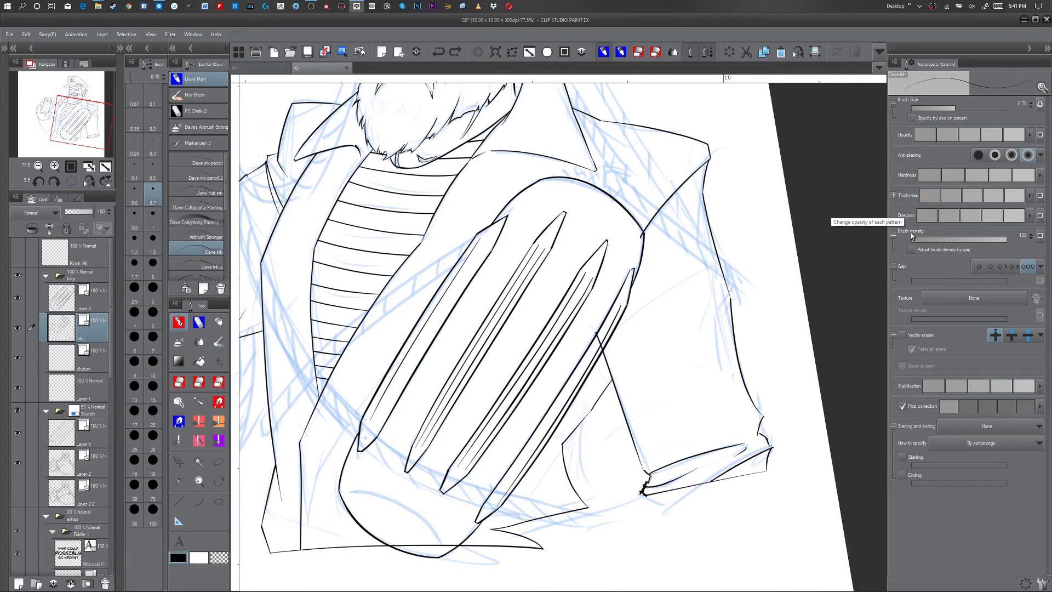
{"action": "left_click", "coordinate": [101, 304]}
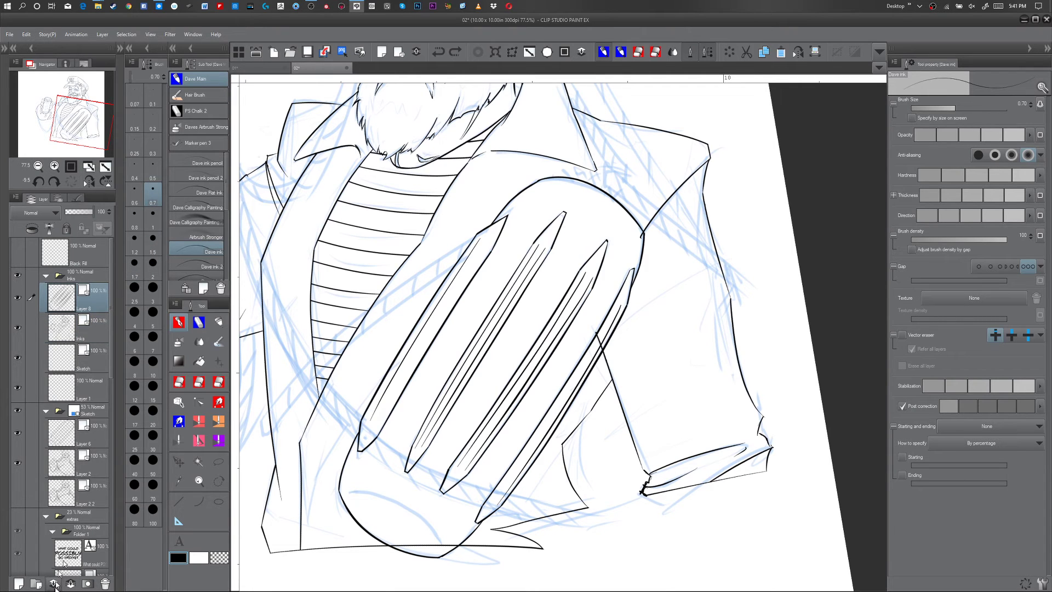
- On the inks layer, erase the shoulder line's overshoot and the coat hem line crossing the rounded chest shape
{"action": "key", "text": "e"}
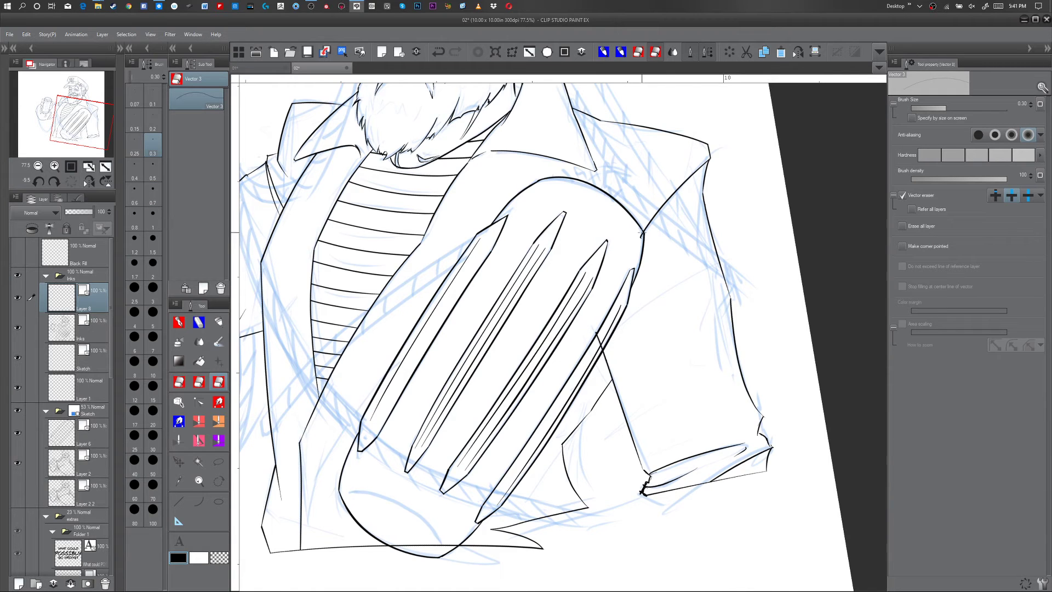
{"action": "left_click", "coordinate": [82, 327]}
{"action": "left_click", "coordinate": [642, 235]}
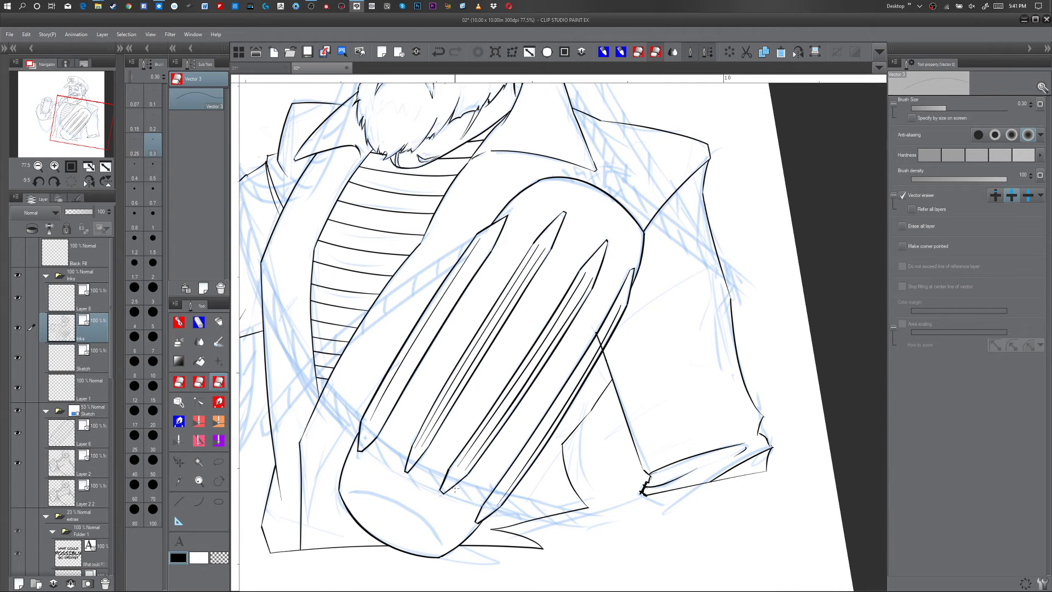
- Reset the canvas to upright and make the emptied Layer 8 active for new line work
{"action": "key", "text": "p"}
{"action": "key", "text": "ctrl+space"}
{"action": "left_click_drag", "start_coordinate": [638, 427], "coordinate": [630, 425]}
{"action": "left_click", "coordinate": [630, 426], "text": "ctrl+alt"}
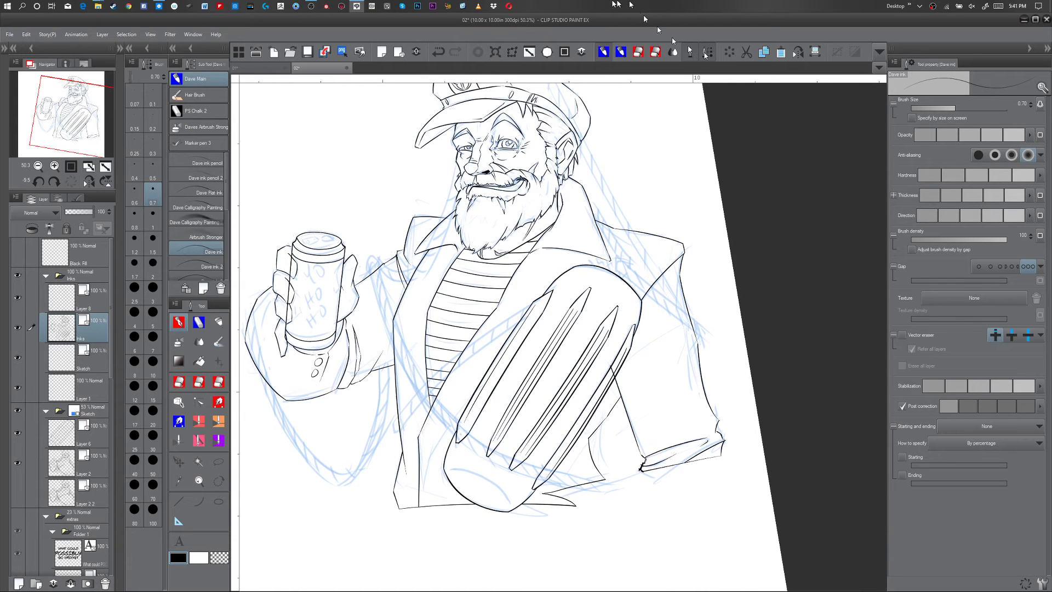
{"action": "left_click", "coordinate": [566, 47]}
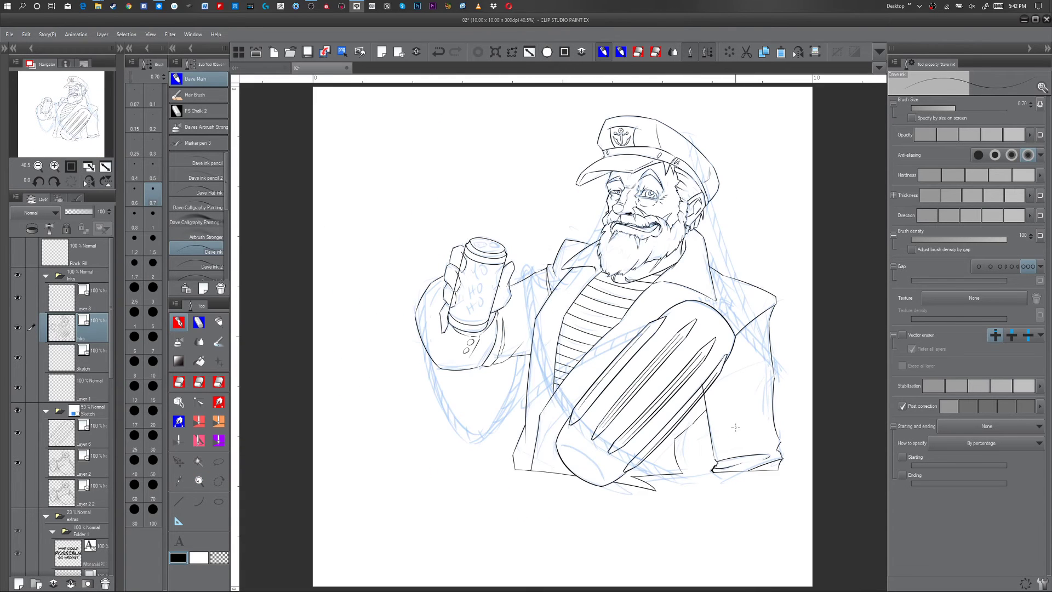
{"action": "left_click", "coordinate": [104, 299]}
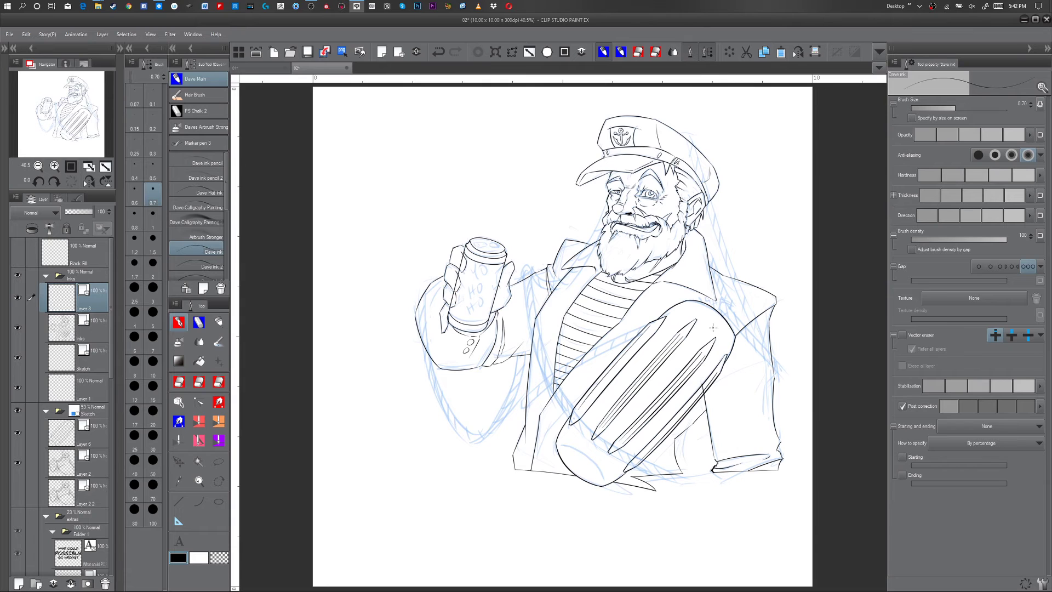
- Ink the two long parallel edges of the sketched rope running from the back of the cap down to the shoulder
{"action": "mouse_move", "coordinate": [716, 317]}
{"action": "left_mouse_down"}
{"action": "mouse_move", "coordinate": [641, 375]}
{"action": "mouse_move", "coordinate": [558, 411]}
{"action": "left_mouse_up"}
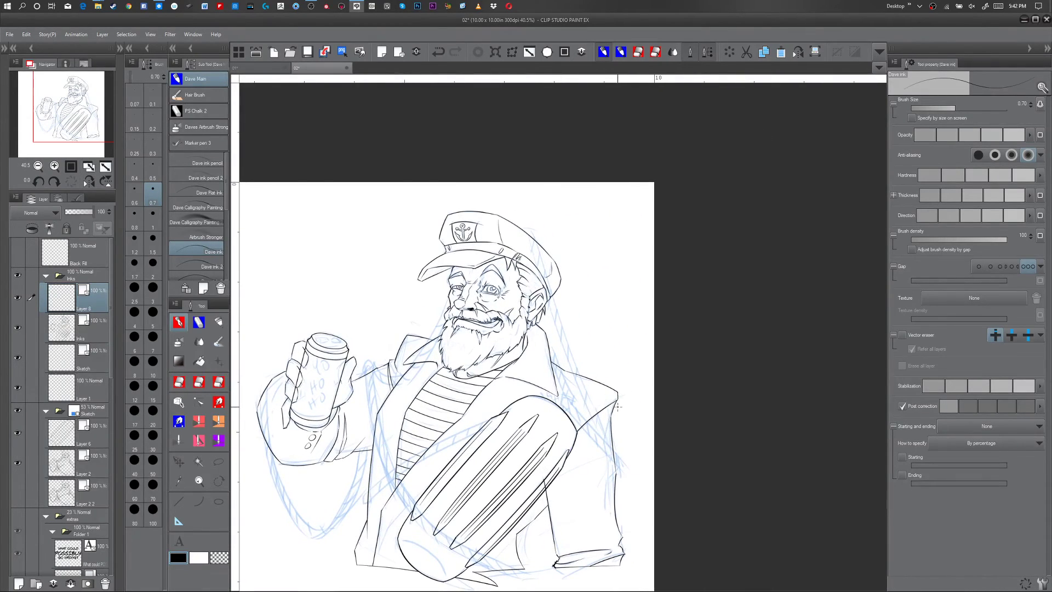
{"action": "key", "text": "ctrl+space"}
{"action": "mouse_move", "coordinate": [562, 363]}
{"action": "left_mouse_down"}
{"action": "mouse_move", "coordinate": [584, 364]}
{"action": "mouse_move", "coordinate": [573, 366]}
{"action": "left_mouse_up"}
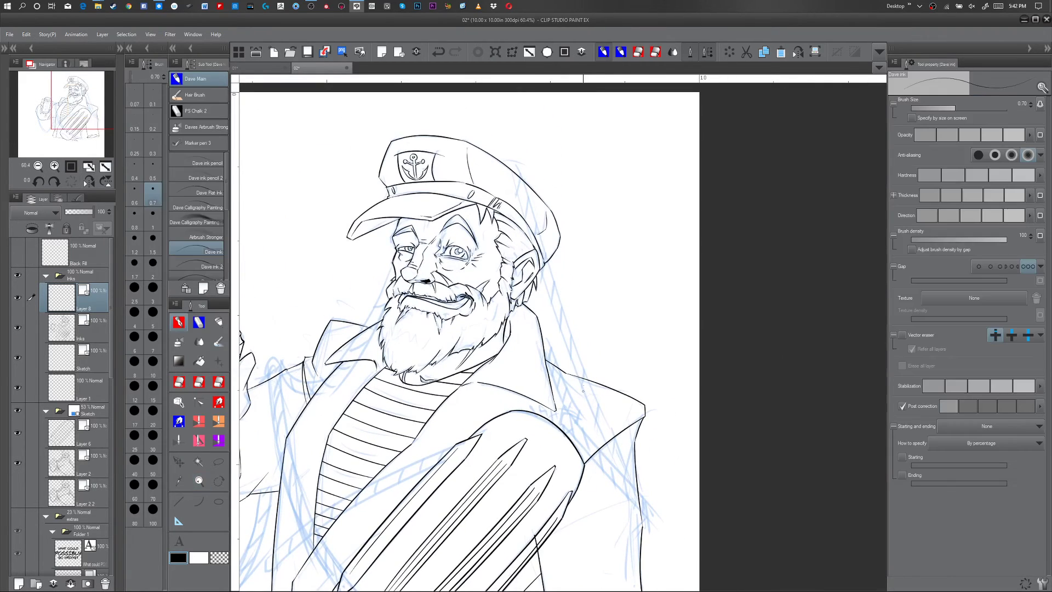
{"action": "mouse_move", "coordinate": [513, 164]}
{"action": "left_mouse_down"}
{"action": "mouse_move", "coordinate": [557, 351]}
{"action": "mouse_move", "coordinate": [630, 507]}
{"action": "left_mouse_up"}
{"action": "key", "text": "ctrl+z"}
{"action": "left_click_drag", "start_coordinate": [511, 164], "coordinate": [630, 487]}
{"action": "left_click_drag", "start_coordinate": [518, 166], "coordinate": [635, 478]}
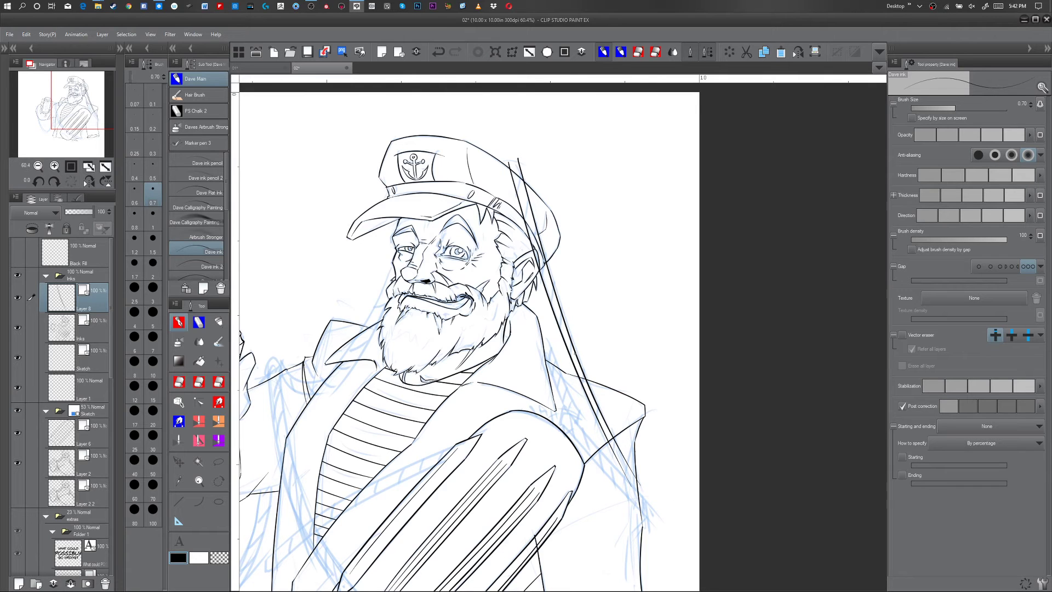
- Pinch the rope's two long edges at their upper ends and along the shoulder so they run evenly parallel
{"action": "key", "text": "y"}
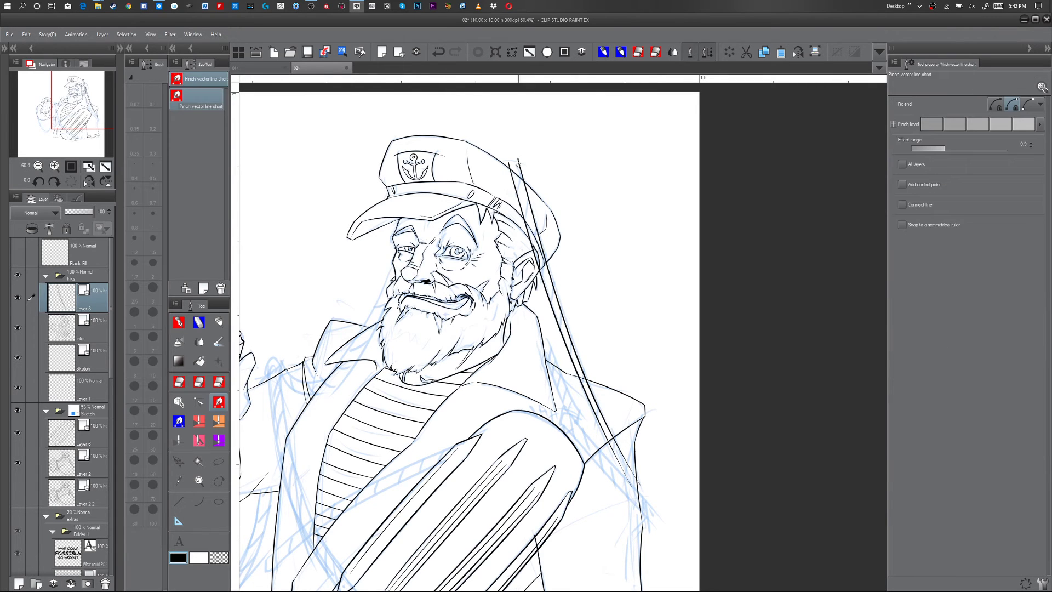
{"action": "left_click_drag", "start_coordinate": [518, 163], "coordinate": [518, 168]}
{"action": "left_click_drag", "start_coordinate": [574, 348], "coordinate": [573, 348]}
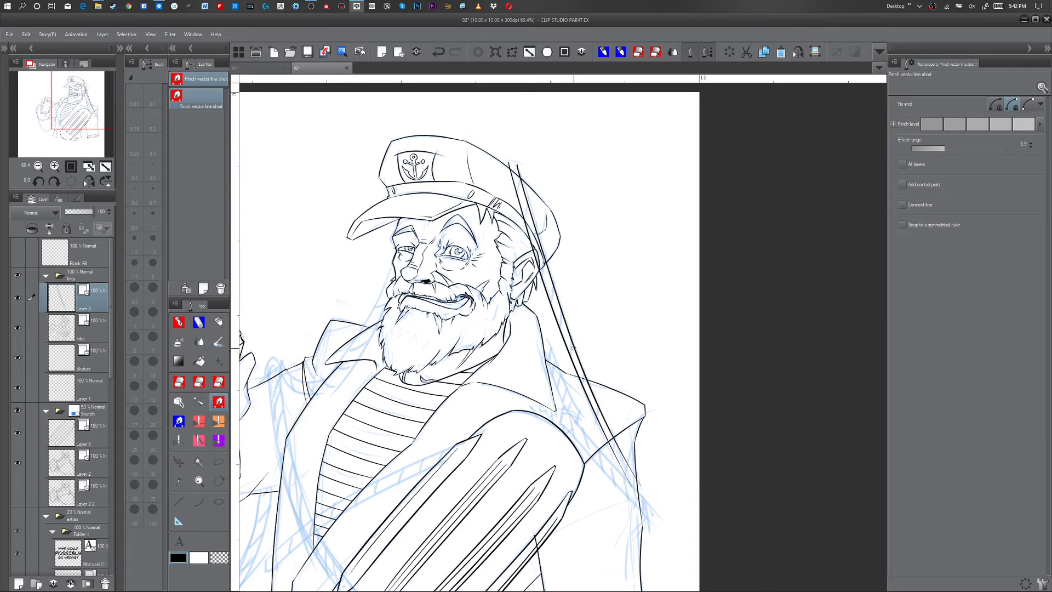
{"action": "left_click", "coordinate": [598, 407]}
{"action": "left_click", "coordinate": [599, 407]}
{"action": "left_click_drag", "start_coordinate": [602, 431], "coordinate": [603, 435]}
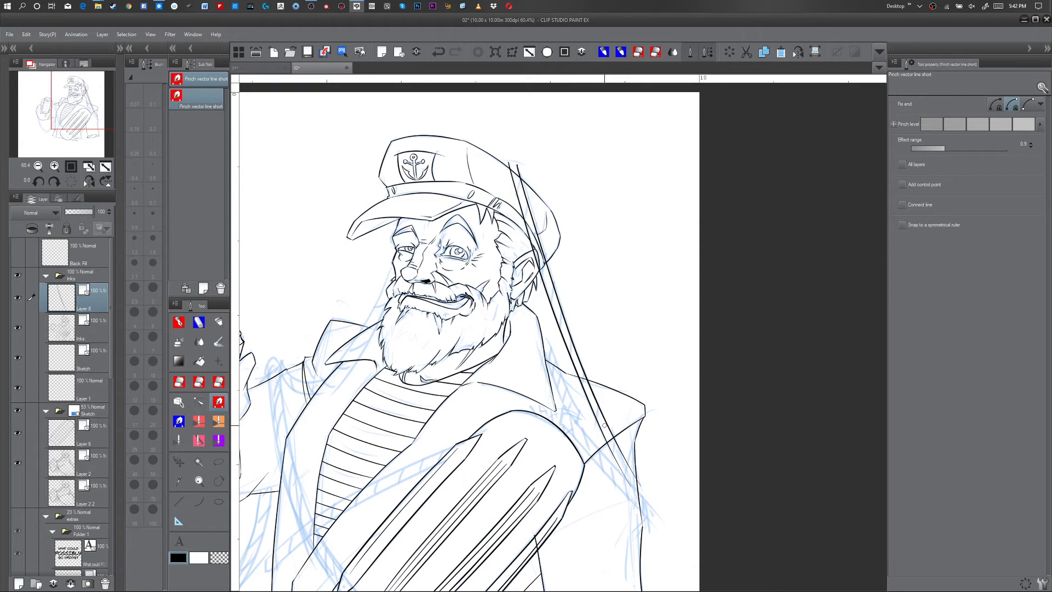
{"action": "left_click_drag", "start_coordinate": [541, 277], "coordinate": [533, 243]}
- Close the rope's upper end at the cap with a short rounded line and erase the overshooting end
{"action": "key", "text": "p"}
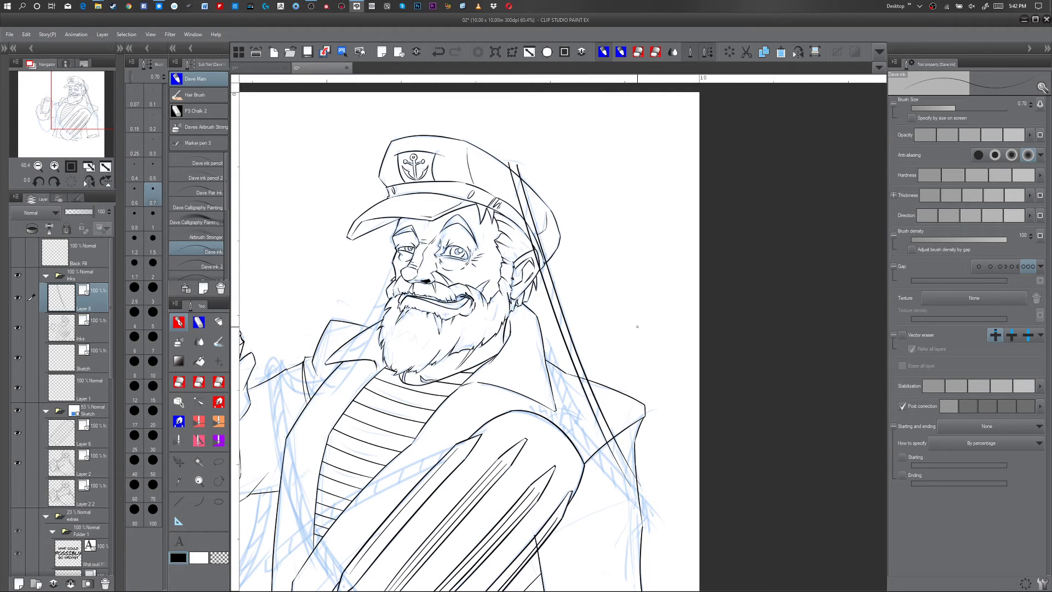
{"action": "key", "text": "e"}
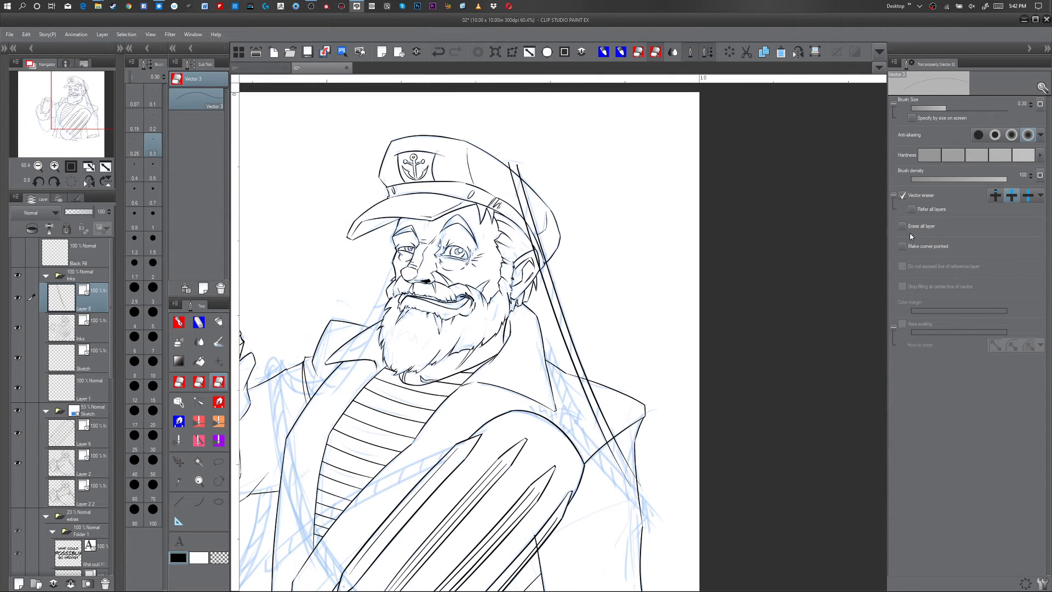
{"action": "key", "text": "p"}
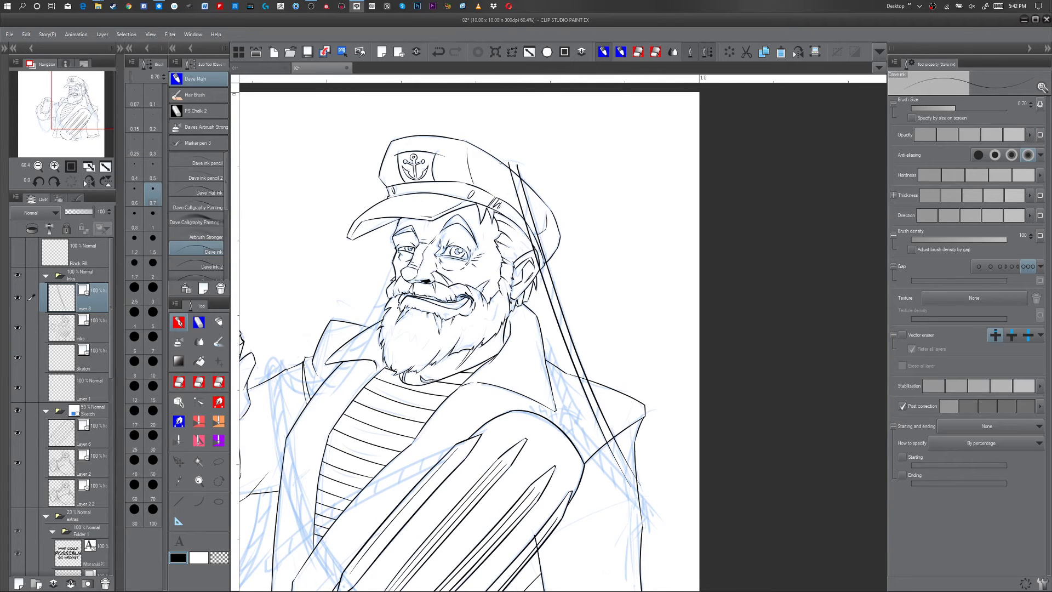
{"action": "left_click_drag", "start_coordinate": [498, 160], "coordinate": [521, 163]}
{"action": "key", "text": "ctrl+z"}
{"action": "key", "text": "e"}
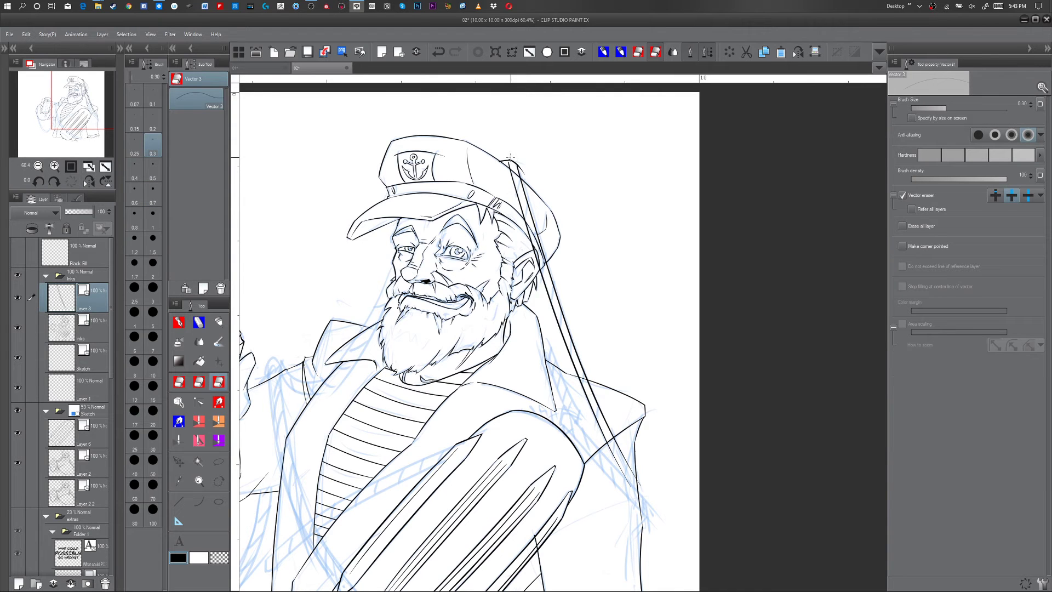
{"action": "left_click", "coordinate": [510, 164]}
{"action": "key", "text": "p"}
{"action": "key", "text": "ctrl+z"}
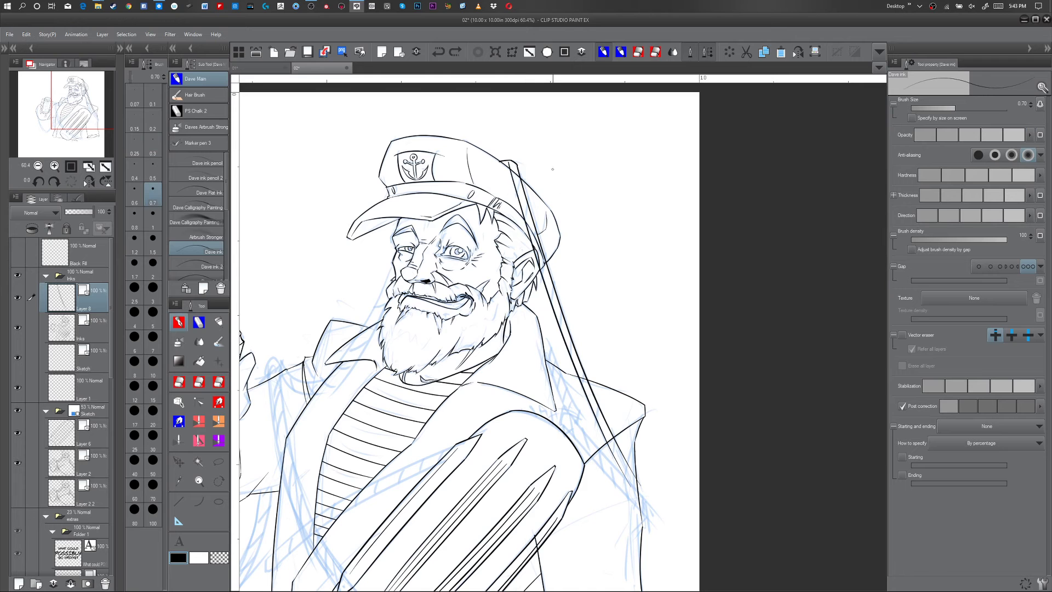
- Rotate the canvas and ink the two parallel edges of the second rope section from the collar tip across the shoulder
{"action": "left_click_drag", "start_coordinate": [711, 470], "coordinate": [673, 385]}
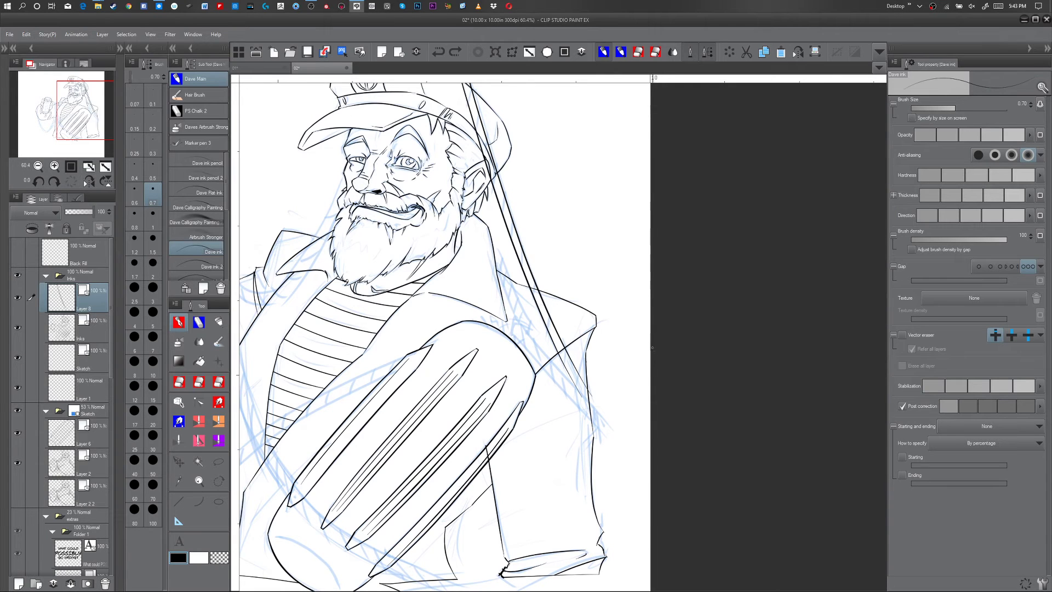
{"action": "left_click_drag", "start_coordinate": [730, 357], "coordinate": [692, 477]}
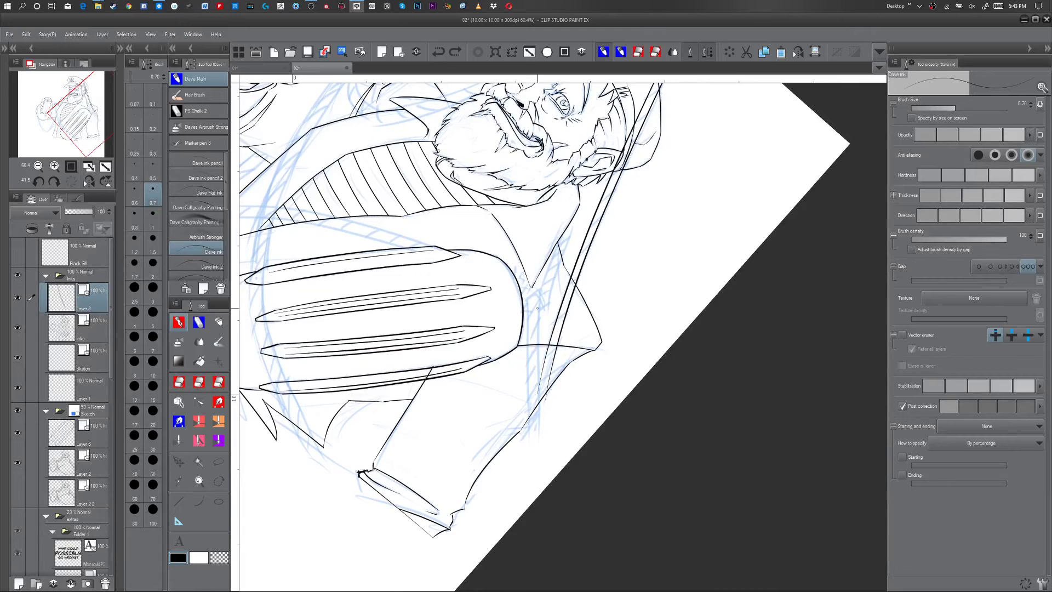
{"action": "left_click_drag", "start_coordinate": [540, 293], "coordinate": [536, 431]}
{"action": "left_click_drag", "start_coordinate": [529, 297], "coordinate": [530, 443]}
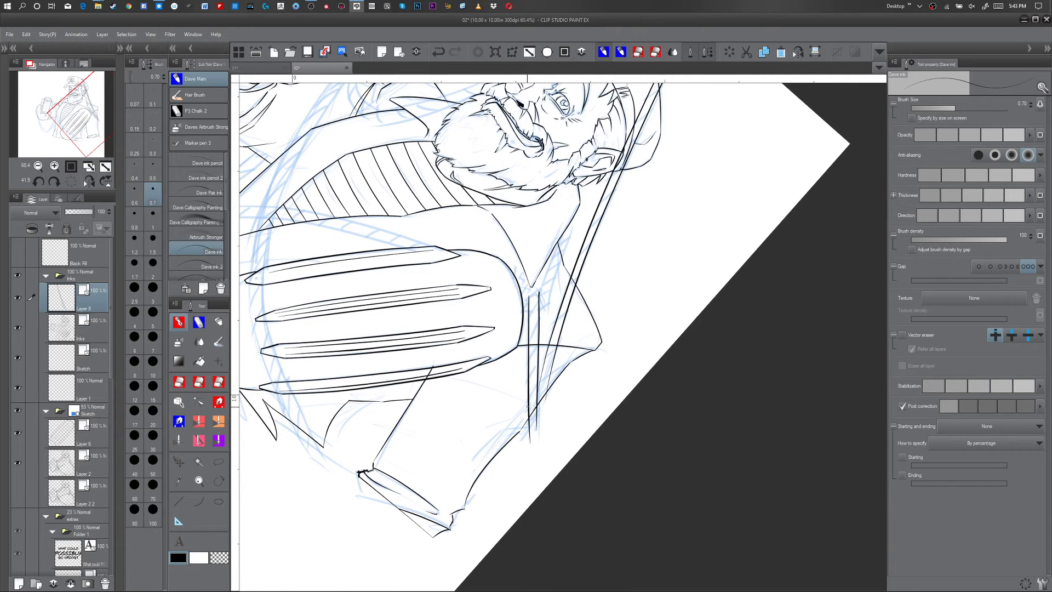
- Pinch the second rope section's edges into parallel, close its lower end with a short line, and erase the overshooting ends
{"action": "key", "text": "y"}
{"action": "left_click_drag", "start_coordinate": [529, 436], "coordinate": [529, 433]}
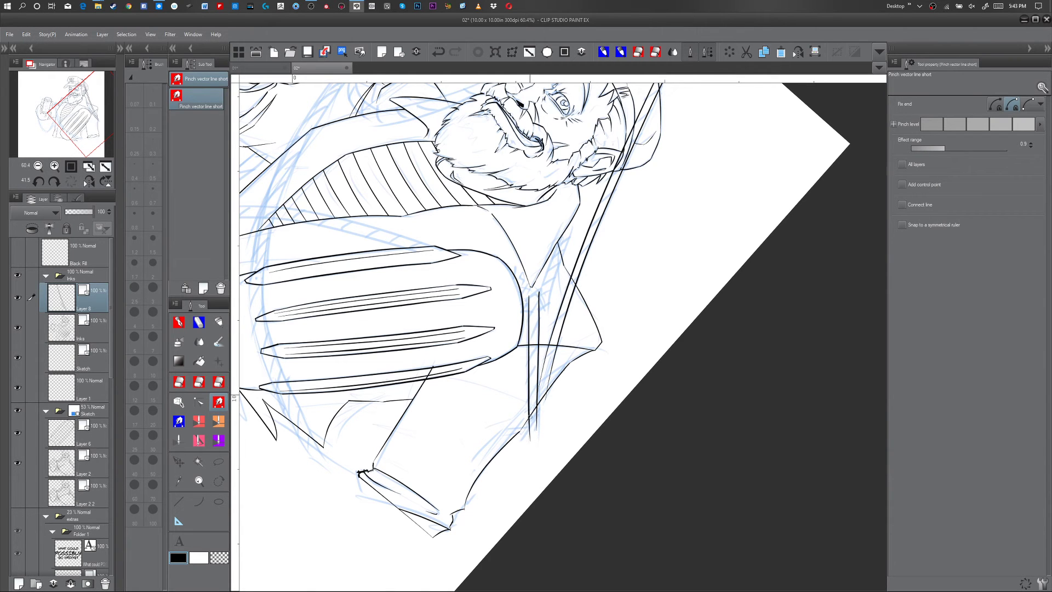
{"action": "left_click_drag", "start_coordinate": [527, 306], "coordinate": [531, 305]}
{"action": "key", "text": "p"}
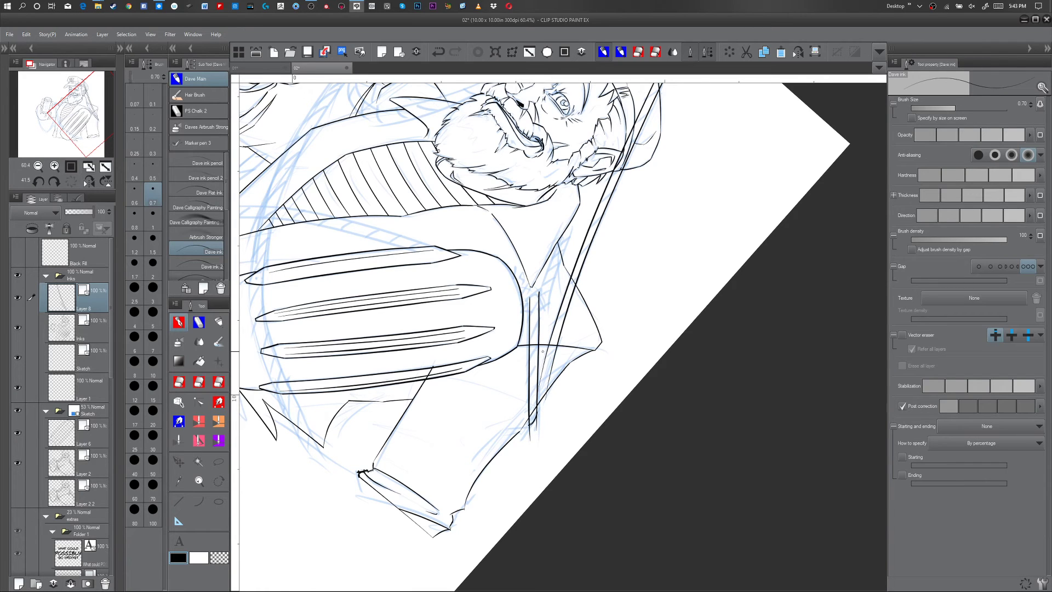
{"action": "key", "text": "e"}
{"action": "left_click", "coordinate": [532, 433]}
{"action": "key", "text": "p"}
{"action": "left_click_drag", "start_coordinate": [537, 409], "coordinate": [543, 393]}
{"action": "key", "text": "y"}
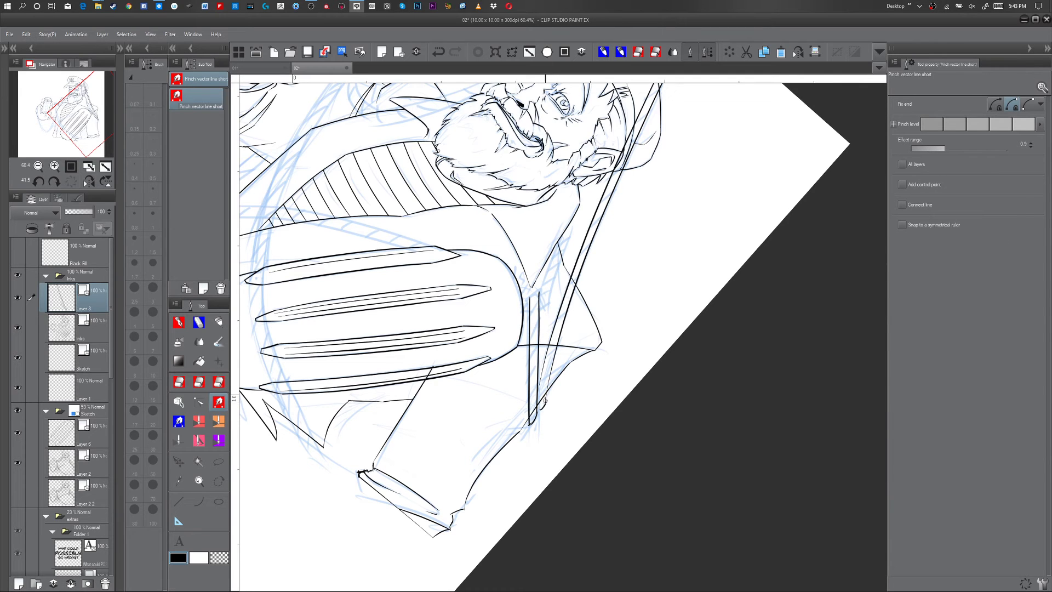
{"action": "key", "text": "p"}
{"action": "key", "text": "ctrl+z"}
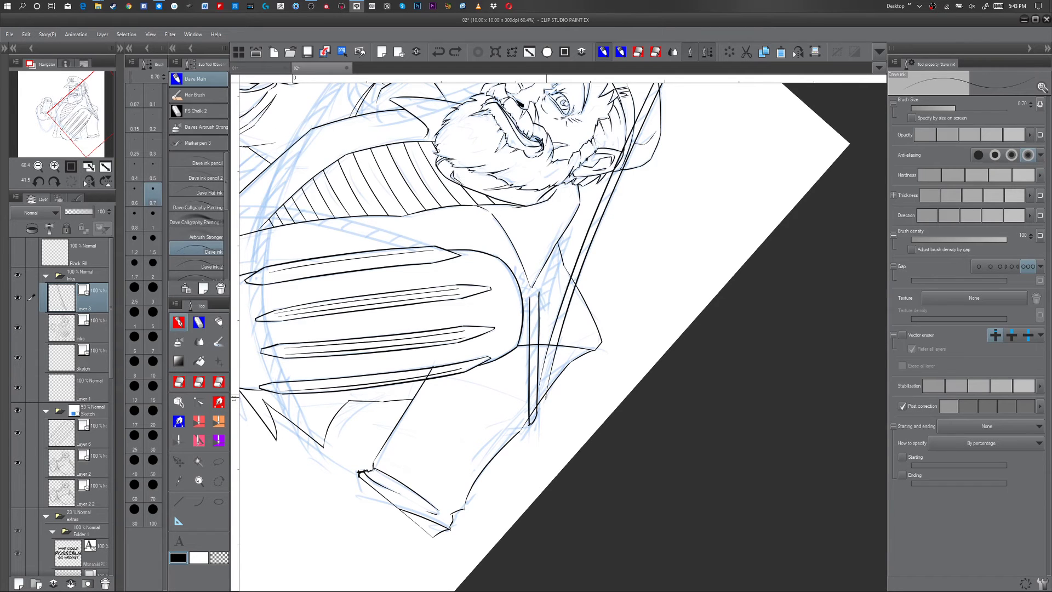
{"action": "key", "text": "ctrl+y"}
{"action": "key", "text": "ctrl+z"}
{"action": "key", "text": "ctrl+y"}
{"action": "key", "text": "ctrl+z"}
- Close the lower end of the long rope from the cap with a short rounded line and thicken the nearby edge line
{"action": "left_click_drag", "start_coordinate": [546, 399], "coordinate": [538, 410]}
{"action": "key", "text": "y"}
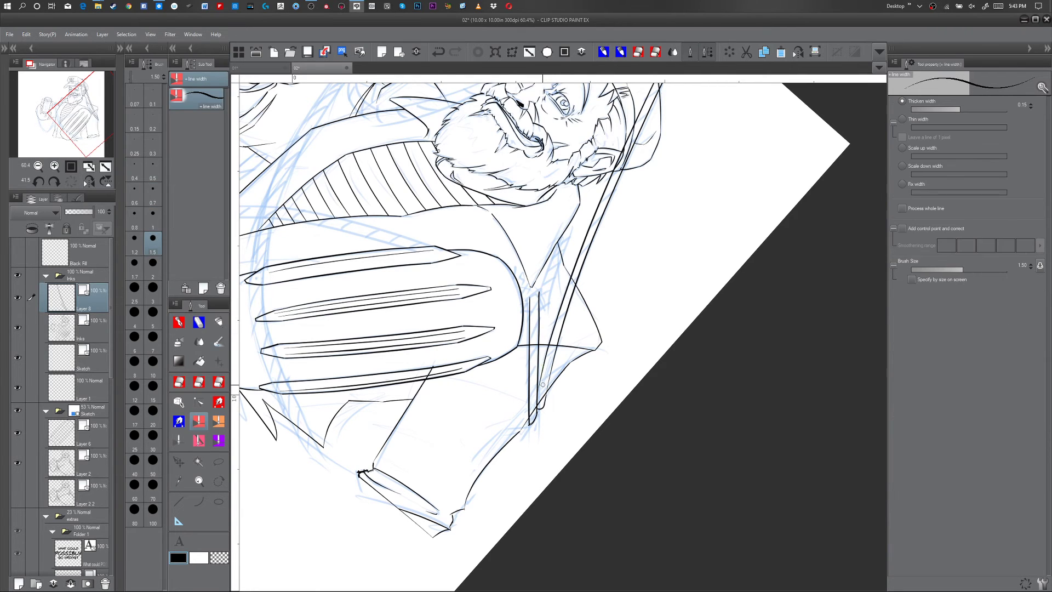
{"action": "left_click_drag", "start_coordinate": [550, 375], "coordinate": [540, 382]}
{"action": "key", "text": "p"}
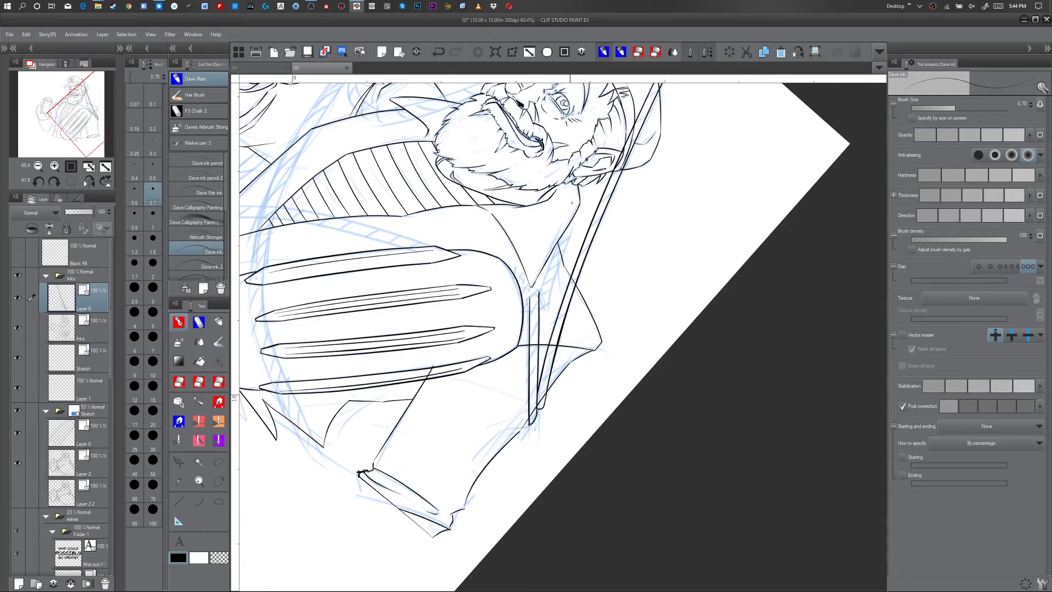
- Ink the two edges of the short sketched rope piece behind the collar tip and pinch them to follow the sketch
{"action": "left_click_drag", "start_coordinate": [572, 226], "coordinate": [545, 309]}
{"action": "key", "text": "ctrl+z"}
{"action": "mouse_move", "coordinate": [571, 219]}
{"action": "left_mouse_down"}
{"action": "mouse_move", "coordinate": [569, 243]}
{"action": "mouse_move", "coordinate": [525, 280]}
{"action": "mouse_move", "coordinate": [542, 307]}
{"action": "left_mouse_up"}
{"action": "left_click_drag", "start_coordinate": [559, 244], "coordinate": [540, 296]}
{"action": "key", "text": "y"}
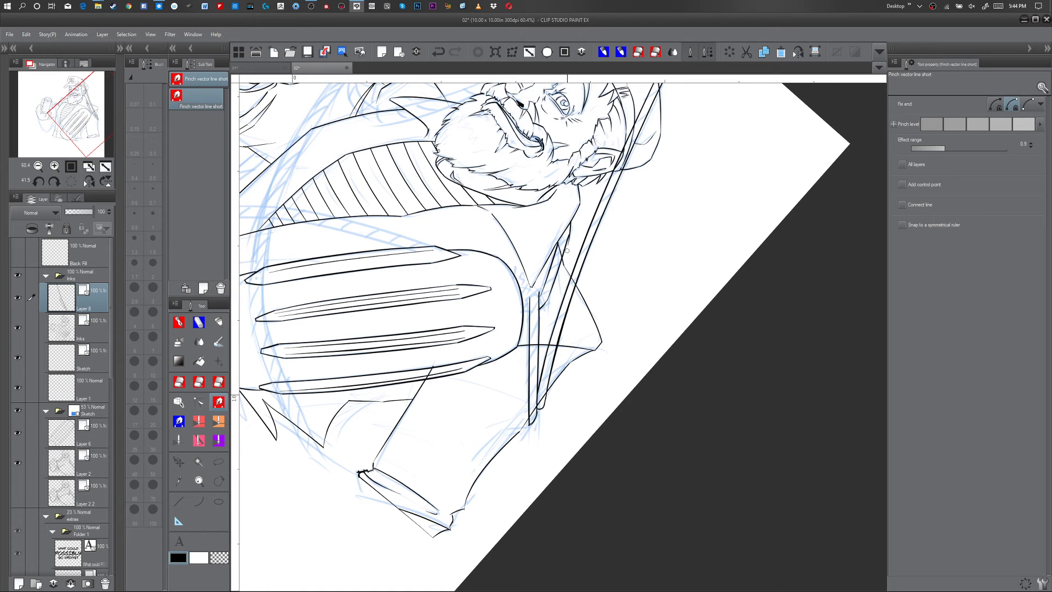
{"action": "key", "text": "p"}
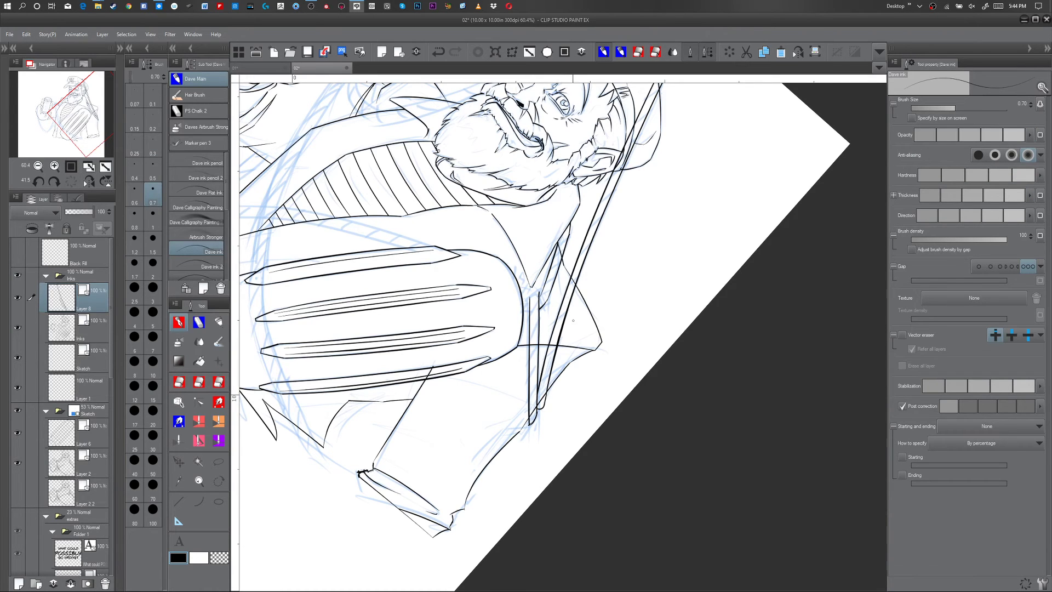
{"action": "key", "text": "r"}
{"action": "mouse_move", "coordinate": [515, 466]}
{"action": "left_mouse_down"}
{"action": "mouse_move", "coordinate": [628, 417]}
{"action": "mouse_move", "coordinate": [648, 292]}
{"action": "mouse_move", "coordinate": [652, 314]}
{"action": "left_mouse_up"}
{"action": "key", "text": "p"}
{"action": "key", "text": "space"}
{"action": "left_click_drag", "start_coordinate": [596, 448], "coordinate": [686, 209]}
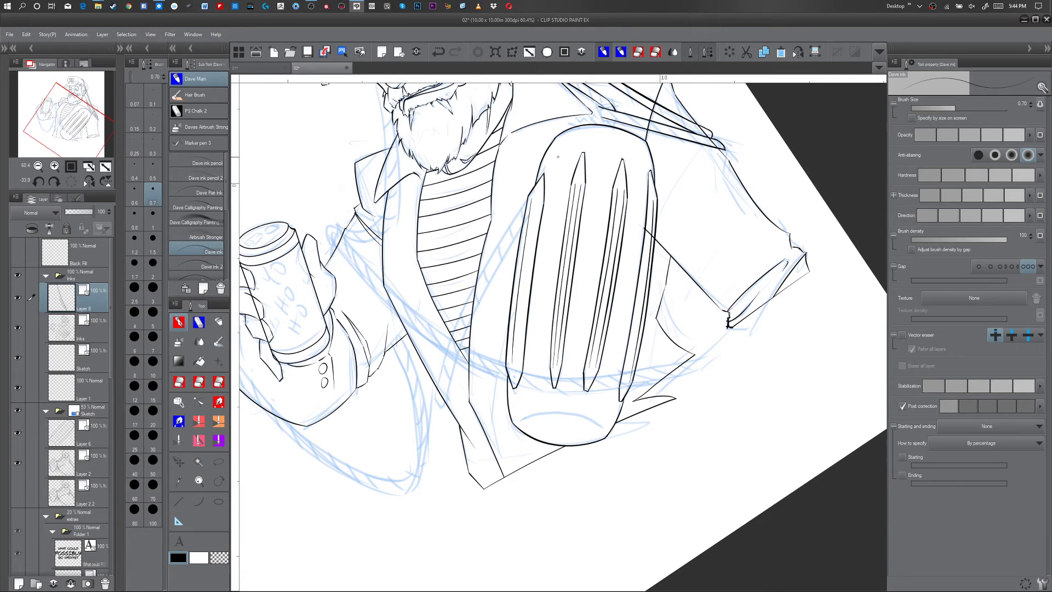
{"action": "left_click_drag", "start_coordinate": [527, 201], "coordinate": [435, 409]}
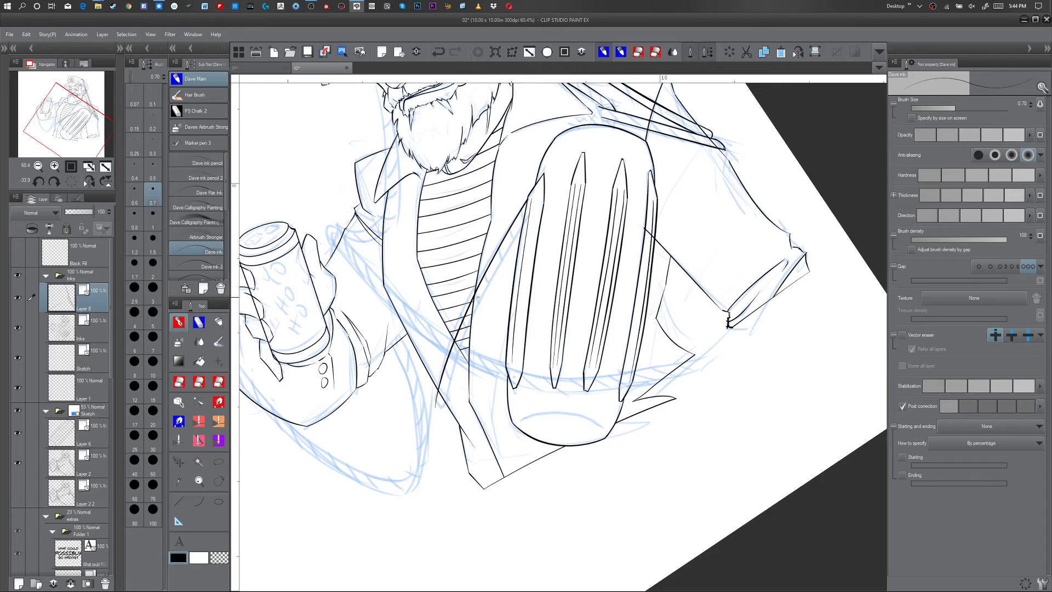
{"action": "key", "text": "y"}
{"action": "left_click_drag", "start_coordinate": [488, 274], "coordinate": [483, 272]}
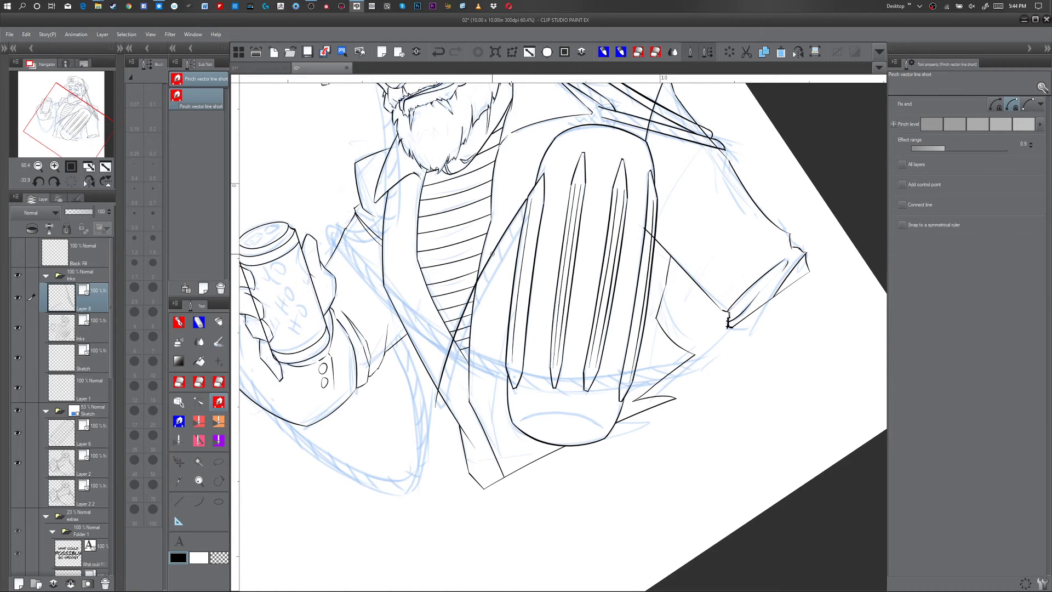
{"action": "left_click_drag", "start_coordinate": [521, 205], "coordinate": [530, 200]}
{"action": "key", "text": "e"}
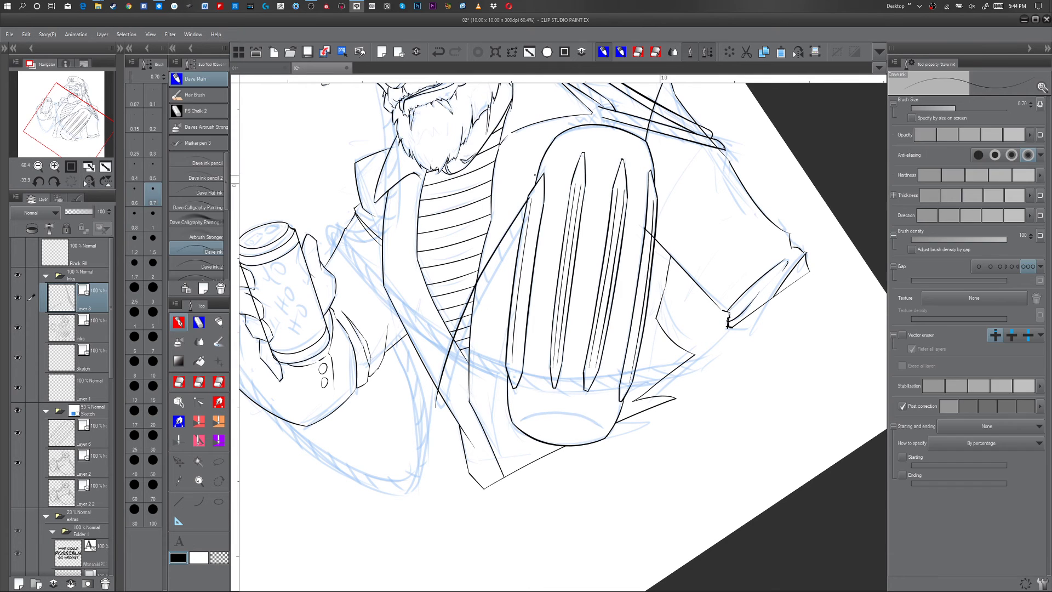
{"action": "left_click", "coordinate": [529, 198]}
- Ink the rope's two parallel edges from the grooved chest shape across the striped shirt to the jacket edge, and pinch them even
{"action": "key", "text": "p"}
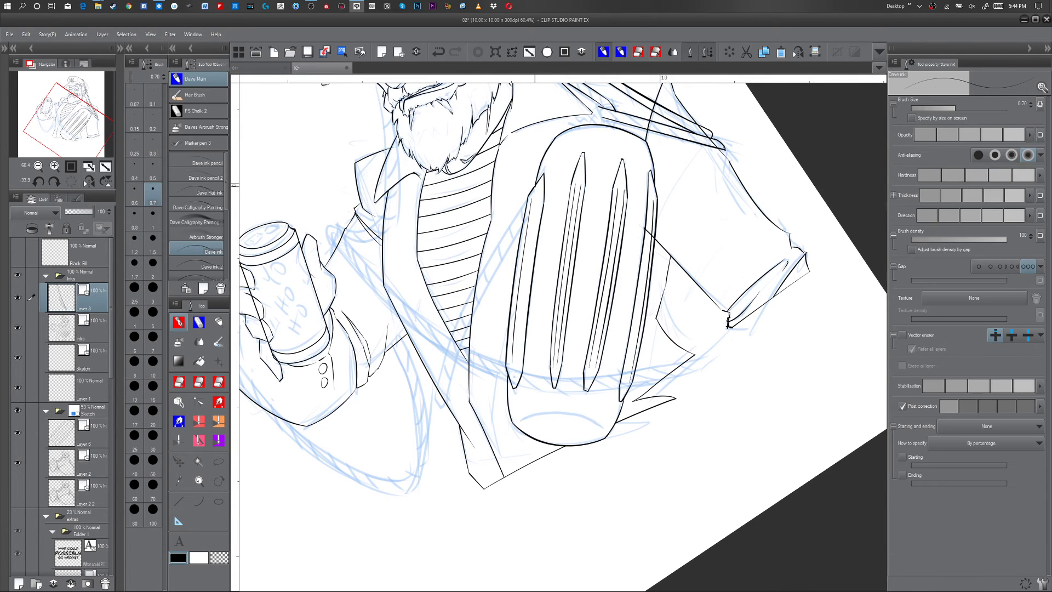
{"action": "left_click_drag", "start_coordinate": [531, 197], "coordinate": [434, 407]}
{"action": "mouse_move", "coordinate": [528, 217]}
{"action": "left_mouse_down"}
{"action": "mouse_move", "coordinate": [491, 277]}
{"action": "mouse_move", "coordinate": [439, 438]}
{"action": "left_mouse_up"}
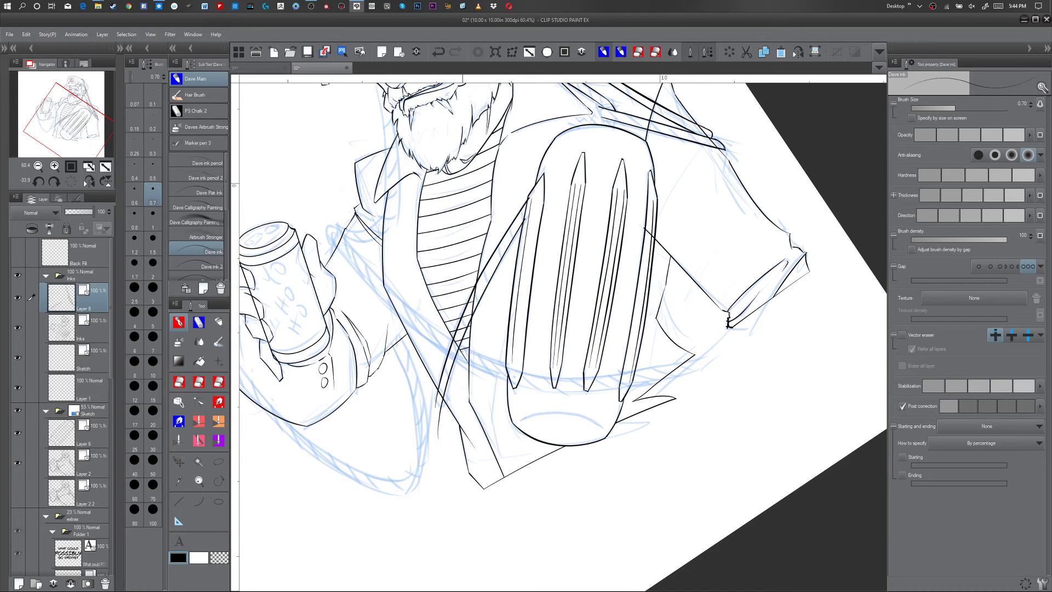
{"action": "key", "text": "y"}
{"action": "left_click_drag", "start_coordinate": [451, 377], "coordinate": [450, 378]}
{"action": "left_click_drag", "start_coordinate": [484, 291], "coordinate": [477, 303]}
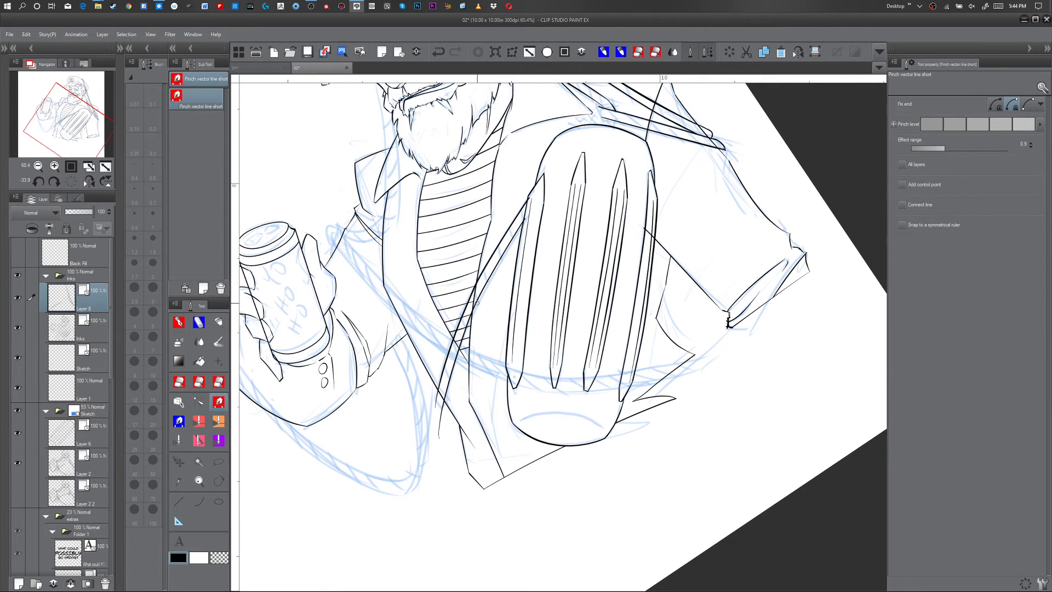
{"action": "key", "text": "p"}
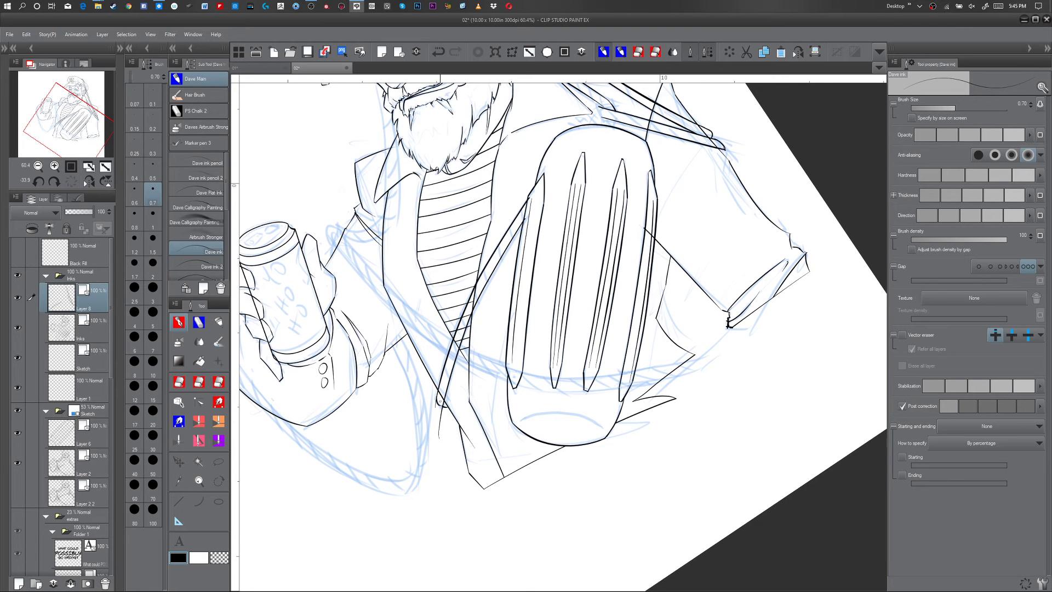
{"action": "key", "text": "ctrl+z"}
{"action": "left_click_drag", "start_coordinate": [436, 400], "coordinate": [446, 407]}
{"action": "key", "text": "ctrl+z"}
{"action": "left_click_drag", "start_coordinate": [436, 412], "coordinate": [451, 405]}
{"action": "key", "text": "ctrl+z"}
{"action": "key", "text": "ctrl+y"}
{"action": "key", "text": "ctrl+z"}
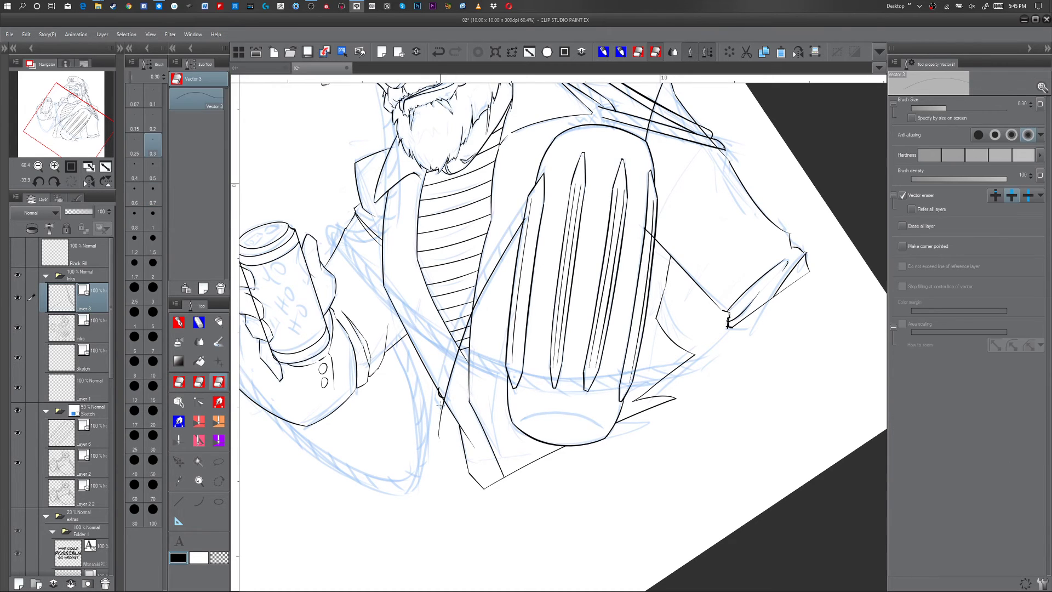
- Close the rope's end at the jacket edge with a short rounded line and erase the overshooting edge lines
{"action": "left_click_drag", "start_coordinate": [439, 393], "coordinate": [445, 398]}
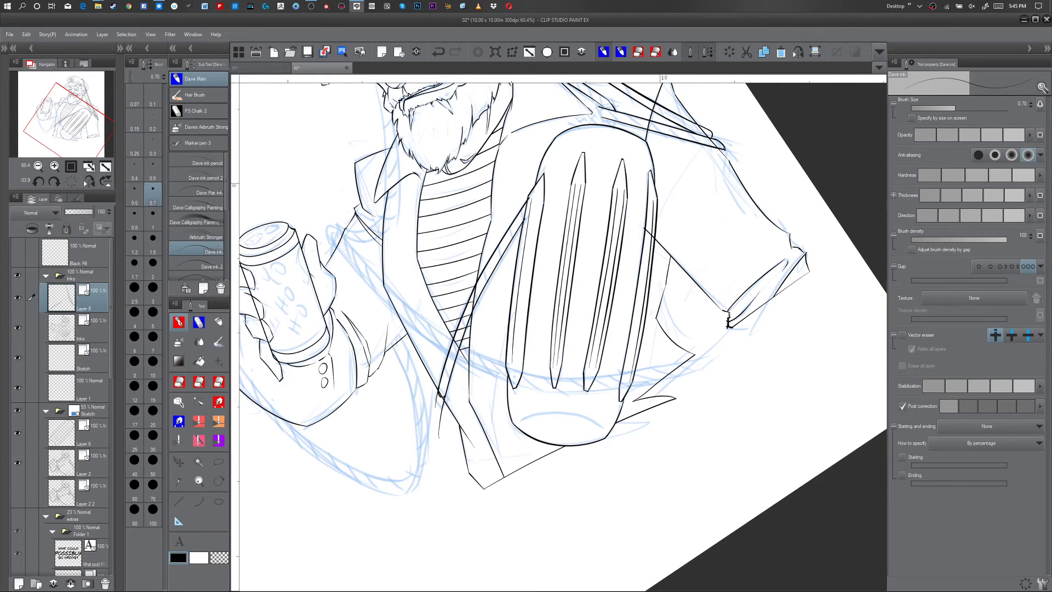
{"action": "key", "text": "e"}
{"action": "left_click_drag", "start_coordinate": [435, 400], "coordinate": [445, 407]}
{"action": "key", "text": "p"}
- Rotate the canvas and ink the two long curved rope edges from beside the raised arm down across the grooved chest shape
{"action": "key", "text": "r"}
{"action": "mouse_move", "coordinate": [759, 321]}
{"action": "left_mouse_down"}
{"action": "mouse_move", "coordinate": [695, 482]}
{"action": "mouse_move", "coordinate": [671, 498]}
{"action": "mouse_move", "coordinate": [708, 437]}
{"action": "left_mouse_up"}
{"action": "key", "text": "p"}
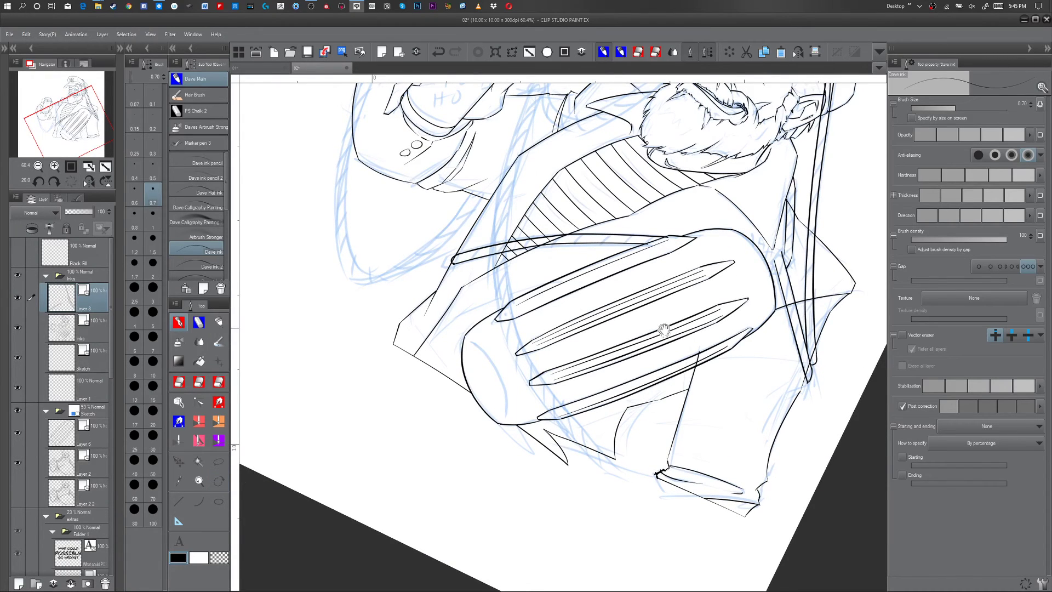
{"action": "scroll", "coordinate": [663, 332], "scroll_direction": "up", "scroll_amount": 5}
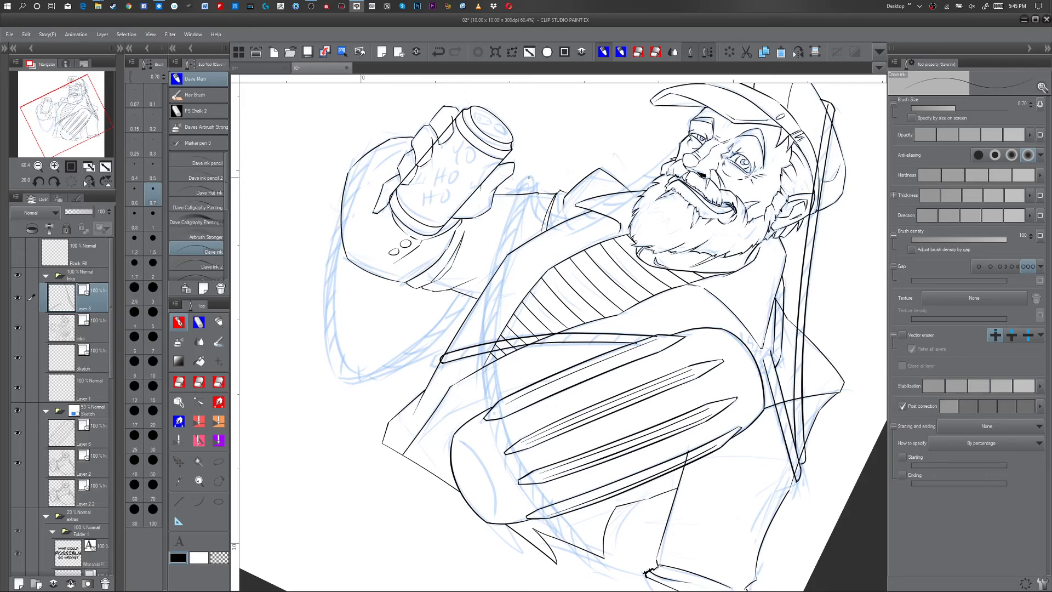
{"action": "scroll", "coordinate": [590, 223], "scroll_direction": "down", "scroll_amount": 3}
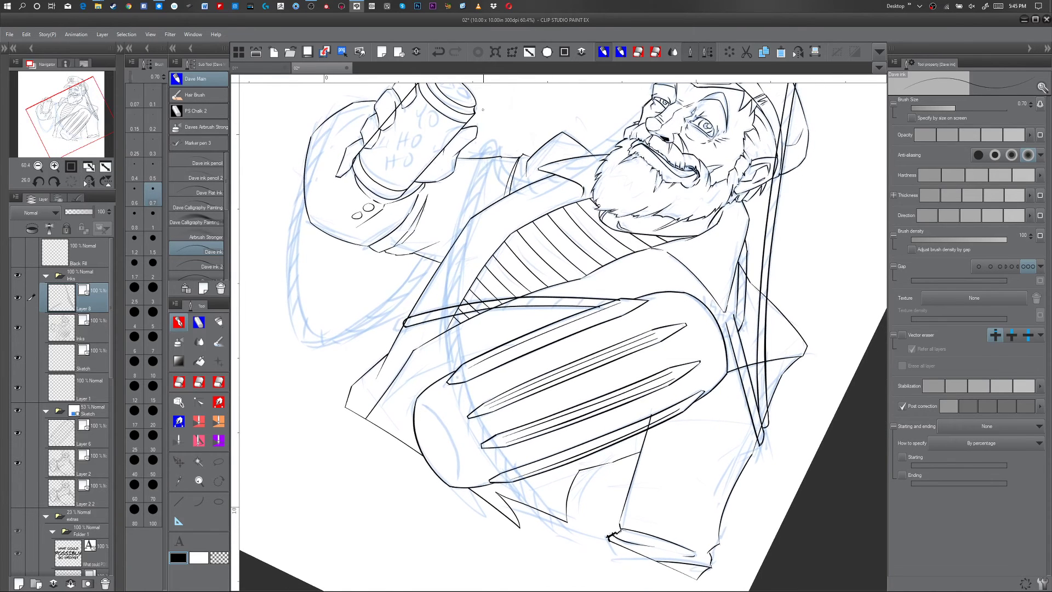
{"action": "mouse_move", "coordinate": [495, 151]}
{"action": "left_mouse_down"}
{"action": "mouse_move", "coordinate": [481, 187]}
{"action": "mouse_move", "coordinate": [463, 353]}
{"action": "mouse_move", "coordinate": [580, 534]}
{"action": "mouse_move", "coordinate": [606, 539]}
{"action": "left_mouse_up"}
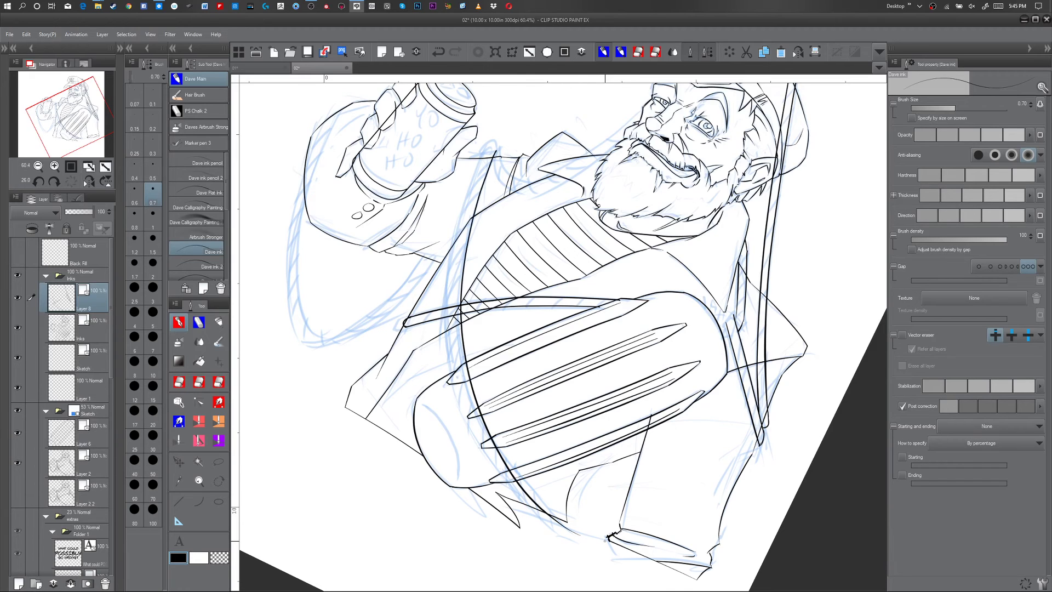
{"action": "mouse_move", "coordinate": [485, 148]}
{"action": "left_mouse_down"}
{"action": "mouse_move", "coordinate": [472, 177]}
{"action": "mouse_move", "coordinate": [467, 454]}
{"action": "mouse_move", "coordinate": [576, 529]}
{"action": "mouse_move", "coordinate": [558, 548]}
{"action": "left_mouse_up"}
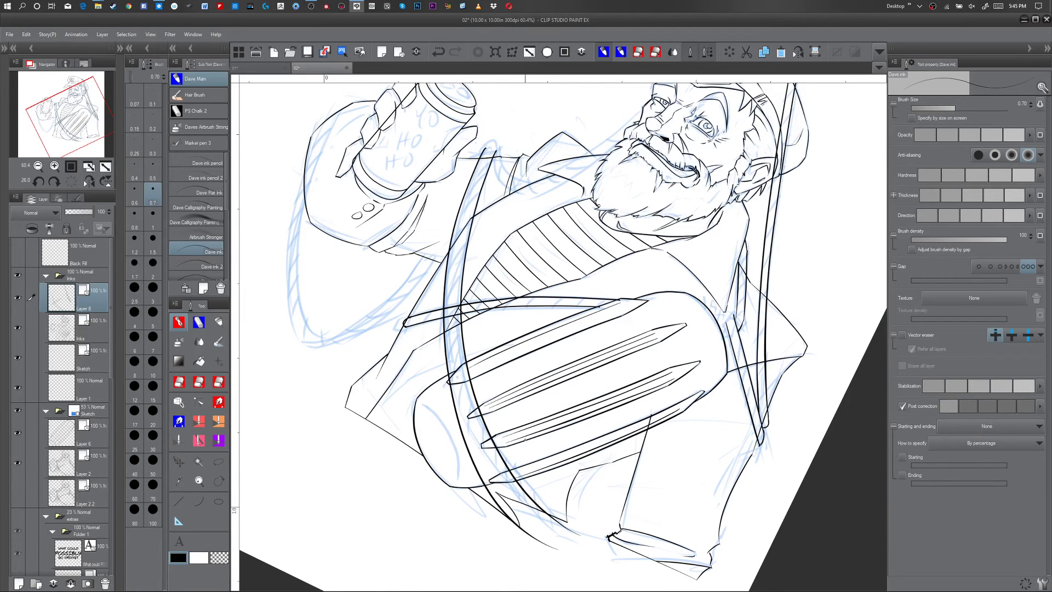
- Pinch the upper half of the long curved rope's edges, from beside the raised arm to the striped shirt, into even parallel curves
{"action": "key", "text": "y"}
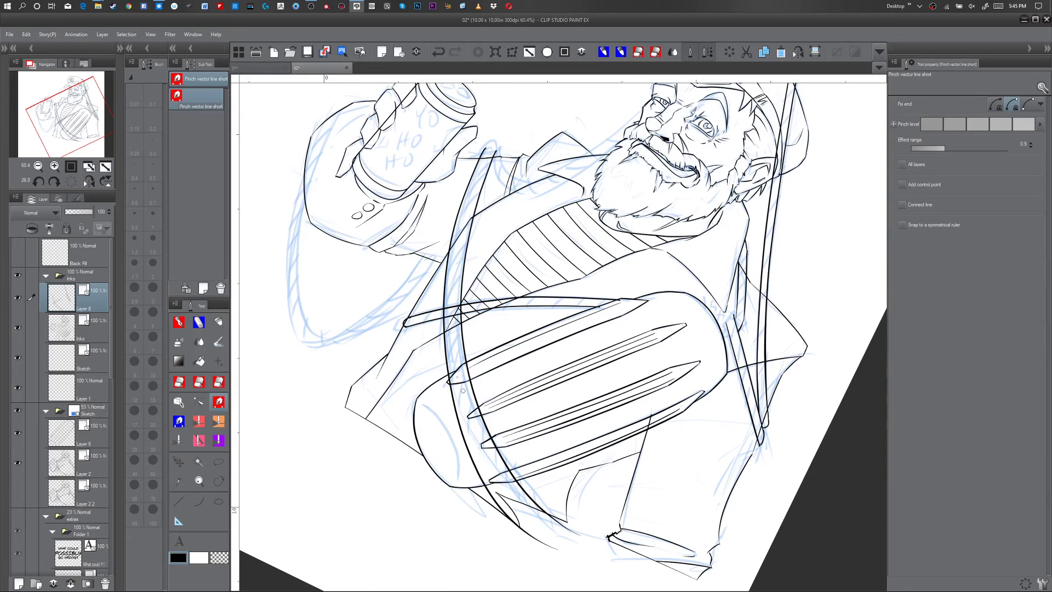
{"action": "left_click_drag", "start_coordinate": [466, 192], "coordinate": [469, 191]}
{"action": "left_click_drag", "start_coordinate": [487, 150], "coordinate": [484, 151]}
{"action": "left_click_drag", "start_coordinate": [453, 232], "coordinate": [457, 229]}
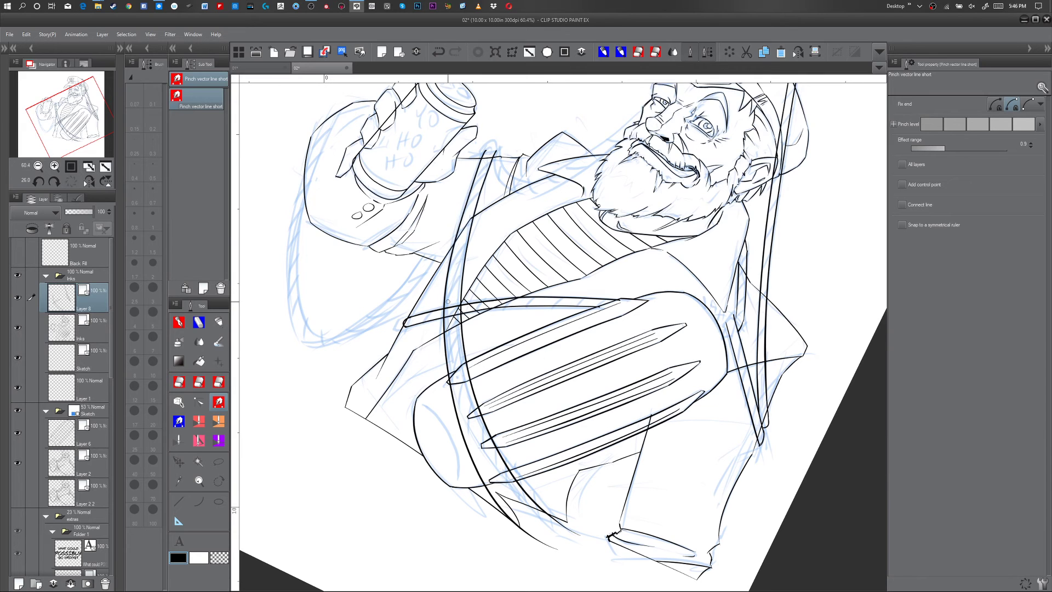
{"action": "left_click_drag", "start_coordinate": [444, 321], "coordinate": [448, 327]}
{"action": "left_click_drag", "start_coordinate": [450, 261], "coordinate": [452, 260]}
{"action": "left_click_drag", "start_coordinate": [468, 199], "coordinate": [468, 200]}
{"action": "left_click_drag", "start_coordinate": [454, 255], "coordinate": [453, 256]}
- Pinch the lower half of the curved rope's edges across the grooved shape so they stay evenly spaced down to its end
{"action": "left_click_drag", "start_coordinate": [468, 450], "coordinate": [477, 448]}
{"action": "left_click_drag", "start_coordinate": [455, 403], "coordinate": [466, 405]}
{"action": "left_click_drag", "start_coordinate": [496, 500], "coordinate": [519, 512]}
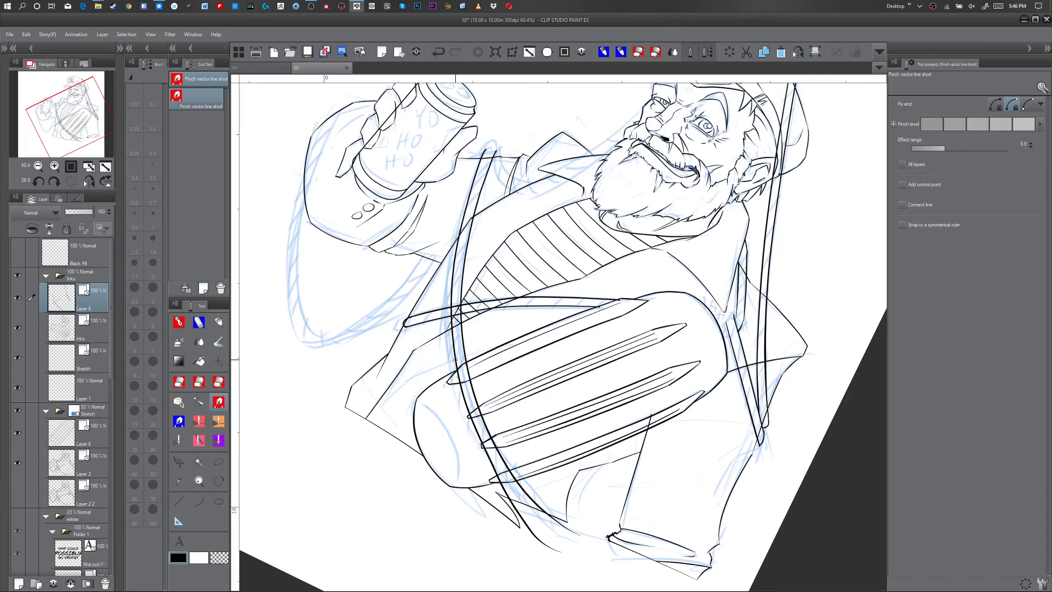
{"action": "left_click_drag", "start_coordinate": [522, 517], "coordinate": [527, 515]}
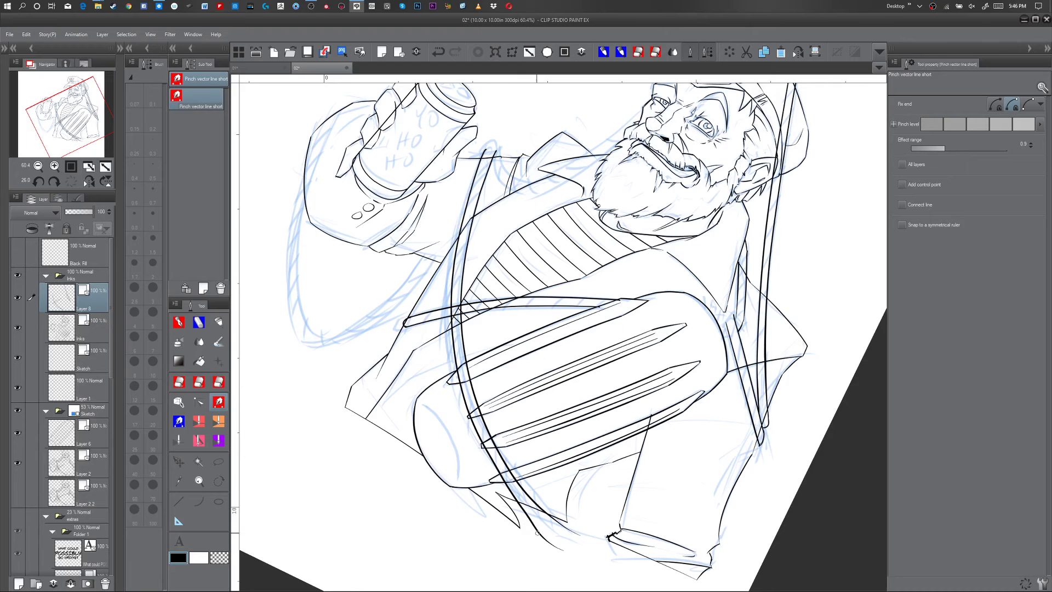
{"action": "left_click_drag", "start_coordinate": [540, 532], "coordinate": [516, 494]}
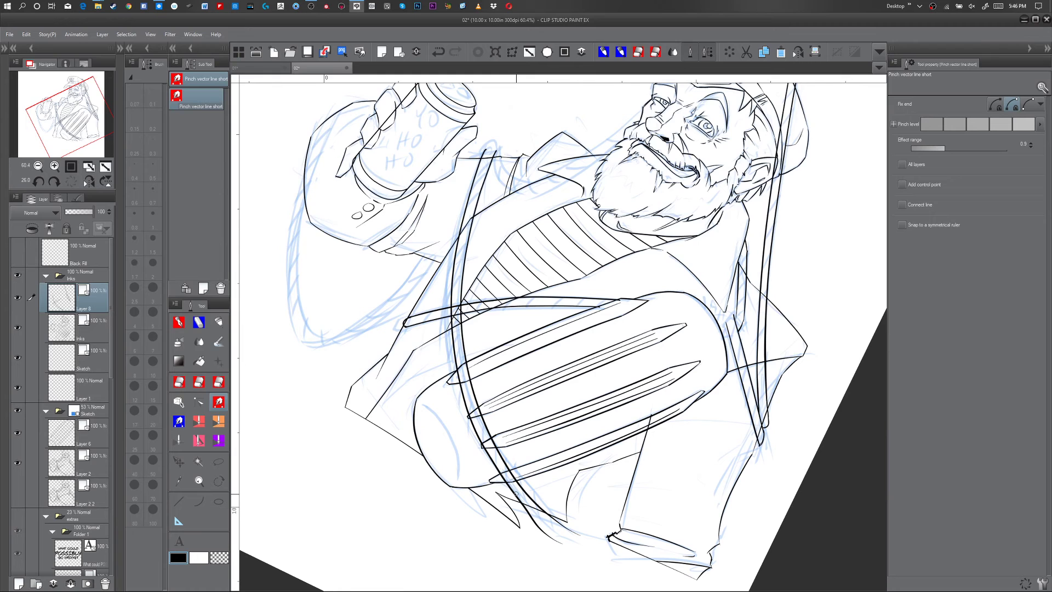
{"action": "left_click_drag", "start_coordinate": [478, 432], "coordinate": [476, 432]}
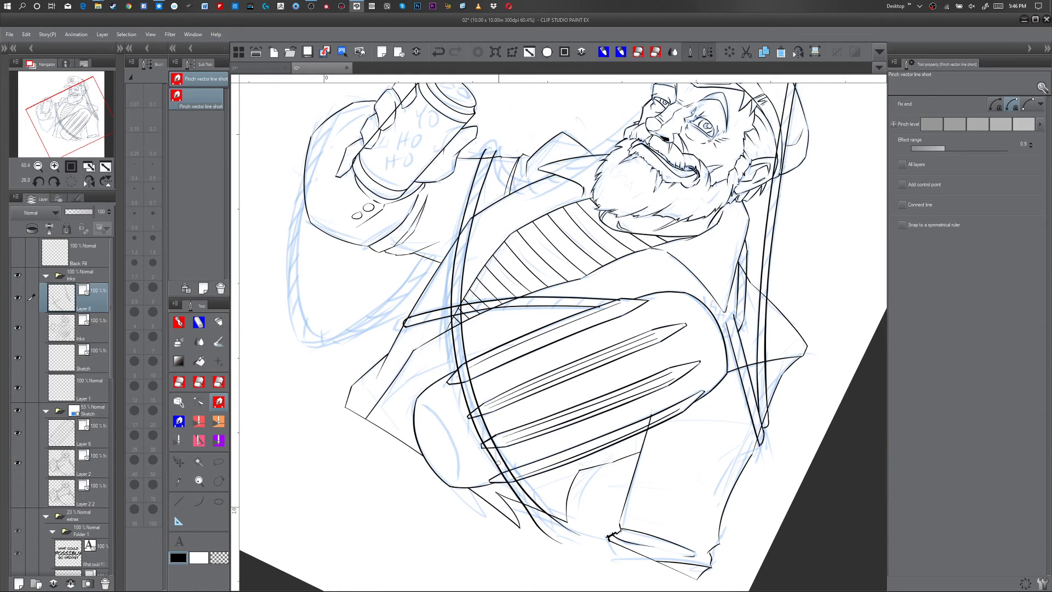
{"action": "left_click_drag", "start_coordinate": [508, 482], "coordinate": [505, 483]}
{"action": "left_click_drag", "start_coordinate": [541, 535], "coordinate": [554, 542]}
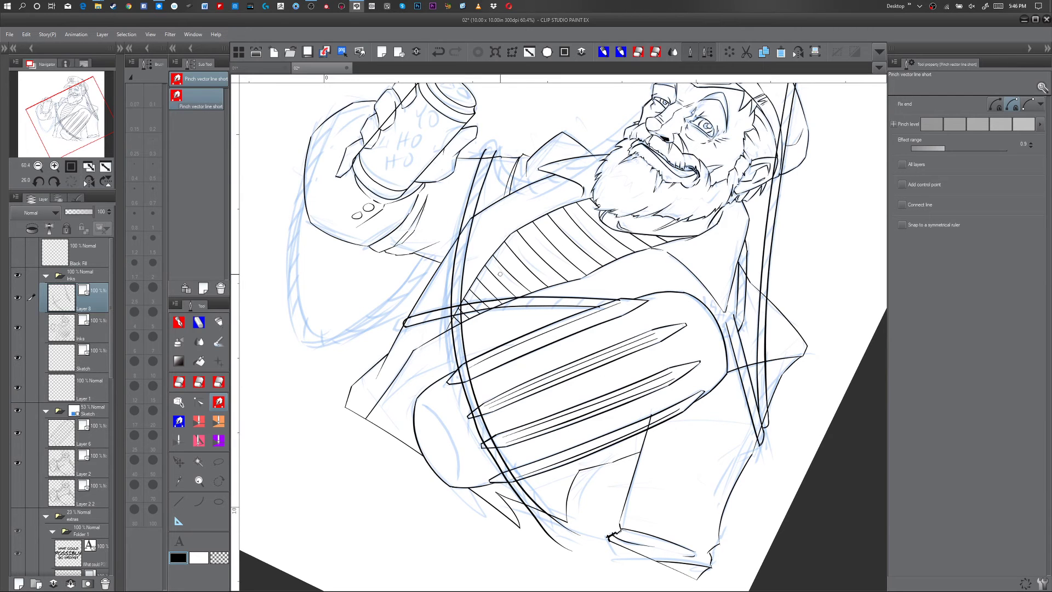
- Refine the curved rope's outer edge where it crosses the lower grooves by adjusting and adding vector control points
{"action": "key", "text": "p"}
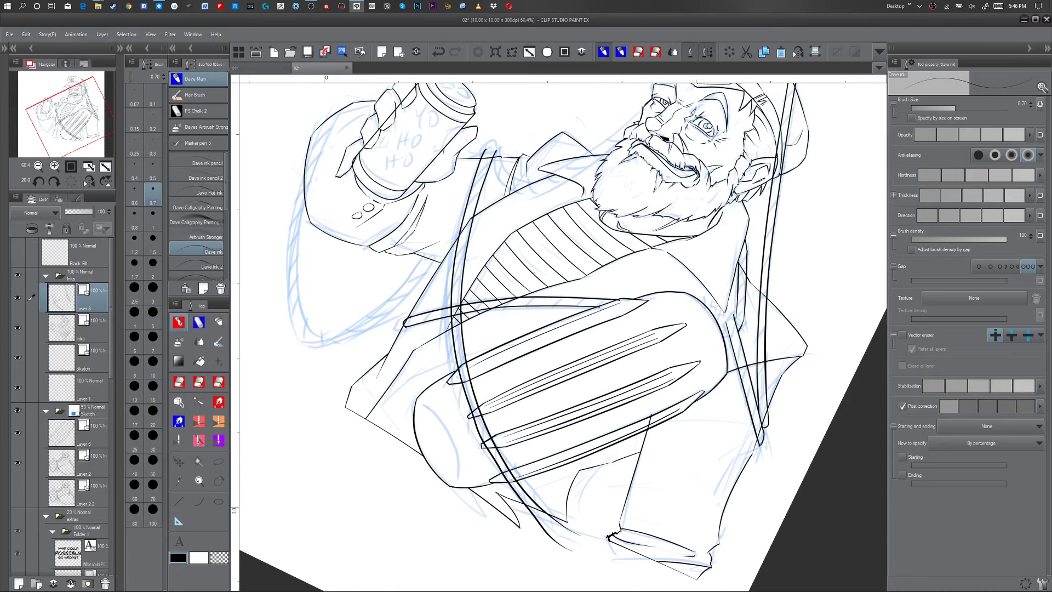
{"action": "left_click", "coordinate": [199, 402]}
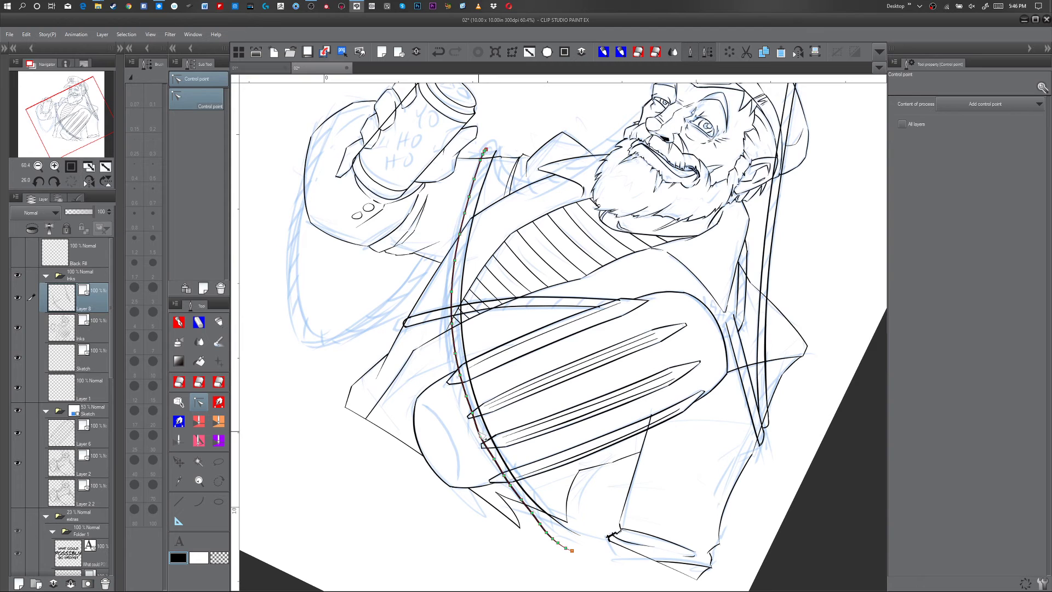
{"action": "key", "text": "slash"}
{"action": "left_click_drag", "start_coordinate": [498, 416], "coordinate": [510, 414]}
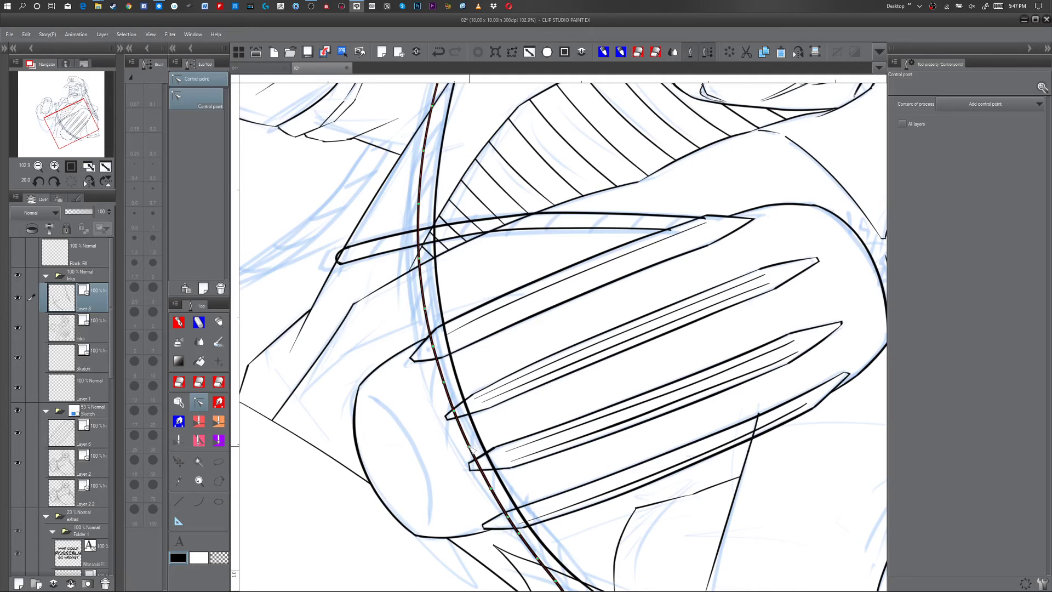
{"action": "left_click_drag", "start_coordinate": [469, 447], "coordinate": [468, 447]}
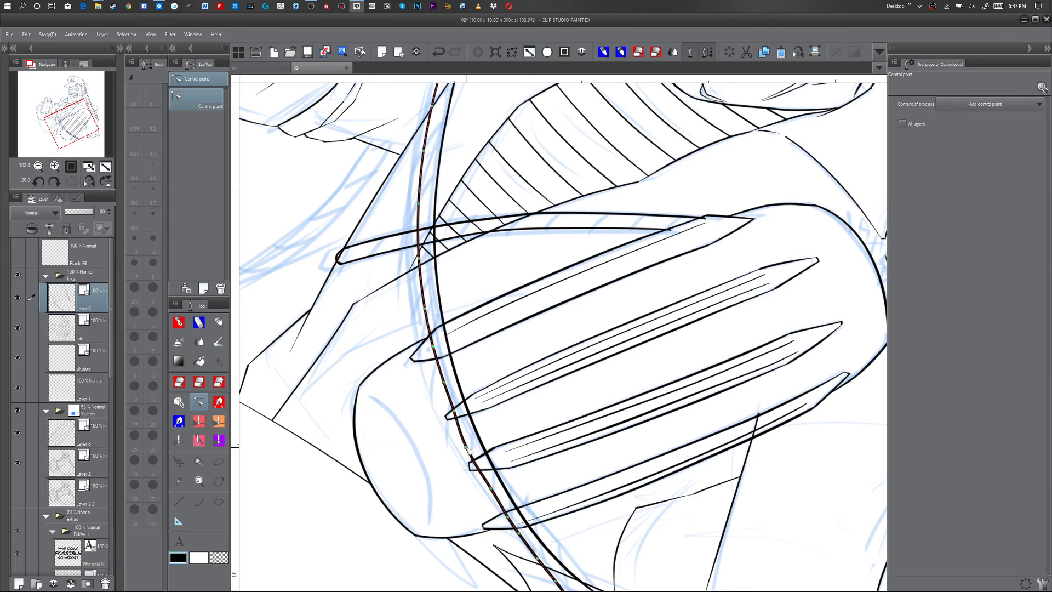
{"action": "left_click", "coordinate": [454, 412]}
{"action": "left_click", "coordinate": [467, 448]}
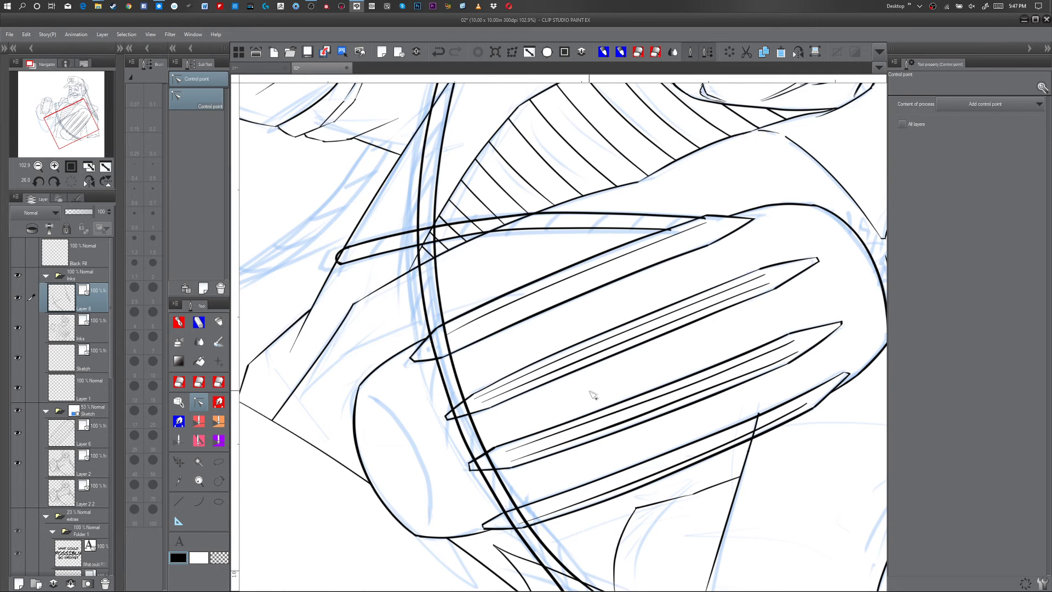
- Rotate the canvas and ink the two edges of the rope running from the cheek beside the beard down over the collar to the shoulder
{"action": "key", "text": "slash"}
{"action": "scroll", "coordinate": [586, 401], "scroll_direction": "down", "scroll_amount": 4}
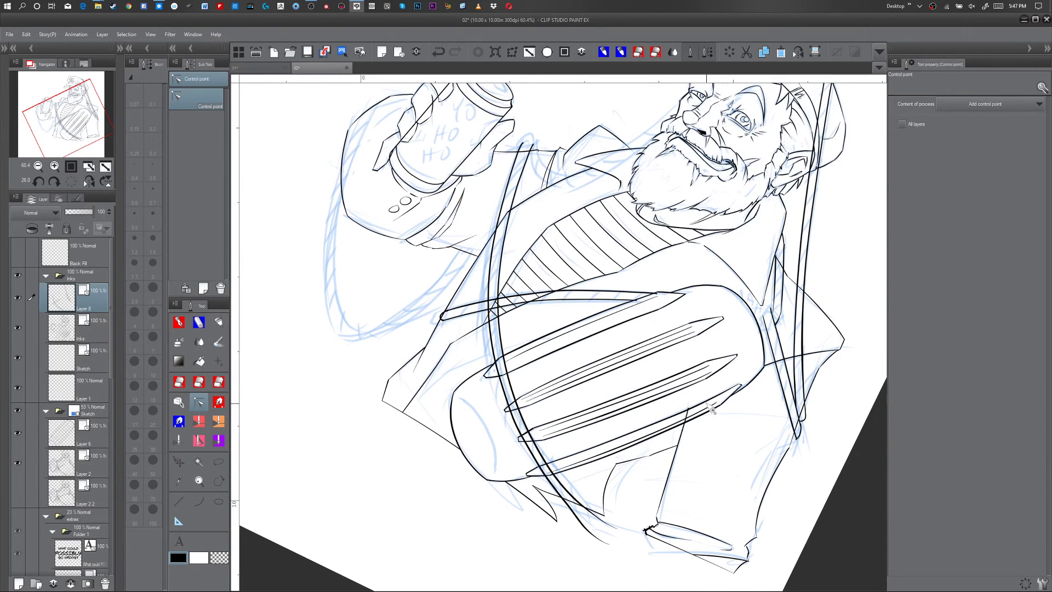
{"action": "key", "text": "p"}
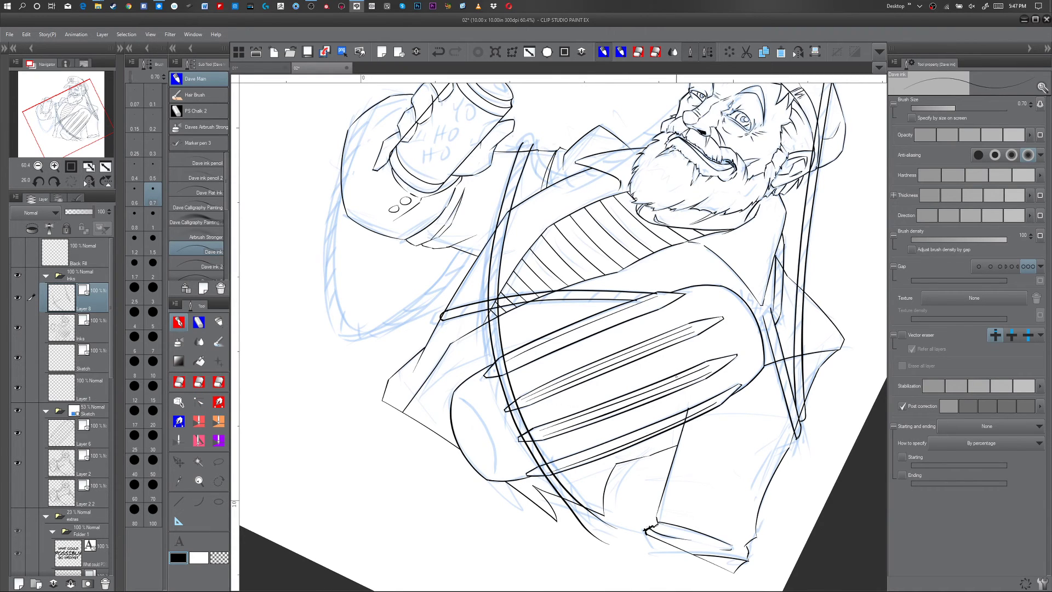
{"action": "key", "text": "shift+space"}
{"action": "left_click_drag", "start_coordinate": [678, 391], "coordinate": [660, 282]}
{"action": "key", "text": "space"}
{"action": "left_click_drag", "start_coordinate": [565, 227], "coordinate": [615, 426]}
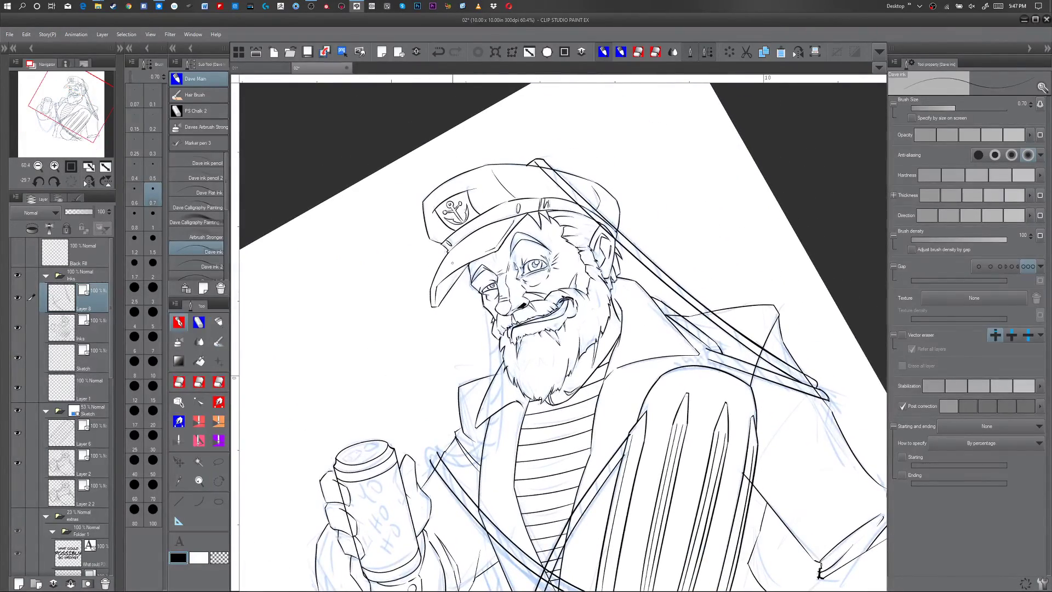
{"action": "left_click_drag", "start_coordinate": [492, 308], "coordinate": [458, 451]}
{"action": "key", "text": "ctrl+z"}
{"action": "mouse_move", "coordinate": [486, 303]}
{"action": "left_mouse_down"}
{"action": "mouse_move", "coordinate": [478, 438]}
{"action": "mouse_move", "coordinate": [449, 454]}
{"action": "left_mouse_up"}
- Pinch the two rope edges beside the beard and across the collar into smooth, evenly spaced curves
{"action": "key", "text": "y"}
{"action": "mouse_move", "coordinate": [459, 449]}
{"action": "left_mouse_down"}
{"action": "mouse_move", "coordinate": [447, 449]}
{"action": "mouse_move", "coordinate": [480, 443]}
{"action": "mouse_move", "coordinate": [485, 430]}
{"action": "mouse_move", "coordinate": [496, 357]}
{"action": "mouse_move", "coordinate": [445, 444]}
{"action": "left_mouse_up"}
{"action": "key", "text": "p"}
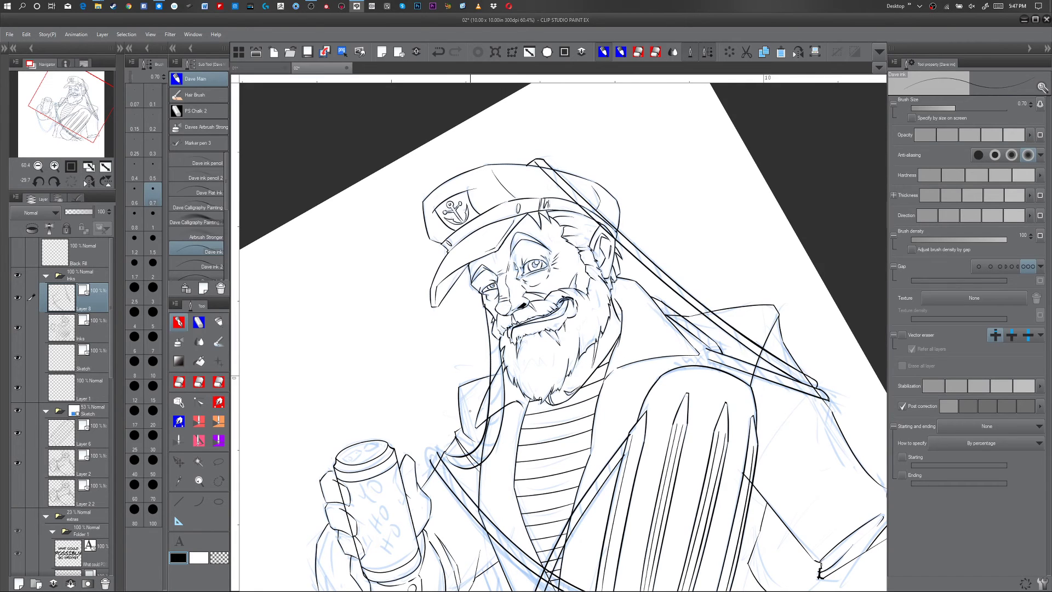
{"action": "key", "text": "y"}
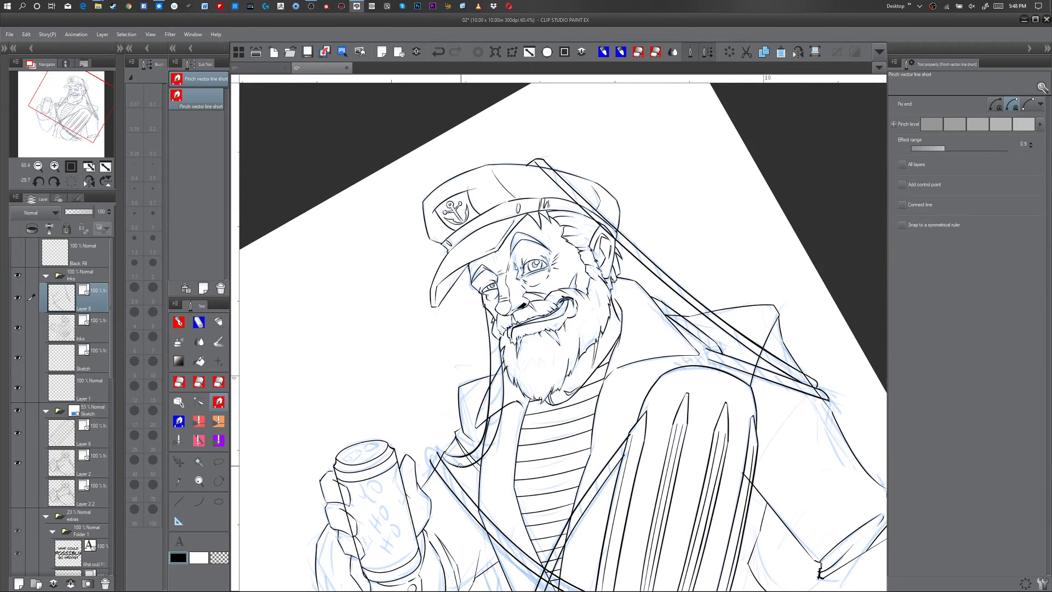
{"action": "left_click_drag", "start_coordinate": [503, 402], "coordinate": [500, 405]}
{"action": "mouse_move", "coordinate": [499, 357]}
{"action": "left_mouse_down"}
{"action": "mouse_move", "coordinate": [501, 347]}
{"action": "mouse_move", "coordinate": [496, 407]}
{"action": "left_mouse_up"}
{"action": "mouse_move", "coordinate": [489, 445]}
{"action": "left_mouse_down"}
{"action": "mouse_move", "coordinate": [446, 462]}
{"action": "mouse_move", "coordinate": [463, 465]}
{"action": "left_mouse_up"}
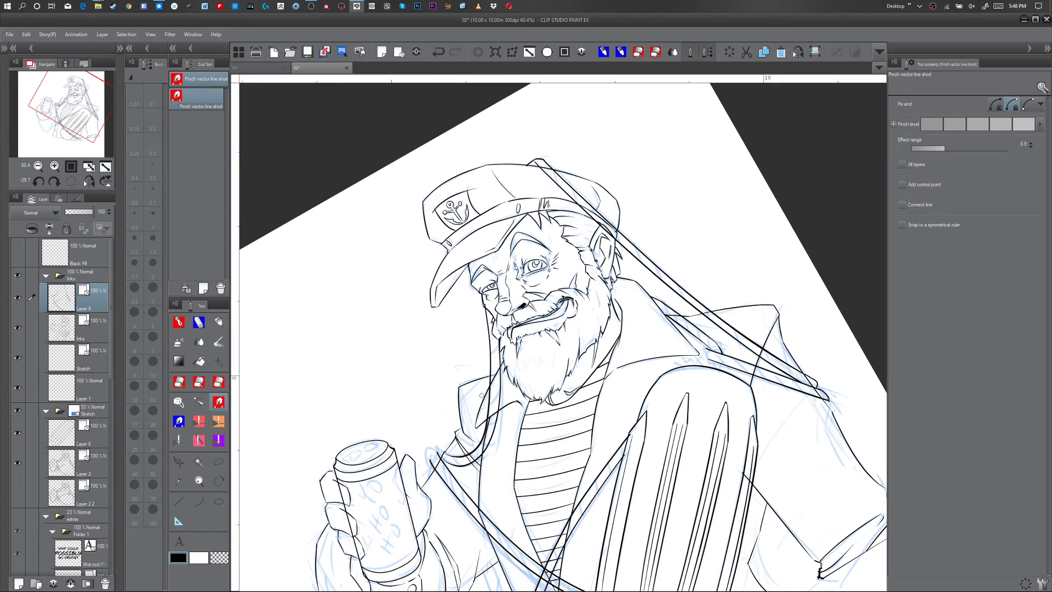
{"action": "left_click_drag", "start_coordinate": [500, 381], "coordinate": [498, 386]}
{"action": "left_click_drag", "start_coordinate": [488, 445], "coordinate": [492, 443]}
{"action": "left_click_drag", "start_coordinate": [499, 403], "coordinate": [500, 383]}
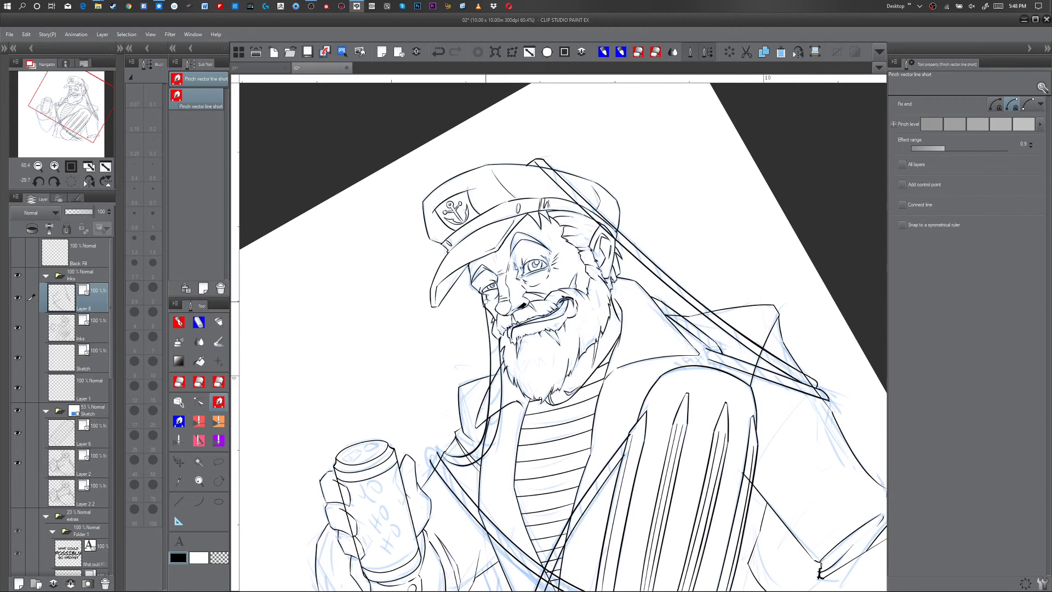
- Set the Simplify vector line brush size to 2.00 and simplify the rope edge closest to the beard
{"action": "key", "text": "e"}
{"action": "key", "text": "ctrl+space"}
{"action": "left_click_drag", "start_coordinate": [501, 401], "coordinate": [520, 395]}
{"action": "key", "text": "p"}
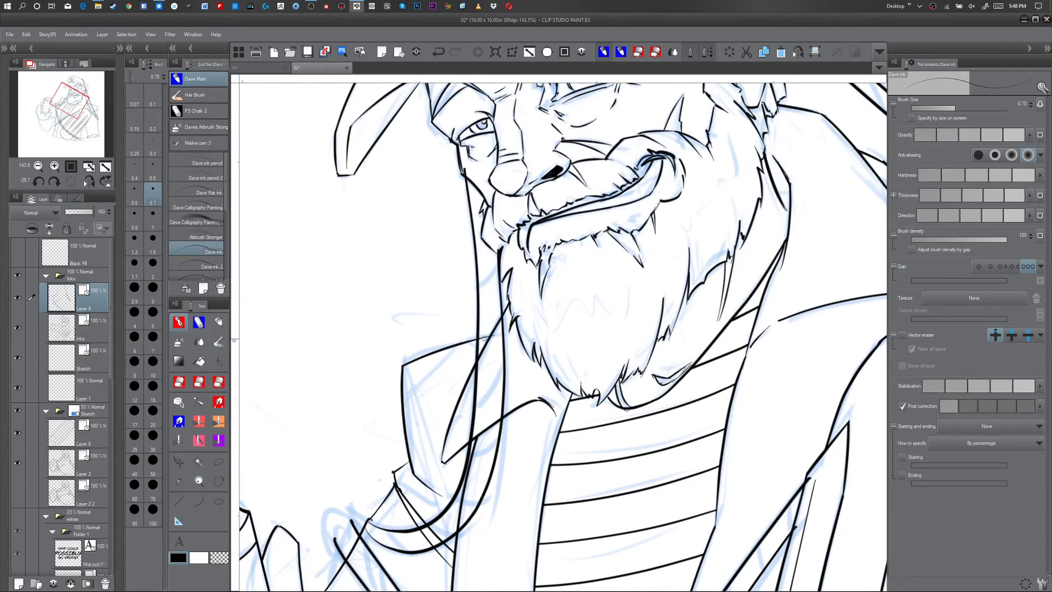
{"action": "left_click", "coordinate": [198, 401]}
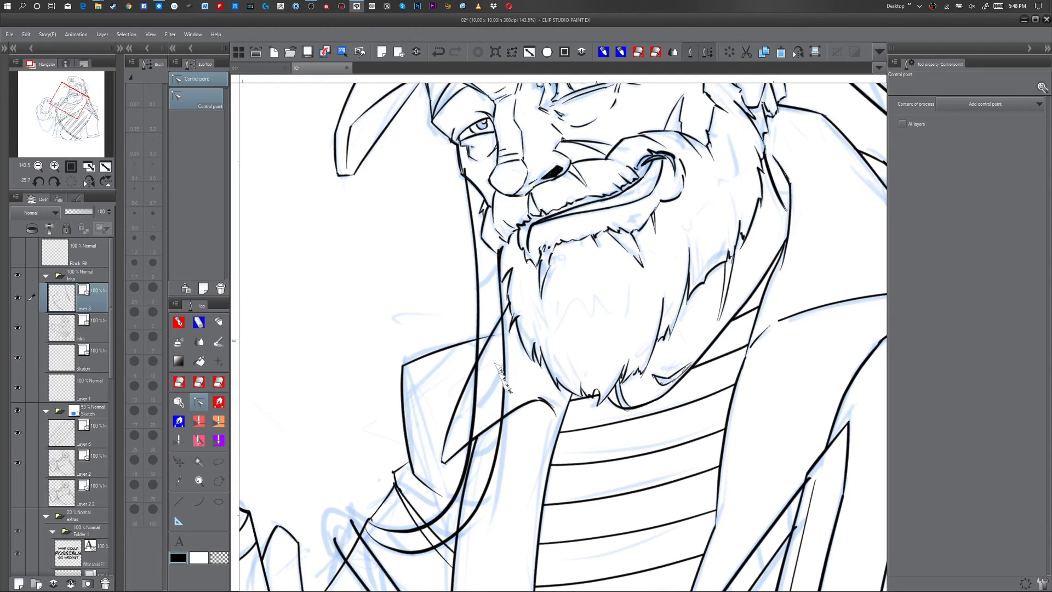
{"action": "left_click", "coordinate": [219, 440]}
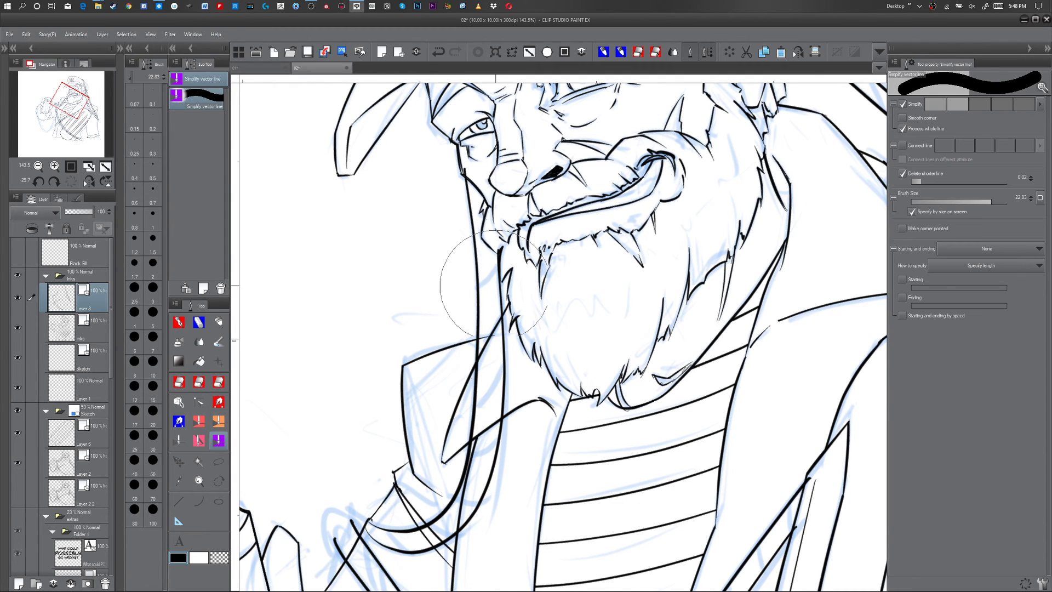
{"action": "left_click", "coordinate": [153, 265]}
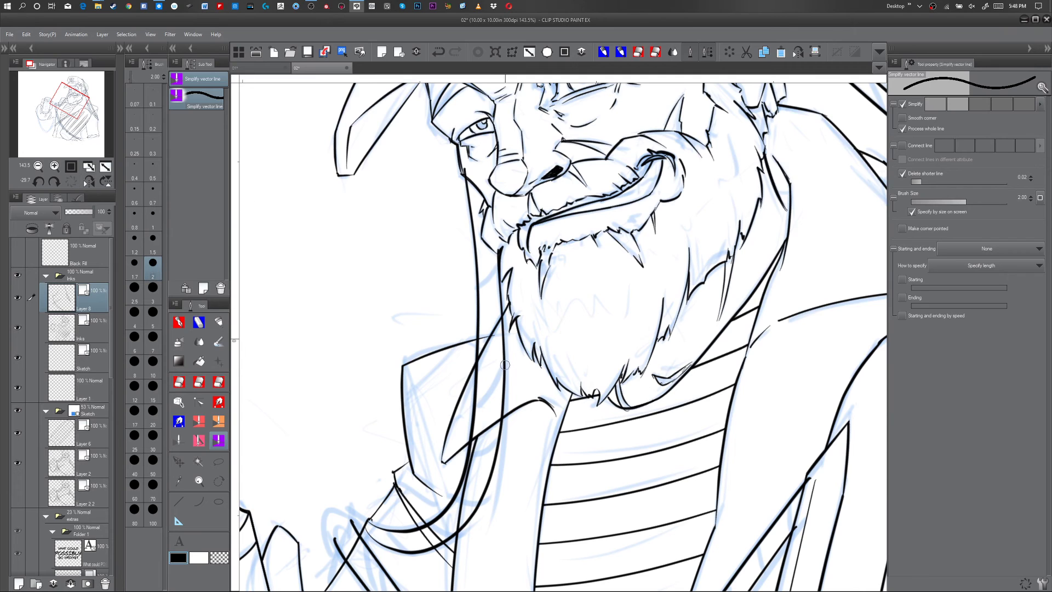
- Adjust the control points of the rope edge closest to the beard, from the mid-beard curve down to its end at the shoulder
{"action": "left_click", "coordinate": [199, 401]}
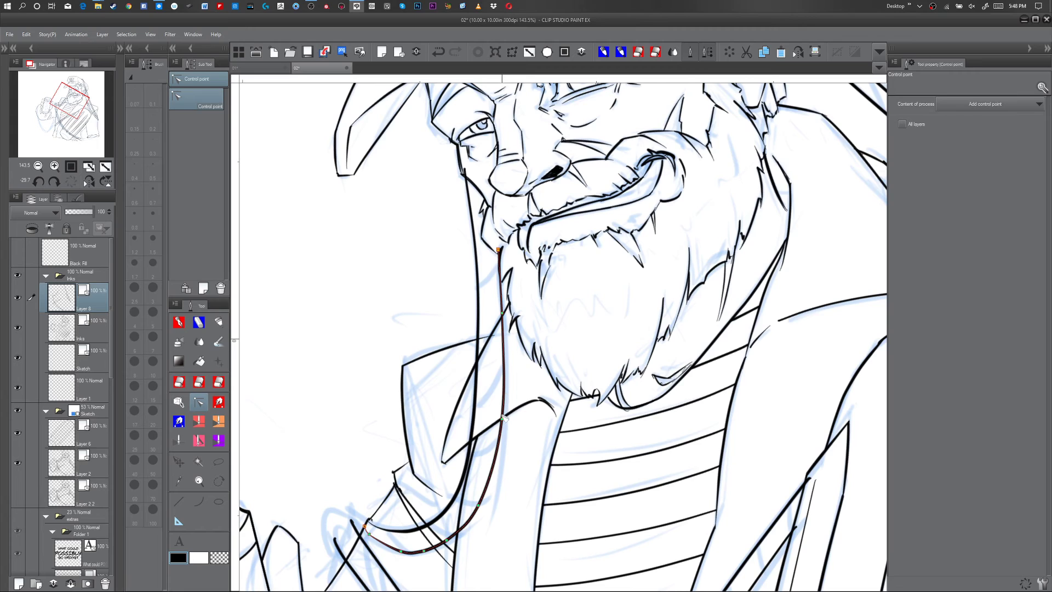
{"action": "left_click_drag", "start_coordinate": [503, 421], "coordinate": [498, 423]}
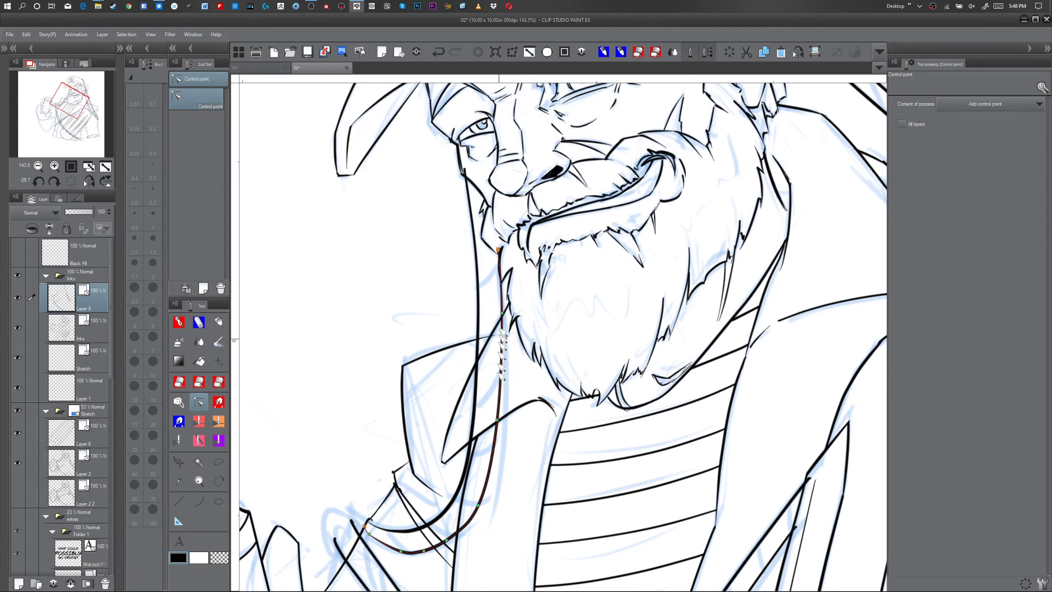
{"action": "left_click_drag", "start_coordinate": [502, 313], "coordinate": [500, 315]}
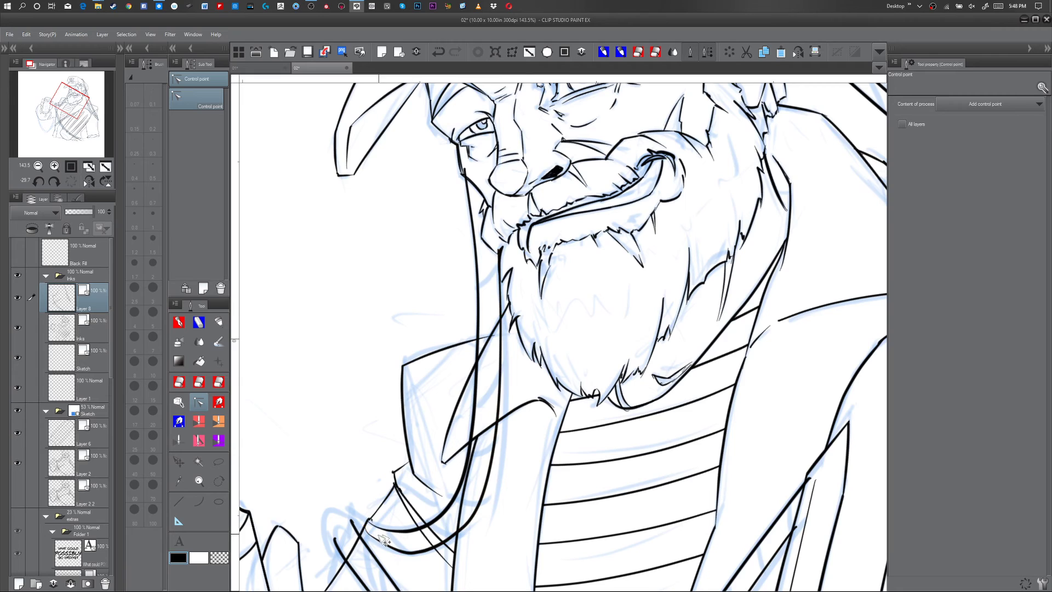
{"action": "left_click_drag", "start_coordinate": [365, 527], "coordinate": [360, 532]}
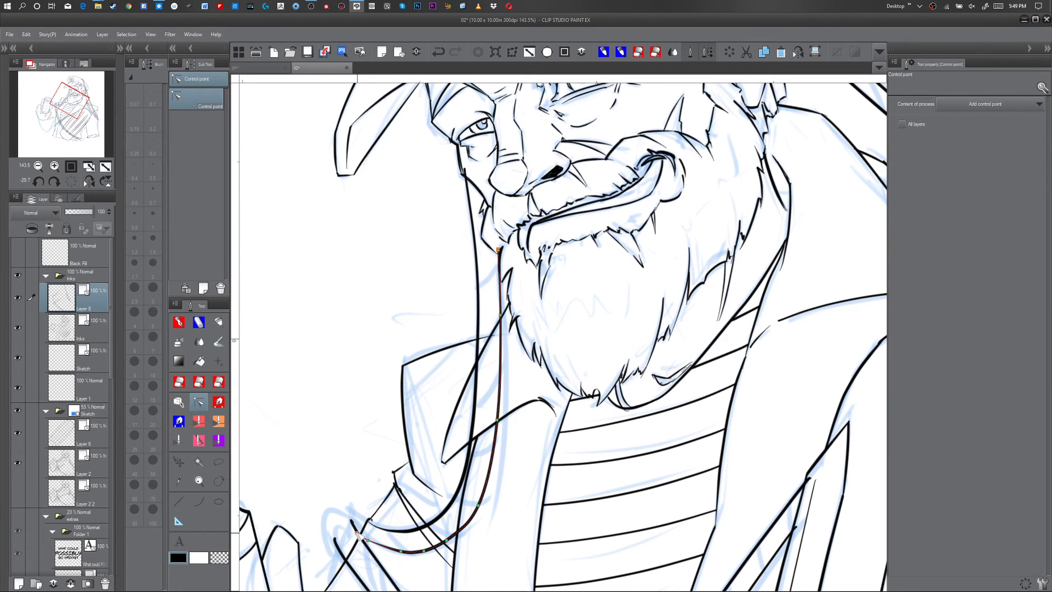
{"action": "left_click", "coordinate": [401, 553]}
{"action": "left_click", "coordinate": [426, 552]}
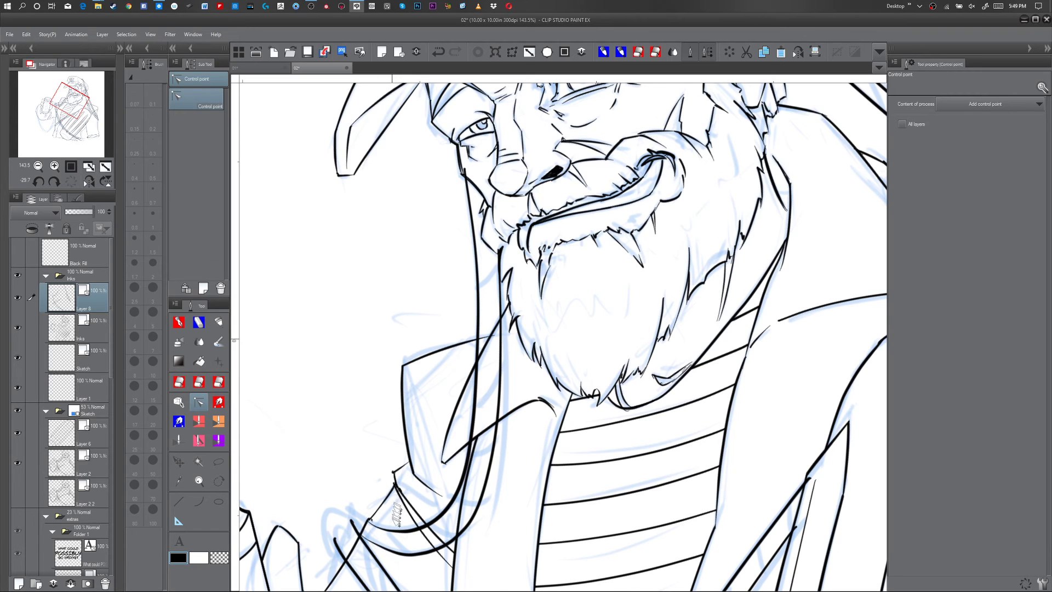
- Ink the rounded bend at the shoulder that joins the collar rope to the long rope crossing the body
{"action": "left_click_drag", "start_coordinate": [390, 529], "coordinate": [438, 455]}
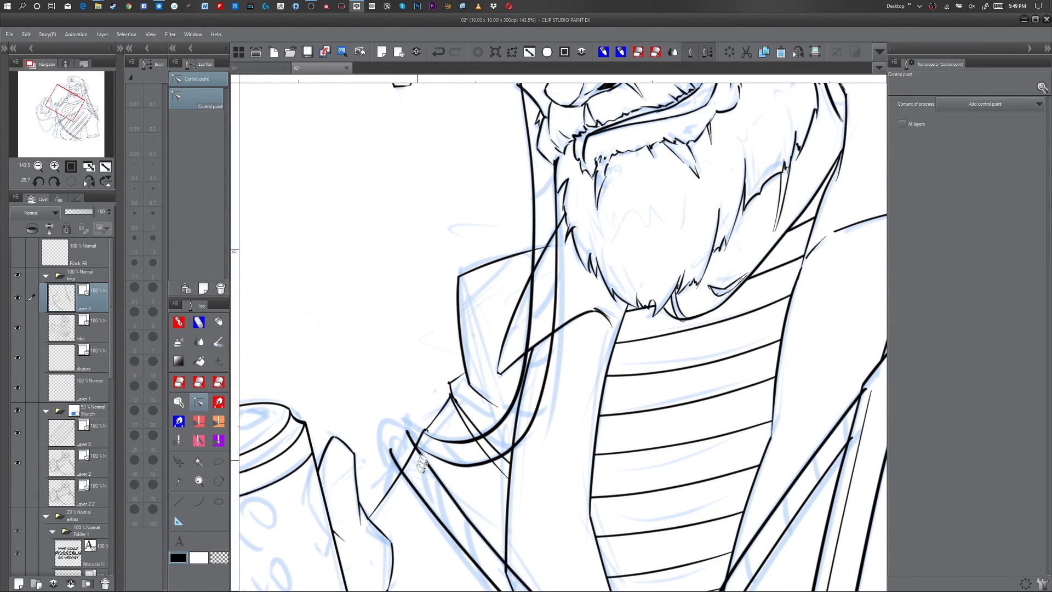
{"action": "key", "text": "p"}
{"action": "mouse_move", "coordinate": [396, 466]}
{"action": "left_mouse_down"}
{"action": "mouse_move", "coordinate": [433, 430]}
{"action": "mouse_move", "coordinate": [408, 434]}
{"action": "mouse_move", "coordinate": [426, 431]}
{"action": "mouse_move", "coordinate": [414, 428]}
{"action": "mouse_move", "coordinate": [435, 440]}
{"action": "left_mouse_up"}
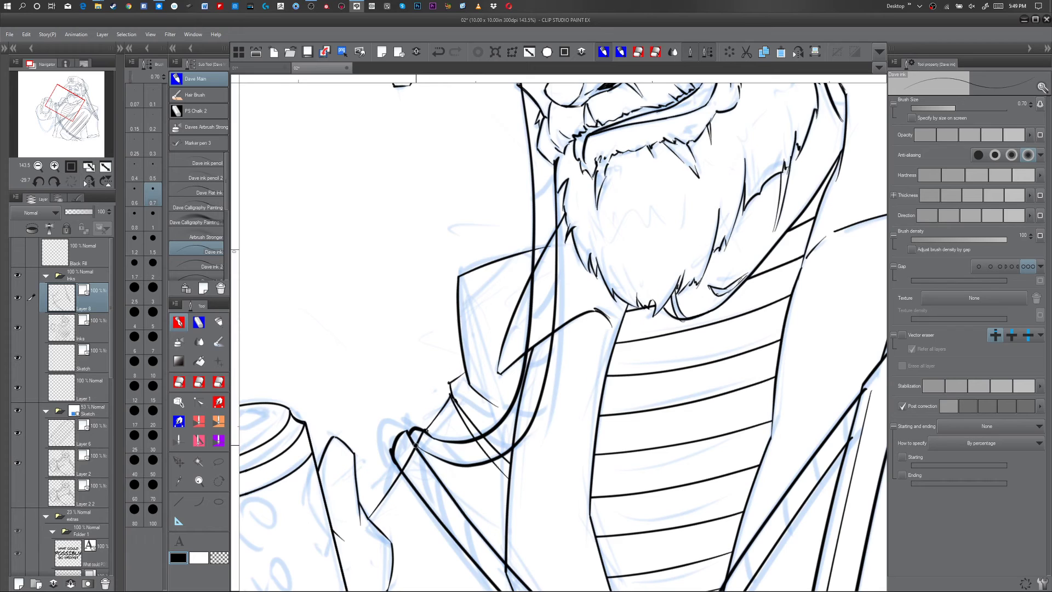
{"action": "left_click_drag", "start_coordinate": [416, 449], "coordinate": [436, 459]}
- Rotate the canvas back near upright and ink the two outer-side edges of the rope loop hanging below the raised forearm
{"action": "key", "text": "ctrl+space"}
{"action": "left_click_drag", "start_coordinate": [547, 464], "coordinate": [519, 481]}
{"action": "key", "text": "space"}
{"action": "mouse_move", "coordinate": [627, 504]}
{"action": "left_mouse_down"}
{"action": "mouse_move", "coordinate": [582, 337]}
{"action": "mouse_move", "coordinate": [572, 337]}
{"action": "left_mouse_up"}
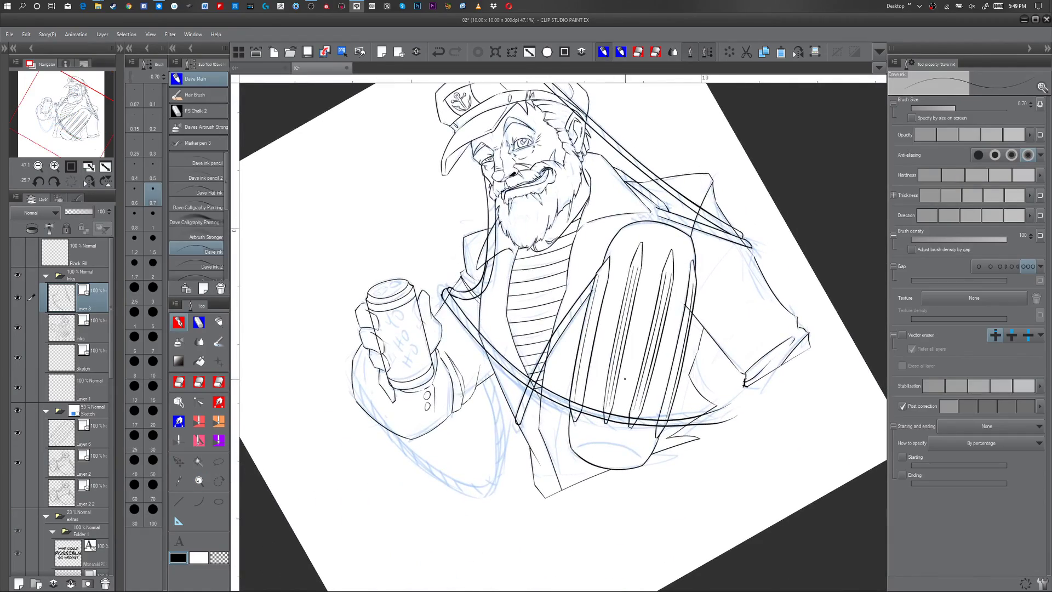
{"action": "key", "text": "shift+space"}
{"action": "left_click_drag", "start_coordinate": [671, 340], "coordinate": [660, 417]}
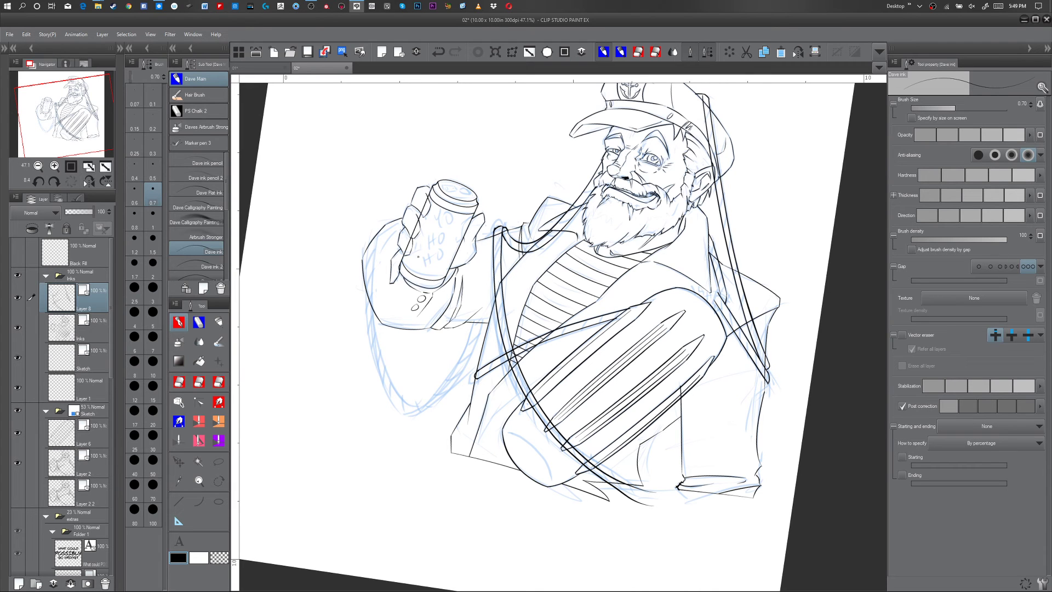
{"action": "left_click_drag", "start_coordinate": [381, 436], "coordinate": [445, 454]}
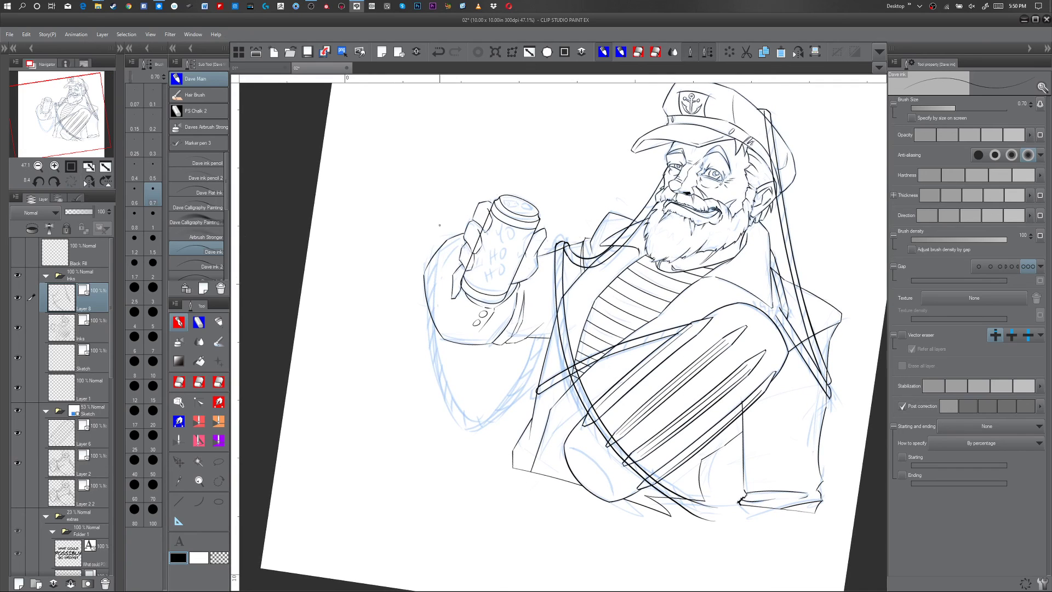
{"action": "mouse_move", "coordinate": [440, 247]}
{"action": "left_mouse_down"}
{"action": "mouse_move", "coordinate": [435, 335]}
{"action": "mouse_move", "coordinate": [493, 416]}
{"action": "left_mouse_up"}
{"action": "mouse_move", "coordinate": [431, 248]}
{"action": "left_mouse_down"}
{"action": "mouse_move", "coordinate": [428, 361]}
{"action": "mouse_move", "coordinate": [476, 433]}
{"action": "left_mouse_up"}
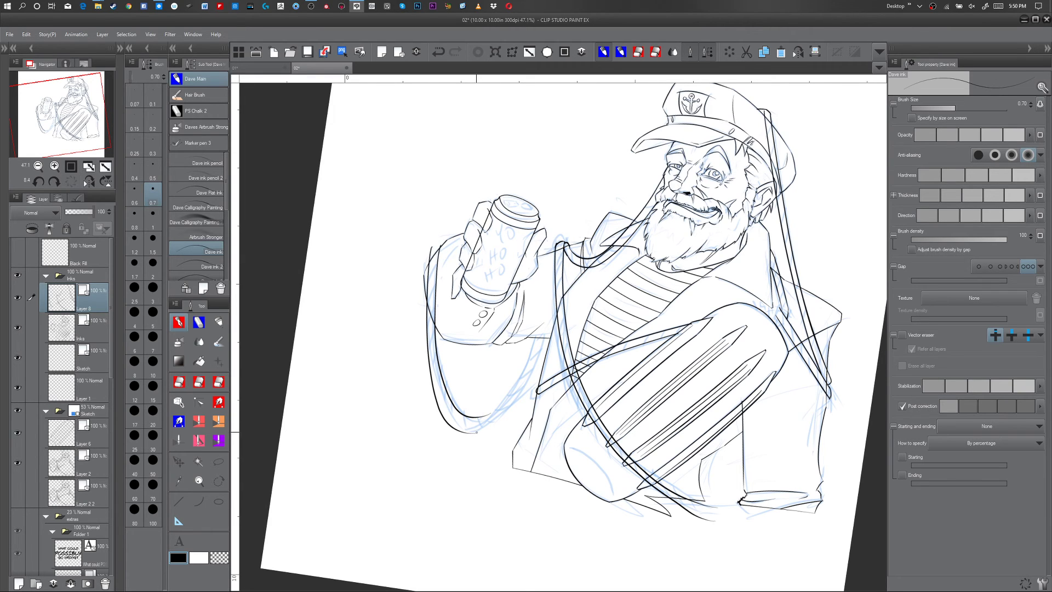
- Set the effect range of the Pinch vector line tool to 2.2
{"action": "key", "text": "y"}
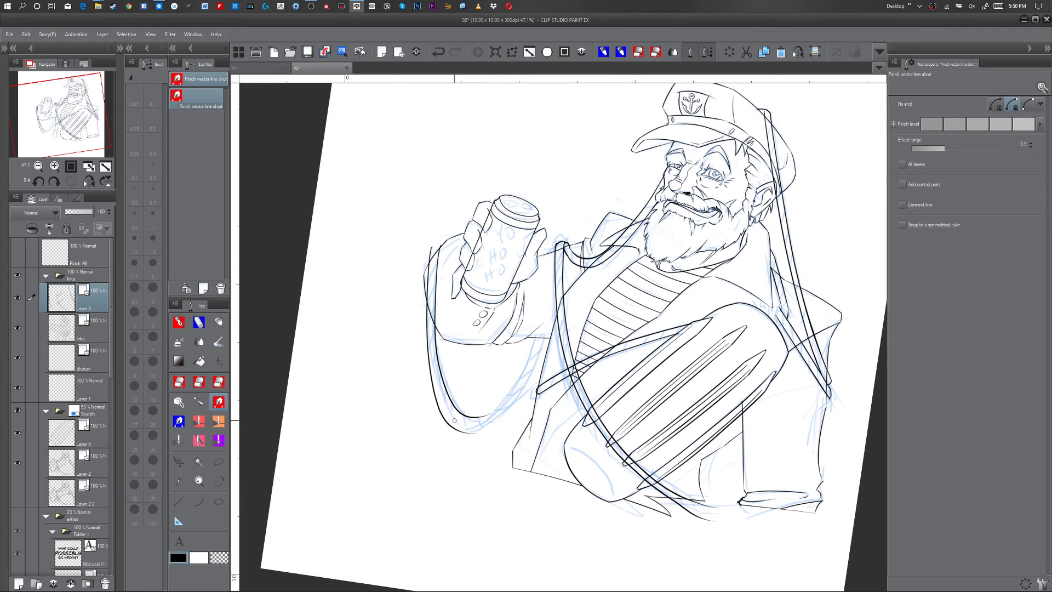
{"action": "left_click_drag", "start_coordinate": [943, 148], "coordinate": [985, 148]}
{"action": "left_click_drag", "start_coordinate": [941, 148], "coordinate": [928, 147]}
{"action": "left_click", "coordinate": [199, 322]}
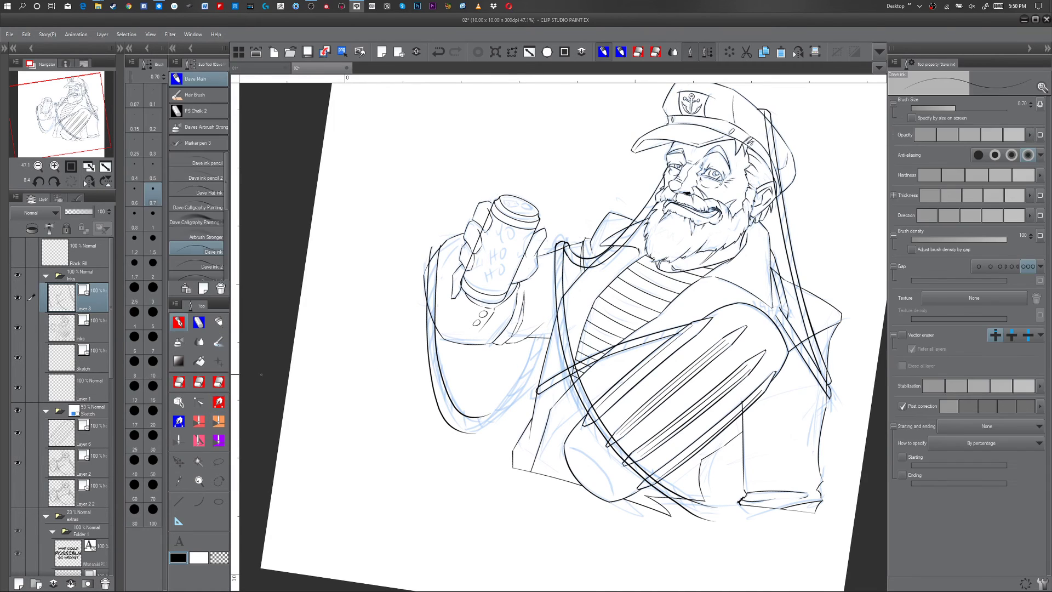
{"action": "left_click", "coordinate": [218, 401]}
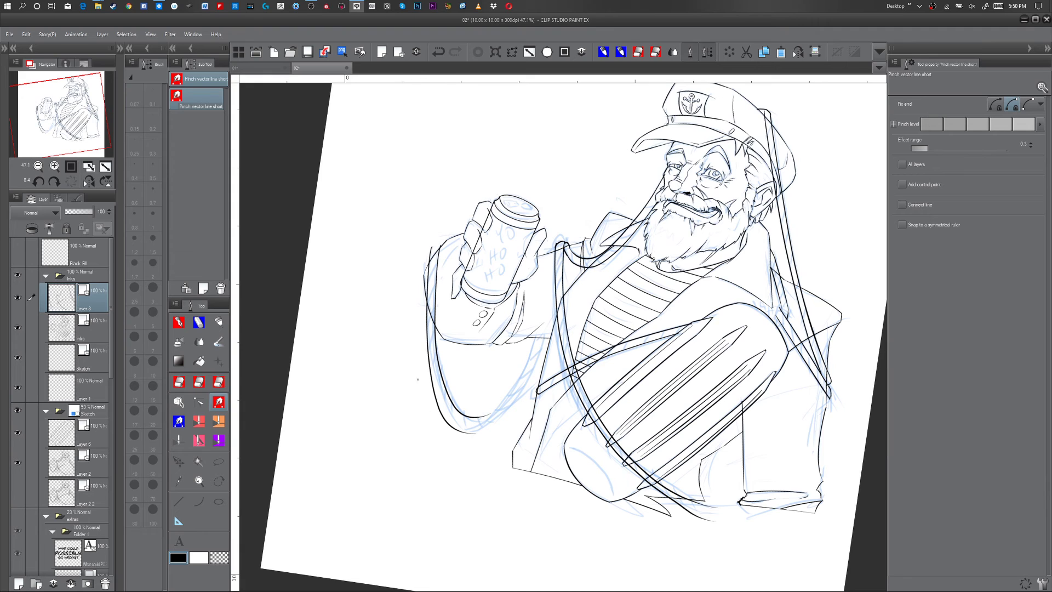
{"action": "left_click_drag", "start_coordinate": [461, 447], "coordinate": [479, 429], "text": "ctrl+alt"}
- Ink the two body-side edges of the hanging rope loop from the sleeve down to the loop's lowest point
{"action": "key", "text": "p"}
{"action": "left_click_drag", "start_coordinate": [534, 338], "coordinate": [484, 412]}
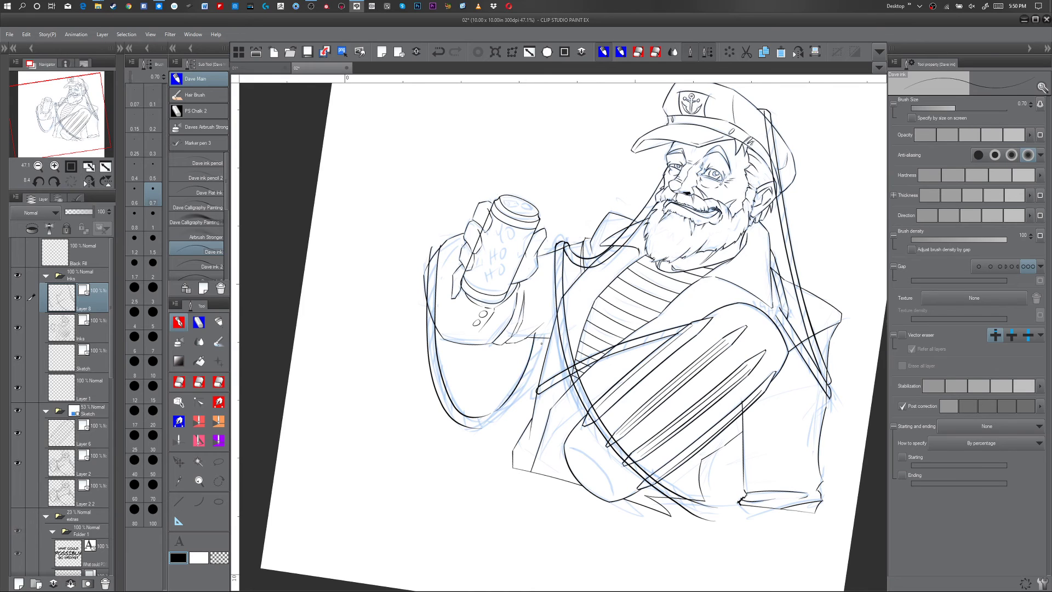
{"action": "mouse_move", "coordinate": [543, 333]}
{"action": "left_mouse_down"}
{"action": "mouse_move", "coordinate": [508, 409]}
{"action": "mouse_move", "coordinate": [484, 420]}
{"action": "left_mouse_up"}
{"action": "key", "text": "ctrl+z"}
{"action": "mouse_move", "coordinate": [545, 333]}
{"action": "left_mouse_down"}
{"action": "mouse_move", "coordinate": [532, 375]}
{"action": "mouse_move", "coordinate": [481, 437]}
{"action": "left_mouse_up"}
- Pinch the outer edge at the base of the hanging loop so both sides meet in one smooth curve
{"action": "key", "text": "y"}
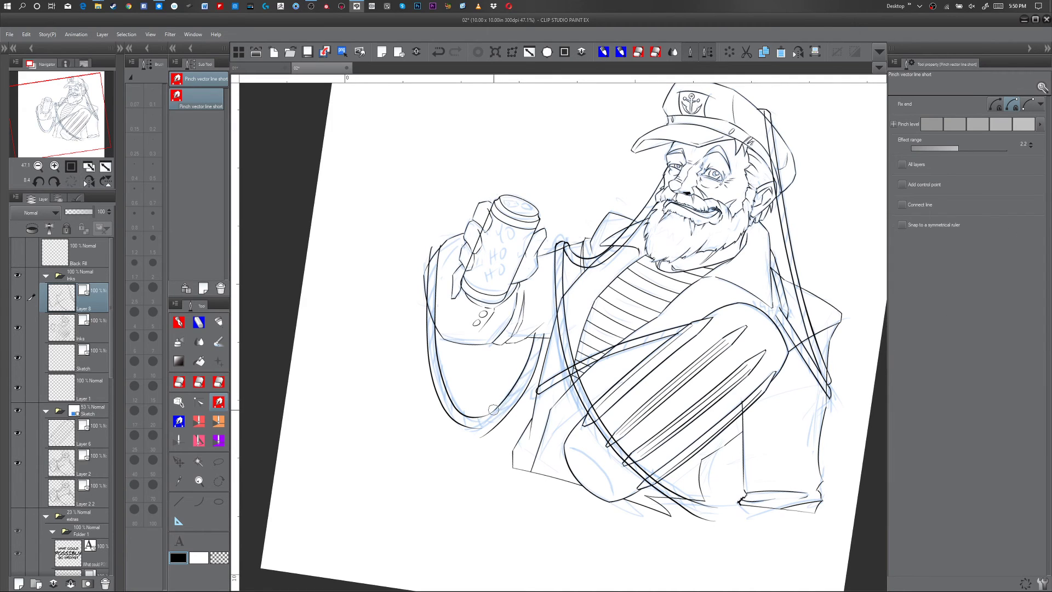
{"action": "left_click_drag", "start_coordinate": [488, 435], "coordinate": [491, 428]}
{"action": "key", "text": "p"}
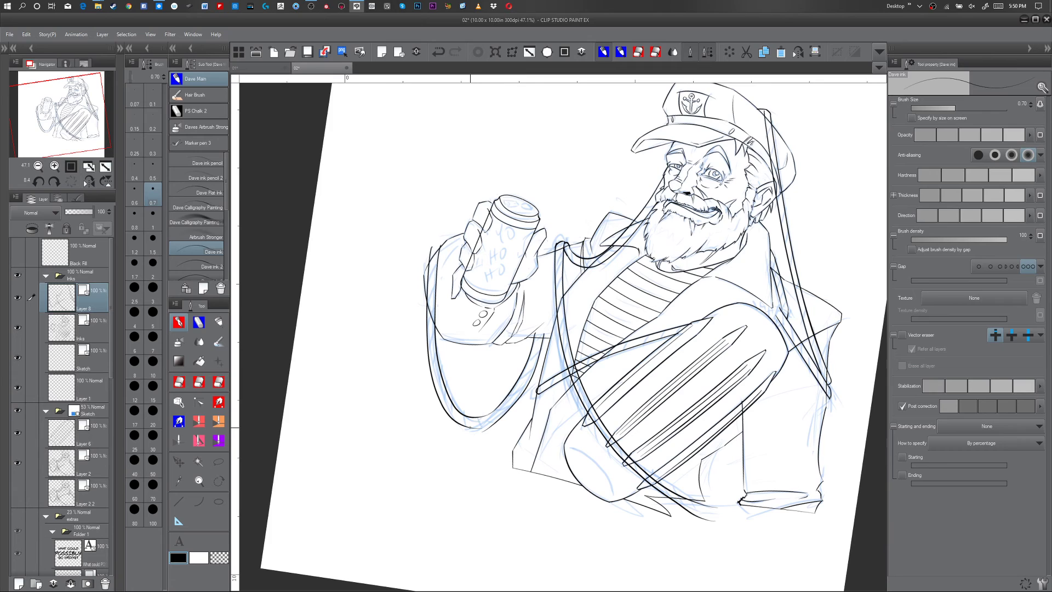
{"action": "key", "text": "y"}
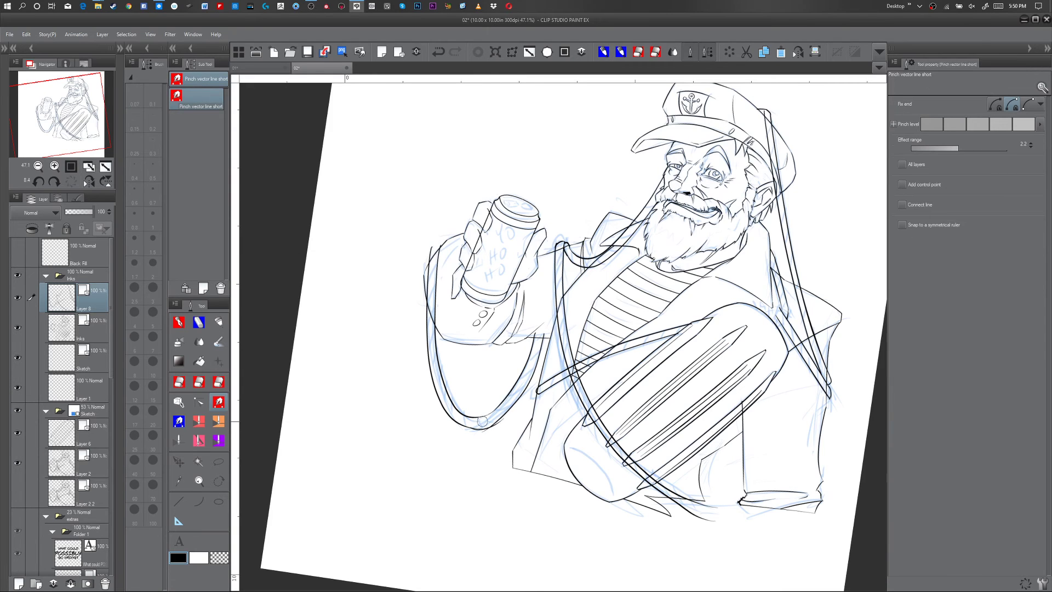
{"action": "left_click_drag", "start_coordinate": [492, 441], "coordinate": [483, 453]}
{"action": "key", "text": "p"}
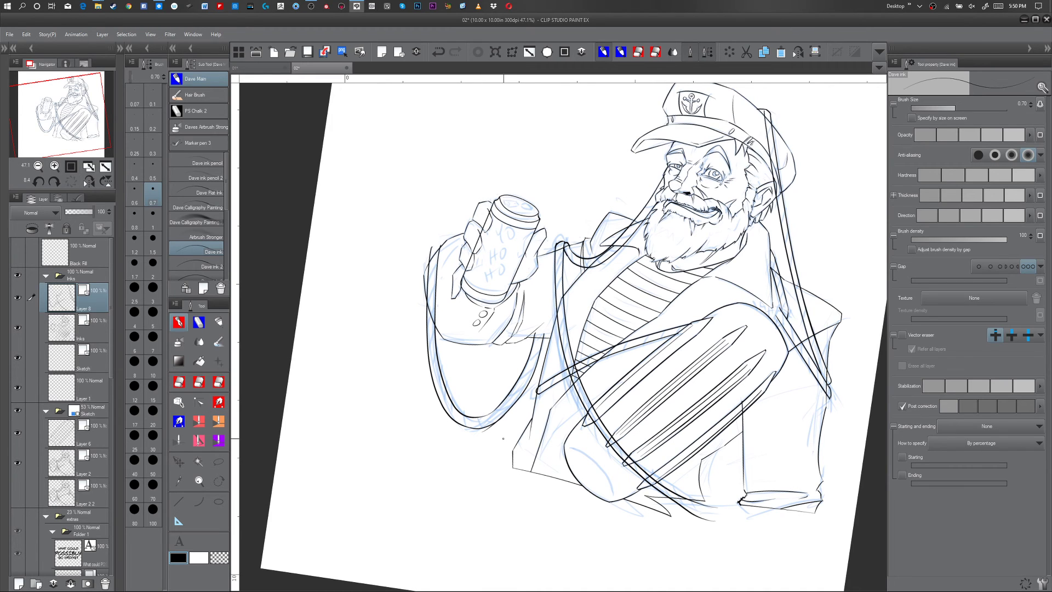
- Ink the short curve at the hanging loop's upper end near the hand and erase the overlapping line ends along its lower curve
{"action": "left_click_drag", "start_coordinate": [431, 247], "coordinate": [447, 239]}
{"action": "key", "text": "ctrl+z"}
{"action": "left_click_drag", "start_coordinate": [431, 247], "coordinate": [457, 232]}
{"action": "key", "text": "ctrl+space"}
{"action": "left_click_drag", "start_coordinate": [501, 414], "coordinate": [528, 402]}
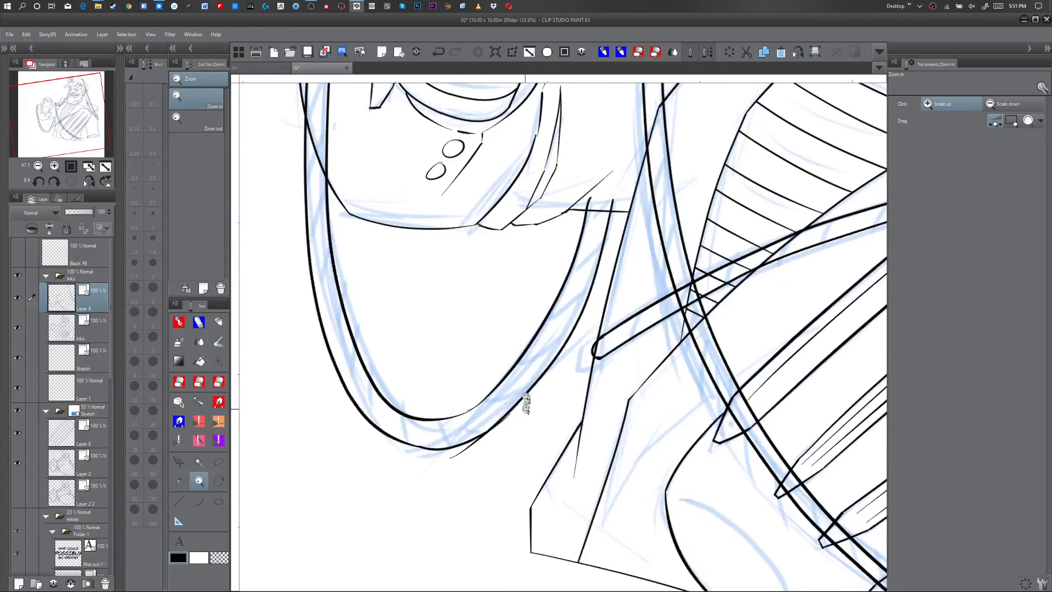
{"action": "key", "text": "e"}
{"action": "left_click", "coordinate": [472, 447]}
{"action": "left_click", "coordinate": [508, 415]}
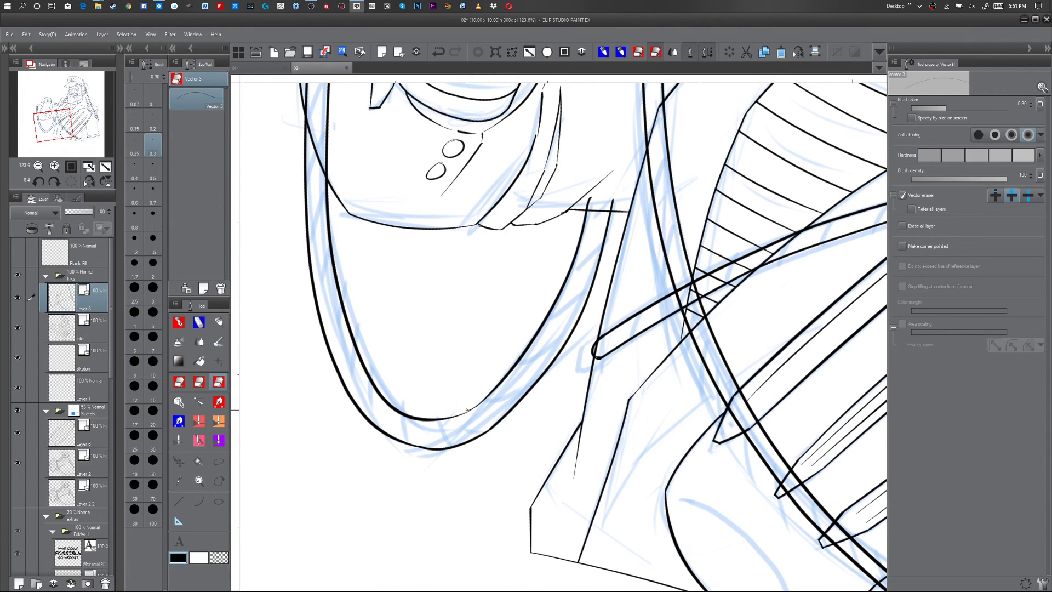
- On the Inks layer, ink the curved edge from the raised leg's first stripe down towards the coat hem, trimming the overlap at the stripe
{"action": "key", "text": "p"}
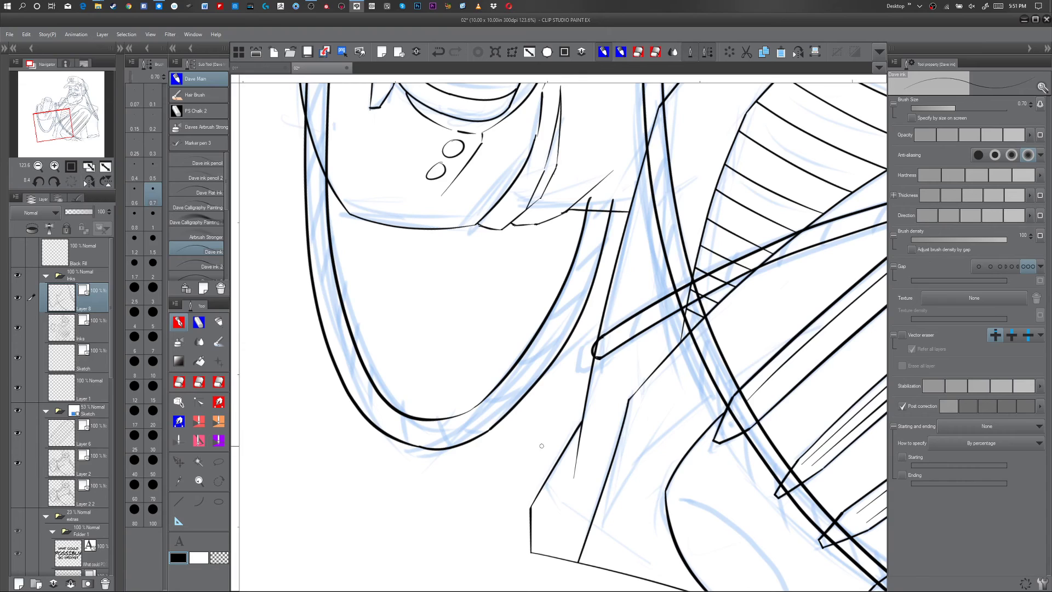
{"action": "scroll", "coordinate": [530, 437], "scroll_direction": "down", "scroll_amount": 5}
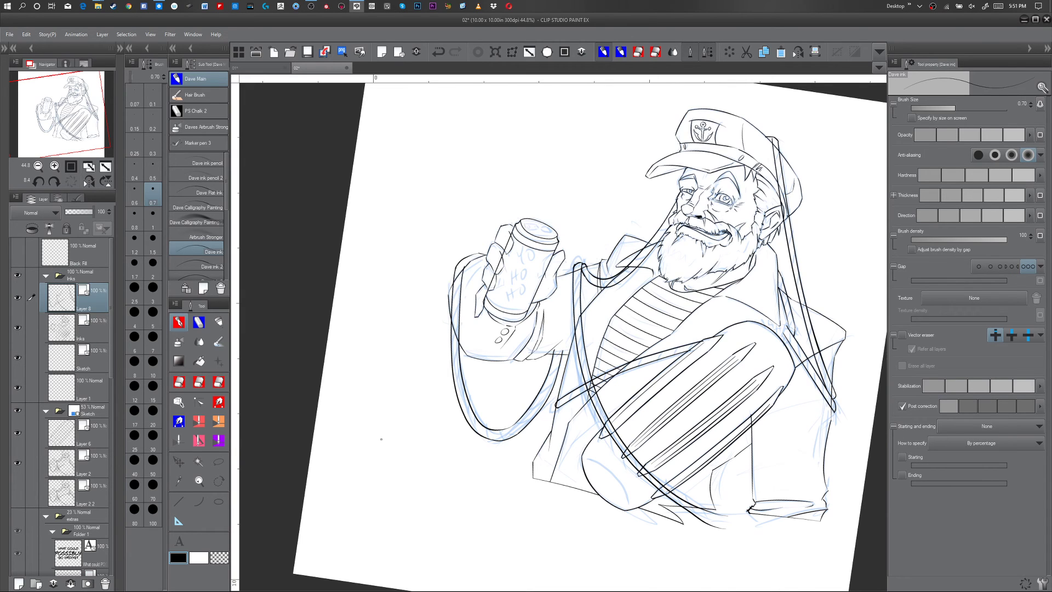
{"action": "left_click", "coordinate": [88, 332]}
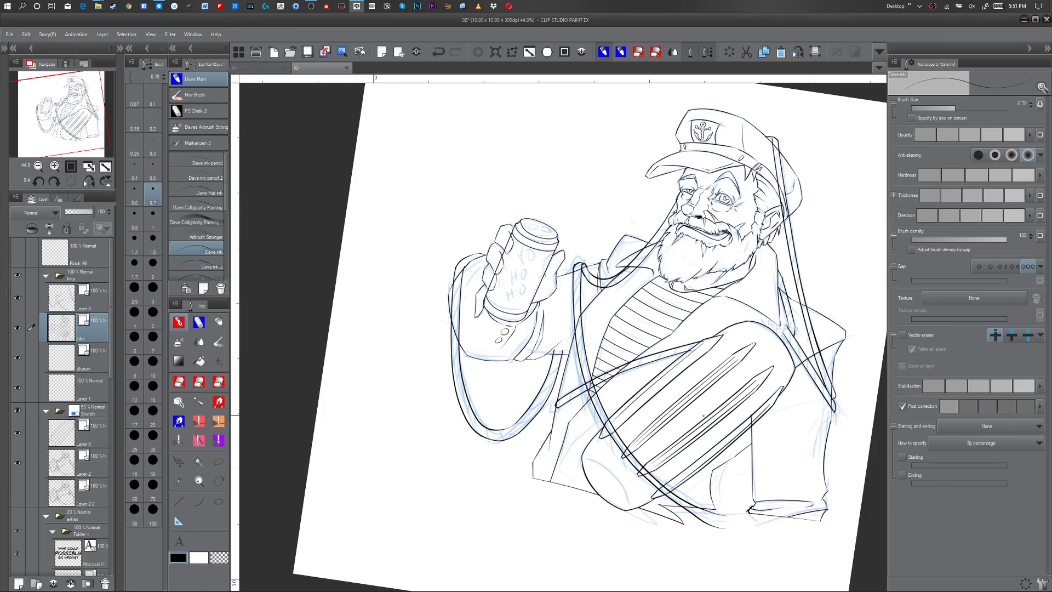
{"action": "key", "text": "ctrl+space"}
{"action": "left_click_drag", "start_coordinate": [623, 443], "coordinate": [647, 422]}
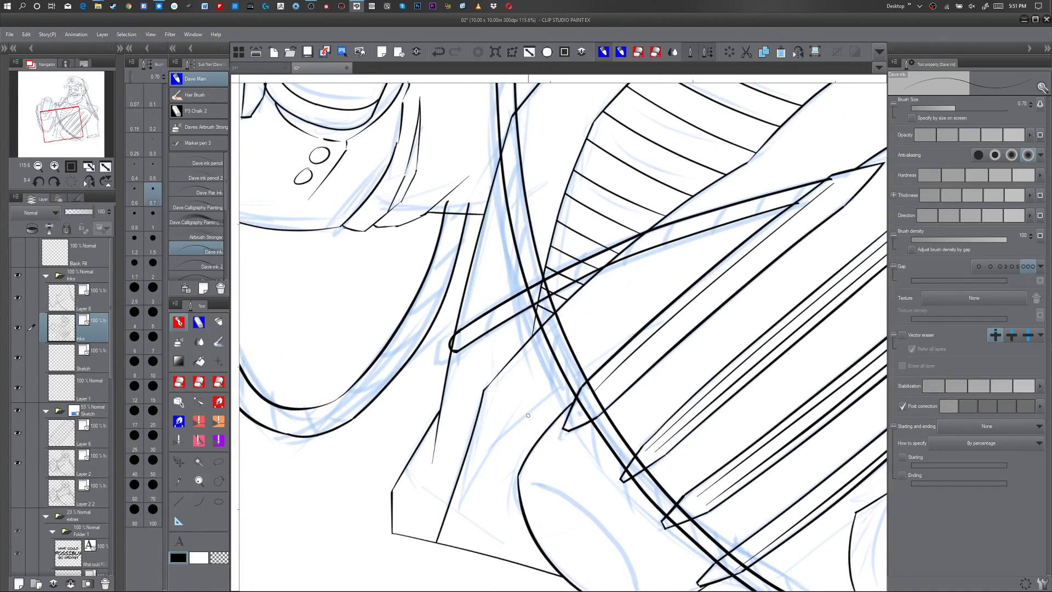
{"action": "left_click_drag", "start_coordinate": [493, 445], "coordinate": [783, 278]}
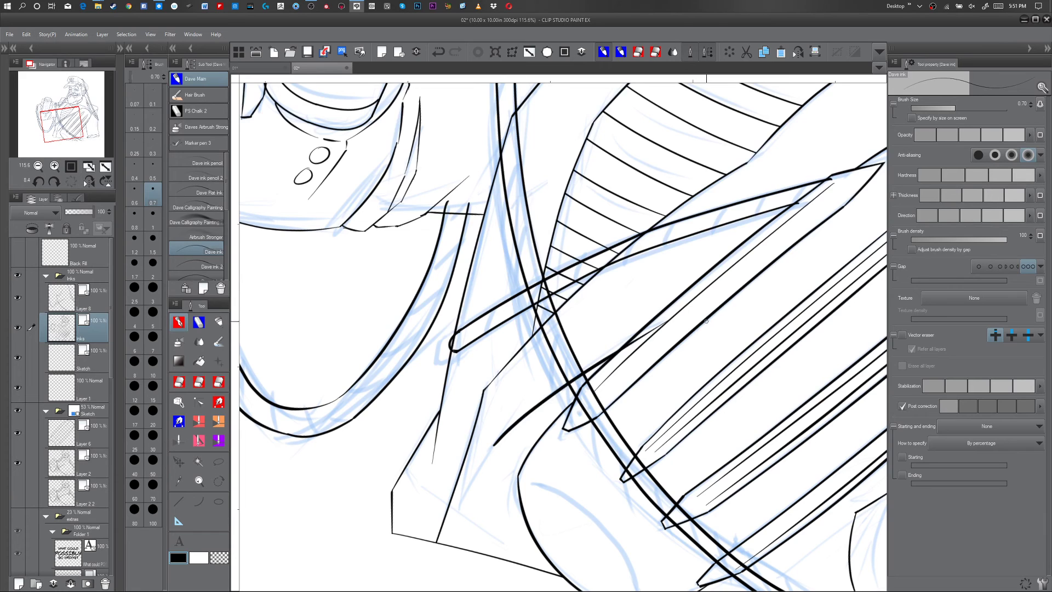
{"action": "key", "text": "ctrl+z"}
{"action": "left_click_drag", "start_coordinate": [497, 441], "coordinate": [712, 312]}
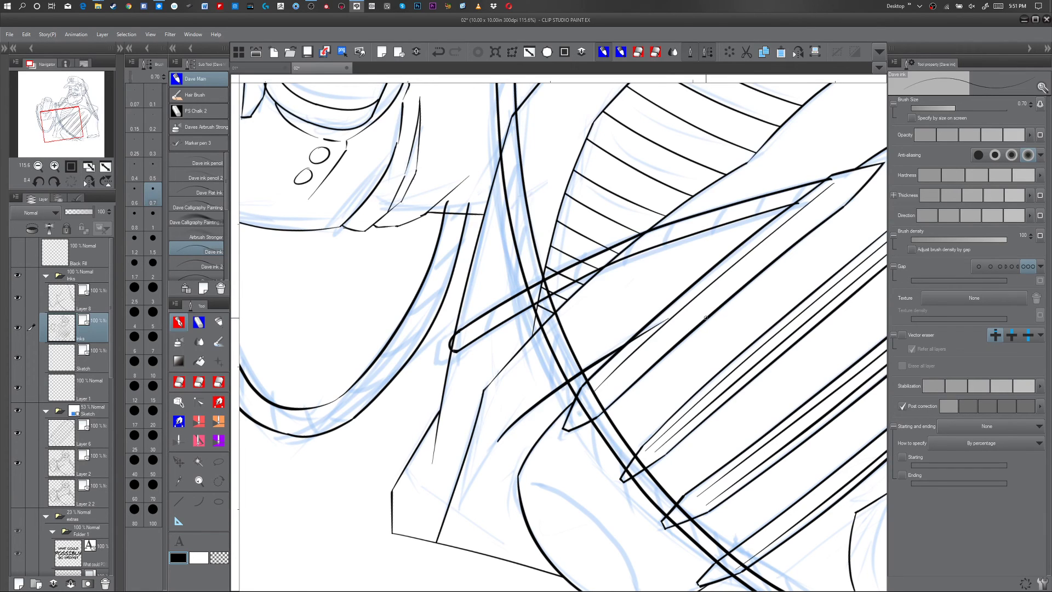
{"action": "key", "text": "e"}
{"action": "left_click_drag", "start_coordinate": [650, 334], "coordinate": [611, 371]}
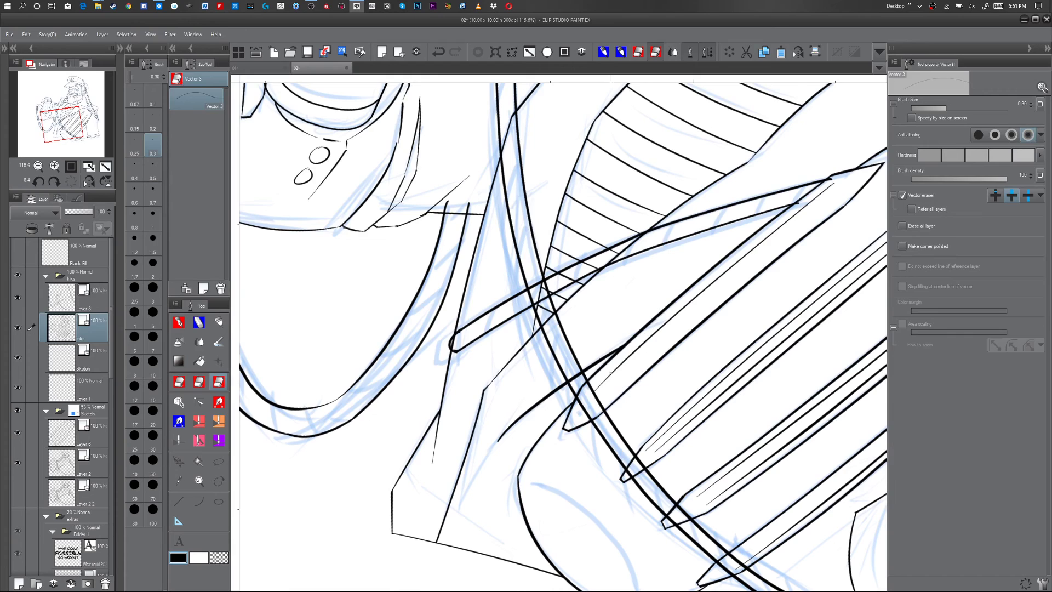
{"action": "key", "text": "p"}
{"action": "left_click_drag", "start_coordinate": [498, 439], "coordinate": [436, 556]}
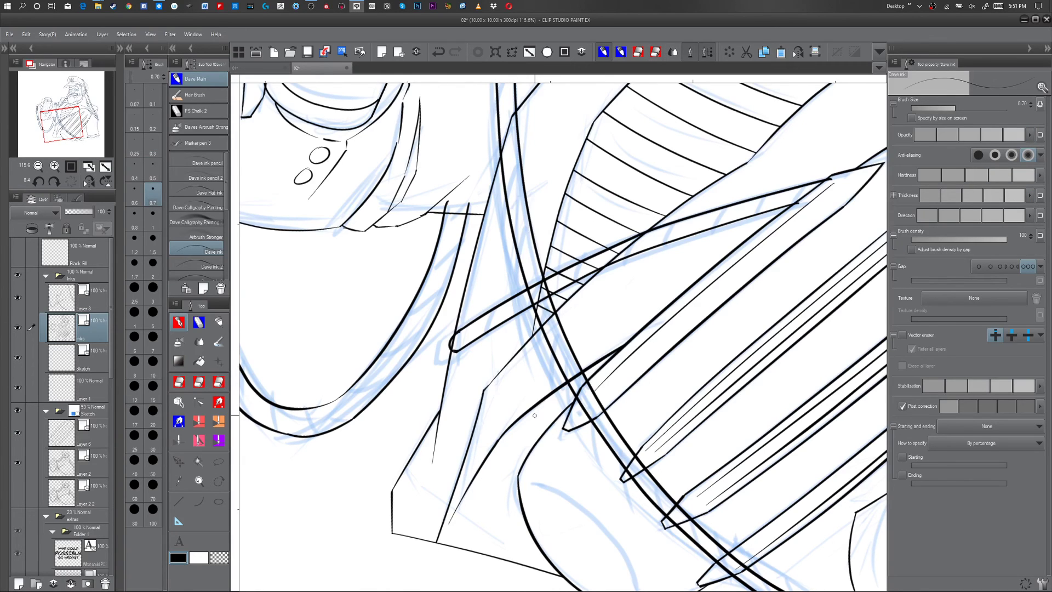
- Thicken the ink lines along the coat's open edge beside the striped shirt and down the coat's side with the line width tool
{"action": "key", "text": "ctrl+space"}
{"action": "mouse_move", "coordinate": [542, 417]}
{"action": "left_mouse_down"}
{"action": "mouse_move", "coordinate": [522, 425]}
{"action": "mouse_move", "coordinate": [539, 412]}
{"action": "left_mouse_up"}
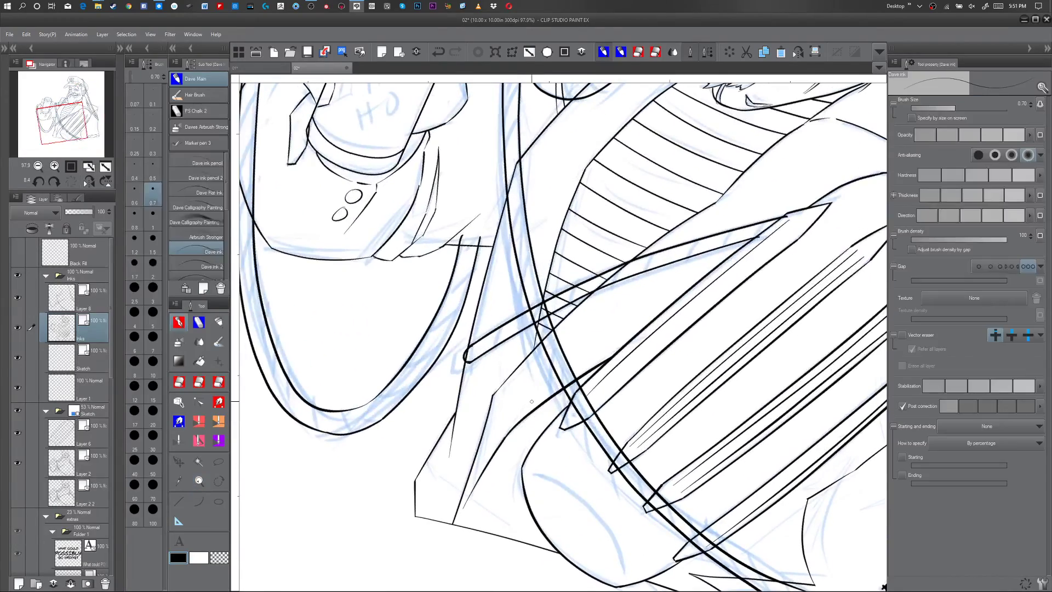
{"action": "key", "text": "y"}
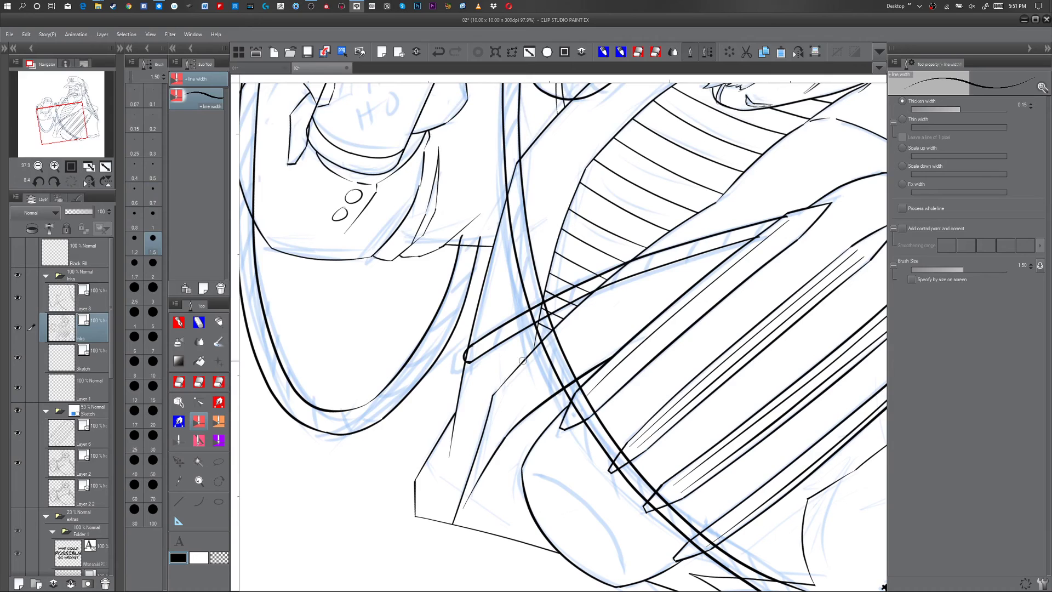
{"action": "left_click_drag", "start_coordinate": [526, 352], "coordinate": [558, 343]}
{"action": "mouse_move", "coordinate": [547, 264]}
{"action": "left_mouse_down"}
{"action": "mouse_move", "coordinate": [601, 285]}
{"action": "mouse_move", "coordinate": [609, 300]}
{"action": "left_mouse_up"}
{"action": "left_click_drag", "start_coordinate": [676, 232], "coordinate": [679, 225]}
{"action": "left_click_drag", "start_coordinate": [585, 171], "coordinate": [650, 198]}
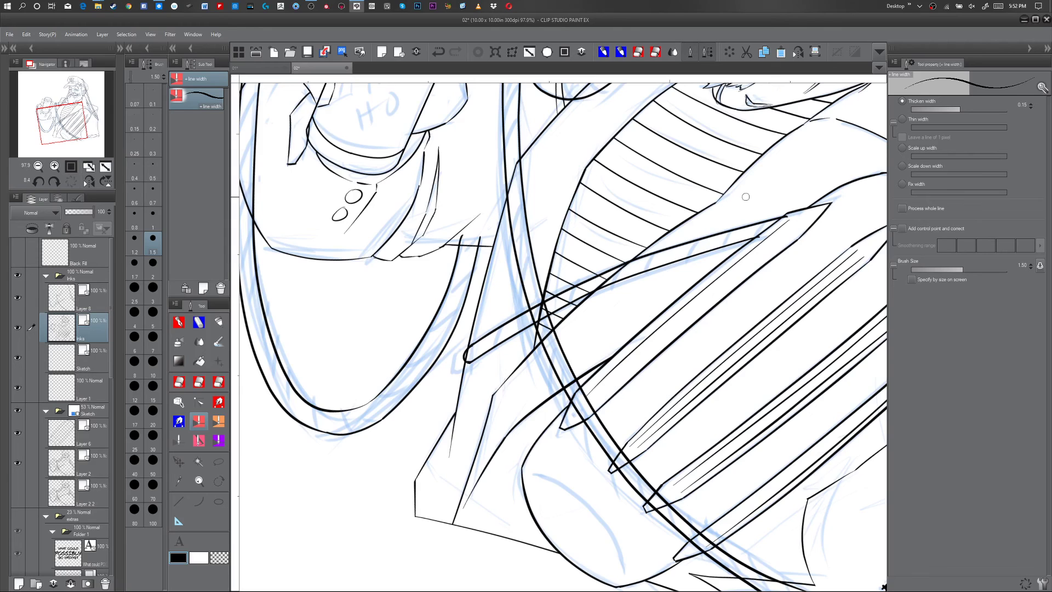
{"action": "left_click_drag", "start_coordinate": [497, 391], "coordinate": [509, 375]}
{"action": "left_click_drag", "start_coordinate": [447, 411], "coordinate": [465, 386]}
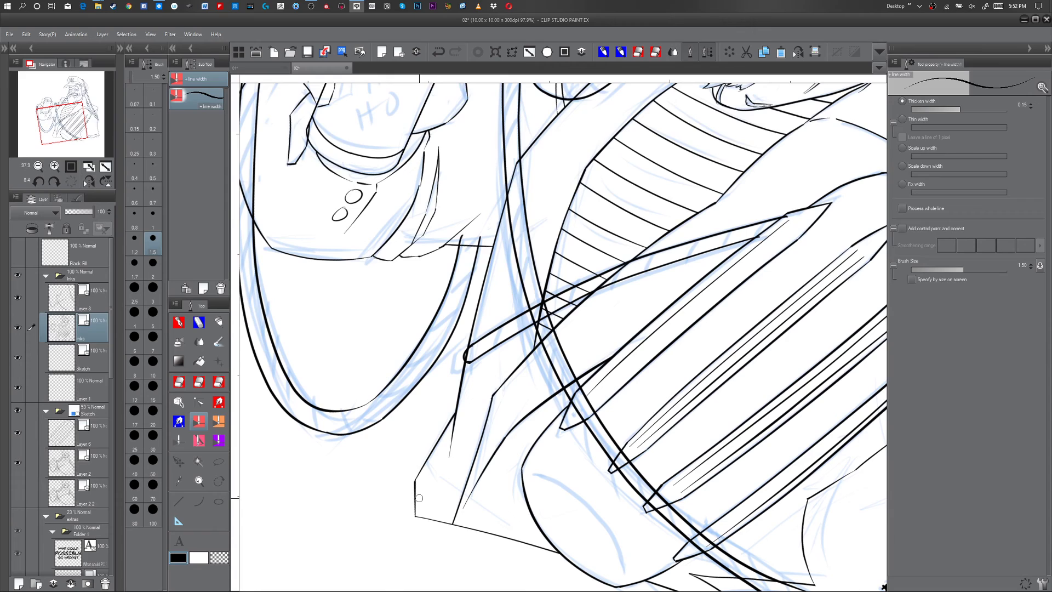
{"action": "key", "text": "p"}
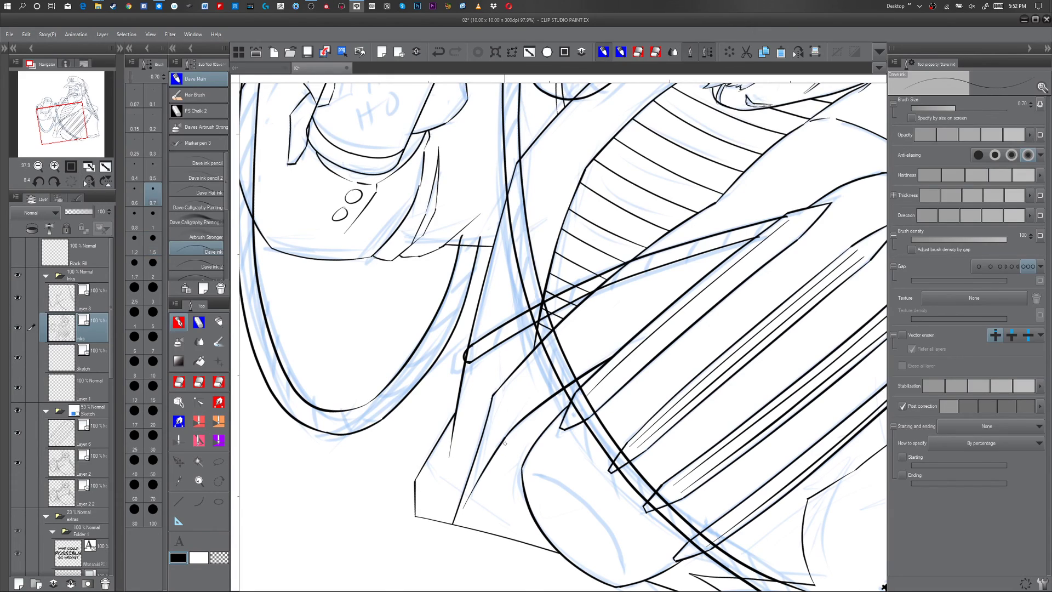
{"action": "key", "text": "ctrl+space"}
{"action": "left_click_drag", "start_coordinate": [504, 443], "coordinate": [484, 444]}
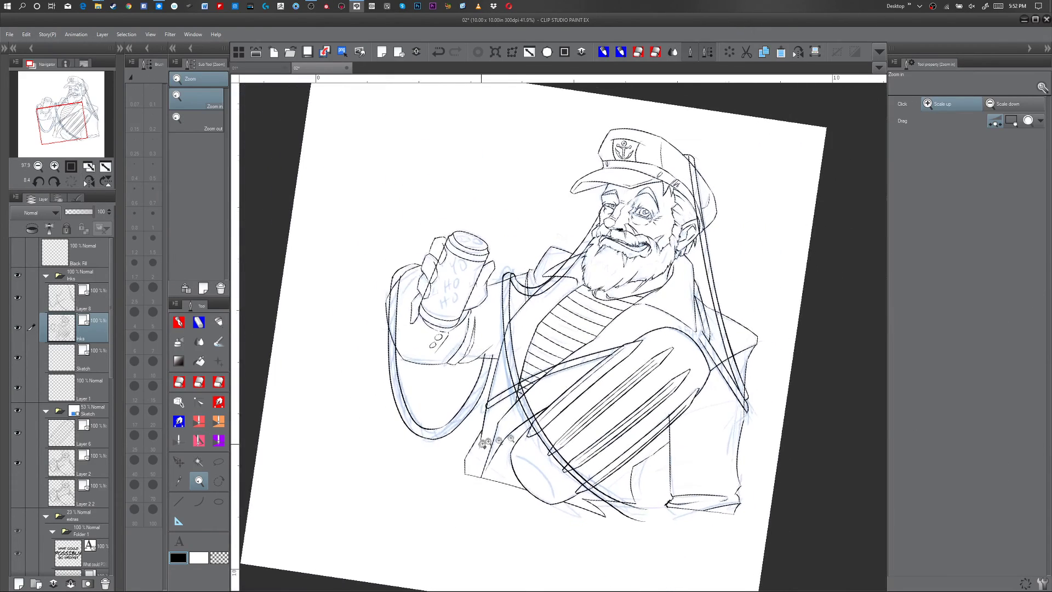
{"action": "mouse_move", "coordinate": [672, 463]}
{"action": "left_mouse_down"}
{"action": "mouse_move", "coordinate": [617, 440]}
{"action": "mouse_move", "coordinate": [650, 449]}
{"action": "left_mouse_up"}
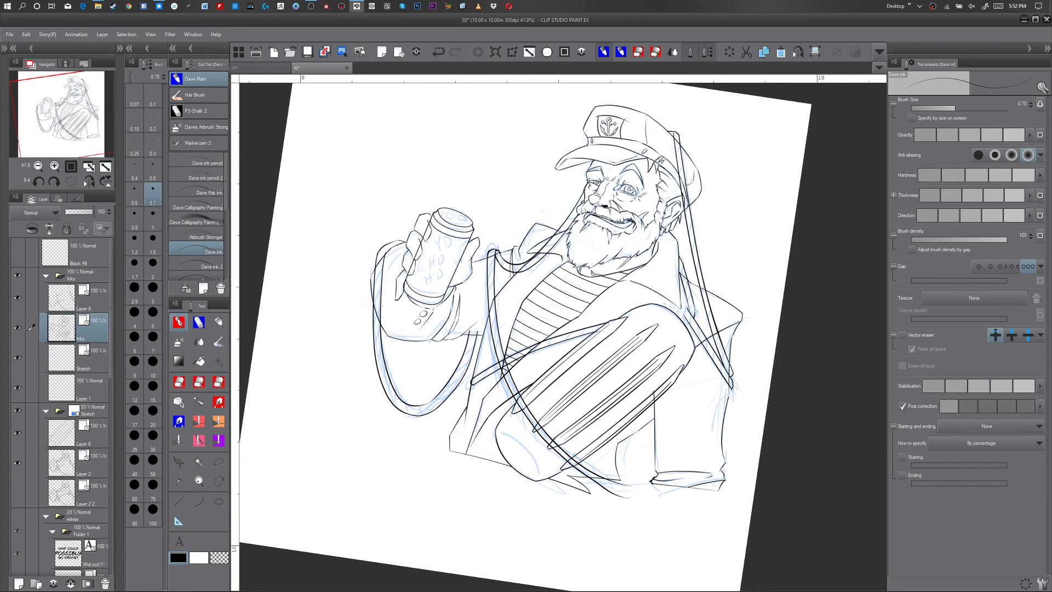
{"action": "left_click_drag", "start_coordinate": [669, 320], "coordinate": [728, 276]}
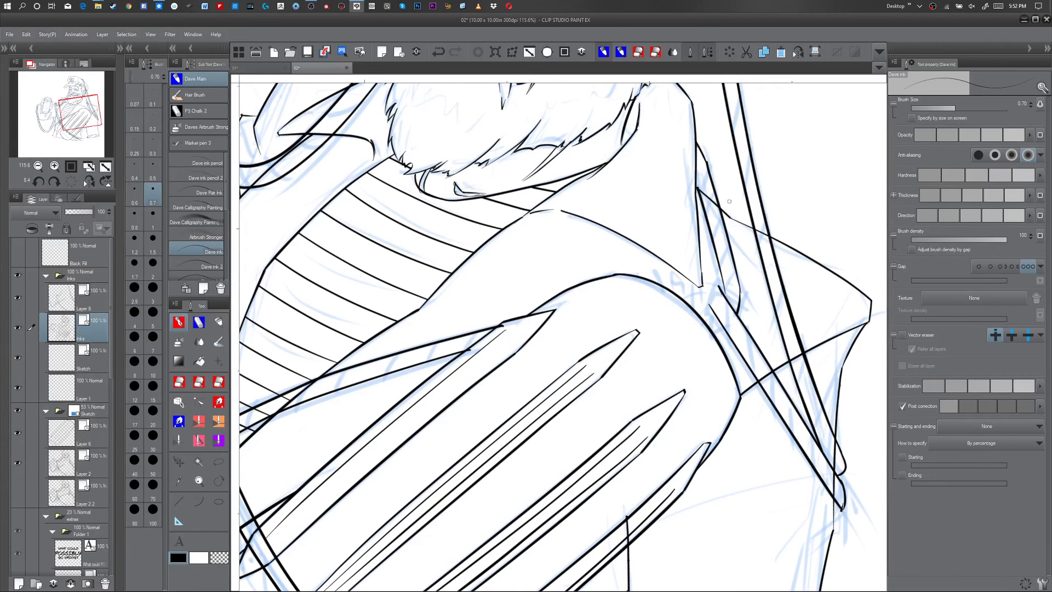
{"action": "left_click_drag", "start_coordinate": [716, 282], "coordinate": [714, 304]}
{"action": "key", "text": "ctrl+z"}
{"action": "left_click_drag", "start_coordinate": [718, 286], "coordinate": [715, 308]}
{"action": "key", "text": "e"}
{"action": "key", "text": "p"}
{"action": "key", "text": "ctrl+z"}
{"action": "key", "text": "ctrl+z"}
- On the rope layer, ink the rounded upper end of the short rope above the knee and the first curves of its knot
{"action": "left_click", "coordinate": [104, 305]}
{"action": "left_click_drag", "start_coordinate": [715, 284], "coordinate": [709, 307]}
{"action": "key", "text": "ctrl+z"}
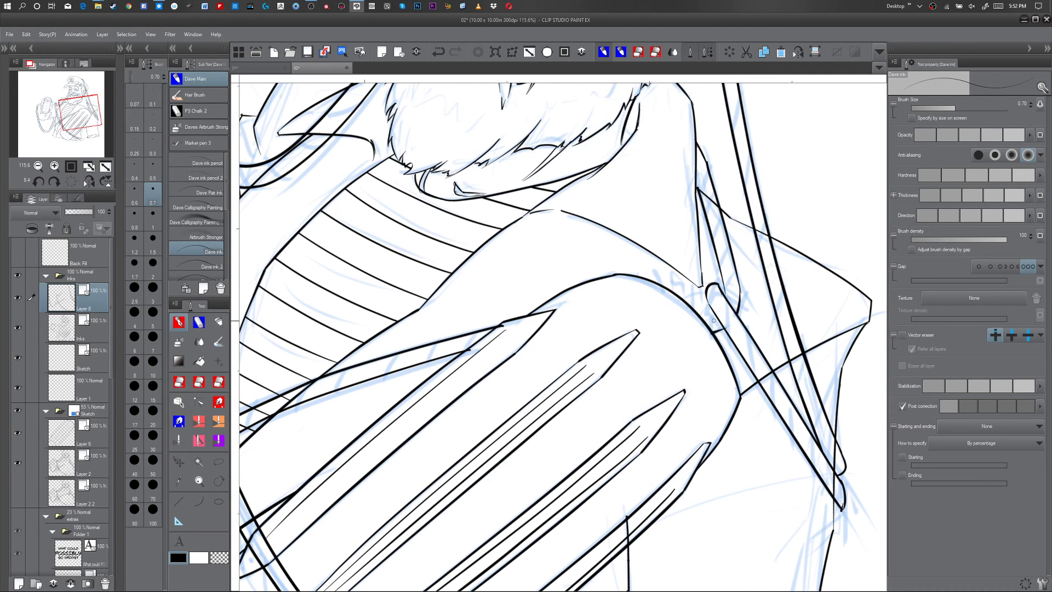
{"action": "key", "text": "e"}
{"action": "key", "text": "p"}
{"action": "left_click_drag", "start_coordinate": [688, 304], "coordinate": [711, 306]}
{"action": "key", "text": "e"}
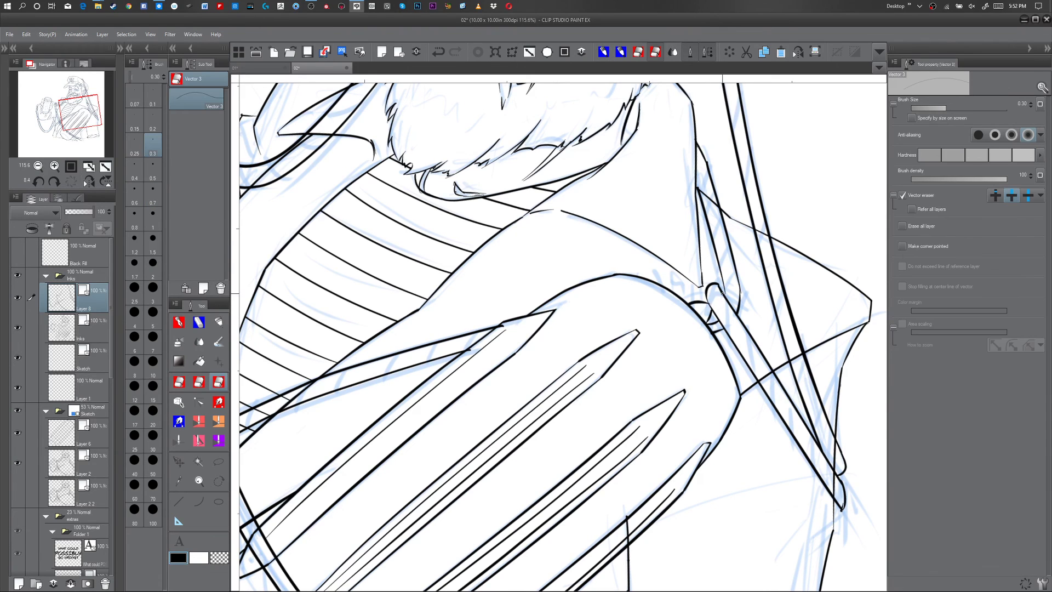
- Ink the remaining short curve of the knot between the rope end and the top of the knee, erasing the overlapping line
{"action": "key", "text": "p"}
{"action": "mouse_move", "coordinate": [725, 397]}
{"action": "left_mouse_down"}
{"action": "mouse_move", "coordinate": [741, 333]}
{"action": "mouse_move", "coordinate": [725, 264]}
{"action": "mouse_move", "coordinate": [685, 191]}
{"action": "mouse_move", "coordinate": [592, 211]}
{"action": "left_mouse_up"}
{"action": "key", "text": "e"}
{"action": "left_click", "coordinate": [583, 225]}
{"action": "key", "text": "p"}
{"action": "left_click_drag", "start_coordinate": [603, 192], "coordinate": [599, 212]}
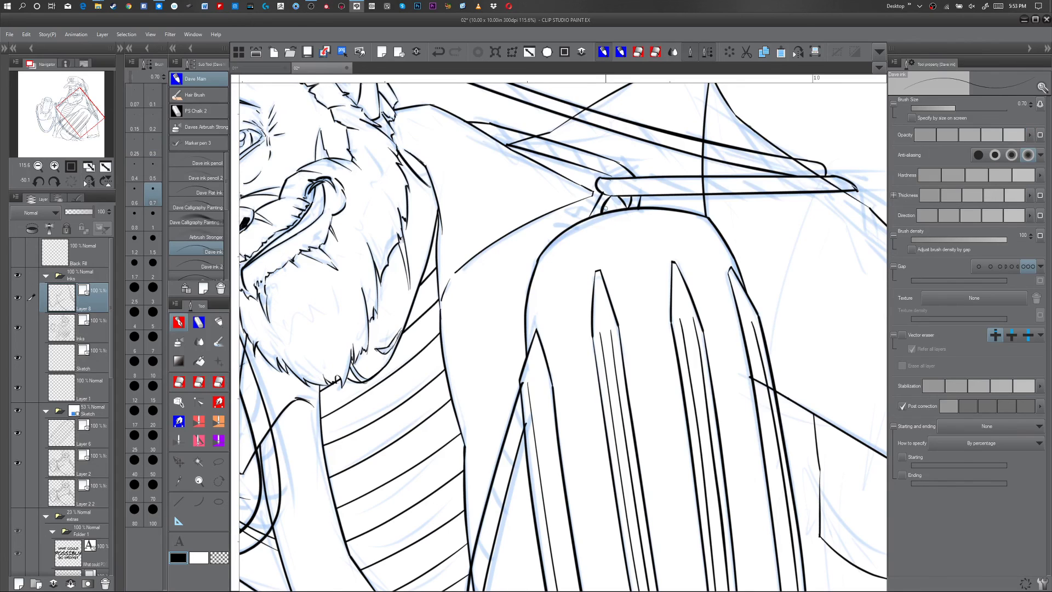
{"action": "key", "text": "ctrl+z"}
{"action": "left_click_drag", "start_coordinate": [603, 193], "coordinate": [588, 215]}
- Lower the Inks layer's opacity to 33% and make the rope layer active again
{"action": "key", "text": "shift+space"}
{"action": "mouse_move", "coordinate": [781, 253]}
{"action": "left_mouse_down"}
{"action": "mouse_move", "coordinate": [778, 291]}
{"action": "mouse_move", "coordinate": [714, 412]}
{"action": "mouse_move", "coordinate": [723, 423]}
{"action": "mouse_move", "coordinate": [756, 399]}
{"action": "mouse_move", "coordinate": [724, 407]}
{"action": "left_mouse_up"}
{"action": "key", "text": "ctrl+space"}
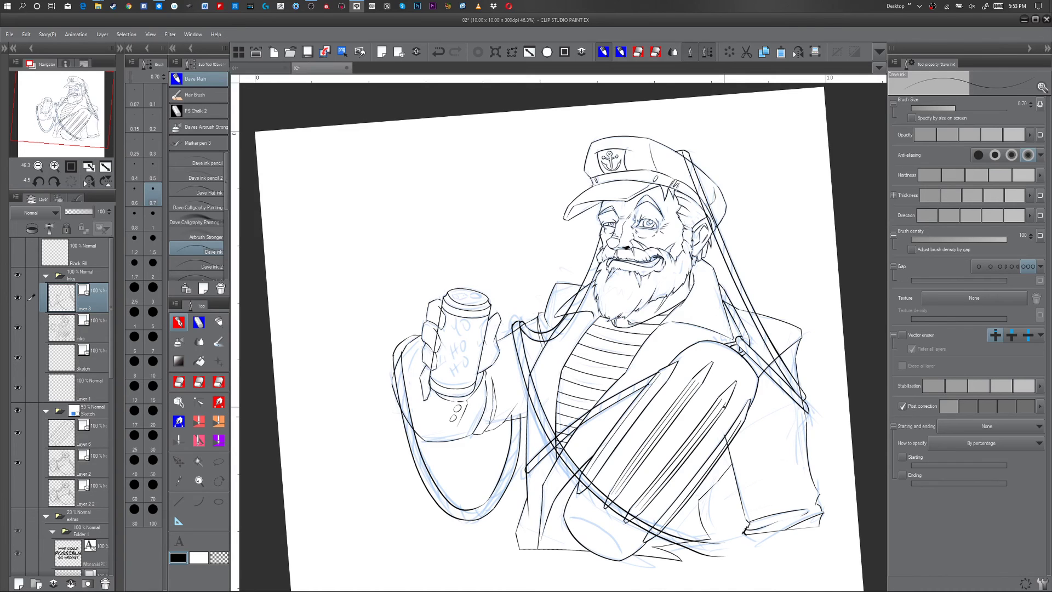
{"action": "left_click", "coordinate": [91, 332]}
{"action": "left_click_drag", "start_coordinate": [94, 212], "coordinate": [74, 216]}
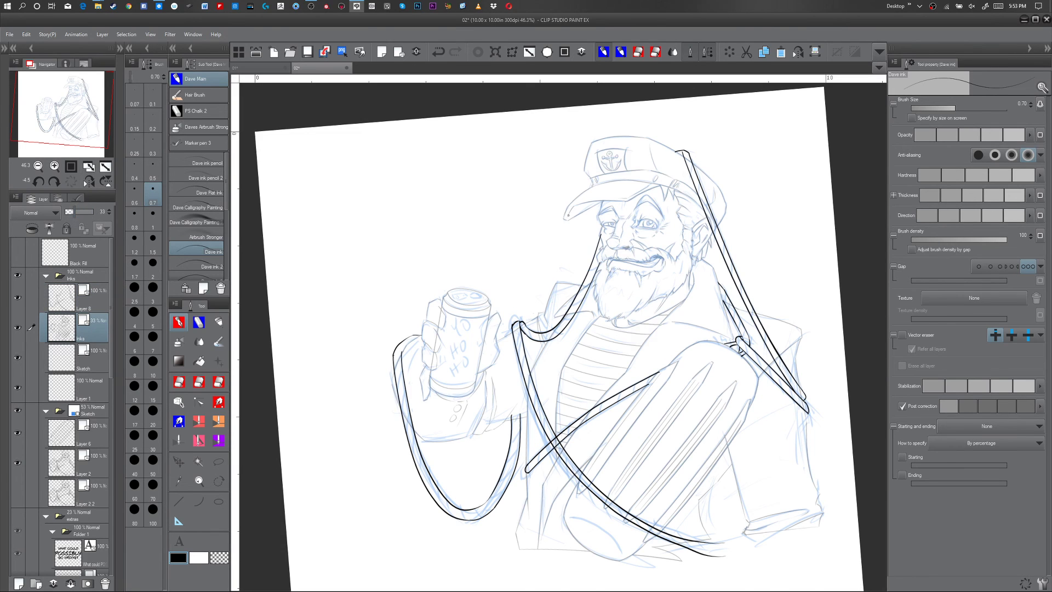
{"action": "left_click", "coordinate": [94, 303]}
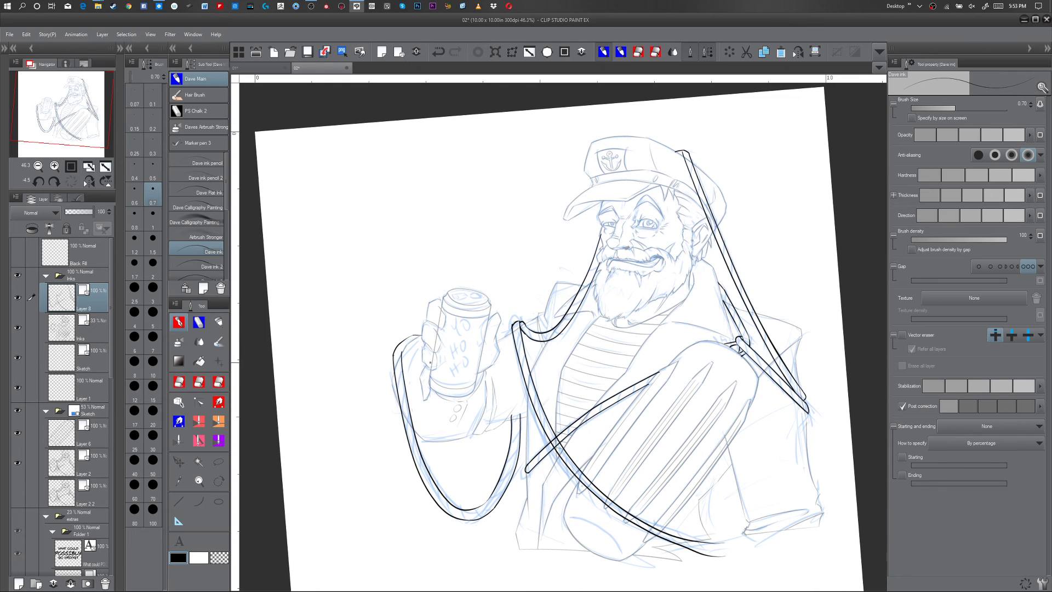
- Ink the inner edge of the hanging rope's upper bend up to the fingers and erase the overlapping line end at the outer bend
{"action": "key", "text": "ctrl+space"}
{"action": "mouse_move", "coordinate": [430, 362]}
{"action": "left_mouse_down"}
{"action": "mouse_move", "coordinate": [483, 349]}
{"action": "mouse_move", "coordinate": [456, 357]}
{"action": "left_mouse_up"}
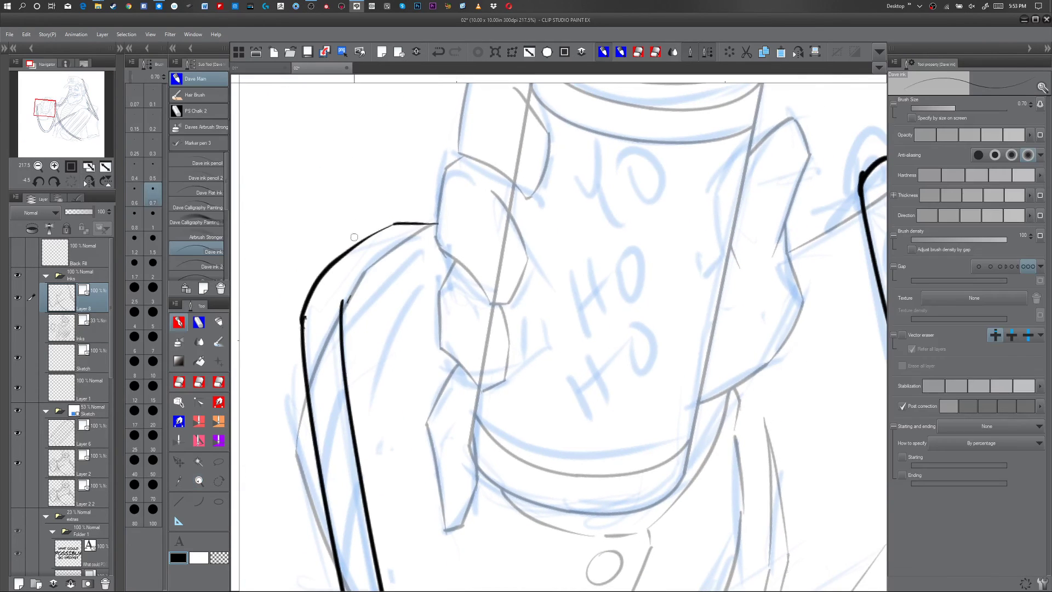
{"action": "mouse_move", "coordinate": [344, 306]}
{"action": "left_mouse_down"}
{"action": "mouse_move", "coordinate": [372, 263]}
{"action": "mouse_move", "coordinate": [437, 220]}
{"action": "left_mouse_up"}
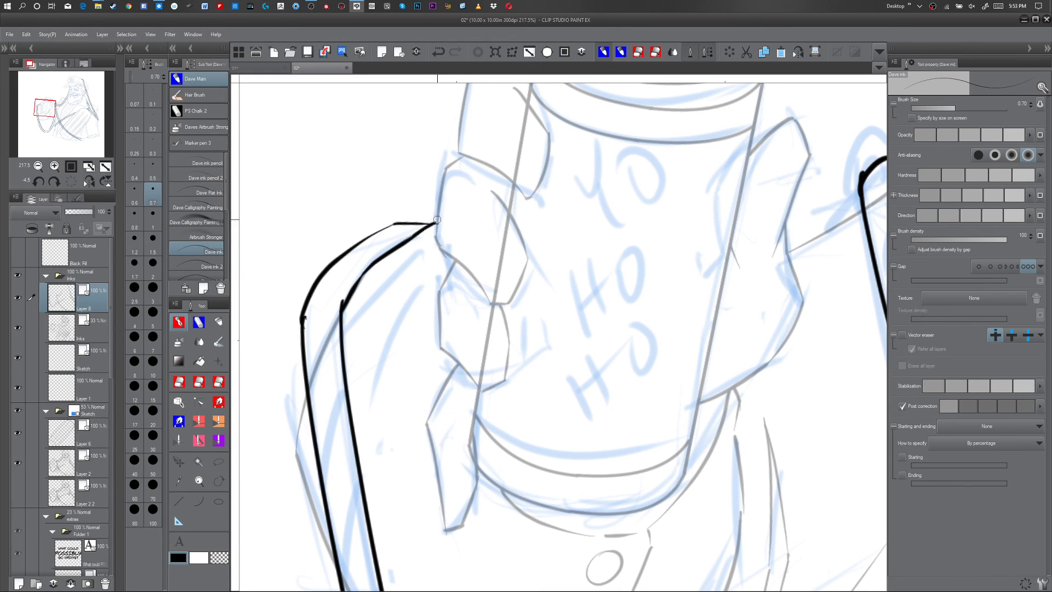
{"action": "key", "text": "e"}
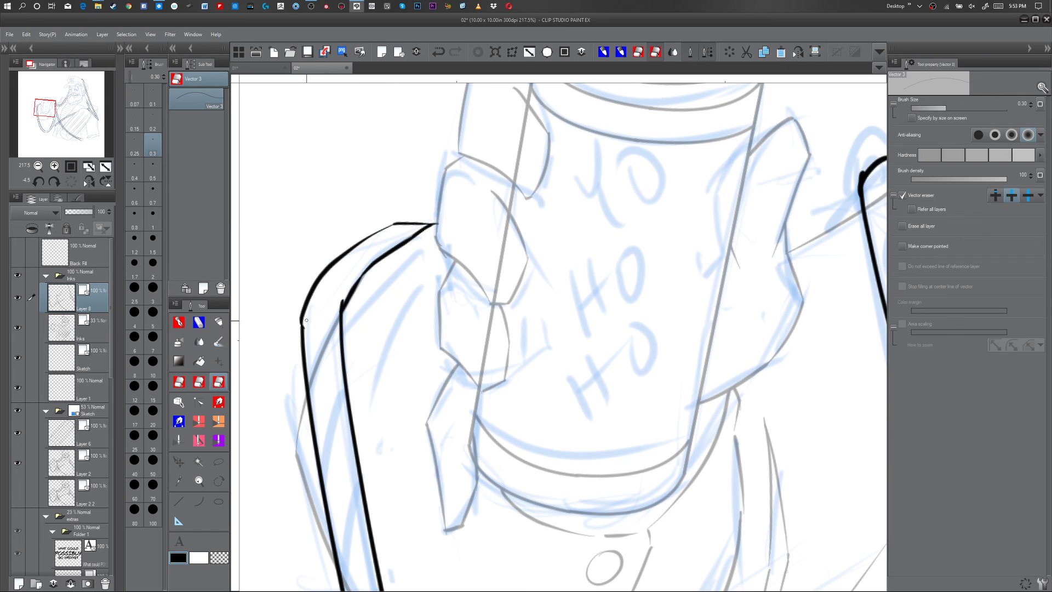
{"action": "key", "text": "p"}
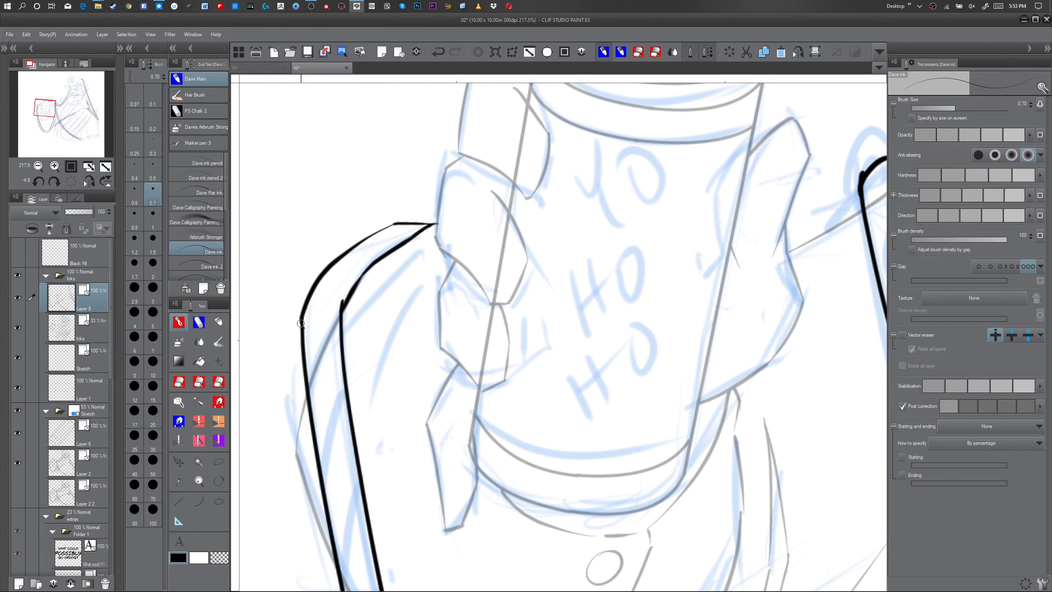
- Close the hanging loop's other end with a short line along the sleeve edge and erase the line ends projecting above it
{"action": "left_click_drag", "start_coordinate": [500, 463], "coordinate": [474, 201]}
{"action": "key", "text": "ctrl+space"}
{"action": "left_click_drag", "start_coordinate": [594, 371], "coordinate": [577, 374]}
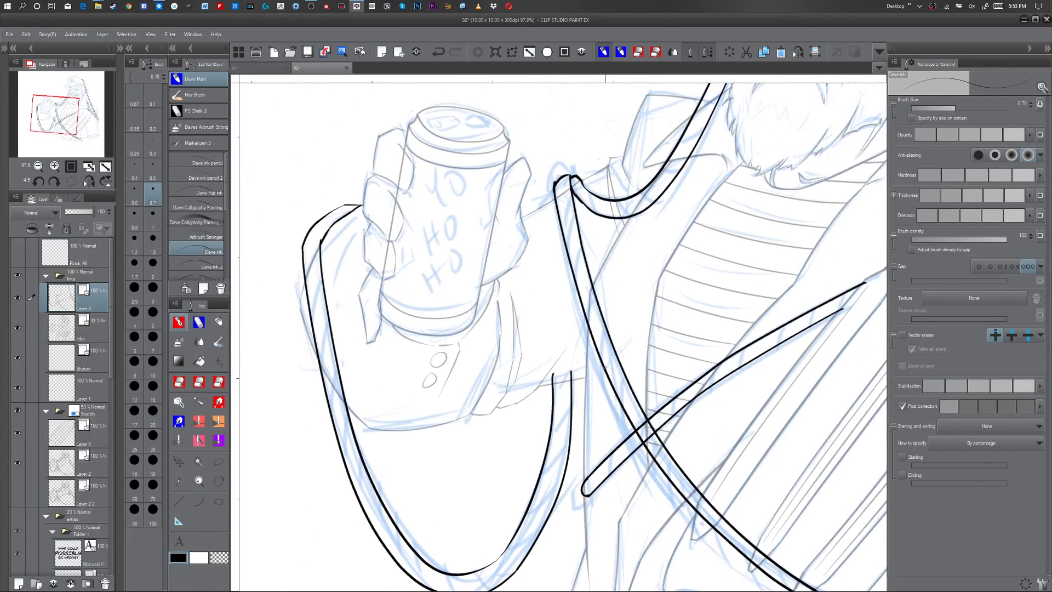
{"action": "key", "text": "ctrl+space"}
{"action": "left_click_drag", "start_coordinate": [544, 388], "coordinate": [608, 349]}
{"action": "left_click_drag", "start_coordinate": [560, 381], "coordinate": [597, 374]}
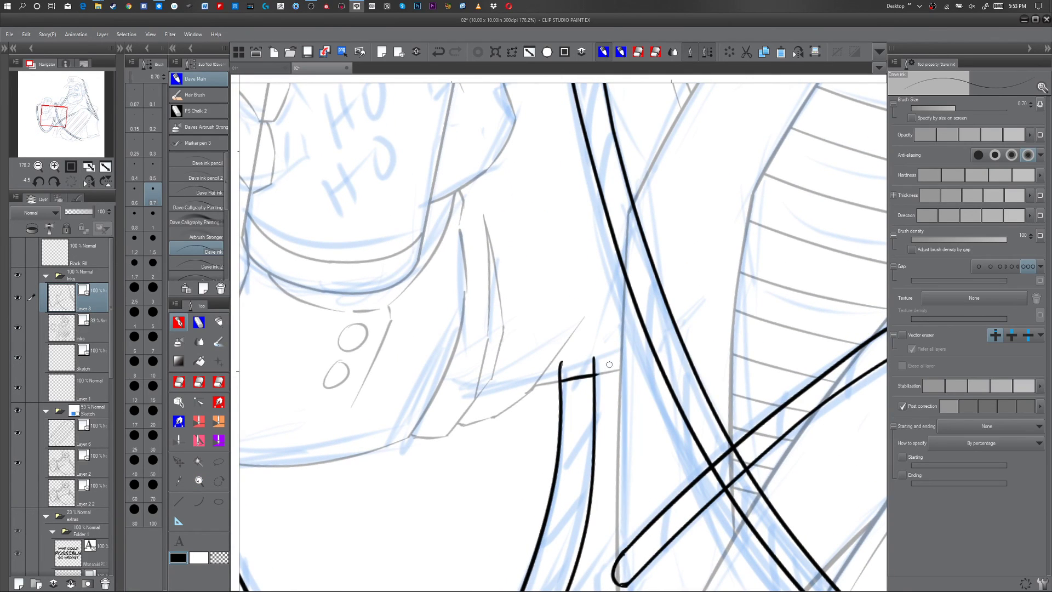
{"action": "key", "text": "e"}
{"action": "left_click_drag", "start_coordinate": [560, 371], "coordinate": [595, 366]}
{"action": "key", "text": "p"}
- Close the body rope's lower end with a slanted line along the coat edge below the trouser stripes and erase both tails beyond it
{"action": "key", "text": "space"}
{"action": "left_click_drag", "start_coordinate": [635, 498], "coordinate": [500, 318]}
{"action": "left_click_drag", "start_coordinate": [659, 439], "coordinate": [623, 251]}
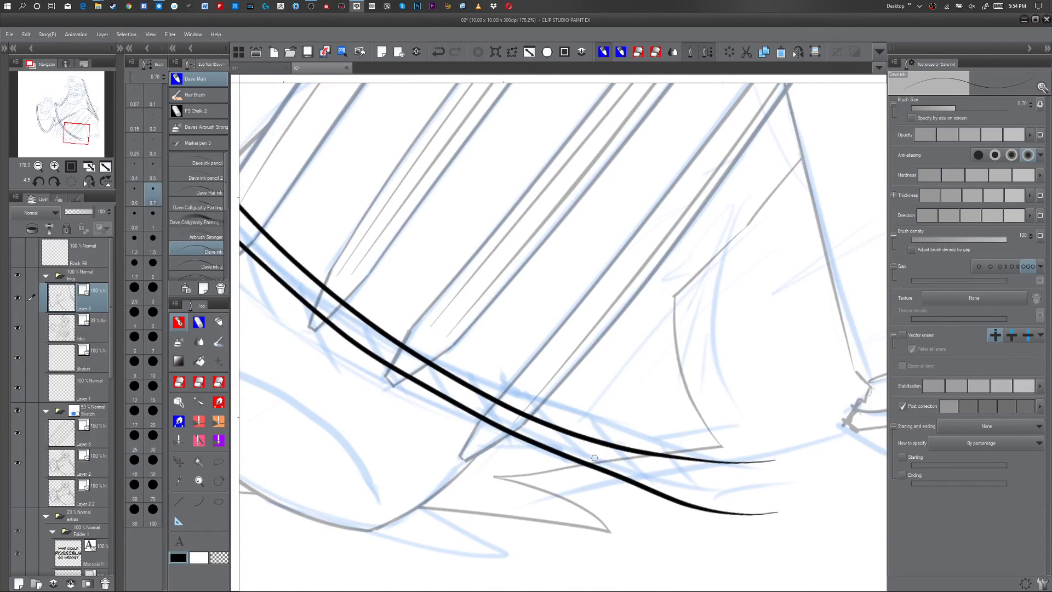
{"action": "left_click_drag", "start_coordinate": [587, 464], "coordinate": [662, 450]}
{"action": "key", "text": "y"}
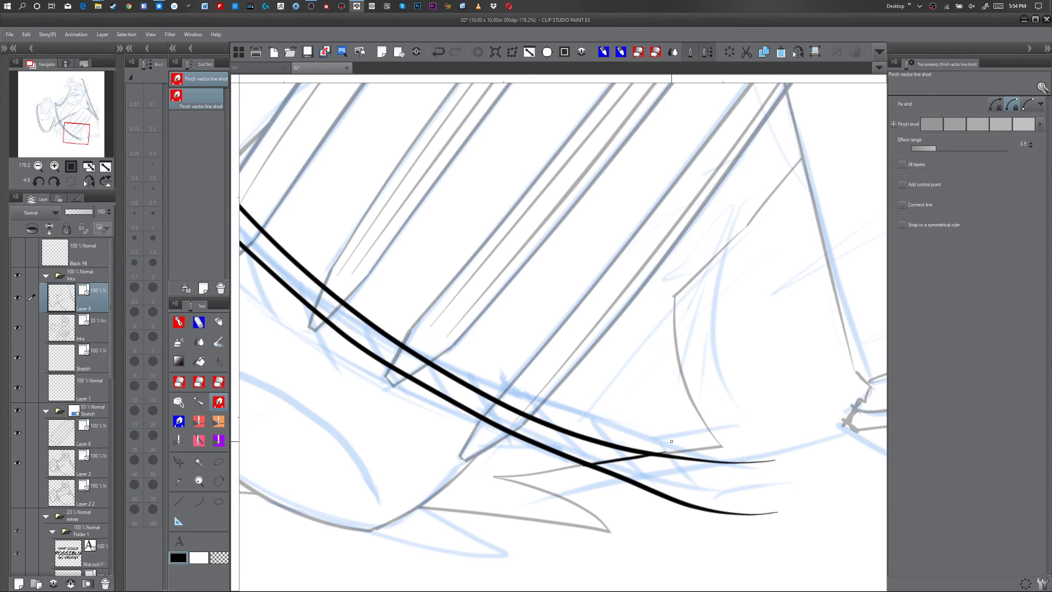
{"action": "key", "text": "e"}
{"action": "left_click_drag", "start_coordinate": [679, 455], "coordinate": [661, 471]}
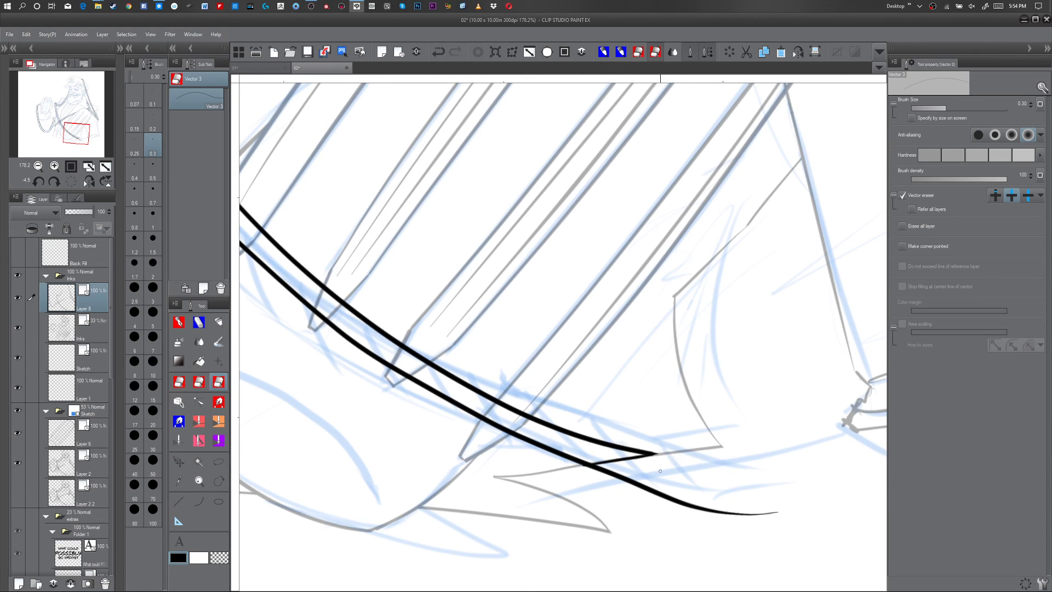
{"action": "left_click", "coordinate": [639, 485]}
{"action": "key", "text": "p"}
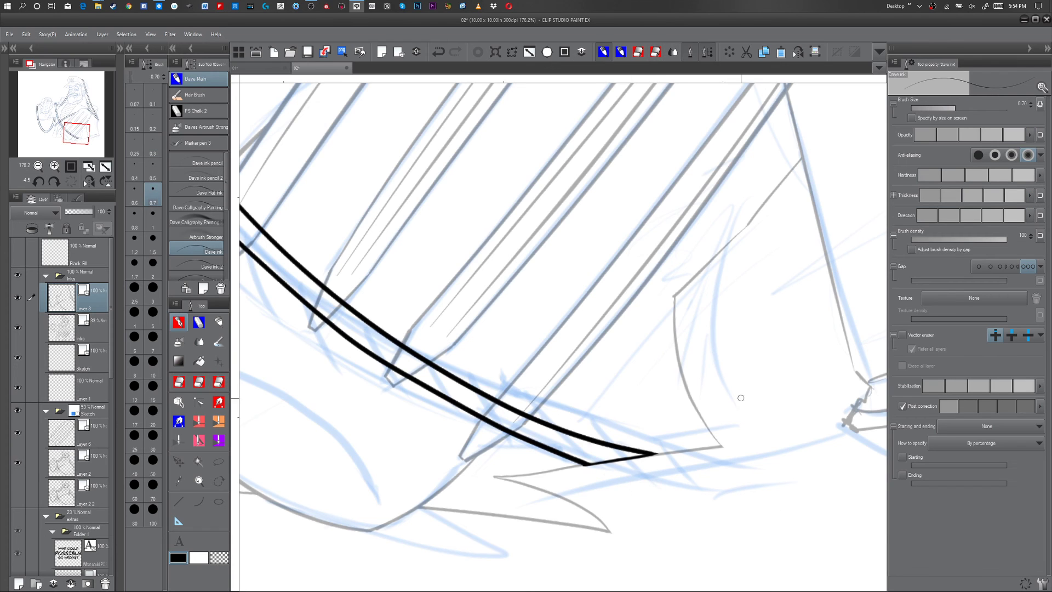
- Close the diagonal rope's end at the raised knee with a slanted line along the trouser edge
{"action": "left_click_drag", "start_coordinate": [756, 364], "coordinate": [496, 515]}
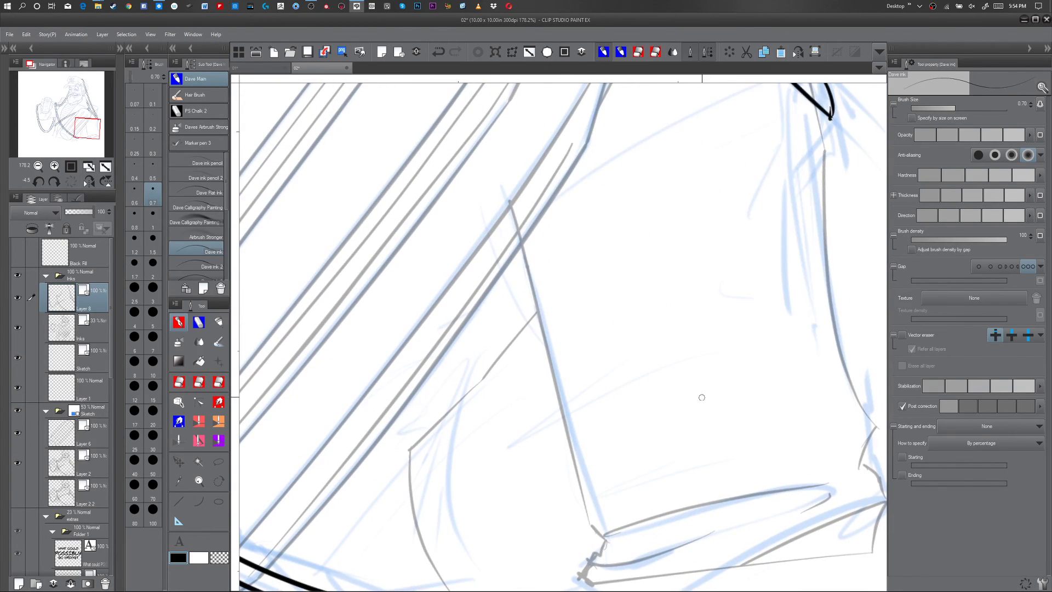
{"action": "key", "text": "ctrl+space"}
{"action": "left_click_drag", "start_coordinate": [720, 388], "coordinate": [709, 385]}
{"action": "left_click", "coordinate": [708, 385], "text": "alt"}
{"action": "key", "text": "p"}
{"action": "left_click_drag", "start_coordinate": [625, 181], "coordinate": [741, 401]}
{"action": "key", "text": "ctrl+space"}
{"action": "left_click_drag", "start_coordinate": [532, 370], "coordinate": [568, 359]}
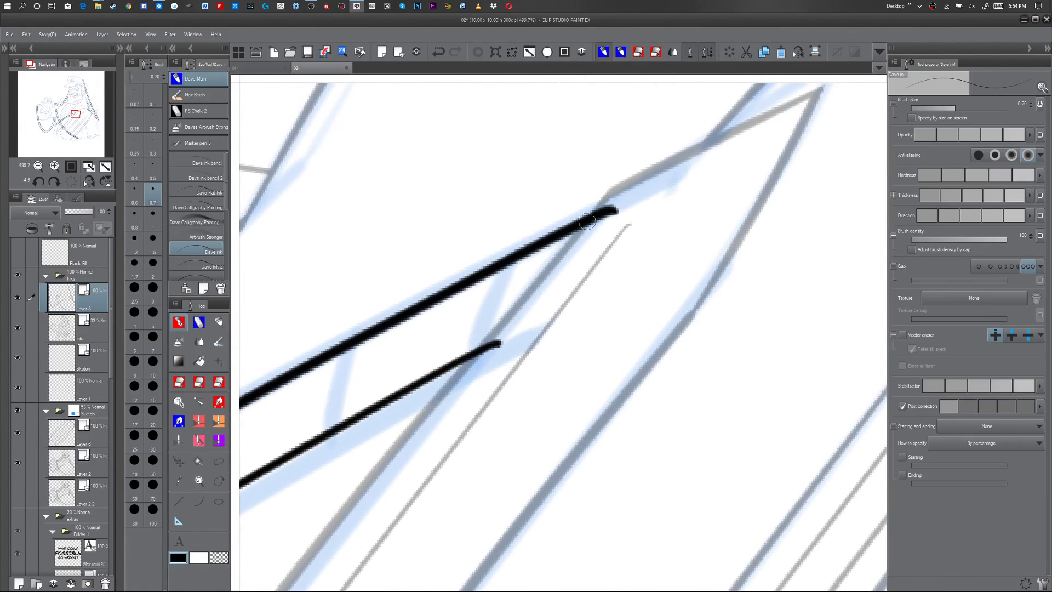
{"action": "left_click_drag", "start_coordinate": [591, 215], "coordinate": [494, 349]}
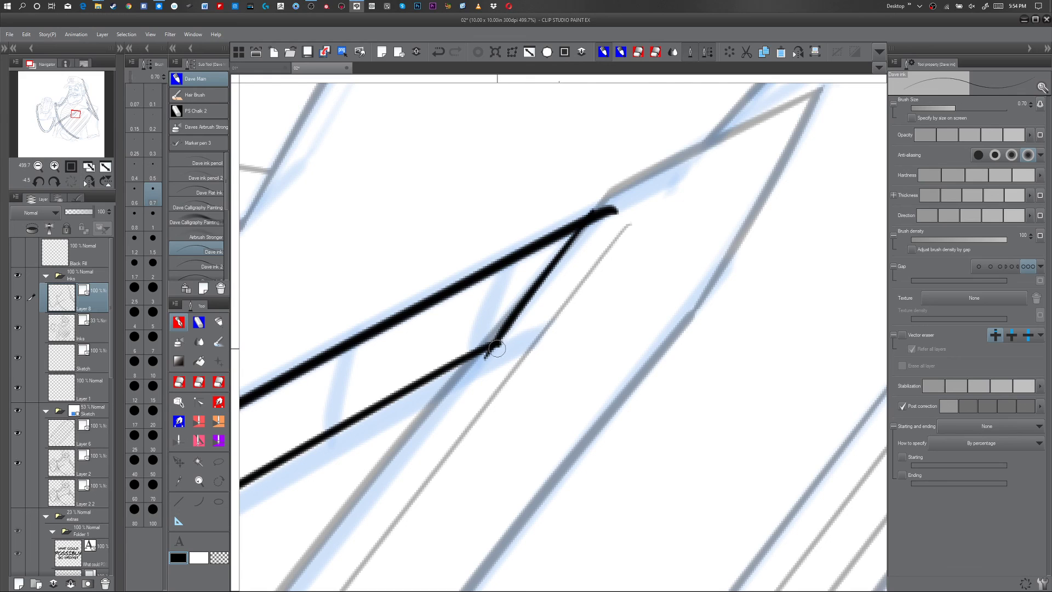
- Pinch the slanted closing line onto the underlying trouser edge and erase both rope line tails beyond it
{"action": "key", "text": "y"}
{"action": "left_click_drag", "start_coordinate": [486, 357], "coordinate": [477, 354]}
{"action": "left_click_drag", "start_coordinate": [527, 286], "coordinate": [527, 288]}
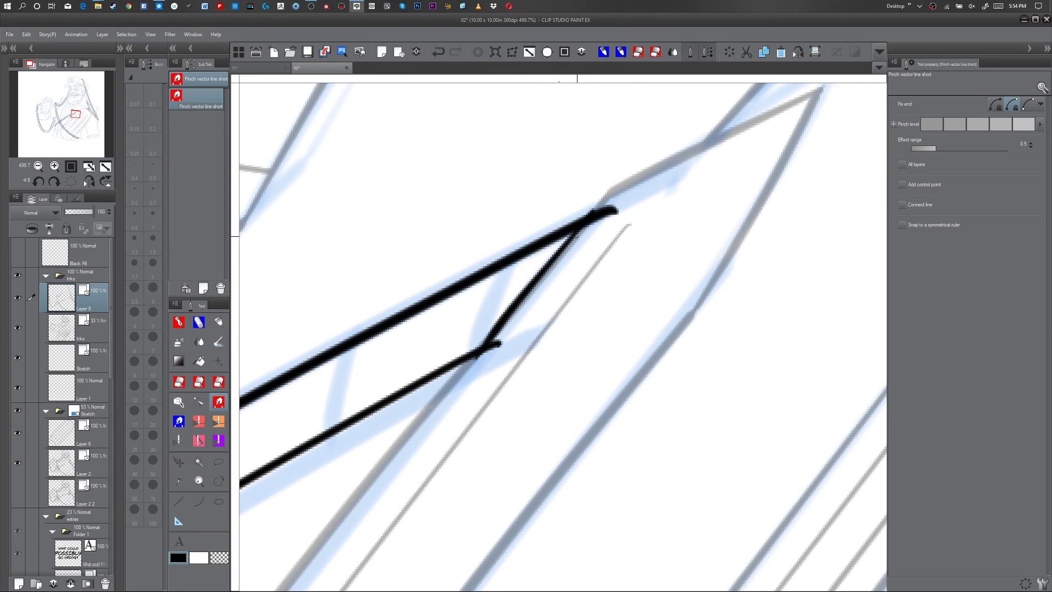
{"action": "left_click_drag", "start_coordinate": [577, 234], "coordinate": [576, 237]}
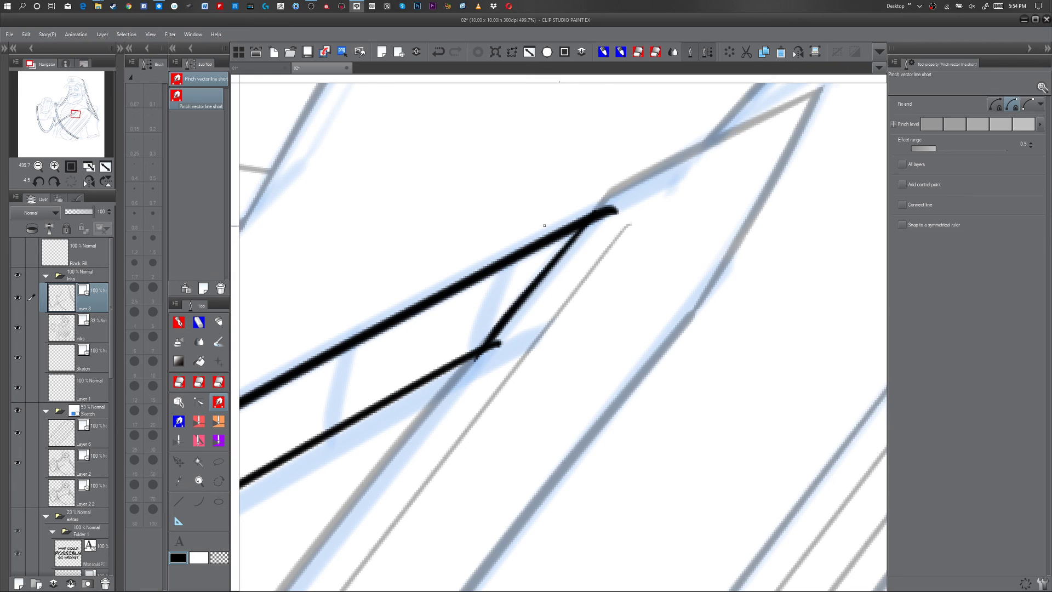
{"action": "key", "text": "e"}
{"action": "left_click", "coordinate": [607, 212]}
{"action": "left_click", "coordinate": [495, 344]}
- Set the brush size to 0.3 and ink the curved cheek contour where the rope meets the face below the eye
{"action": "key", "text": "p"}
{"action": "mouse_move", "coordinate": [705, 247]}
{"action": "left_mouse_down"}
{"action": "mouse_move", "coordinate": [648, 277]}
{"action": "mouse_move", "coordinate": [448, 489]}
{"action": "left_mouse_up"}
{"action": "key", "text": "ctrl+space"}
{"action": "left_click_drag", "start_coordinate": [664, 345], "coordinate": [628, 355]}
{"action": "key", "text": "p"}
{"action": "mouse_move", "coordinate": [743, 334]}
{"action": "left_mouse_down"}
{"action": "mouse_move", "coordinate": [715, 333]}
{"action": "mouse_move", "coordinate": [533, 440]}
{"action": "left_mouse_up"}
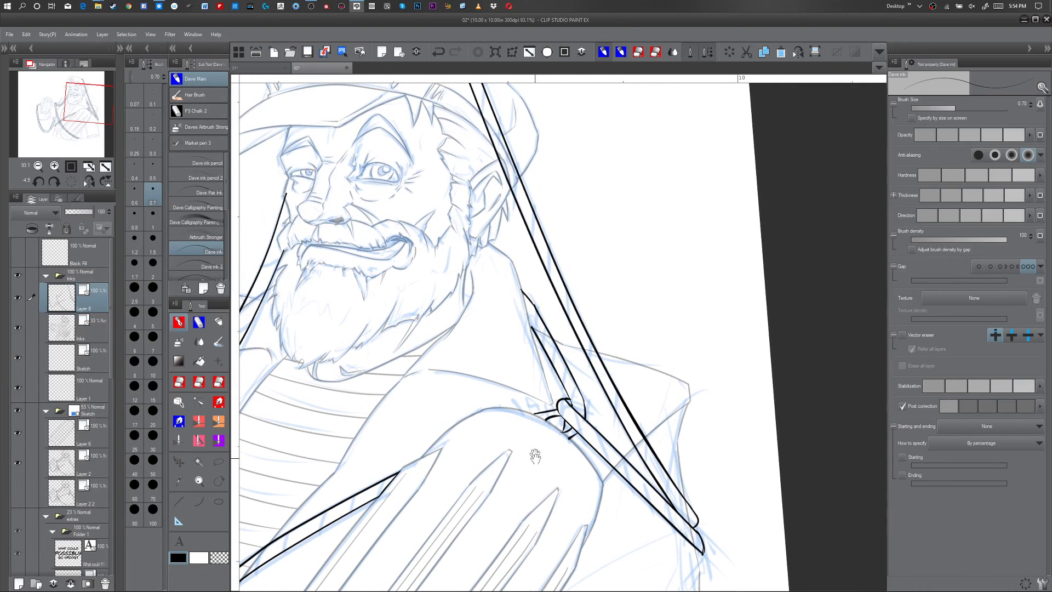
{"action": "left_click_drag", "start_coordinate": [314, 335], "coordinate": [512, 428]}
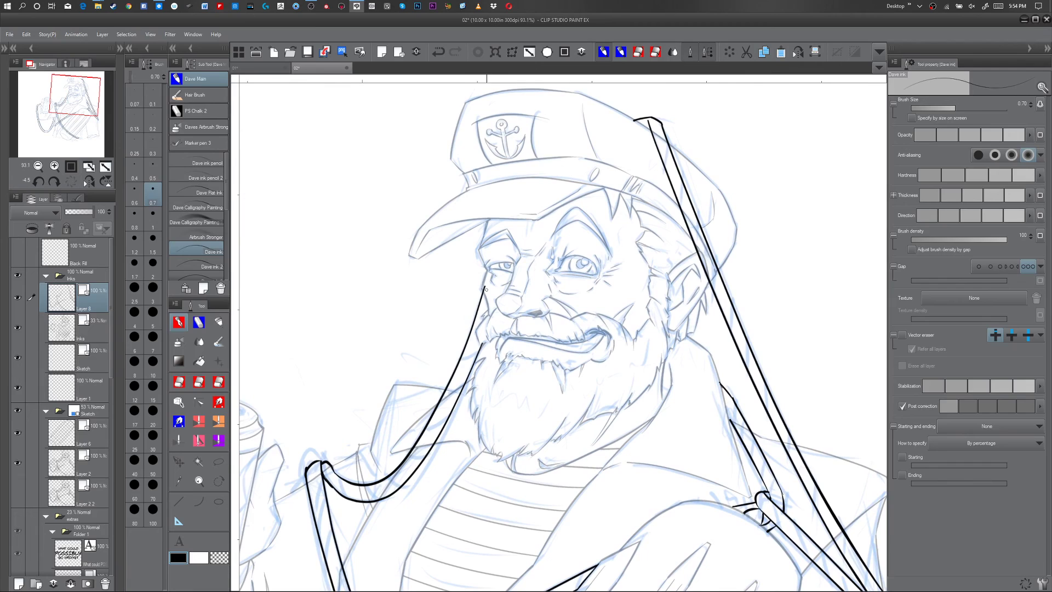
{"action": "scroll", "coordinate": [486, 289], "scroll_direction": "up", "scroll_amount": 5}
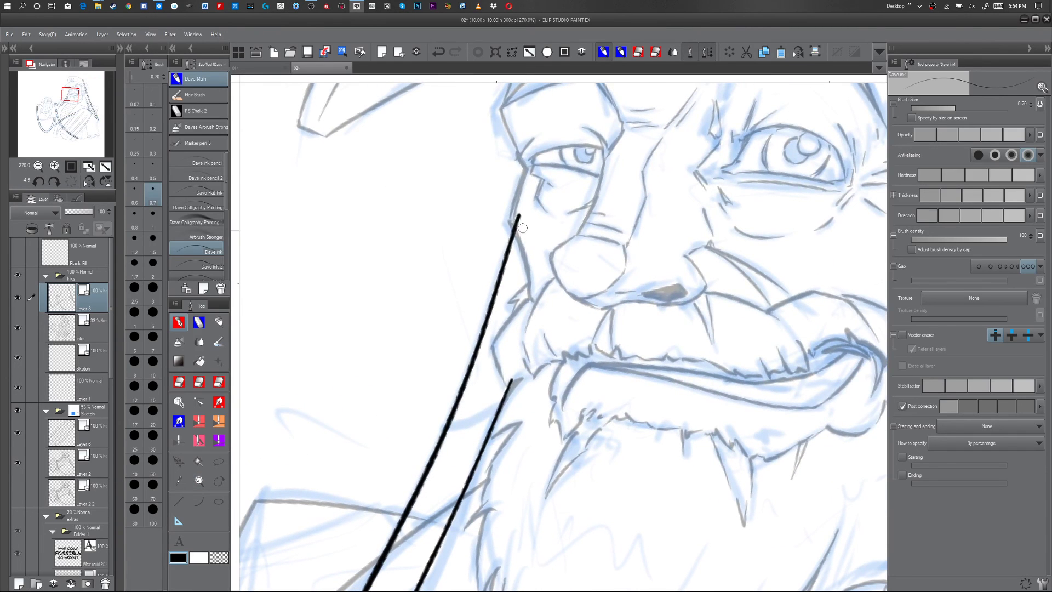
{"action": "left_click", "coordinate": [154, 147]}
{"action": "left_click_drag", "start_coordinate": [516, 226], "coordinate": [528, 284]}
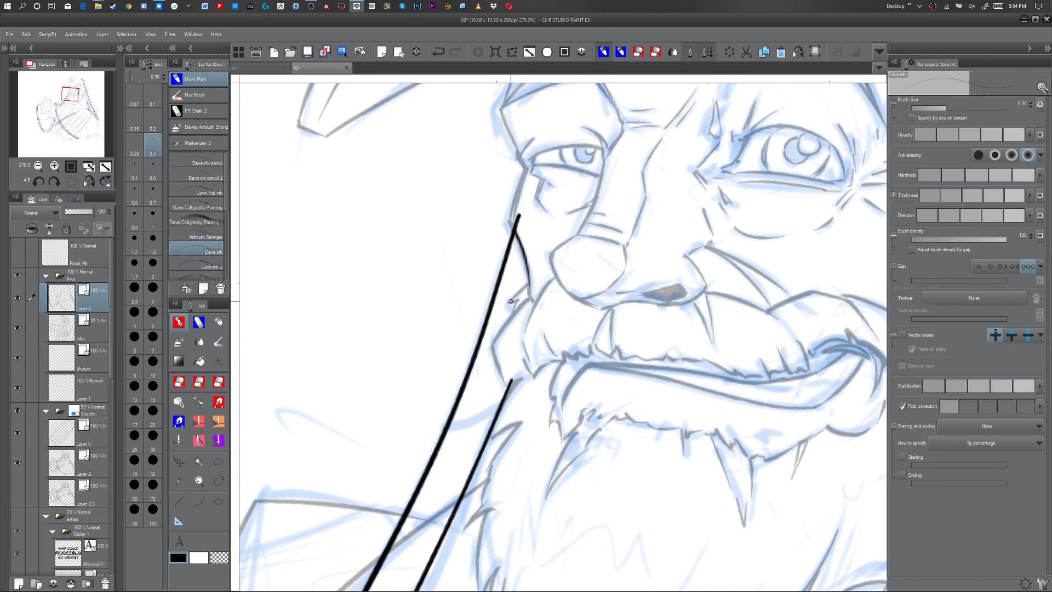
- Ink the jagged moustache edge from the cheek contour down to the rope's lower line
{"action": "scroll", "coordinate": [514, 301], "scroll_direction": "up", "scroll_amount": 5}
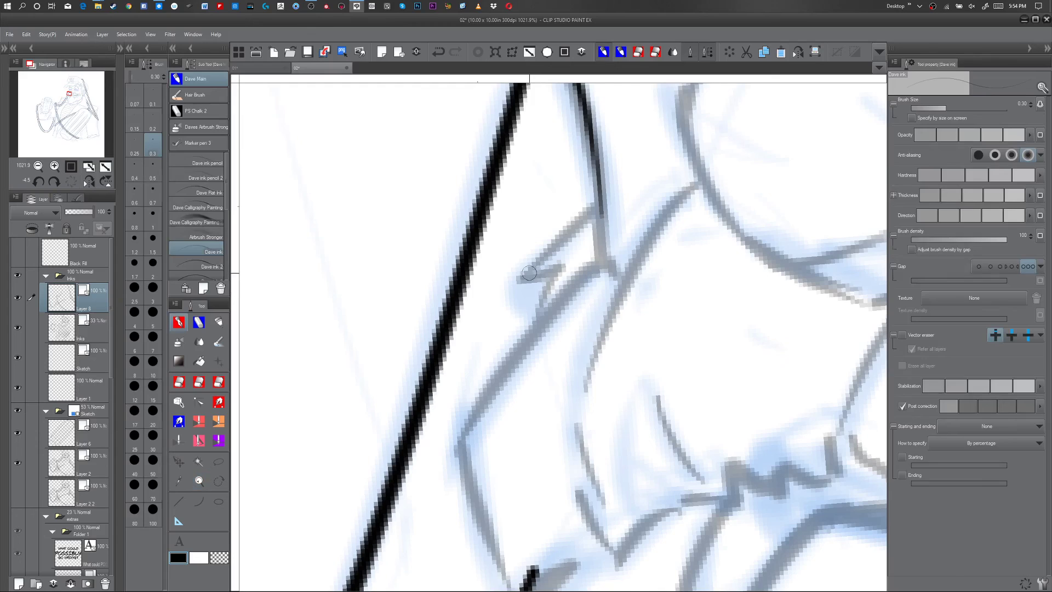
{"action": "left_click_drag", "start_coordinate": [526, 274], "coordinate": [599, 201]}
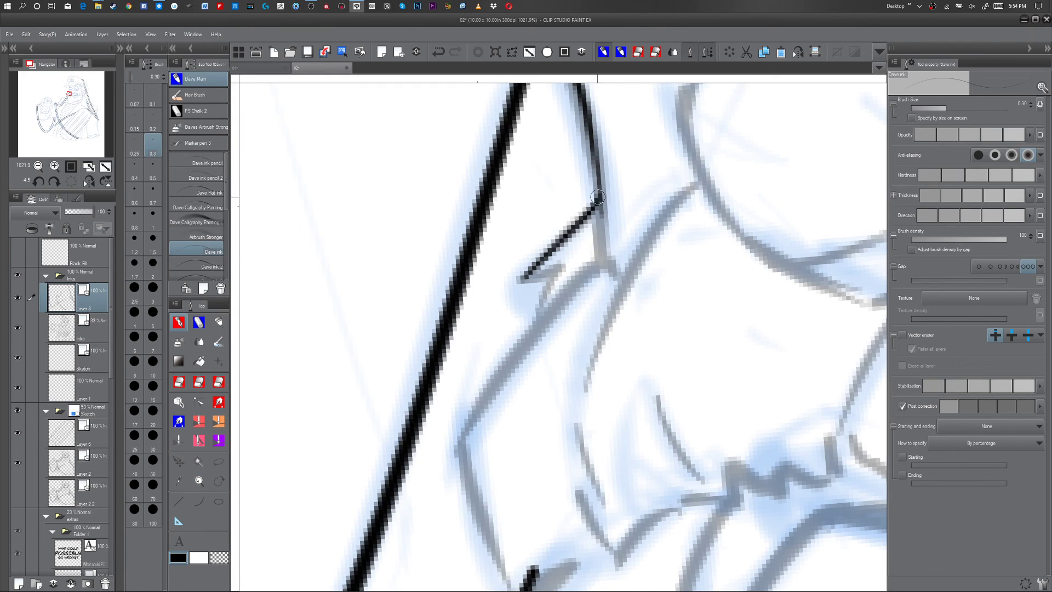
{"action": "mouse_move", "coordinate": [528, 278]}
{"action": "left_mouse_down"}
{"action": "mouse_move", "coordinate": [558, 269]}
{"action": "mouse_move", "coordinate": [533, 336]}
{"action": "mouse_move", "coordinate": [536, 325]}
{"action": "mouse_move", "coordinate": [461, 449]}
{"action": "mouse_move", "coordinate": [504, 549]}
{"action": "mouse_move", "coordinate": [509, 371]}
{"action": "left_mouse_up"}
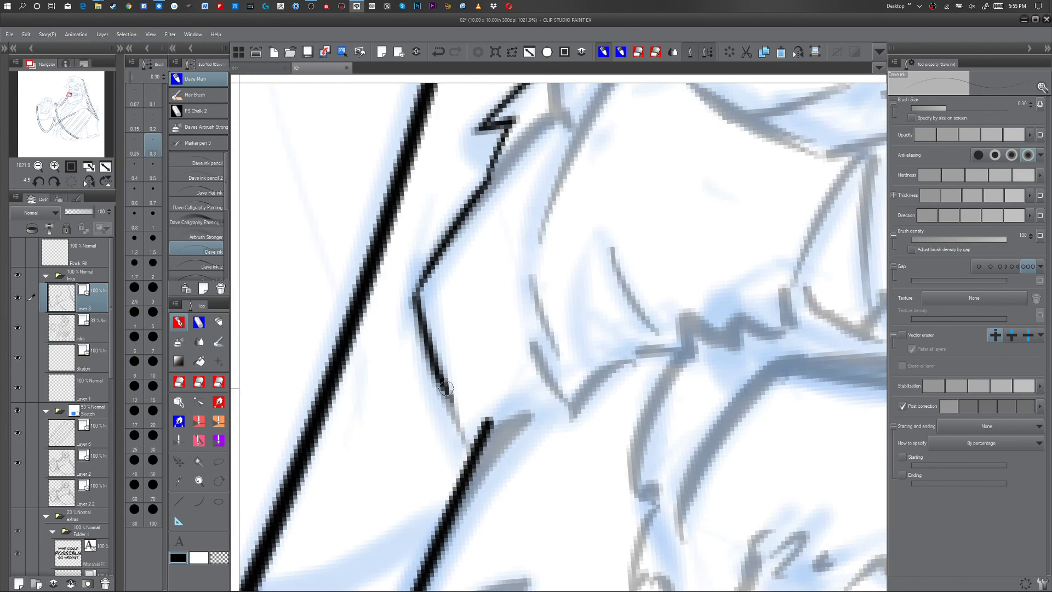
{"action": "left_click_drag", "start_coordinate": [437, 377], "coordinate": [470, 452]}
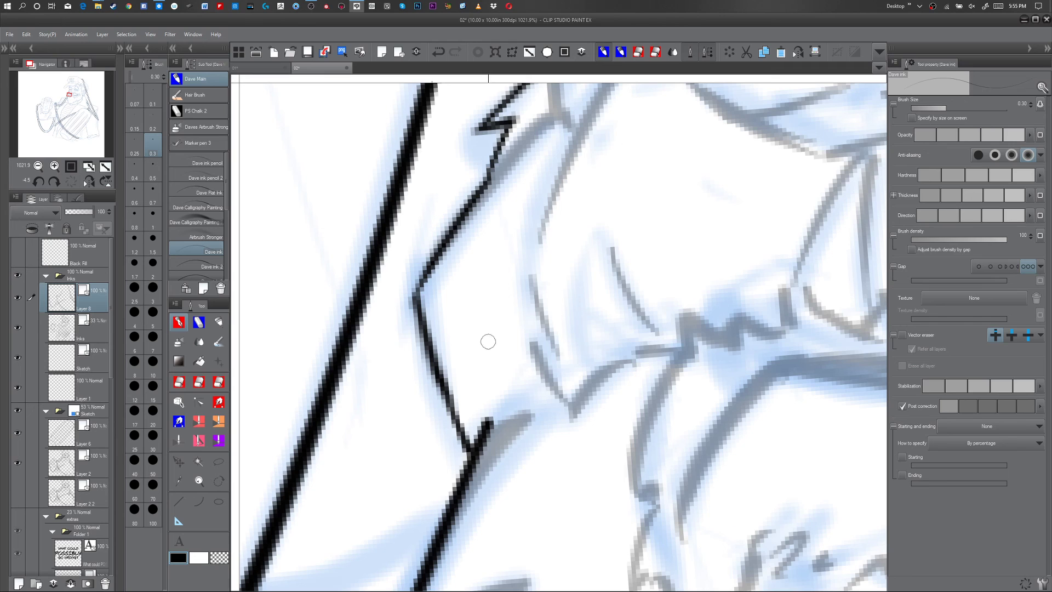
- Erase the ends of both rope lines that project past the inked cheek and moustache edge
{"action": "key", "text": "e"}
{"action": "key", "text": "p"}
{"action": "key", "text": "e"}
{"action": "left_click_drag", "start_coordinate": [482, 420], "coordinate": [493, 434]}
{"action": "key", "text": "p"}
{"action": "scroll", "coordinate": [559, 329], "scroll_direction": "down", "scroll_amount": 3}
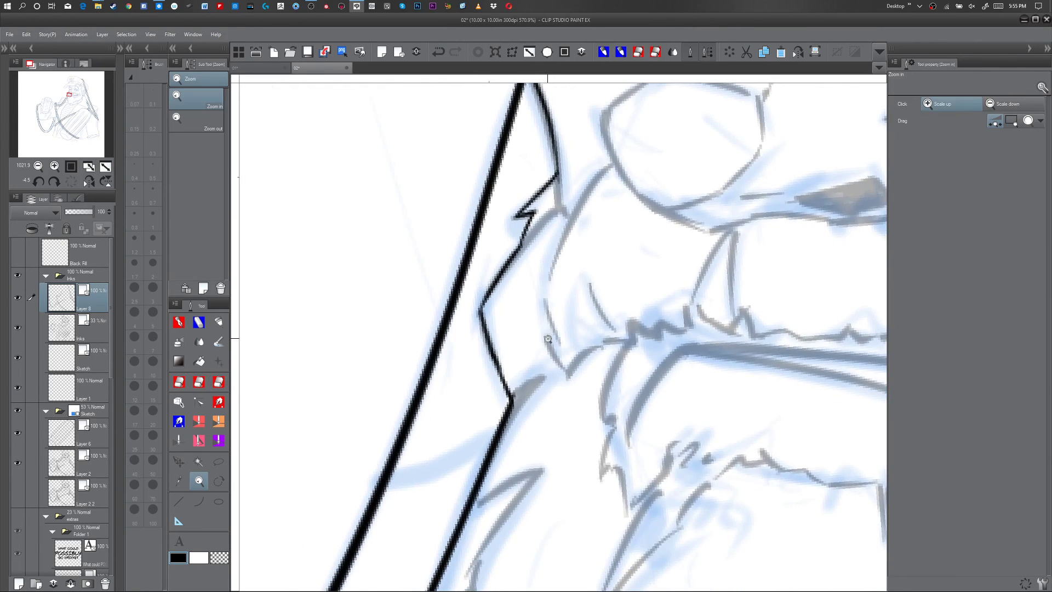
{"action": "left_click_drag", "start_coordinate": [572, 236], "coordinate": [516, 455]}
{"action": "key", "text": "e"}
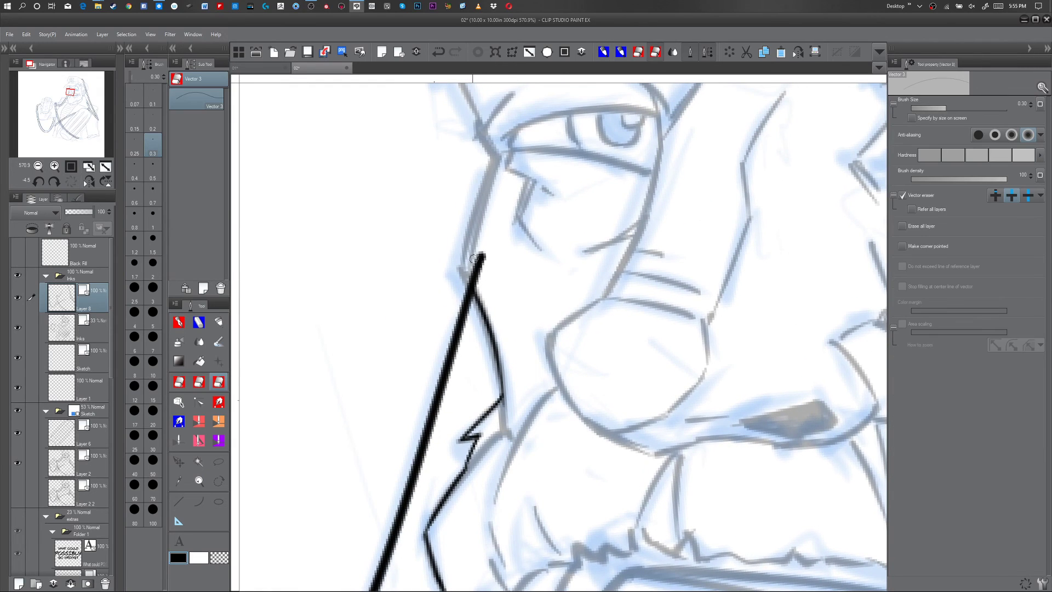
{"action": "left_click_drag", "start_coordinate": [472, 263], "coordinate": [490, 271]}
- Close the long rope's top end at the cap with a short line along the cap's outer edge
{"action": "key", "text": "p"}
{"action": "key", "text": "ctrl+space"}
{"action": "left_click_drag", "start_coordinate": [635, 386], "coordinate": [622, 396]}
{"action": "left_click_drag", "start_coordinate": [727, 429], "coordinate": [422, 348]}
{"action": "mouse_move", "coordinate": [716, 400]}
{"action": "left_mouse_down"}
{"action": "mouse_move", "coordinate": [570, 496]}
{"action": "mouse_move", "coordinate": [713, 384]}
{"action": "left_mouse_up"}
{"action": "left_click_drag", "start_coordinate": [656, 313], "coordinate": [726, 480]}
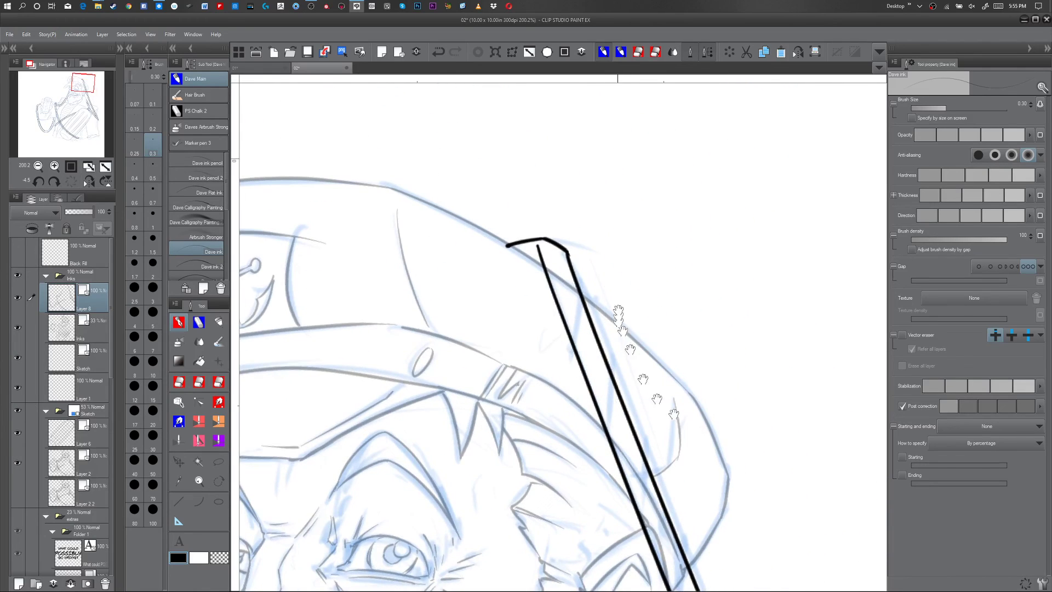
{"action": "mouse_move", "coordinate": [691, 257]}
{"action": "left_mouse_down"}
{"action": "mouse_move", "coordinate": [700, 304]}
{"action": "mouse_move", "coordinate": [672, 437]}
{"action": "left_mouse_up"}
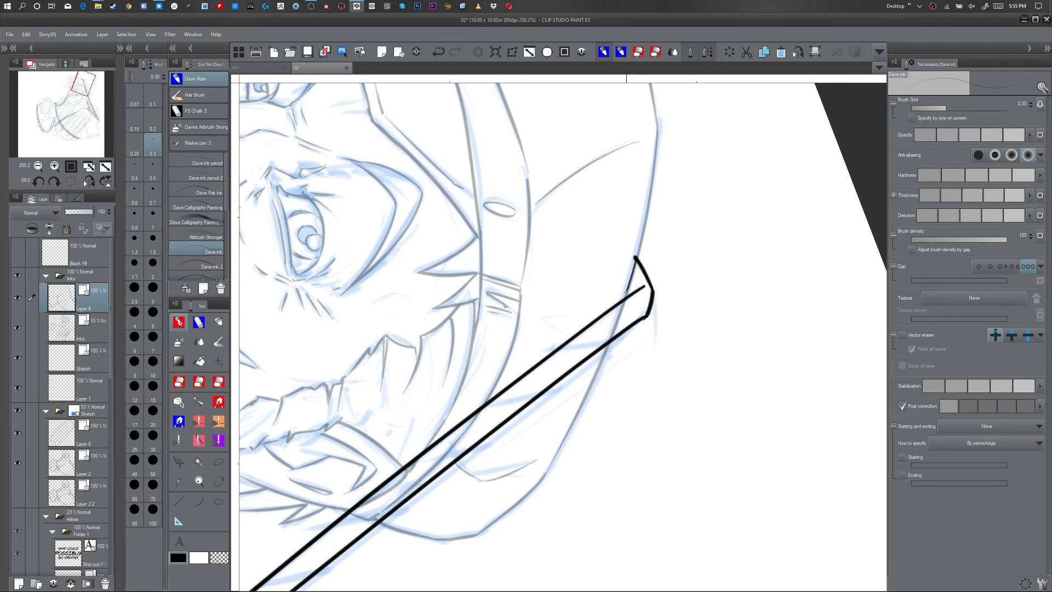
{"action": "key", "text": "ctrl+z"}
{"action": "left_click_drag", "start_coordinate": [625, 297], "coordinate": [619, 311]}
{"action": "key", "text": "ctrl+z"}
{"action": "key", "text": "ctrl+y"}
{"action": "key", "text": "ctrl+z"}
{"action": "key", "text": "ctrl+y"}
- Erase the small line tail projecting past the corner of the rope end at the cap
{"action": "key", "text": "e"}
{"action": "left_click", "coordinate": [636, 254]}
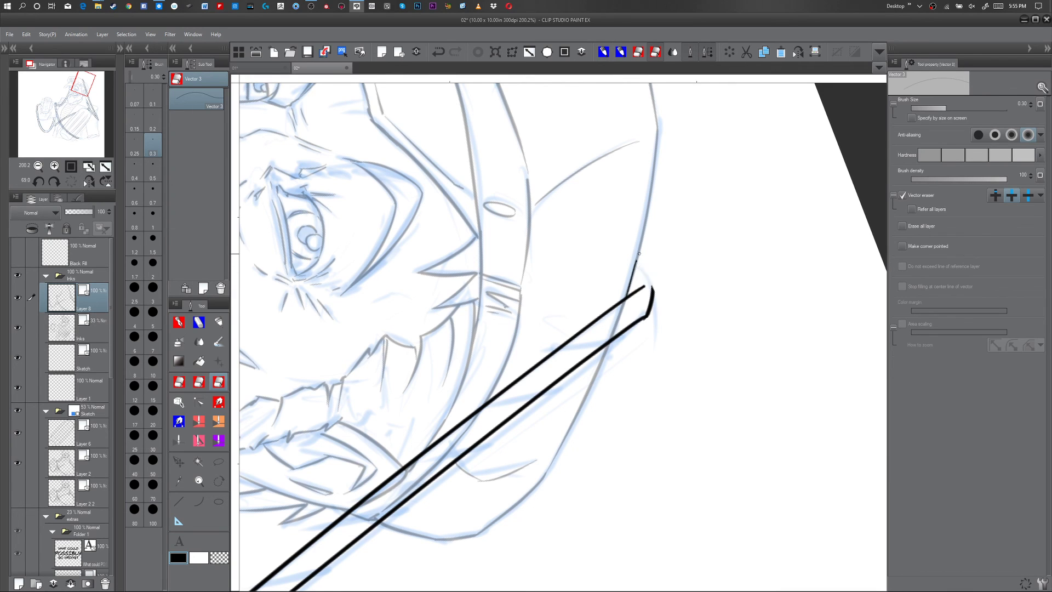
{"action": "key", "text": "ctrl+z"}
{"action": "key", "text": "p"}
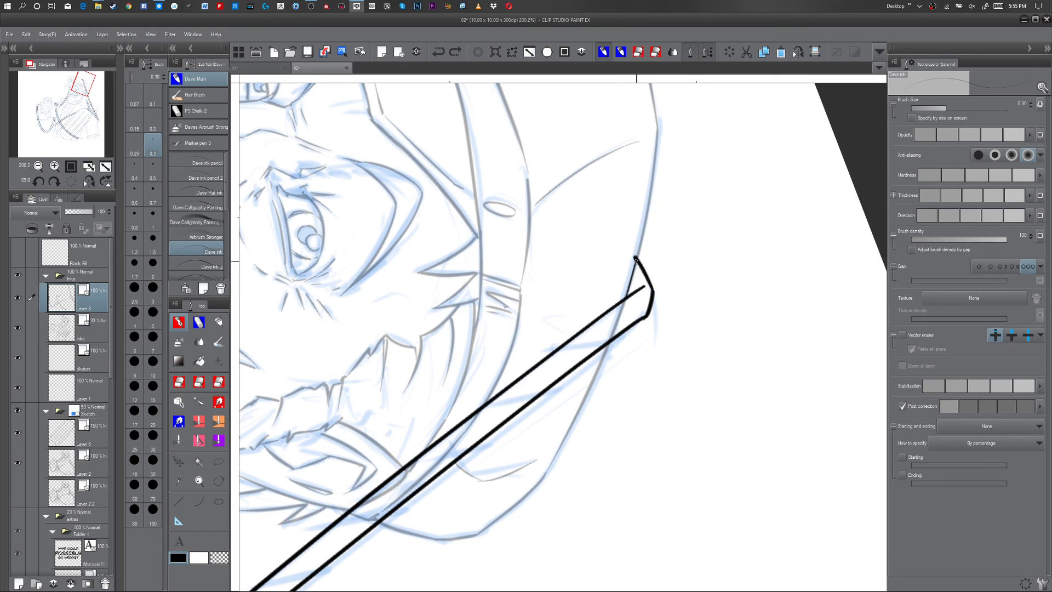
{"action": "key", "text": "e"}
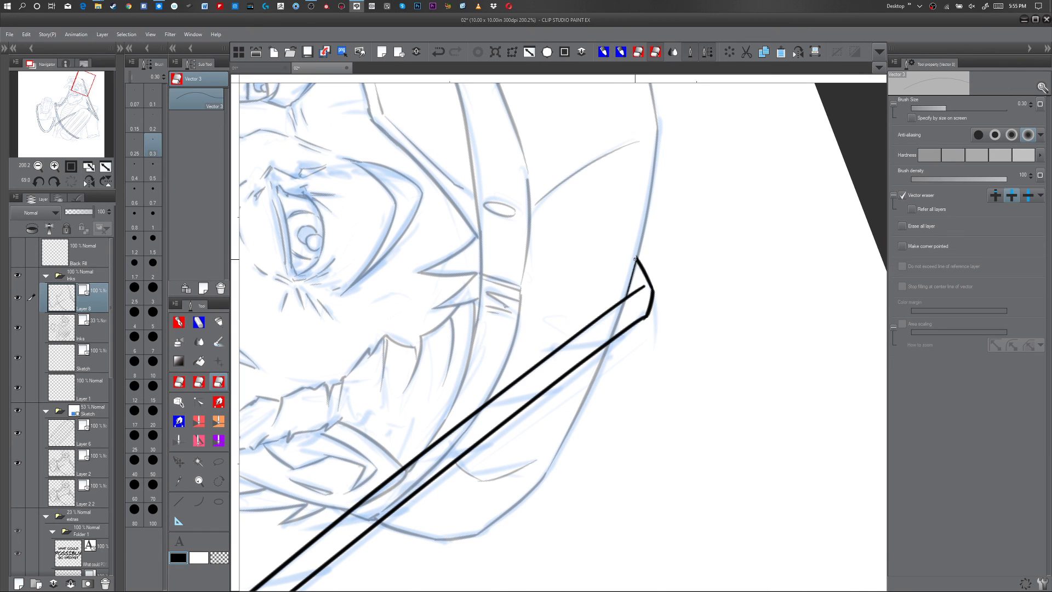
{"action": "key", "text": "p"}
- Close the short rope's upper end behind the neck with a line along the collar edge and erase the overlapping stroke
{"action": "left_click_drag", "start_coordinate": [506, 502], "coordinate": [707, 232]}
{"action": "mouse_move", "coordinate": [491, 458]}
{"action": "left_mouse_down"}
{"action": "mouse_move", "coordinate": [676, 320]}
{"action": "mouse_move", "coordinate": [646, 416]}
{"action": "mouse_move", "coordinate": [655, 320]}
{"action": "left_mouse_up"}
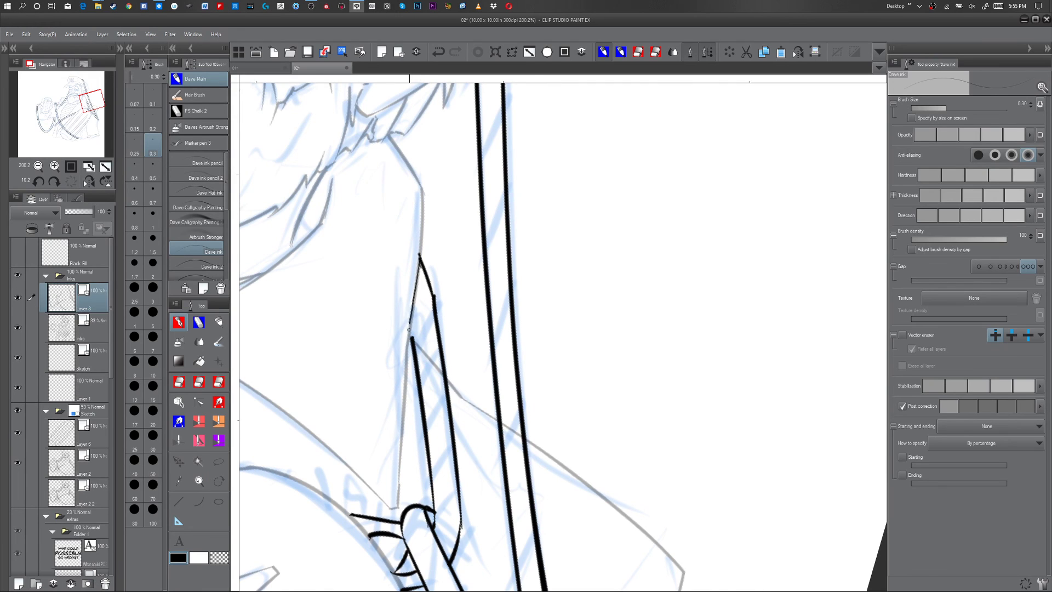
{"action": "key", "text": "ctrl+z"}
{"action": "scroll", "coordinate": [420, 316], "scroll_direction": "up", "scroll_amount": 5}
{"action": "left_click_drag", "start_coordinate": [425, 172], "coordinate": [405, 329]}
{"action": "left_click_drag", "start_coordinate": [427, 190], "coordinate": [400, 363]}
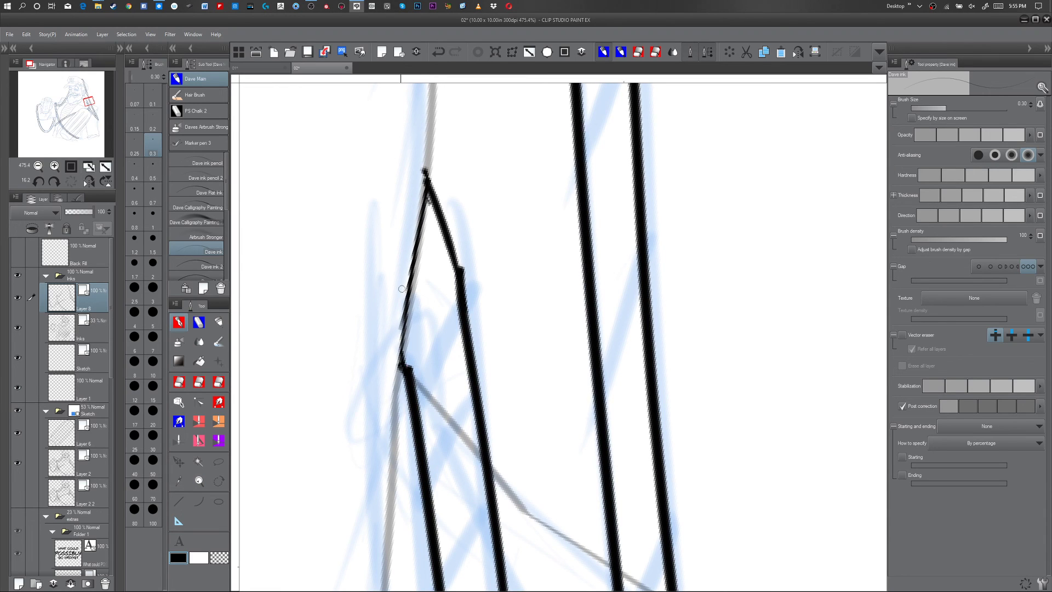
{"action": "key", "text": "e"}
{"action": "left_click", "coordinate": [399, 322]}
{"action": "key", "text": "p"}
- Ink the knee's edge across the open ends of the short lines beside the rope bend
{"action": "scroll", "coordinate": [467, 387], "scroll_direction": "down", "scroll_amount": 5}
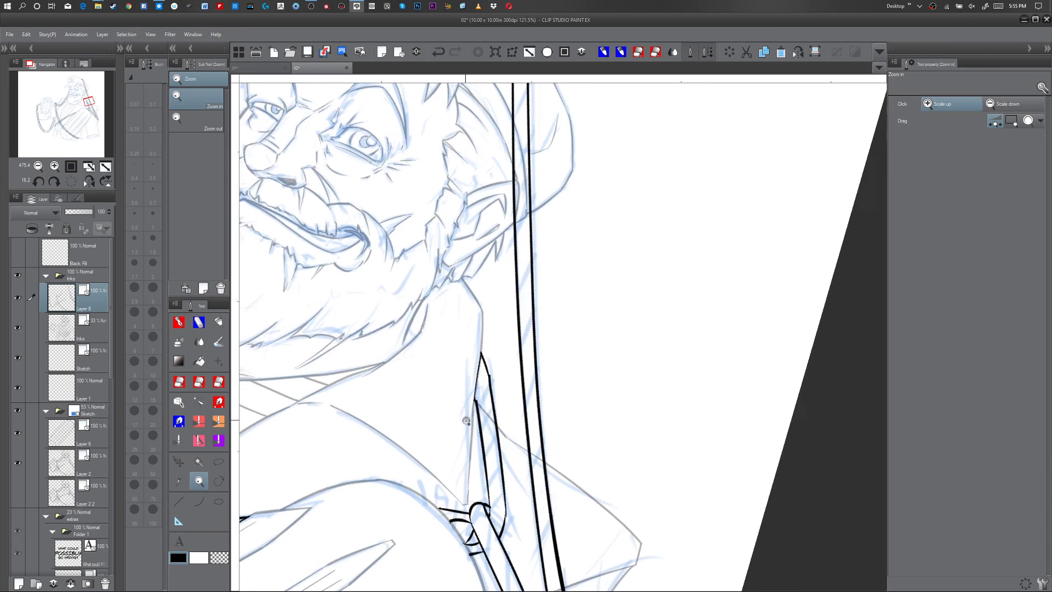
{"action": "key", "text": "alt"}
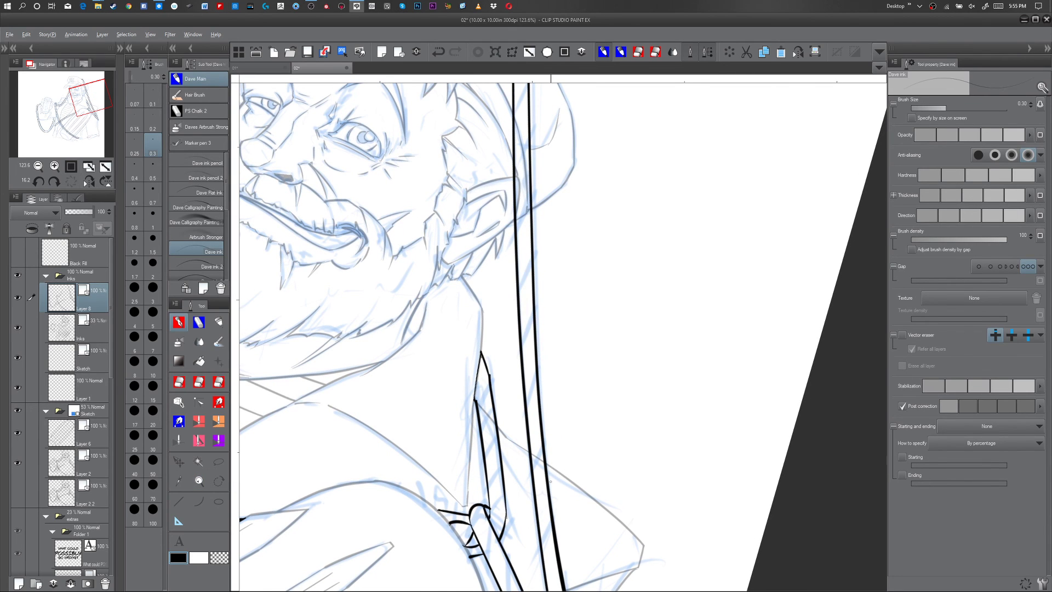
{"action": "key", "text": "space"}
{"action": "left_click_drag", "start_coordinate": [504, 537], "coordinate": [531, 393]}
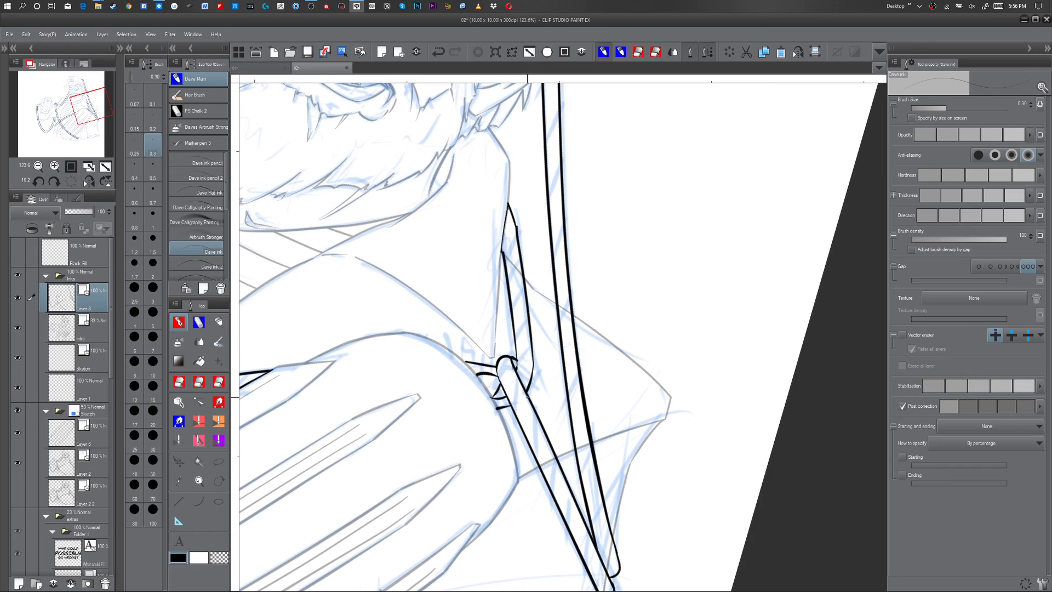
{"action": "scroll", "coordinate": [490, 393], "scroll_direction": "up", "scroll_amount": 5}
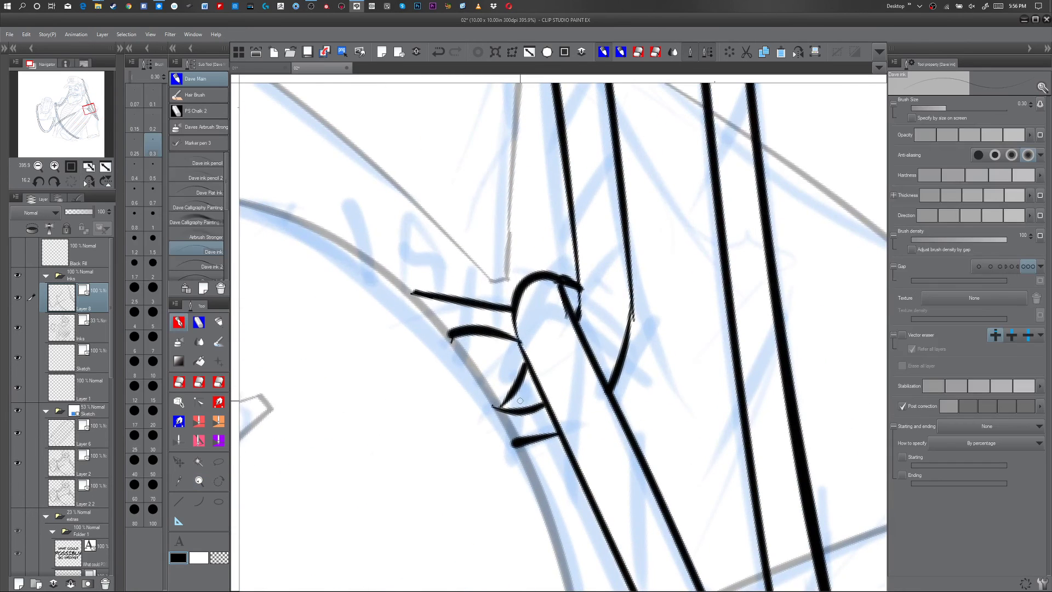
{"action": "left_click_drag", "start_coordinate": [646, 294], "coordinate": [656, 354]}
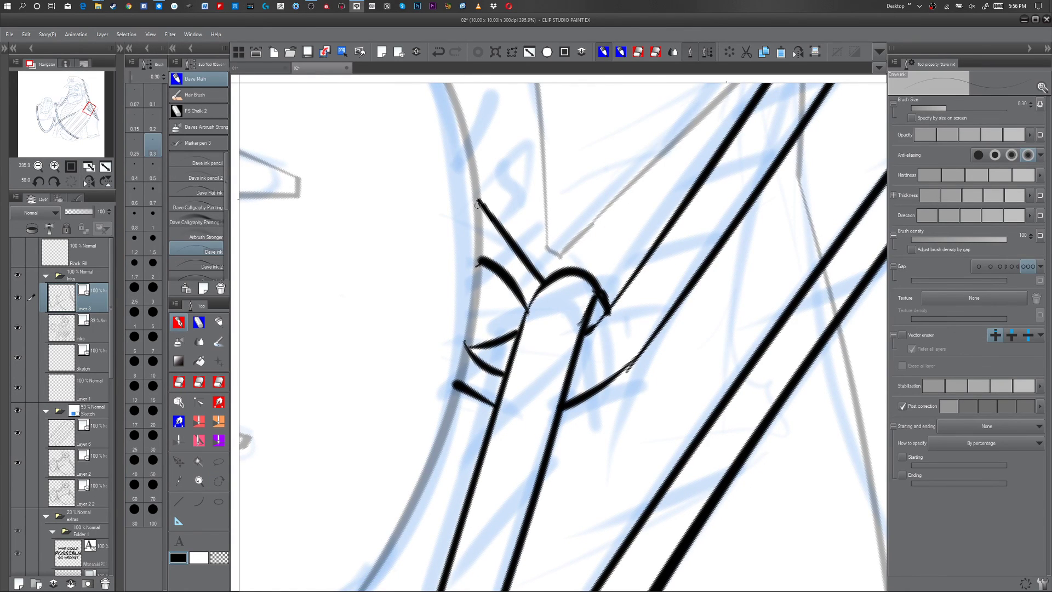
{"action": "left_click_drag", "start_coordinate": [478, 211], "coordinate": [471, 325]}
{"action": "left_click_drag", "start_coordinate": [480, 266], "coordinate": [459, 382]}
{"action": "left_click_drag", "start_coordinate": [471, 333], "coordinate": [457, 385]}
- Erase the line tail beyond the knee edge and the stray end on the rope's lower bend
{"action": "key", "text": "e"}
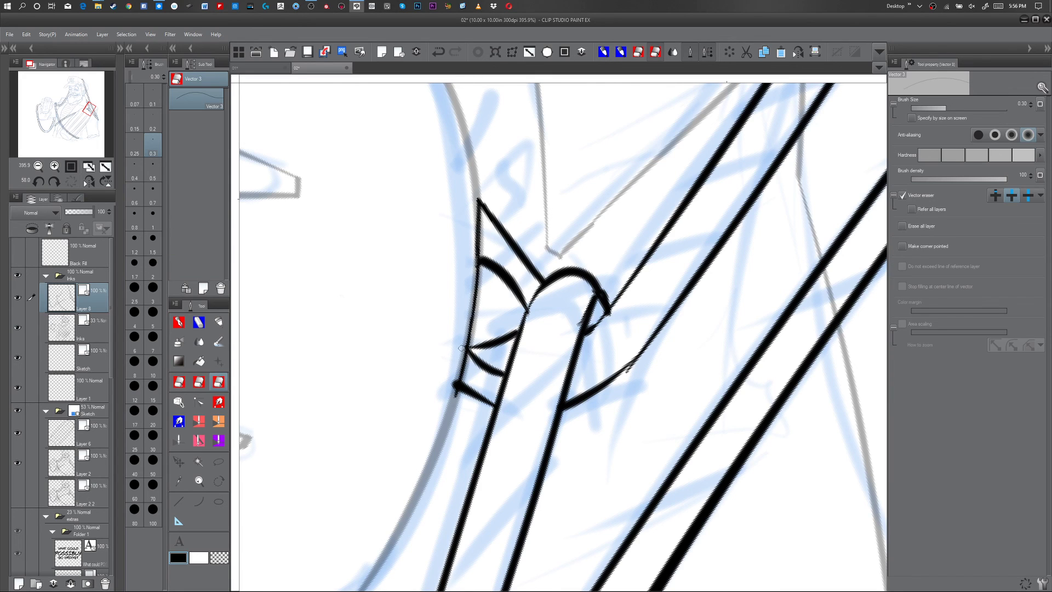
{"action": "left_click_drag", "start_coordinate": [452, 388], "coordinate": [454, 390]}
{"action": "key", "text": "p"}
{"action": "key", "text": "e"}
{"action": "mouse_move", "coordinate": [628, 372]}
{"action": "left_mouse_down"}
{"action": "mouse_move", "coordinate": [638, 361]}
{"action": "mouse_move", "coordinate": [617, 376]}
{"action": "mouse_move", "coordinate": [613, 403]}
{"action": "mouse_move", "coordinate": [589, 413]}
{"action": "mouse_move", "coordinate": [600, 411]}
{"action": "left_mouse_up"}
{"action": "key", "text": "p"}
- Add a new raster layer and move it directly below the rope line layer
{"action": "key", "text": "ctrl+space"}
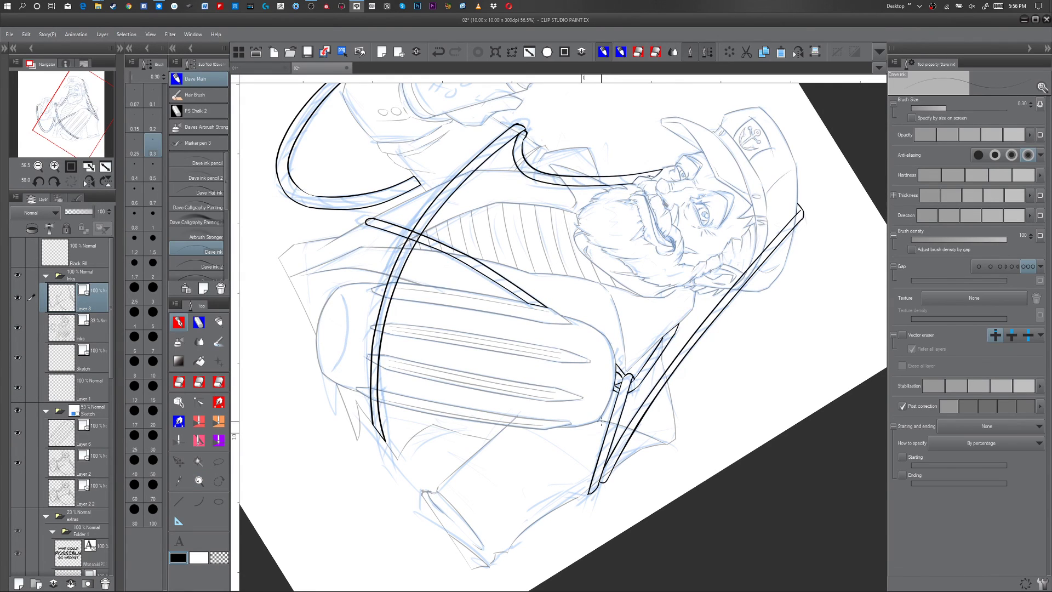
{"action": "left_click_drag", "start_coordinate": [687, 389], "coordinate": [679, 271]}
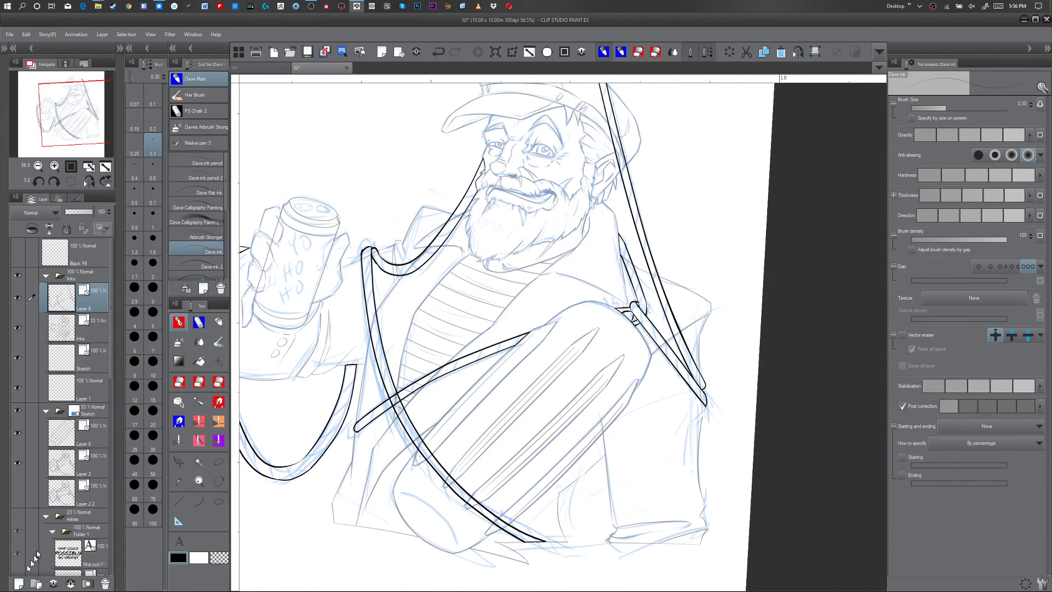
{"action": "left_click", "coordinate": [19, 584]}
{"action": "left_click_drag", "start_coordinate": [93, 304], "coordinate": [92, 345]}
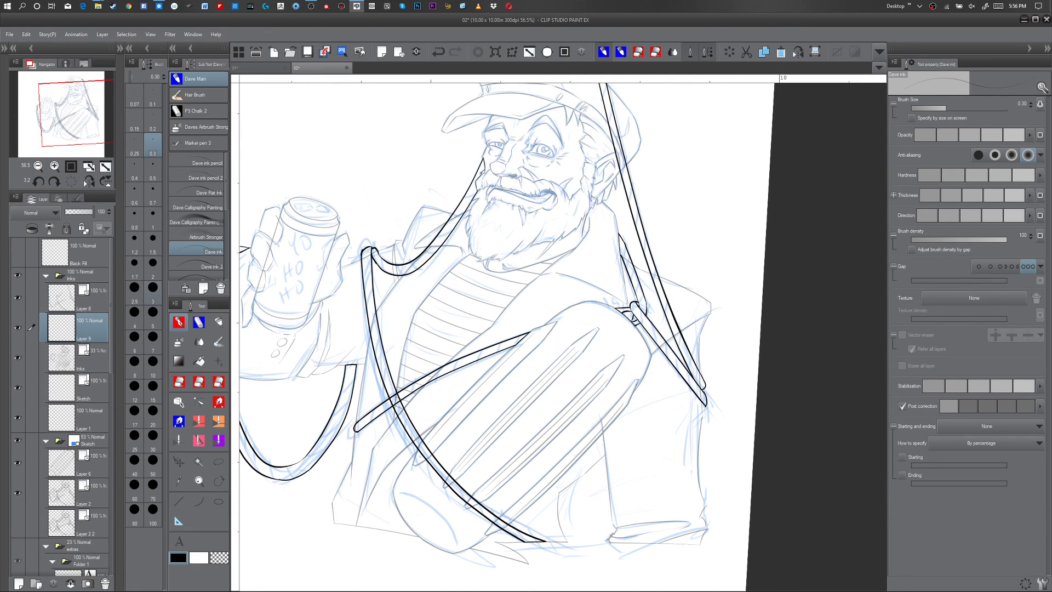
- On the rope line layer, turn off multiple referring for Auto select, select the area outside the rope, and invert the selection
{"action": "left_click_drag", "start_coordinate": [508, 437], "coordinate": [569, 410]}
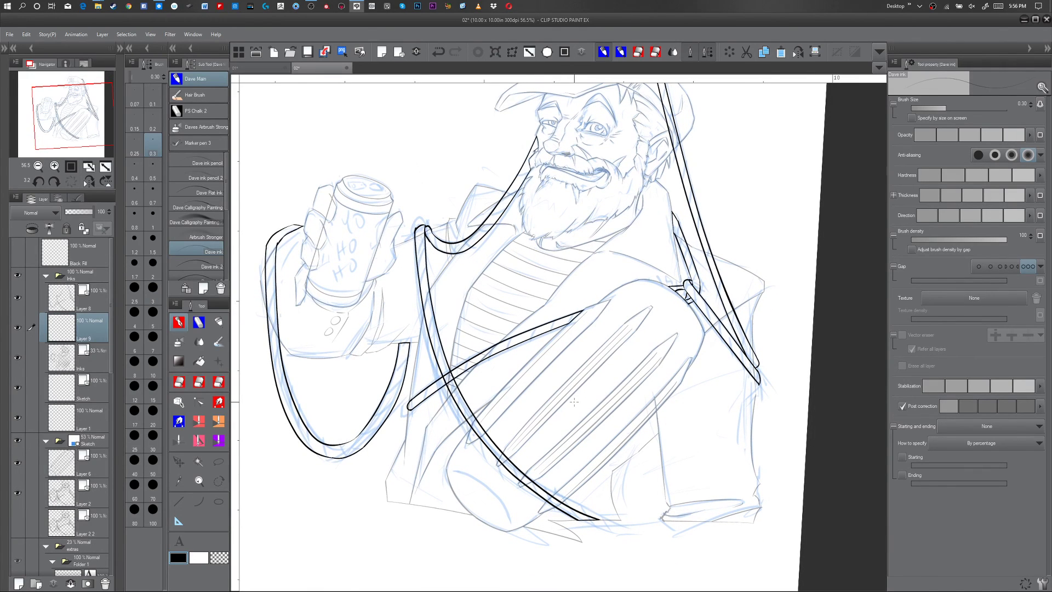
{"action": "key", "text": "w"}
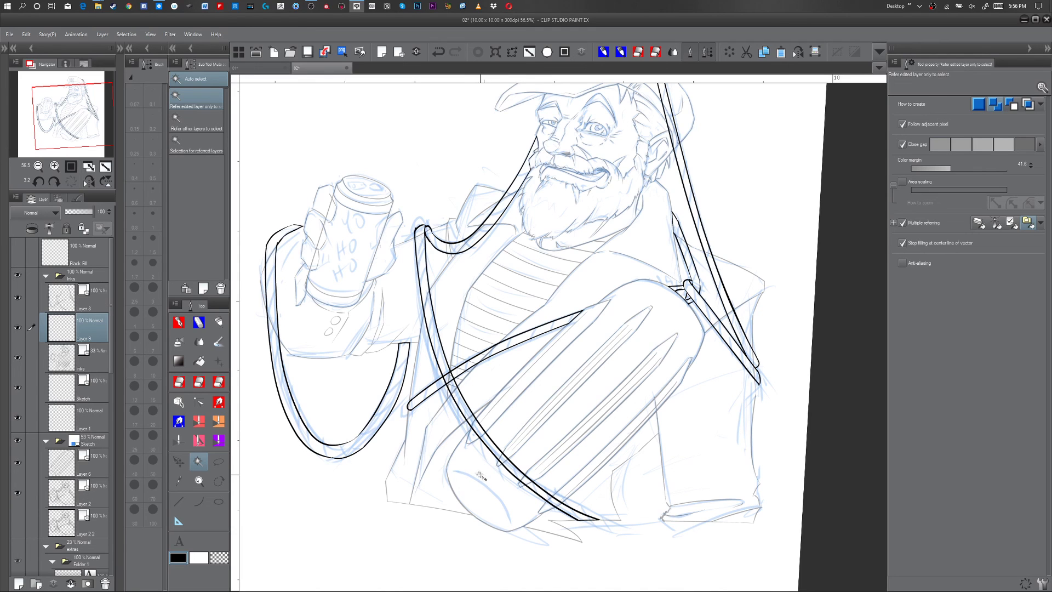
{"action": "left_click", "coordinate": [99, 301]}
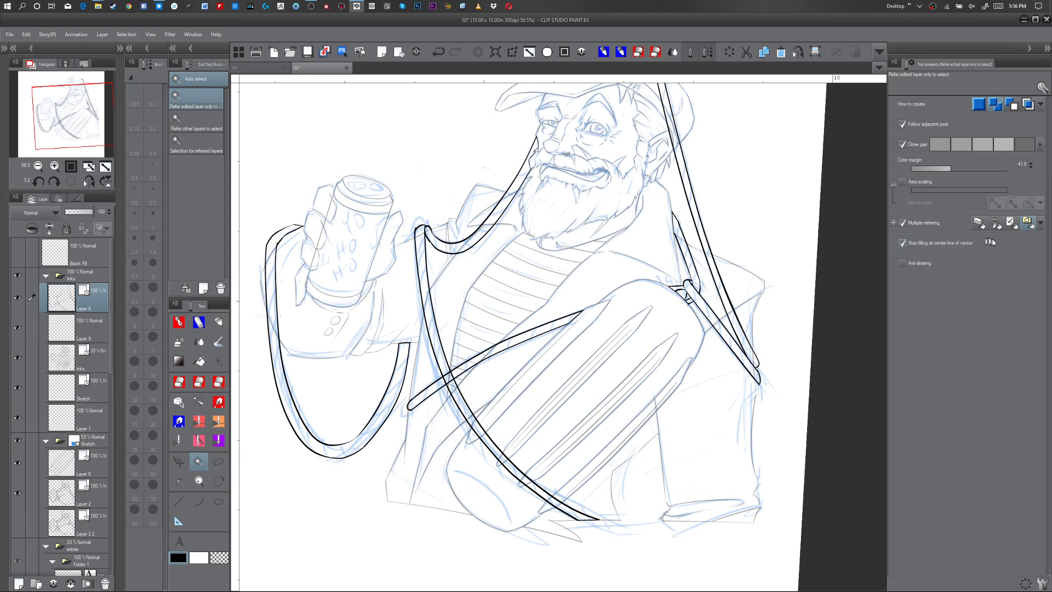
{"action": "left_click", "coordinate": [902, 222]}
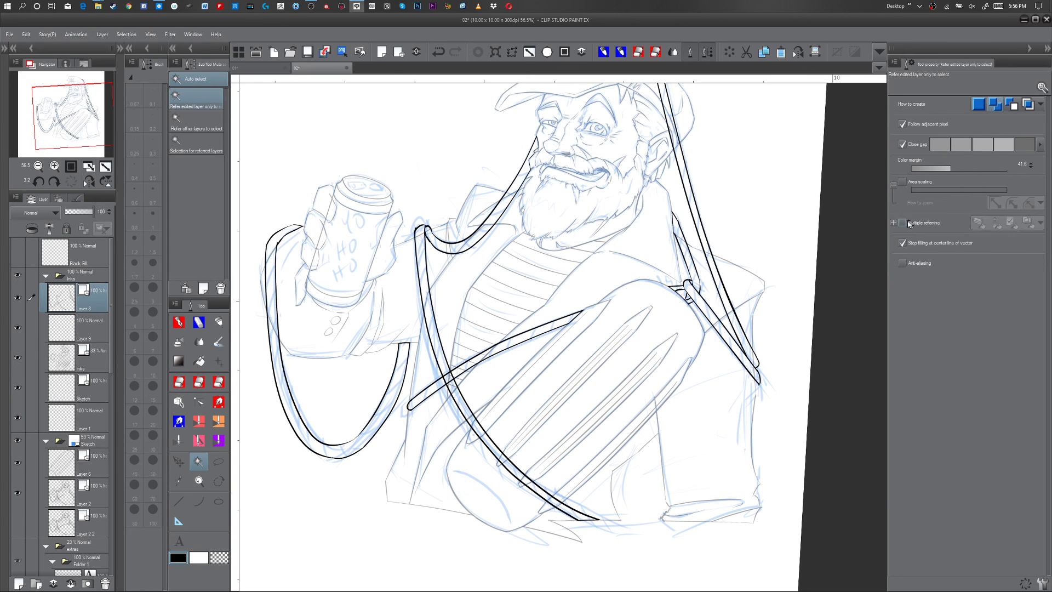
{"action": "left_click", "coordinate": [427, 572]}
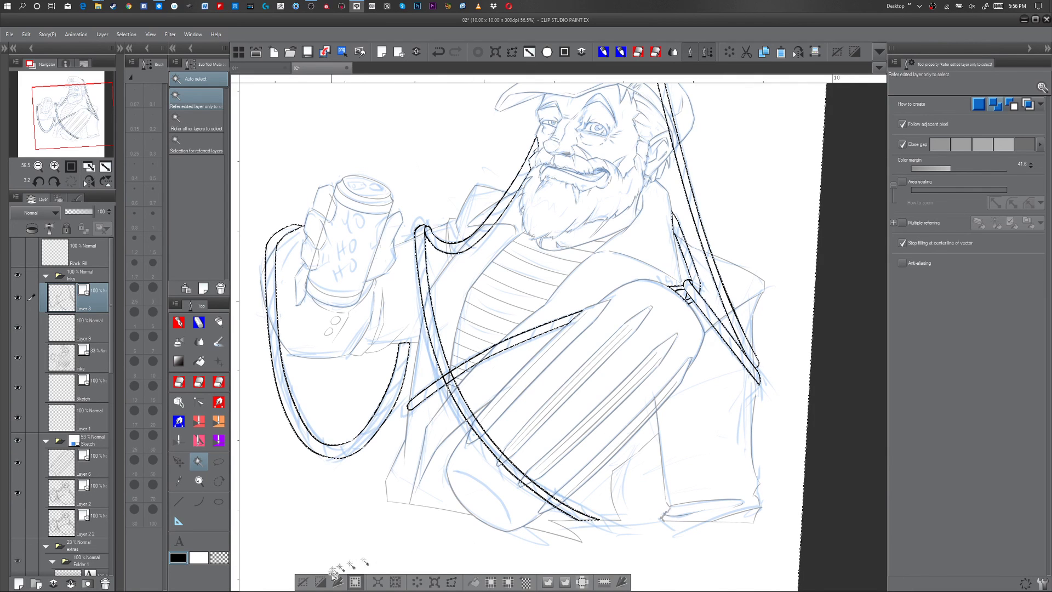
{"action": "left_click_drag", "start_coordinate": [296, 583], "coordinate": [347, 551]}
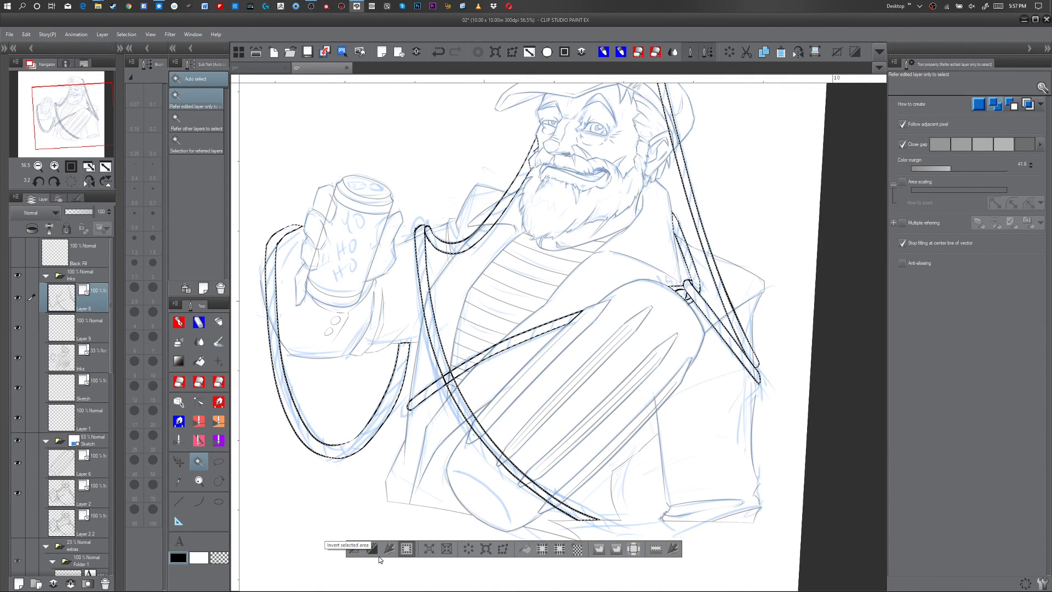
- Fill the rope selection with white on the raster layer beneath the rope lines and deselect
{"action": "left_click", "coordinate": [82, 329]}
{"action": "left_click", "coordinate": [198, 558]}
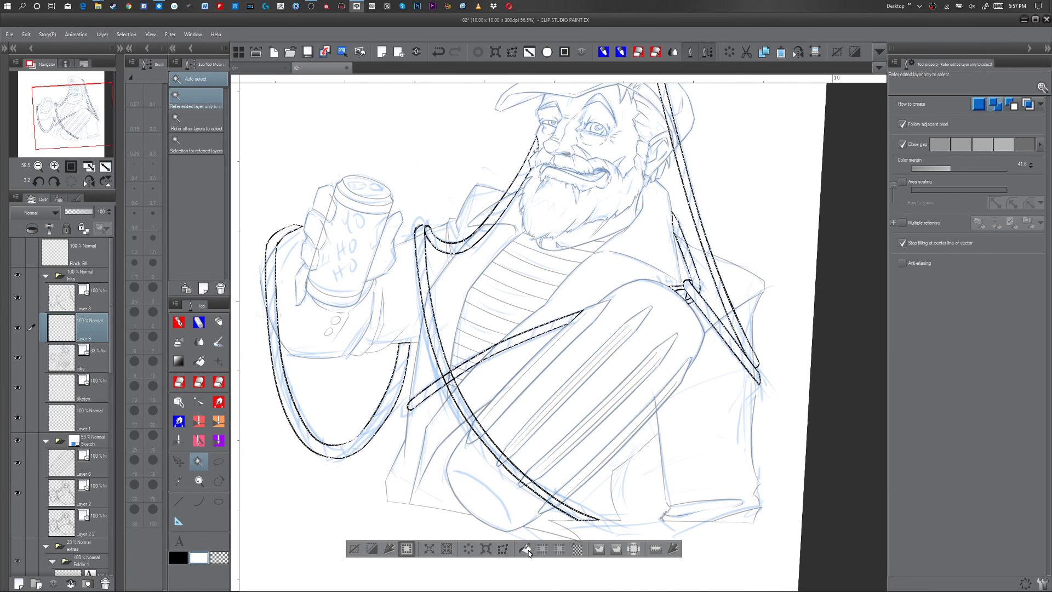
{"action": "left_click", "coordinate": [525, 549]}
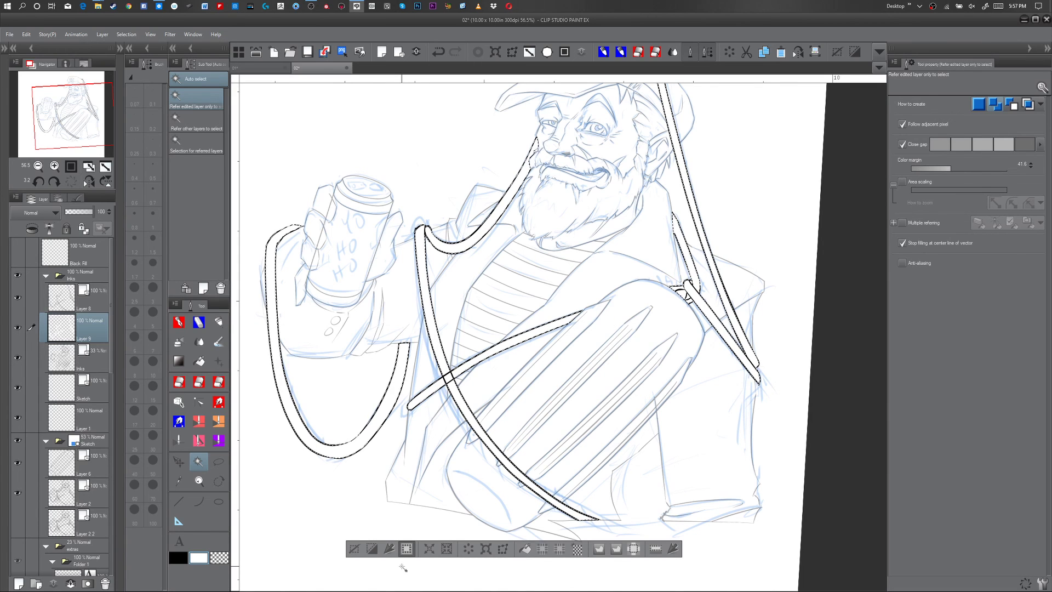
{"action": "left_click", "coordinate": [355, 548]}
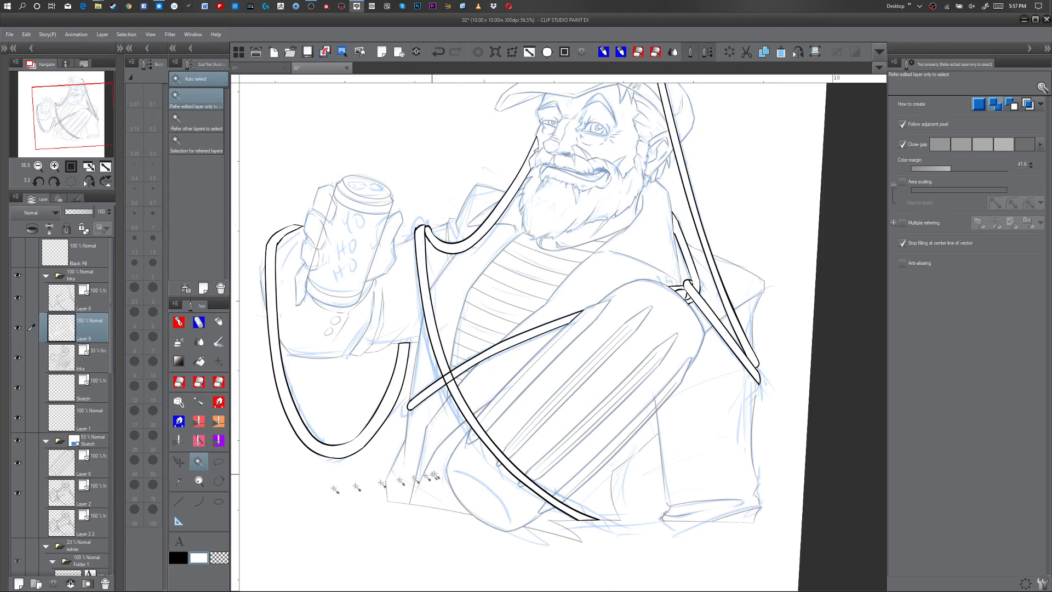
- Set the Inks layer's opacity to 100% and hide the Sketch folder
{"action": "left_click", "coordinate": [95, 362]}
{"action": "left_click", "coordinate": [74, 211]}
{"action": "left_click_drag", "start_coordinate": [75, 211], "coordinate": [93, 212]}
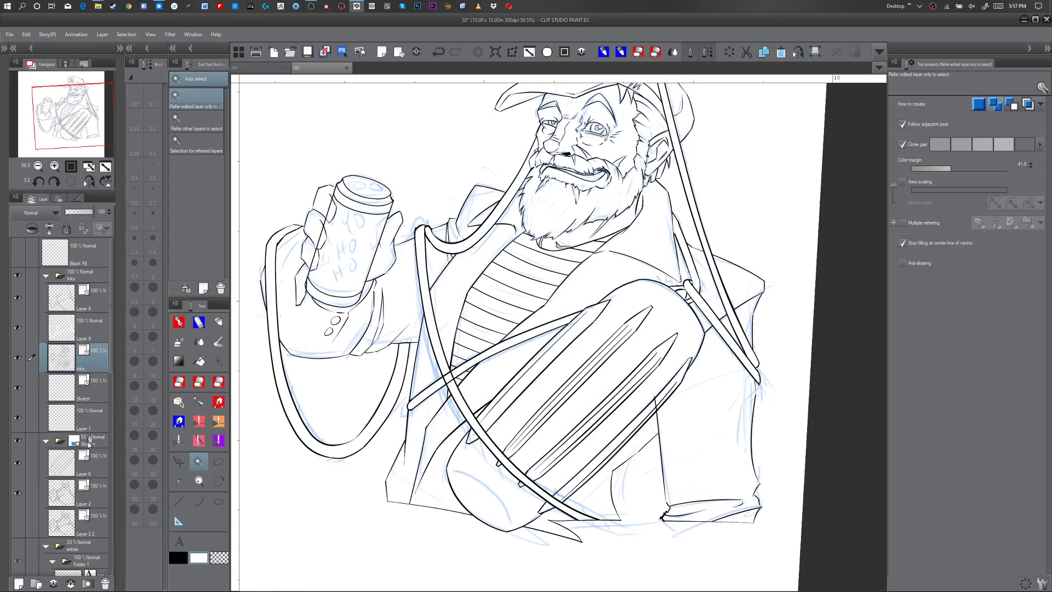
{"action": "left_click", "coordinate": [17, 440]}
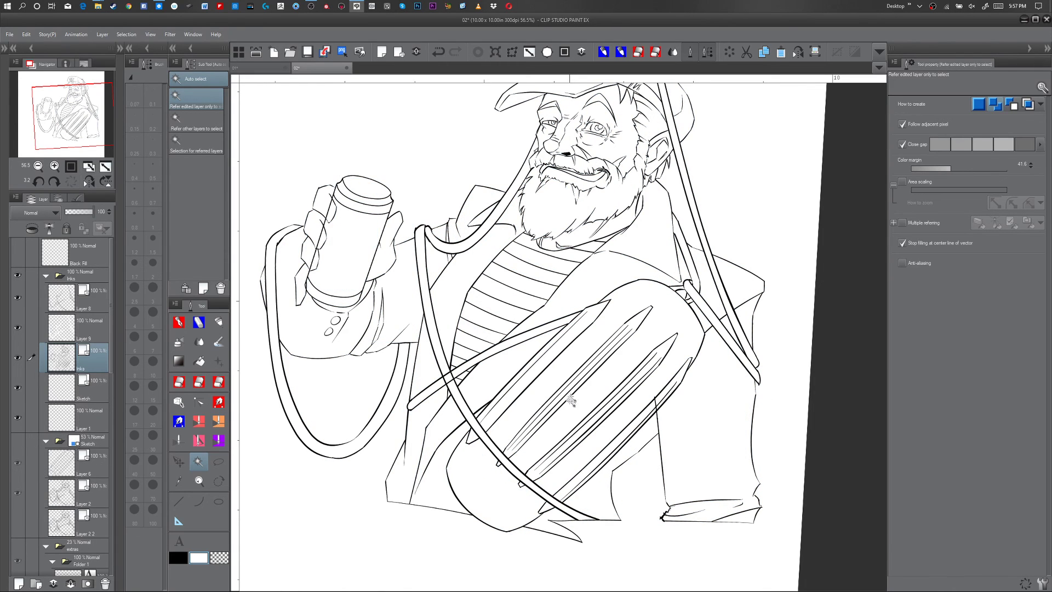
- Examine the inked line art around the can, ropes and legs, and view the whole page upright with the rope line layer active
{"action": "key", "text": "ctrl+space"}
{"action": "left_click_drag", "start_coordinate": [593, 403], "coordinate": [600, 405]}
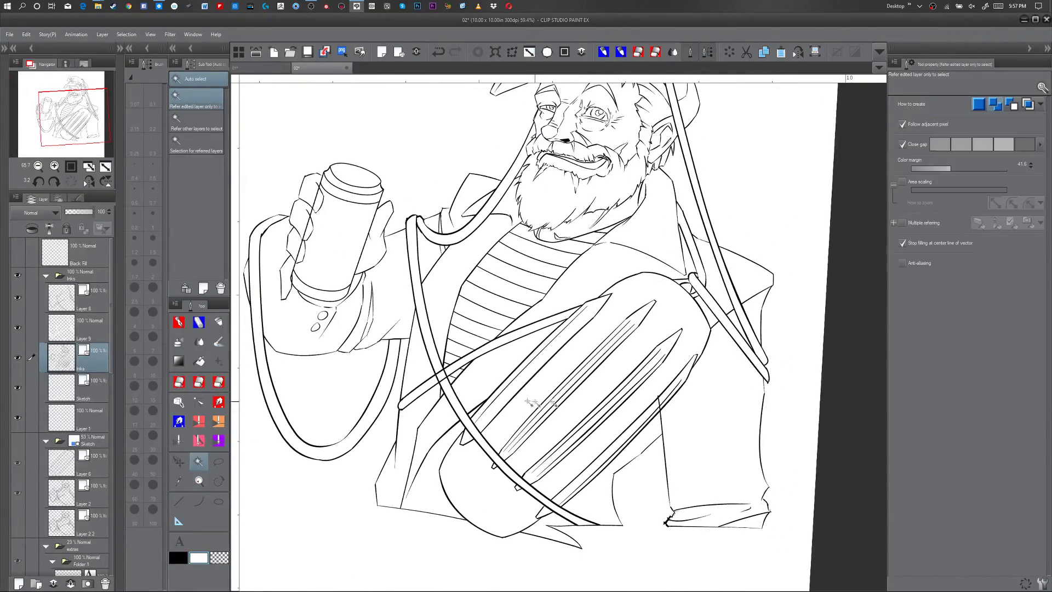
{"action": "left_click", "coordinate": [384, 319]}
{"action": "left_click_drag", "start_coordinate": [350, 319], "coordinate": [524, 403]}
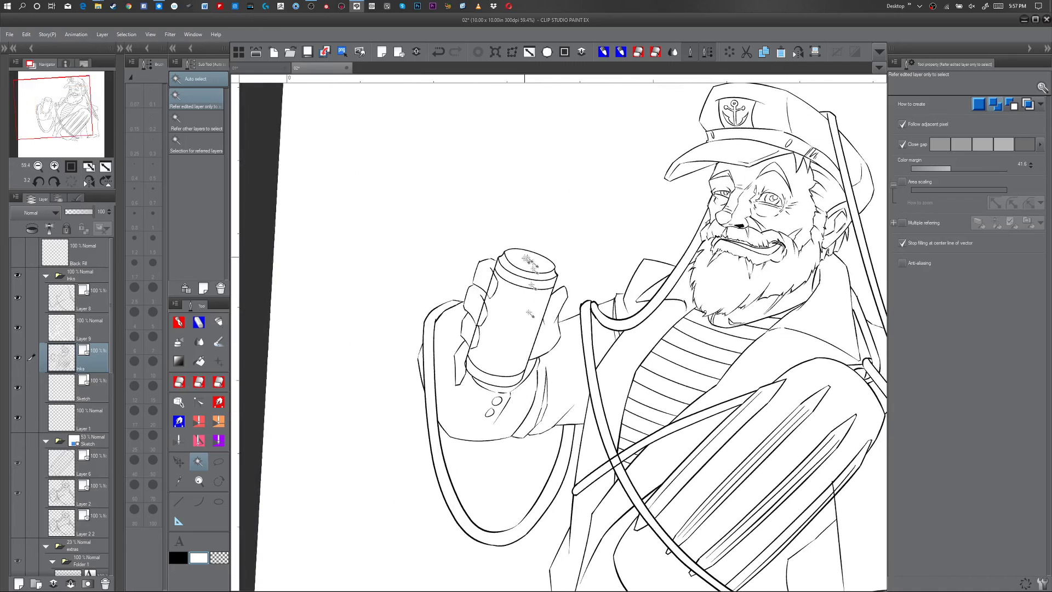
{"action": "key", "text": "e"}
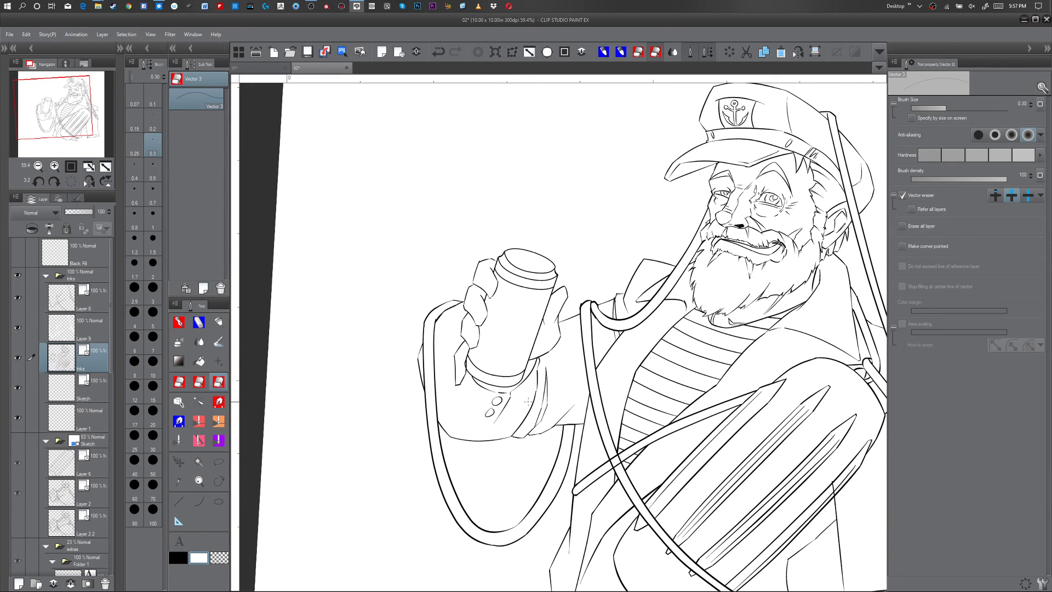
{"action": "key", "text": "p"}
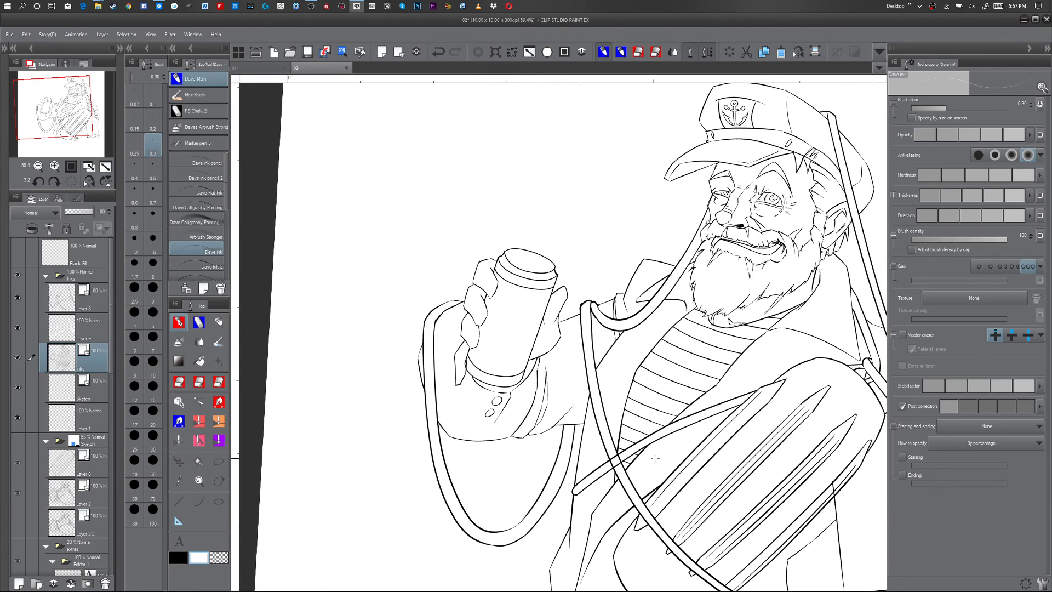
{"action": "mouse_move", "coordinate": [679, 456]}
{"action": "left_mouse_down"}
{"action": "mouse_move", "coordinate": [562, 410]}
{"action": "mouse_move", "coordinate": [508, 357]}
{"action": "left_mouse_up"}
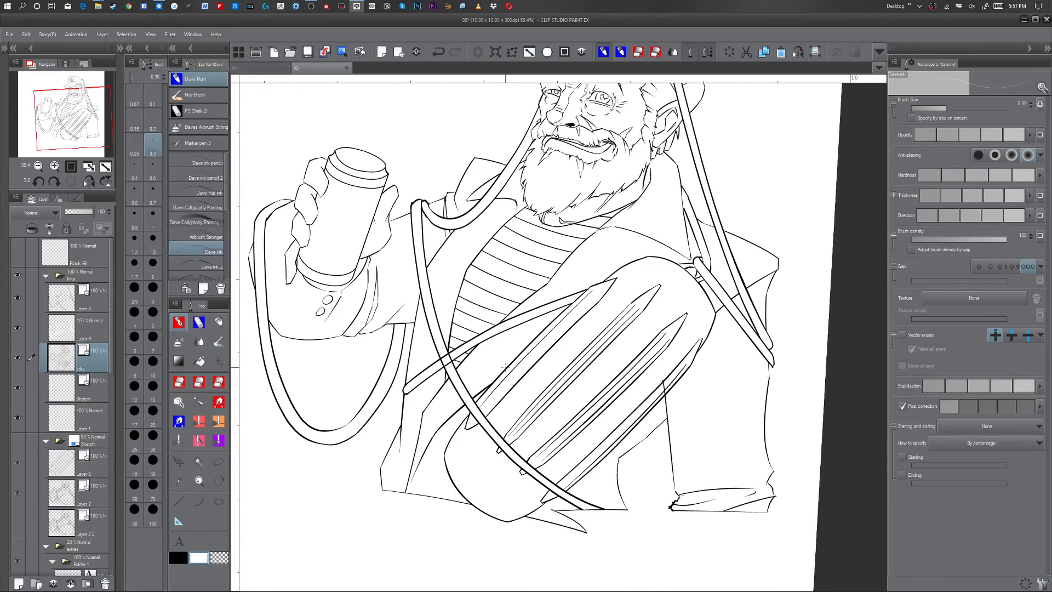
{"action": "left_click", "coordinate": [91, 298]}
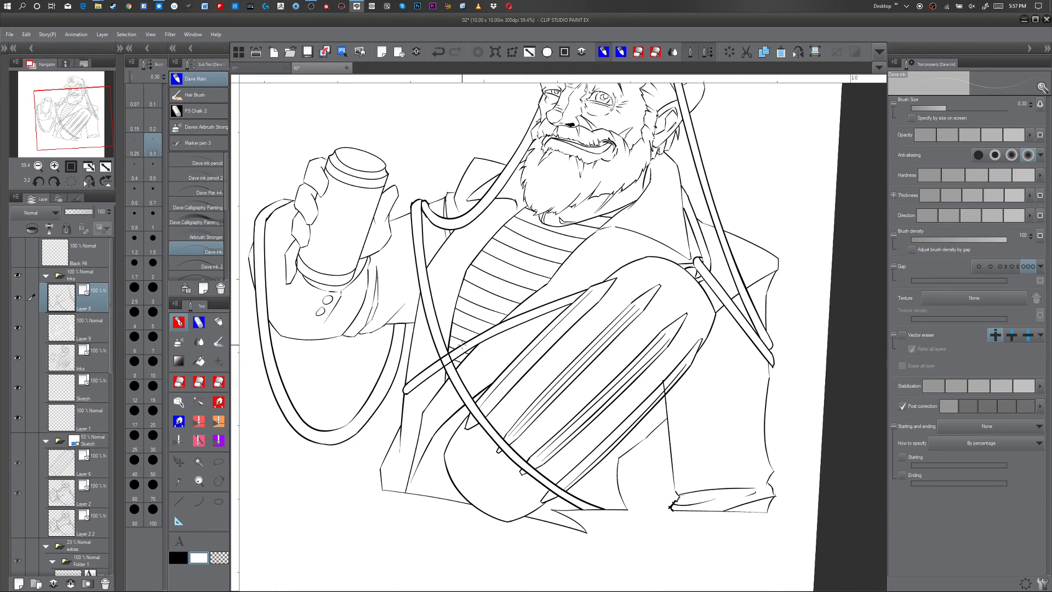
{"action": "key", "text": "e"}
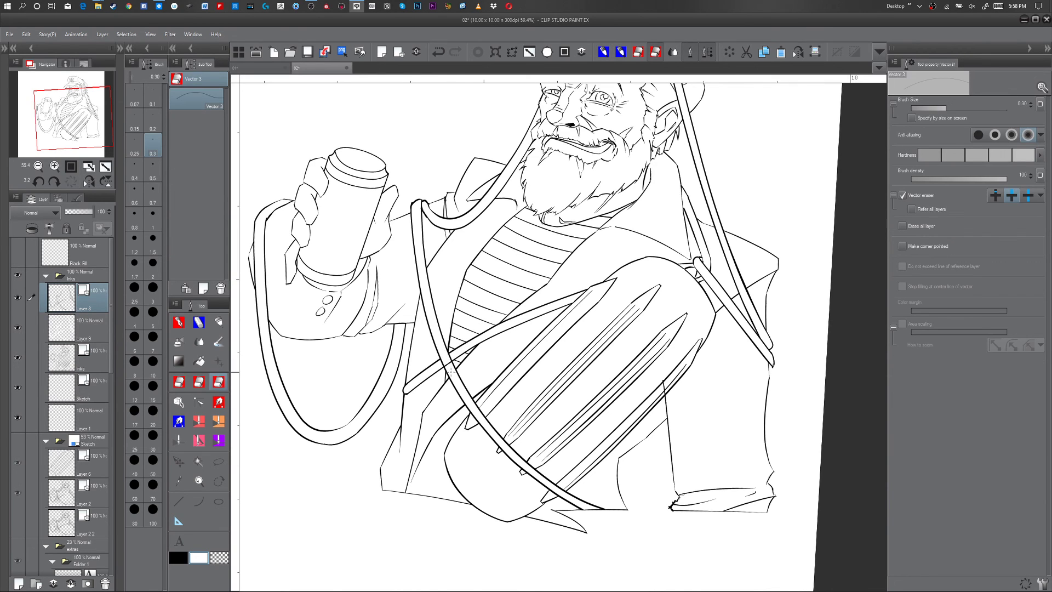
{"action": "key", "text": "p"}
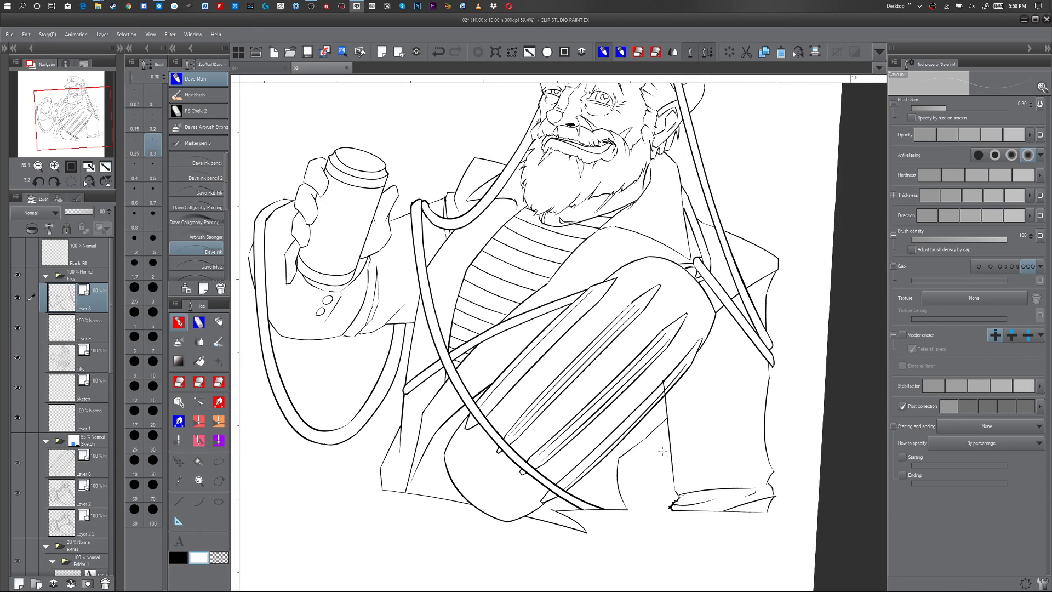
{"action": "key", "text": "ctrl+space"}
{"action": "left_click_drag", "start_coordinate": [654, 419], "coordinate": [649, 419]}
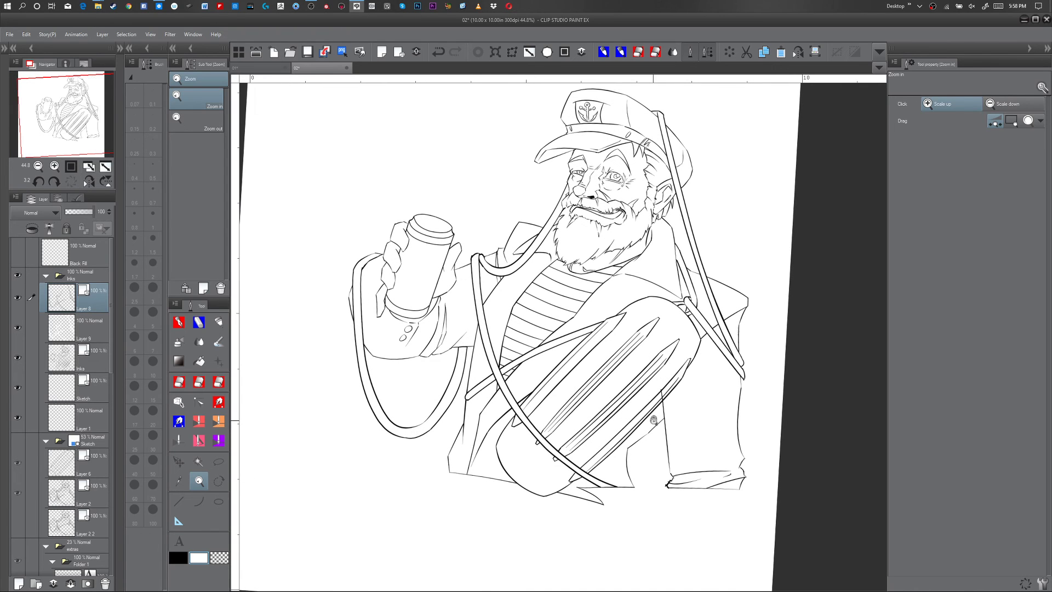
{"action": "key", "text": "p"}
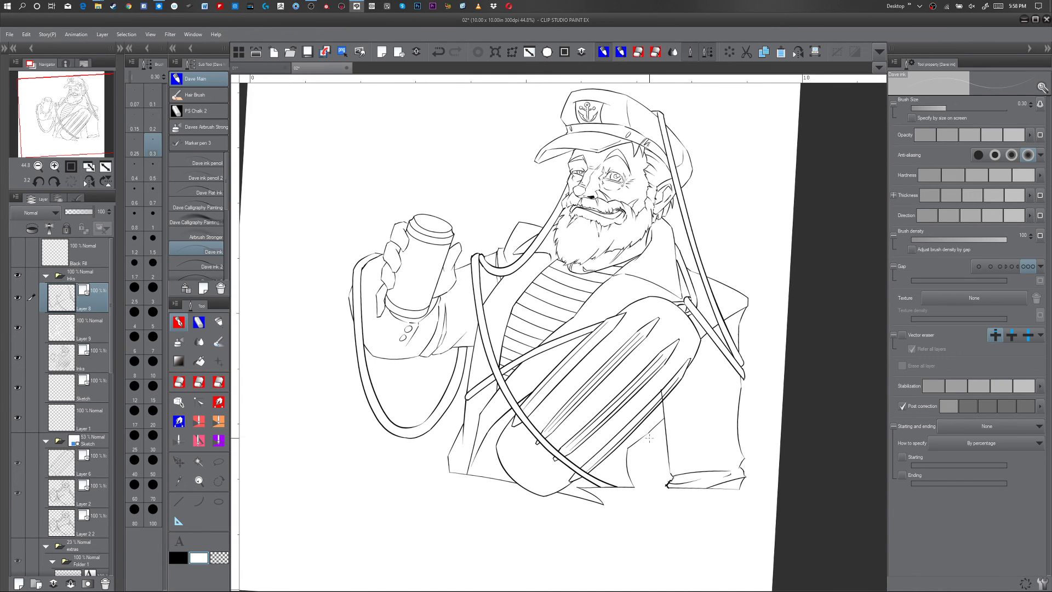
{"action": "left_click", "coordinate": [547, 51]}
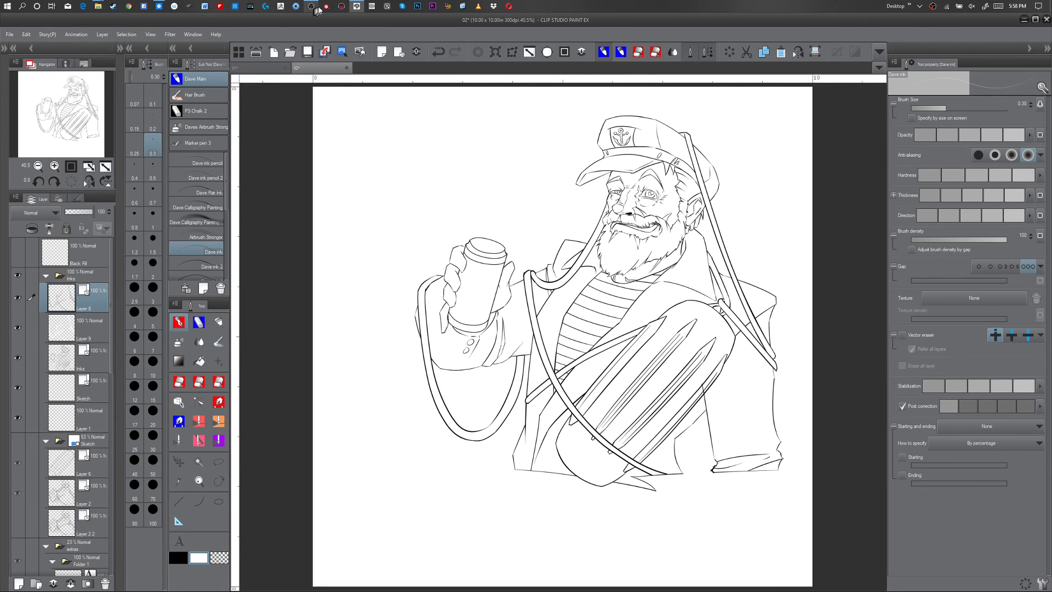
{"action": "left_click", "coordinate": [933, 6]}
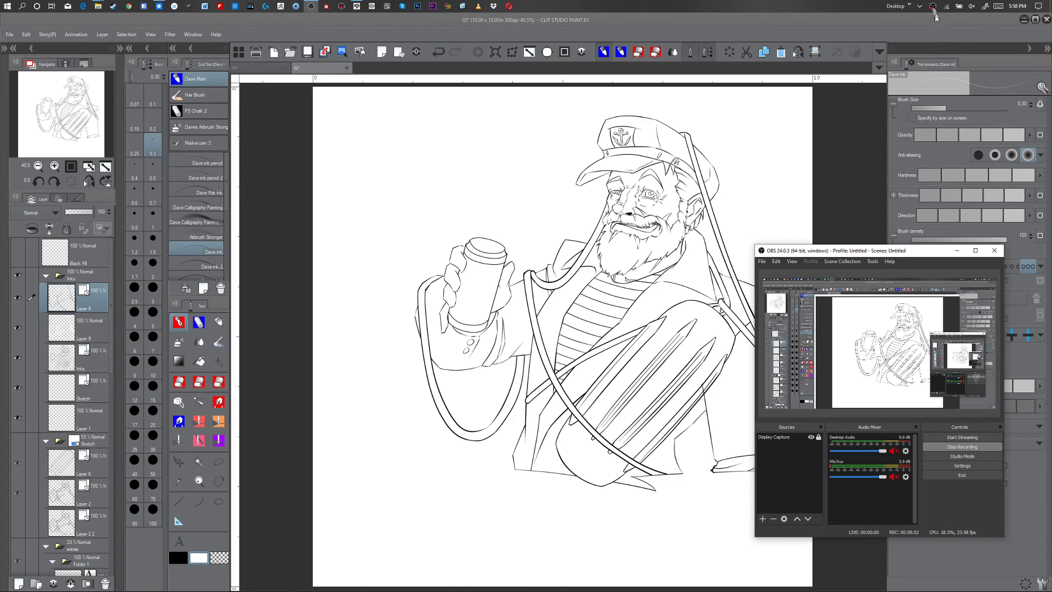